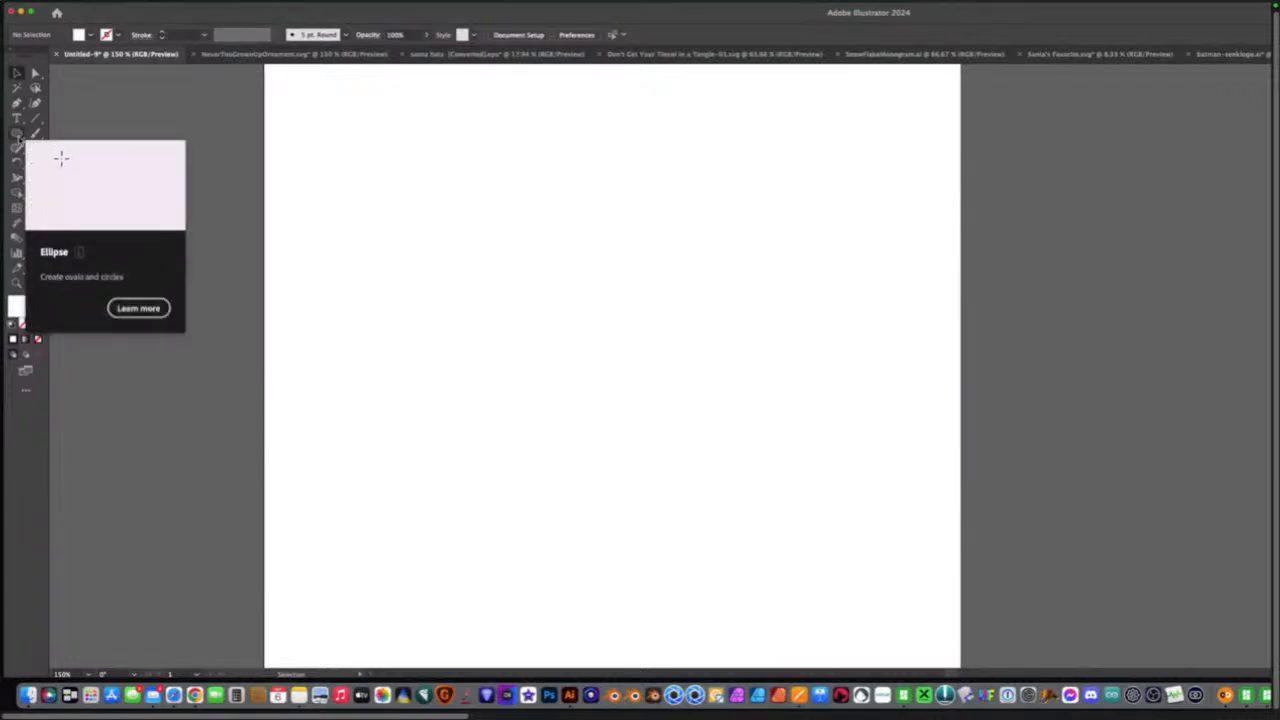
# Draw a circle about 77 pt in diameter in the artboard's upper left area and fill it with black (000000).
pyautogui.click(17, 136)
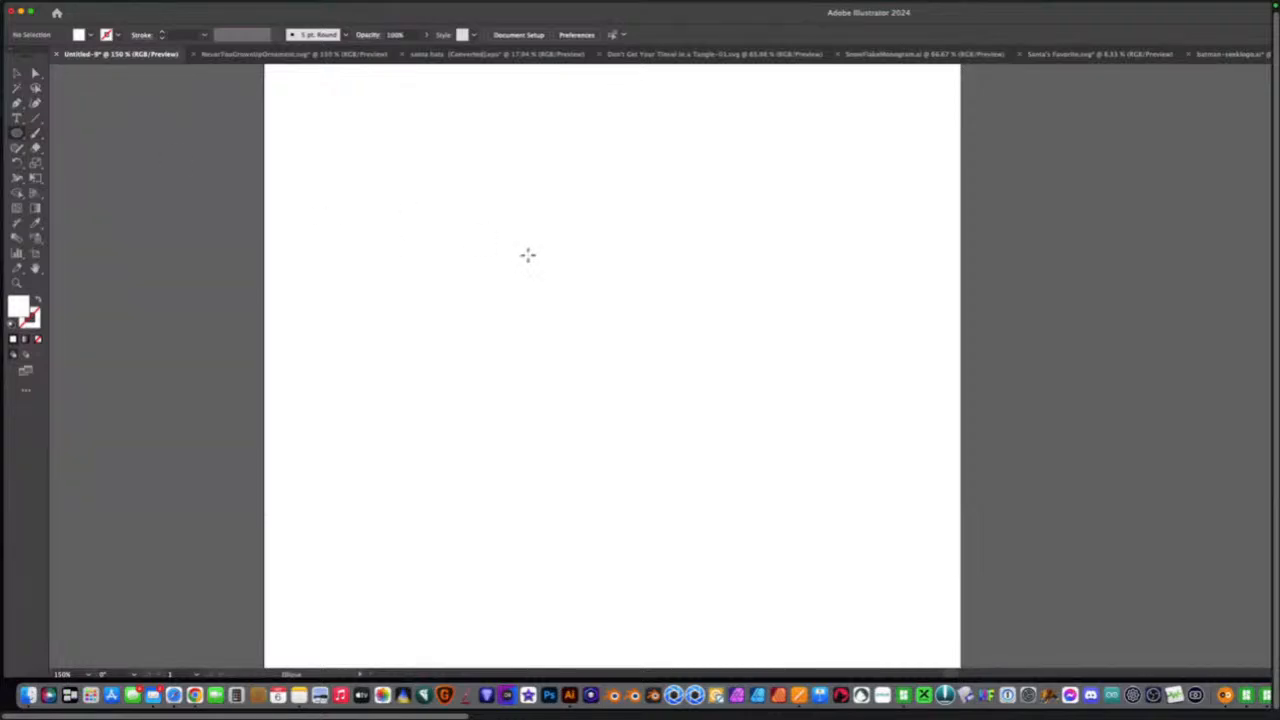
pyautogui.keyDown('shift'); pyautogui.moveTo(439, 287); pyautogui.dragTo(528, 215); pyautogui.keyUp('shift')
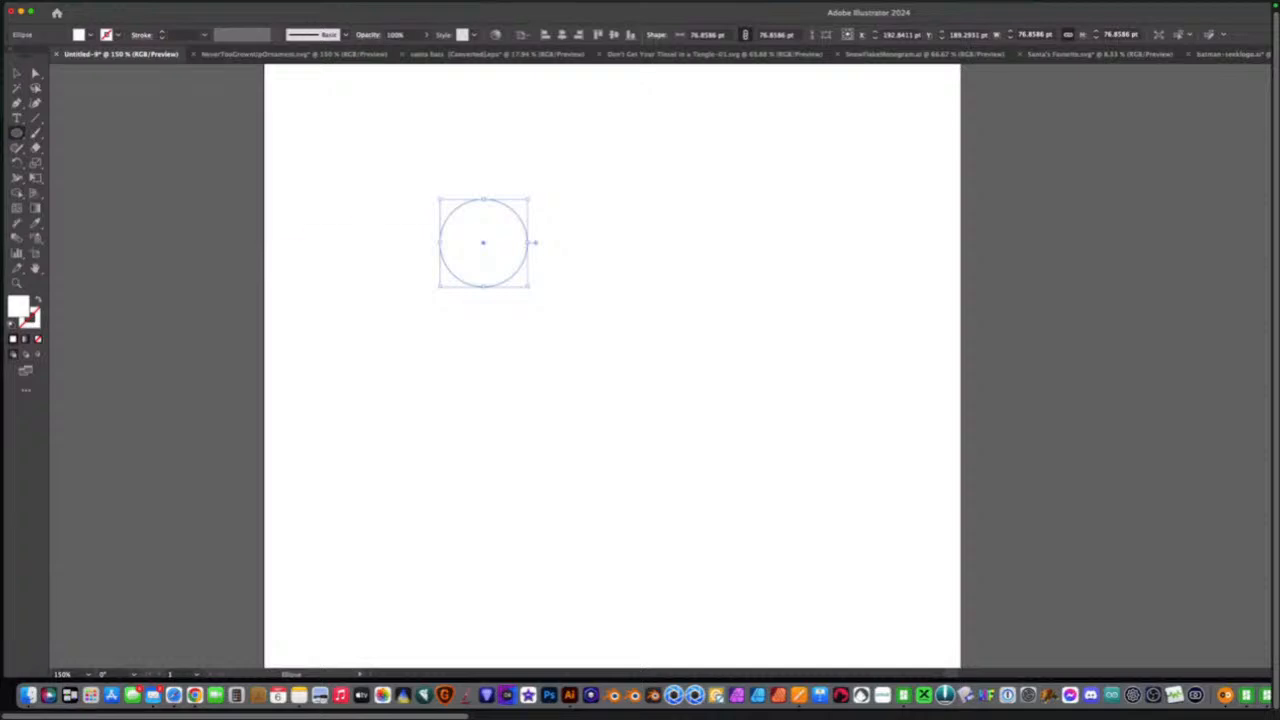
pyautogui.doubleClick(25, 308)
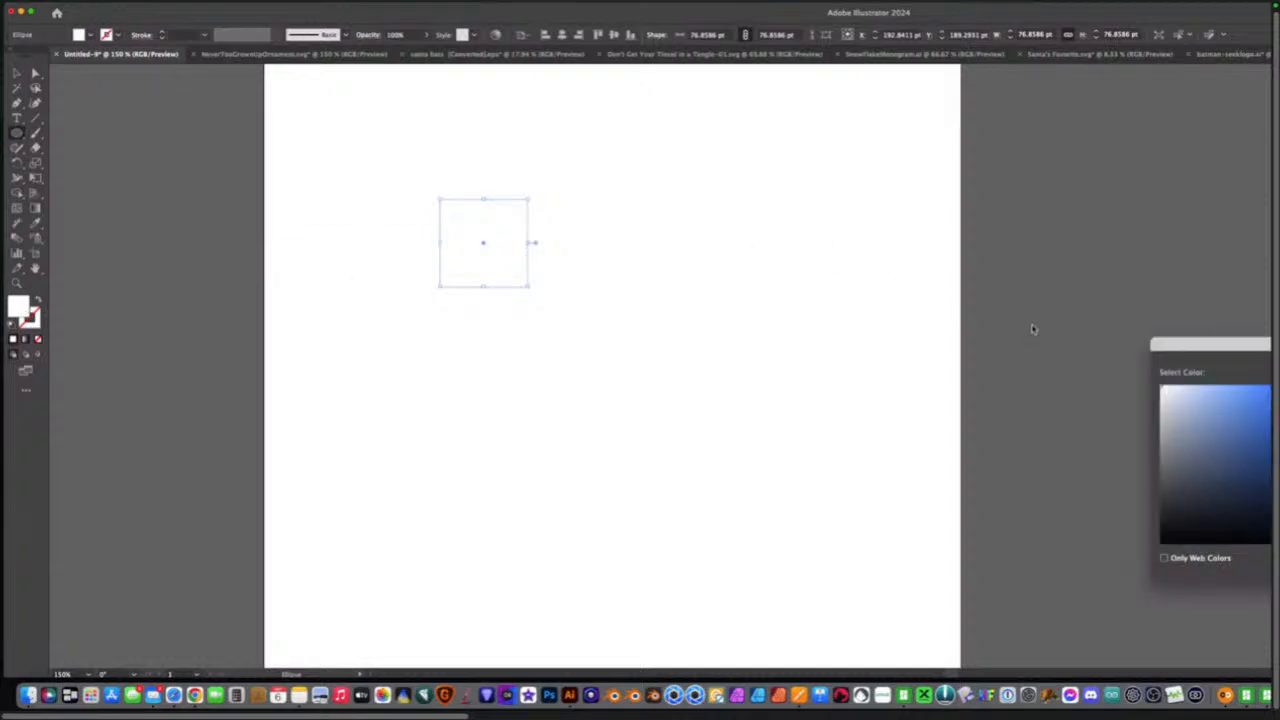
pyautogui.click(1162, 542)
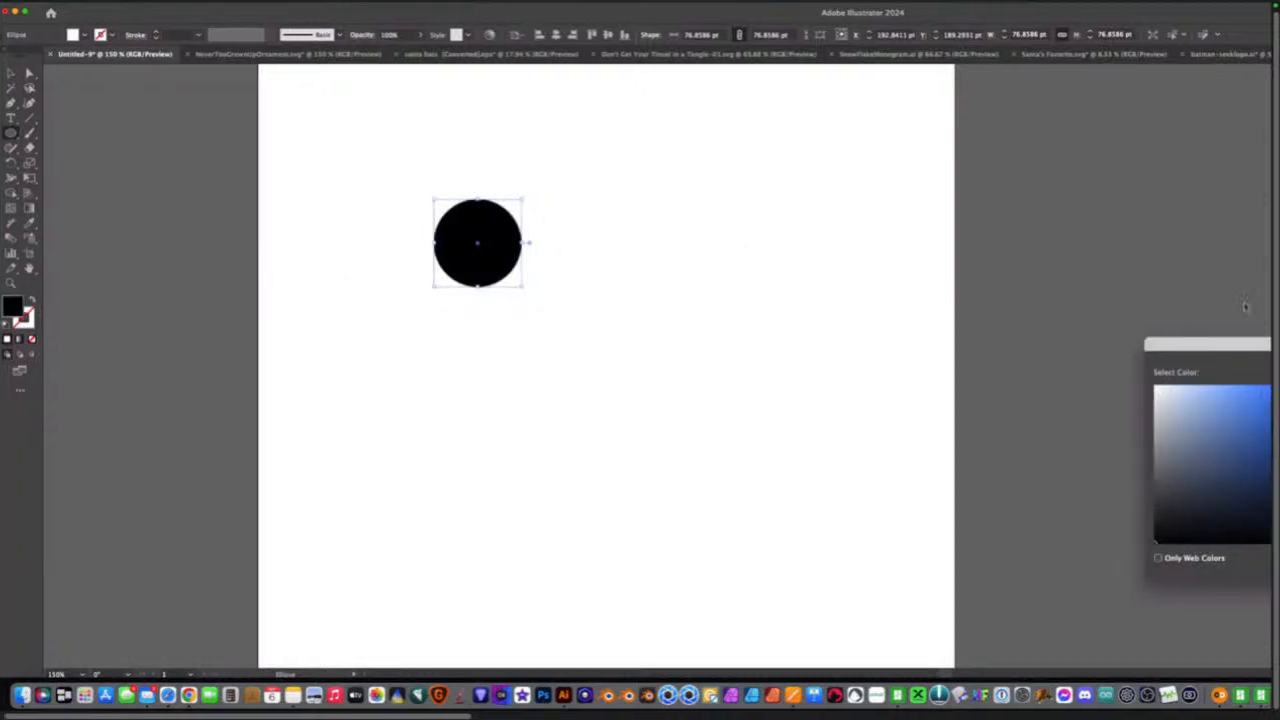
pyautogui.moveTo(1180, 345); pyautogui.dragTo(802, 350)
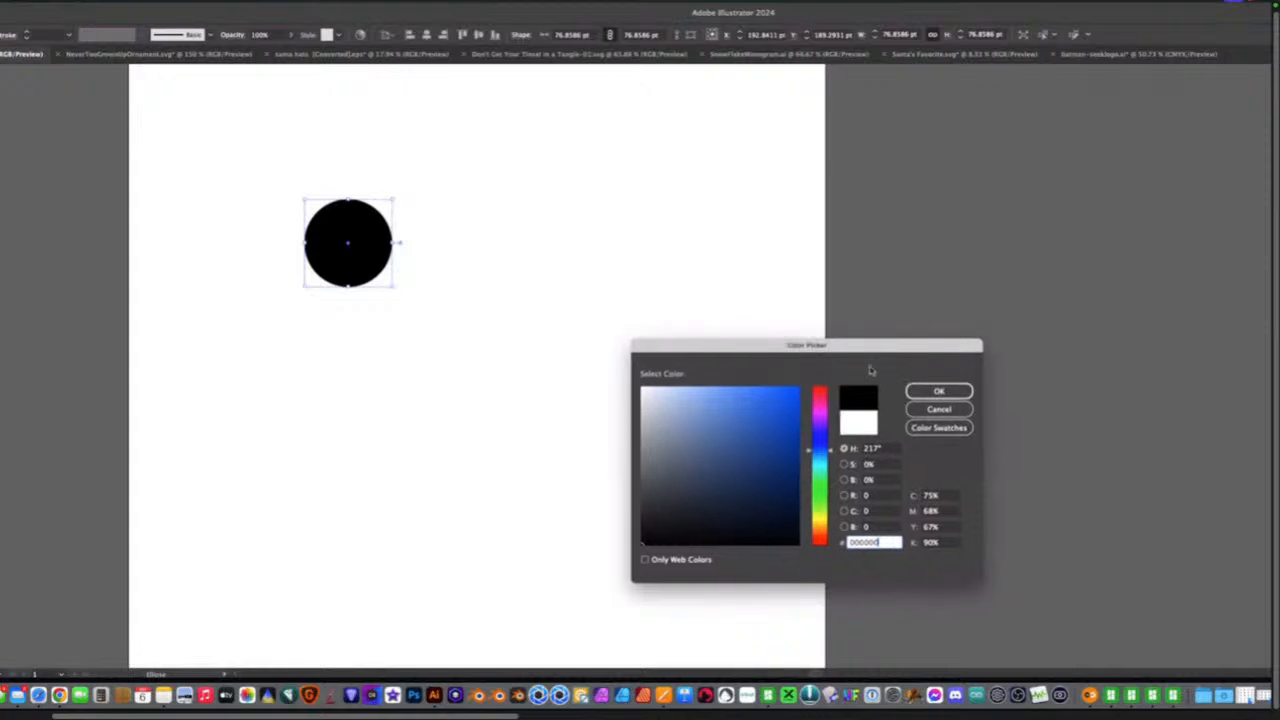
pyautogui.click(938, 391)
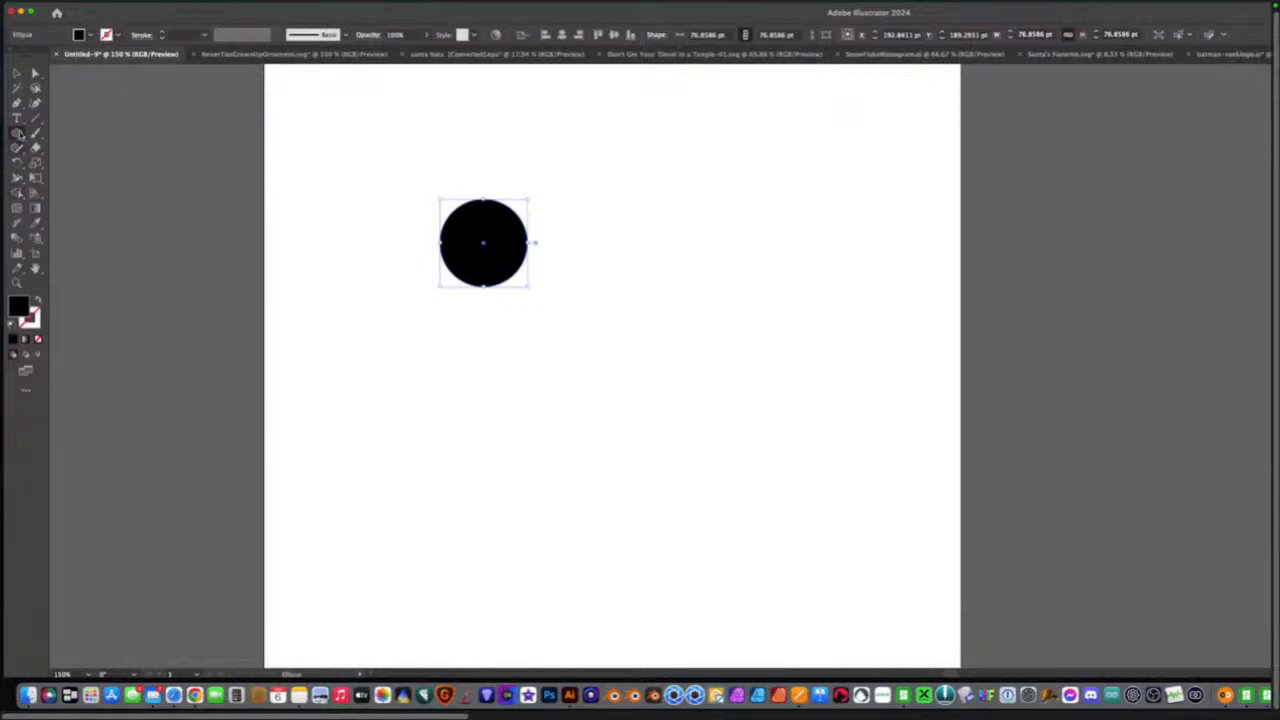
# Add a concentric copy of the black circle scaled down to about 50 pt, and select both circles.
pyautogui.click(18, 74)
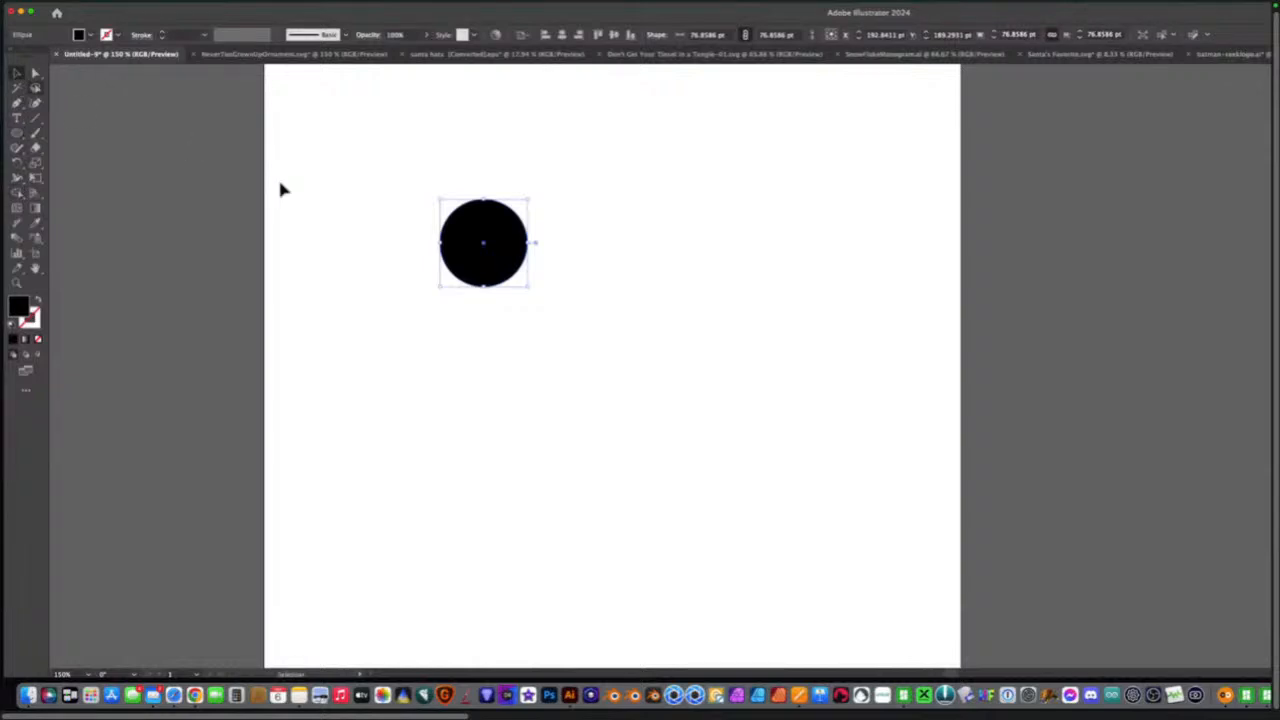
pyautogui.click(428, 251)
pyautogui.moveTo(530, 201); pyautogui.dragTo(519, 204)
pyautogui.moveTo(528, 200); pyautogui.dragTo(519, 208)
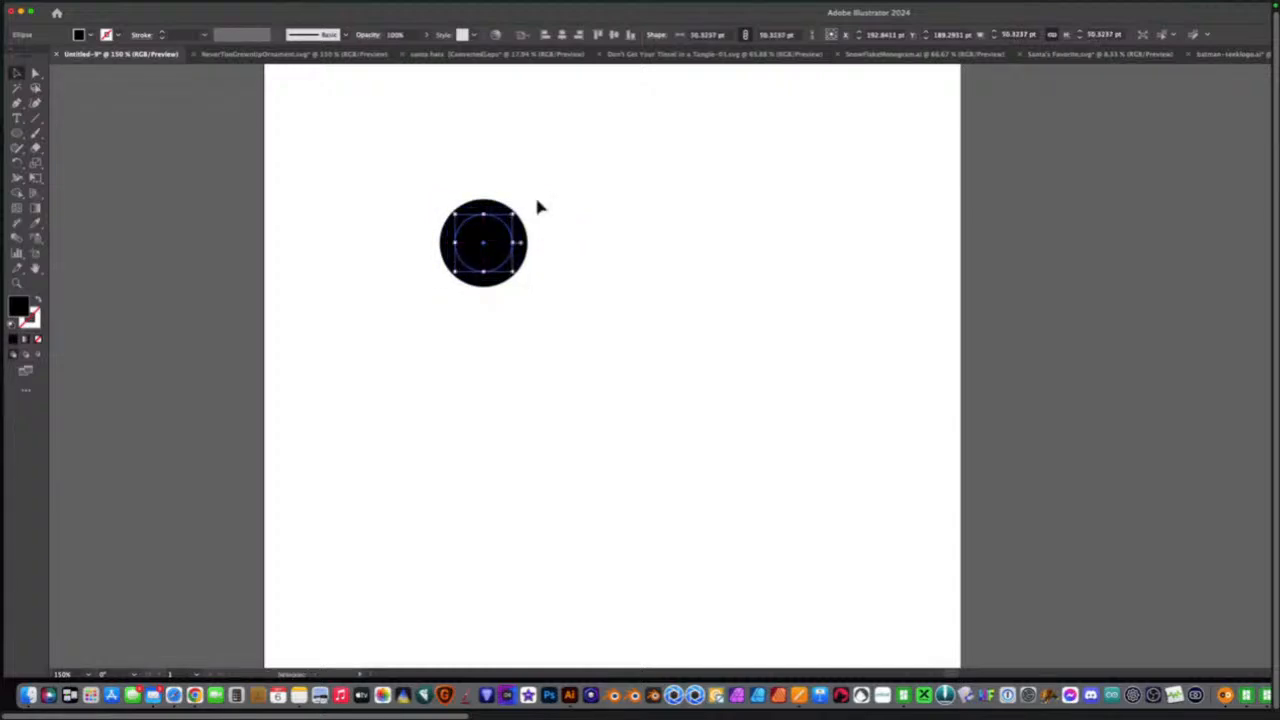
pyautogui.click(532, 192)
pyautogui.moveTo(418, 182); pyautogui.dragTo(587, 306)
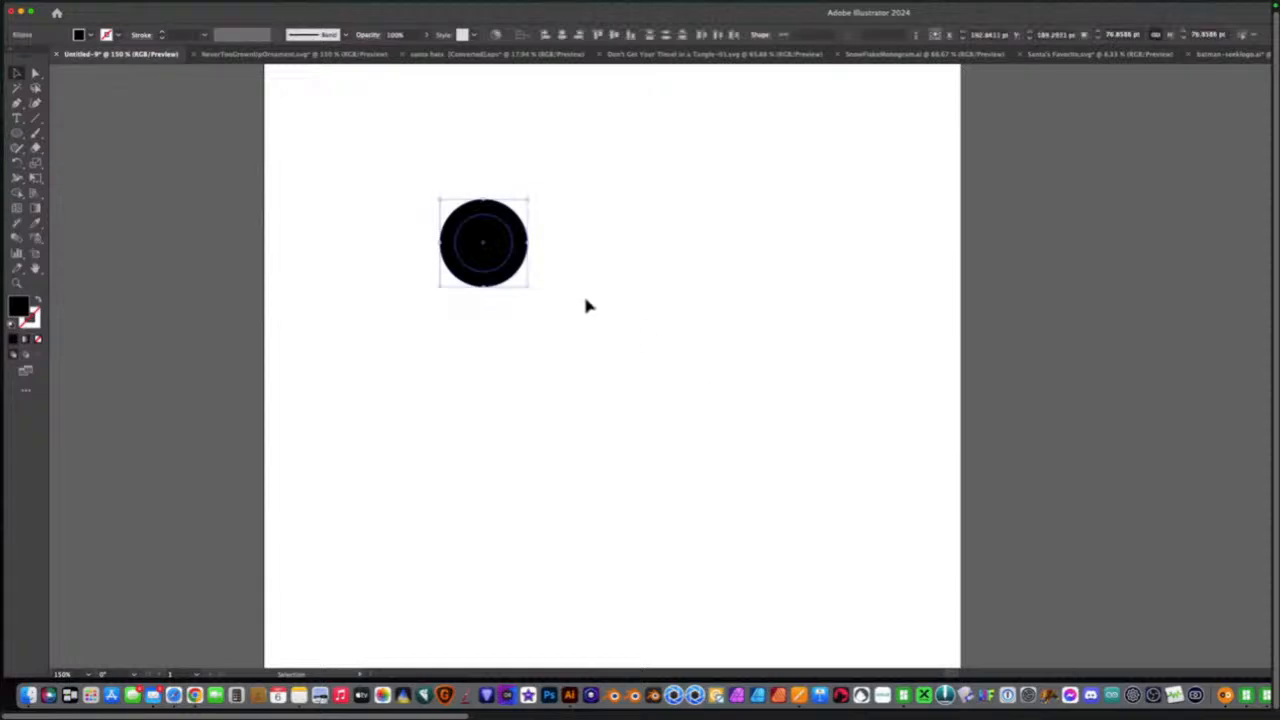
# Try cutting the inner circle out of the outer one with Pathfinder's Minus Front, and undo back to the single circle.
pyautogui.moveTo(238, 5)
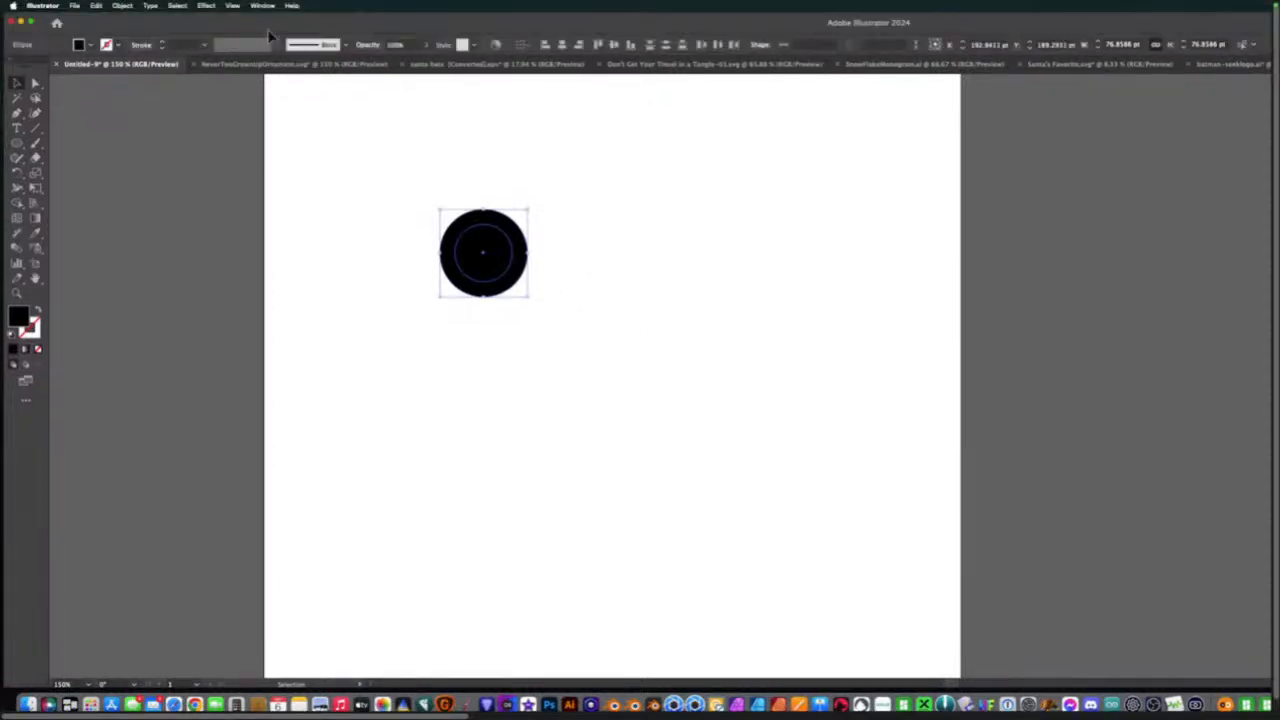
pyautogui.click(266, 7)
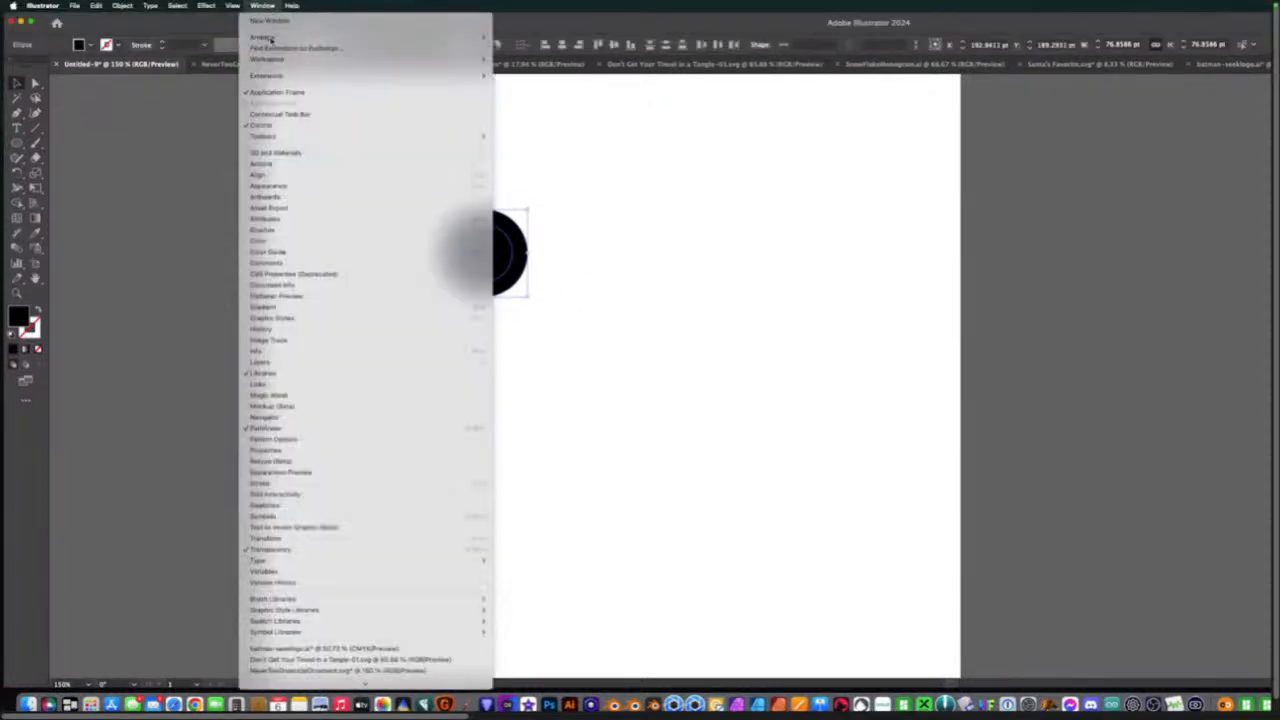
pyautogui.click(342, 430)
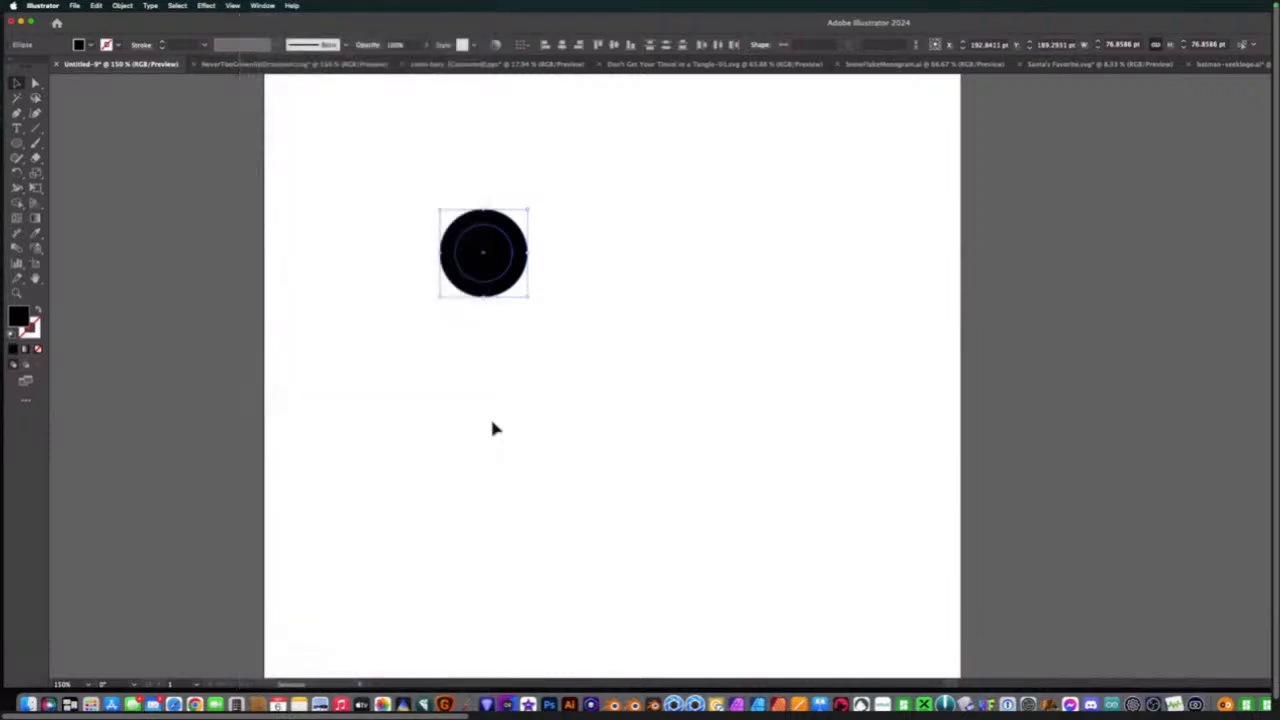
pyautogui.click(263, 6)
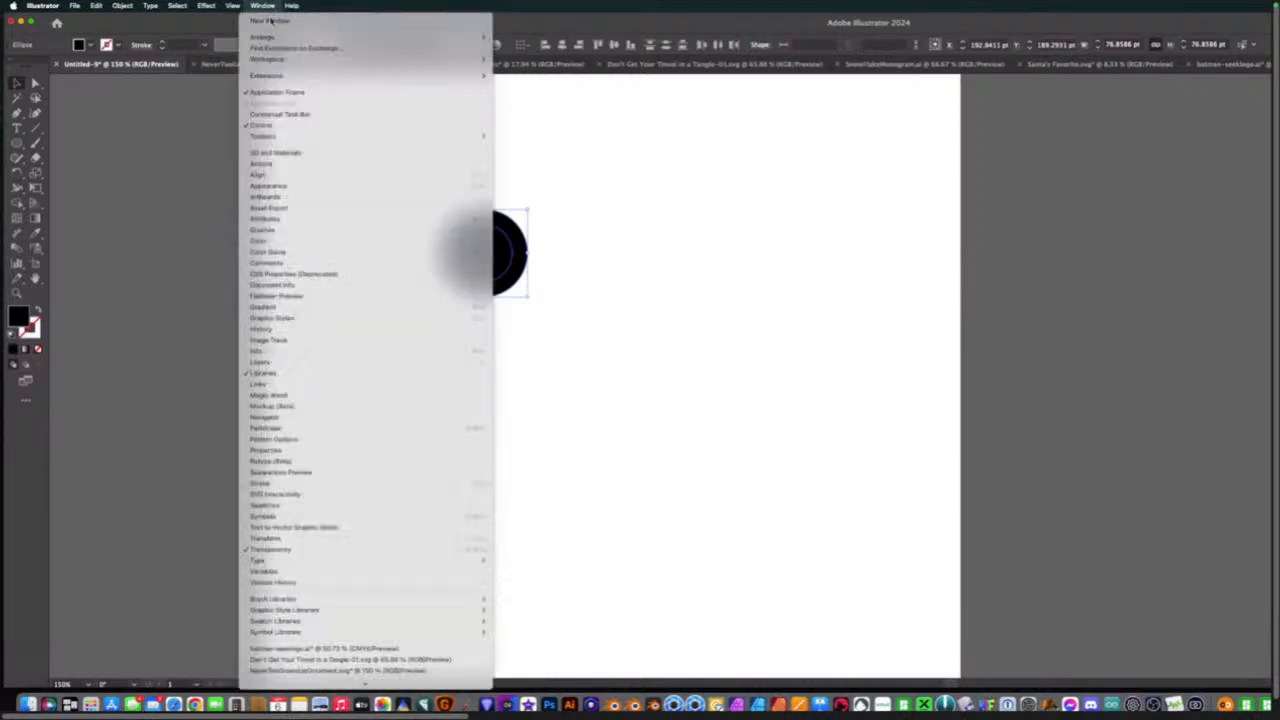
pyautogui.click(289, 428)
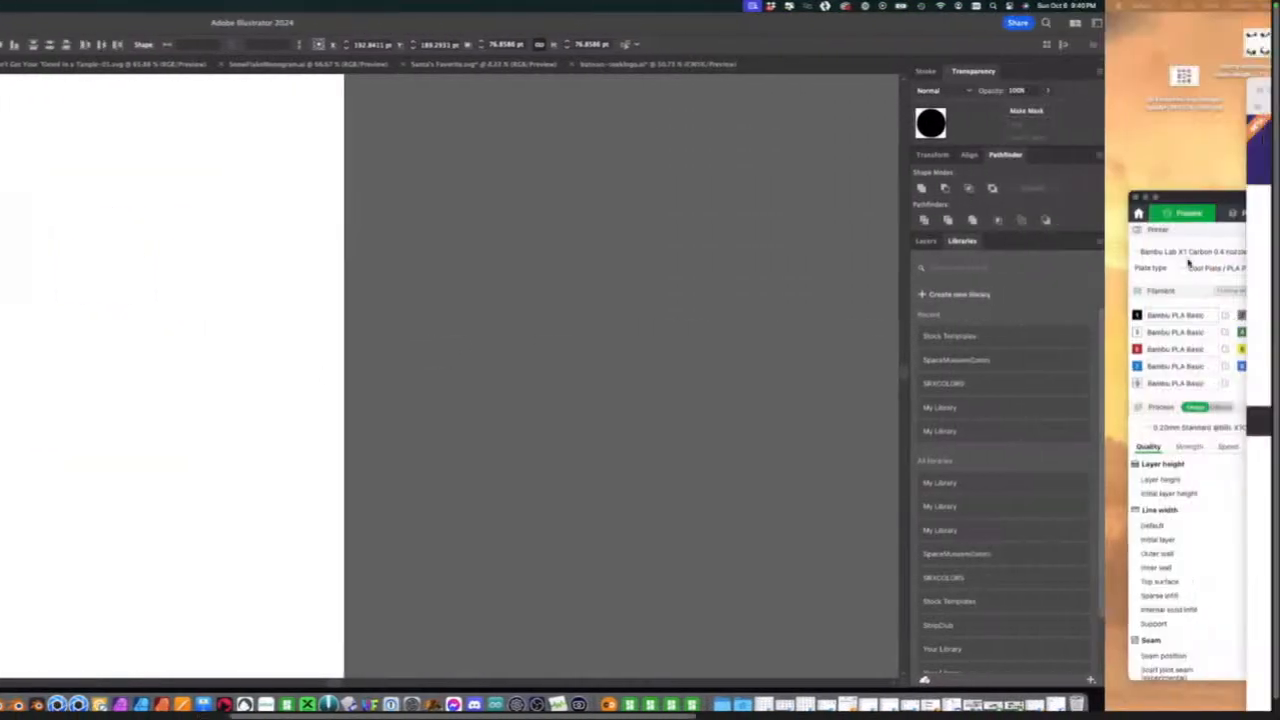
pyautogui.click(945, 188)
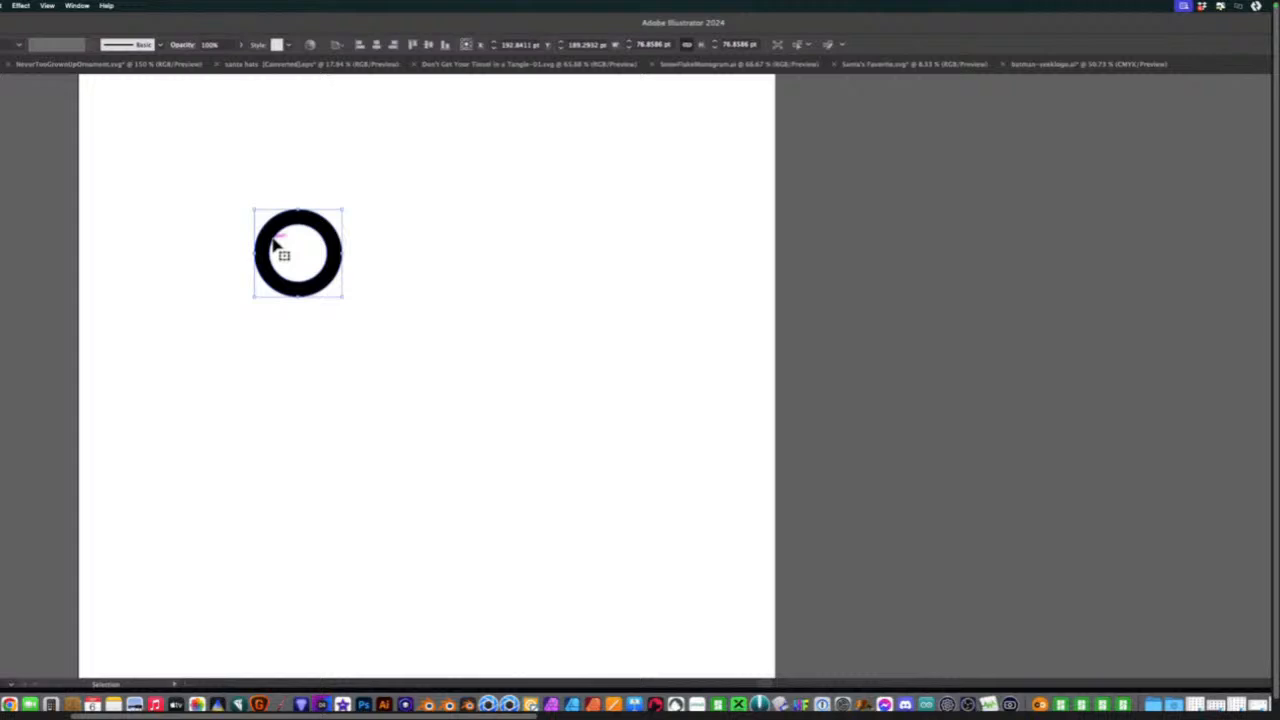
pyautogui.press('super+z')
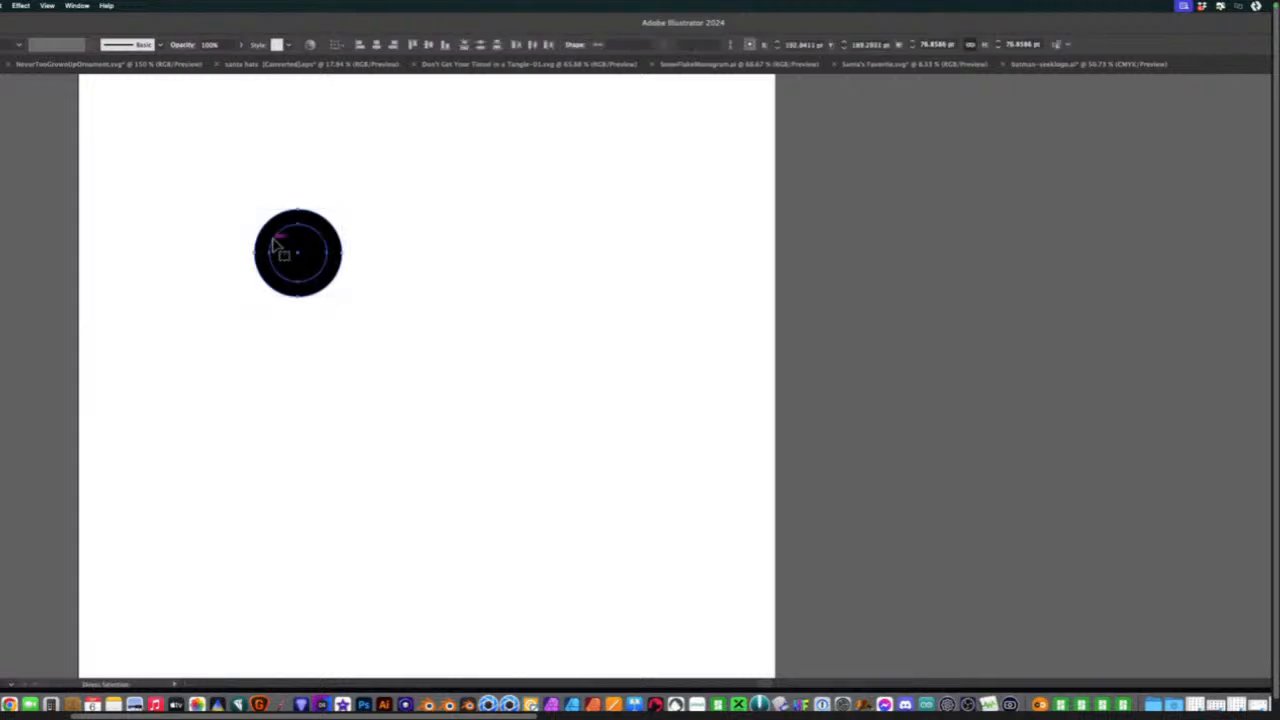
pyautogui.press('super+z')
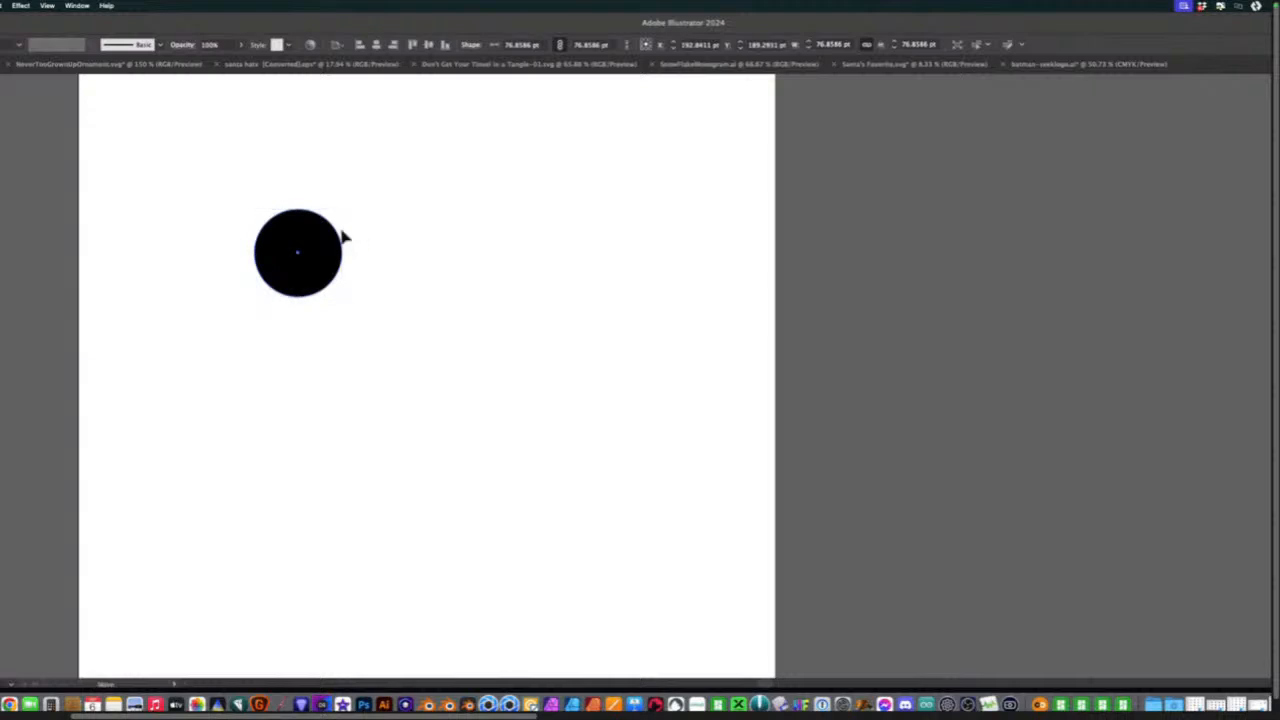
# Move the circle slightly upward and offset its path outward with round joins to create a concentric circle about 107 pt wide.
pyautogui.moveTo(292, 250); pyautogui.dragTo(294, 244)
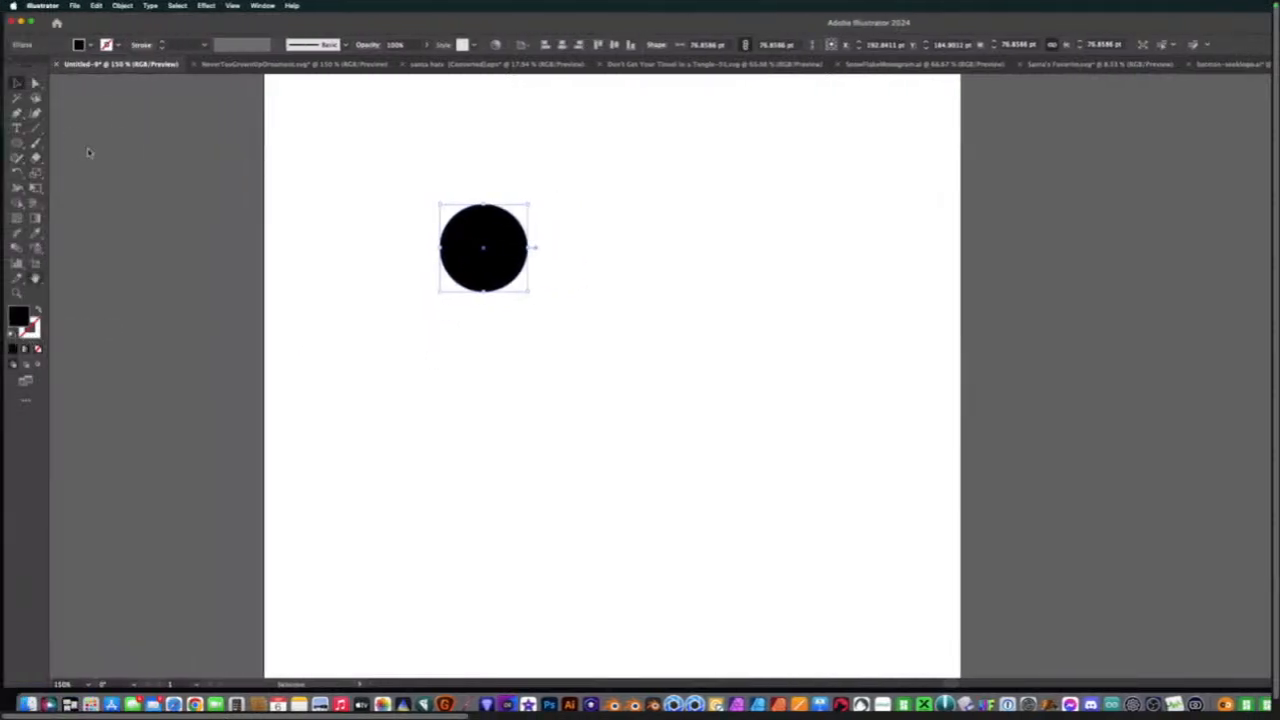
pyautogui.click(122, 6)
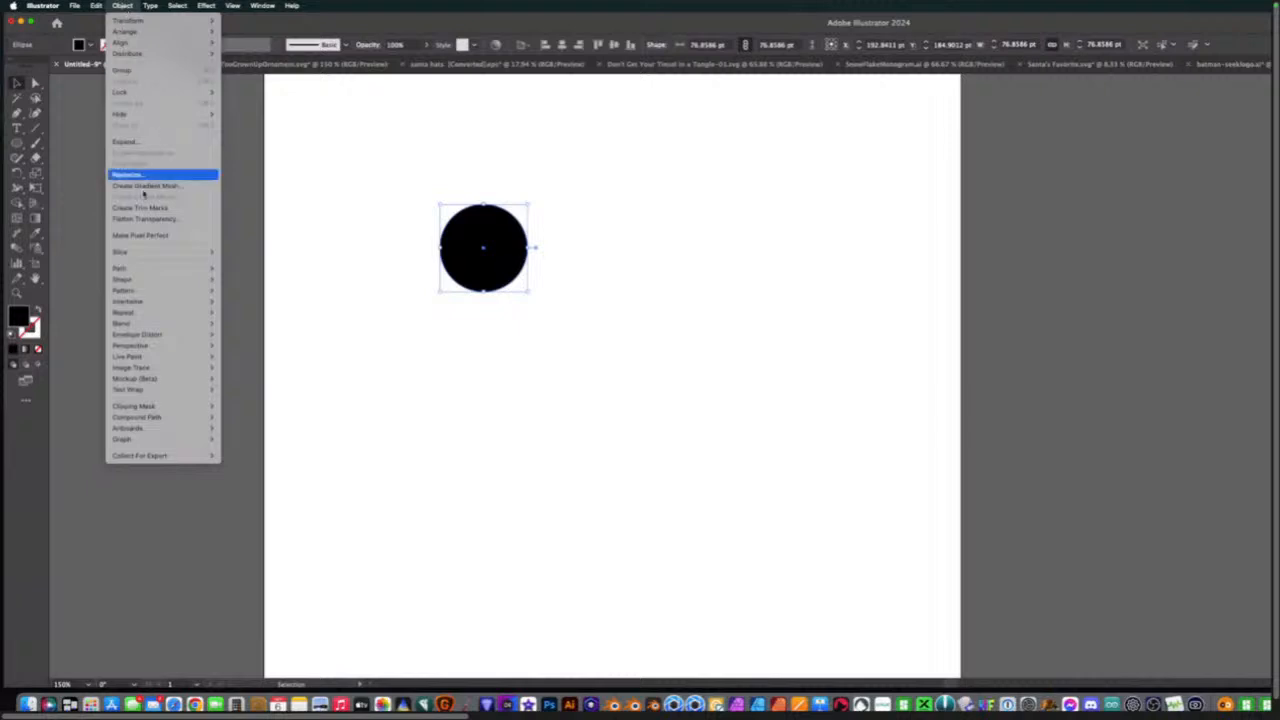
pyautogui.moveTo(150, 268)
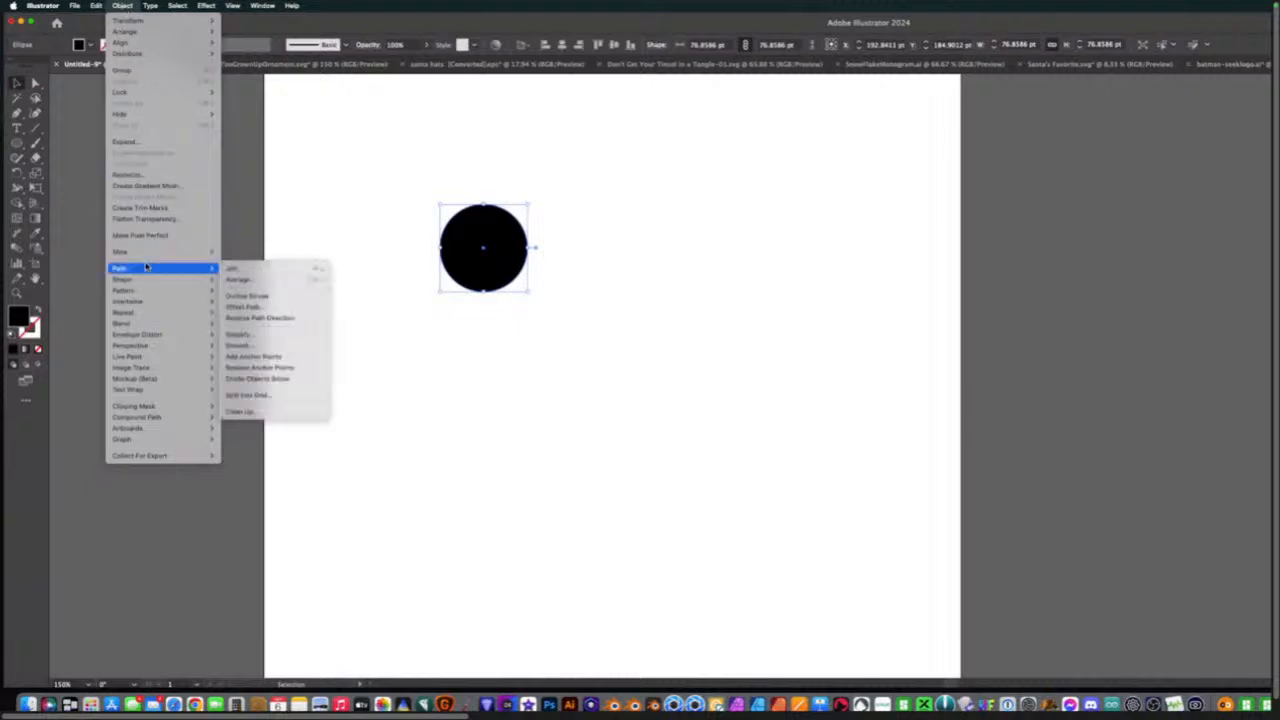
pyautogui.click(243, 307)
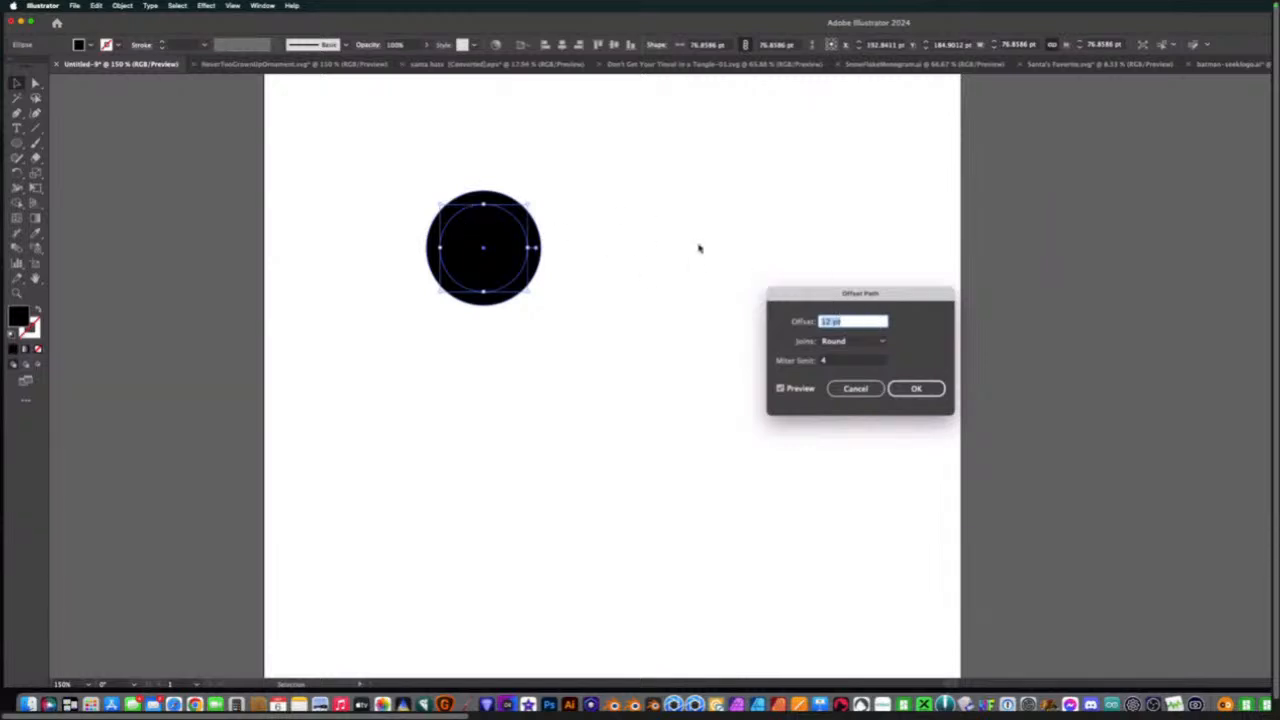
pyautogui.write('5')
pyautogui.press('BackSpace')
pyautogui.write('2')
pyautogui.click(916, 388)
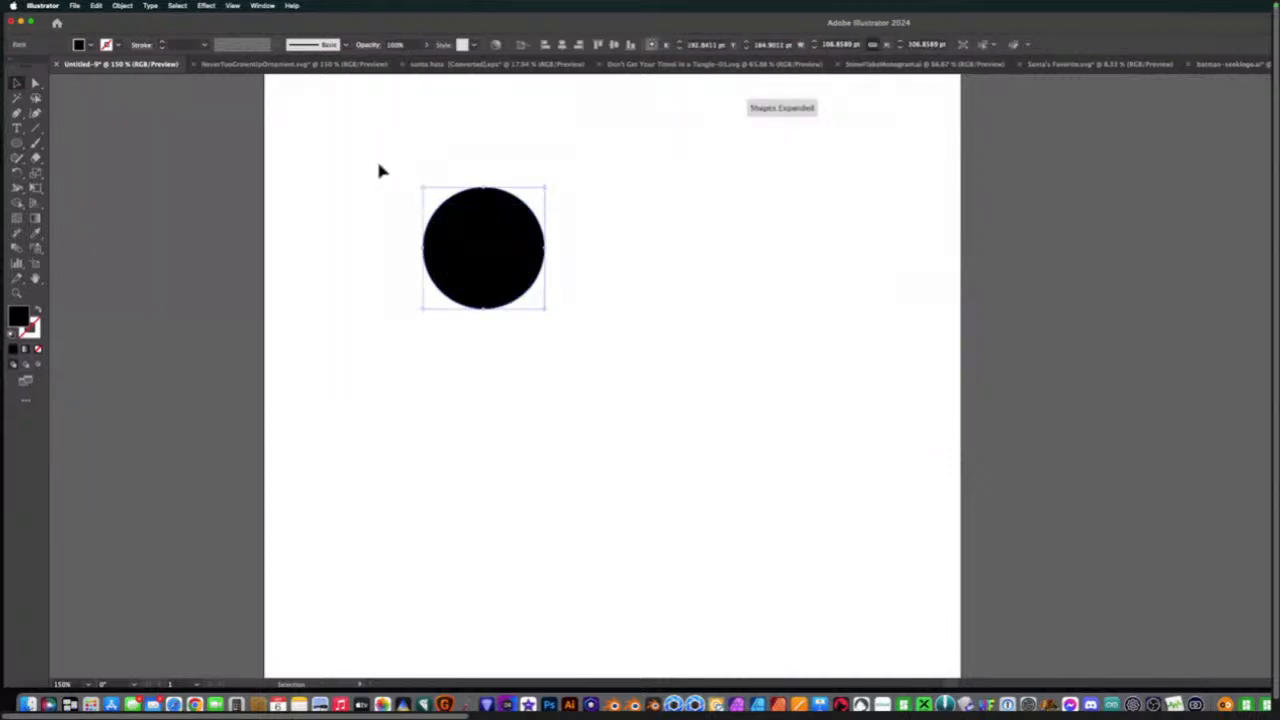
# Subtract the inner circle from the larger offset circle with Minus Front to form a ring.
pyautogui.moveTo(380, 171); pyautogui.dragTo(697, 386)
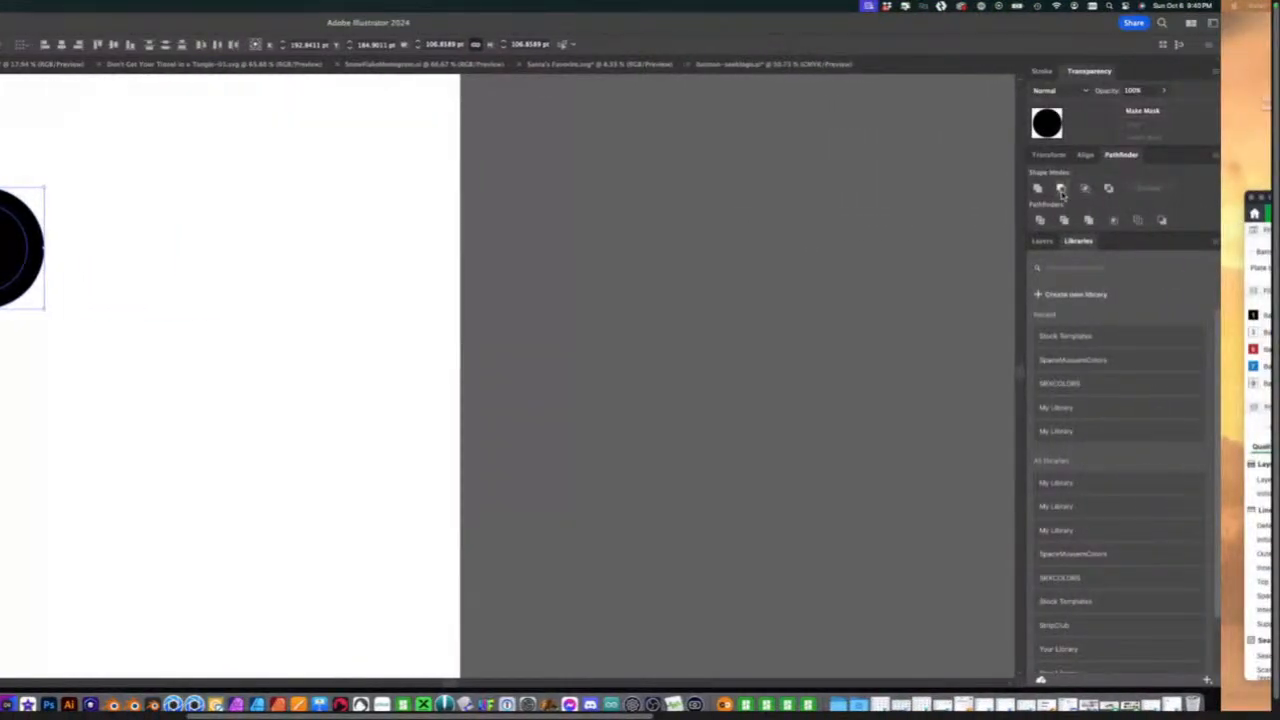
pyautogui.click(1061, 189)
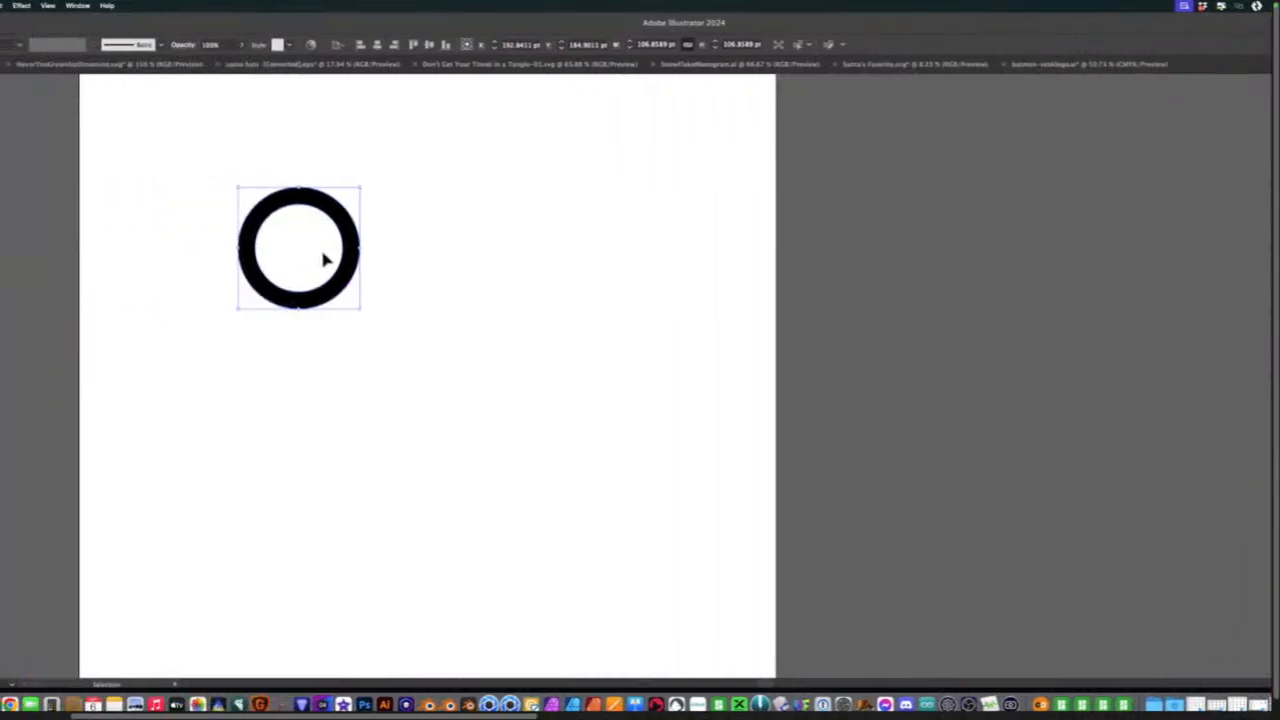
pyautogui.click(397, 216)
pyautogui.click(323, 214)
# Shrink the ring's inner hole proportionally about its centre to make the band thicker.
pyautogui.hscroll(-6, 577, 240)
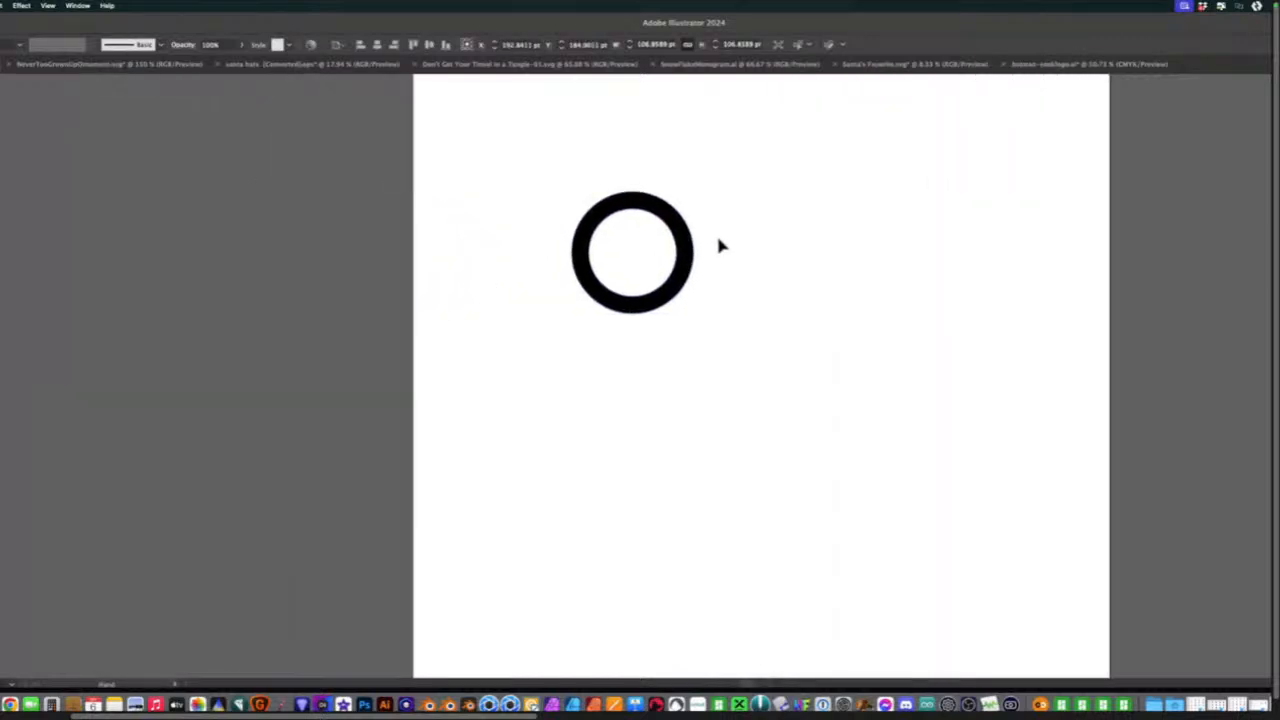
pyautogui.click(638, 212)
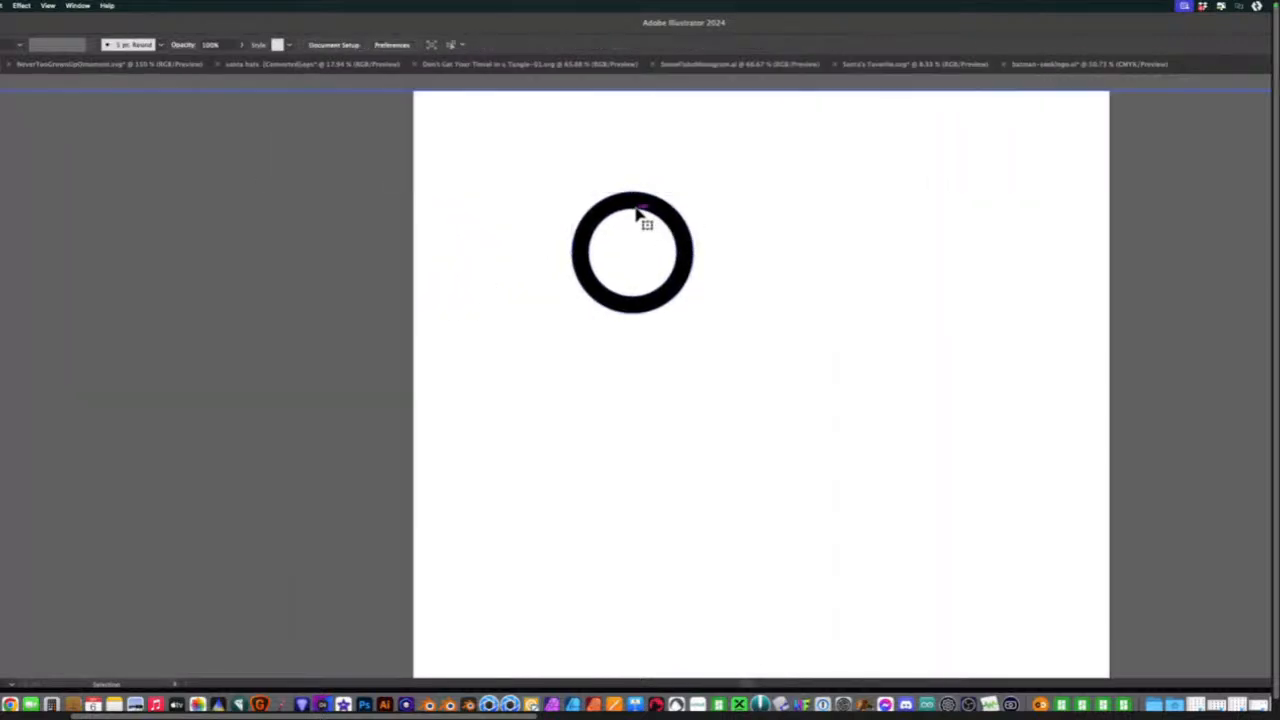
pyautogui.click(638, 212)
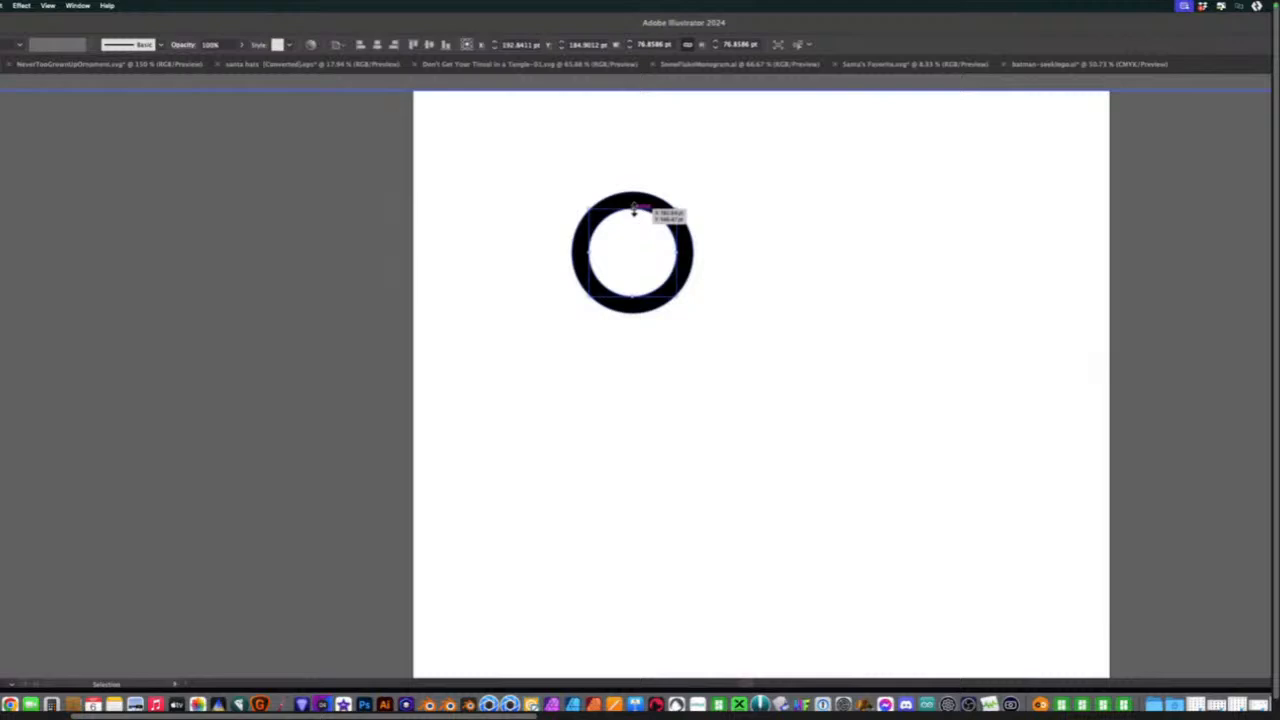
pyautogui.keyDown('alt'); pyautogui.keyDown('shift'); pyautogui.moveTo(633, 210); pyautogui.dragTo(635, 219); pyautogui.keyUp('shift'); pyautogui.keyUp('alt')
pyautogui.click(628, 176)
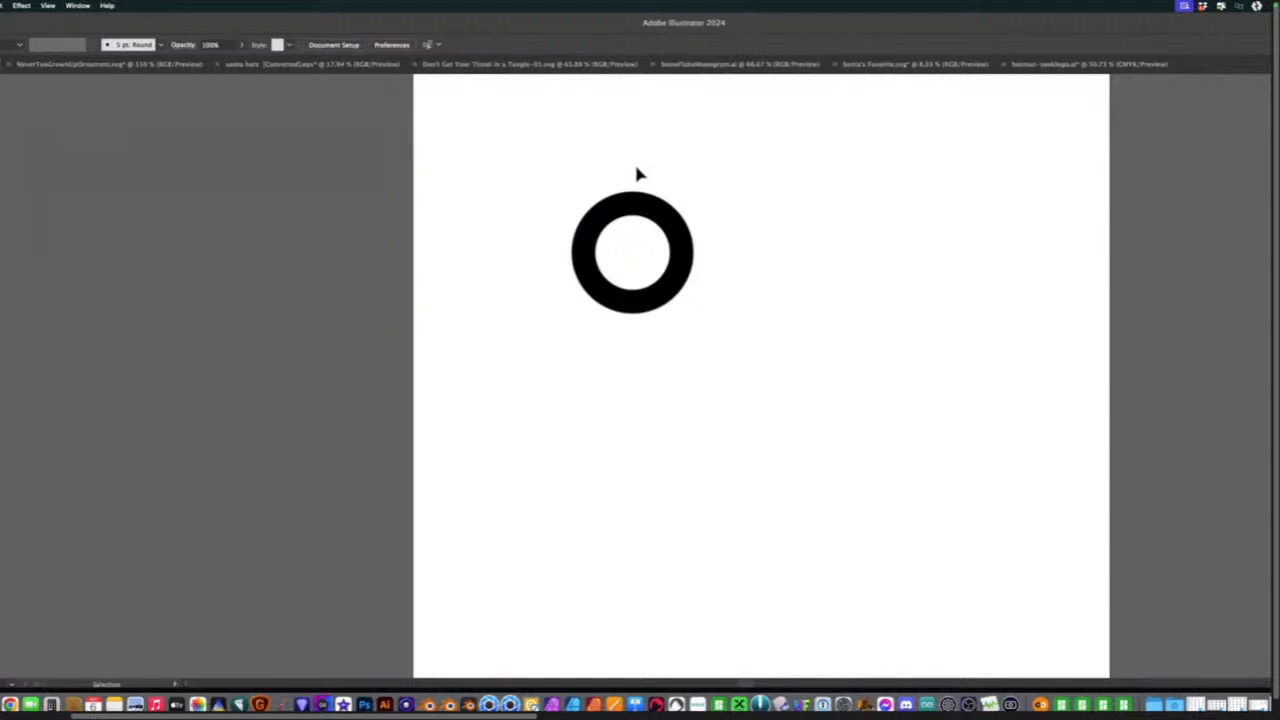
# Scale the whole ring down to about 68 pt and move it near the artboard's upper left corner.
pyautogui.click(687, 300)
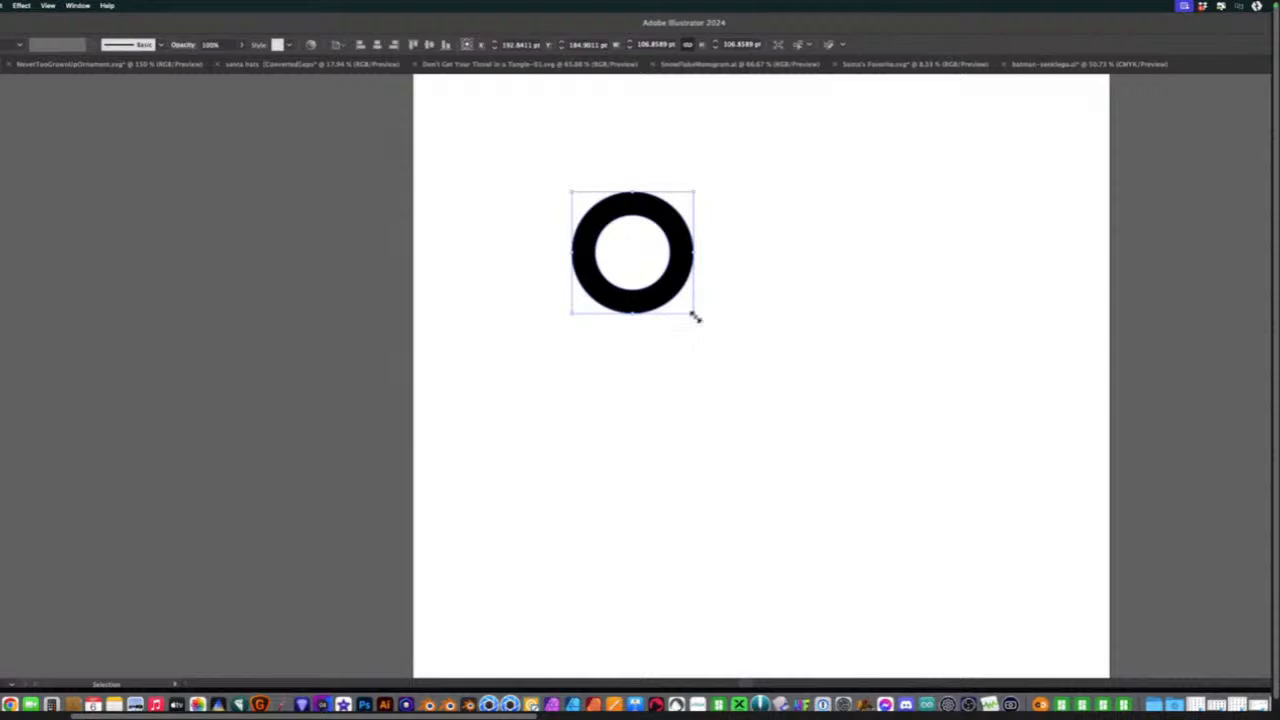
pyautogui.moveTo(694, 314); pyautogui.dragTo(664, 268)
pyautogui.moveTo(633, 221); pyautogui.dragTo(521, 191)
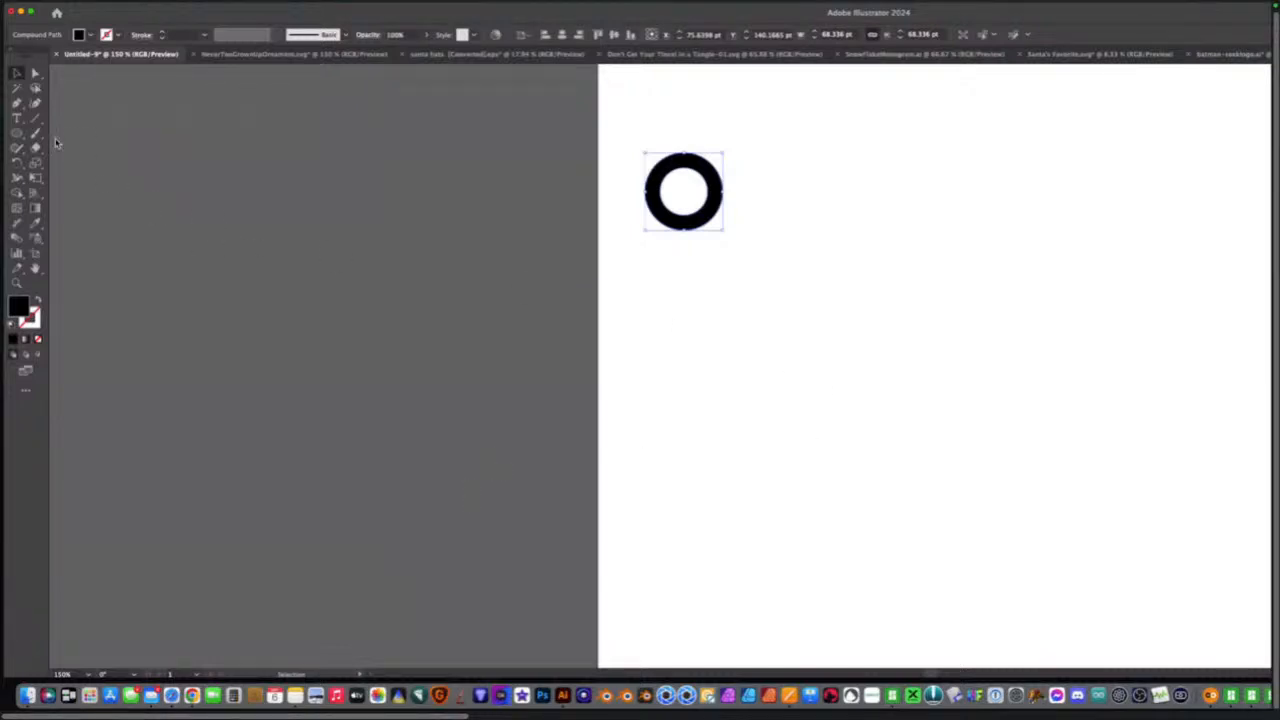
# Add the person's first name as point text below the ring and enlarge it proportionally to several times the ring's width.
pyautogui.click(18, 119)
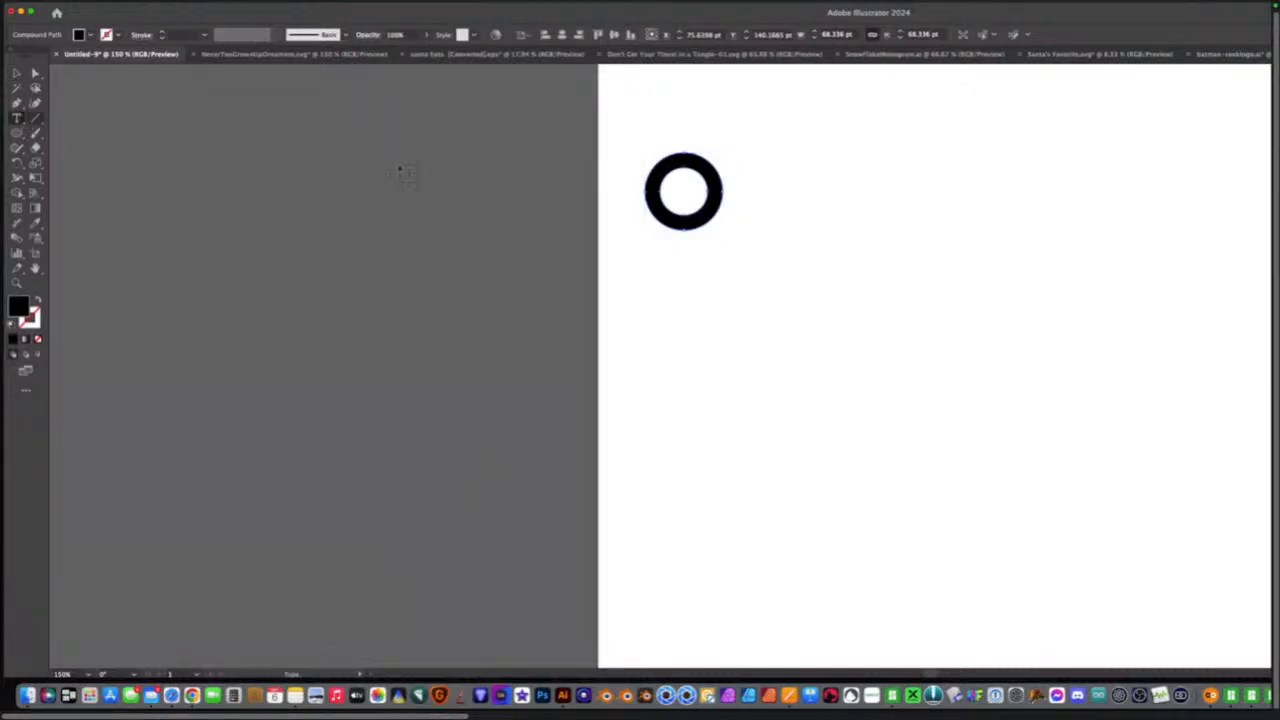
pyautogui.click(762, 362)
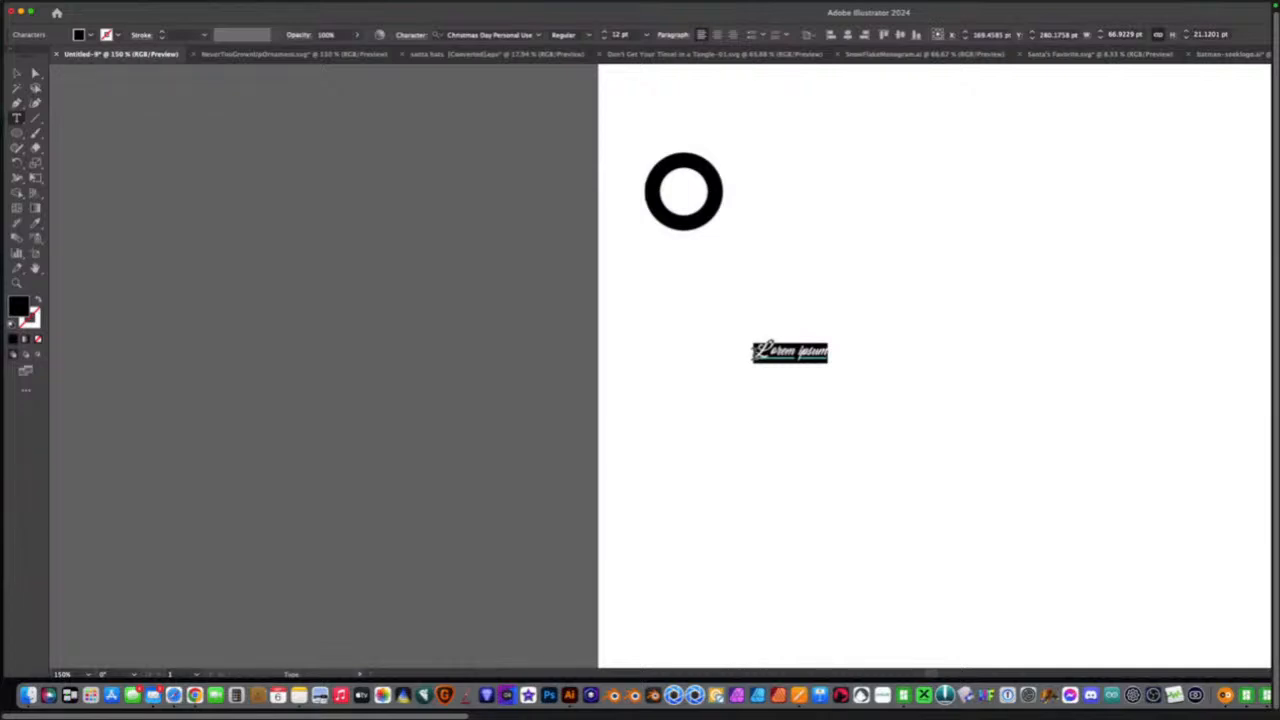
pyautogui.write('Justin')
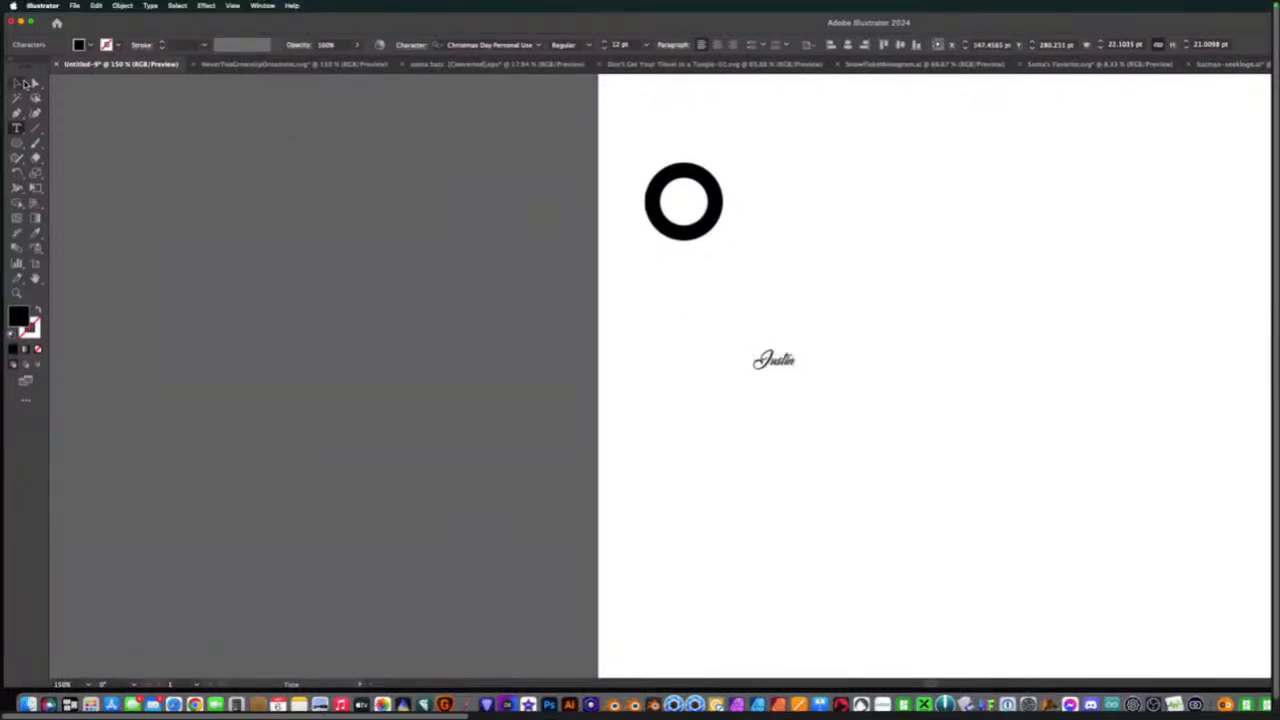
pyautogui.click(25, 84)
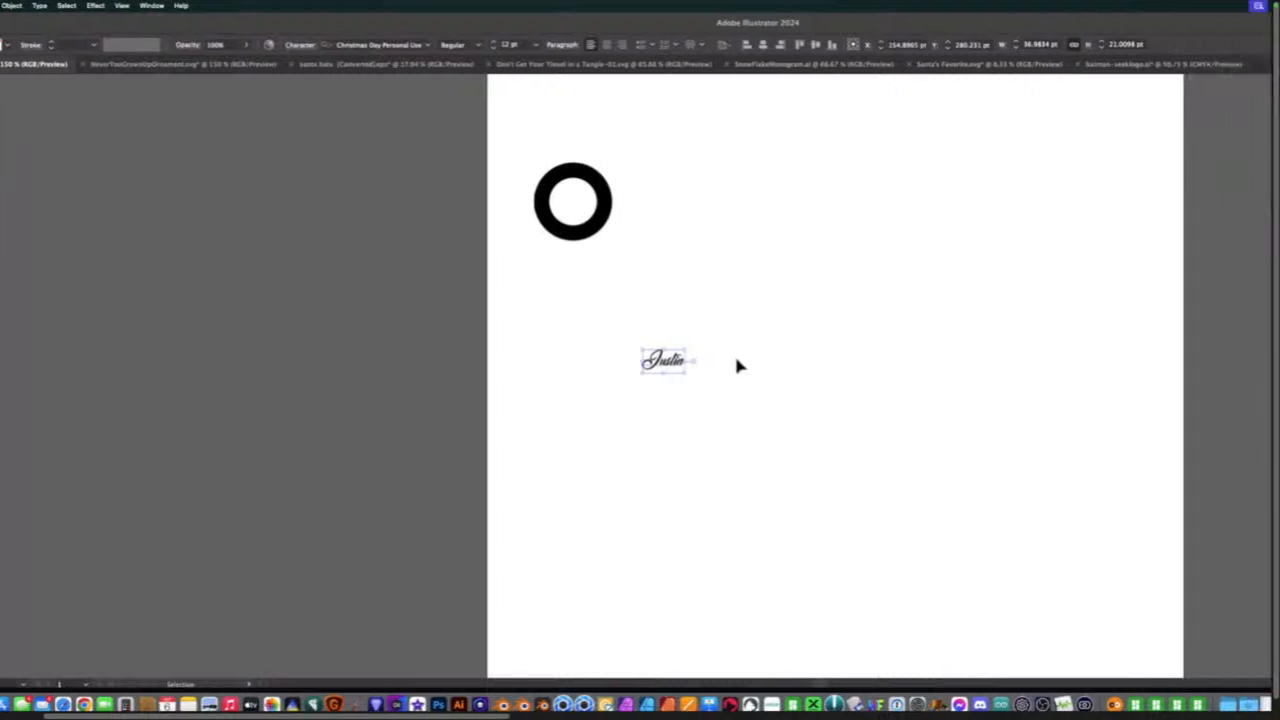
pyautogui.moveTo(688, 349); pyautogui.dragTo(950, 203)
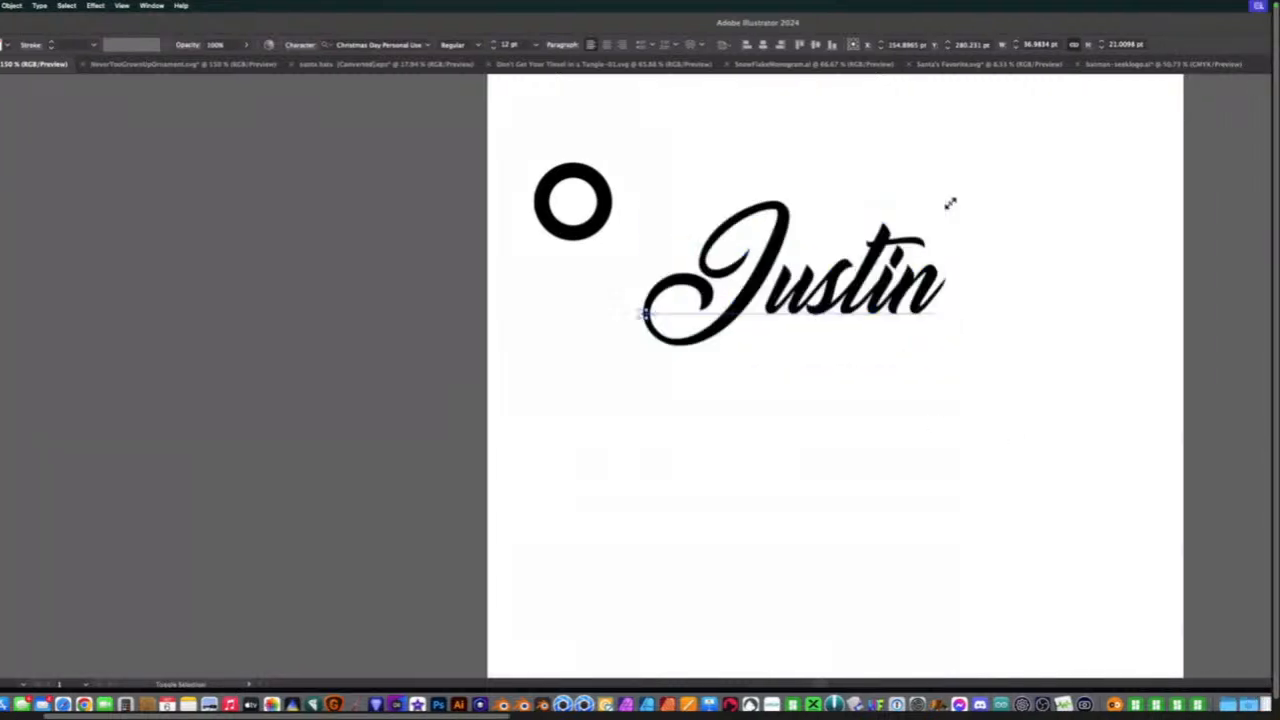
# Move the script name slightly lower on the artboard, keeping it beside the ring.
pyautogui.moveTo(865, 282); pyautogui.dragTo(874, 304)
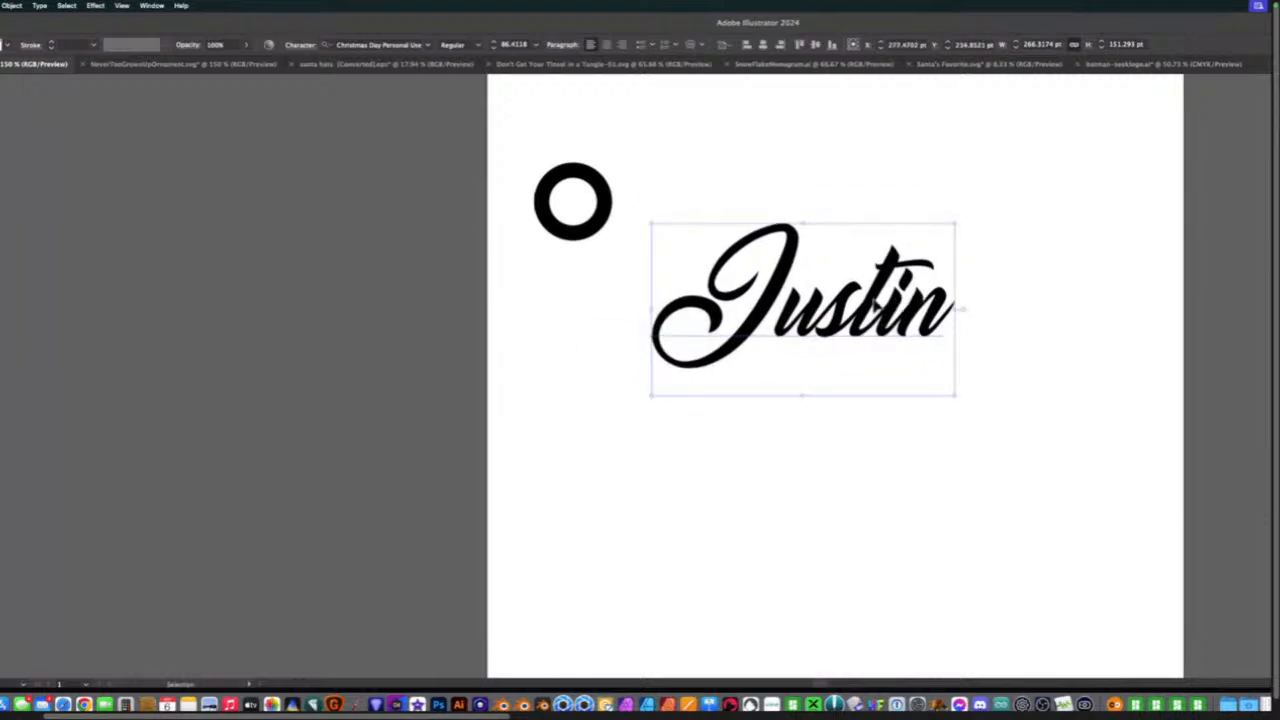
# Try converting the name text to outlines with Create Outlines, and undo the conversion.
pyautogui.rightClick(868, 300)
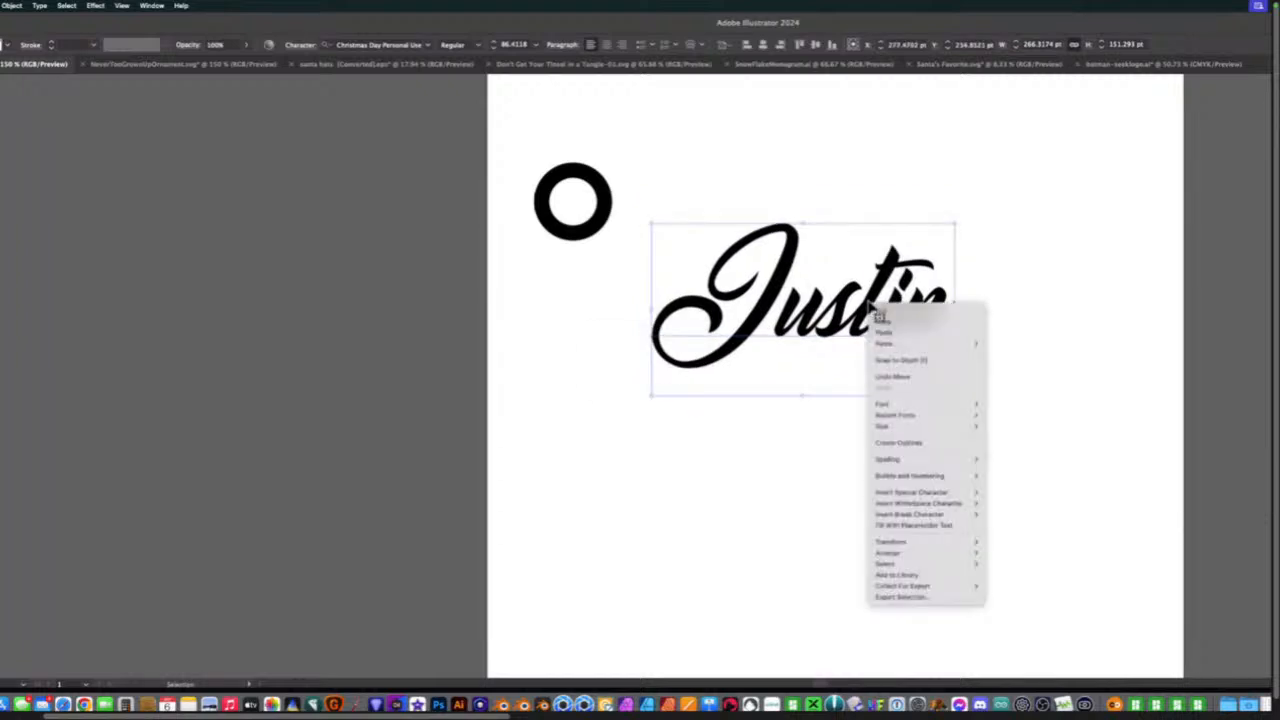
pyautogui.click(897, 443)
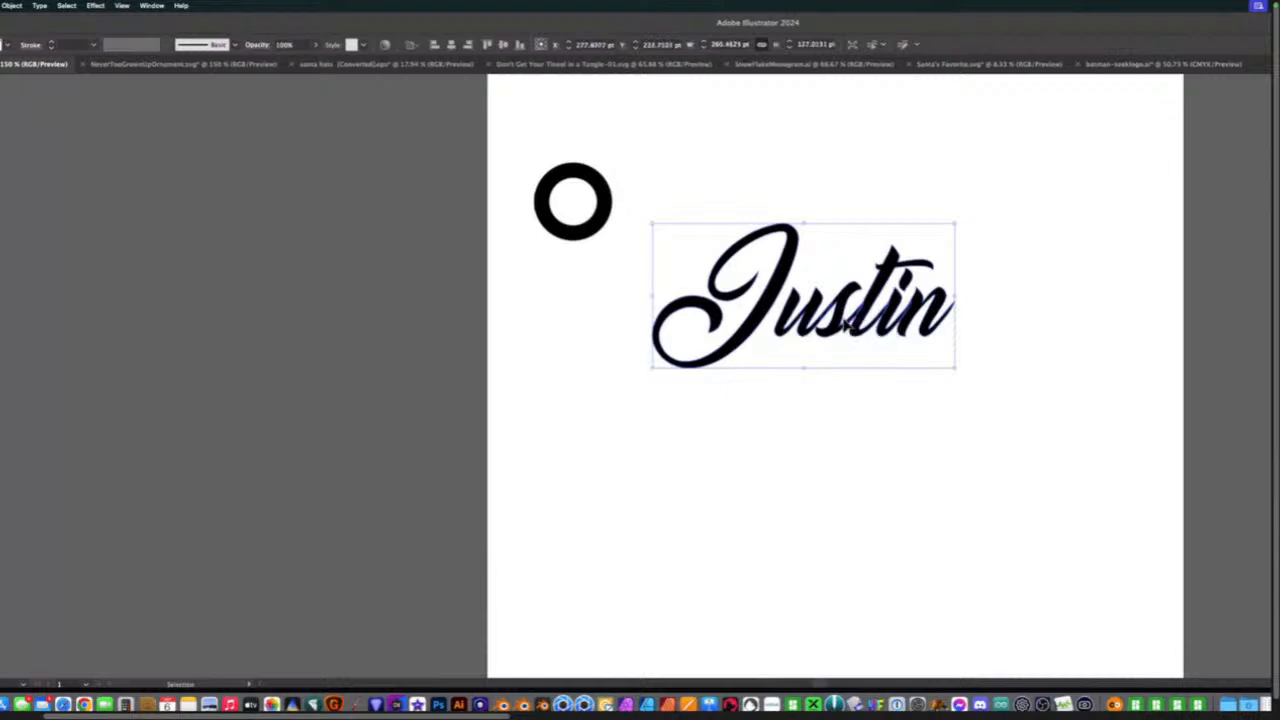
pyautogui.click(790, 373)
pyautogui.click(792, 333)
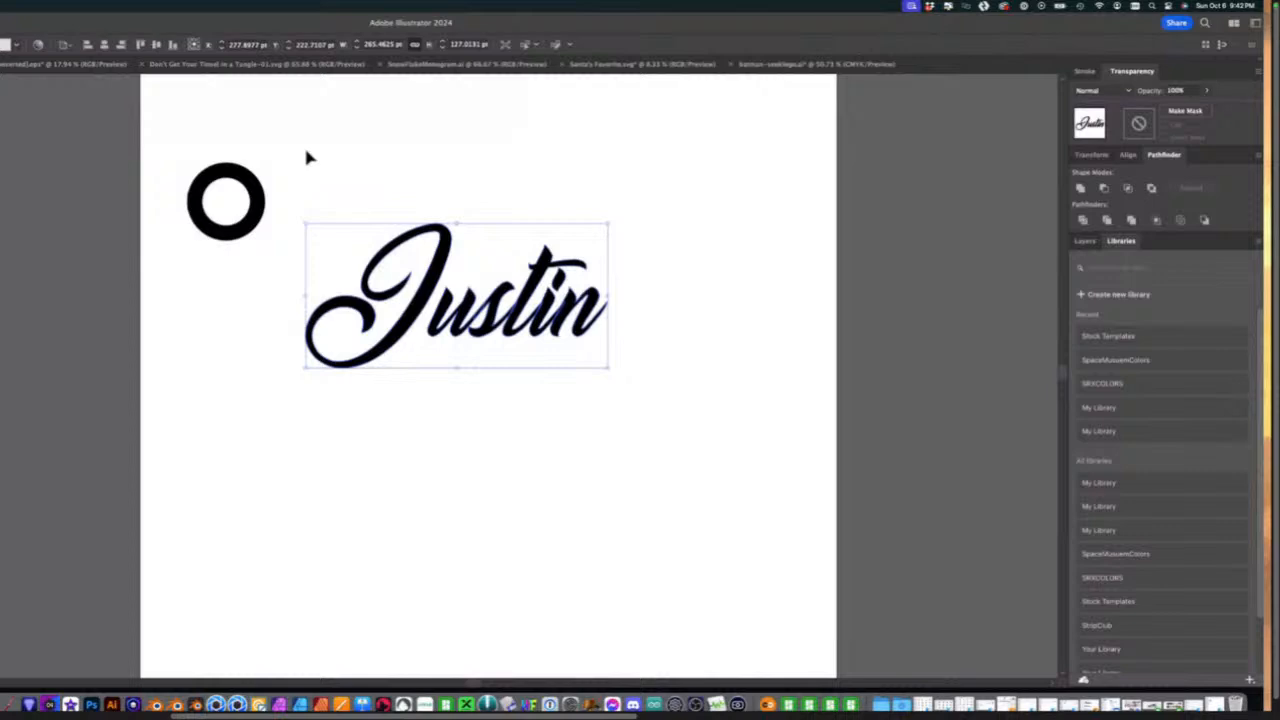
pyautogui.press('super+z')
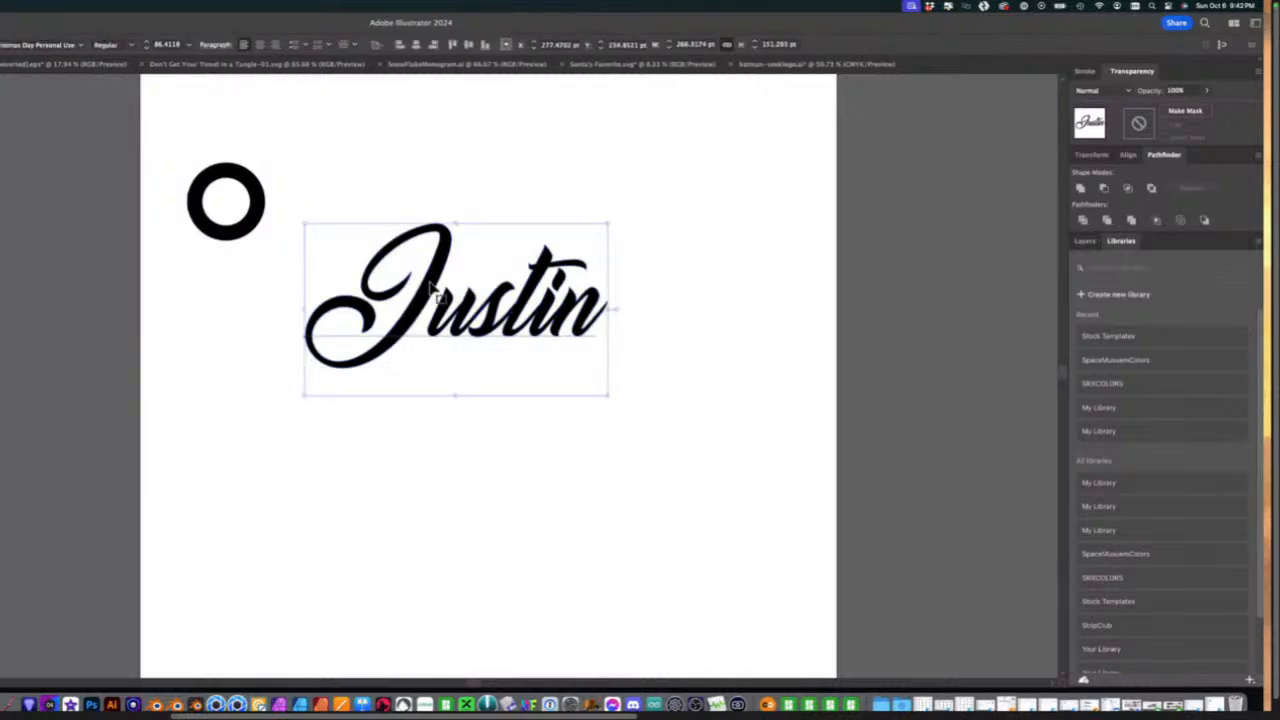
# Check that the name is live text by highlighting its second letter, and return to the Selection tool.
pyautogui.doubleClick(433, 290)
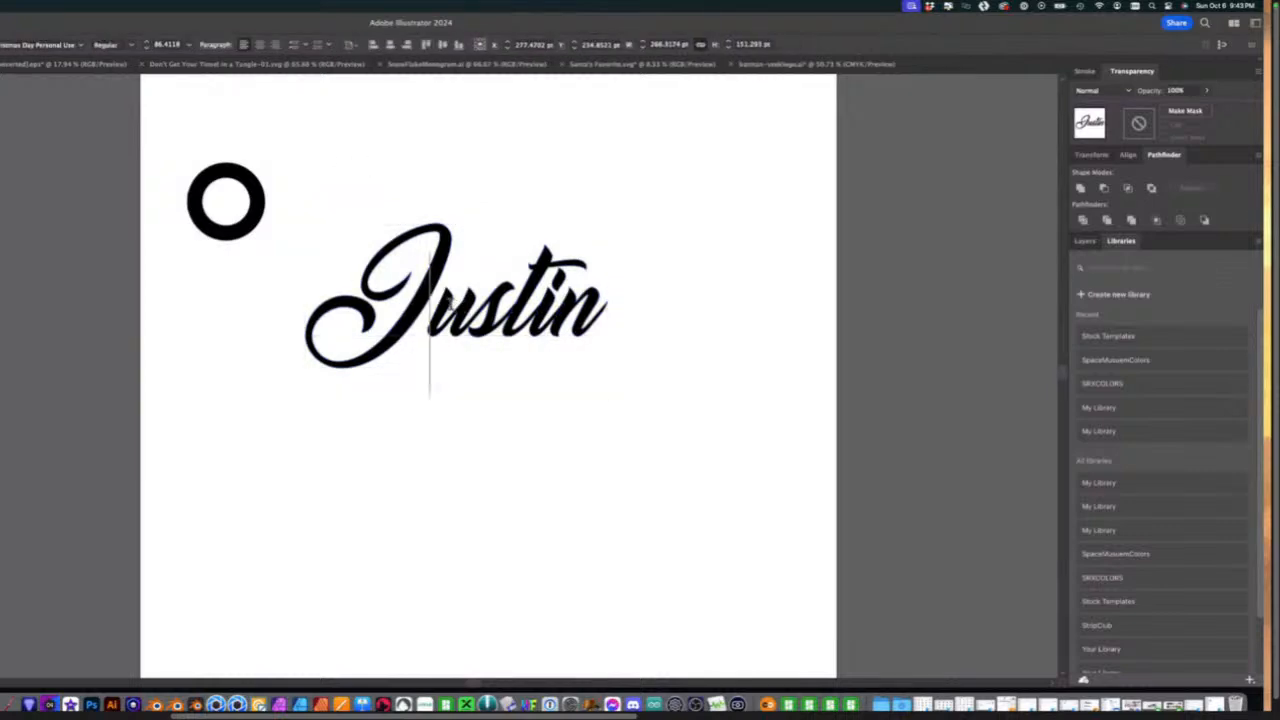
pyautogui.moveTo(432, 300); pyautogui.dragTo(470, 298)
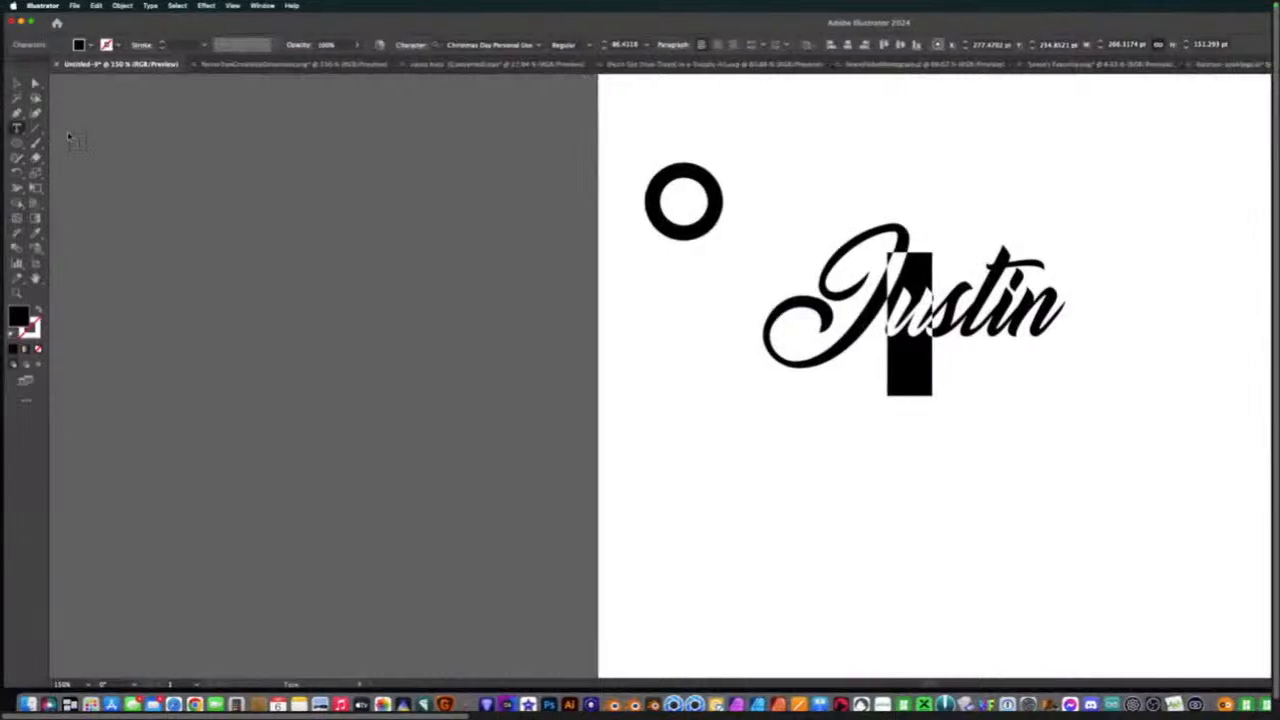
pyautogui.click(17, 83)
# Expand the name text into vector shapes with both Object and Fill included.
pyautogui.click(115, 7)
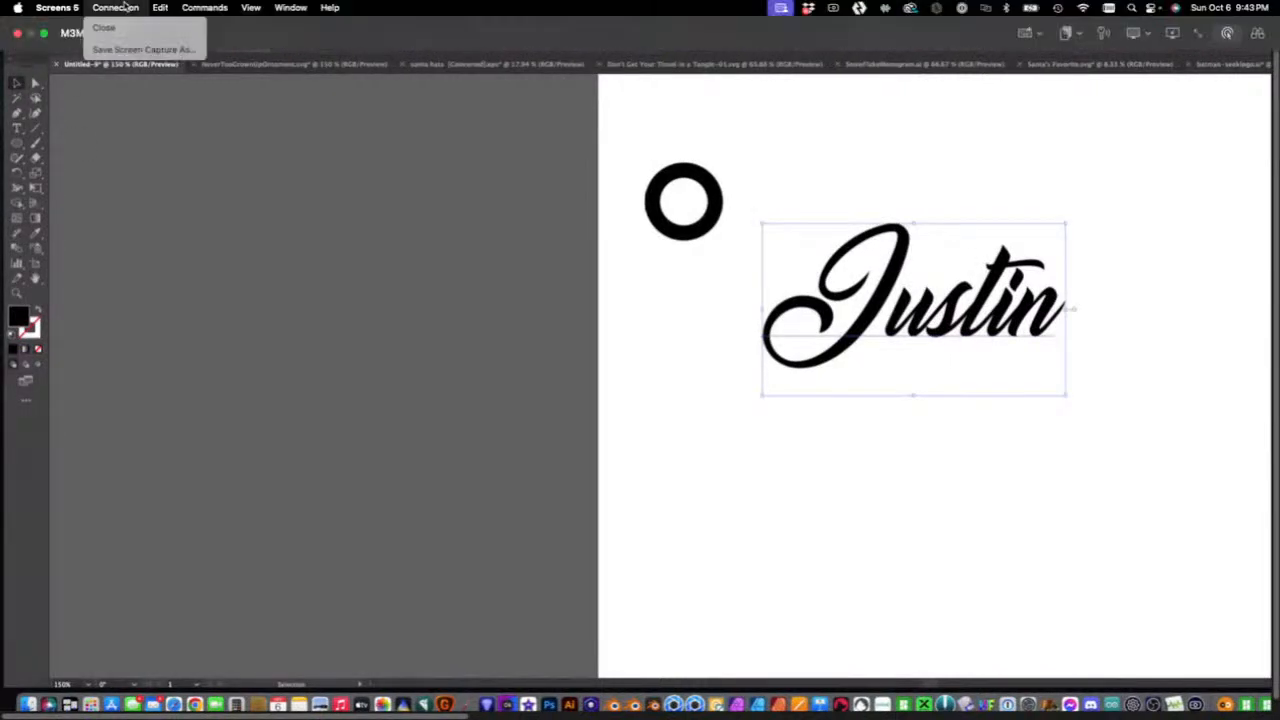
pyautogui.click(118, 246)
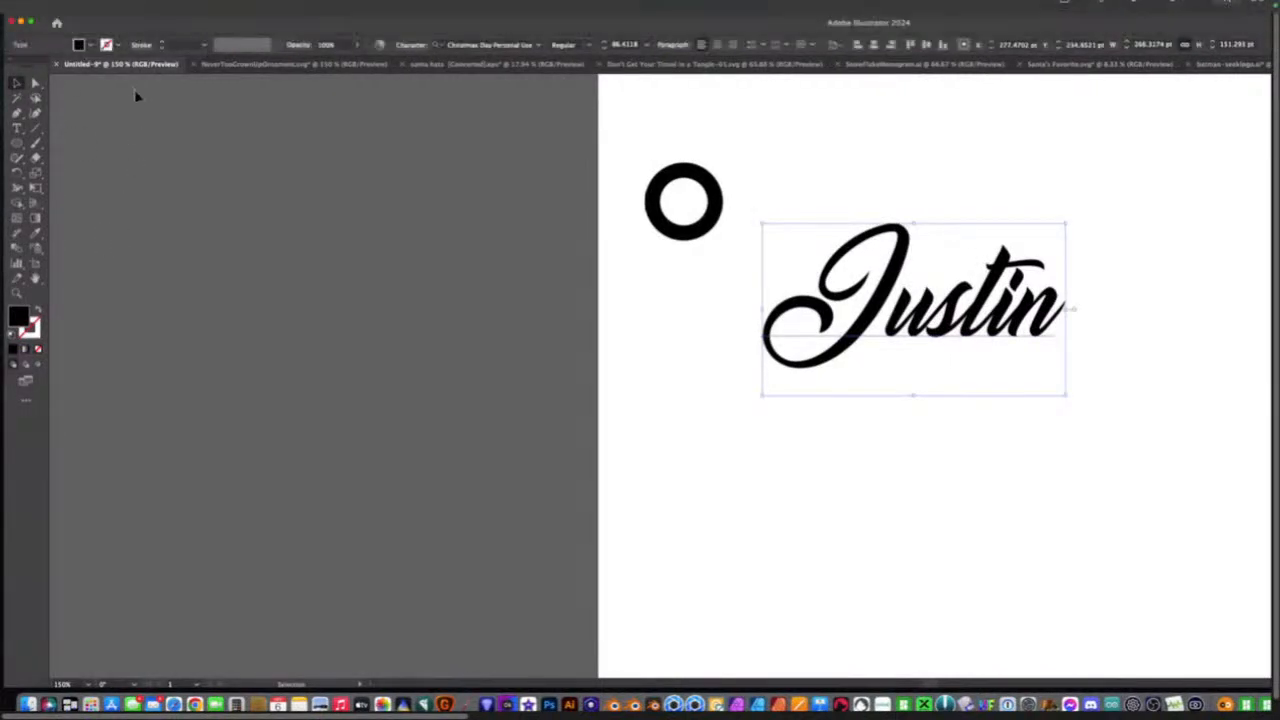
pyautogui.click(122, 6)
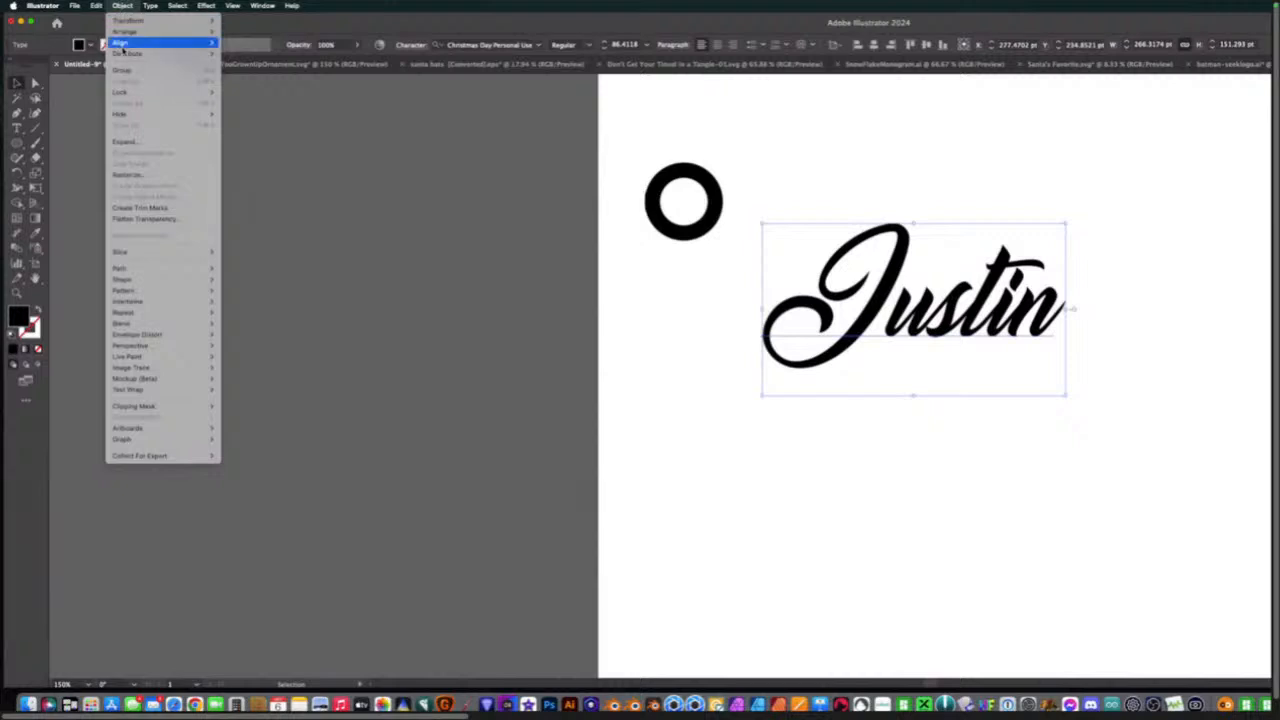
pyautogui.click(124, 141)
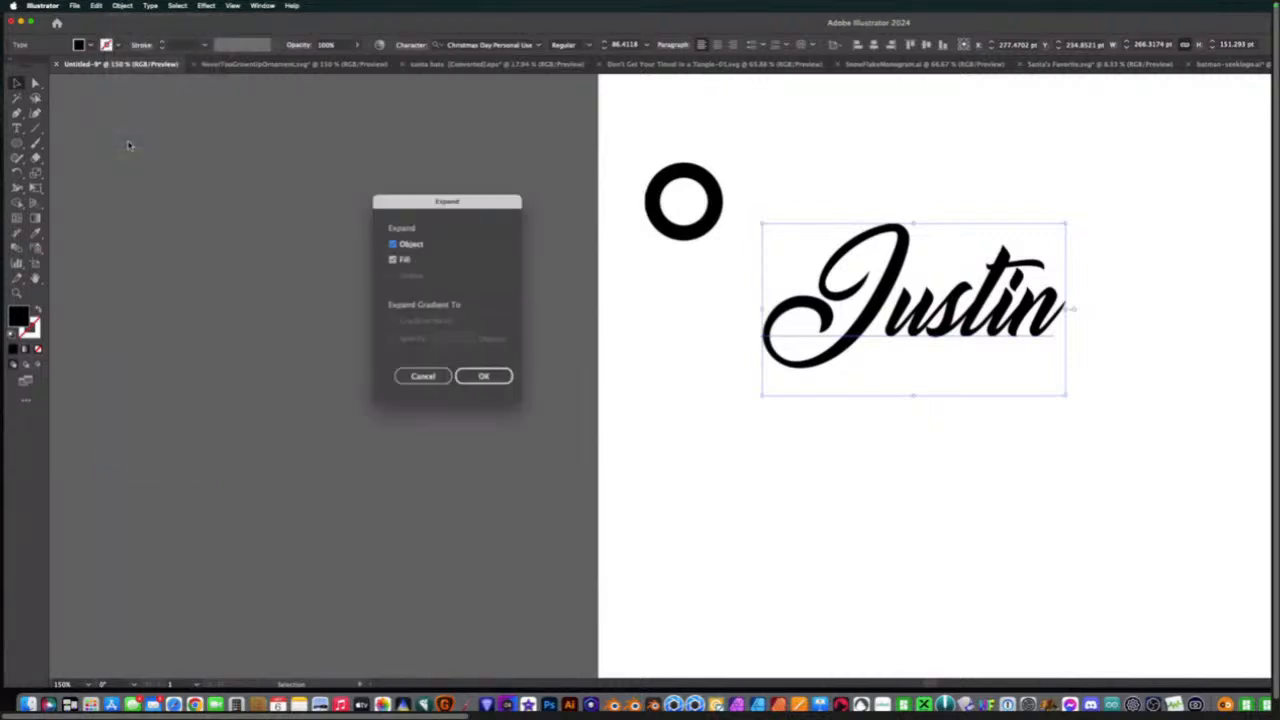
pyautogui.click(475, 377)
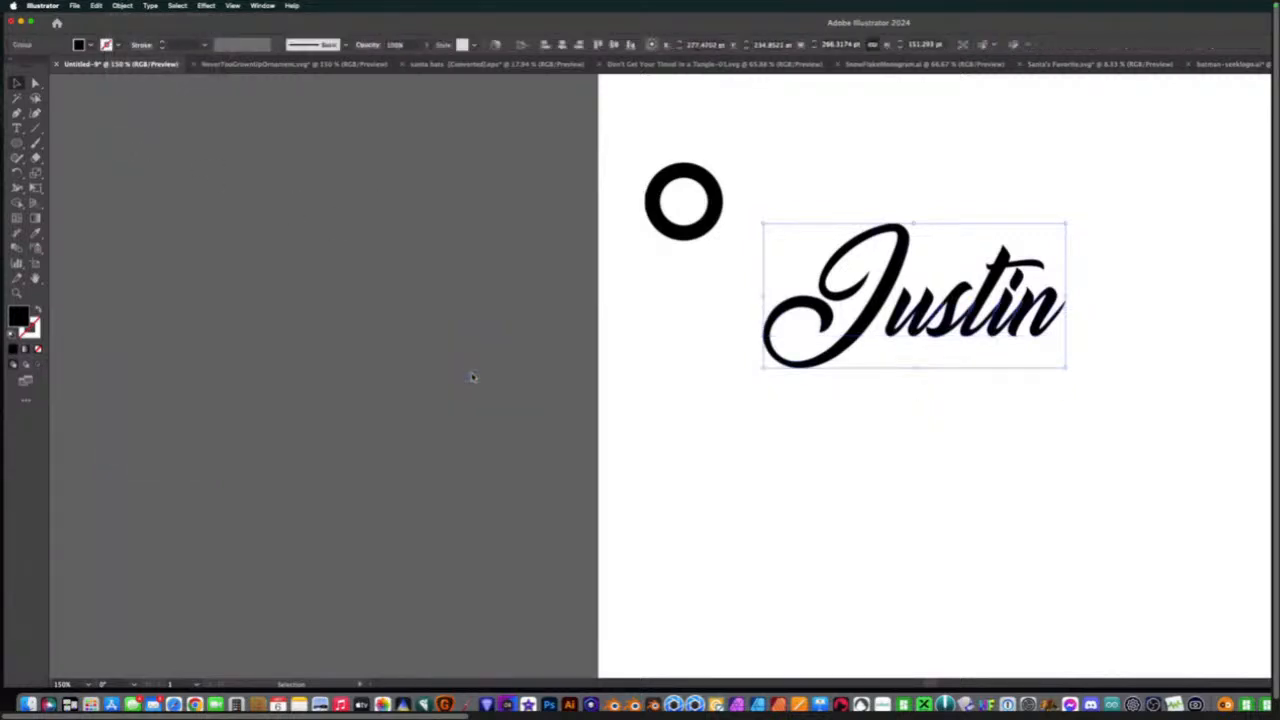
# Isolate the expanded name group, try dragging its second letter away, undo the move and leave isolation mode.
pyautogui.doubleClick(905, 334)
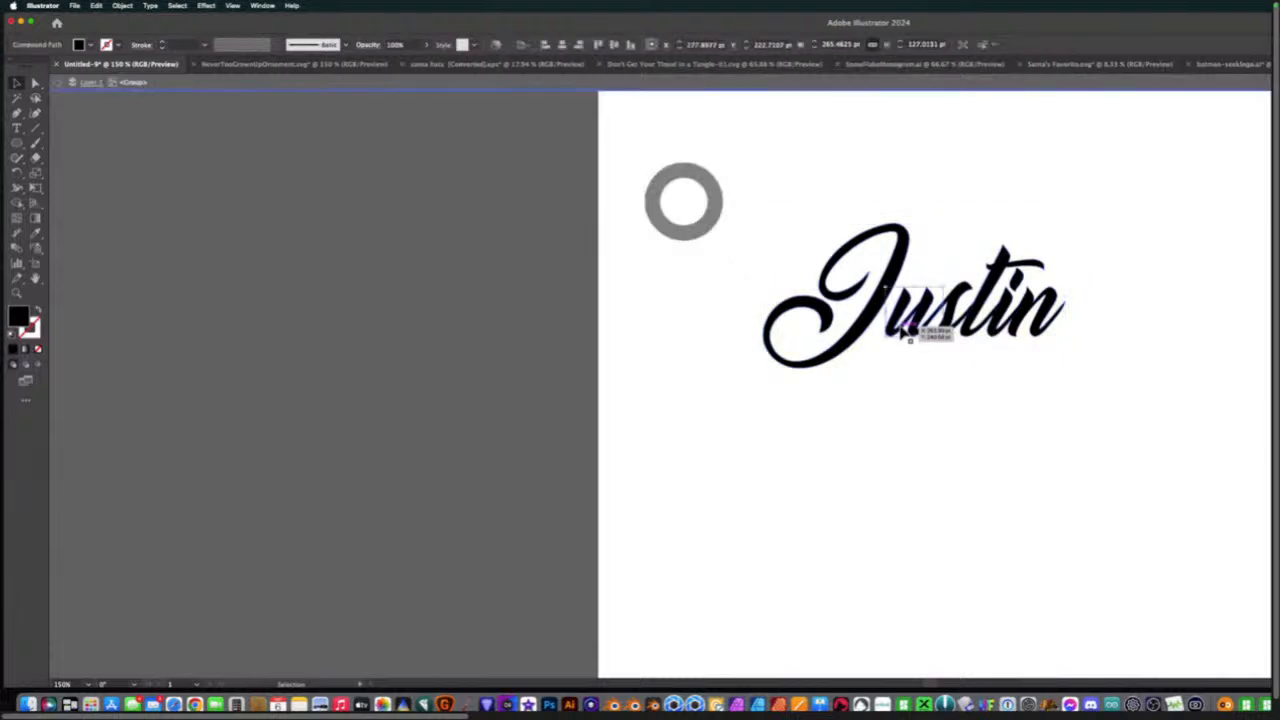
pyautogui.moveTo(905, 334); pyautogui.dragTo(648, 427)
pyautogui.moveTo(772, 448); pyautogui.dragTo(840, 455)
pyautogui.press('super+z')
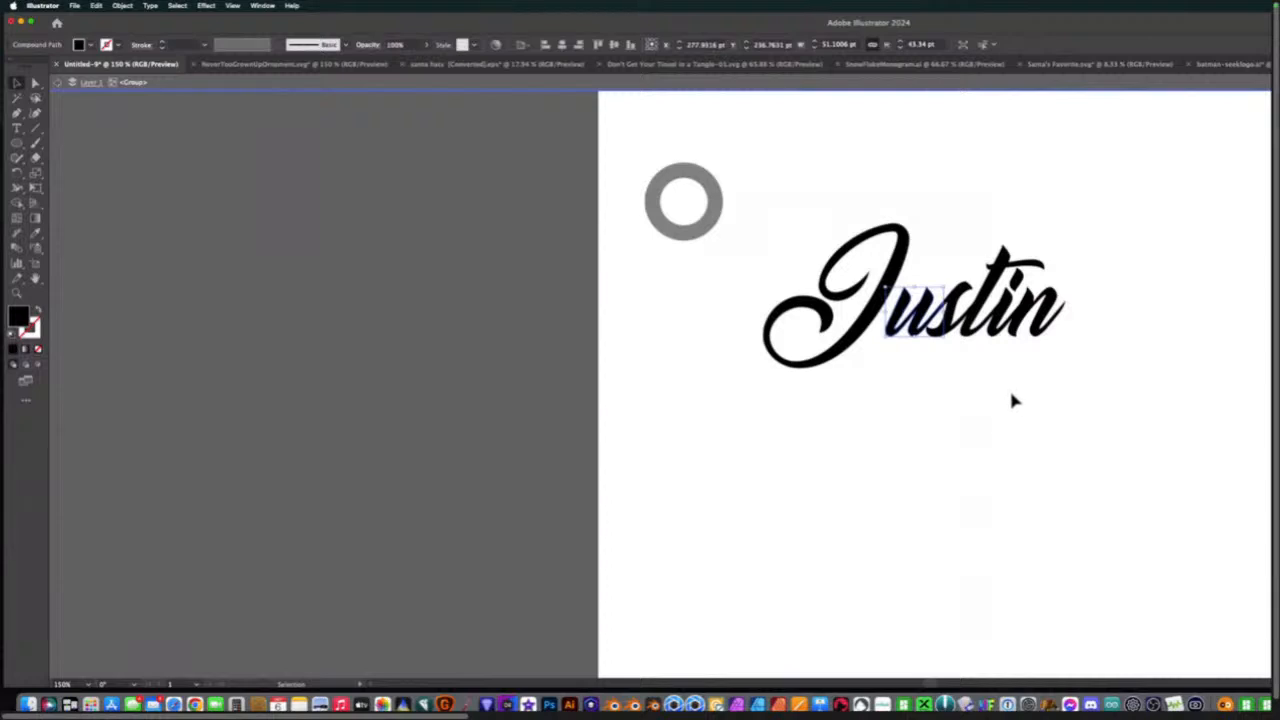
pyautogui.click(979, 172)
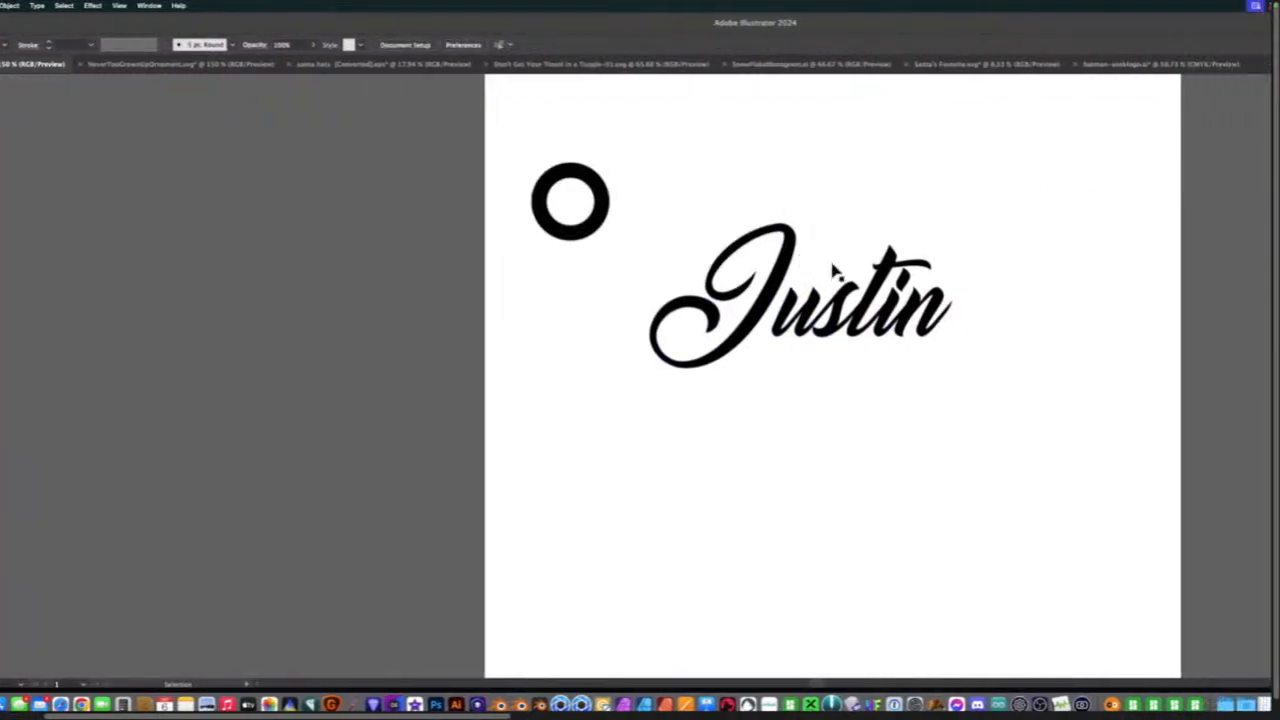
# Set the fill of the whole name group to blue 3E8DFF.
pyautogui.click(802, 256)
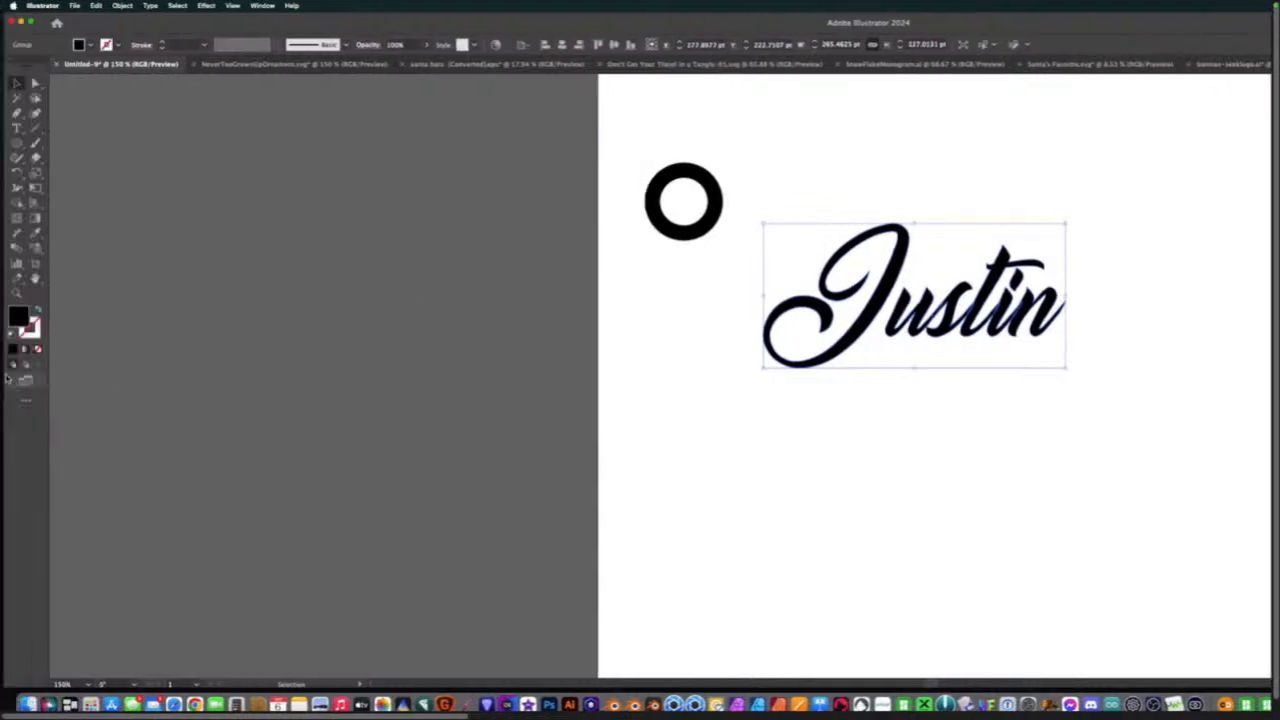
pyautogui.doubleClick(20, 318)
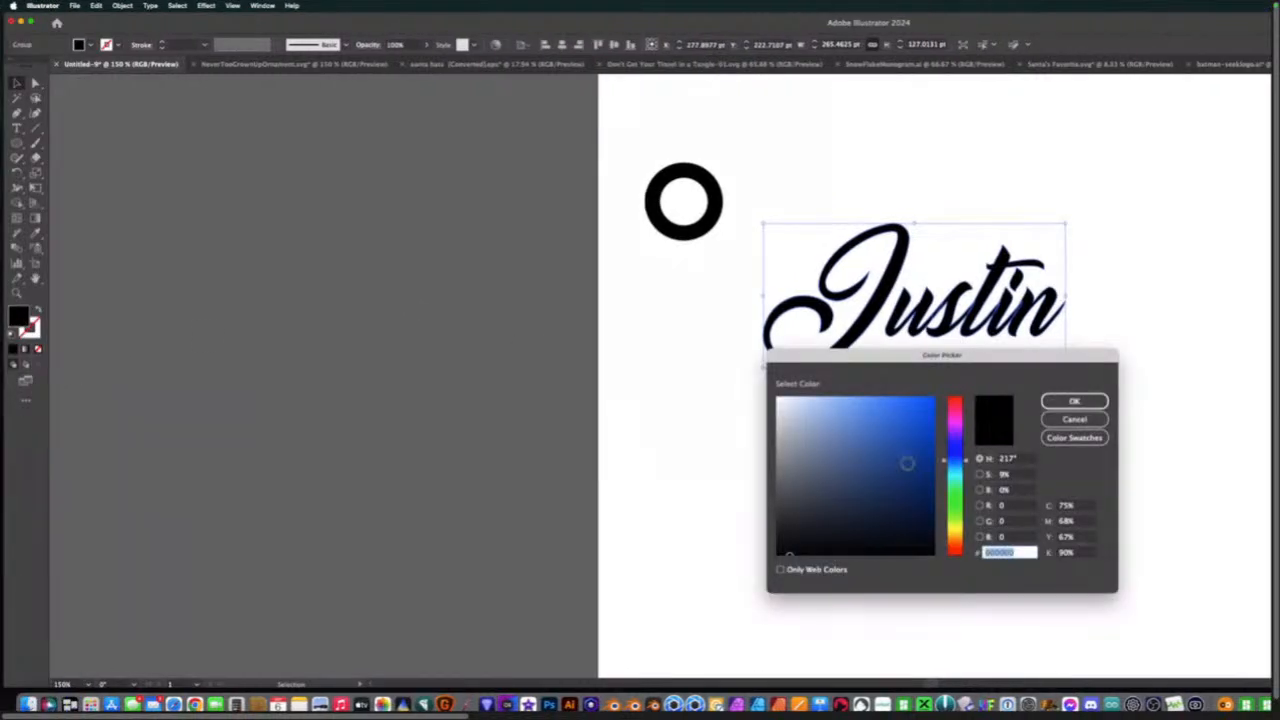
pyautogui.write('3E8DFF')
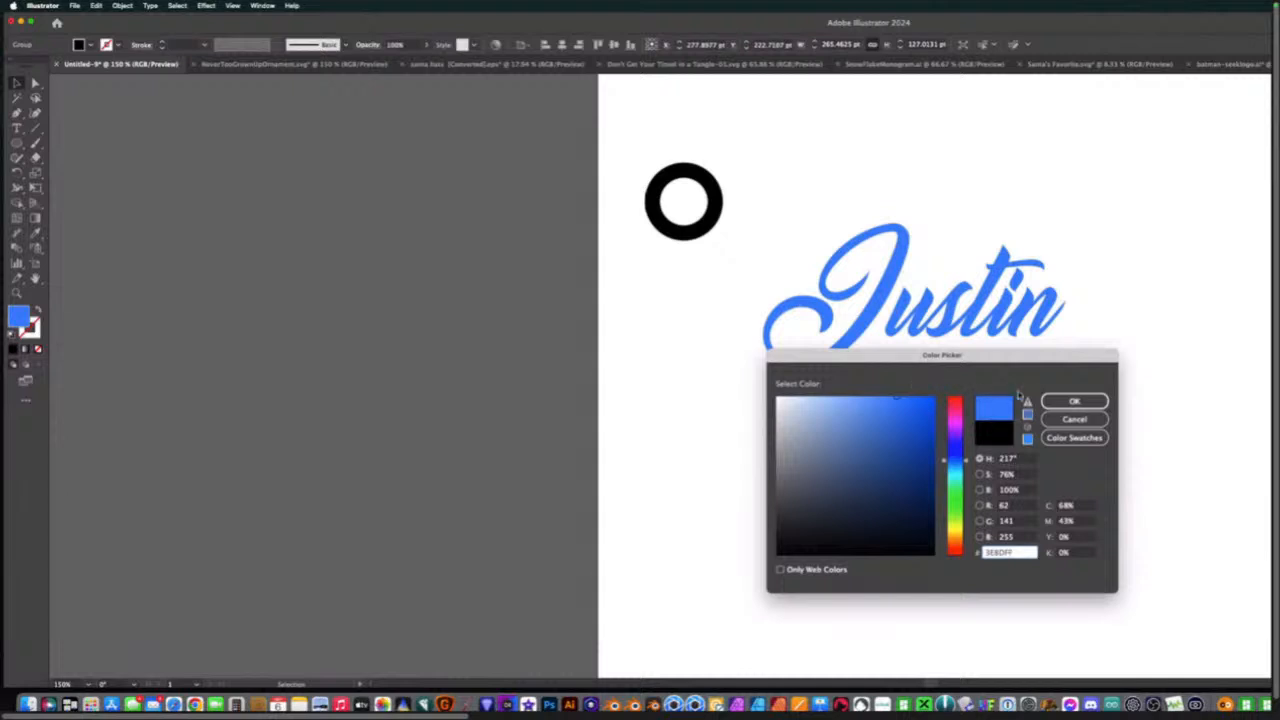
pyautogui.click(1072, 401)
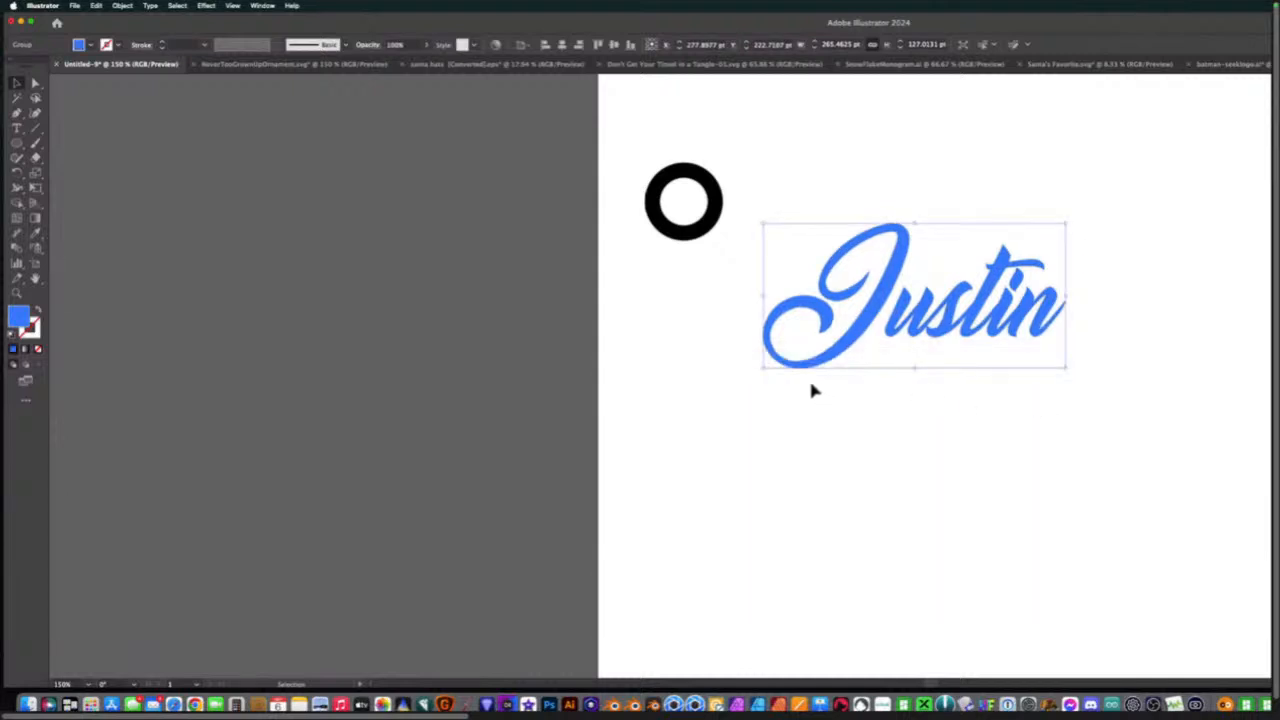
# Copy the blue name and paste a duplicate directly behind the original with Paste in Back.
pyautogui.press('super+c')
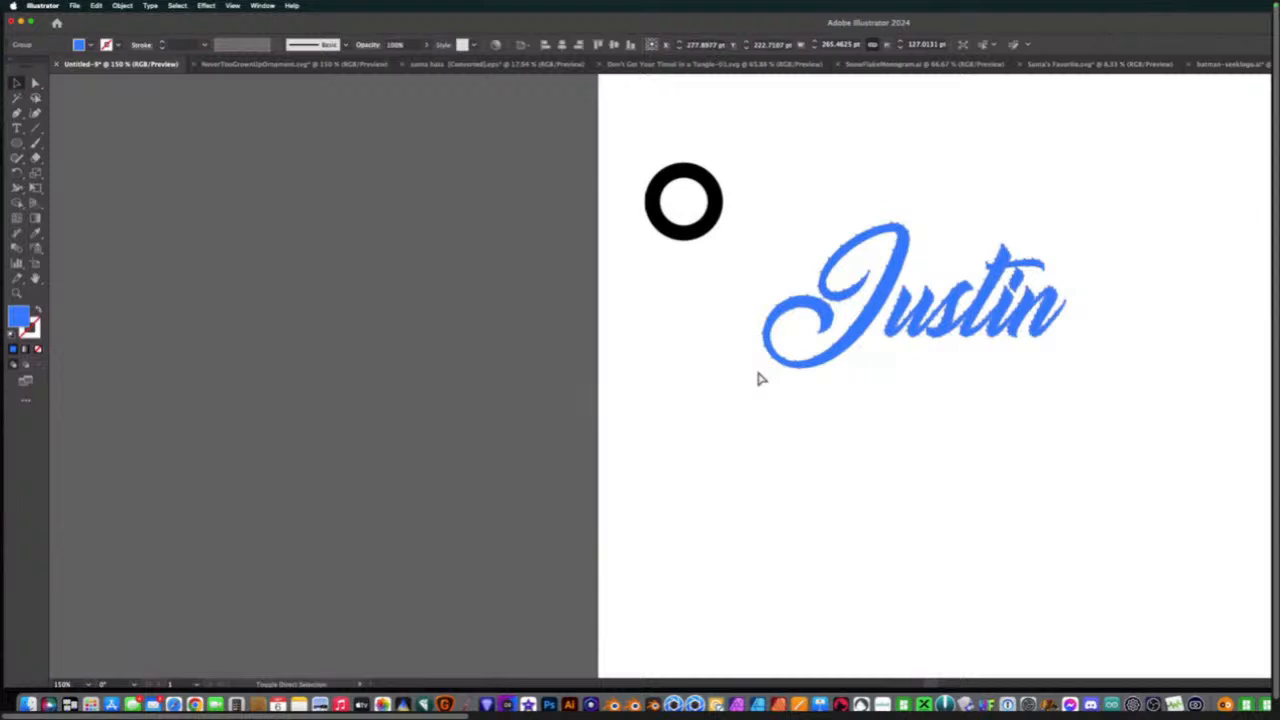
pyautogui.press('super+f')
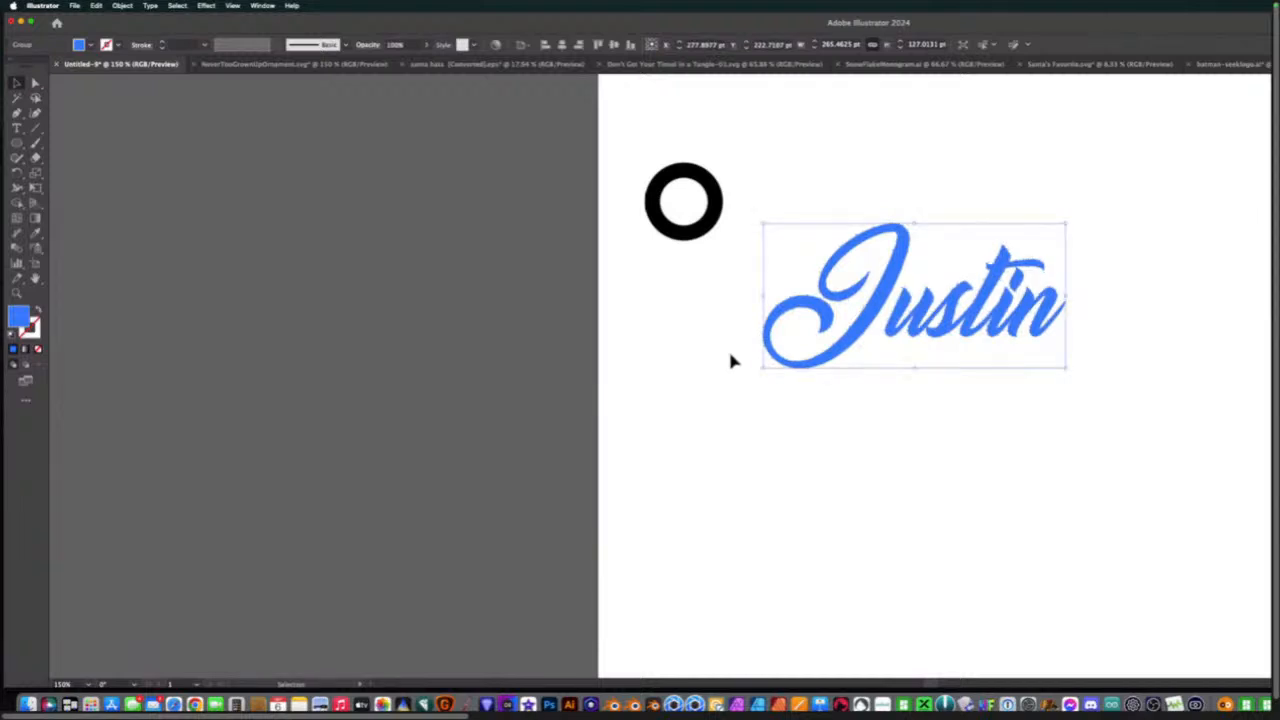
pyautogui.press('super+f')
pyautogui.click(120, 6)
pyautogui.moveTo(98, 6)
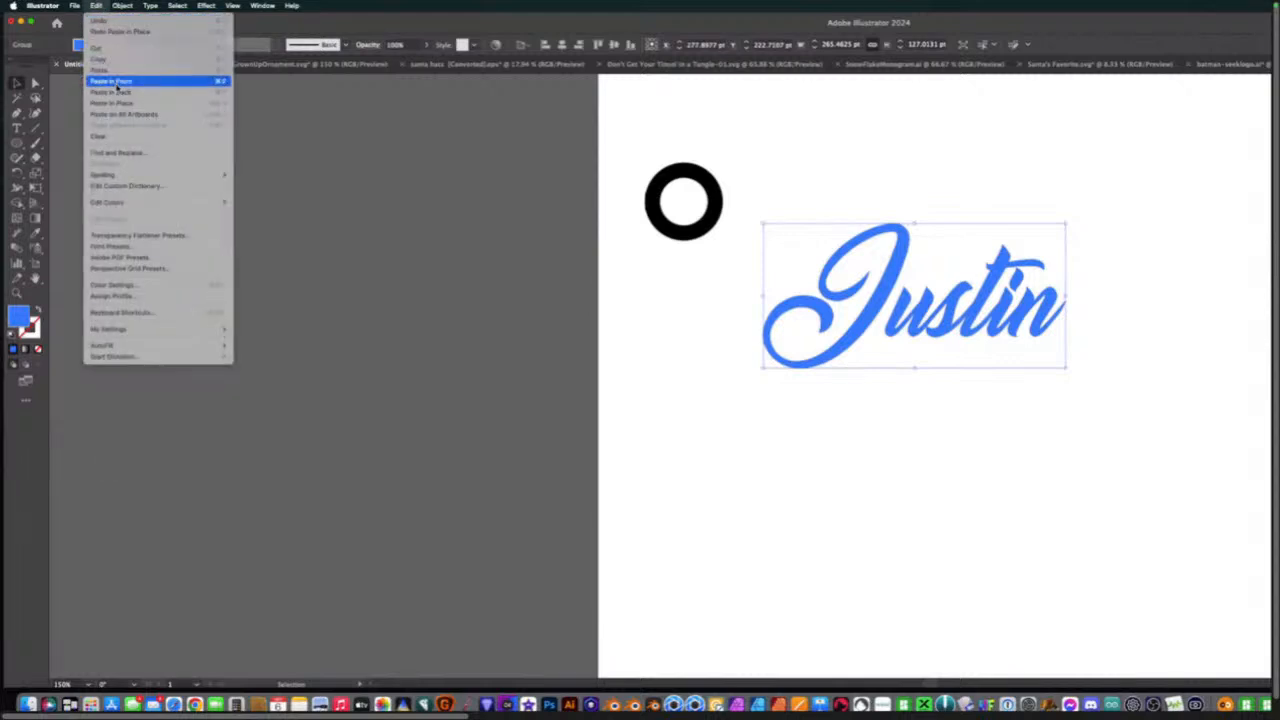
pyautogui.click(117, 93)
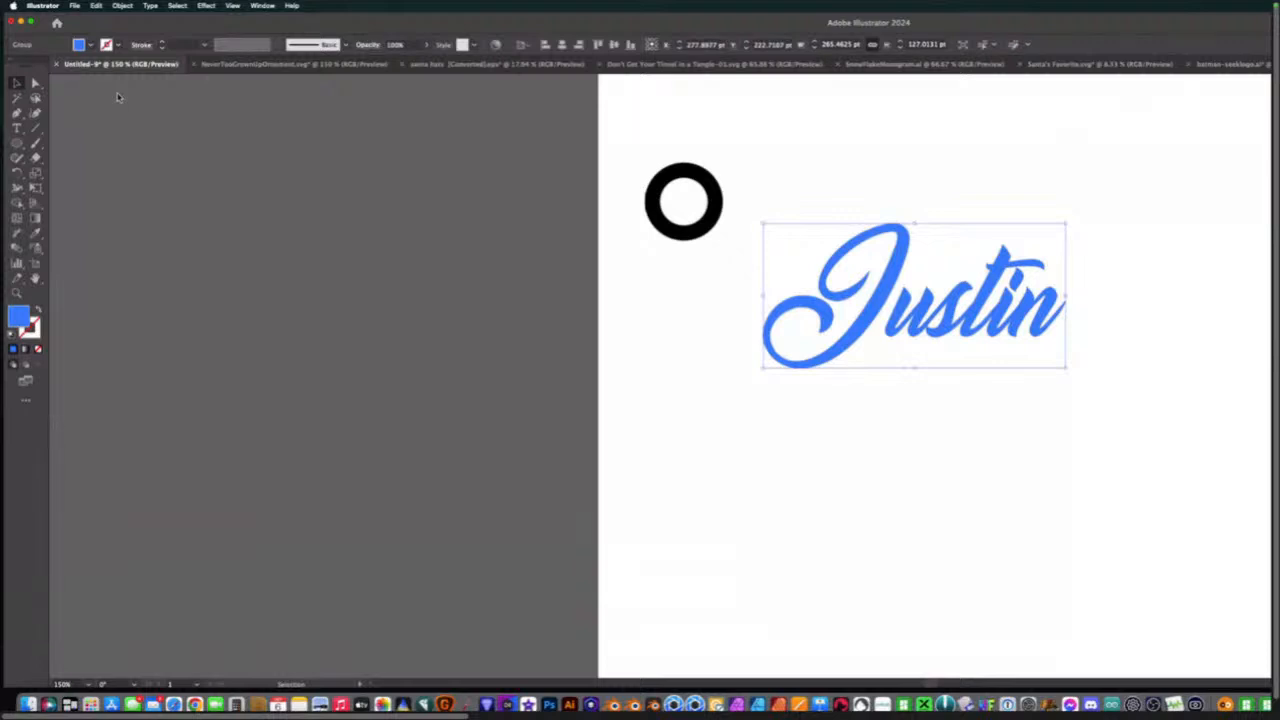
# Paste an extra copy of the name, drag it over the original, and undo both the move and the paste.
pyautogui.click(851, 509)
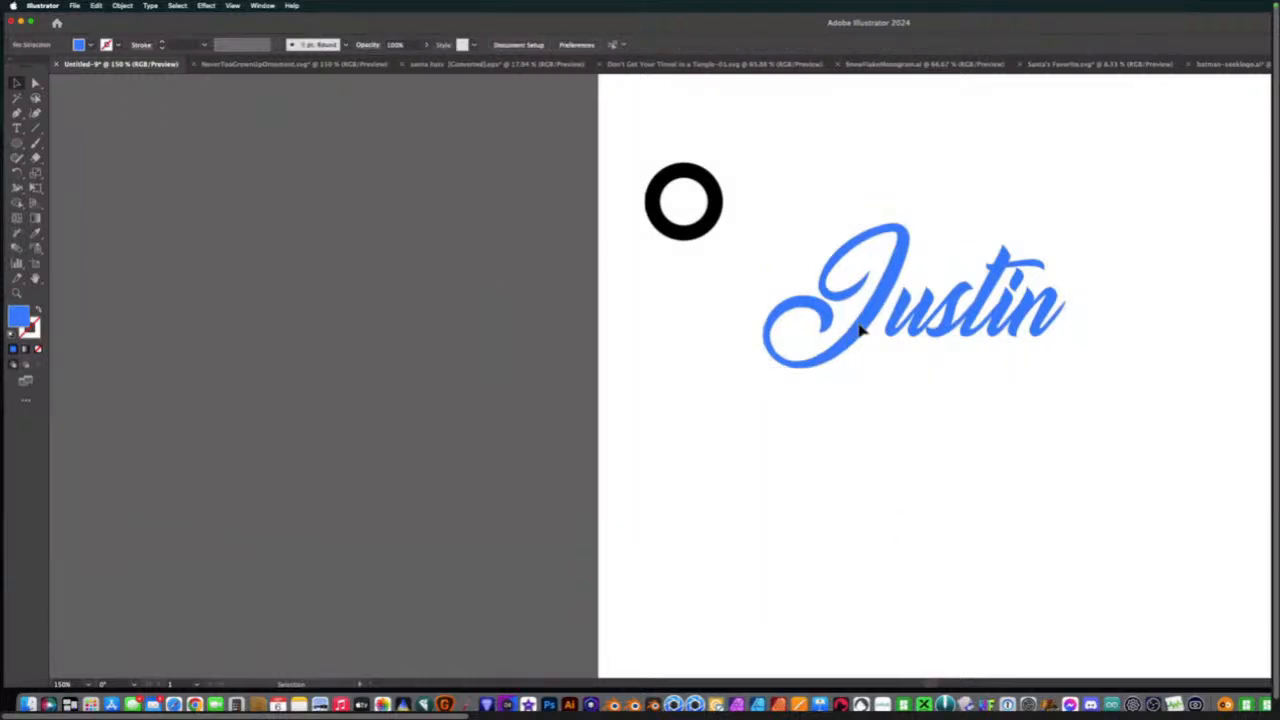
pyautogui.press('cmd+v')
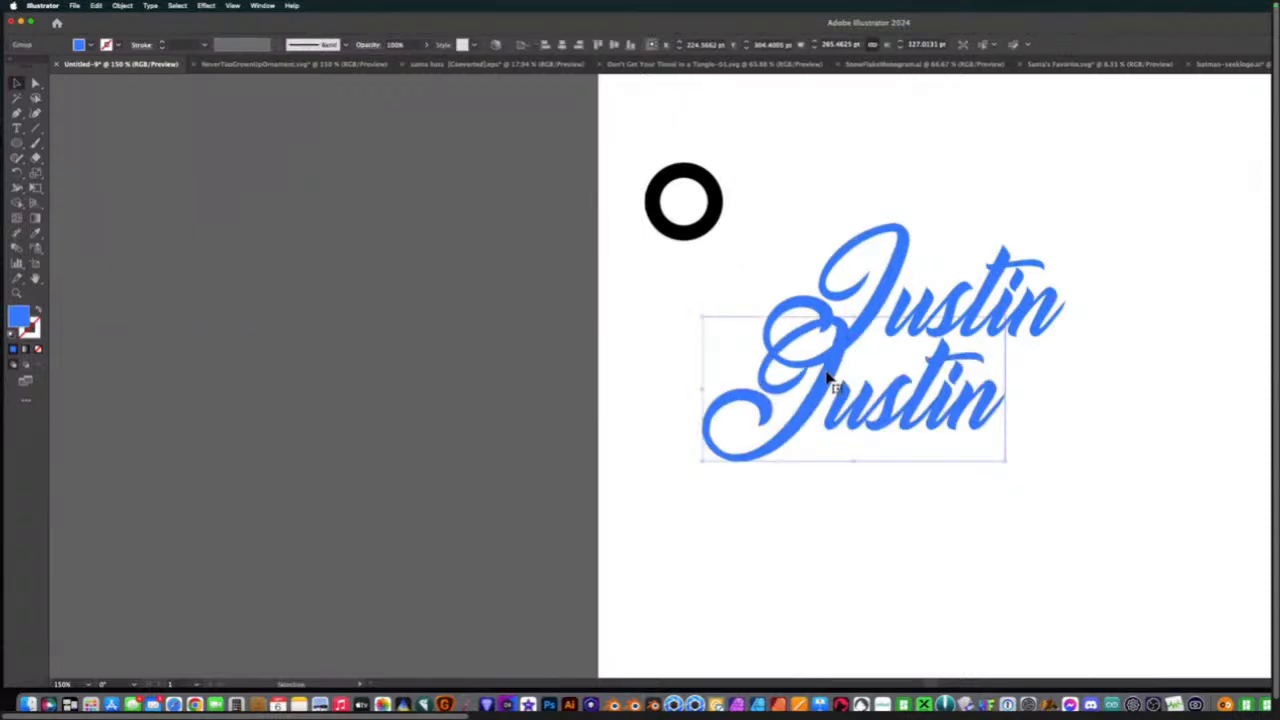
pyautogui.moveTo(828, 378); pyautogui.dragTo(848, 331)
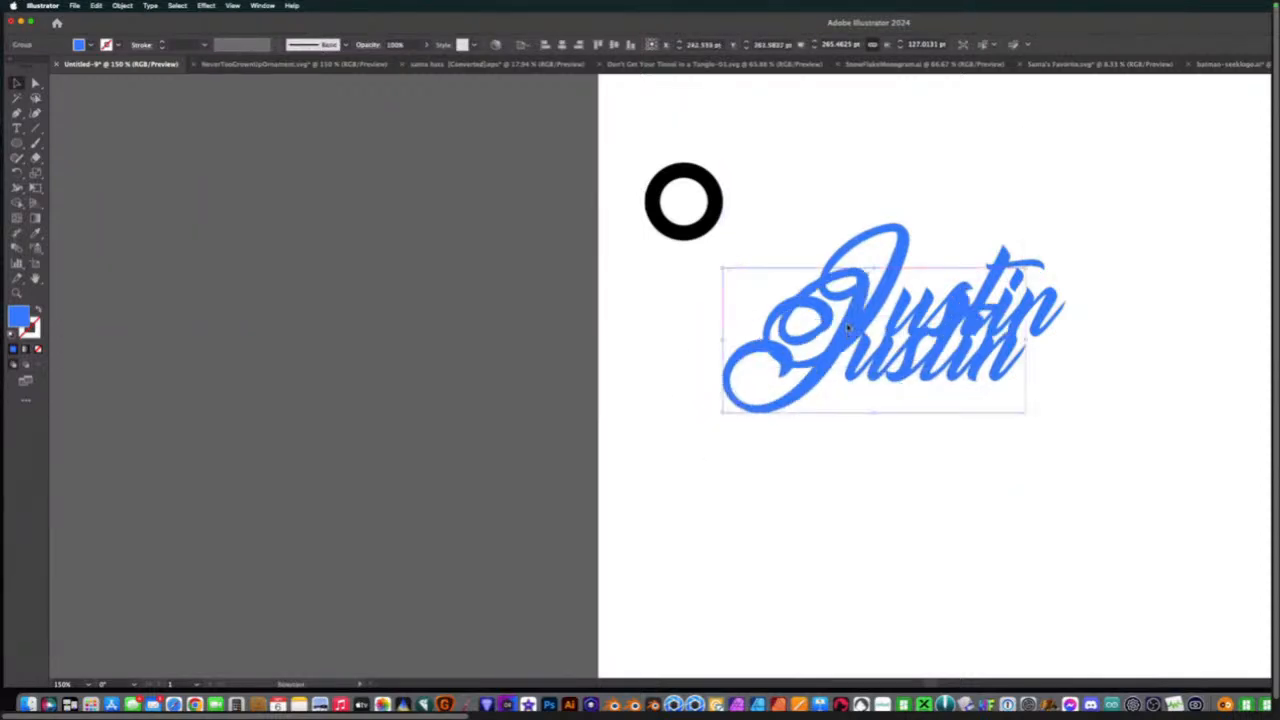
pyautogui.press('super+z')
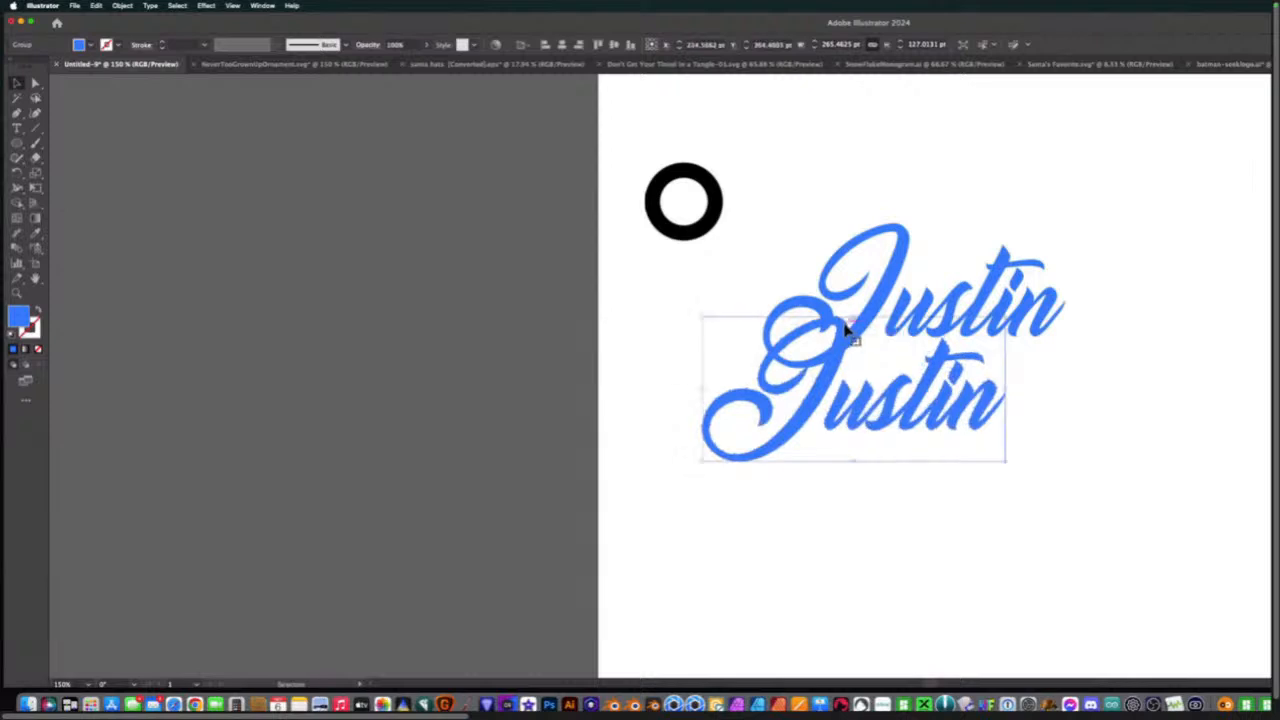
pyautogui.press('super+z')
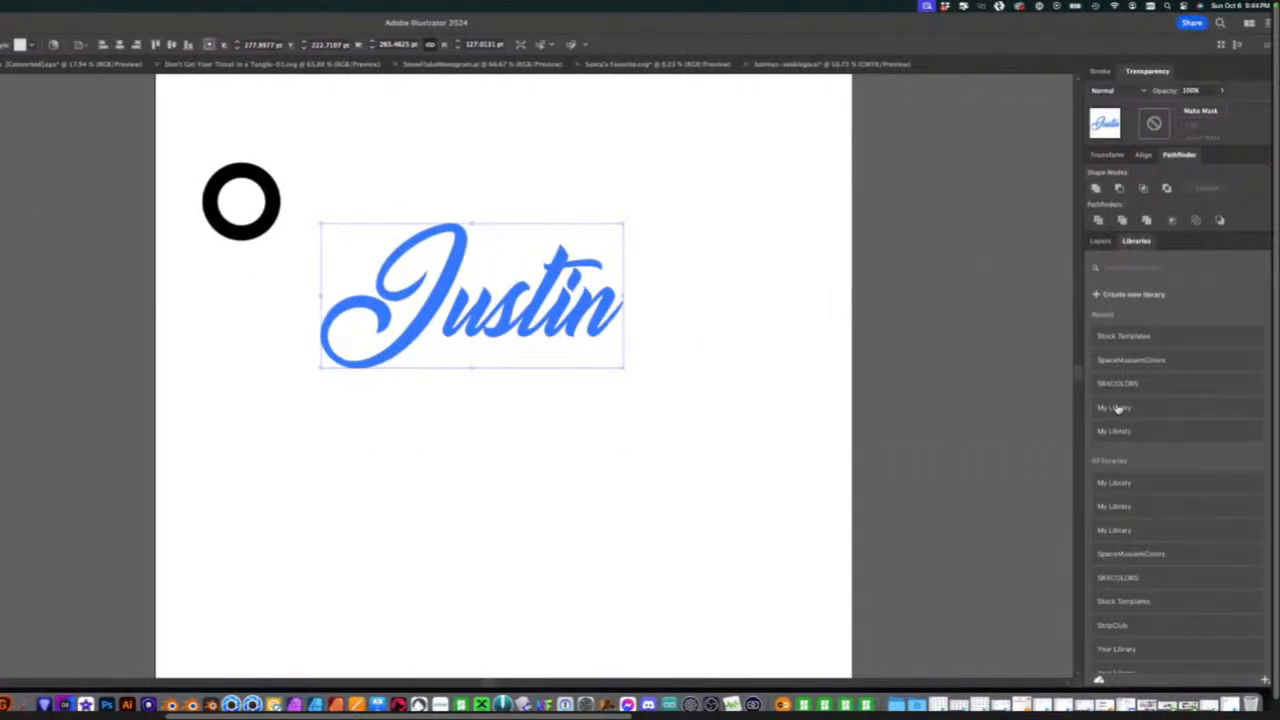
# Expand Layer 1 in the layer list and select the lower of the two name groups.
pyautogui.scroll(-2, 1134, 456)
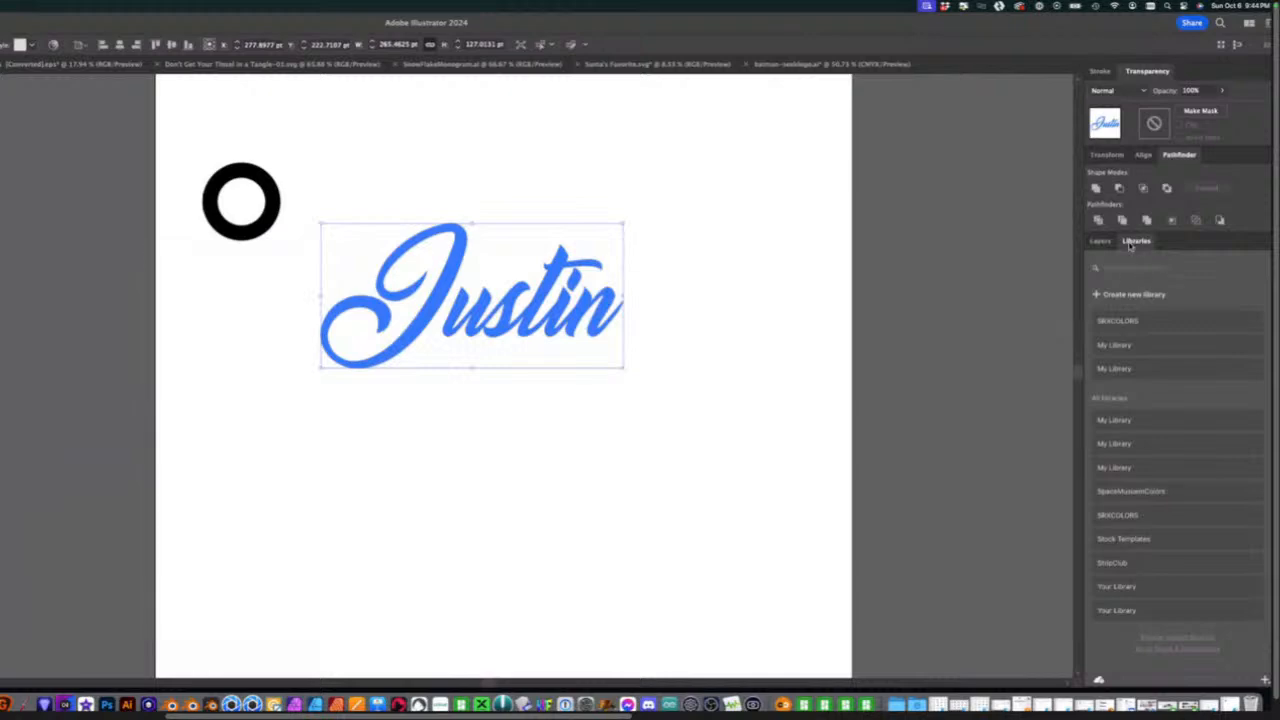
pyautogui.click(1098, 240)
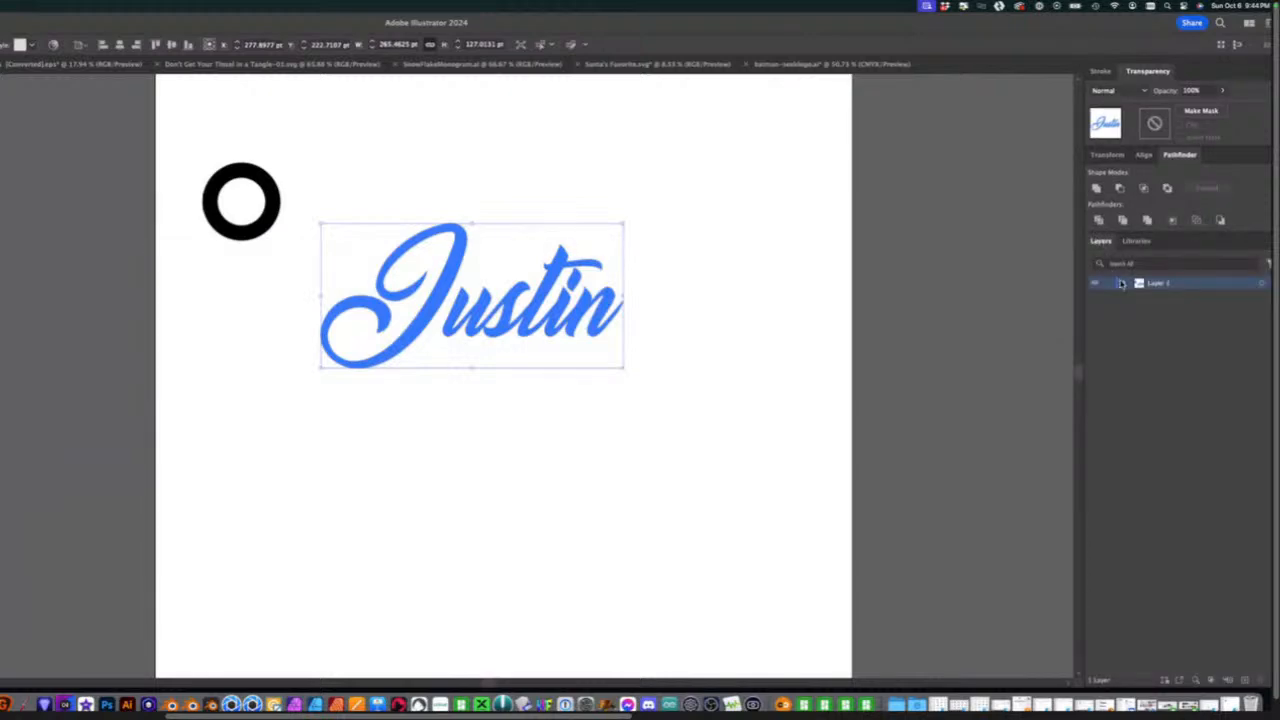
pyautogui.click(1124, 284)
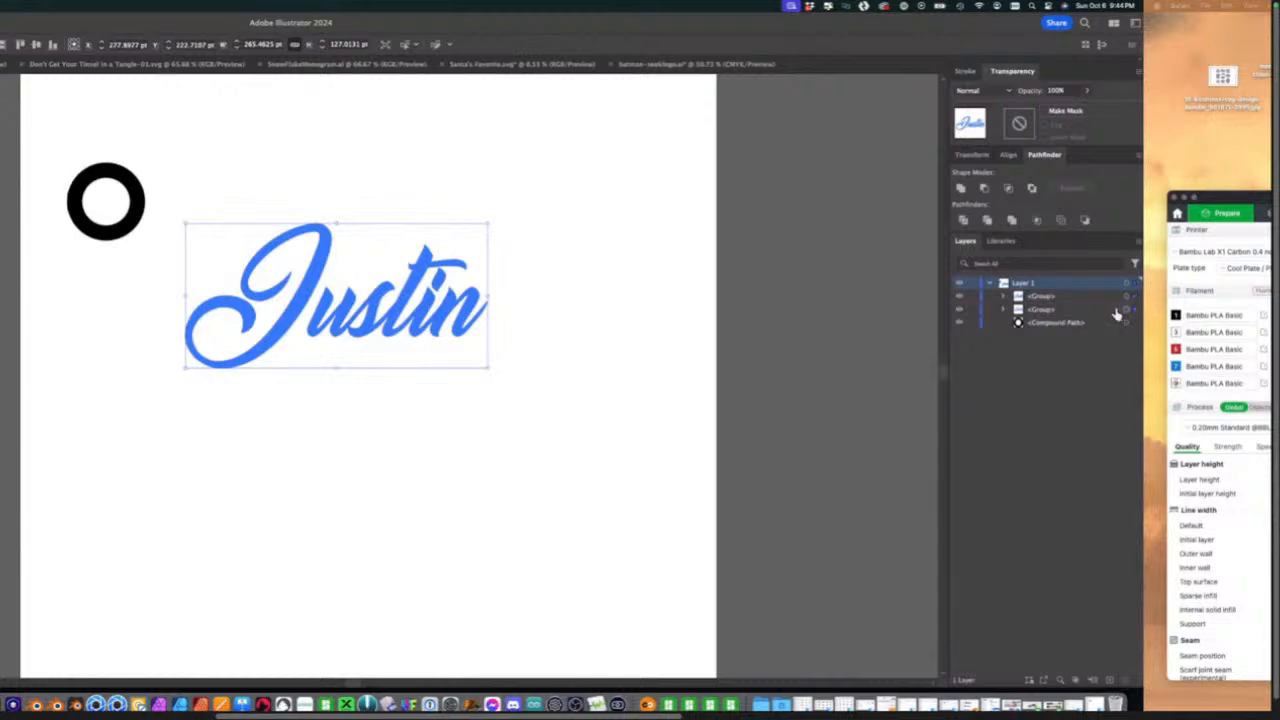
pyautogui.click(1108, 310)
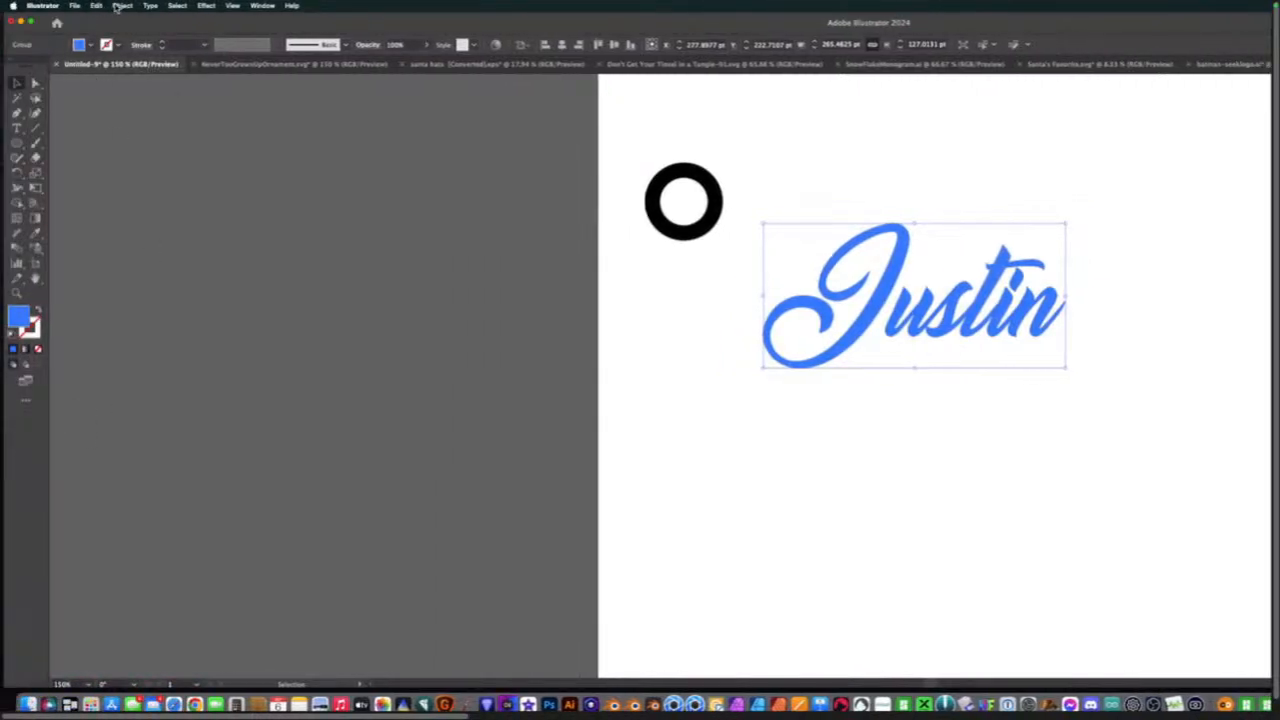
# Apply Offset Path to the selected lower name group with a 10 pt offset and round joins.
pyautogui.click(120, 6)
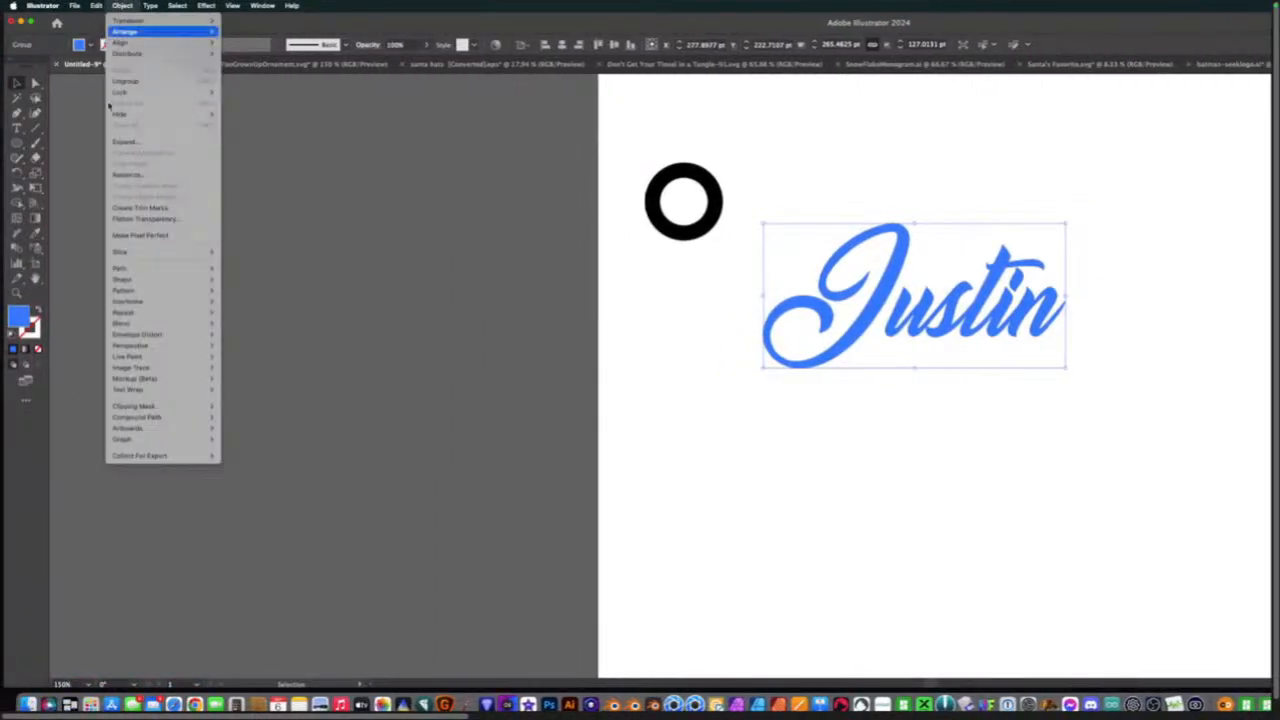
pyautogui.moveTo(130, 269)
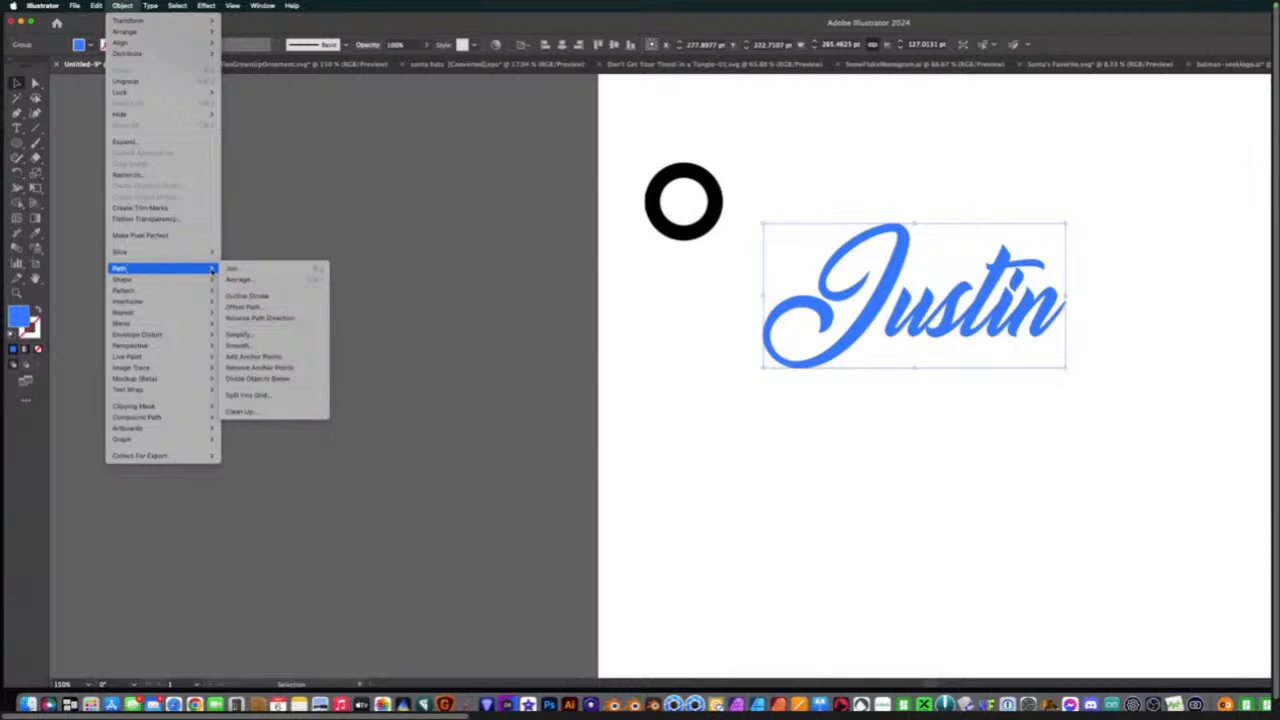
pyautogui.click(243, 307)
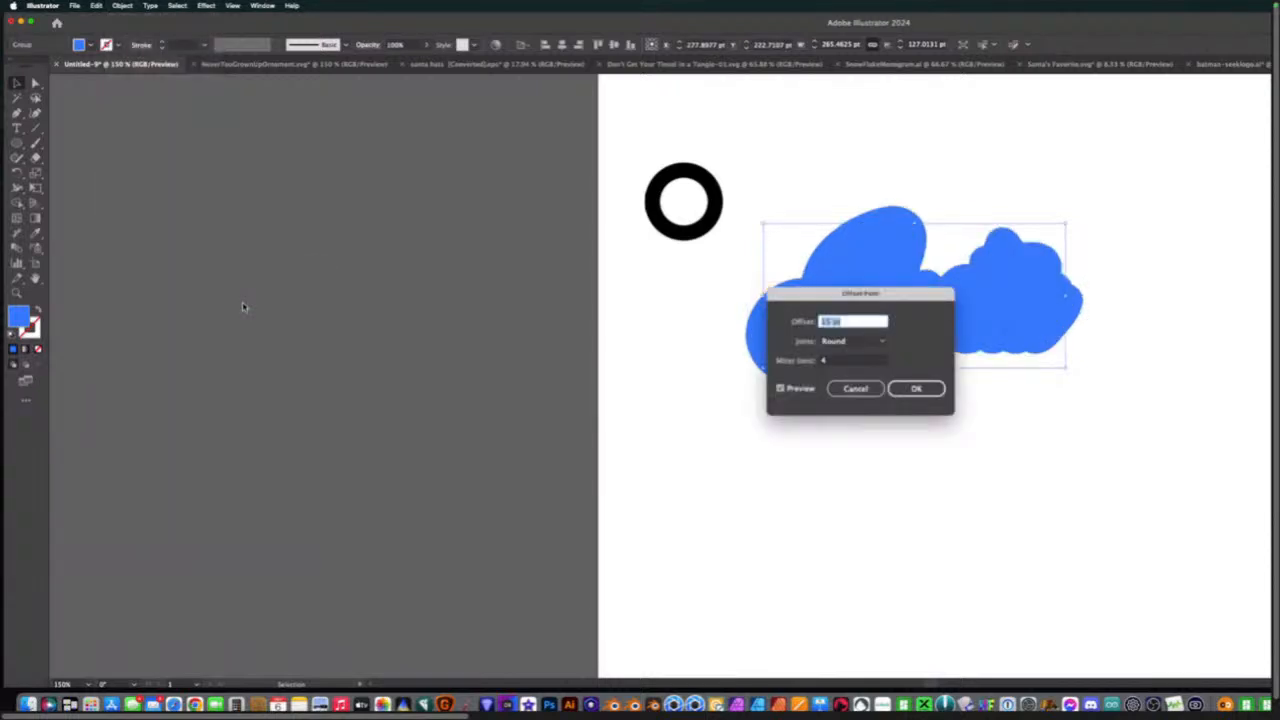
pyautogui.moveTo(843, 295); pyautogui.dragTo(284, 375)
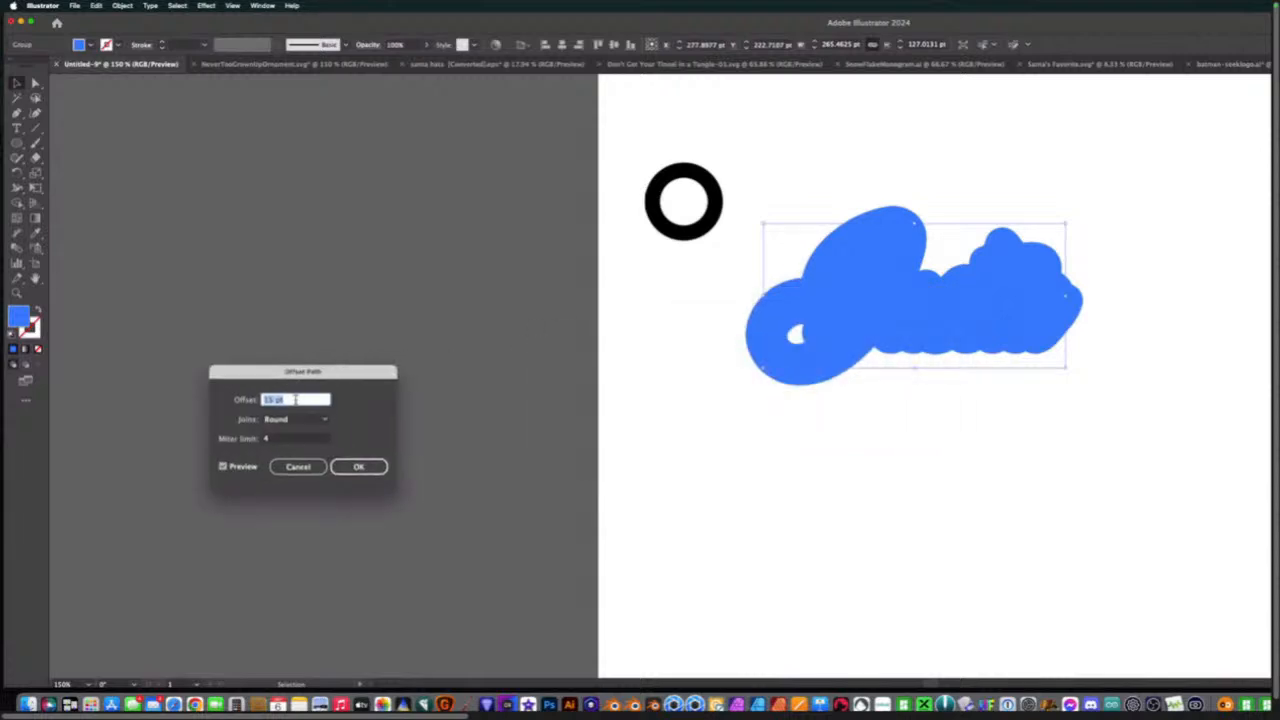
pyautogui.write('2')
pyautogui.click(299, 439)
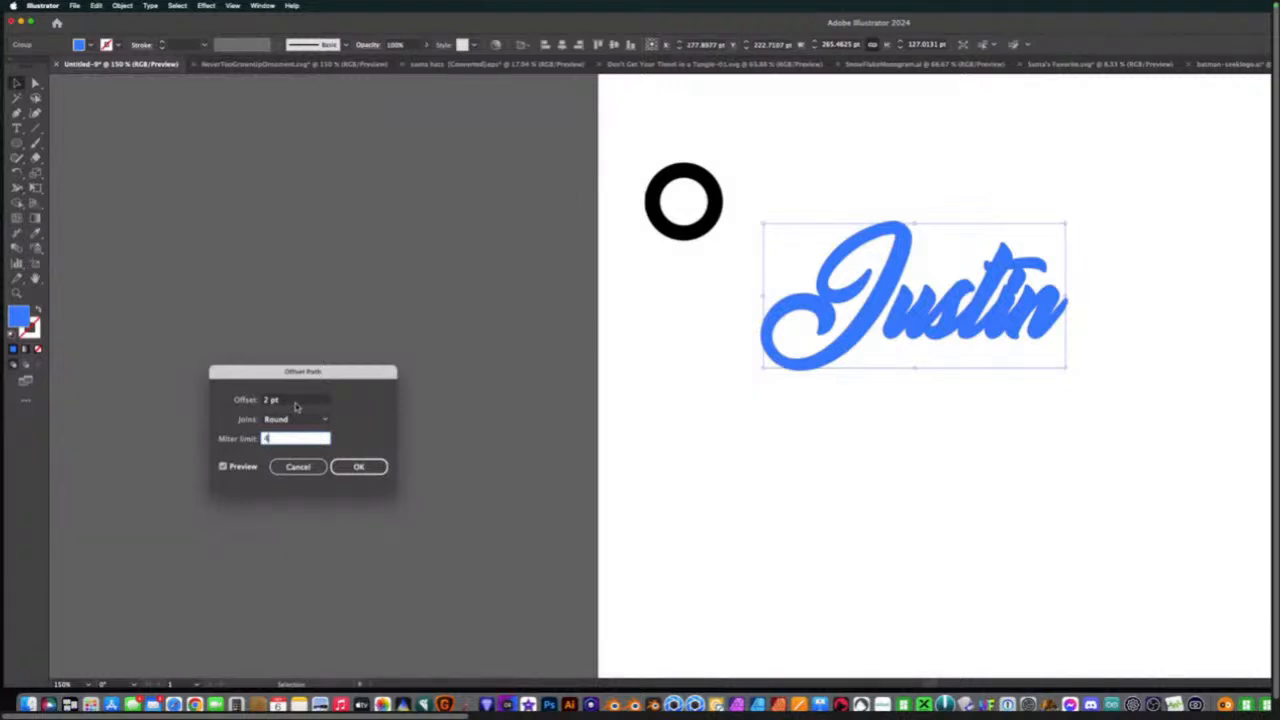
pyautogui.click(295, 402)
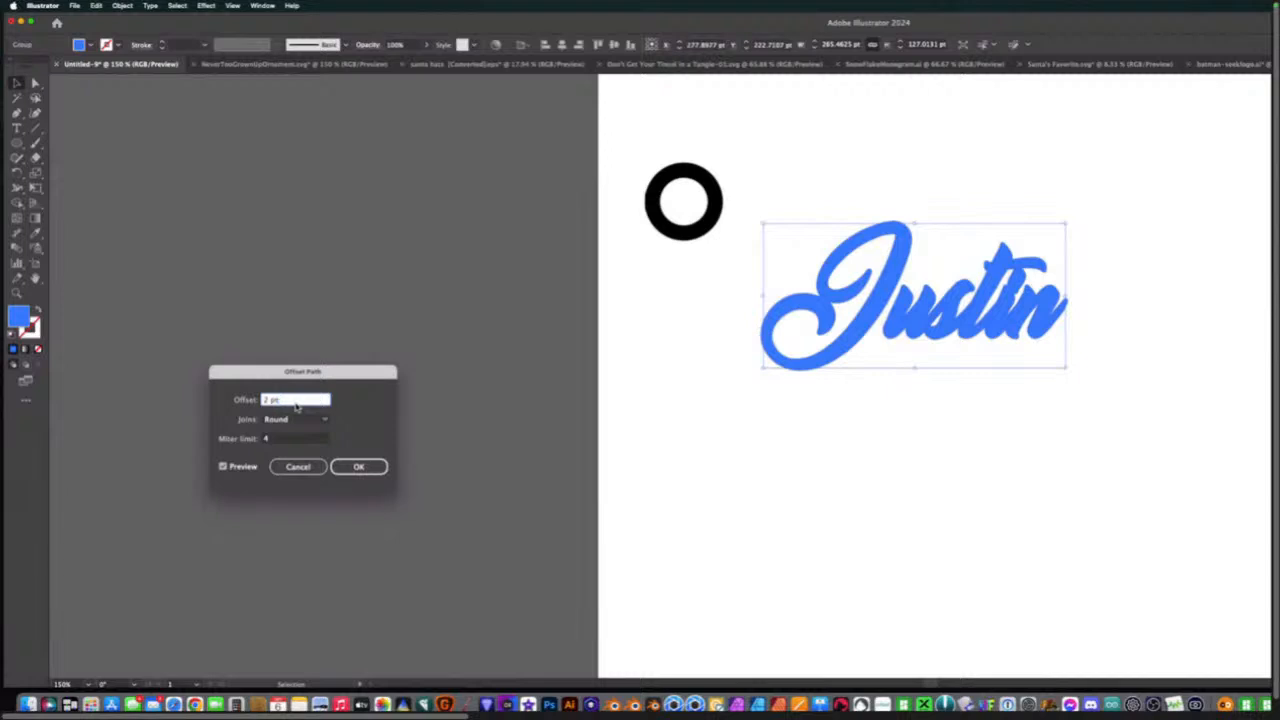
pyautogui.write('10')
pyautogui.click(295, 440)
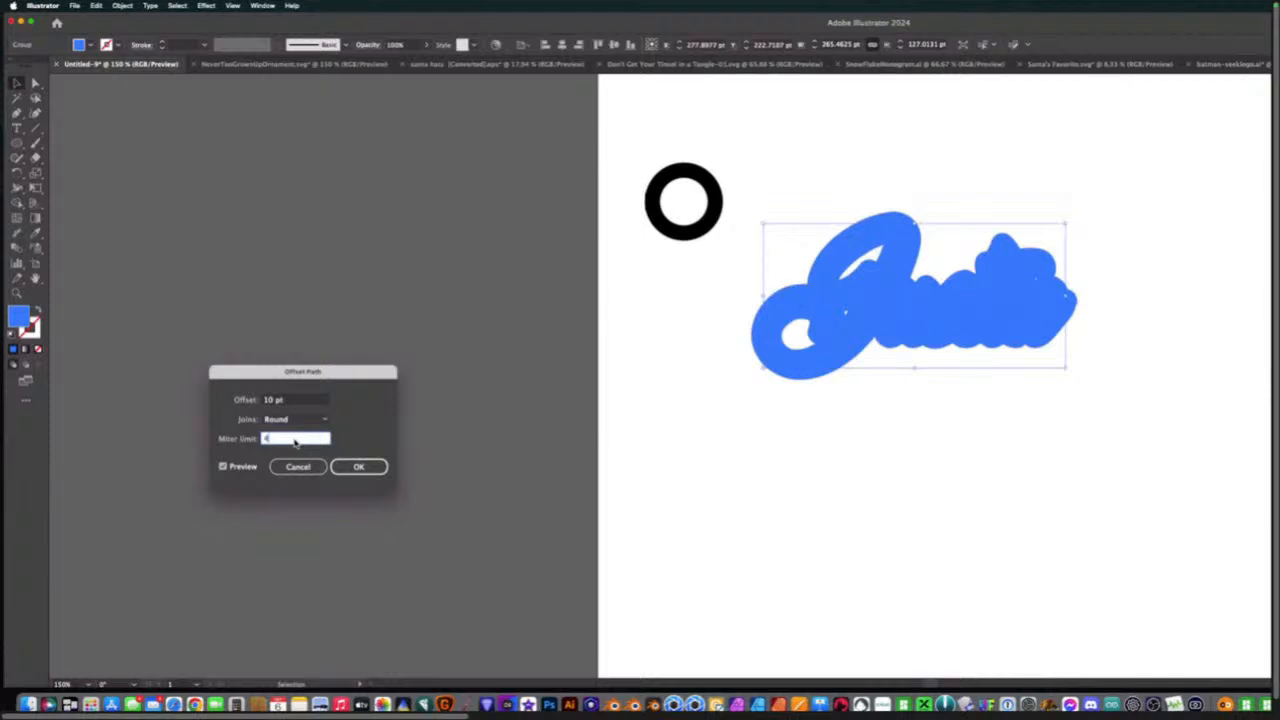
pyautogui.click(358, 467)
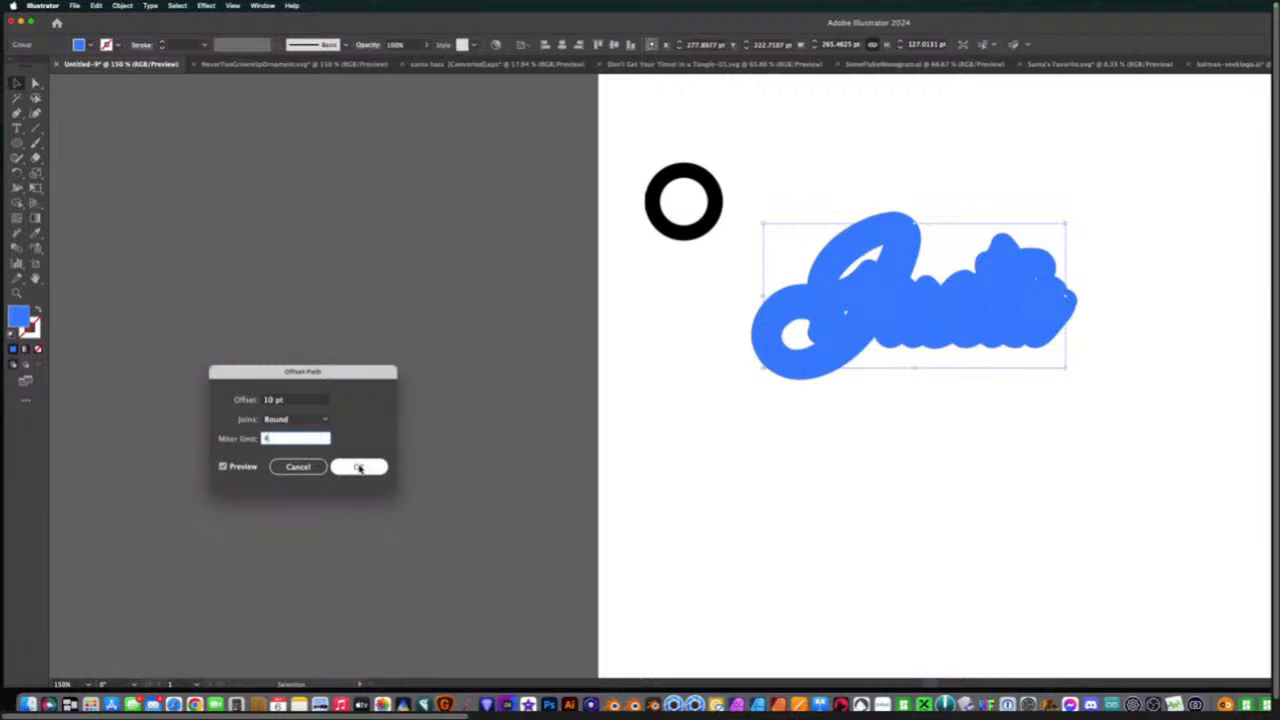
pyautogui.click(358, 467)
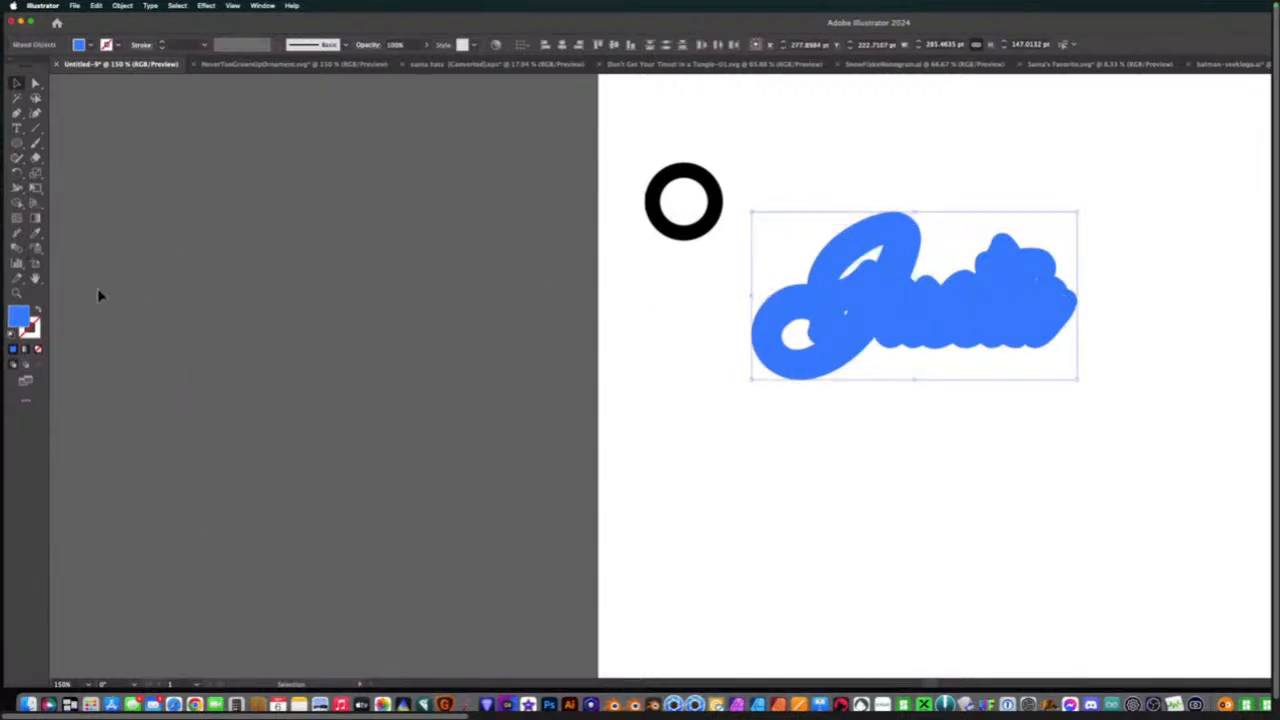
# Set the fill of the offset outline behind the blue name to black 000000 and deselect it.
pyautogui.doubleClick(17, 318)
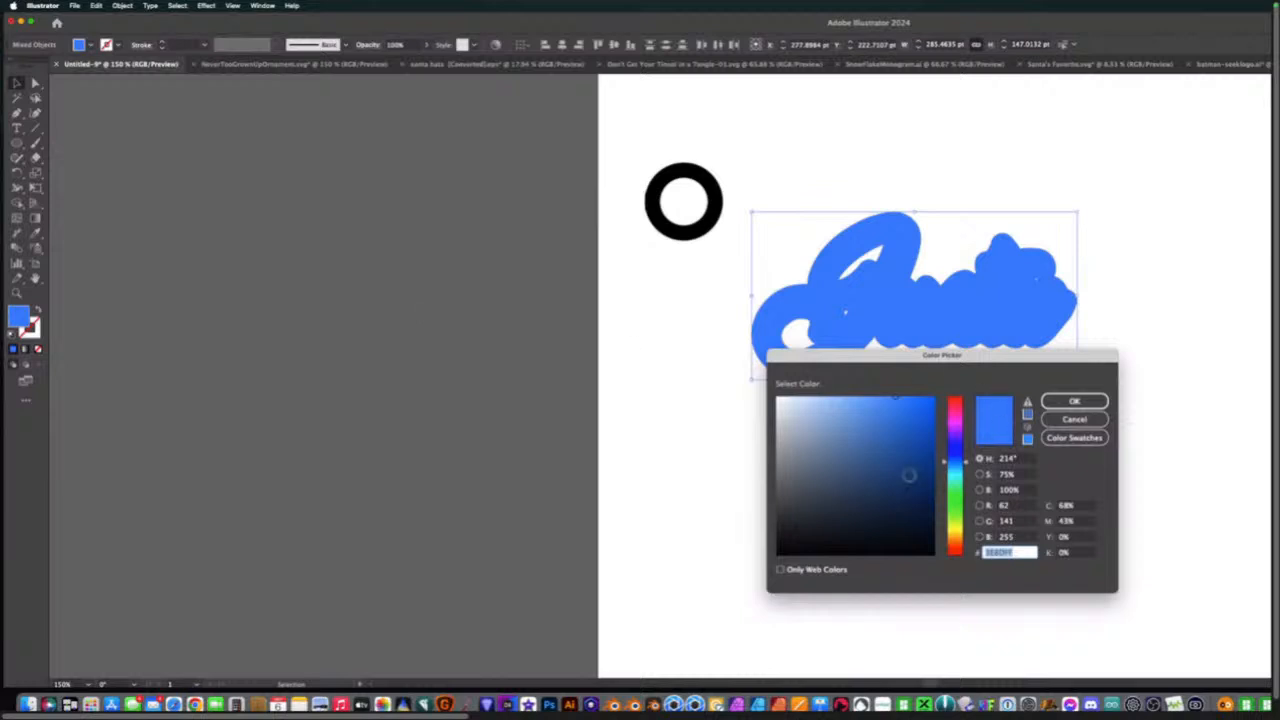
pyautogui.moveTo(811, 520); pyautogui.dragTo(770, 553)
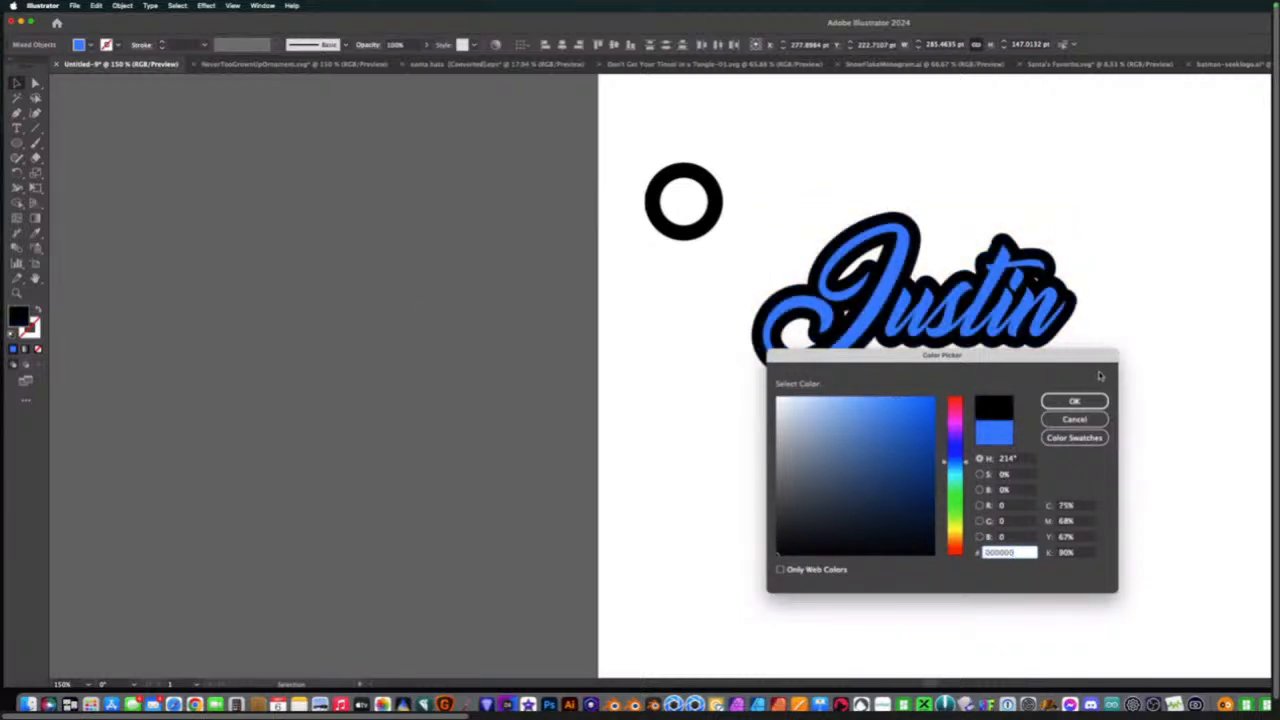
pyautogui.click(1078, 400)
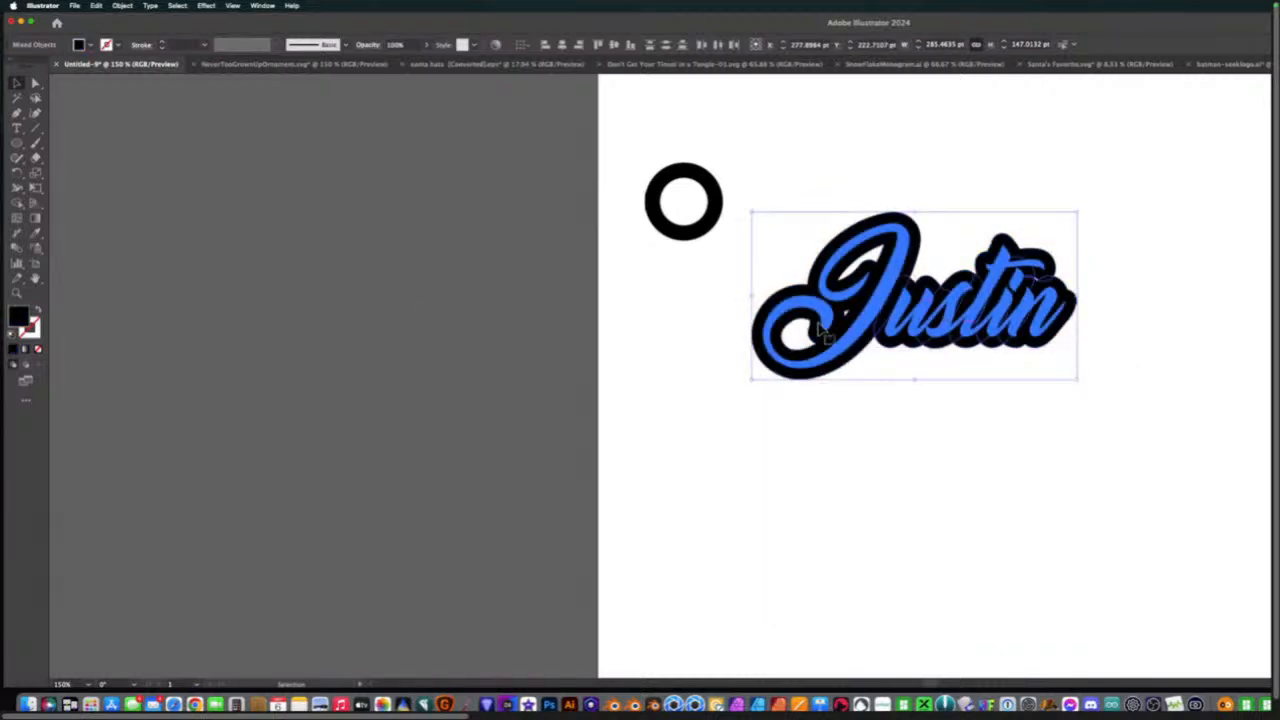
pyautogui.click(857, 405)
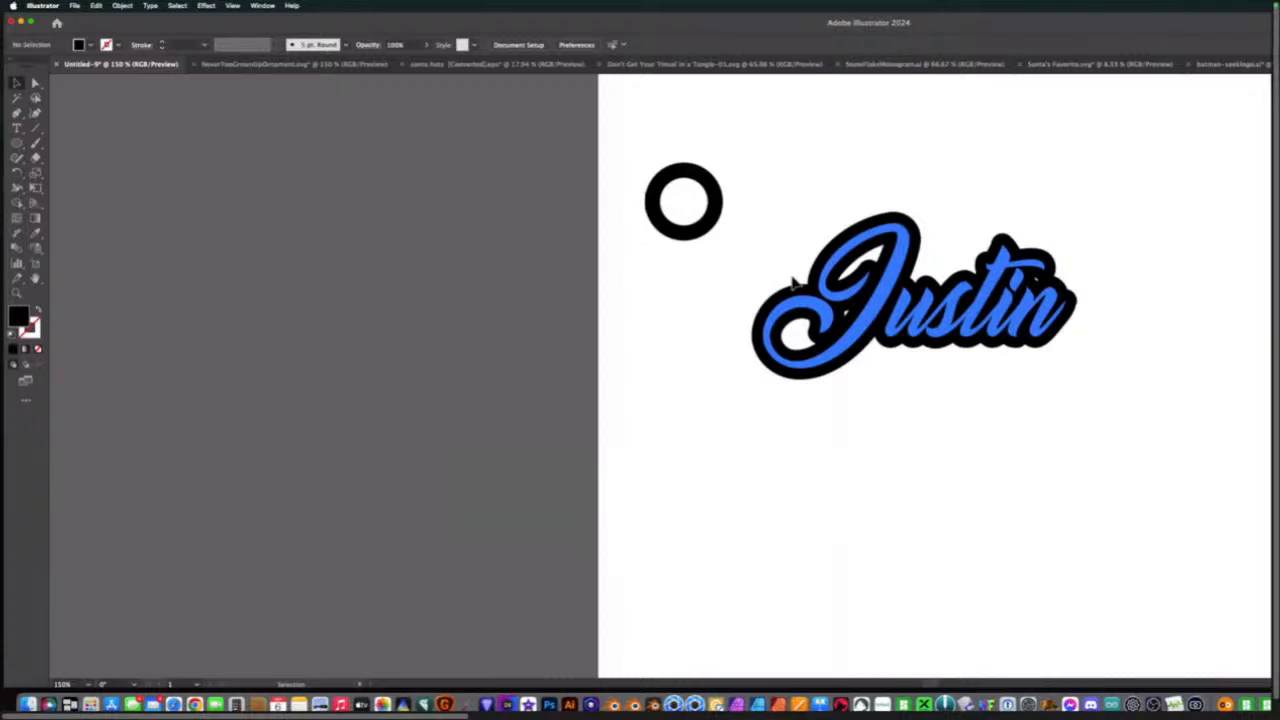
# Try the black ring at about 35 pt wide against the J's upper-left edge, and delete the ring.
pyautogui.click(713, 212)
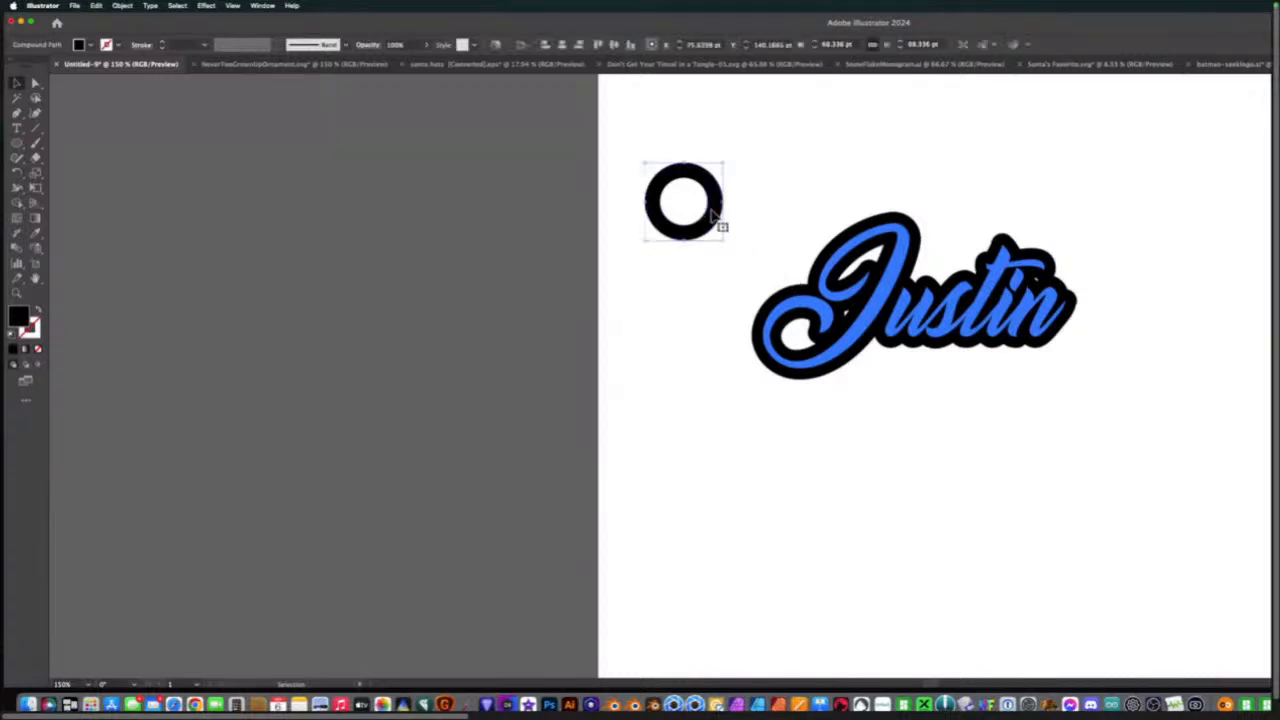
pyautogui.moveTo(674, 188); pyautogui.dragTo(814, 223)
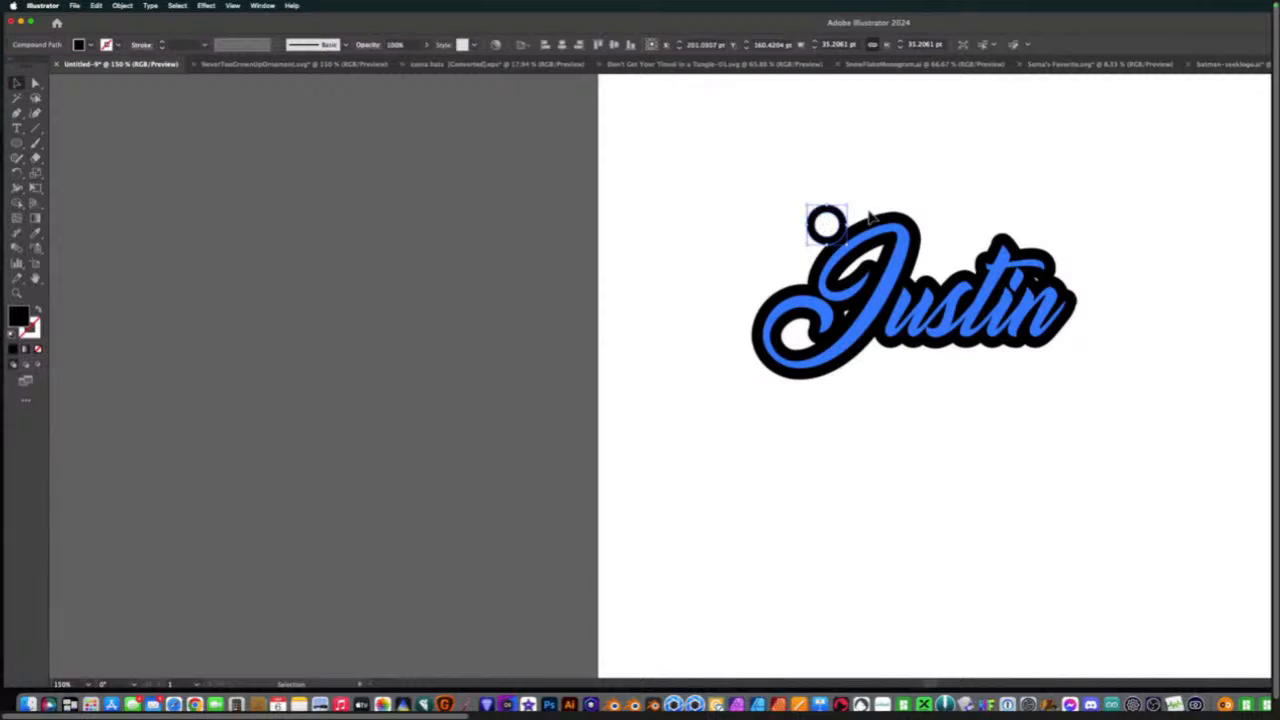
pyautogui.press('super')
pyautogui.press('Delete')
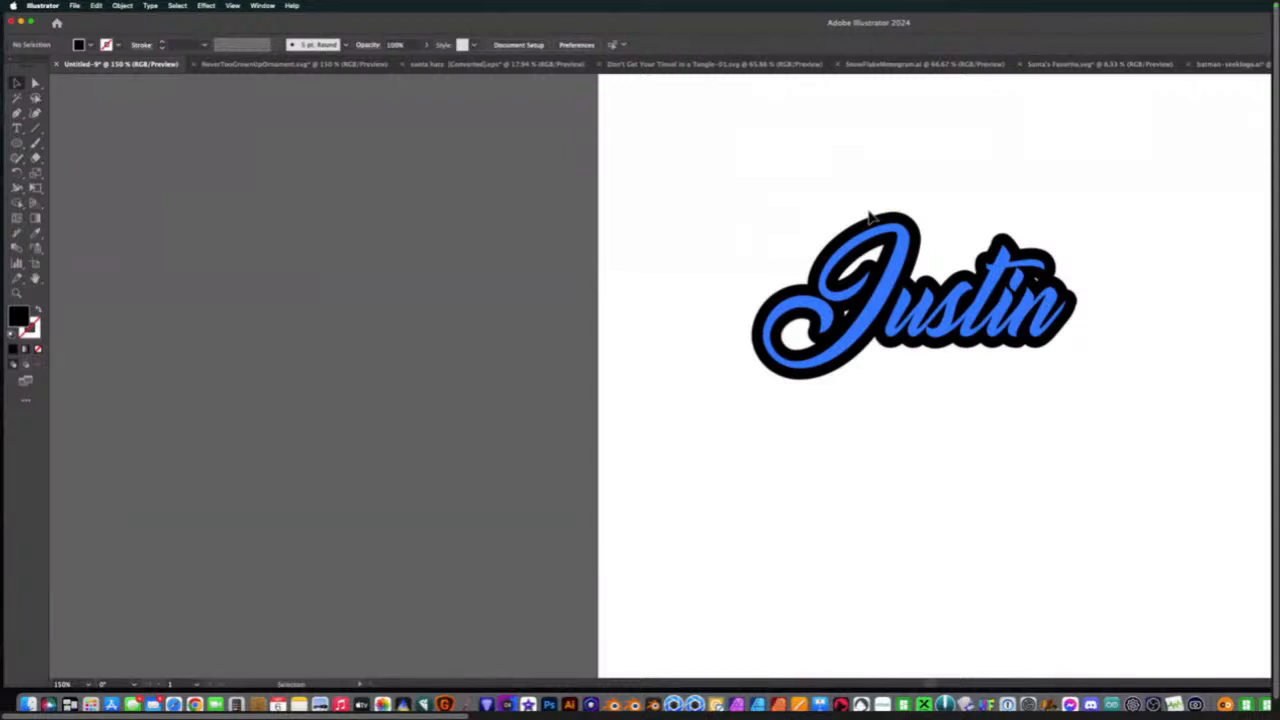
# Isolate the J's black offset outline to examine it as a separate shape, exit isolation and select the whole backing group.
pyautogui.doubleClick(870, 218)
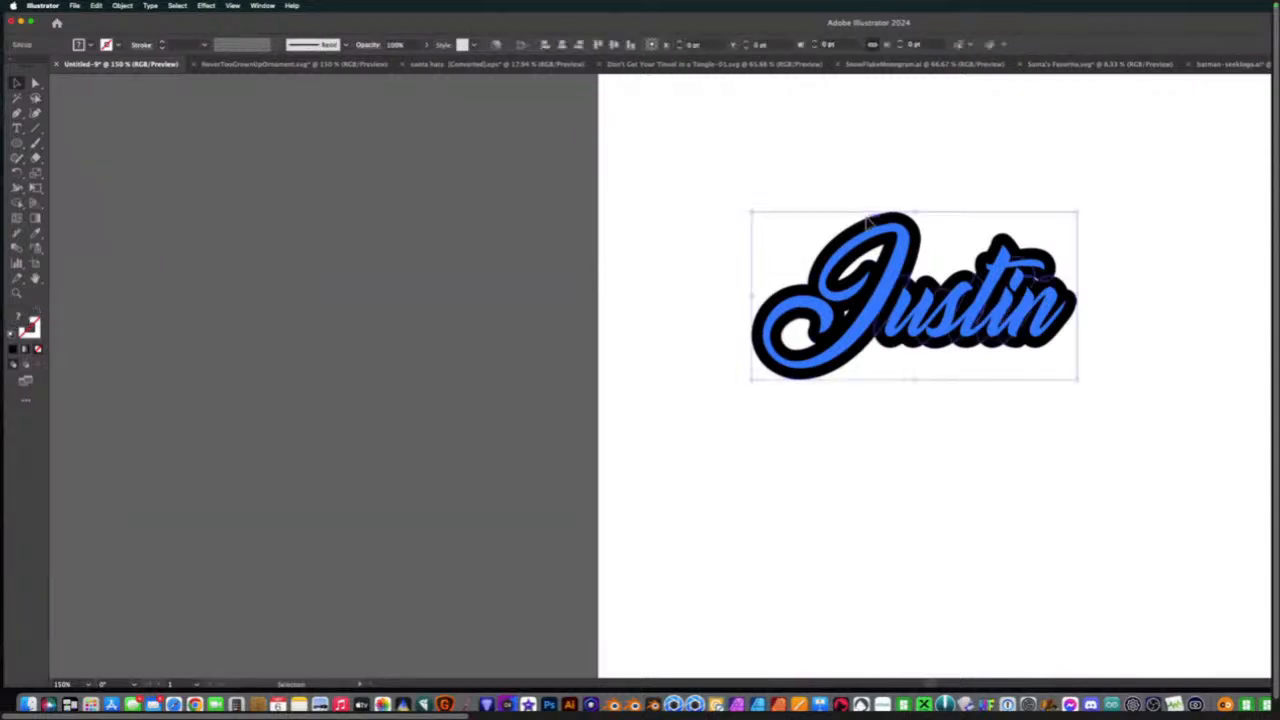
pyautogui.doubleClick(867, 222)
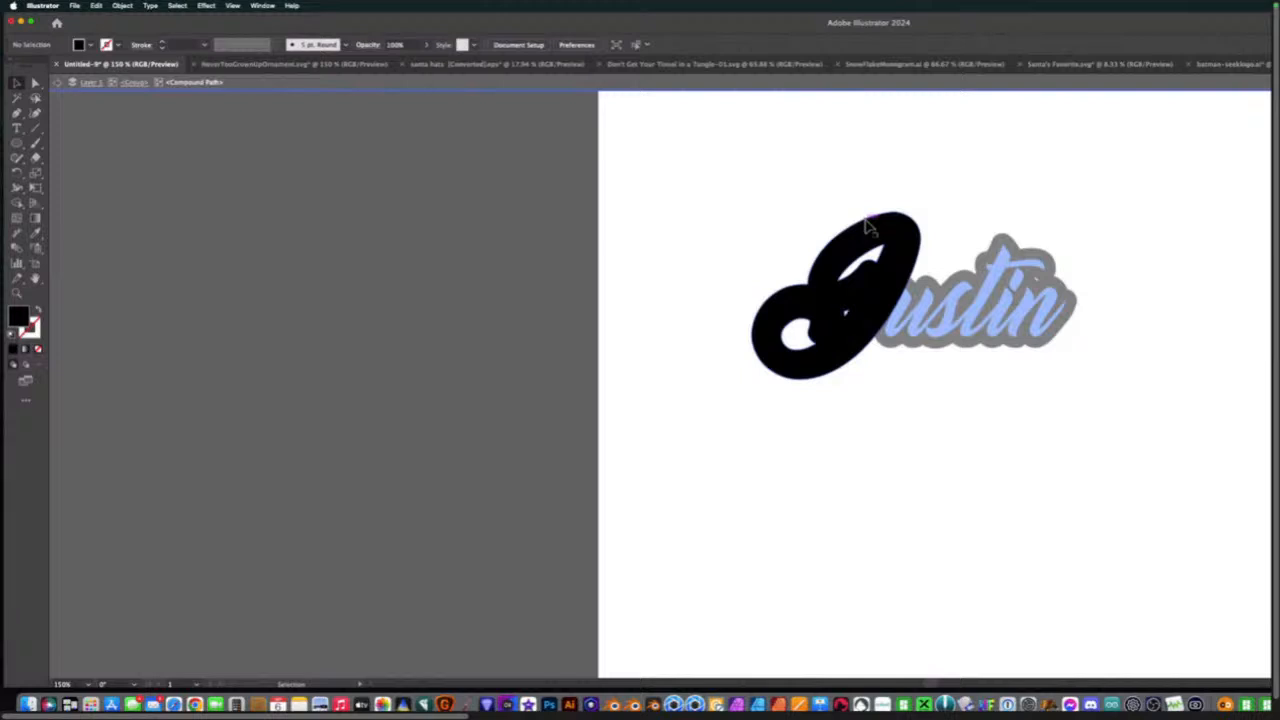
pyautogui.click(869, 226)
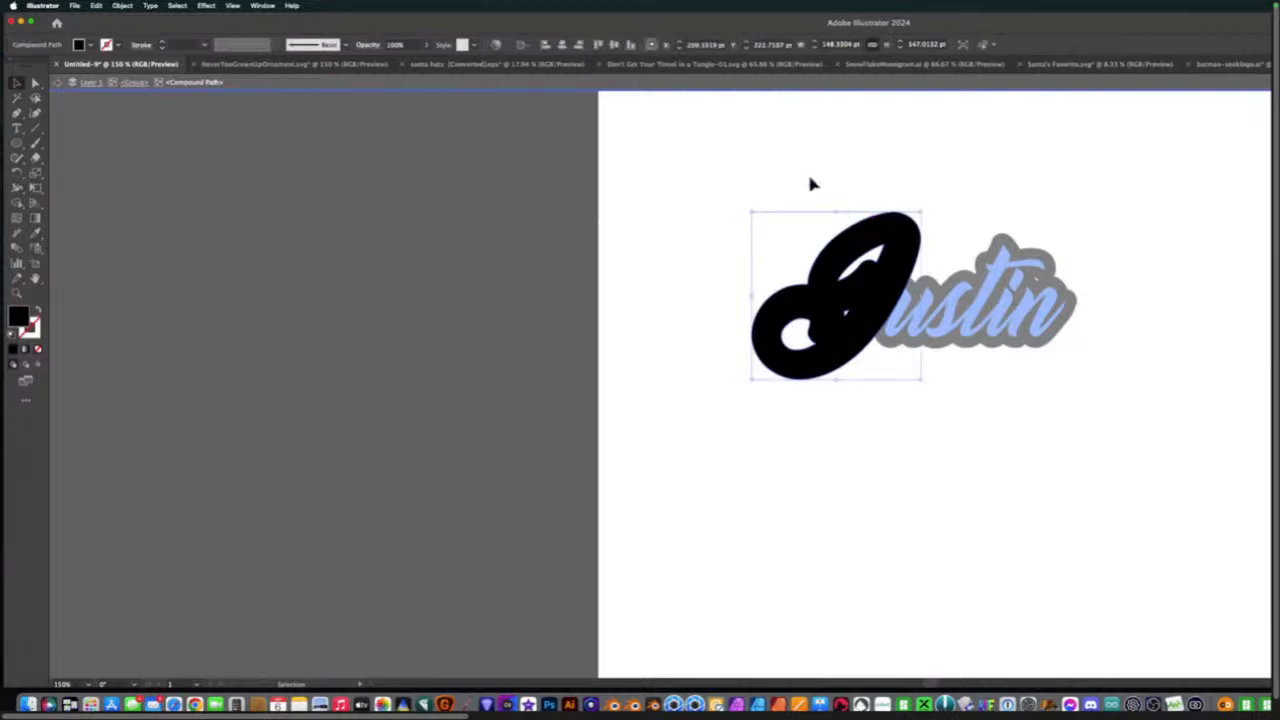
pyautogui.doubleClick(807, 171)
pyautogui.click(858, 227)
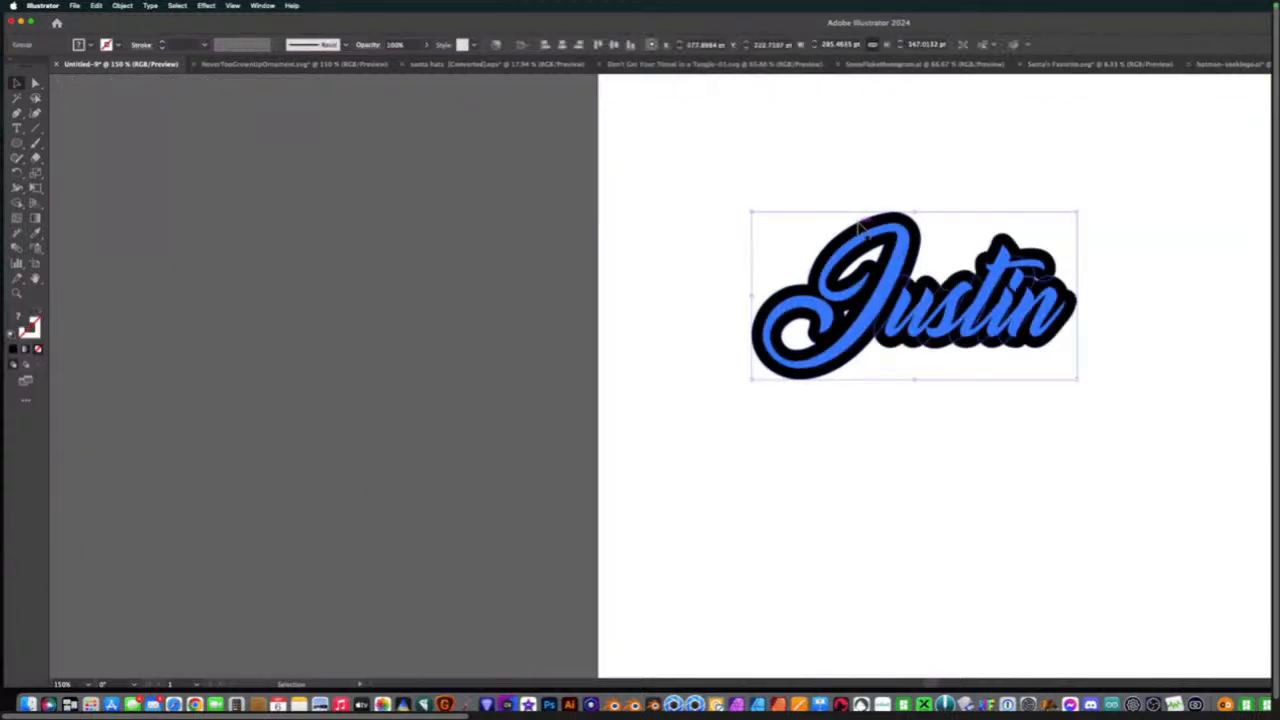
# Apply the Merge pathfinder to the lower group in Layer 1, and undo a trial move of that group.
pyautogui.moveTo(915, 183); pyautogui.dragTo(440, 232)
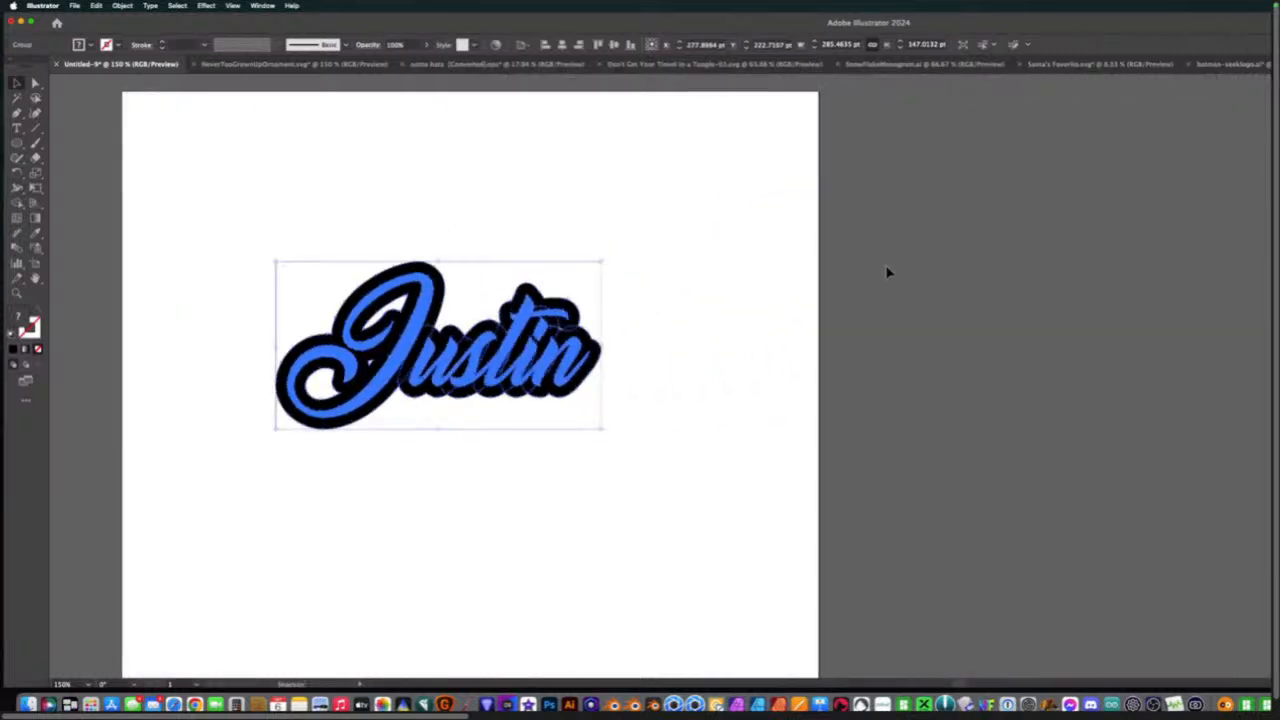
pyautogui.moveTo(889, 274); pyautogui.dragTo(326, 203)
pyautogui.moveTo(809, 273); pyautogui.dragTo(446, 260)
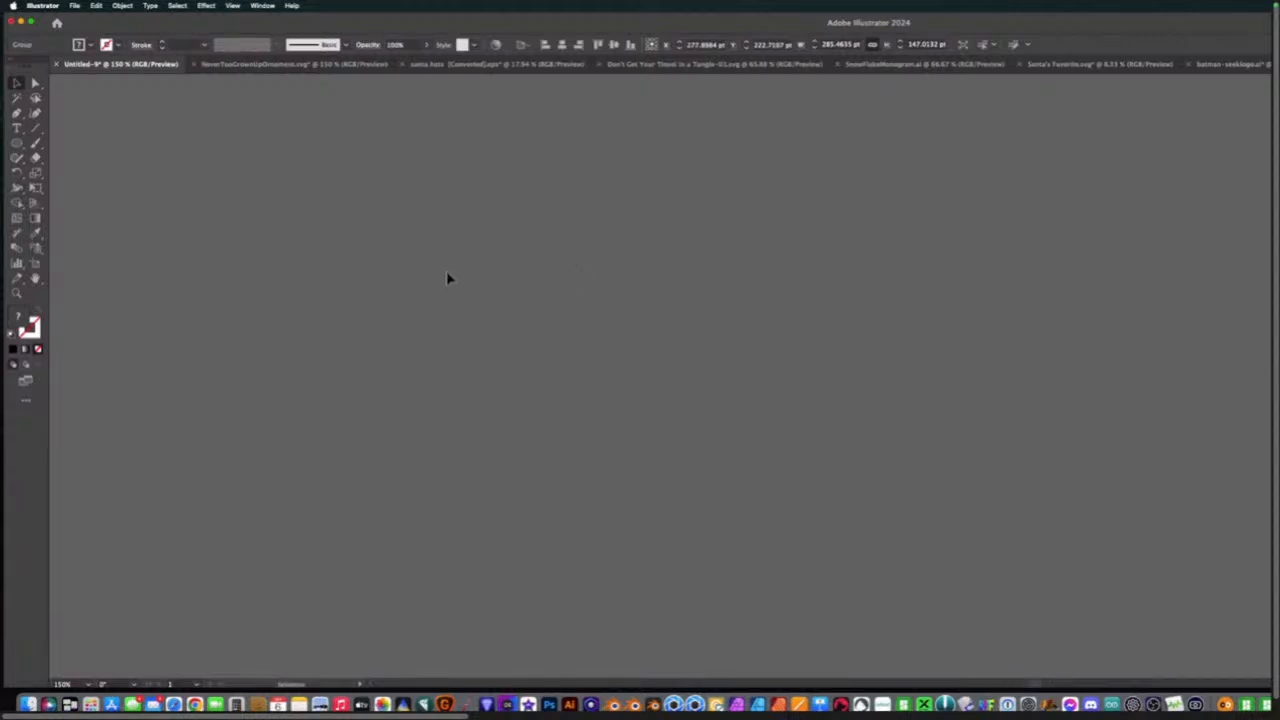
pyautogui.click(447, 278)
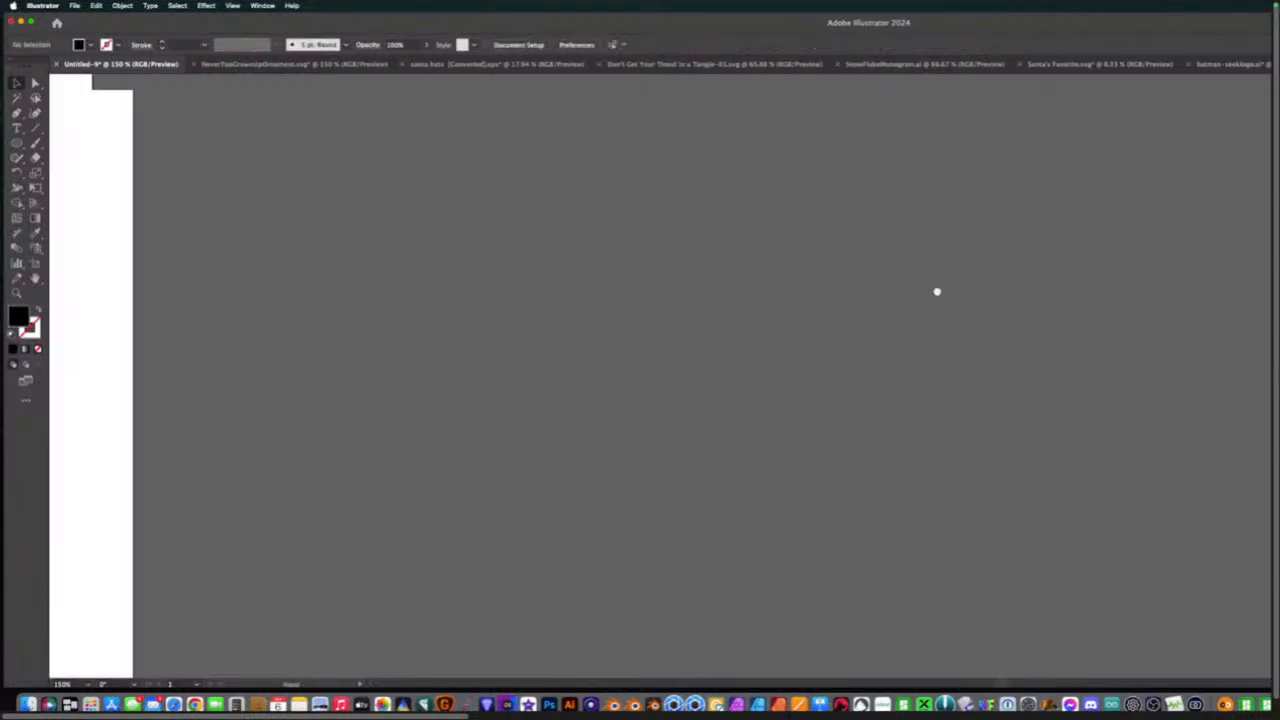
pyautogui.moveTo(272, 230)
pyautogui.mouseDown()
pyautogui.moveTo(786, 258)
pyautogui.moveTo(383, 227)
pyautogui.moveTo(589, 277)
pyautogui.moveTo(684, 251)
pyautogui.mouseUp()
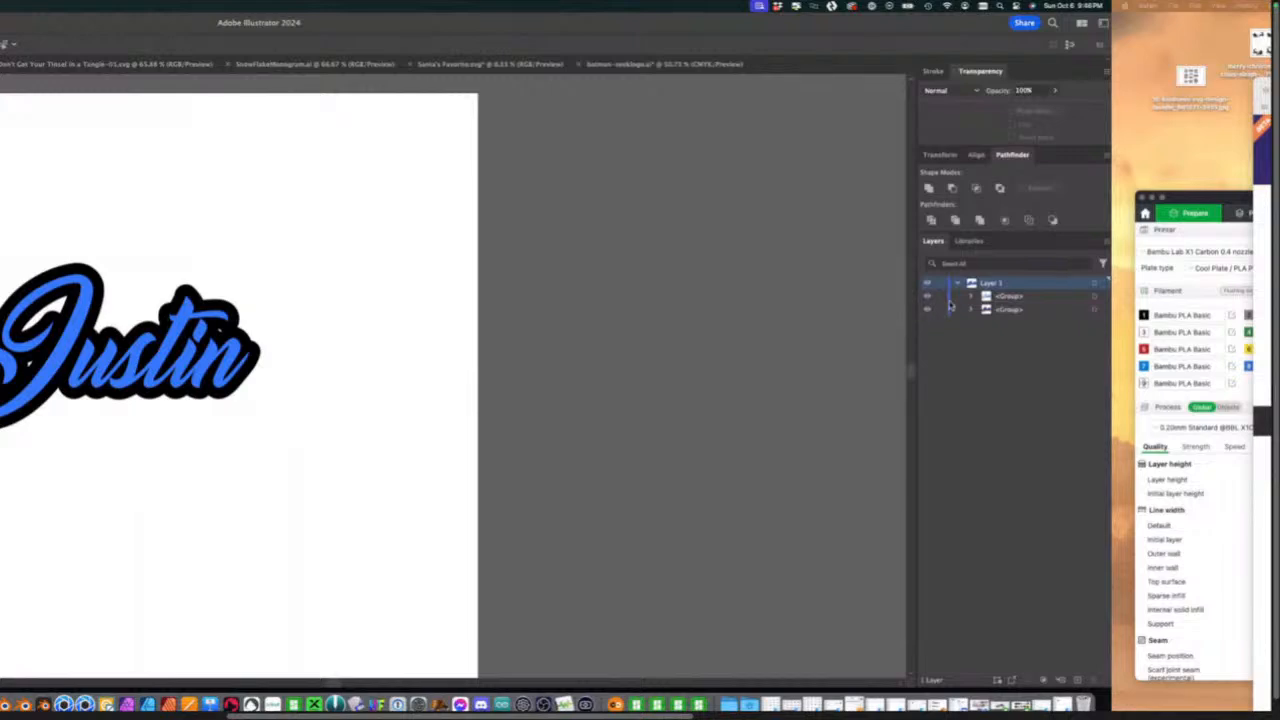
pyautogui.click(1094, 311)
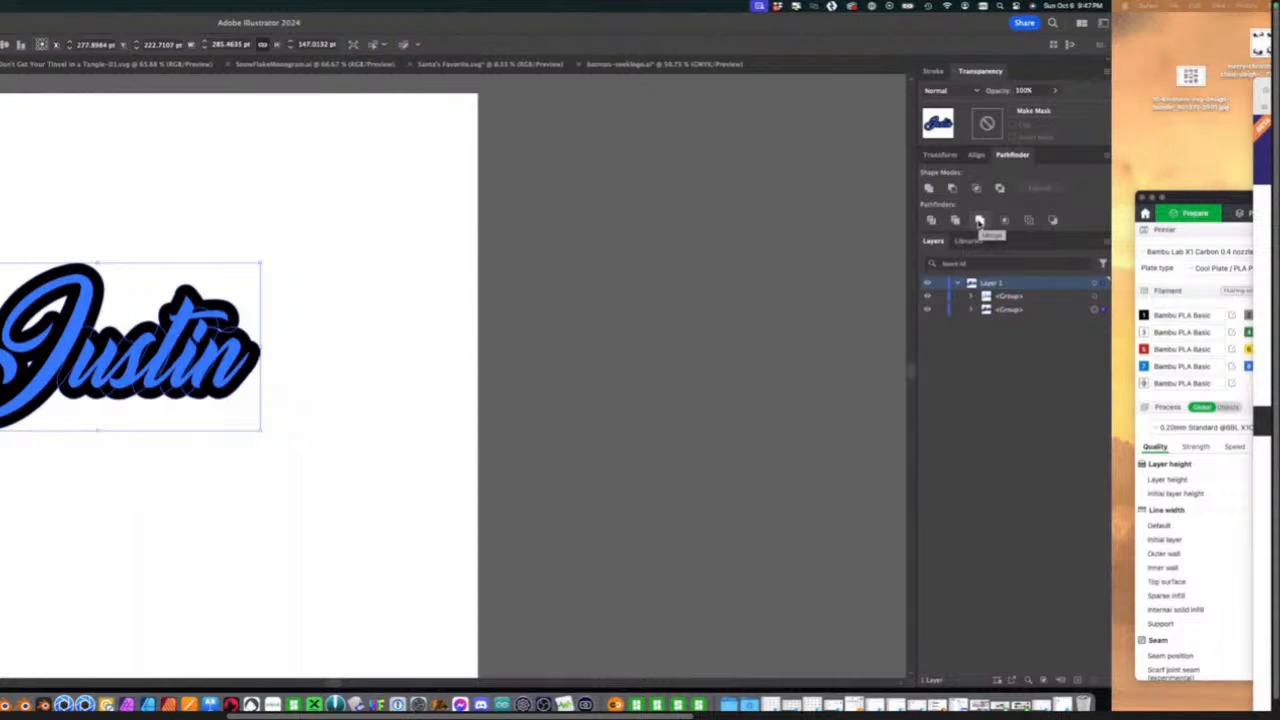
pyautogui.click(979, 221)
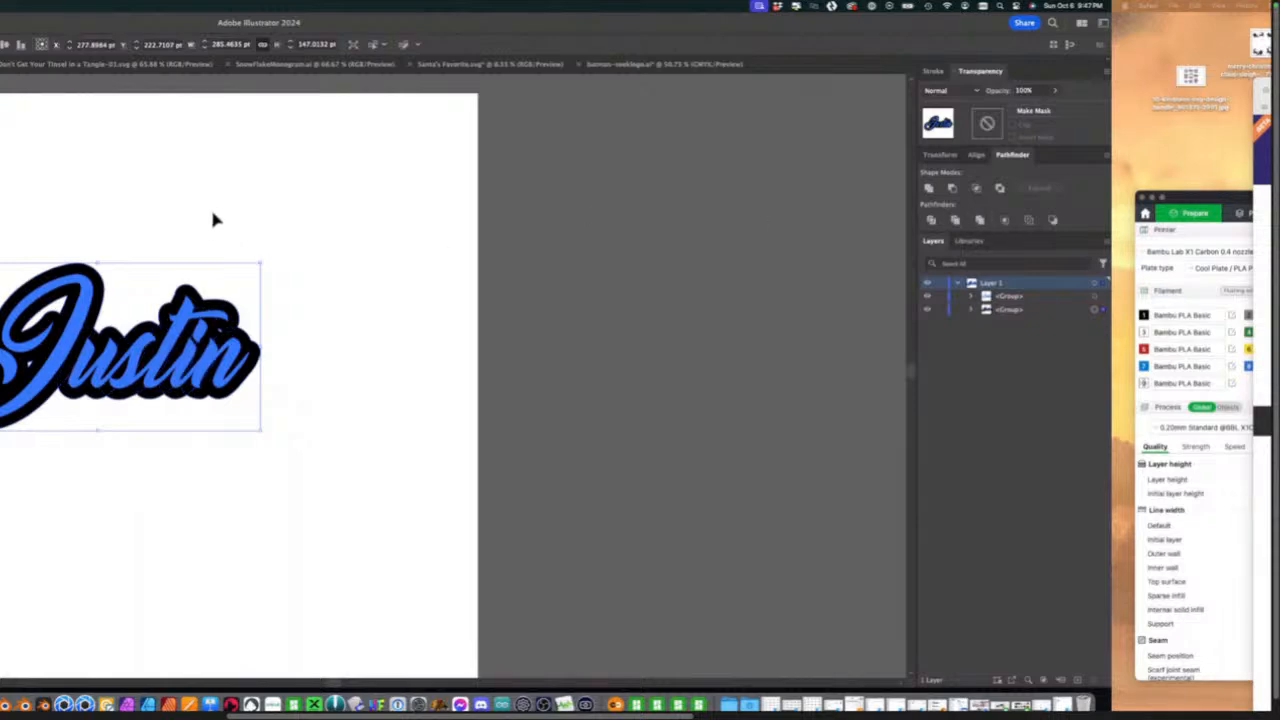
pyautogui.moveTo(205, 278); pyautogui.dragTo(251, 218)
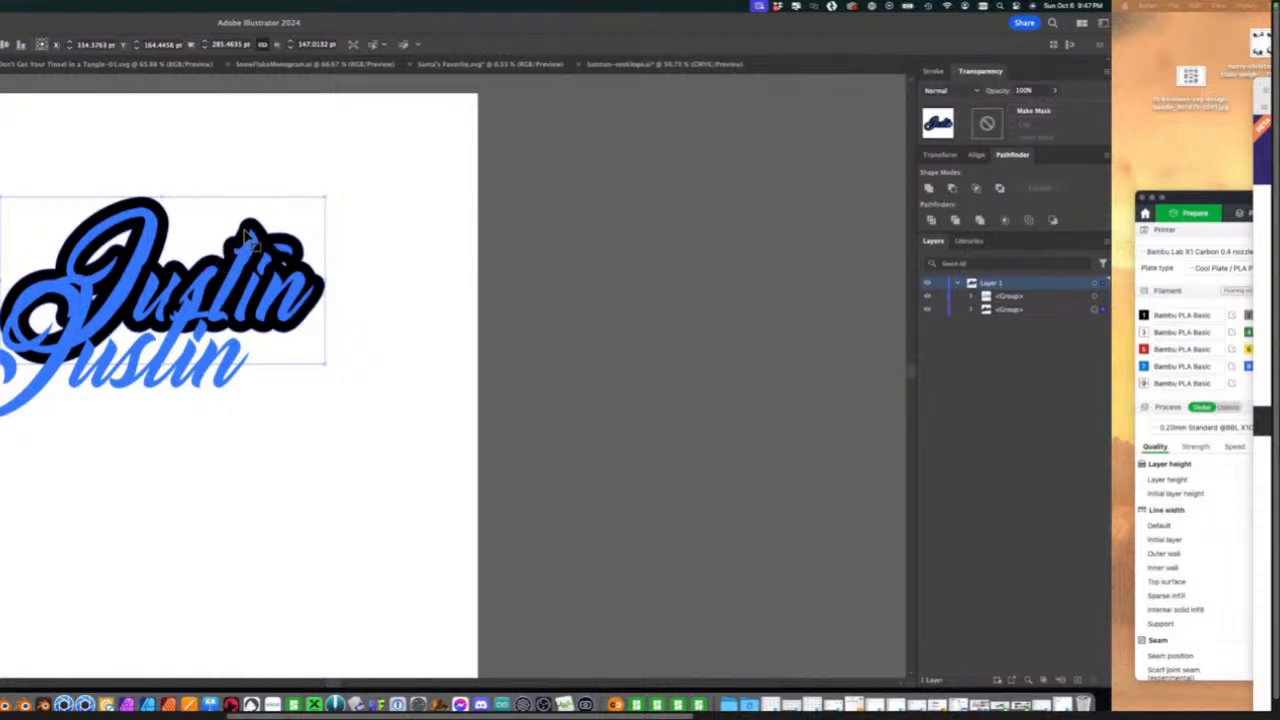
pyautogui.press('super+z')
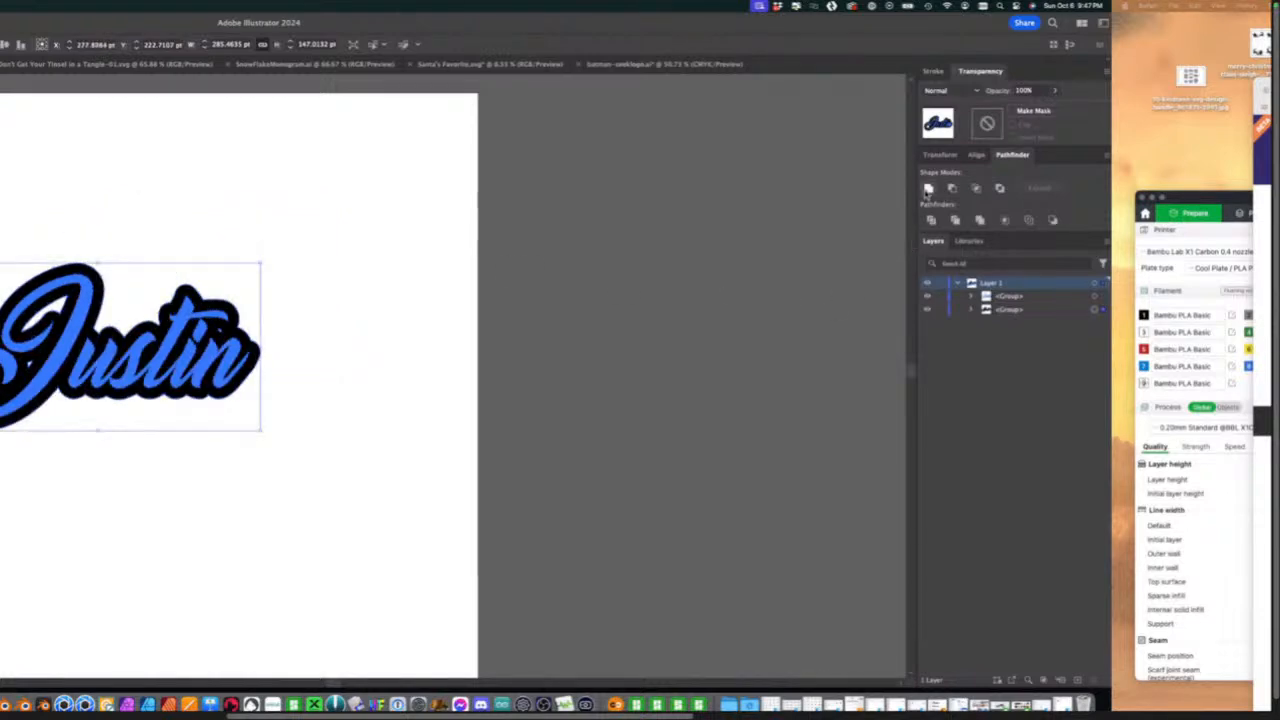
# Unite the lower group into one solid backing shape and set its fill to black 000000.
pyautogui.click(927, 189)
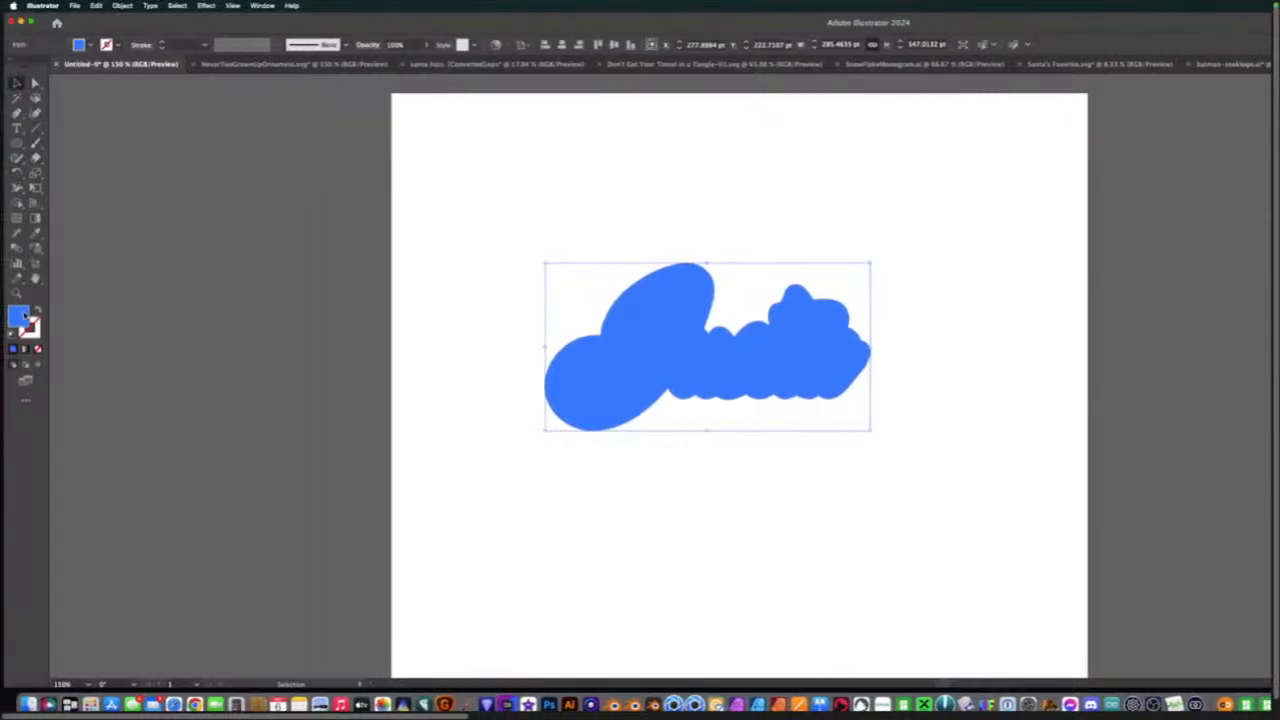
pyautogui.doubleClick(24, 316)
pyautogui.write('000000')
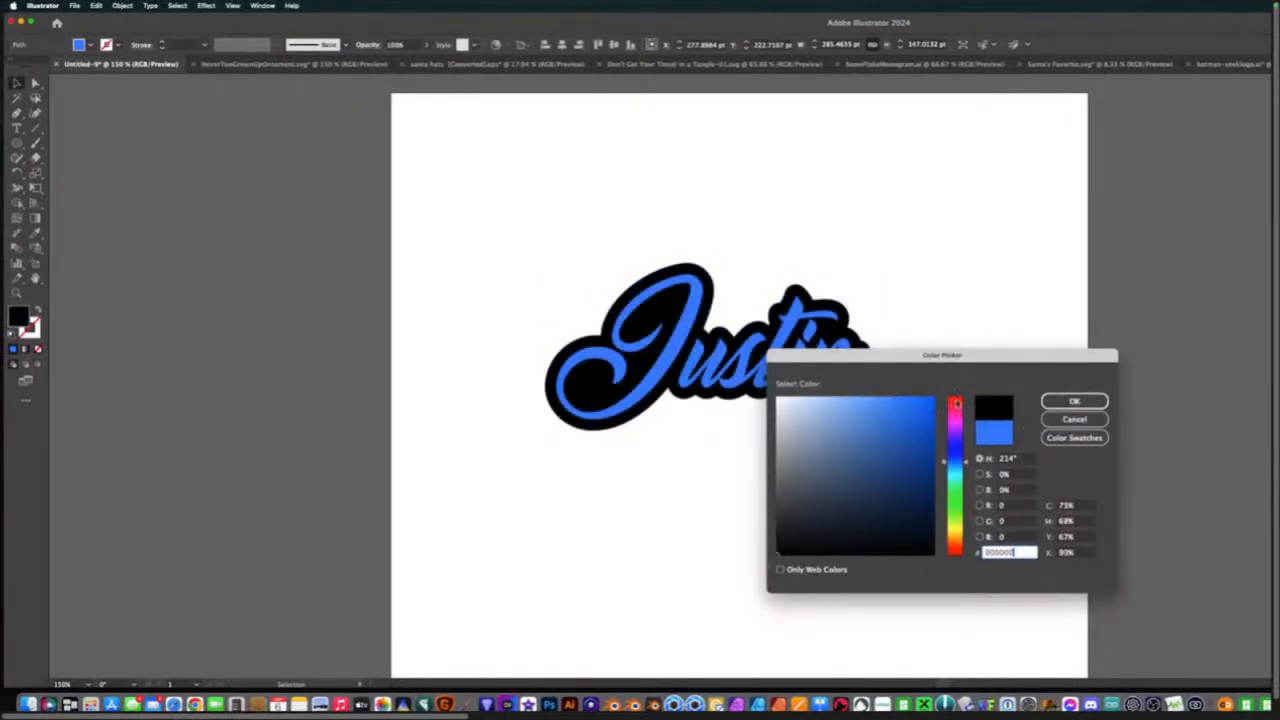
pyautogui.click(1070, 401)
pyautogui.click(930, 250)
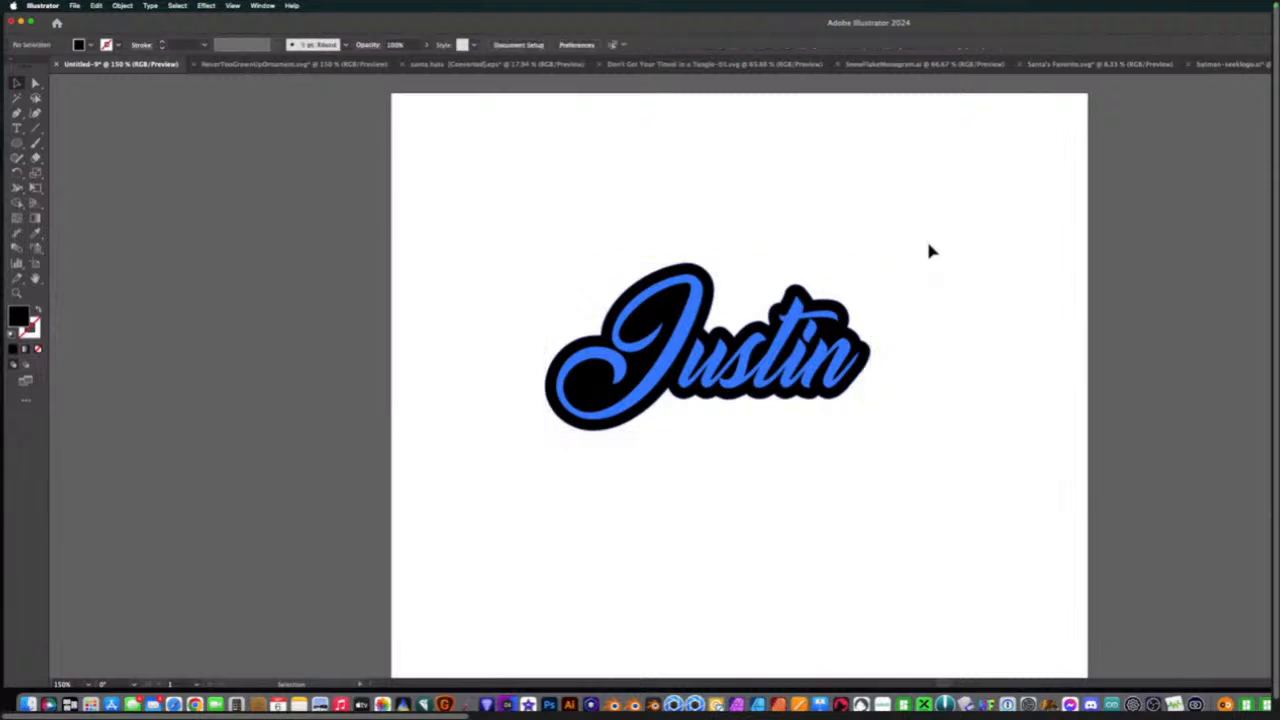
# Move the blue name and the black backing shape apart to check them, and undo both moves.
pyautogui.click(679, 303)
pyautogui.click(690, 312)
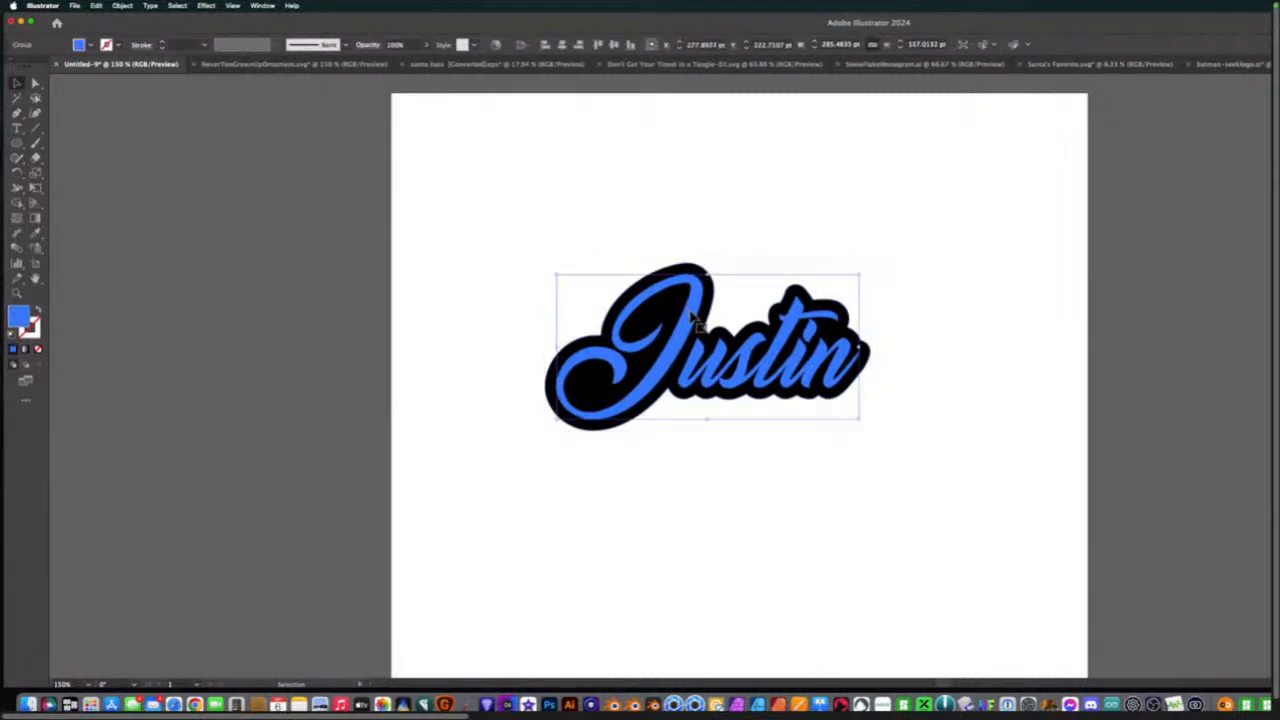
pyautogui.moveTo(690, 312); pyautogui.dragTo(620, 442)
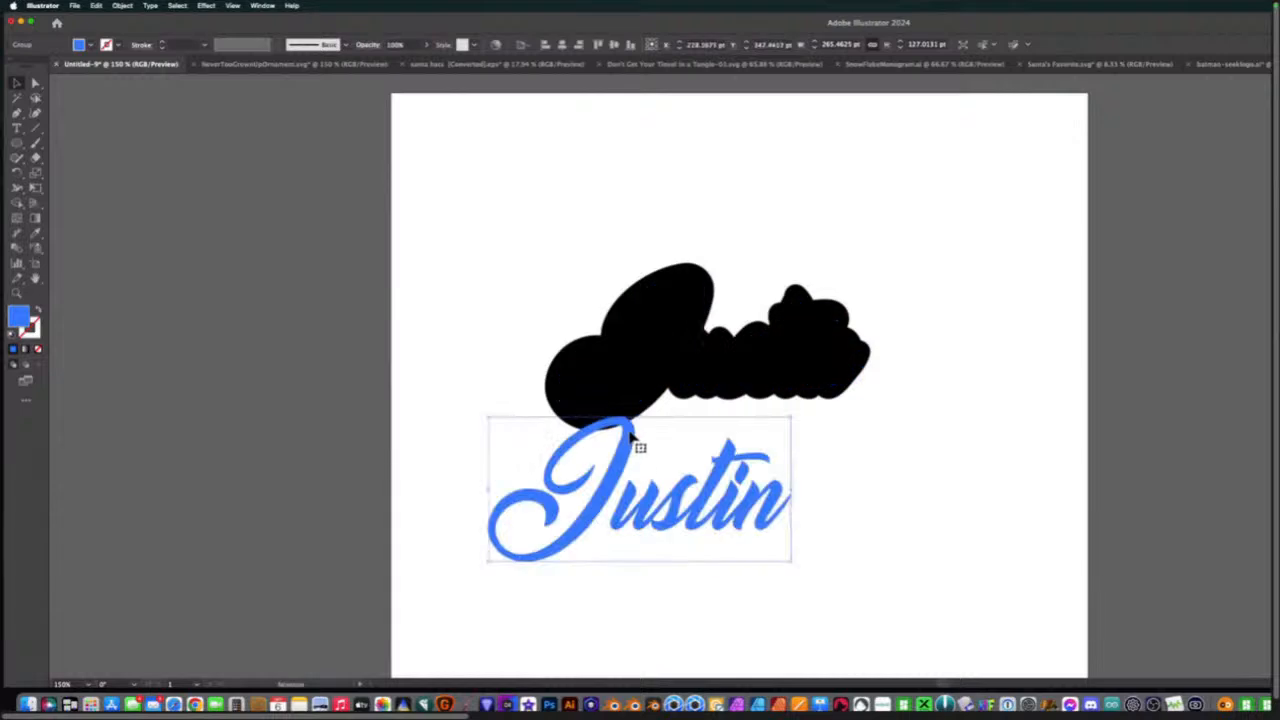
pyautogui.click(642, 360)
pyautogui.moveTo(666, 337); pyautogui.dragTo(689, 259)
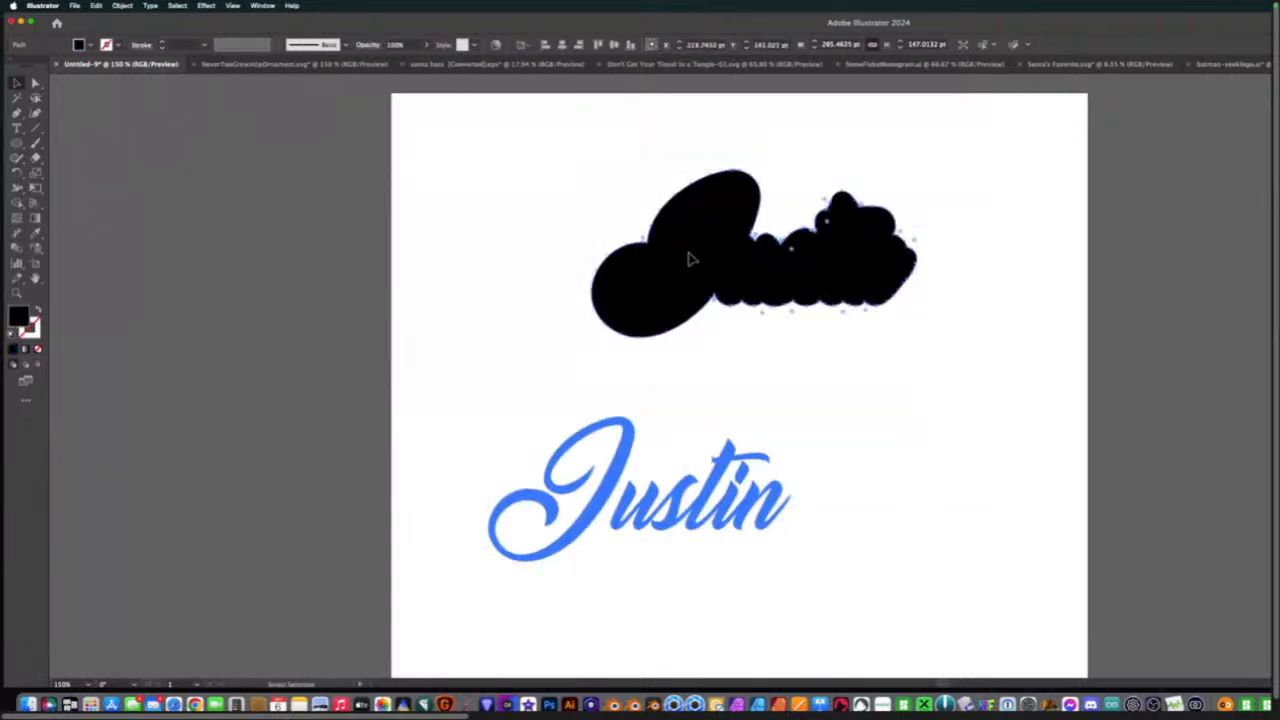
pyautogui.press('super+z')
pyautogui.press('super+z')
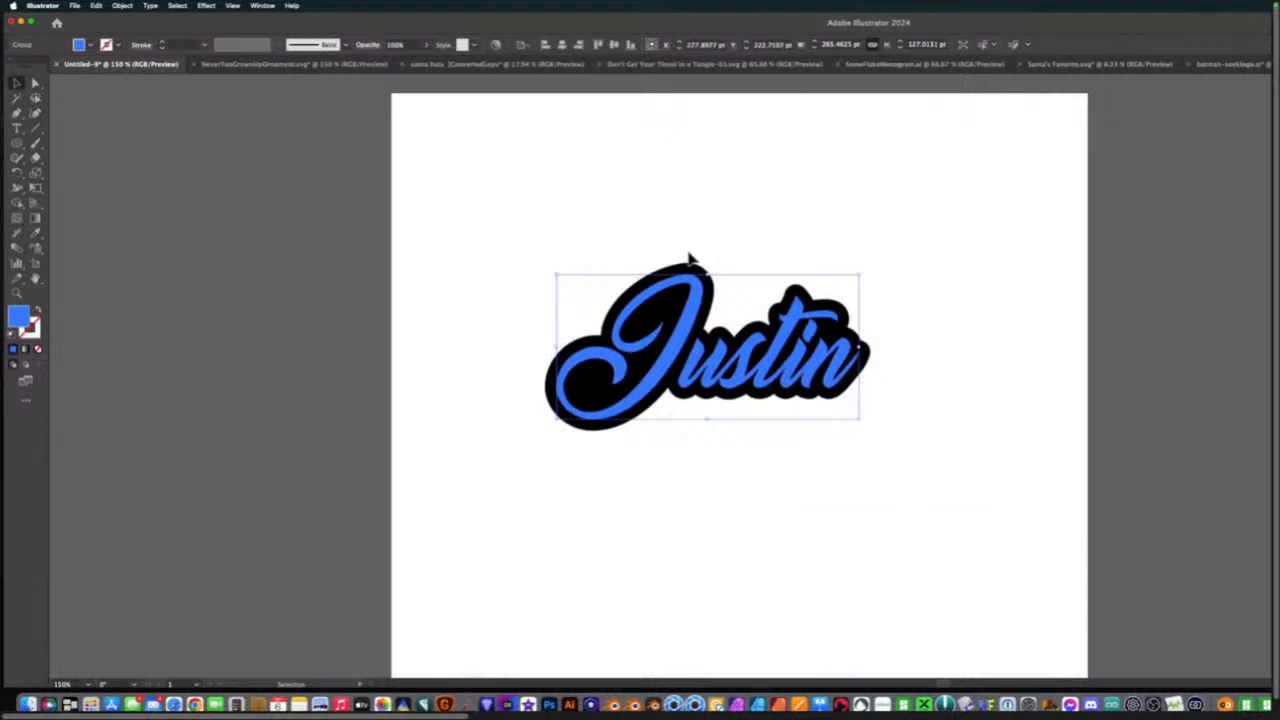
# Isolate the black backing shape, paste the copied ring in front and place it overlapping the upper-left edge of the J's outline.
pyautogui.doubleClick(672, 310)
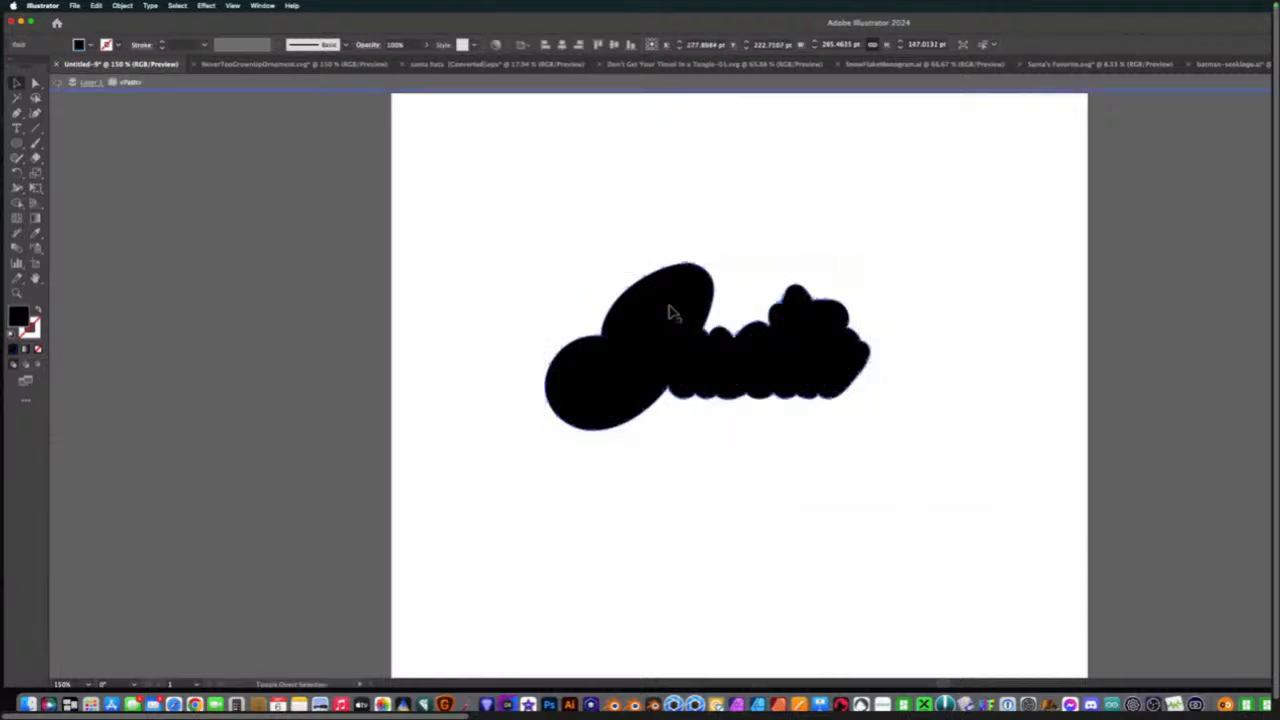
pyautogui.press('super+f')
pyautogui.moveTo(620, 265); pyautogui.dragTo(617, 268)
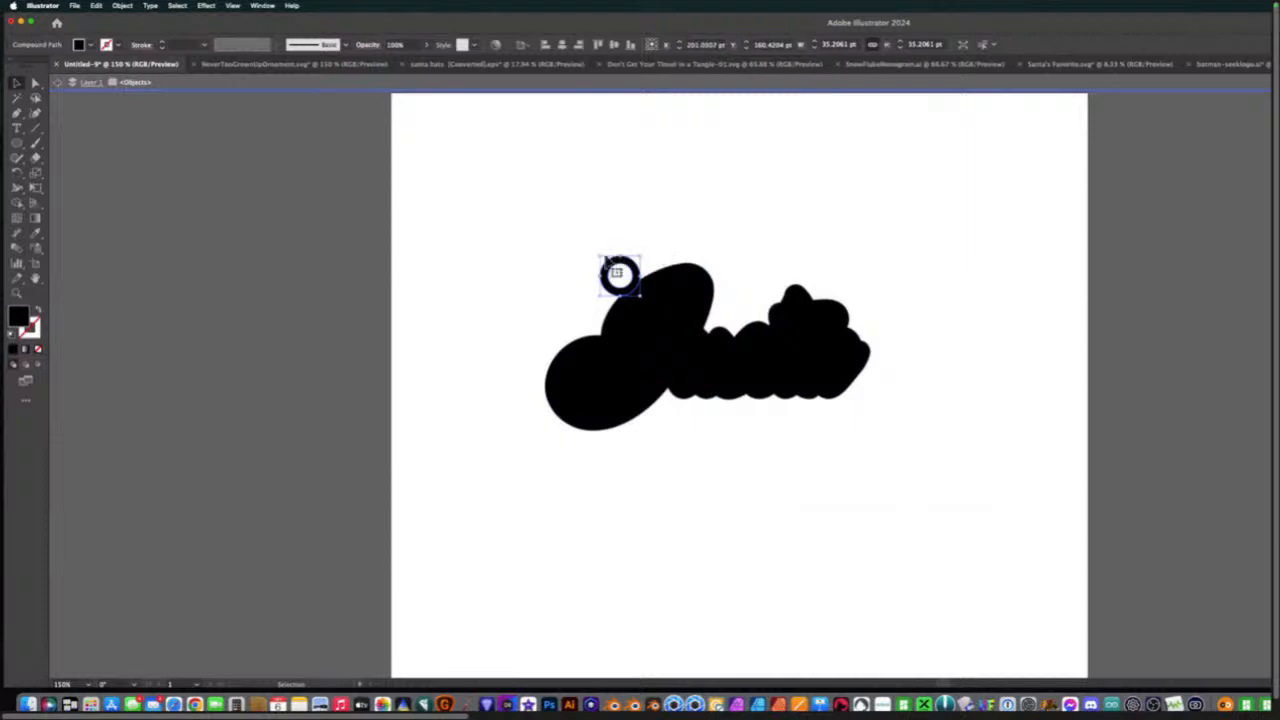
pyautogui.click(497, 253)
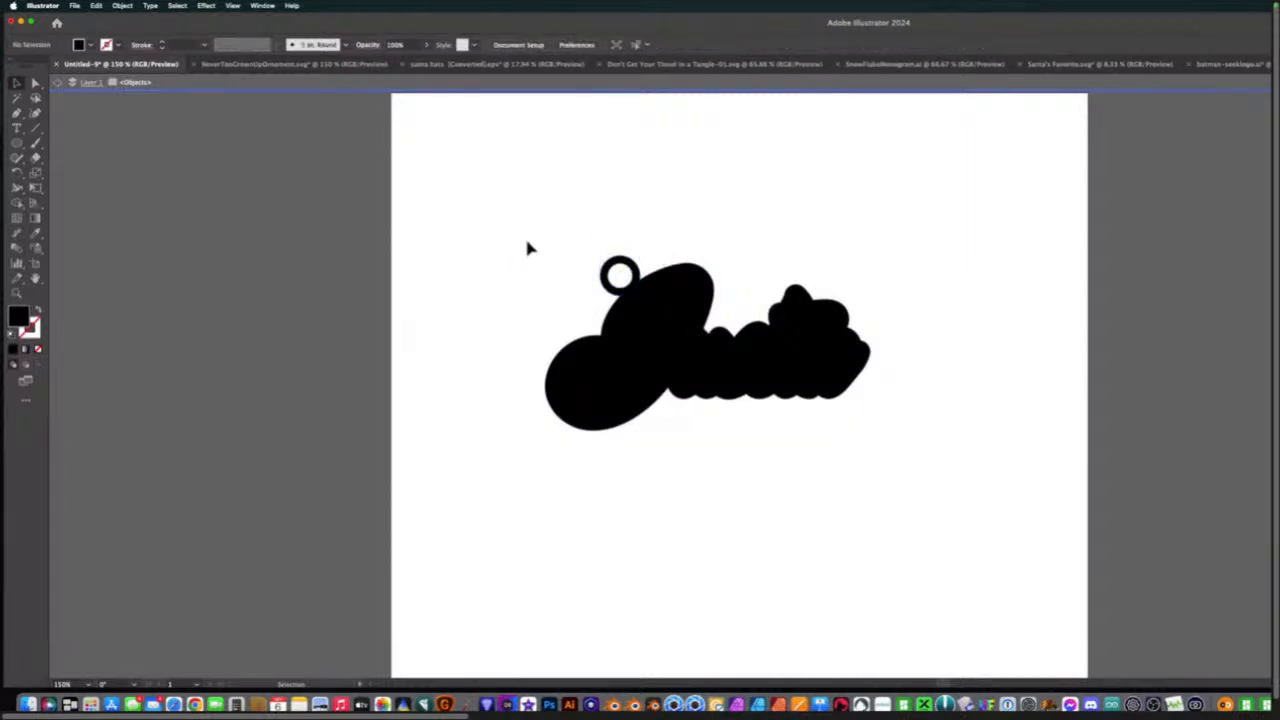
# Apply the Merge pathfinder to the ring and the backing shape, and exit isolation.
pyautogui.press('super+a')
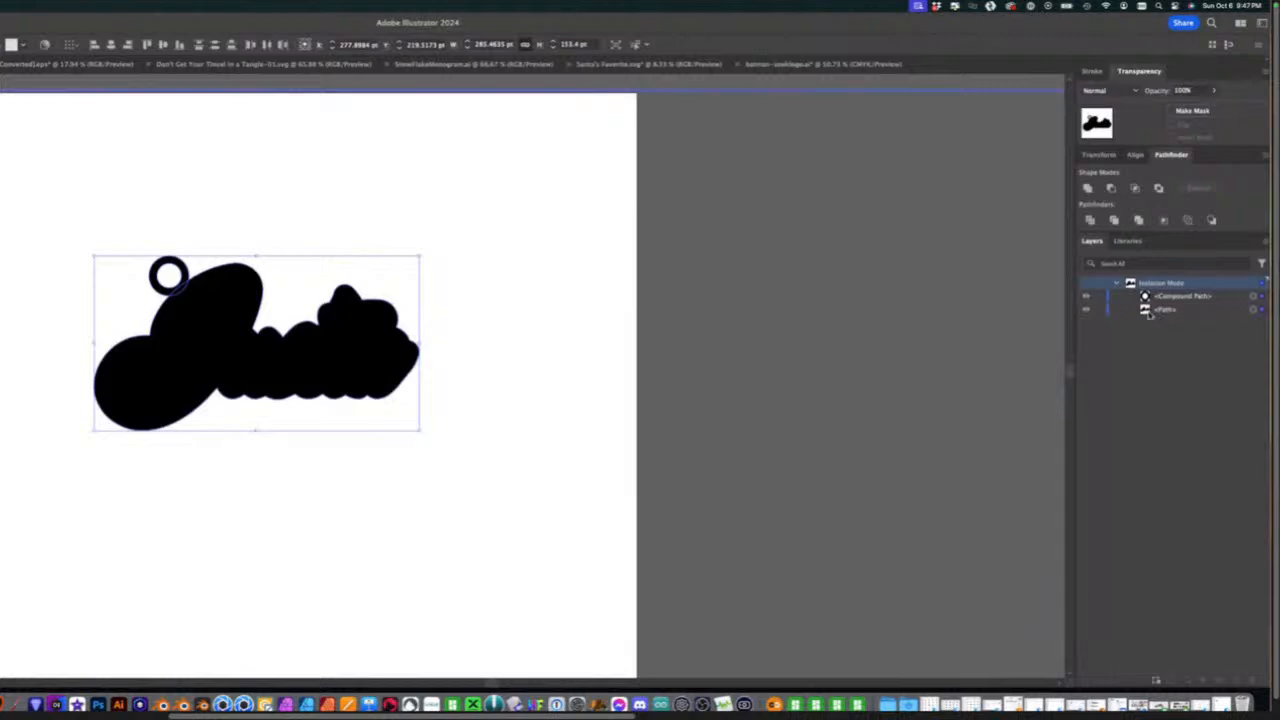
pyautogui.click(1138, 221)
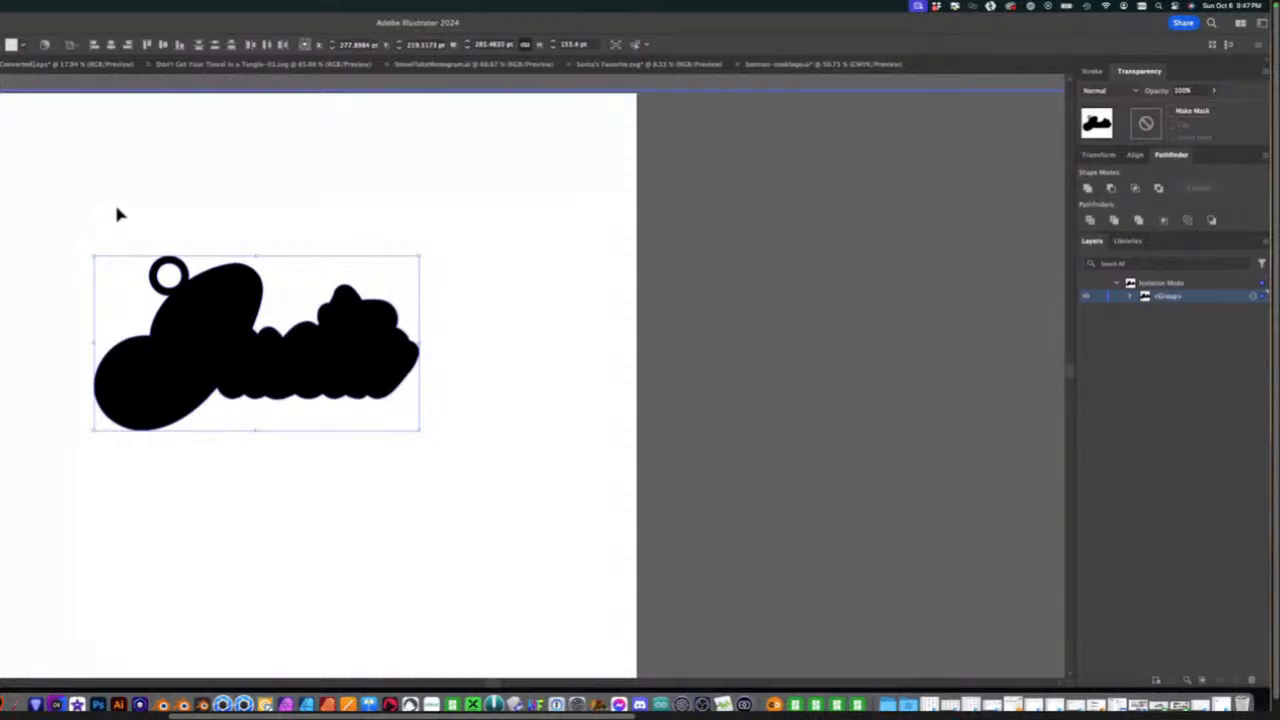
pyautogui.doubleClick(526, 216)
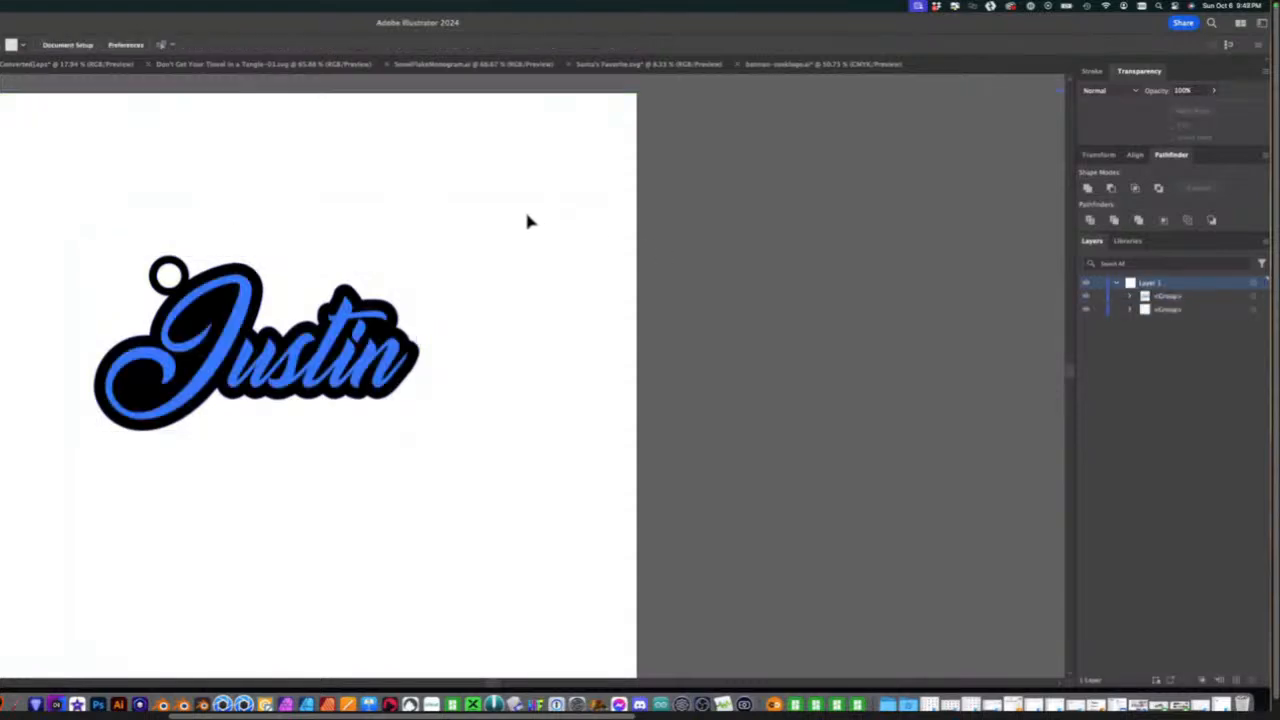
# Move the ringed backing shape off the name, inspect the J's path in isolation, and undo the backing move.
pyautogui.click(190, 271)
pyautogui.moveTo(190, 271); pyautogui.dragTo(305, 205)
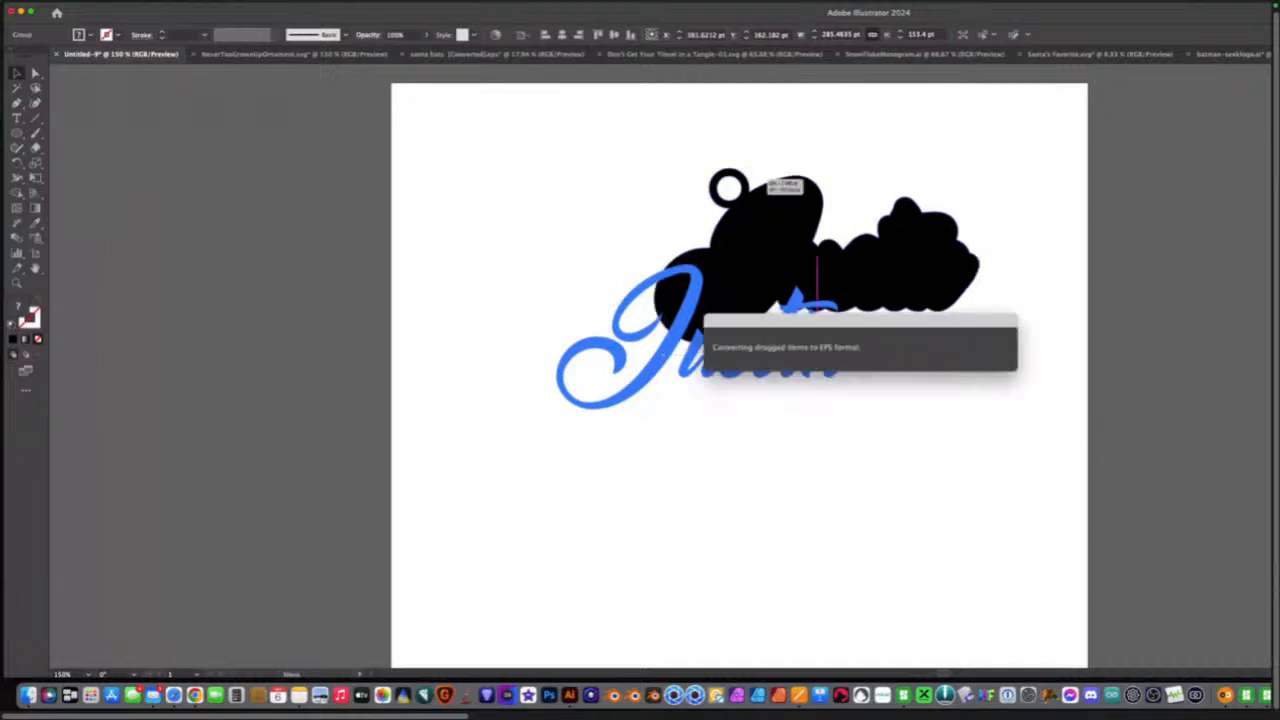
pyautogui.doubleClick(687, 301)
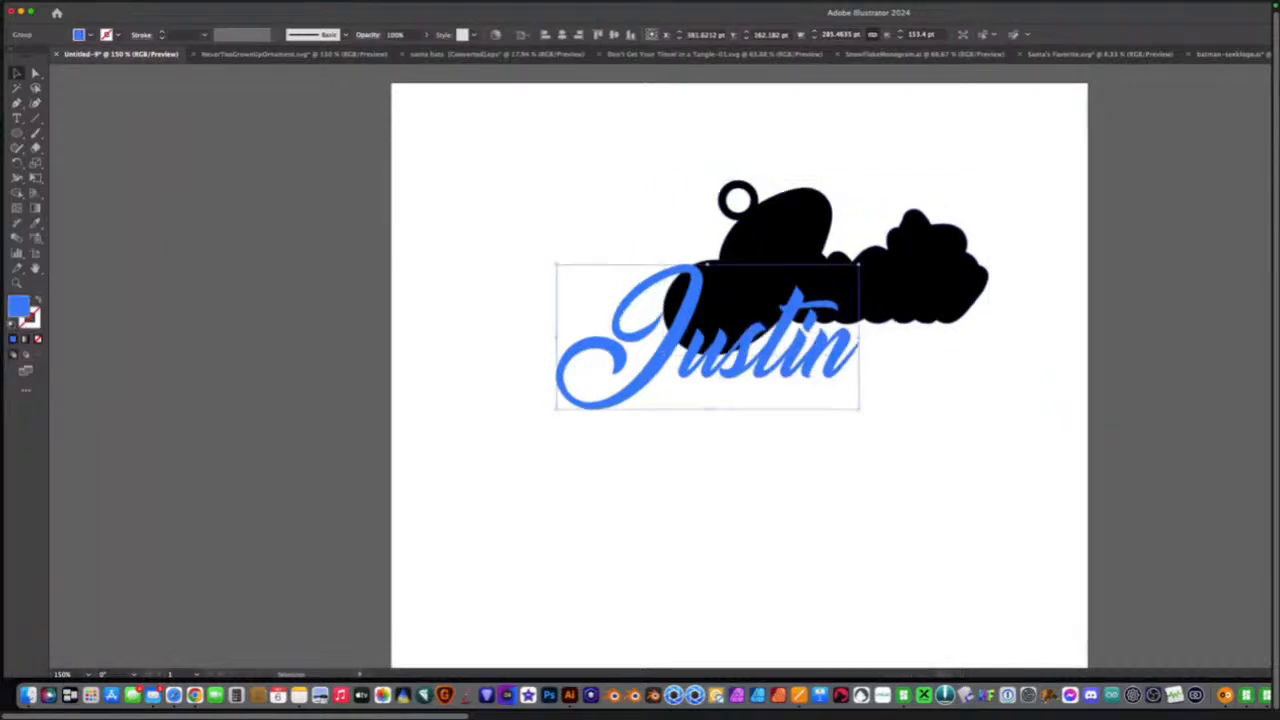
pyautogui.hscroll(-3, 687, 301)
pyautogui.press('a')
pyautogui.press('super+shift+a')
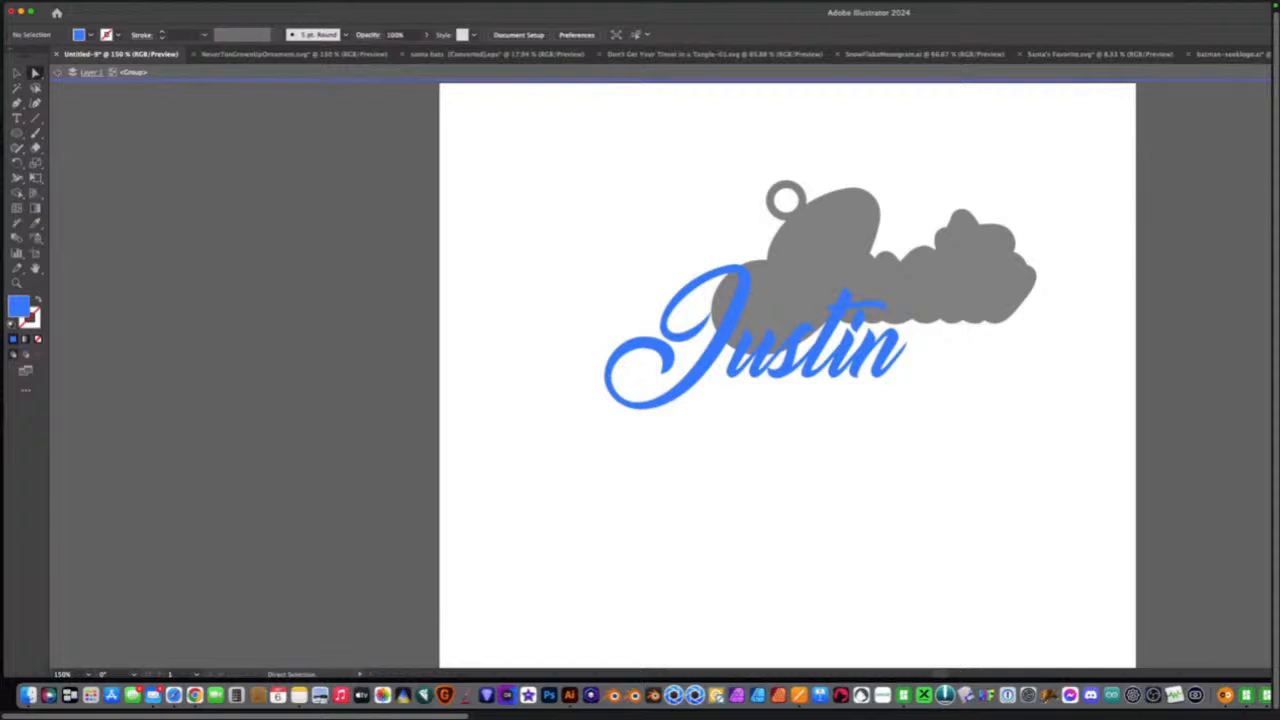
pyautogui.click(704, 350)
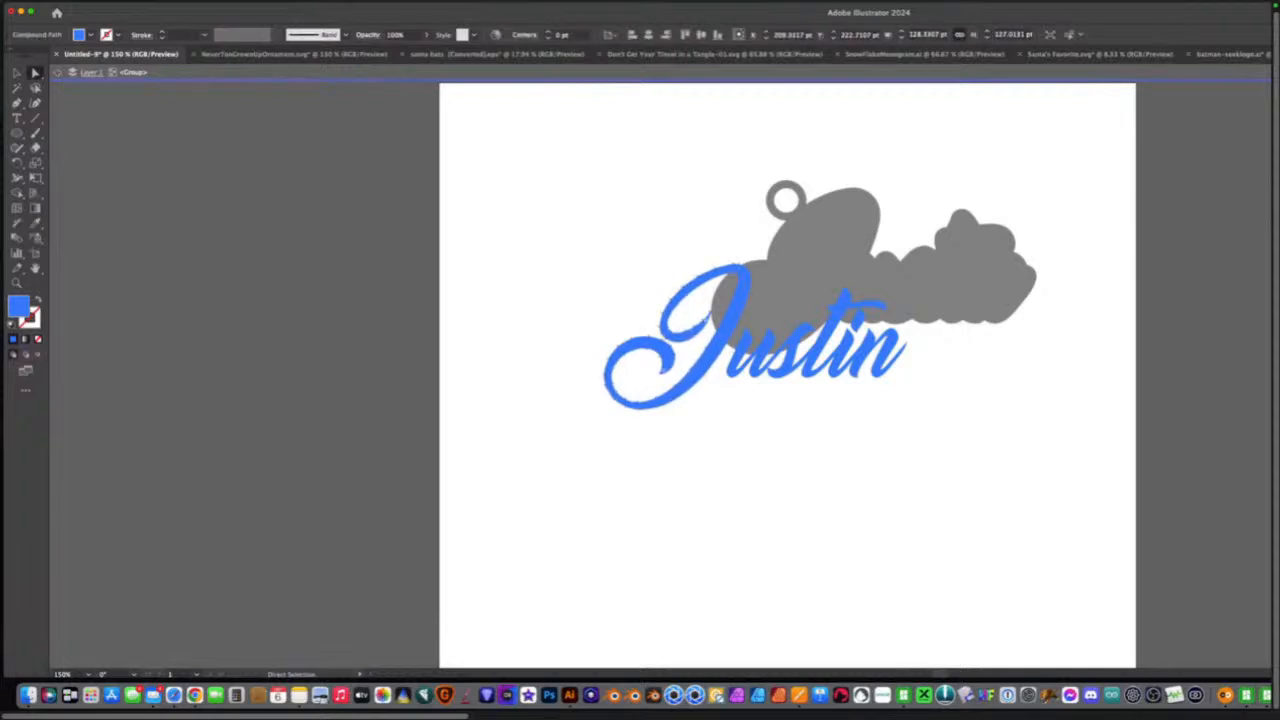
pyautogui.press('super+shift+a')
pyautogui.press('v')
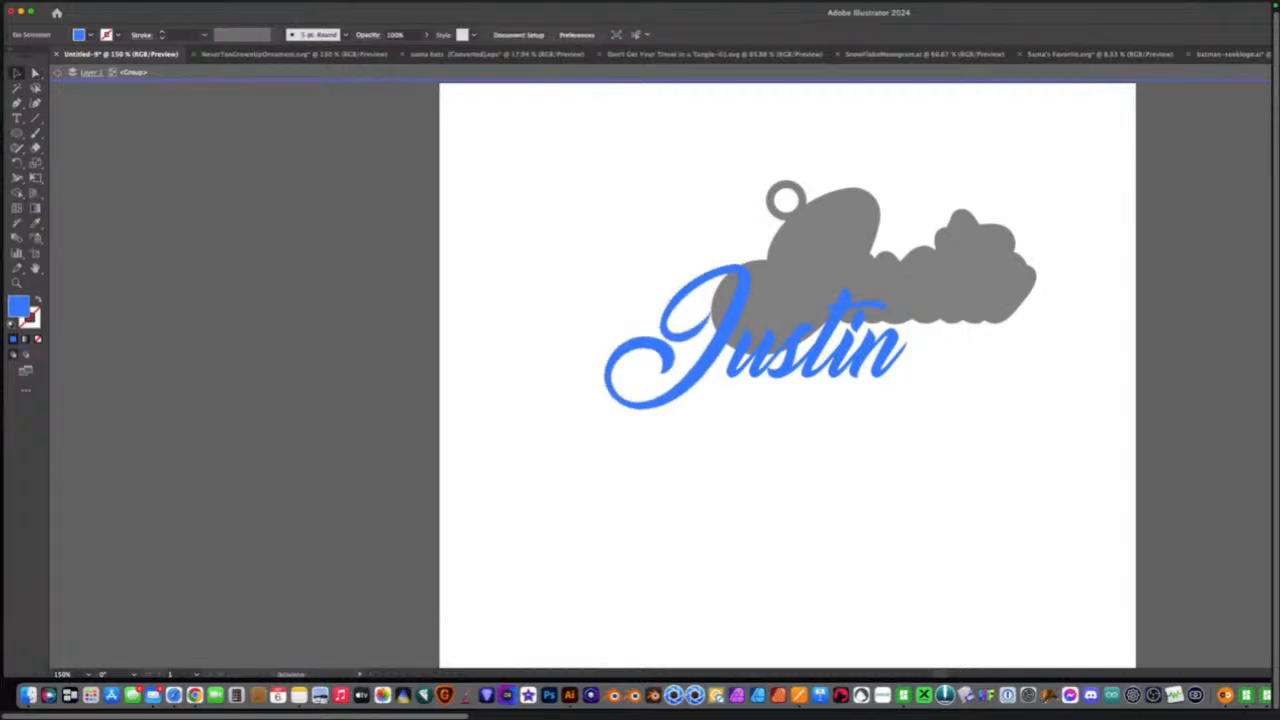
pyautogui.press('Escape')
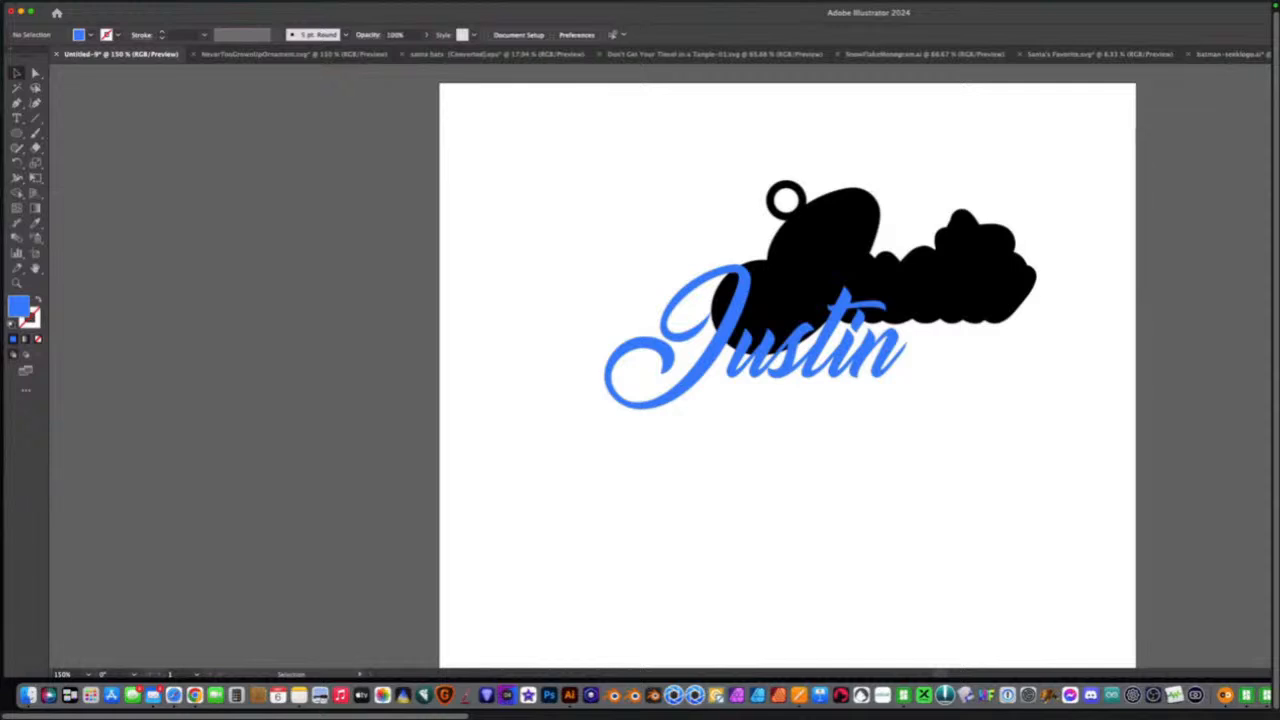
pyautogui.press('super+z')
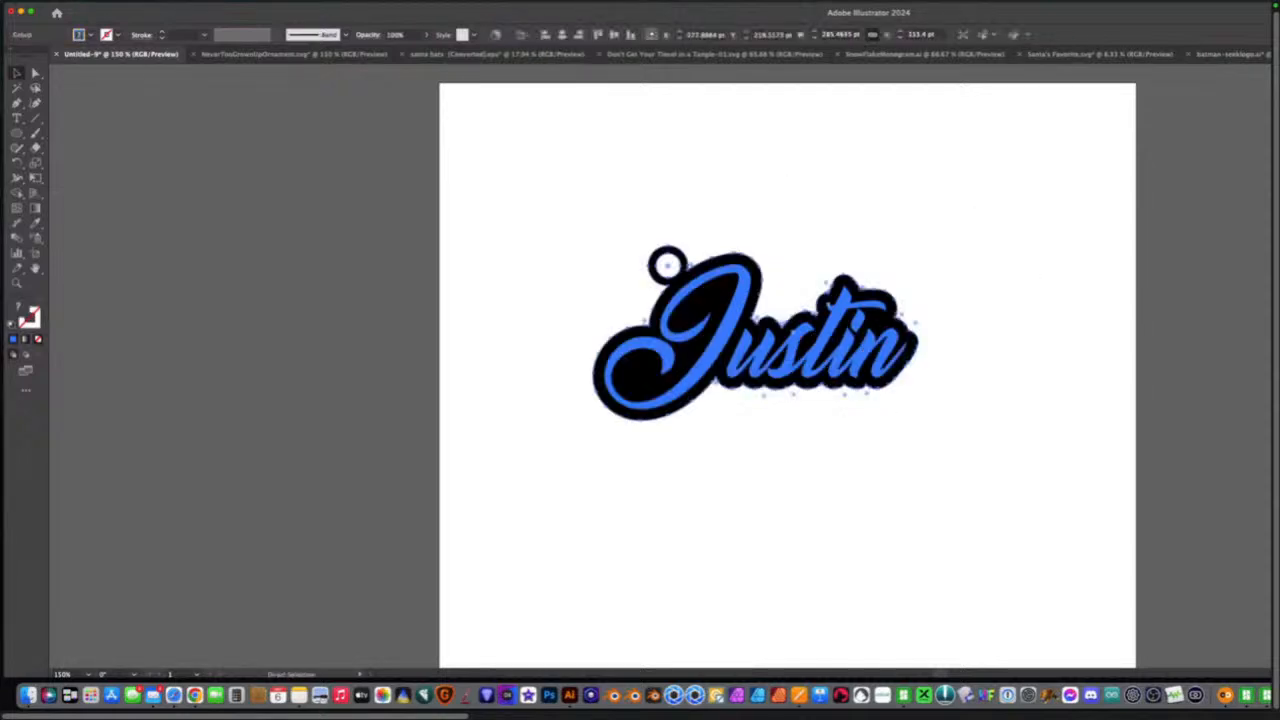
pyautogui.press('super+shift+a')
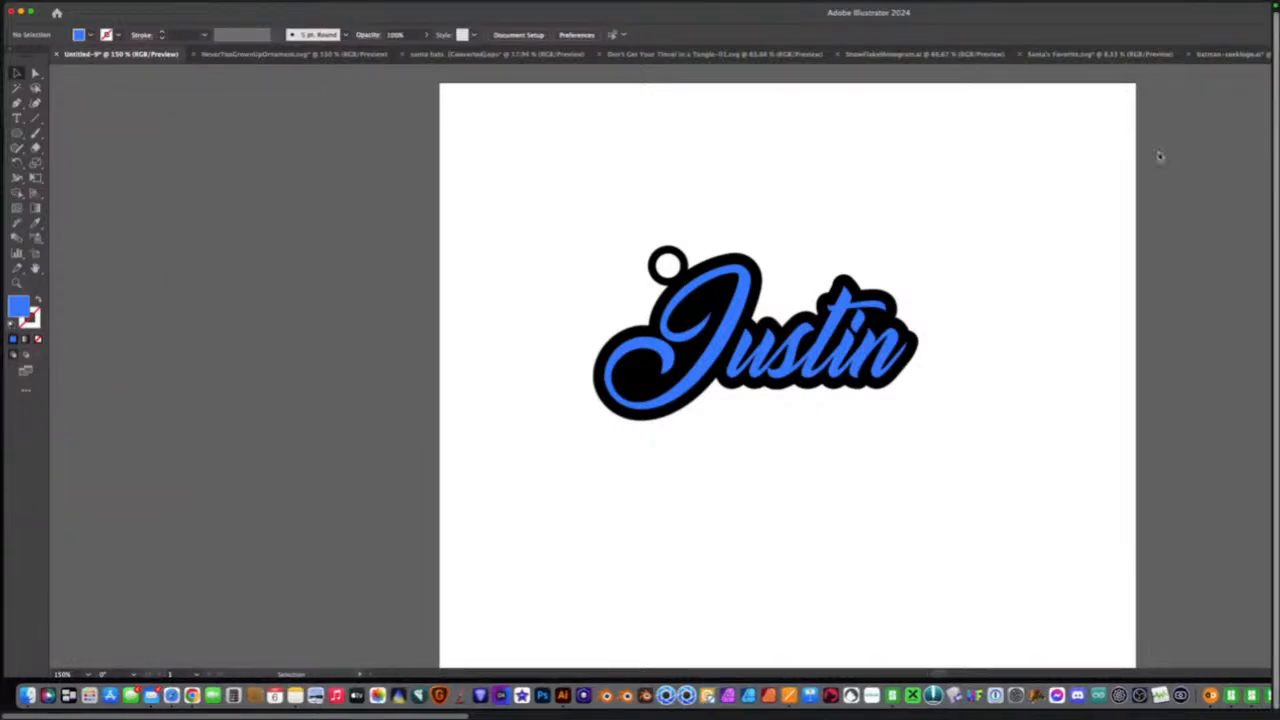
# Test in isolation whether ring and backing move together, undo the move, restore the merge and exit isolation.
pyautogui.doubleClick(688, 262)
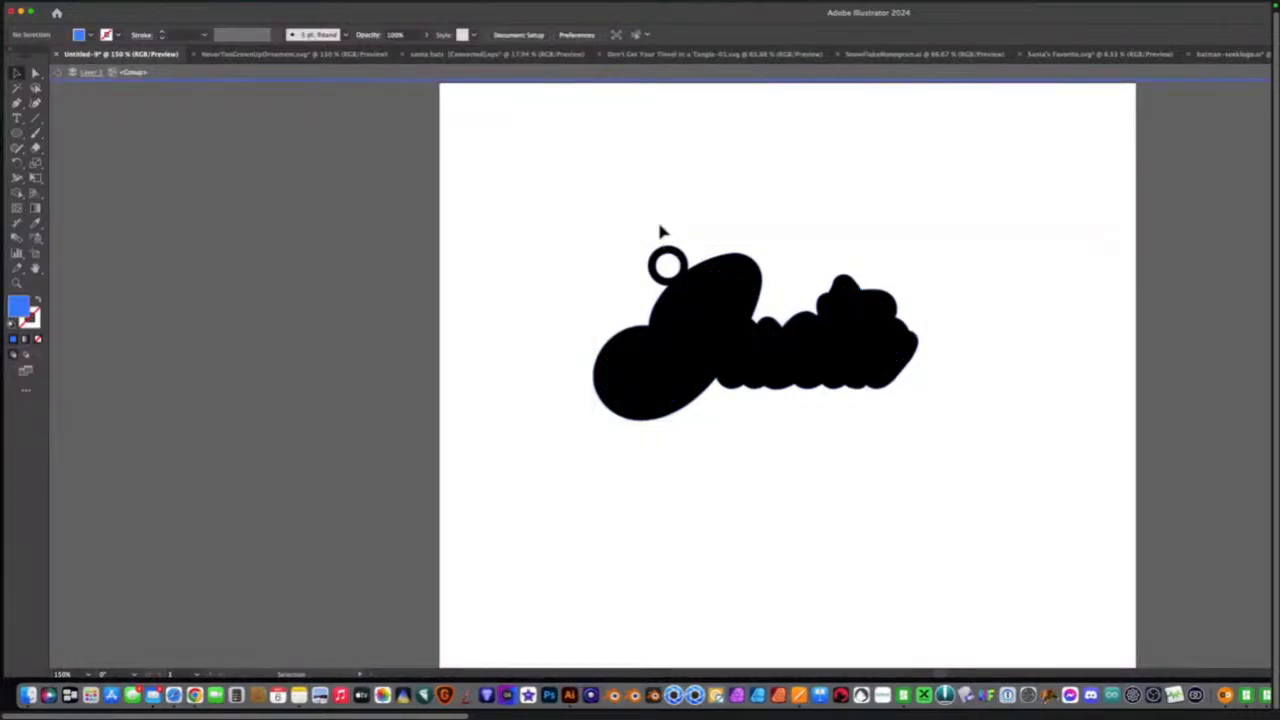
pyautogui.moveTo(688, 248); pyautogui.dragTo(671, 220)
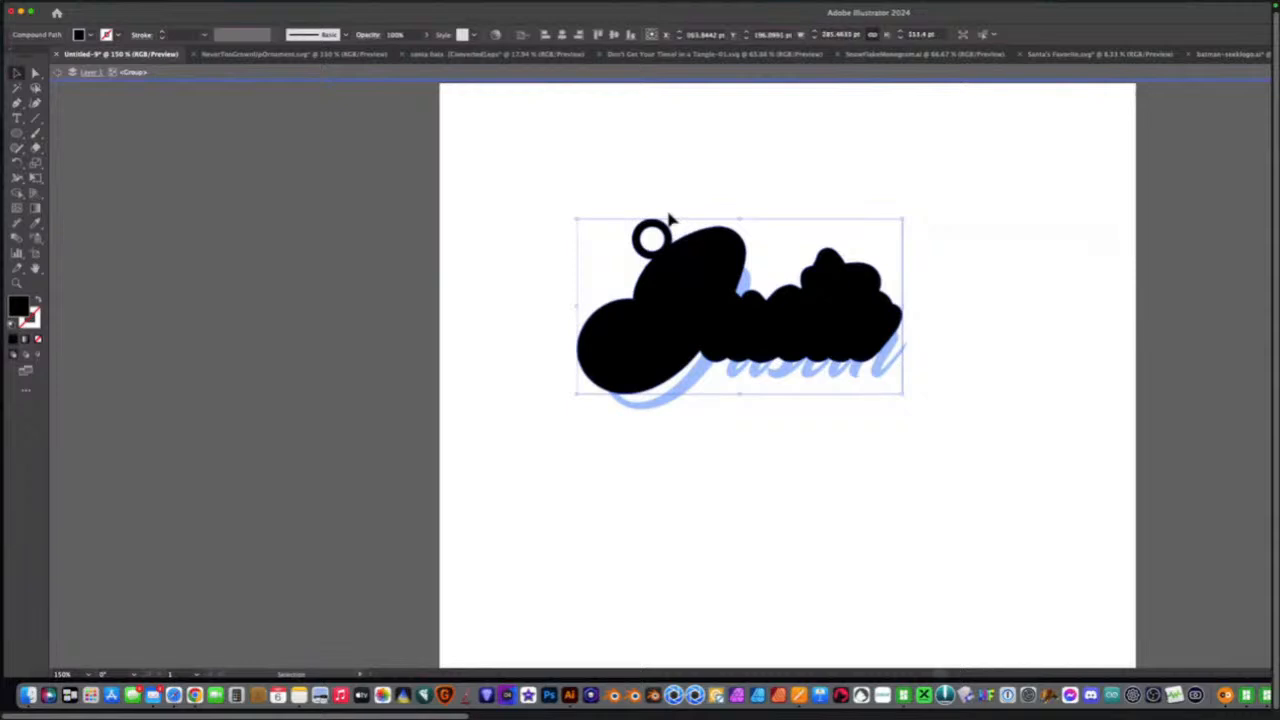
pyautogui.press('super+z')
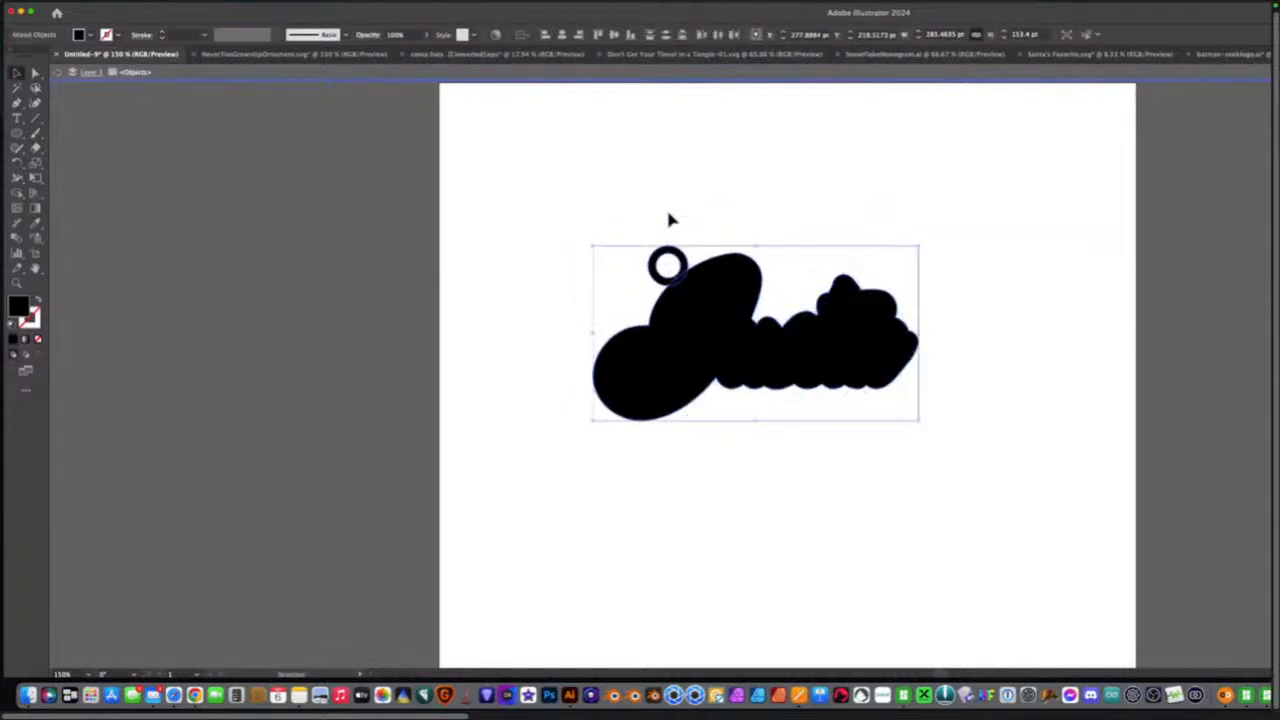
pyautogui.press('super+z')
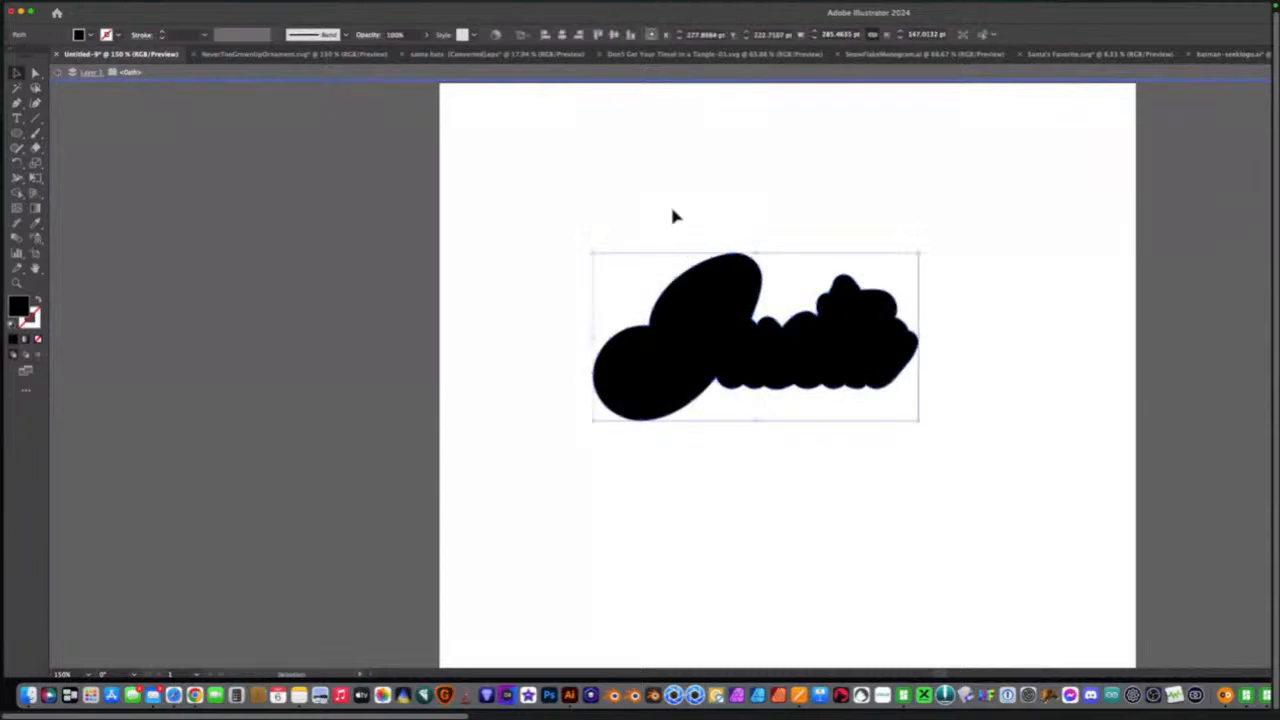
pyautogui.press('super+shift+z')
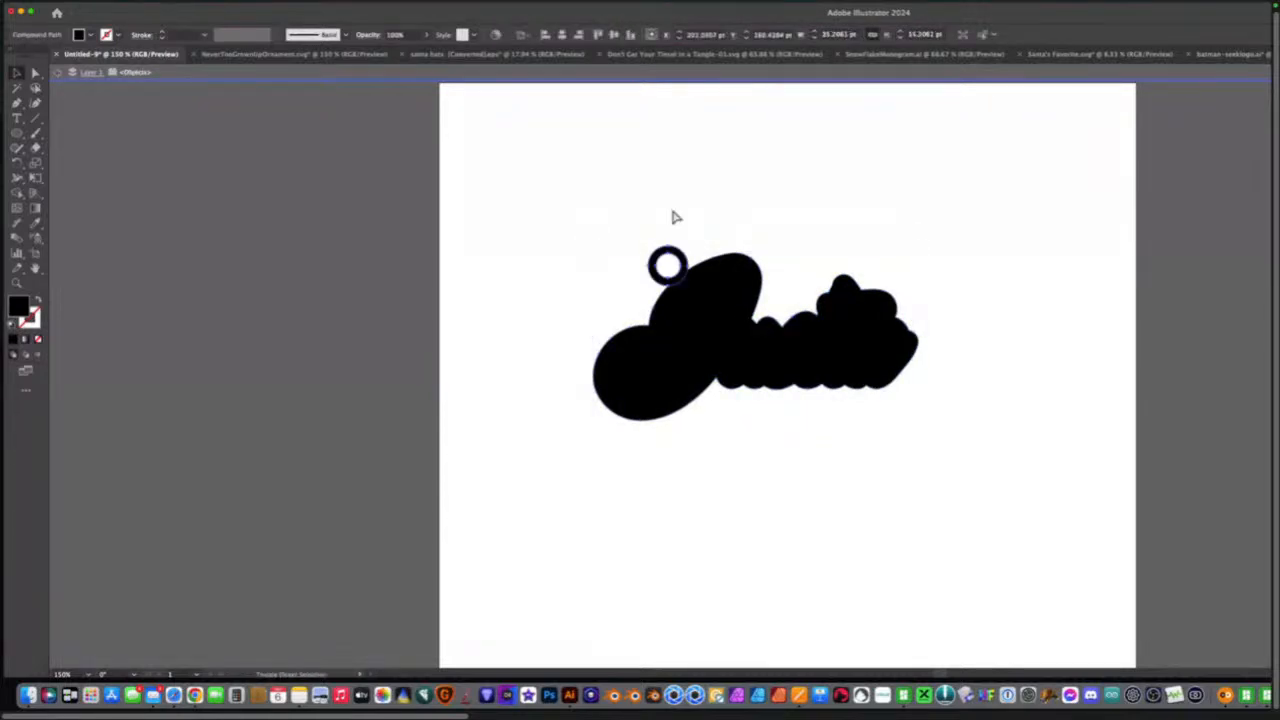
pyautogui.press('super+shift+z')
pyautogui.press('super+a')
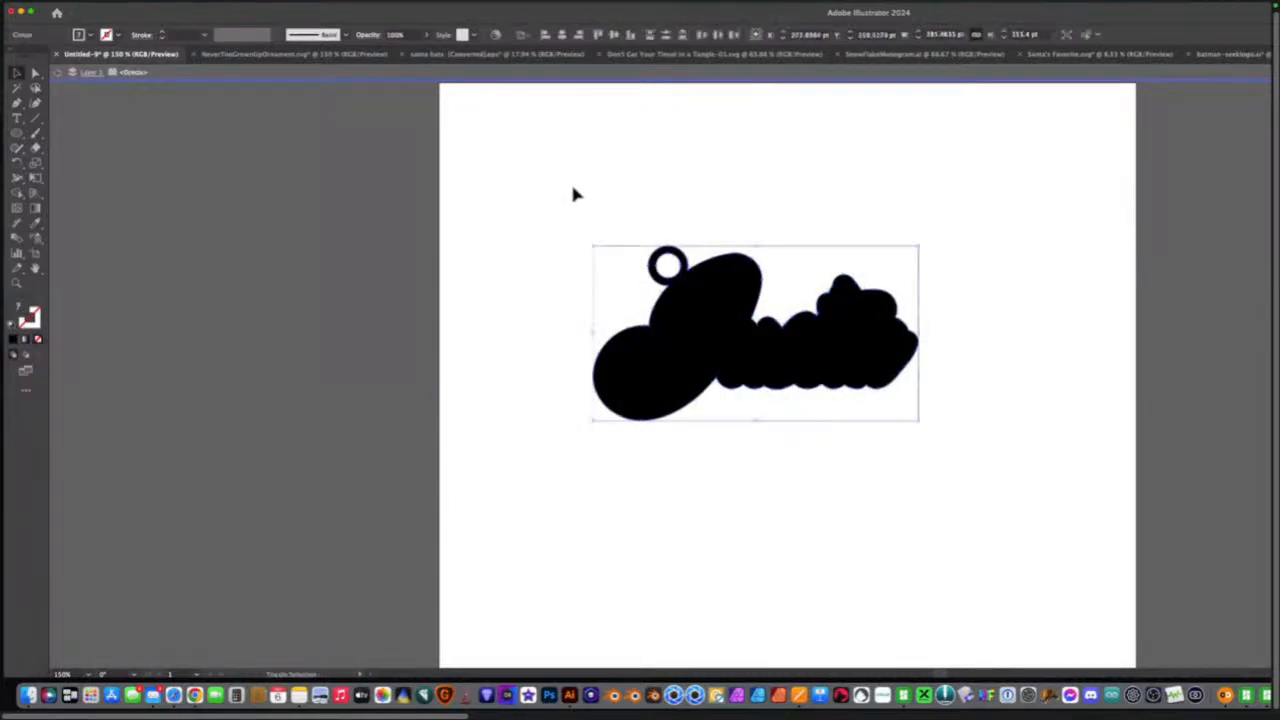
pyautogui.click(573, 188)
pyautogui.doubleClick(573, 188)
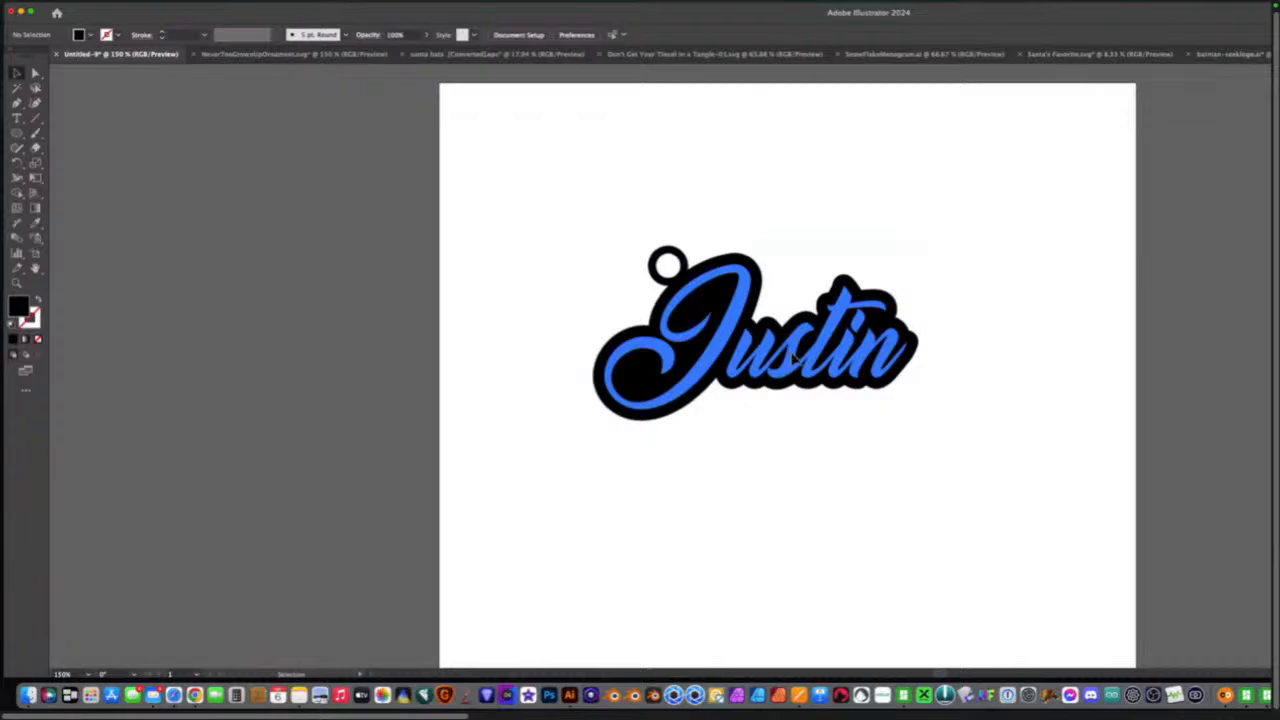
# Move the blue name down off the backing shape to check it, and undo the move.
pyautogui.click(728, 346)
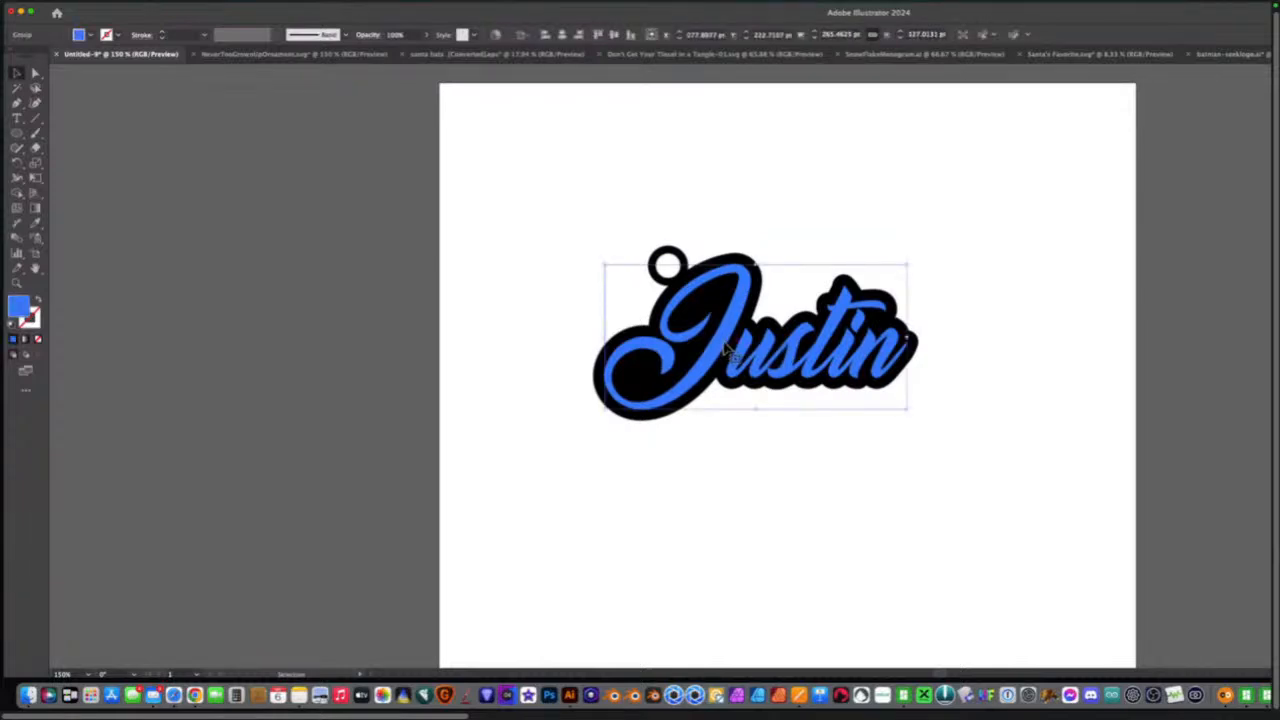
pyautogui.moveTo(725, 349); pyautogui.dragTo(720, 424)
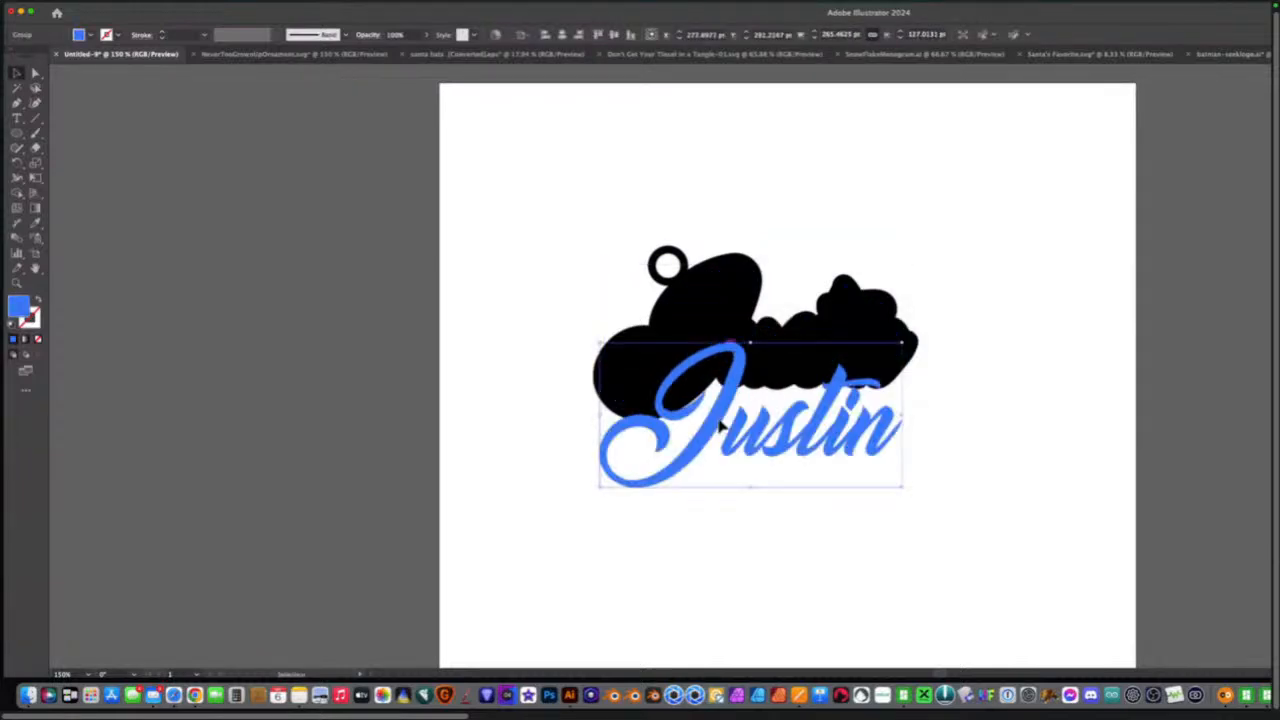
pyautogui.press('super+z')
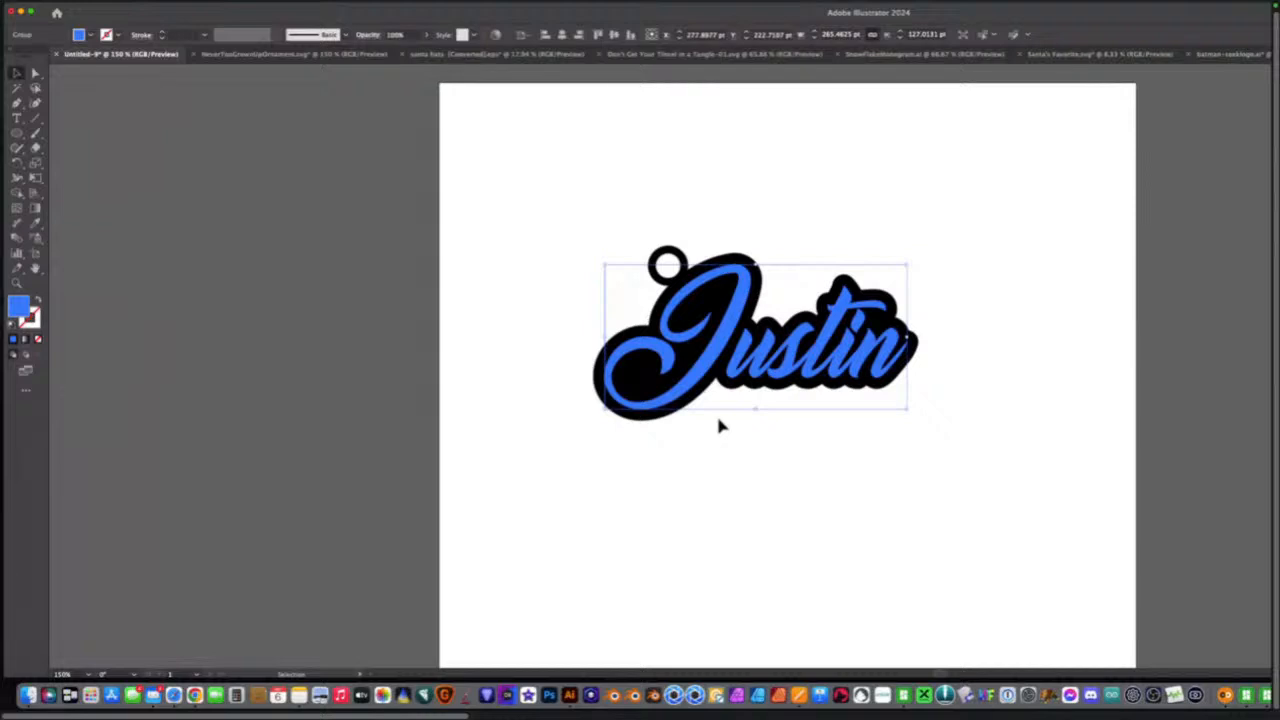
# Delete the blue name from the artboard and select the black backing shape with its ring.
pyautogui.press('a')
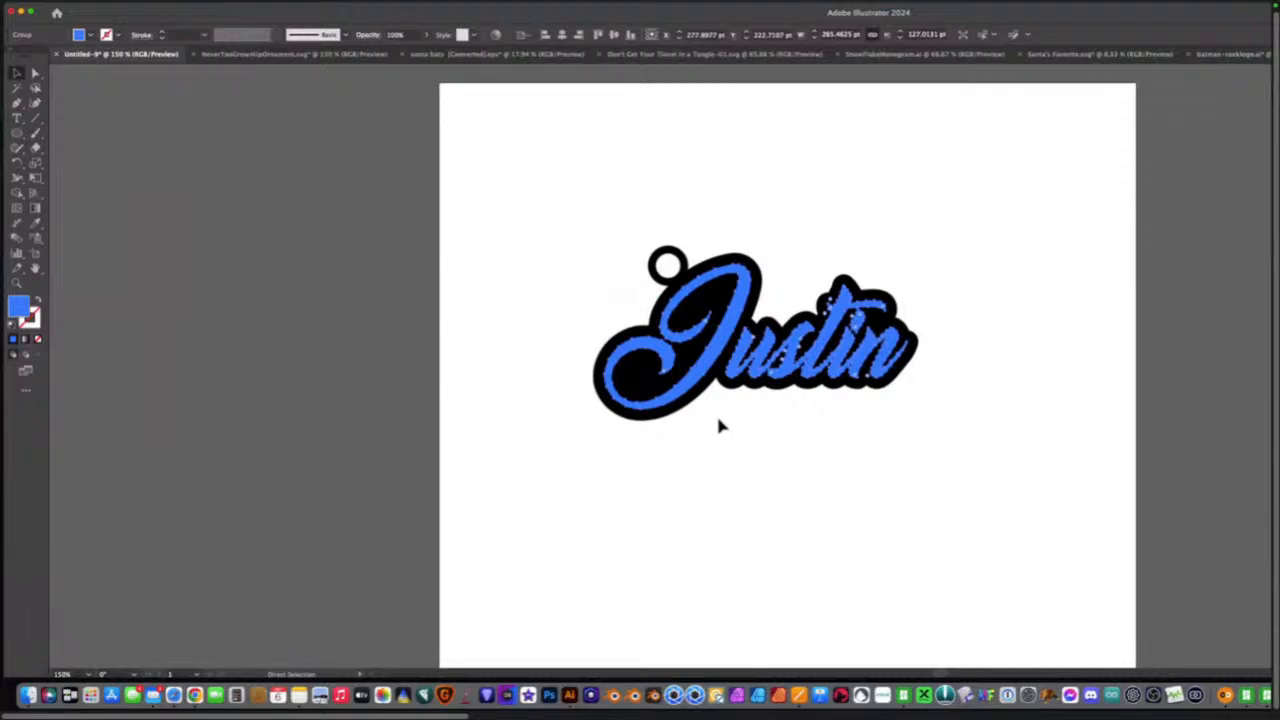
pyautogui.press('Delete')
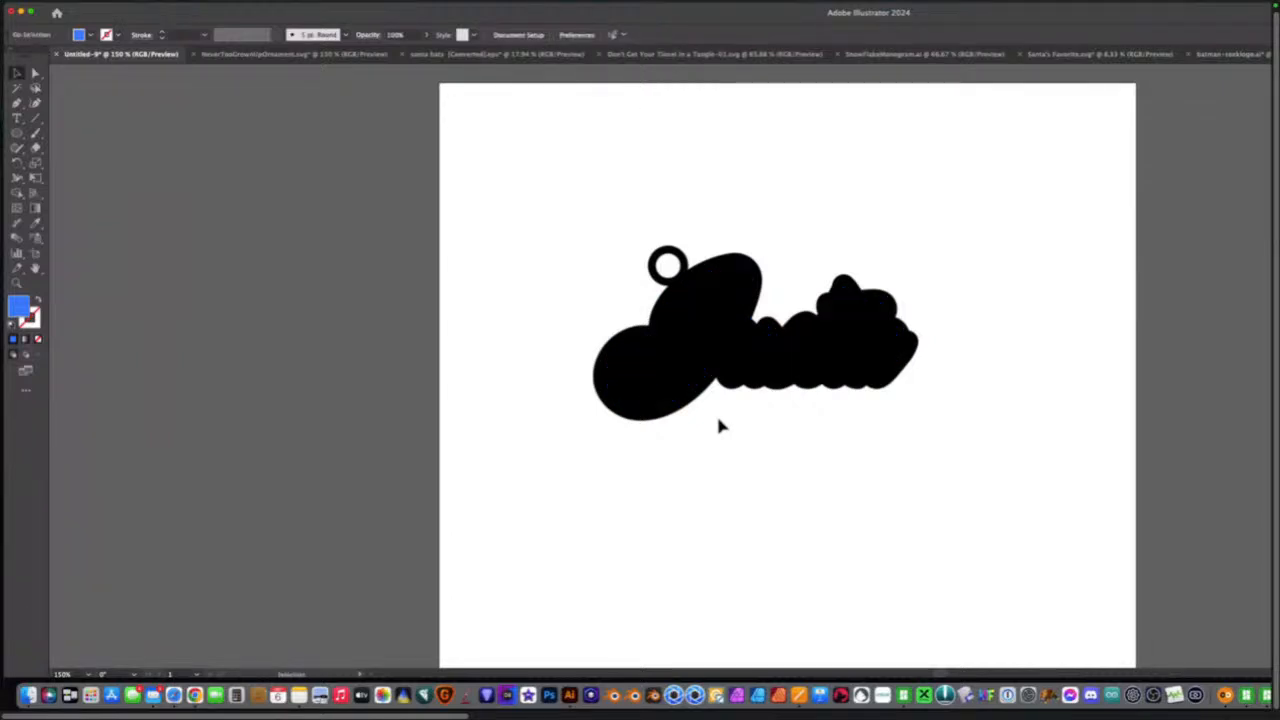
pyautogui.click(726, 343)
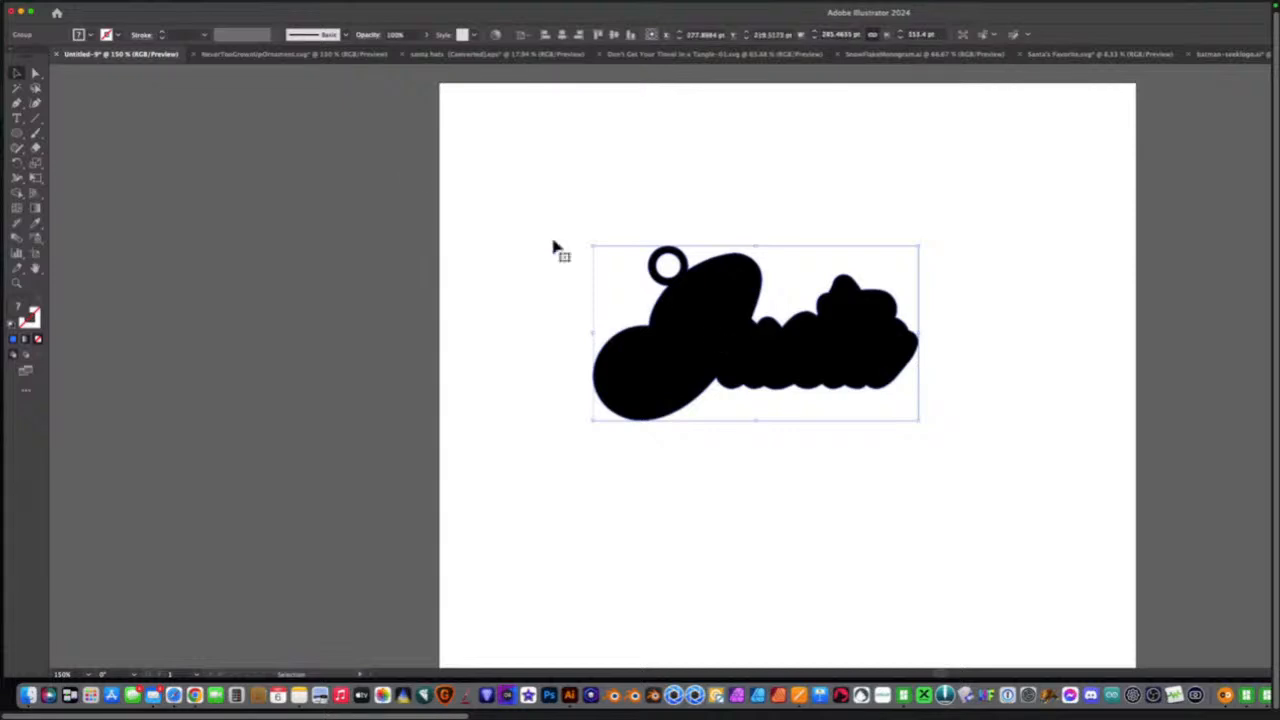
# Start an Export As for the backing shape and create a Desktop folder named Keychains as the destination.
pyautogui.moveTo(140, 28)
pyautogui.click(74, 6)
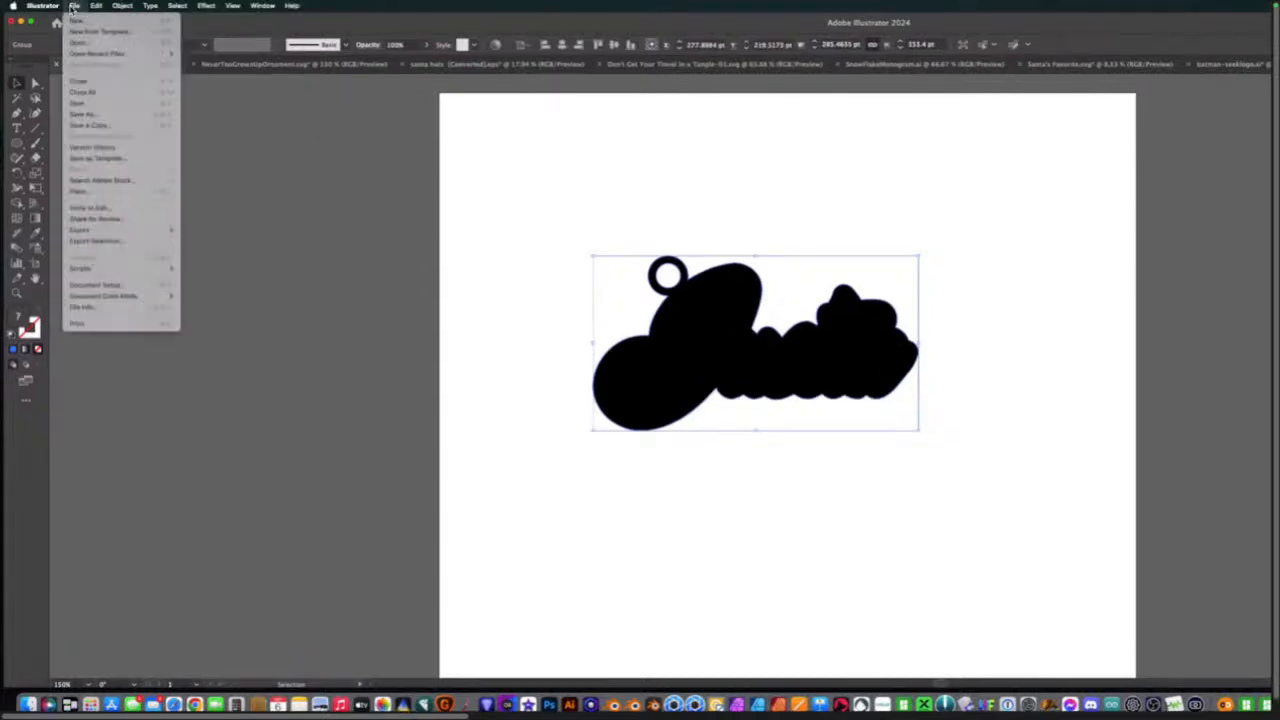
pyautogui.moveTo(122, 230)
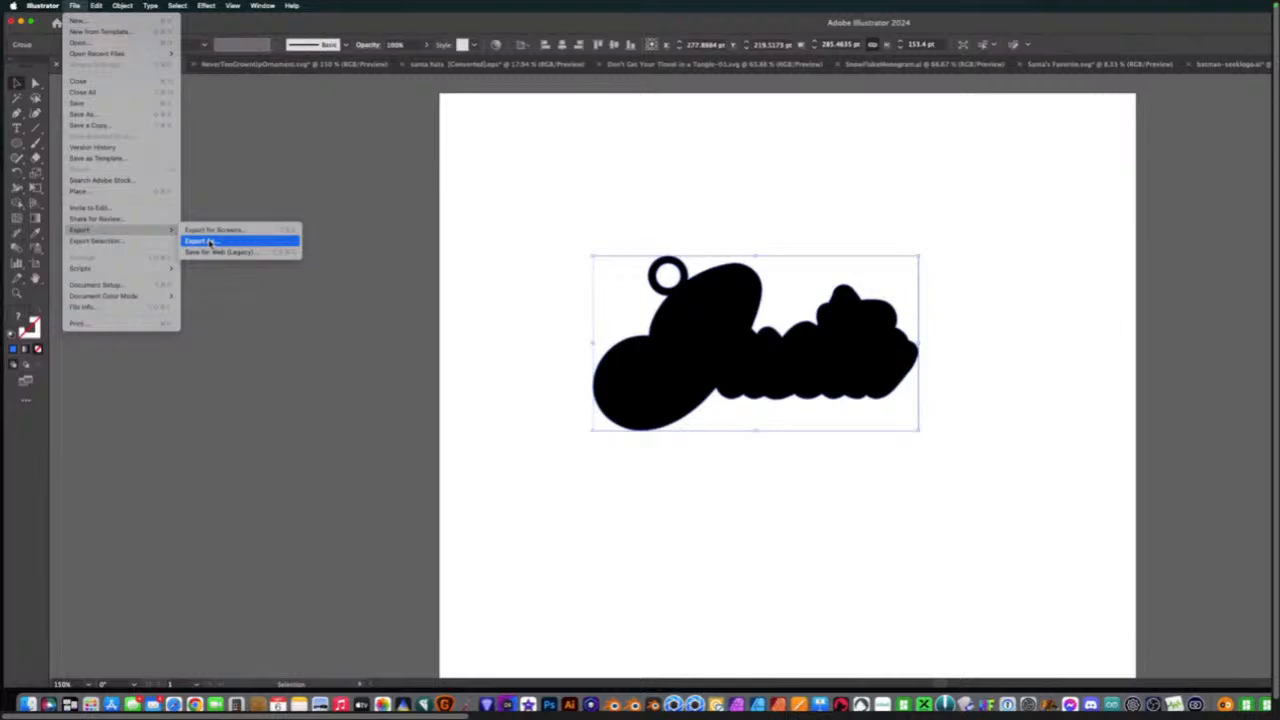
pyautogui.click(208, 242)
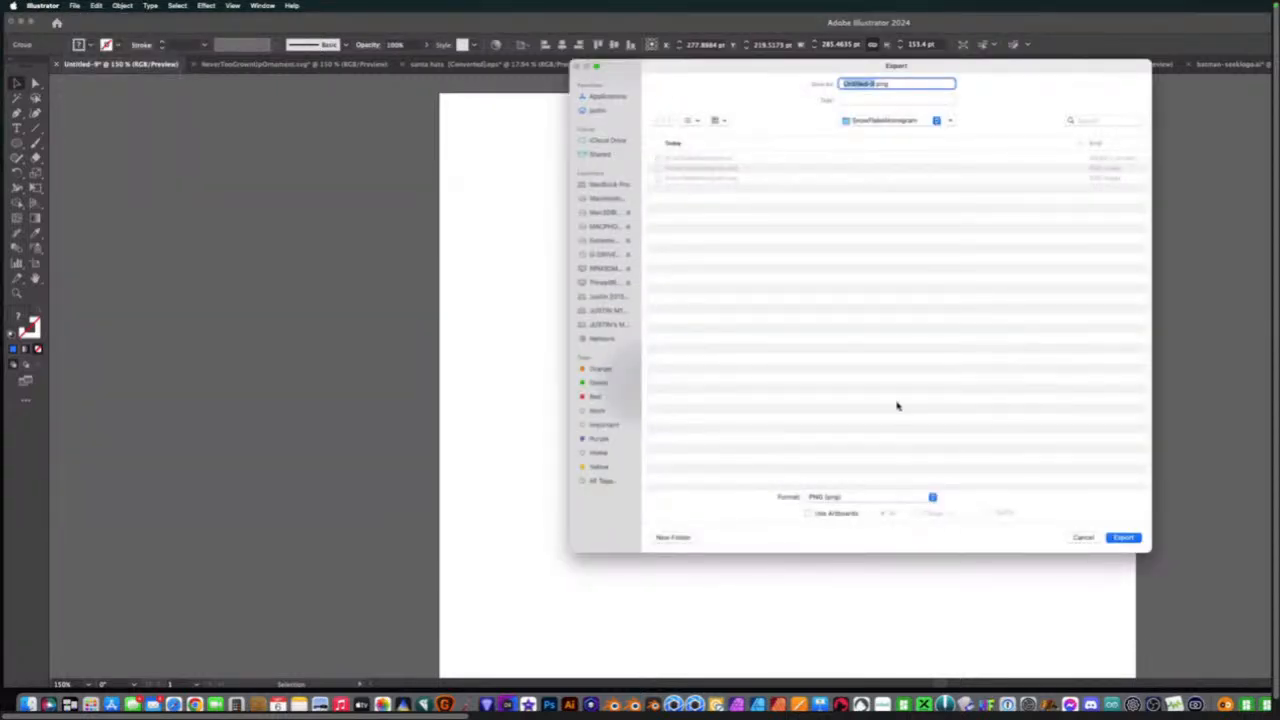
pyautogui.click(883, 121)
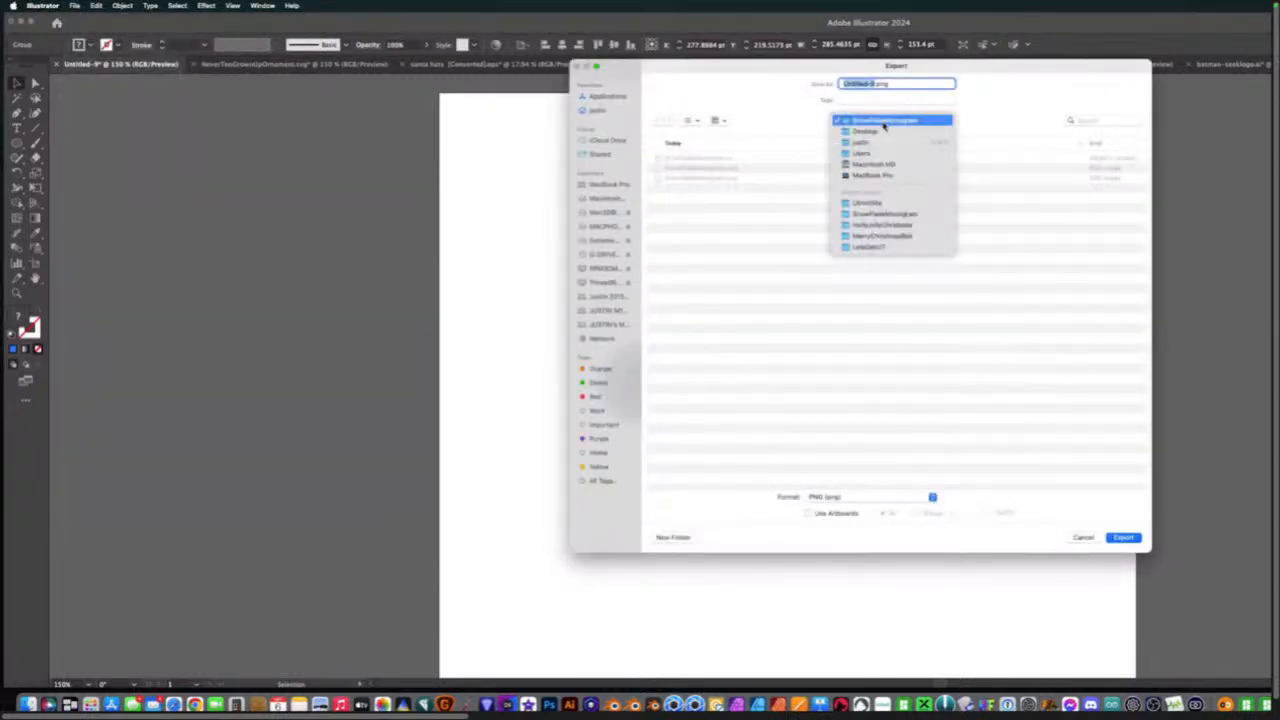
pyautogui.click(883, 132)
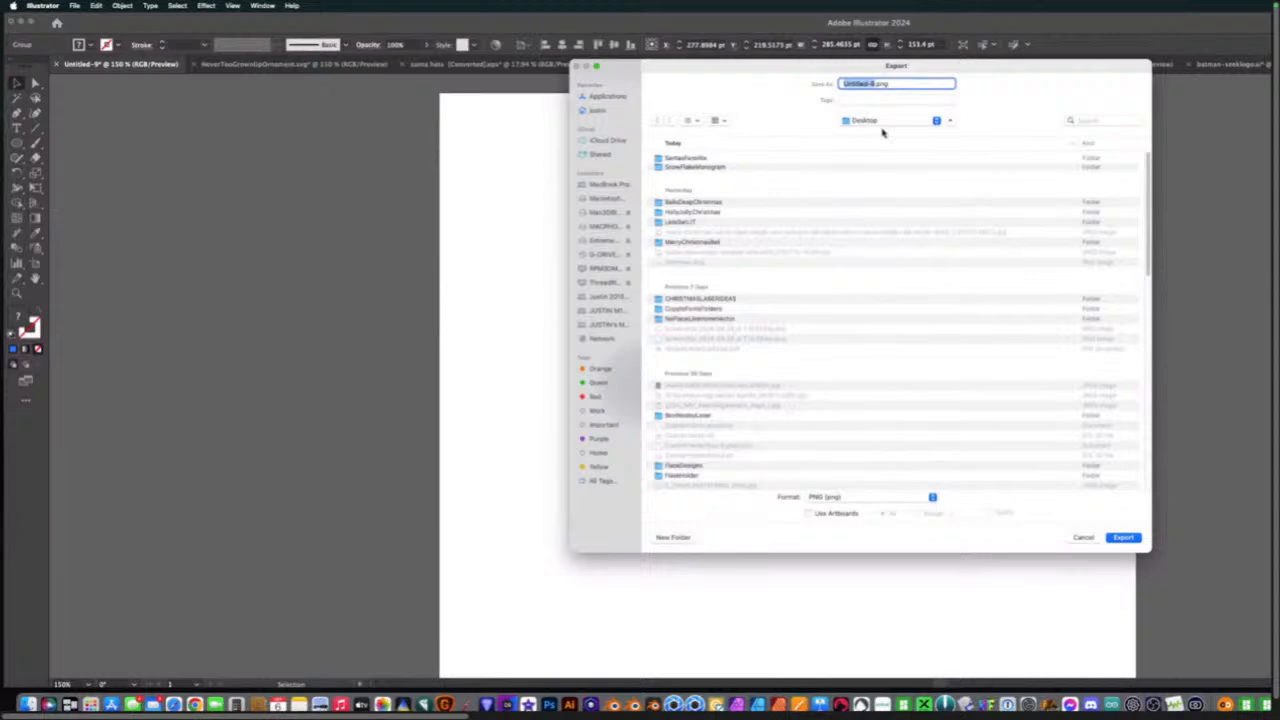
pyautogui.click(682, 538)
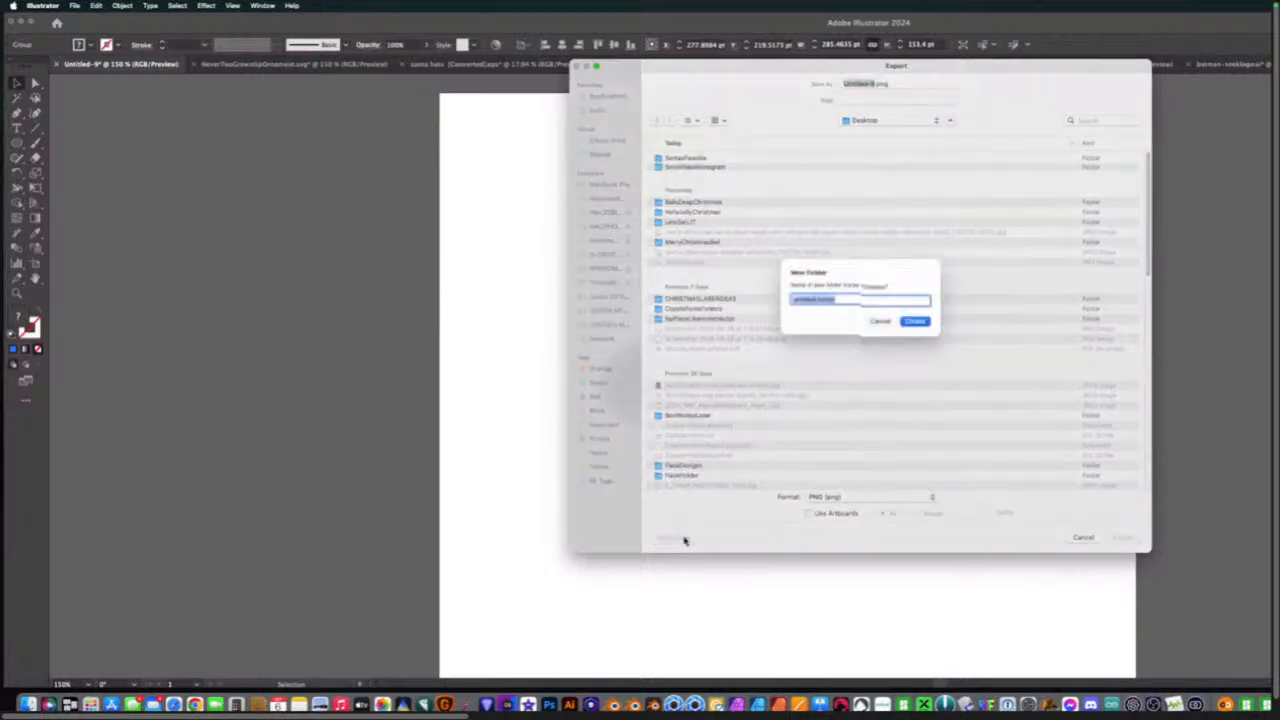
pyautogui.write('Keychains')
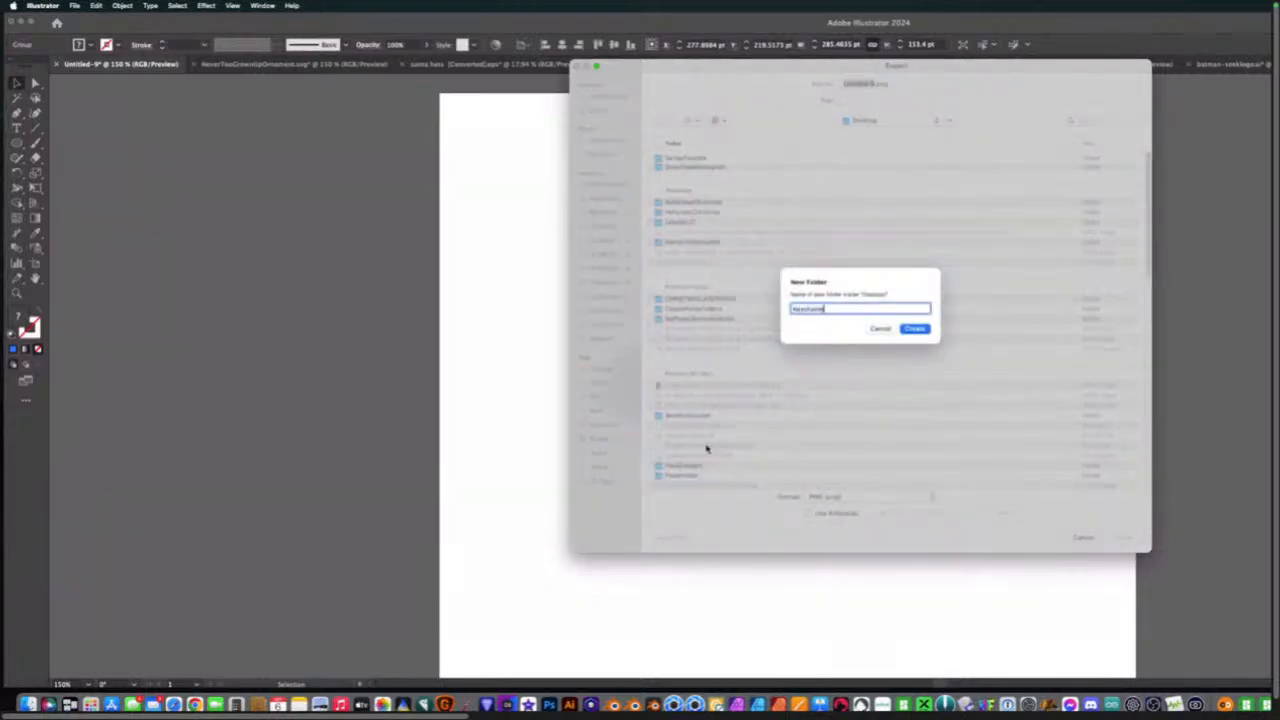
pyautogui.press('Return')
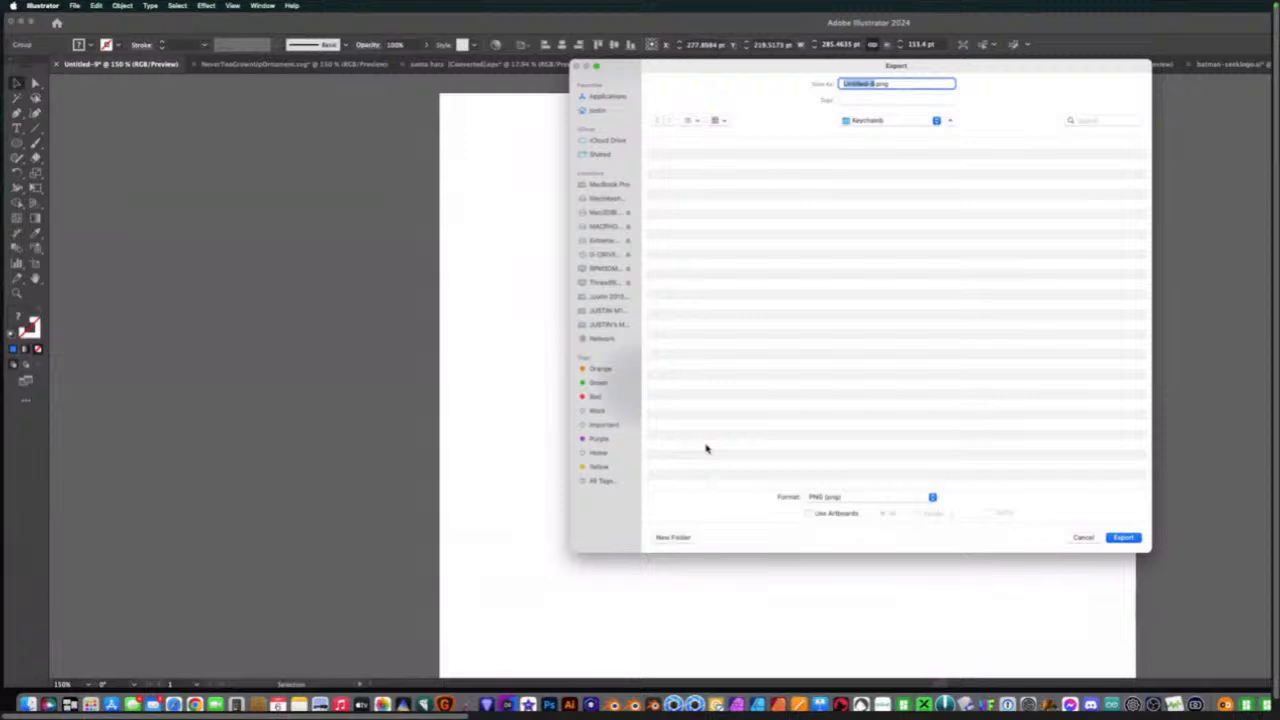
# Export the black backing shape as KeychainBackplate.png at High (300 ppi) resolution with a transparent background.
pyautogui.write('B')
pyautogui.write('eychain')
pyautogui.write('Backplate')
pyautogui.press('Return')
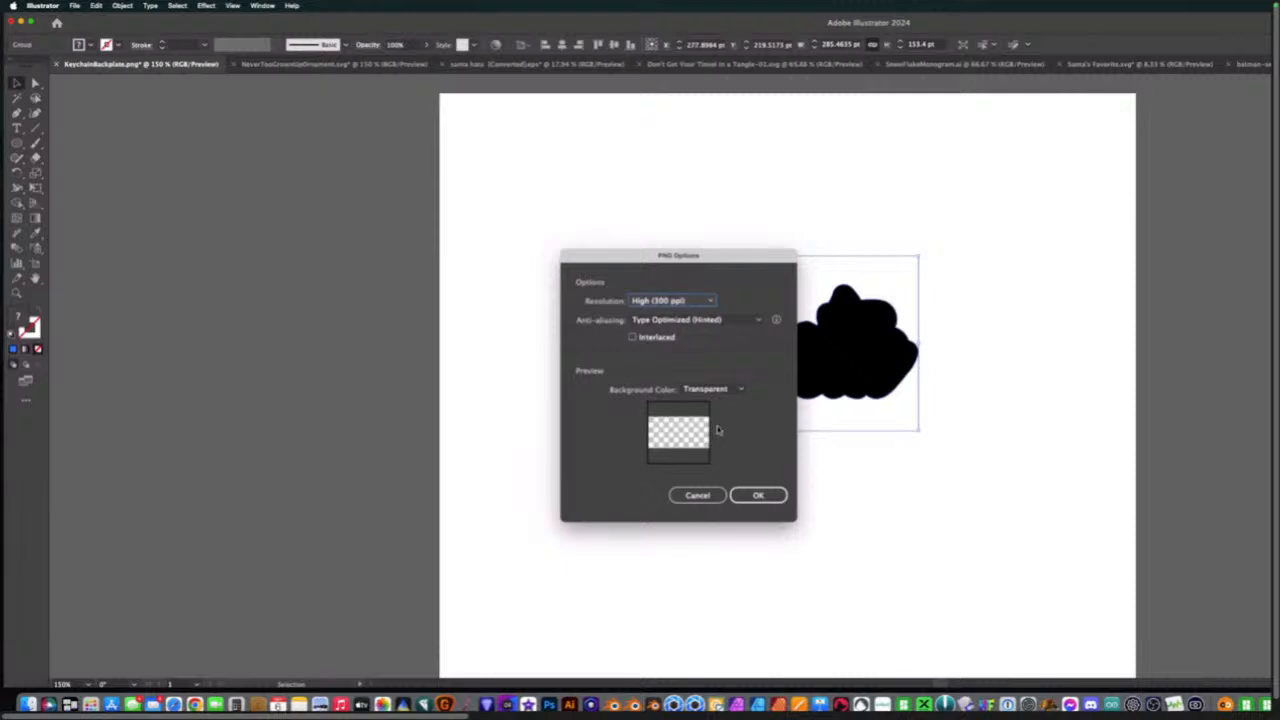
pyautogui.click(756, 495)
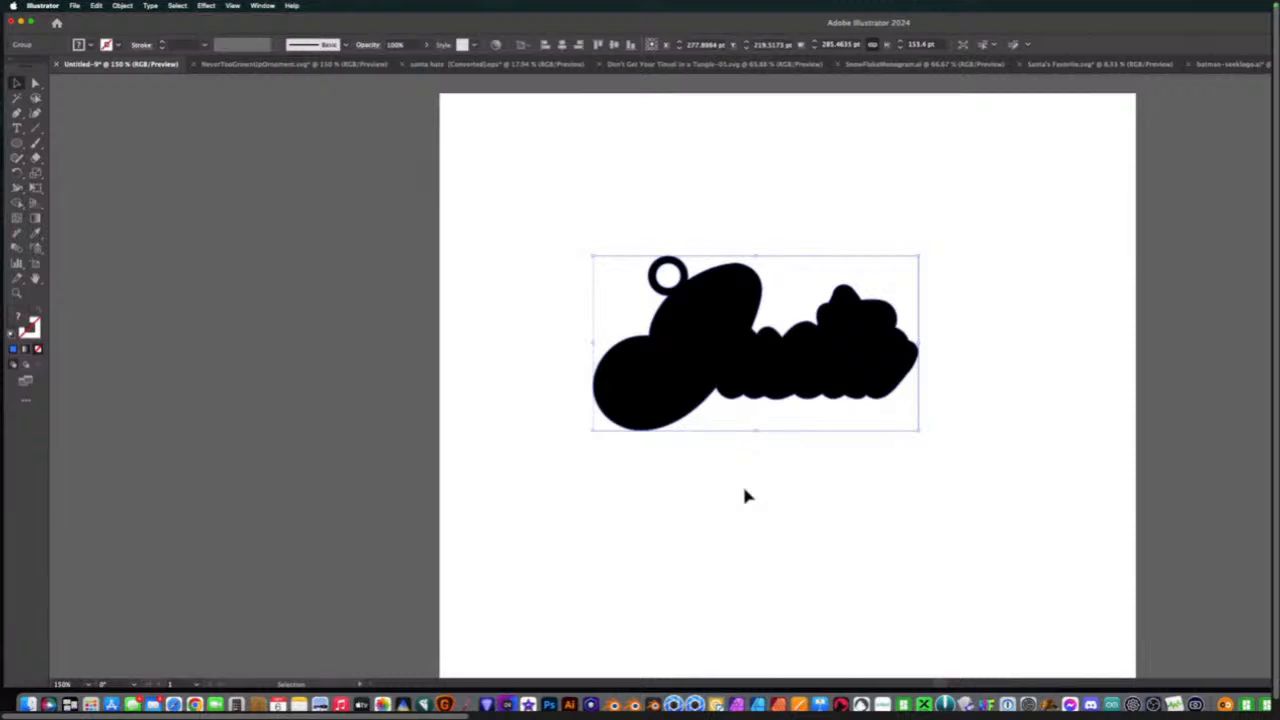
# Replace the backing shape with the pasted blue name and export it as FrontPlate.png at 300 ppi with a transparent background.
pyautogui.press('Delete')
pyautogui.press('cmd+v')
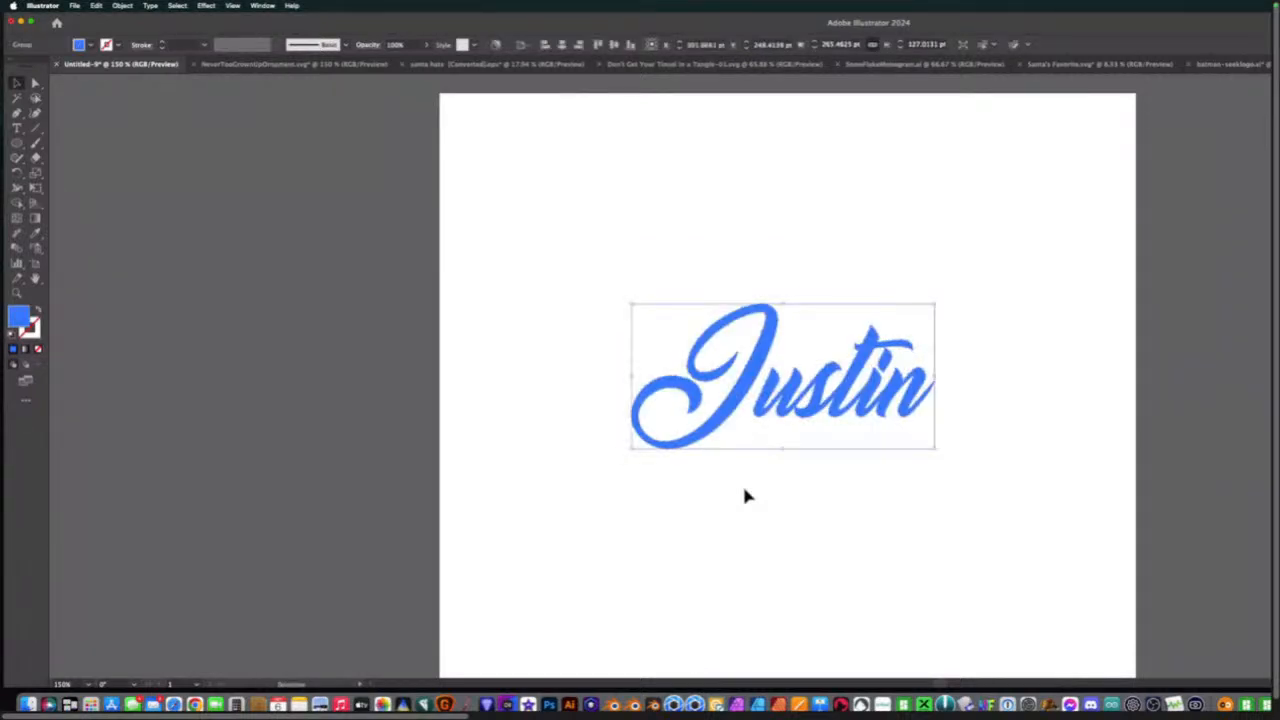
pyautogui.click(75, 6)
pyautogui.moveTo(128, 232)
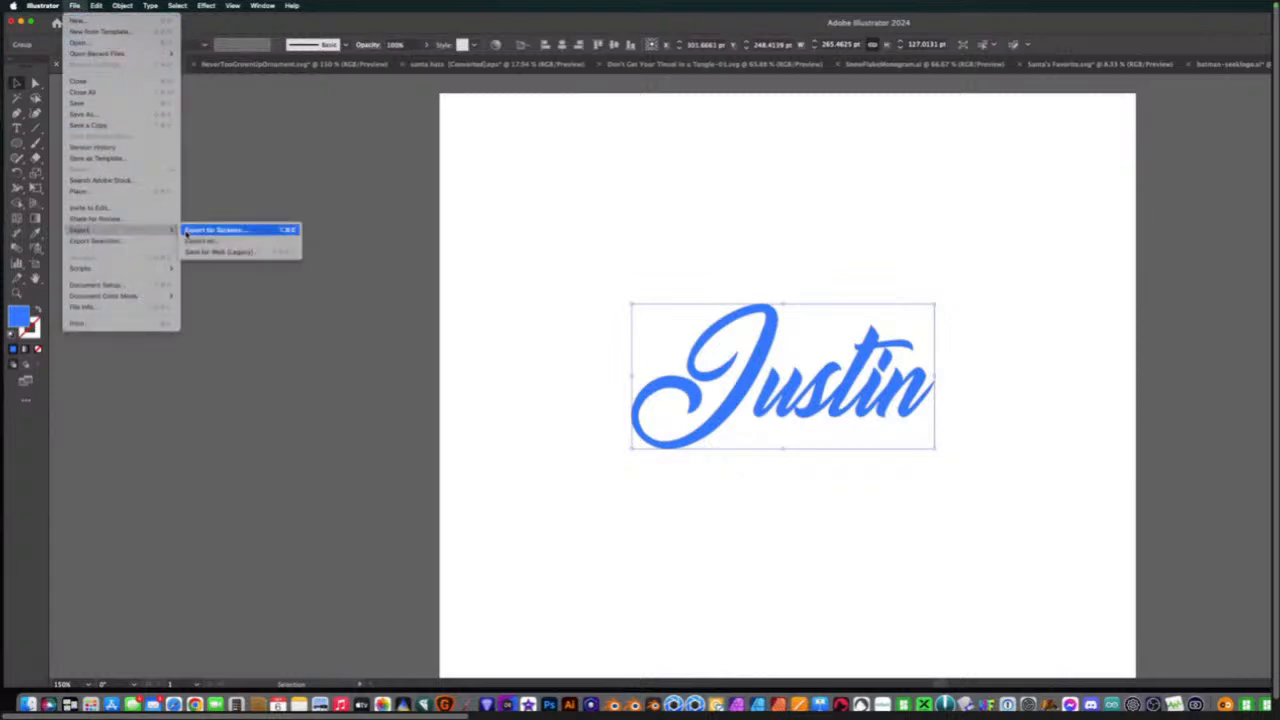
pyautogui.click(202, 241)
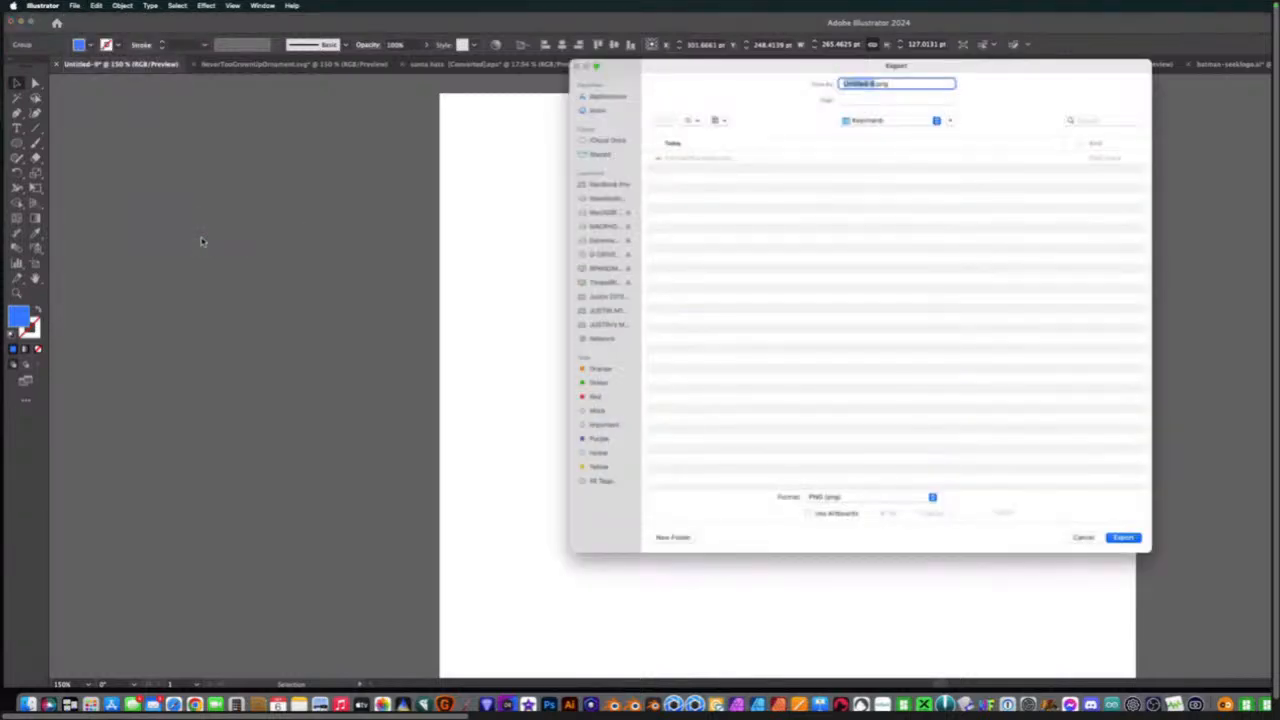
pyautogui.write('Frame')
pyautogui.write('Plate')
pyautogui.press('Return')
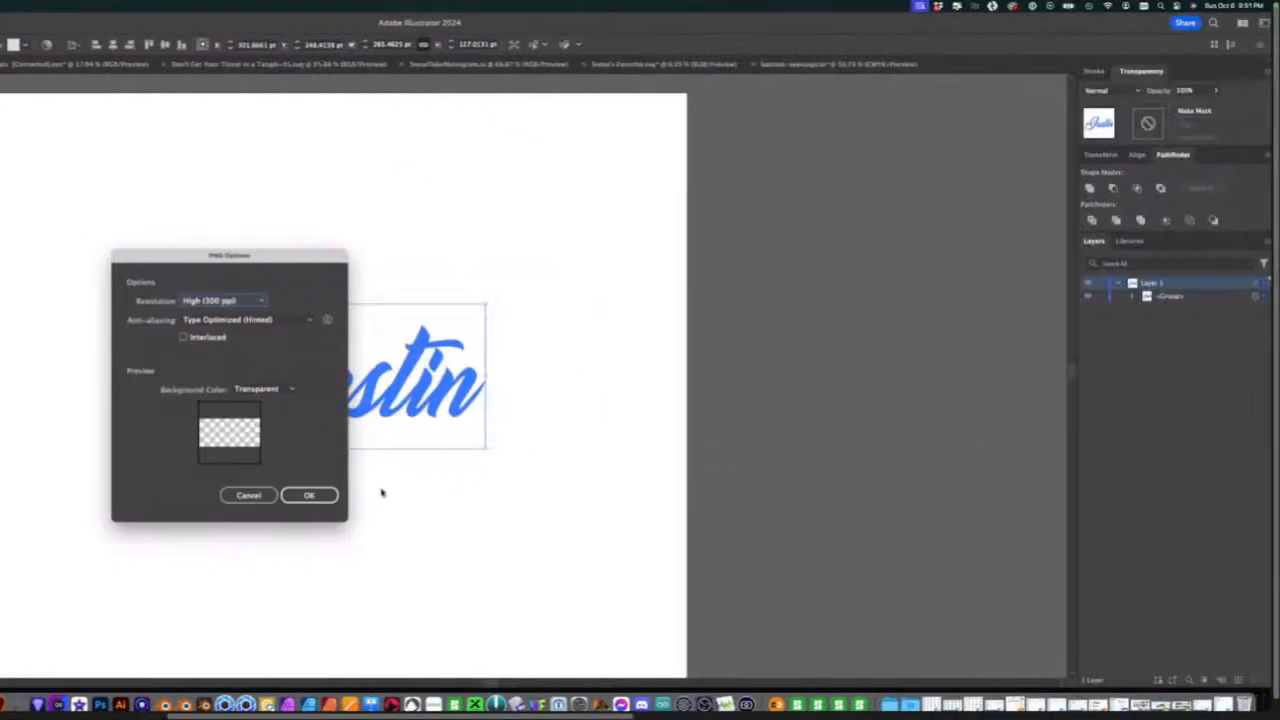
pyautogui.click(772, 496)
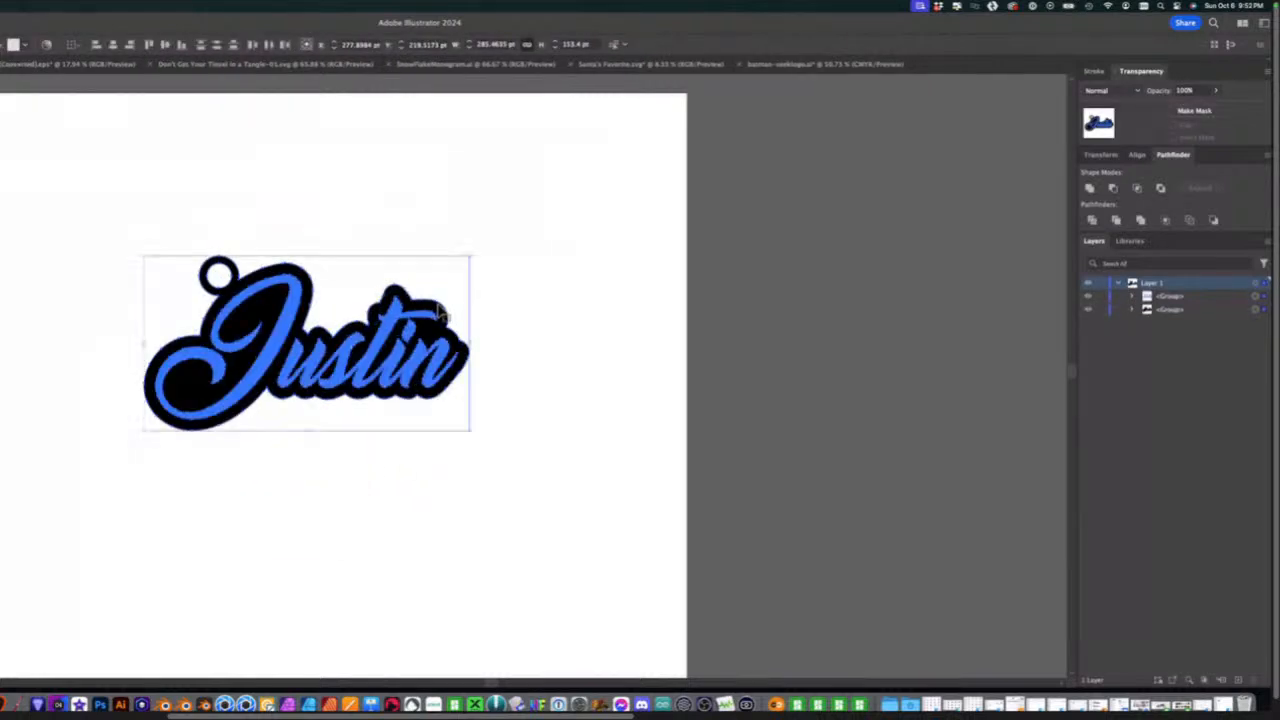
# Minimize Illustrator and bring up the SVG 2 STL website in a full-screen browser window.
pyautogui.click(359, 204)
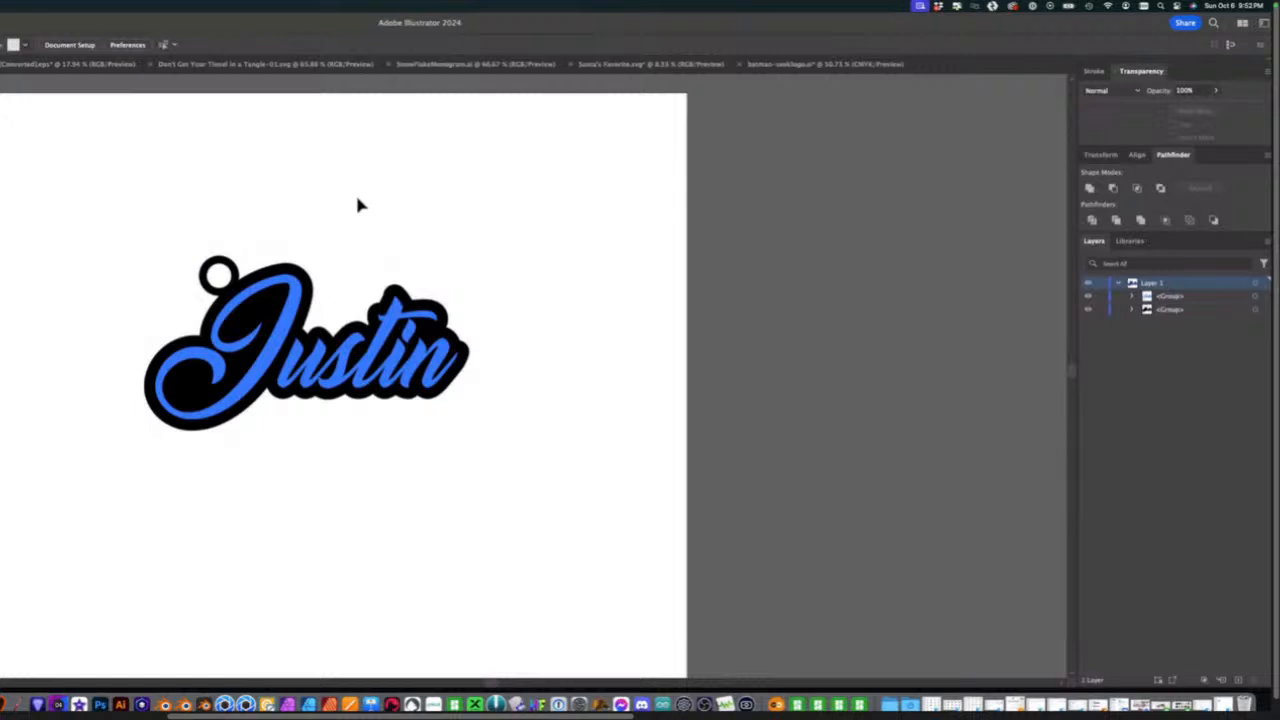
pyautogui.hscroll(10, 358, 204)
pyautogui.hscroll(-20, 358, 205)
pyautogui.hscroll(-15, 358, 204)
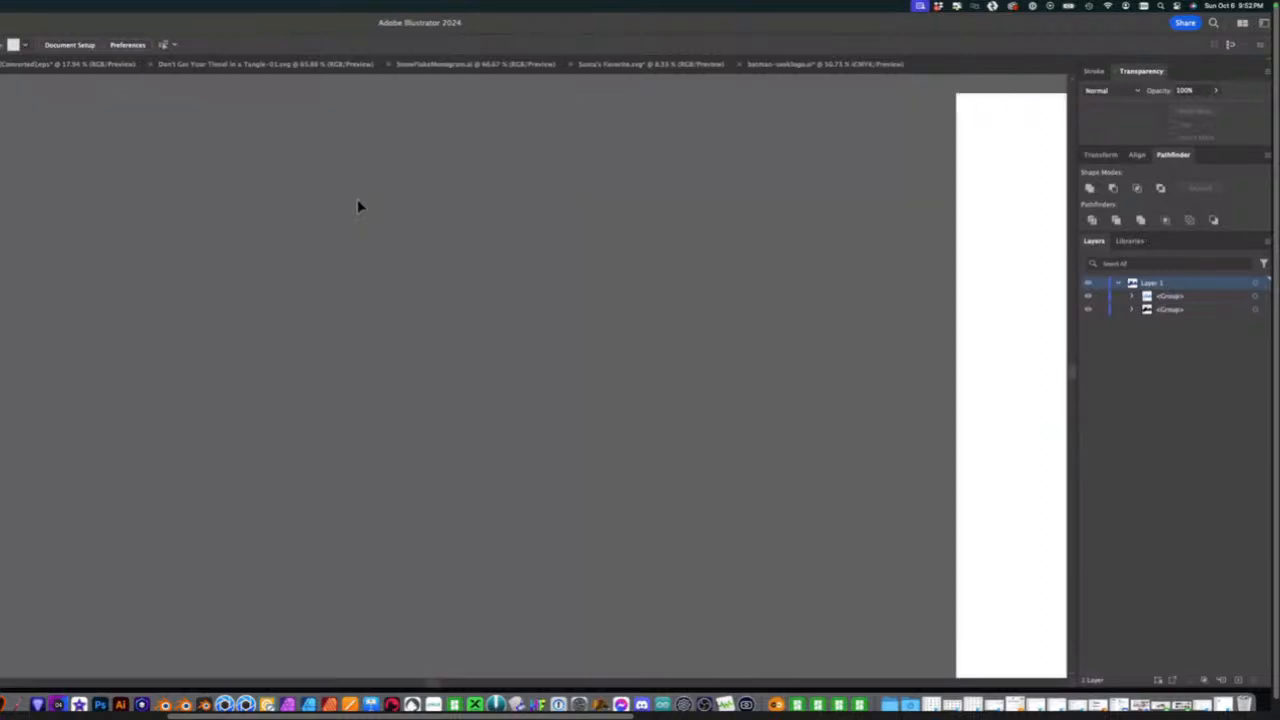
pyautogui.hscroll(-10, 359, 205)
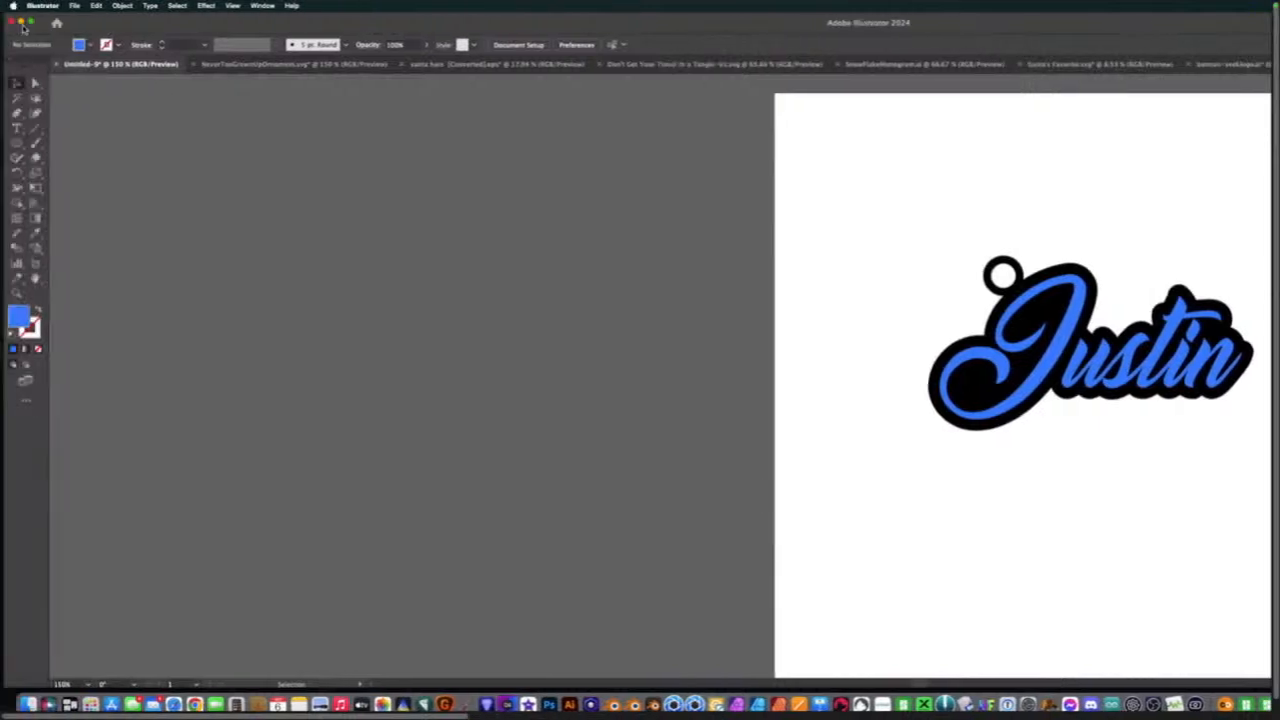
pyautogui.click(22, 22)
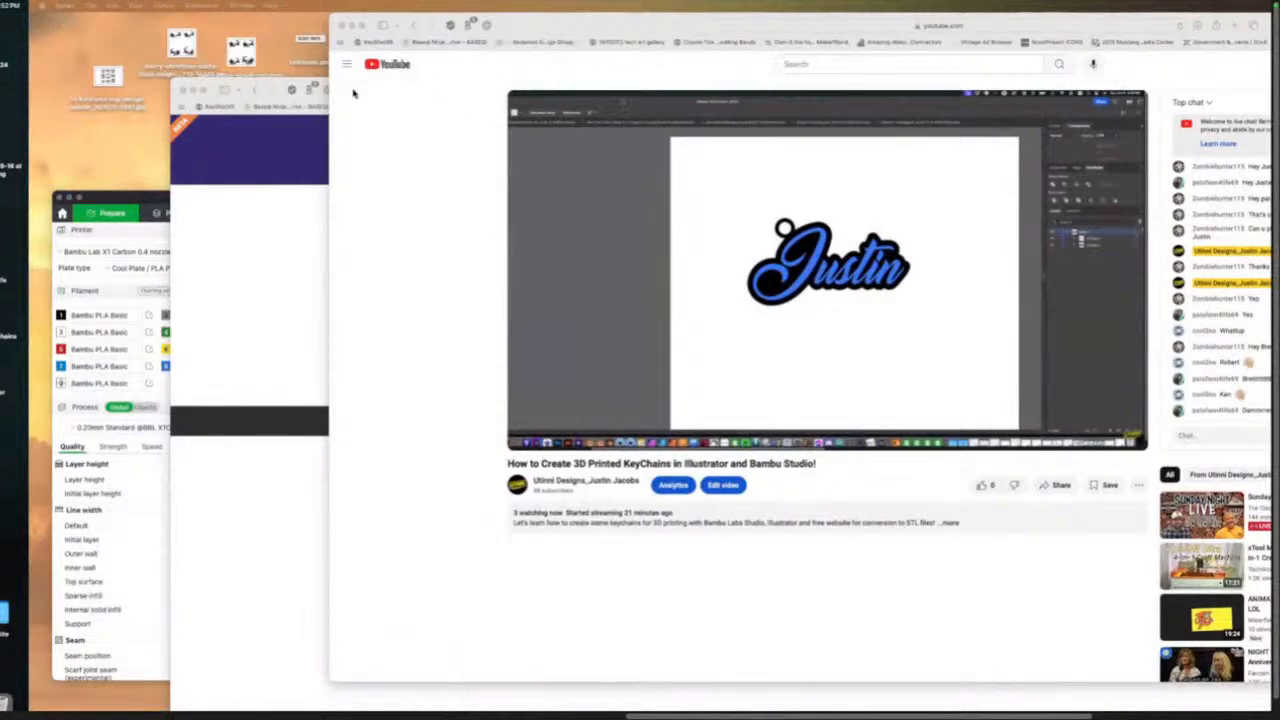
pyautogui.click(255, 230)
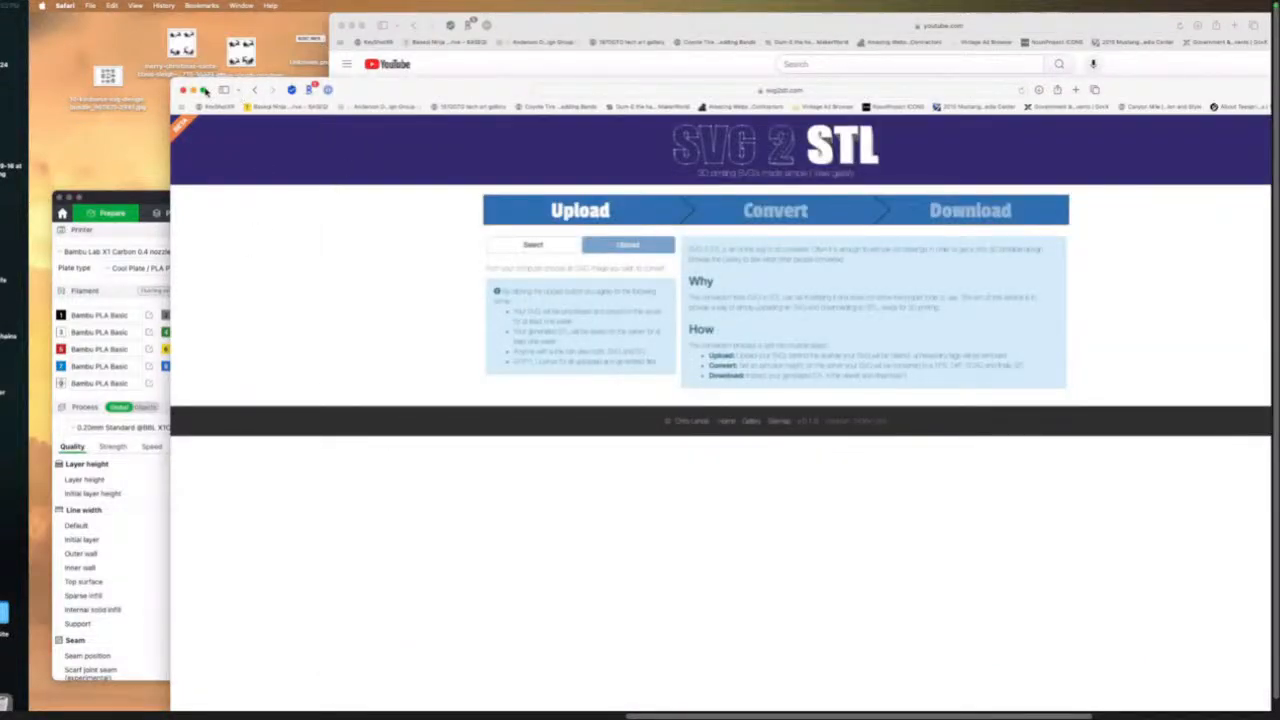
pyautogui.click(203, 90)
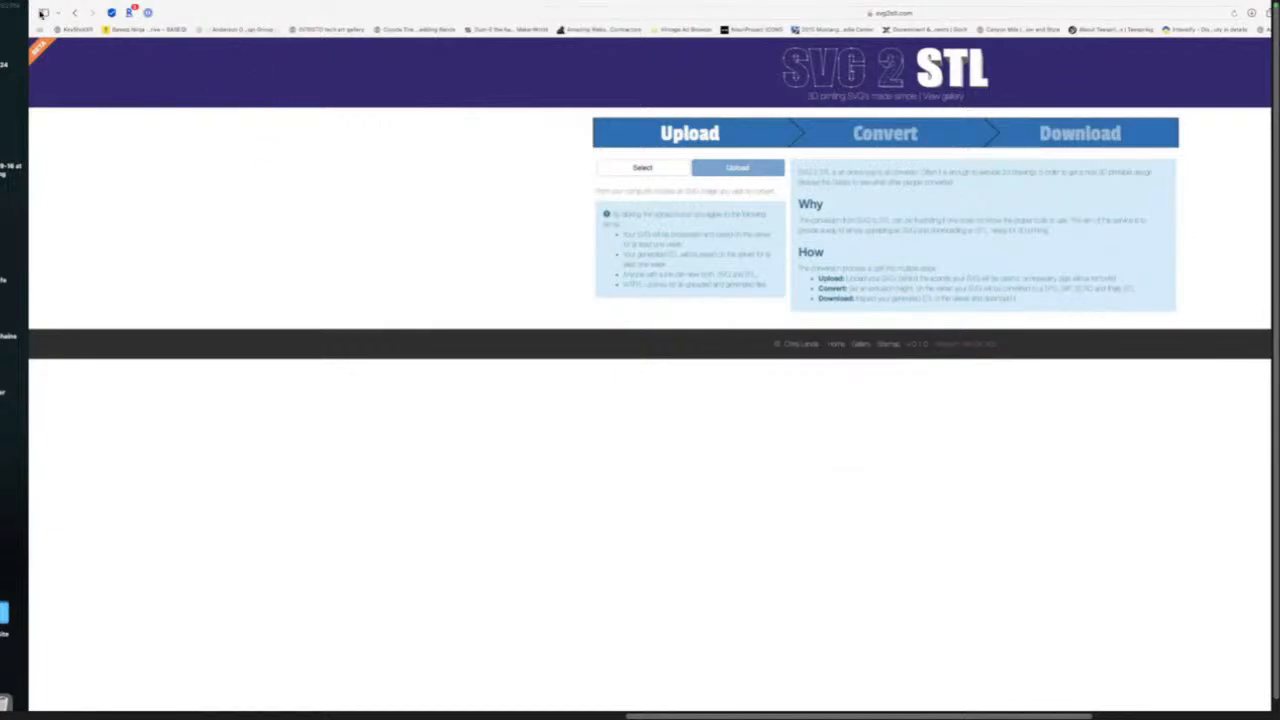
# Leave the remote session's full-screen view to minimize the RPM3D2024 Finder window, and return the session to full screen.
pyautogui.moveTo(48, 5)
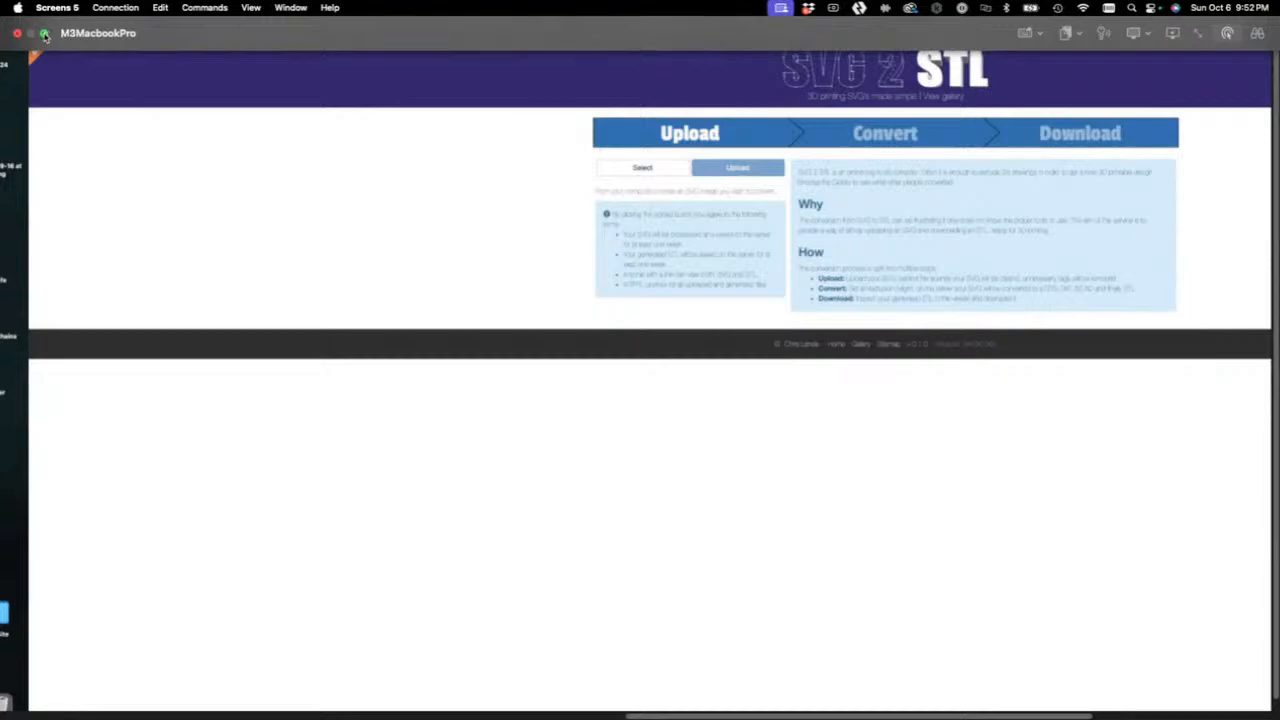
pyautogui.click(44, 34)
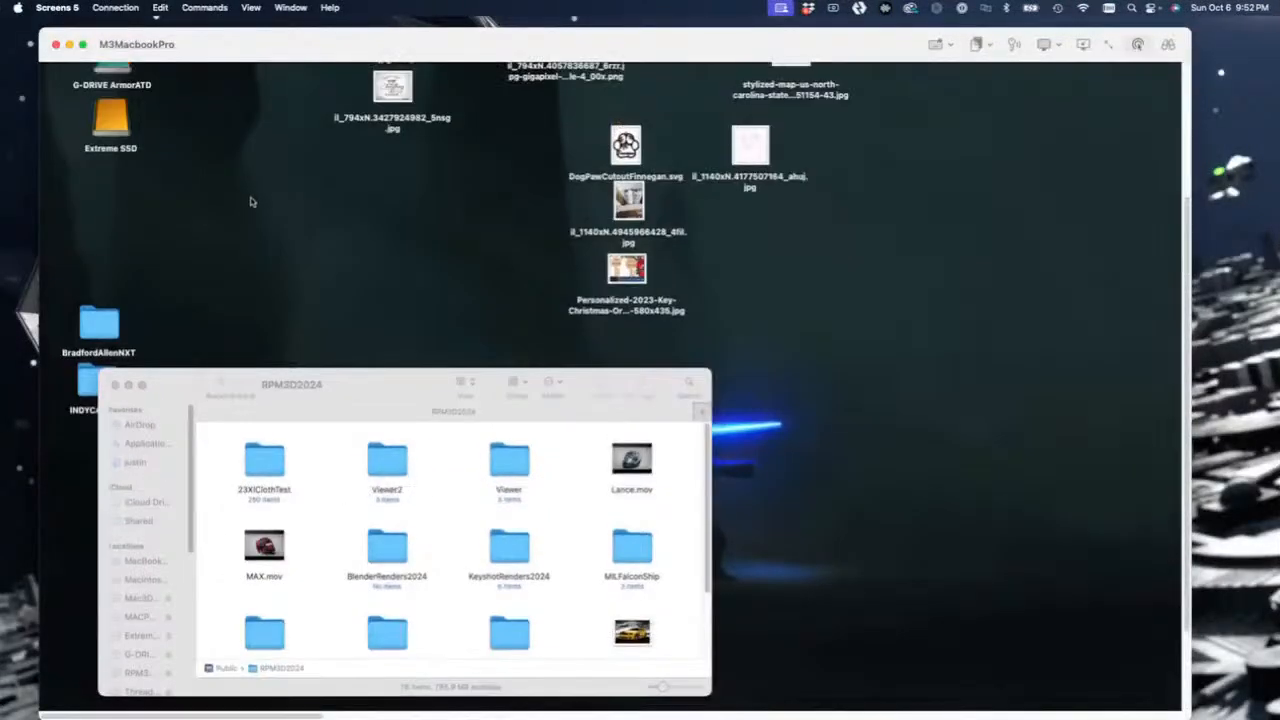
pyautogui.click(128, 386)
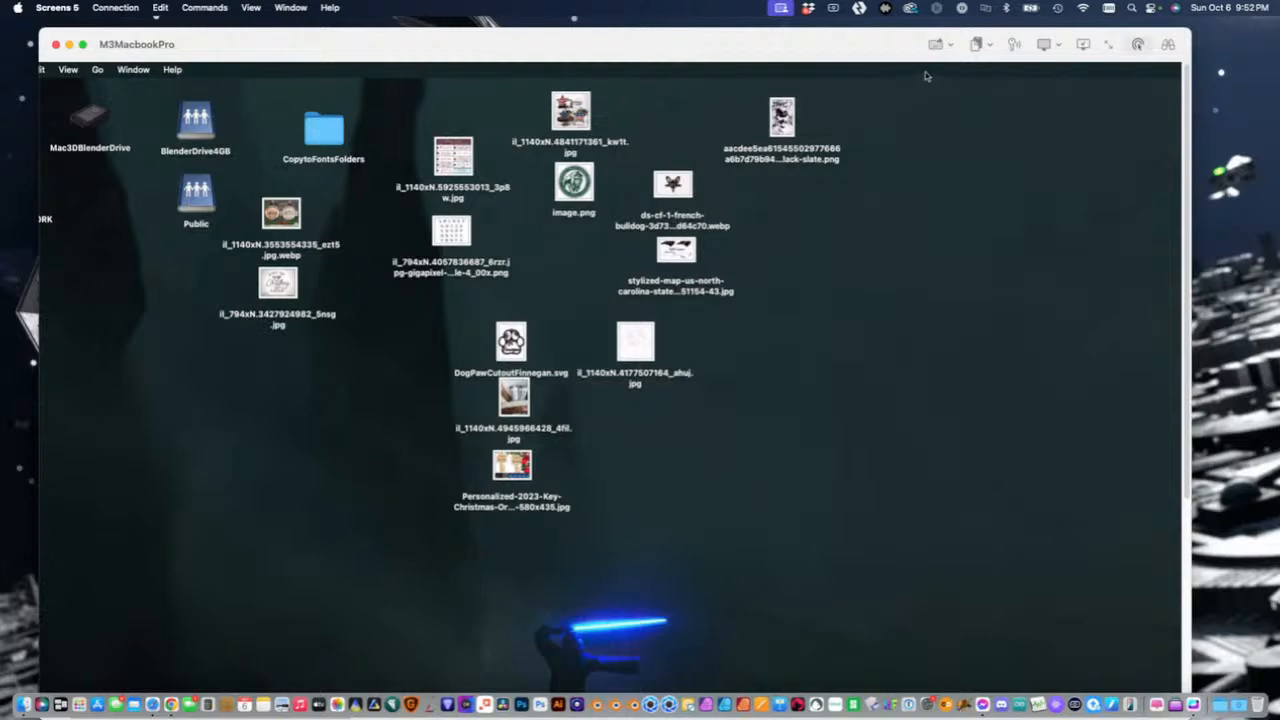
pyautogui.moveTo(213, 46)
pyautogui.mouseDown()
pyautogui.moveTo(689, 79)
pyautogui.moveTo(420, 690)
pyautogui.moveTo(172, 545)
pyautogui.moveTo(169, 555)
pyautogui.moveTo(182, 596)
pyautogui.moveTo(274, 227)
pyautogui.moveTo(223, 127)
pyautogui.moveTo(224, 46)
pyautogui.mouseUp()
pyautogui.click(92, 36)
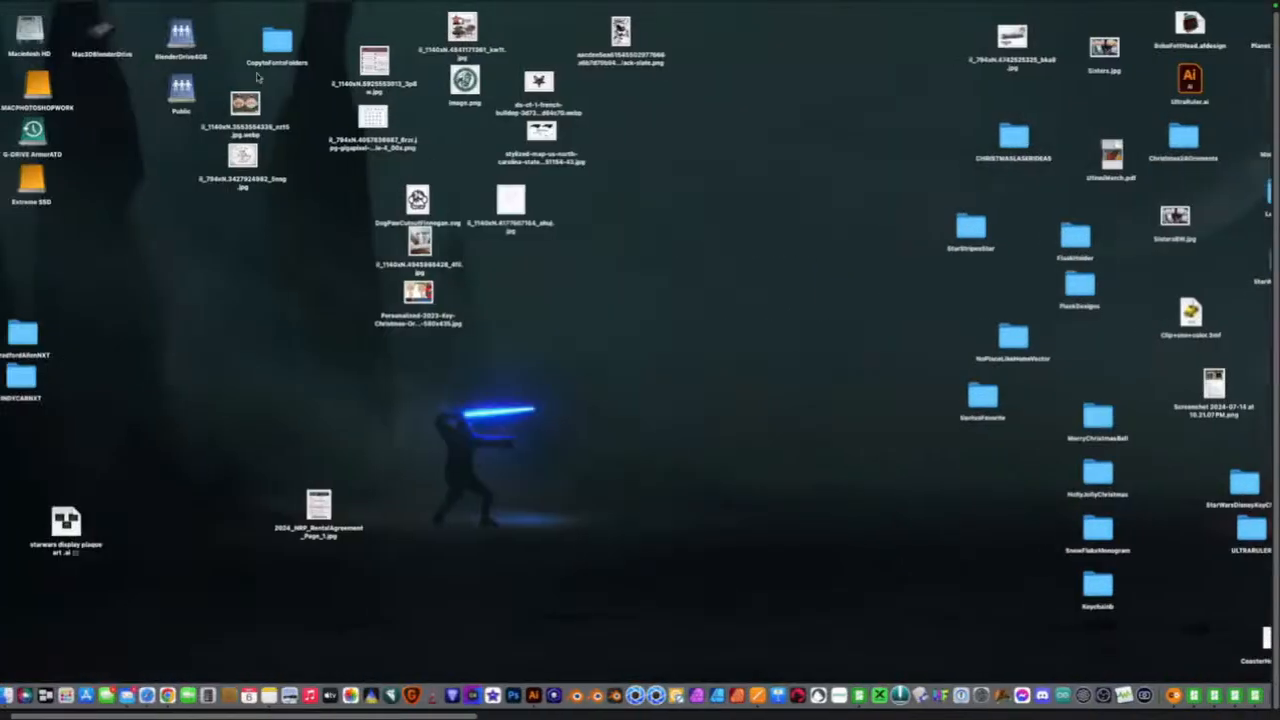
# Open the Keychainb folder from the Desktop folder on Macintosh HD in Finder and make its window full screen.
pyautogui.doubleClick(31, 42)
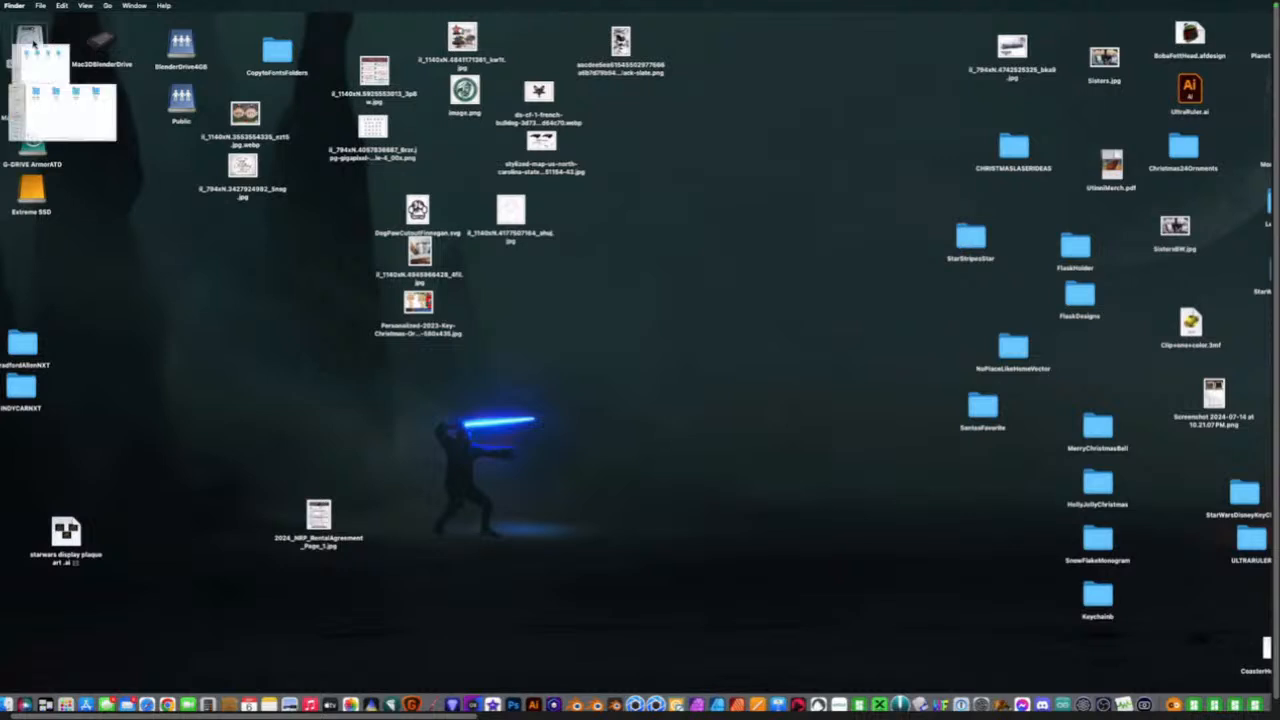
pyautogui.click(33, 359)
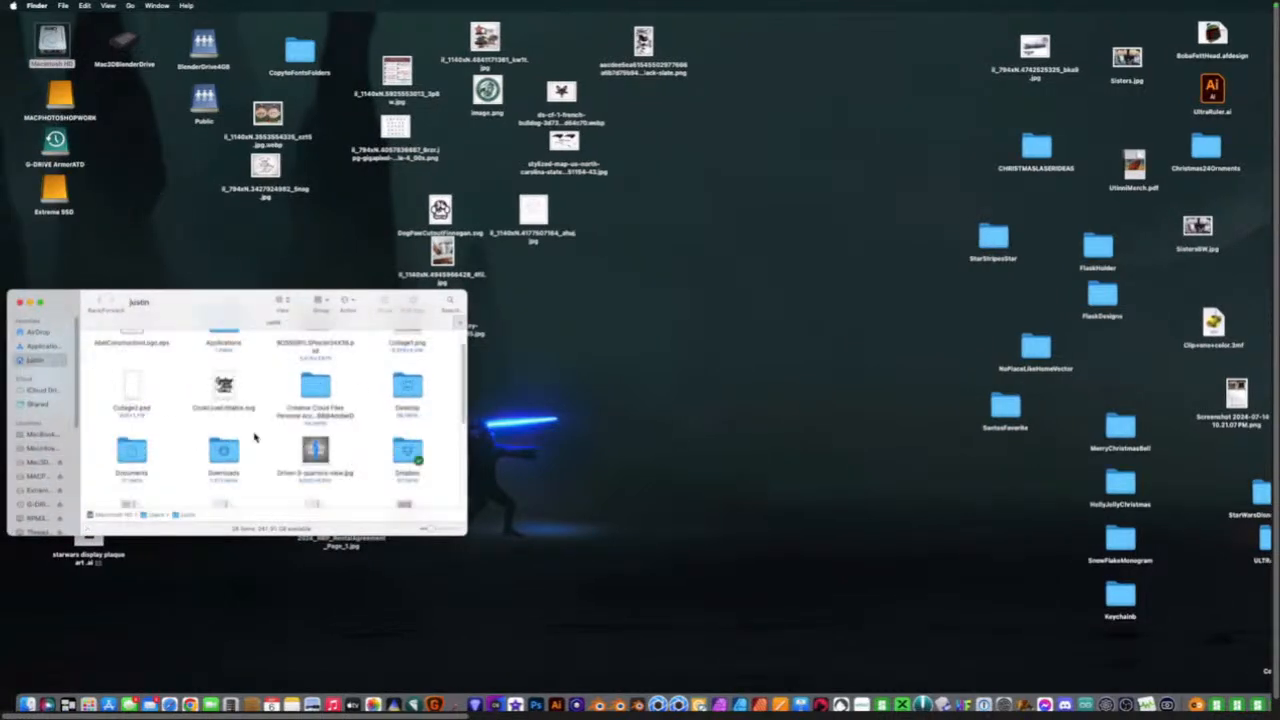
pyautogui.doubleClick(395, 390)
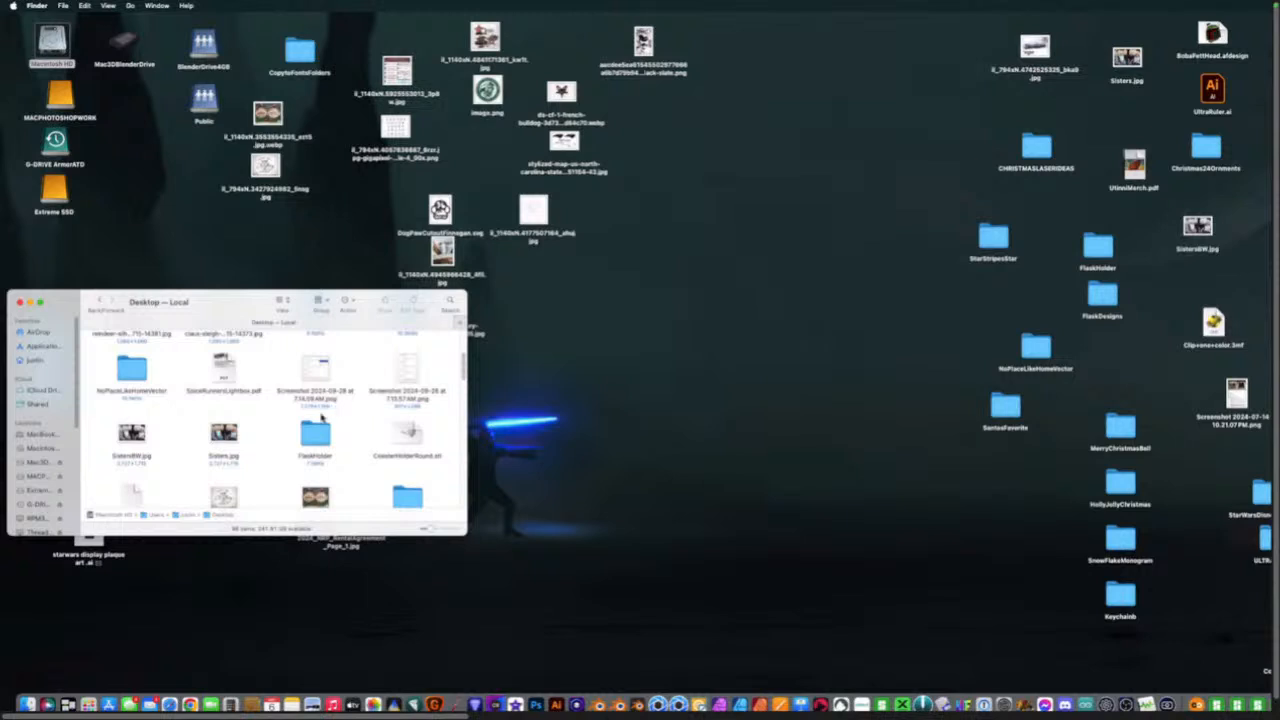
pyautogui.click(316, 433)
pyautogui.press('k')
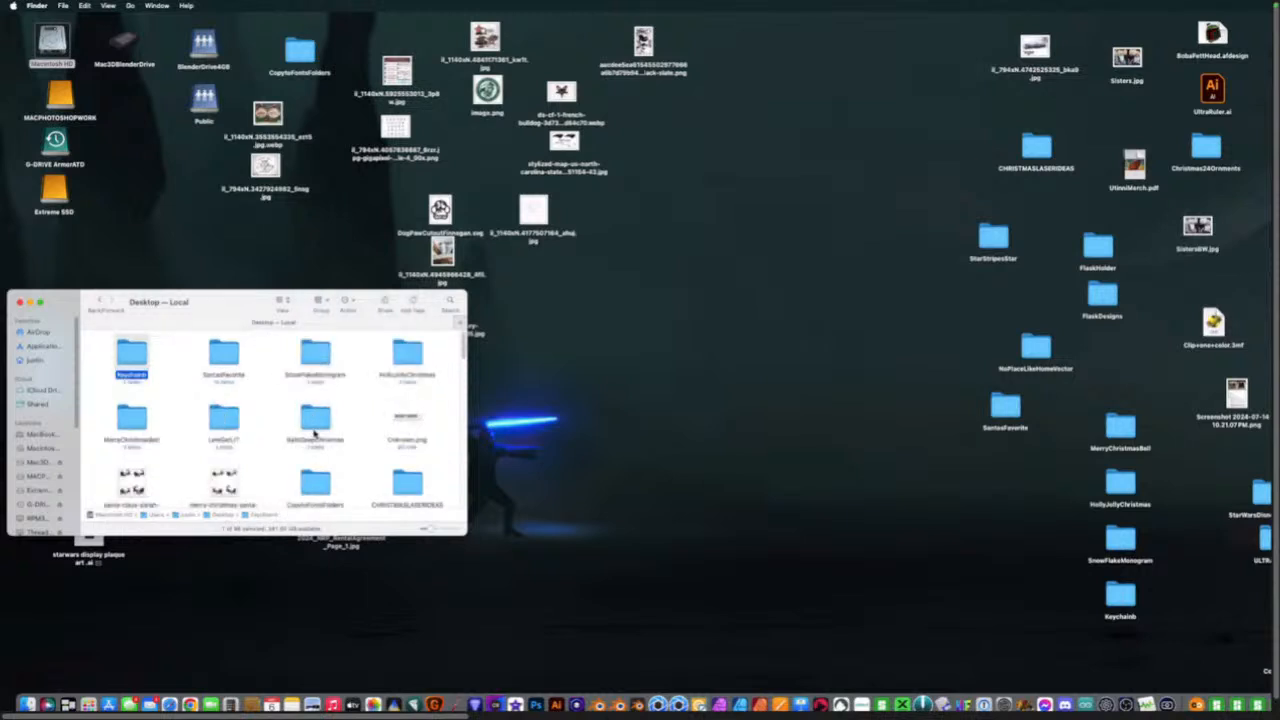
pyautogui.doubleClick(129, 355)
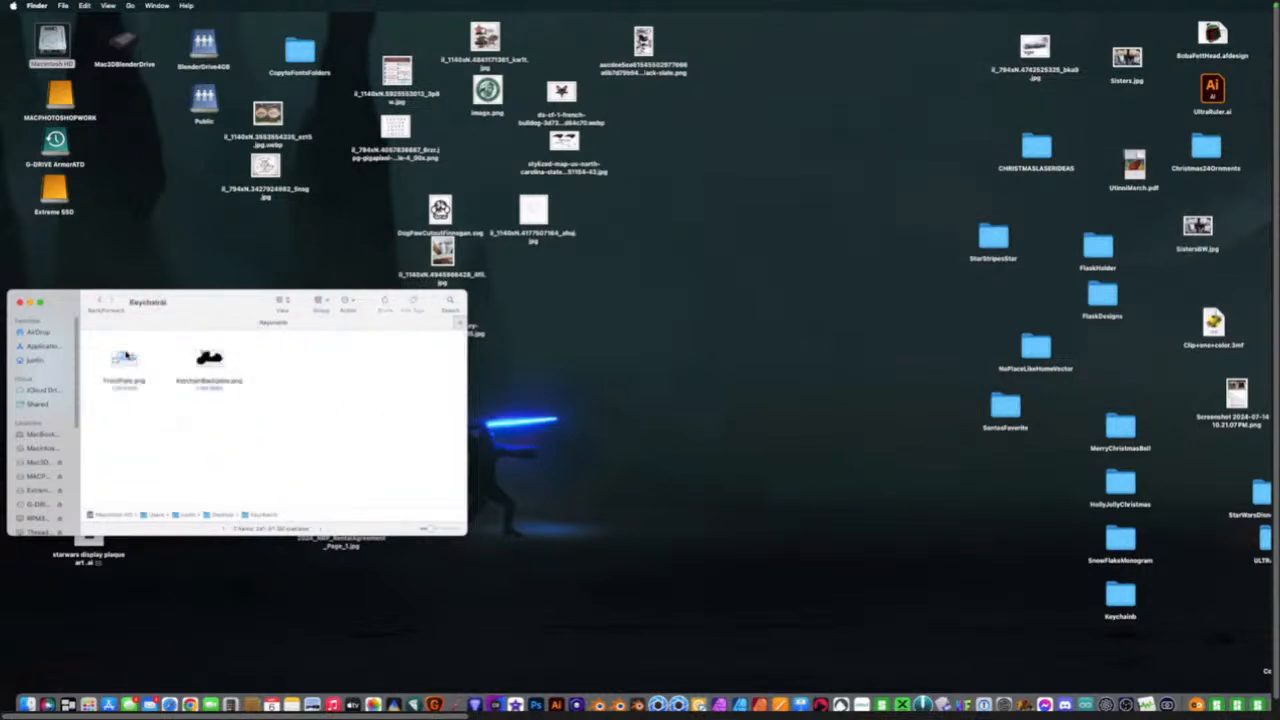
pyautogui.moveTo(186, 316); pyautogui.dragTo(919, 310)
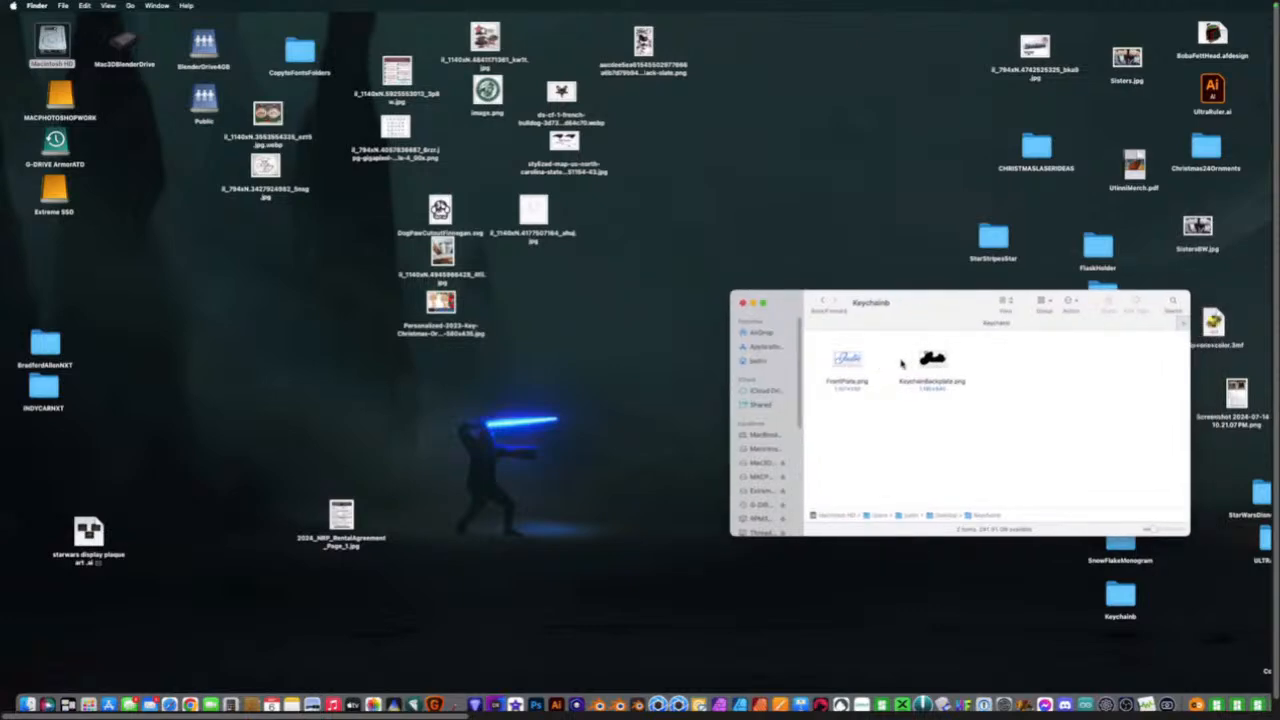
pyautogui.click(763, 303)
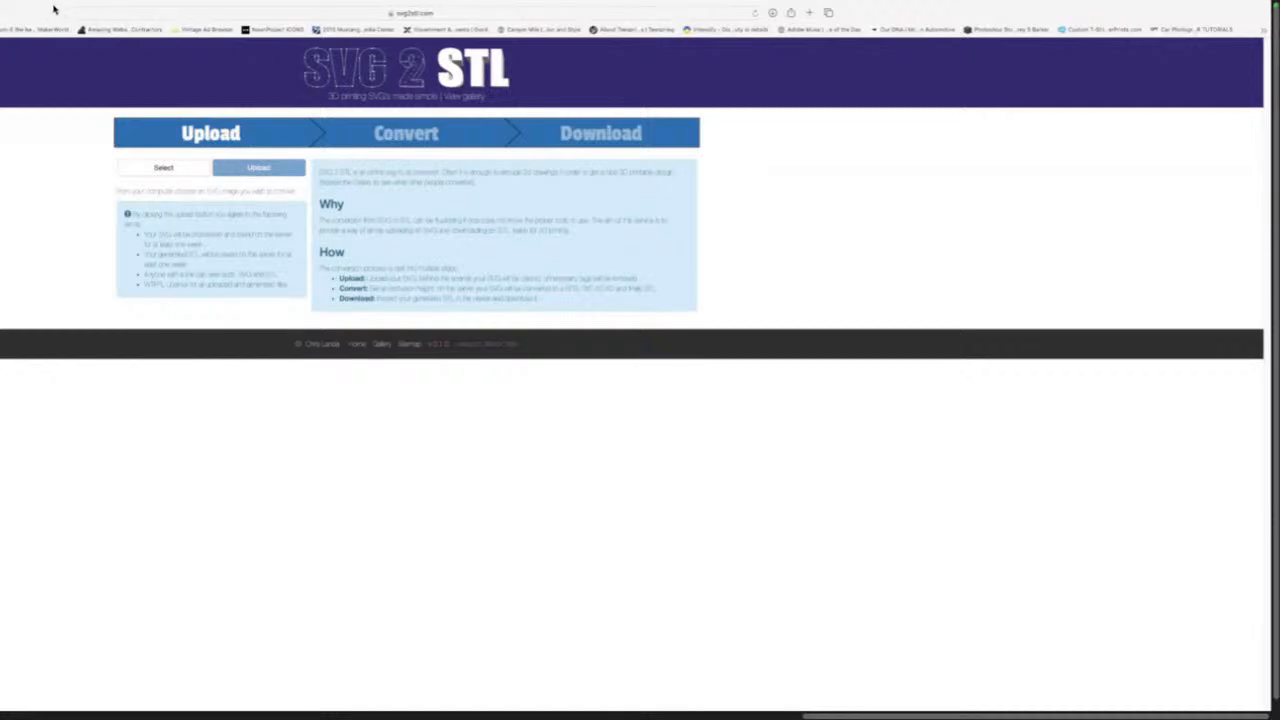
# On the SVG 2 STL website, choose KeychainBackplate.png from the Keychainb folder as the file to upload.
pyautogui.click(190, 170)
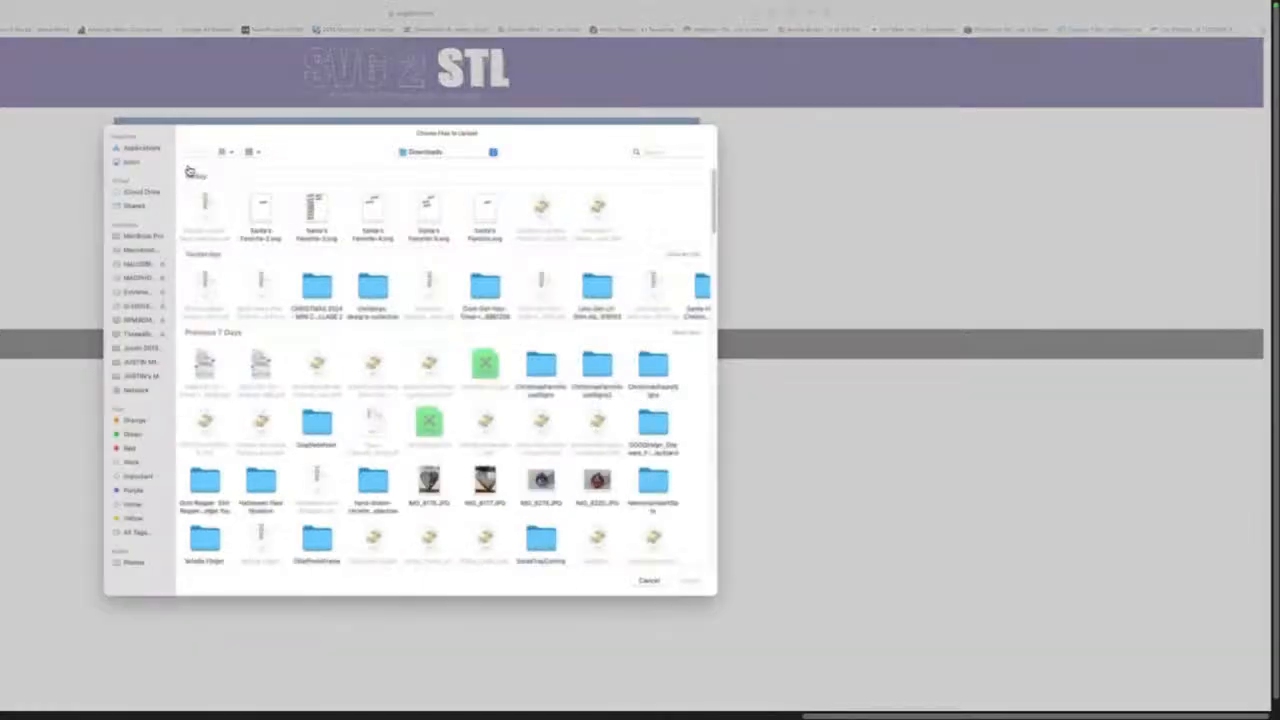
pyautogui.click(434, 153)
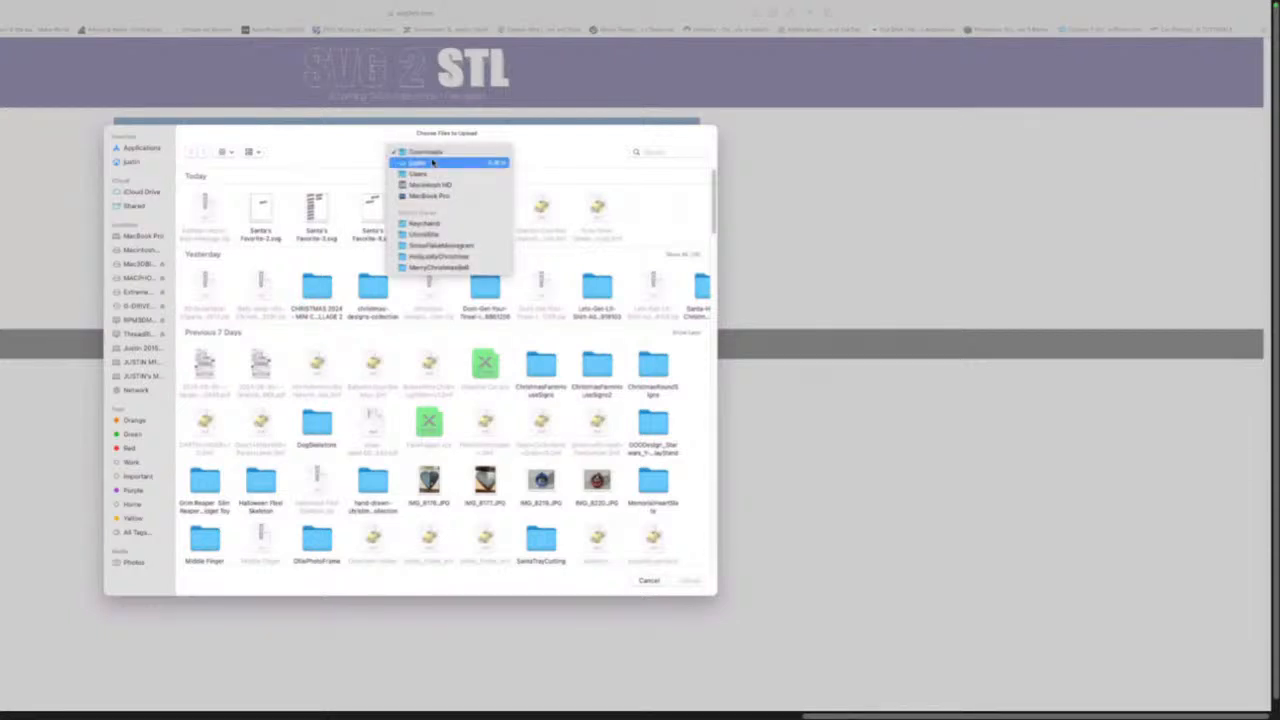
pyautogui.click(428, 223)
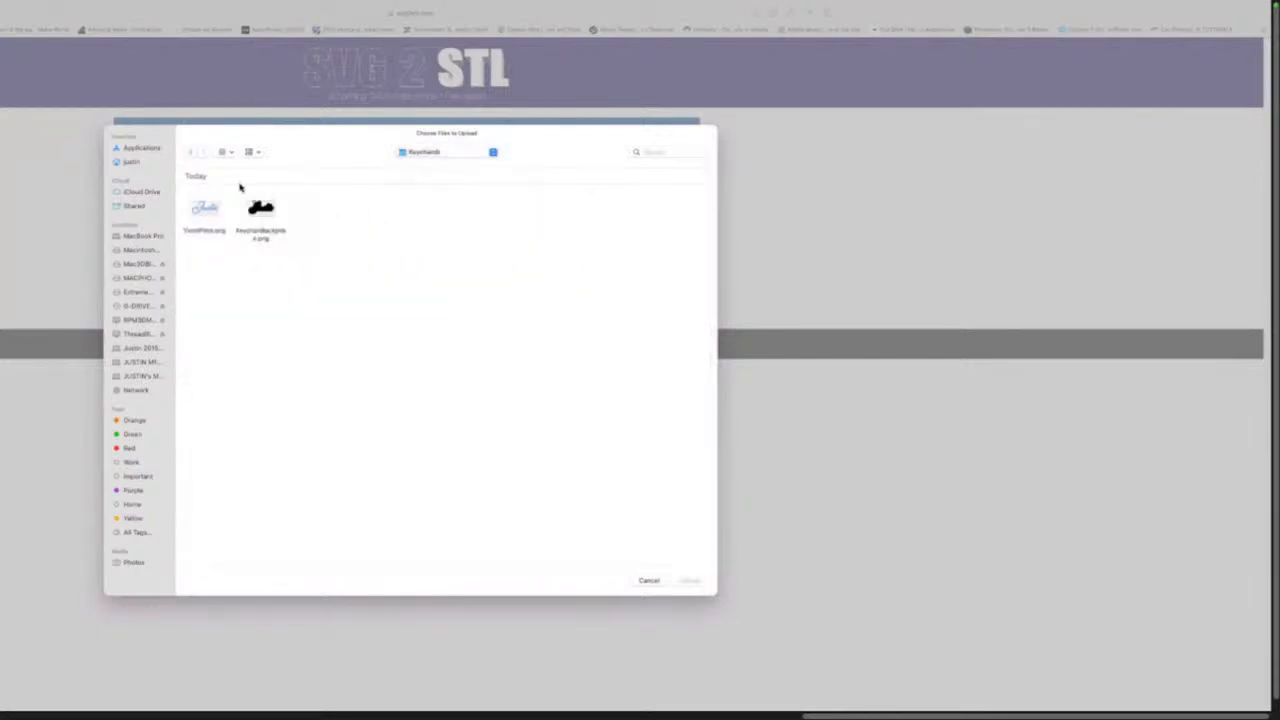
pyautogui.click(213, 209)
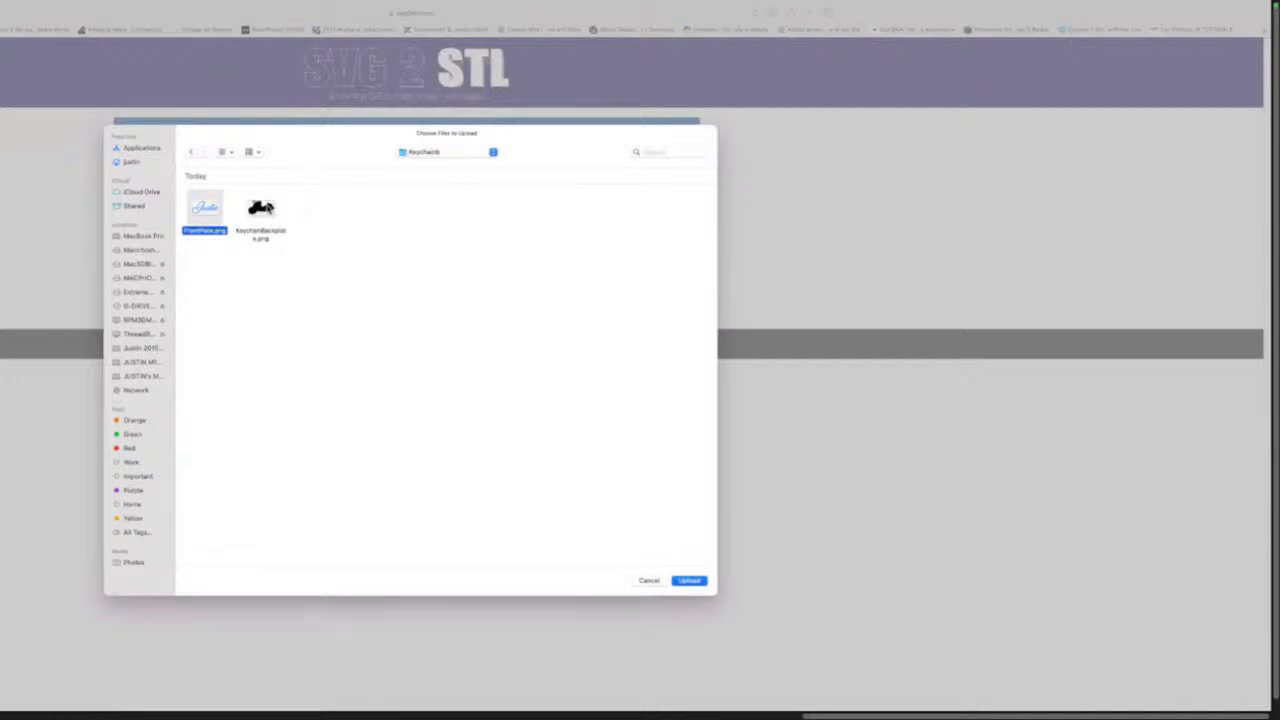
pyautogui.click(267, 209)
pyautogui.click(690, 581)
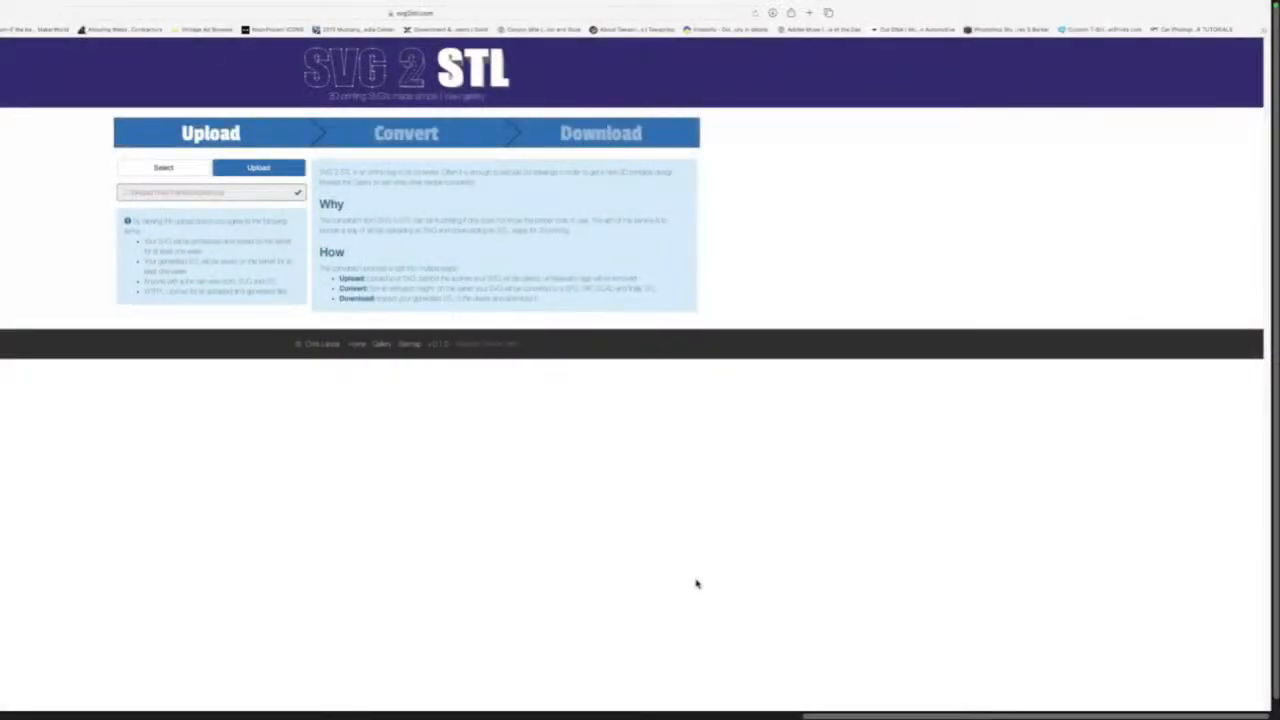
# Submit the chosen backplate image for conversion and download the resulting STL model.
pyautogui.click(257, 167)
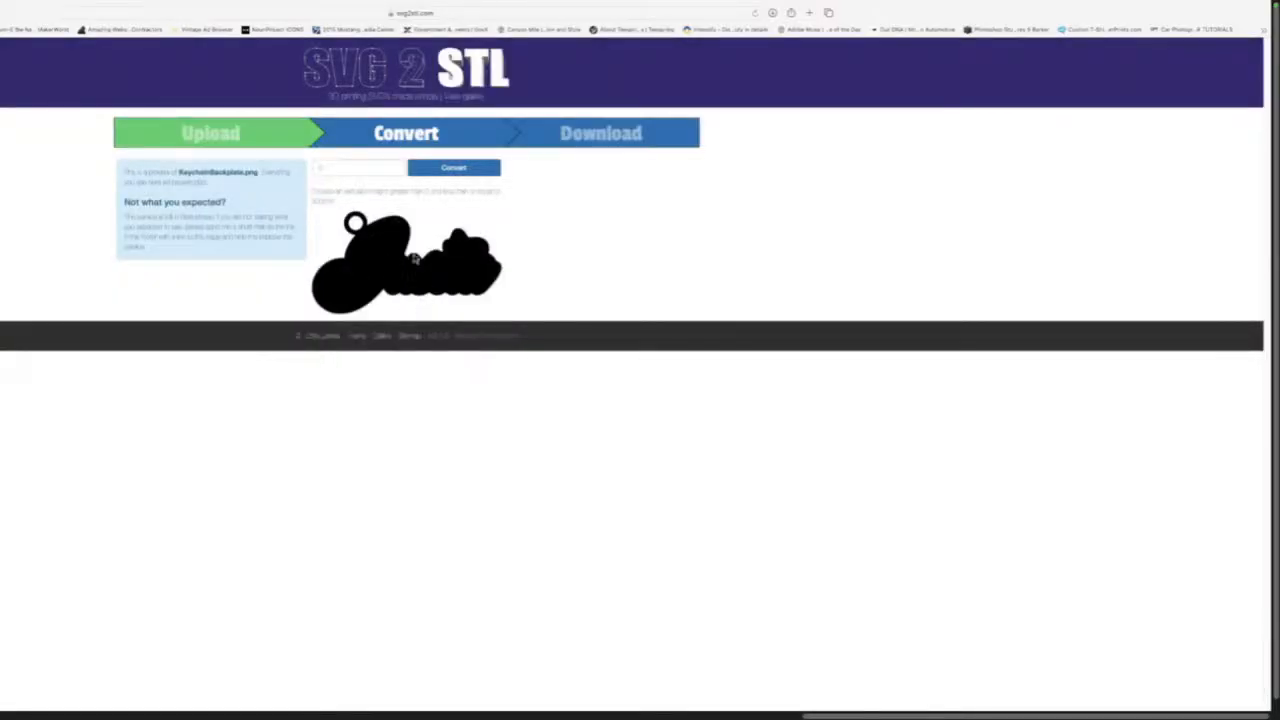
pyautogui.click(476, 175)
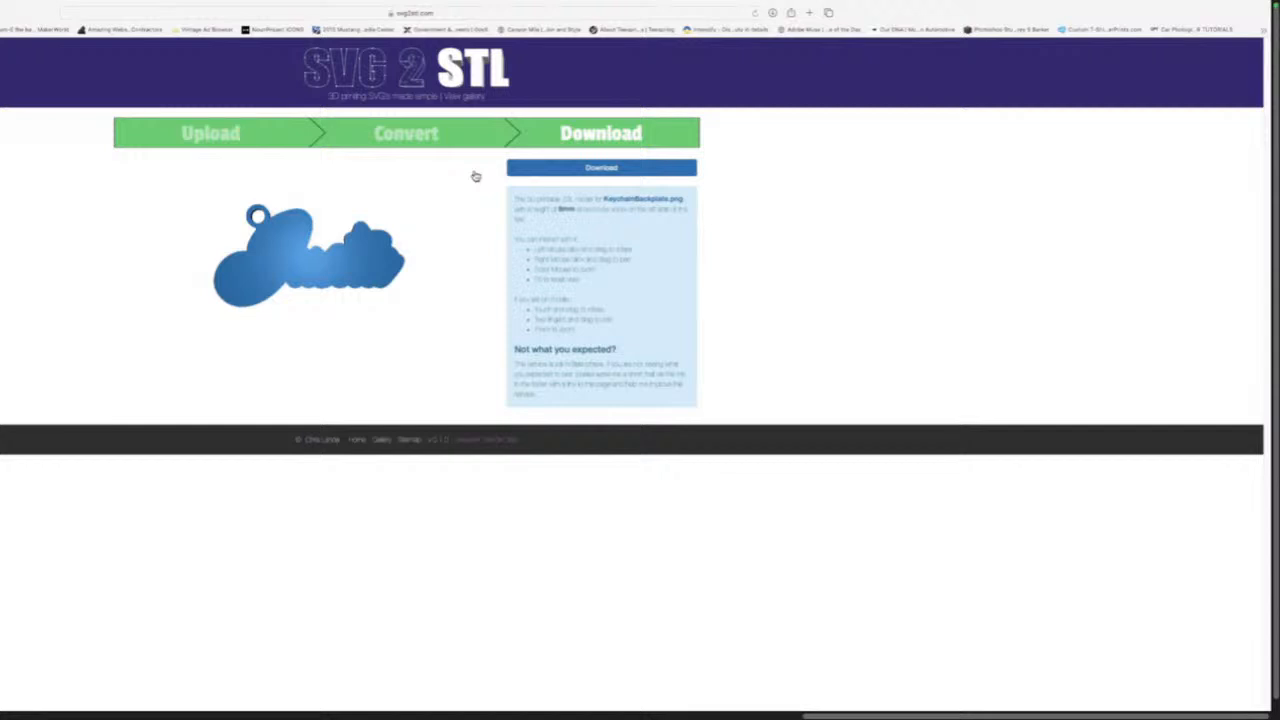
pyautogui.click(564, 170)
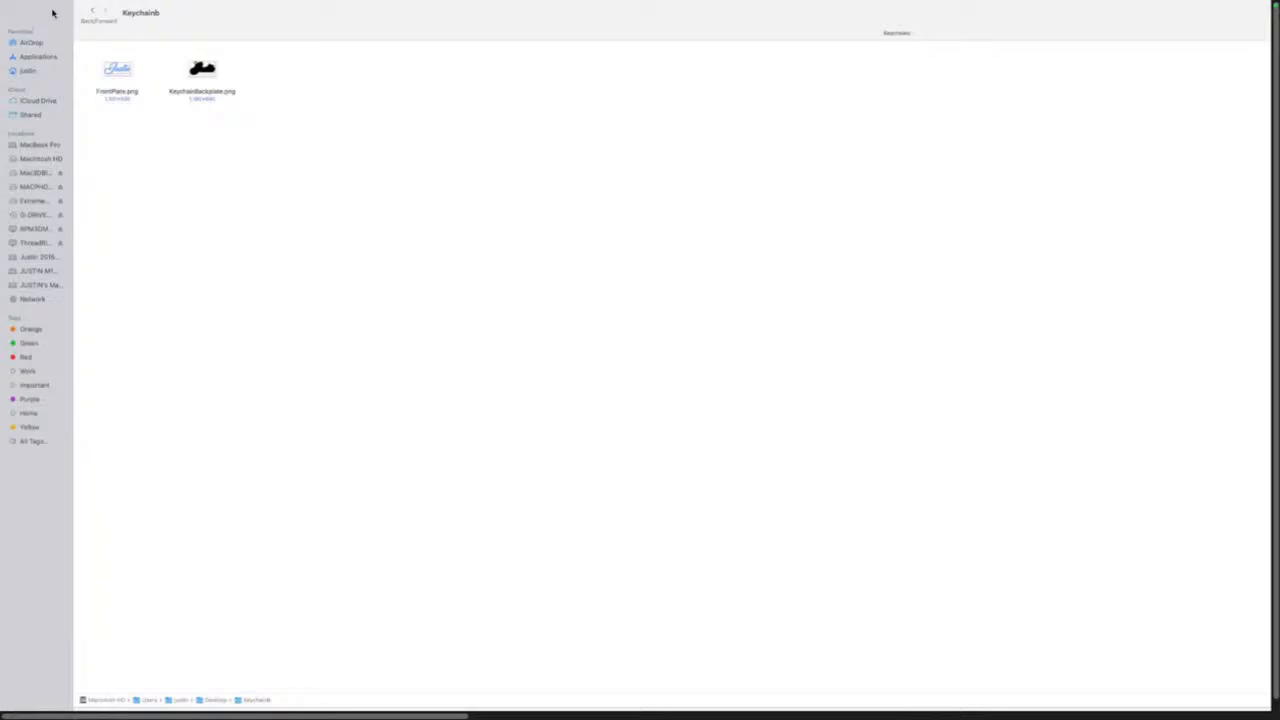
# Take the remote session out of full screen and close the Finder window of the Keychainb folder.
pyautogui.click(44, 33)
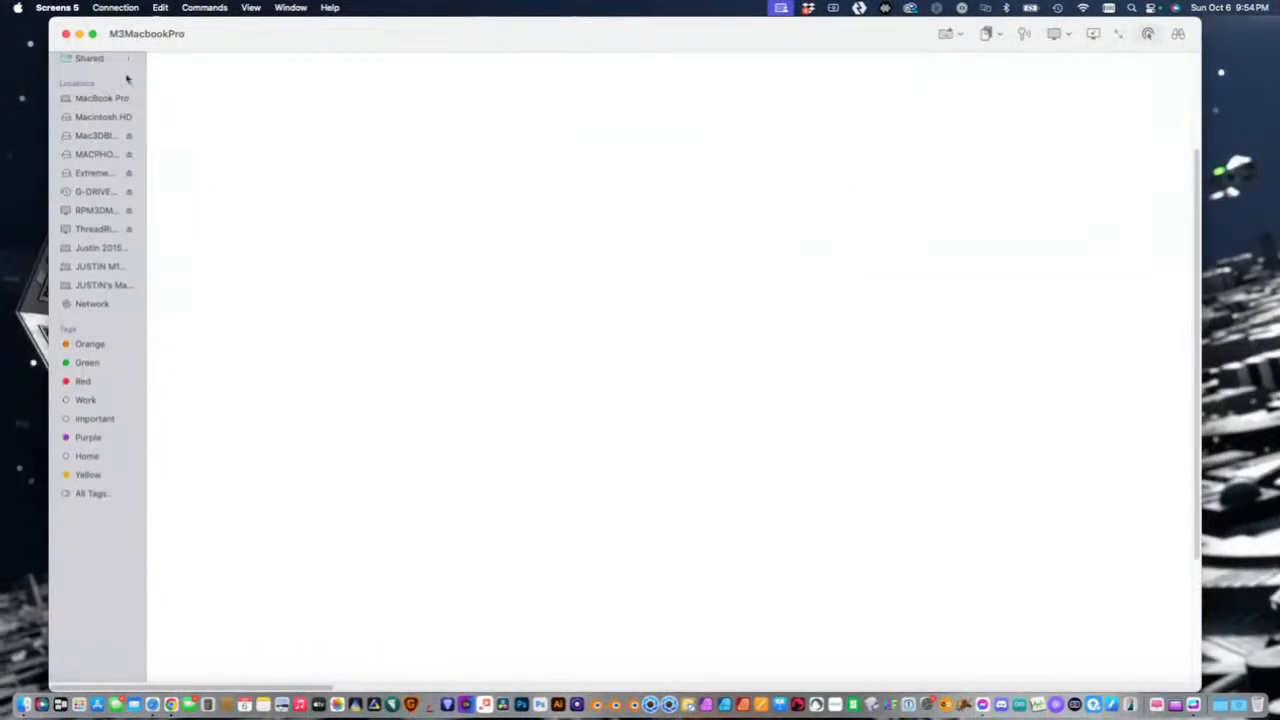
pyautogui.moveTo(129, 56)
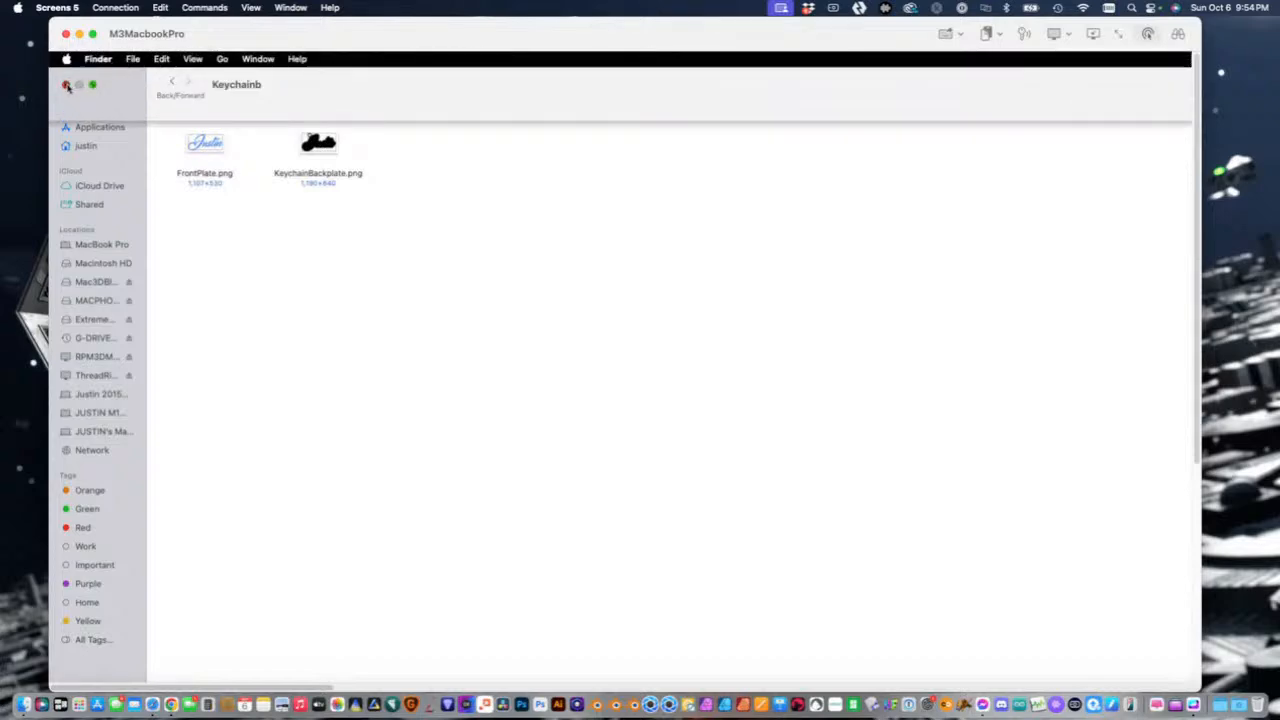
pyautogui.click(66, 86)
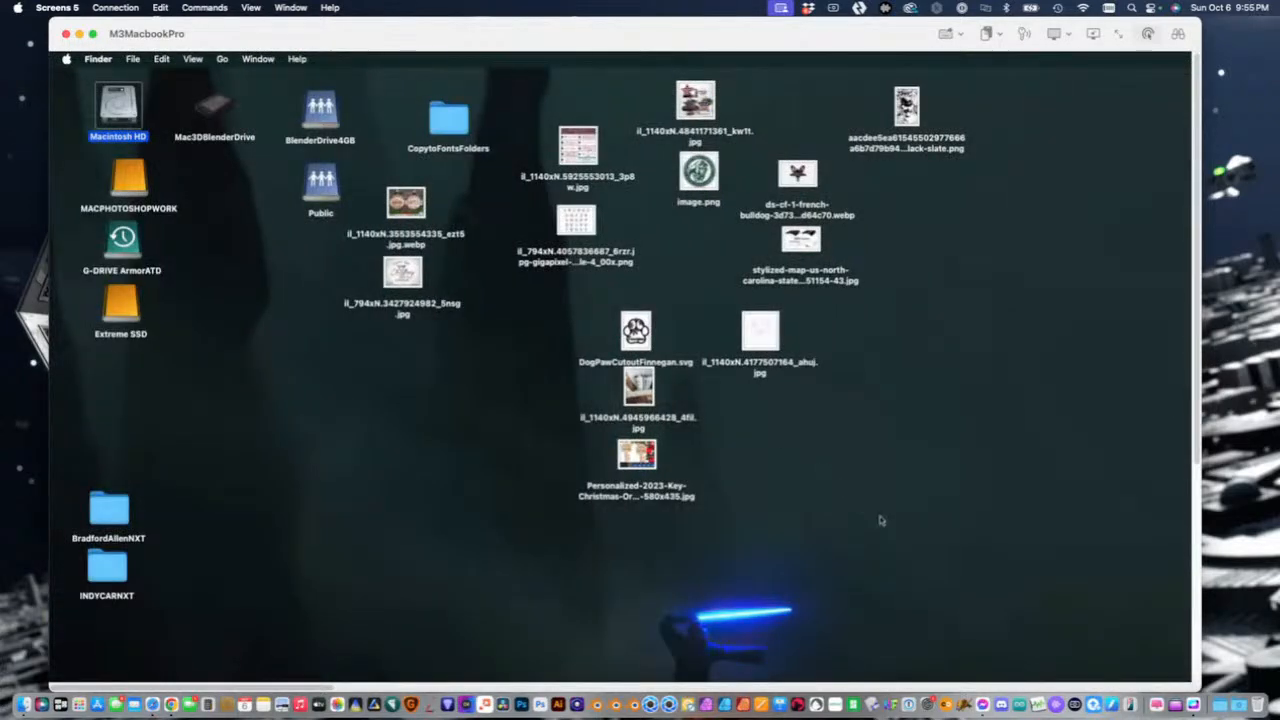
# Open the Downloads folder from the home folder on Macintosh HD in a repositioned Finder window.
pyautogui.doubleClick(114, 107)
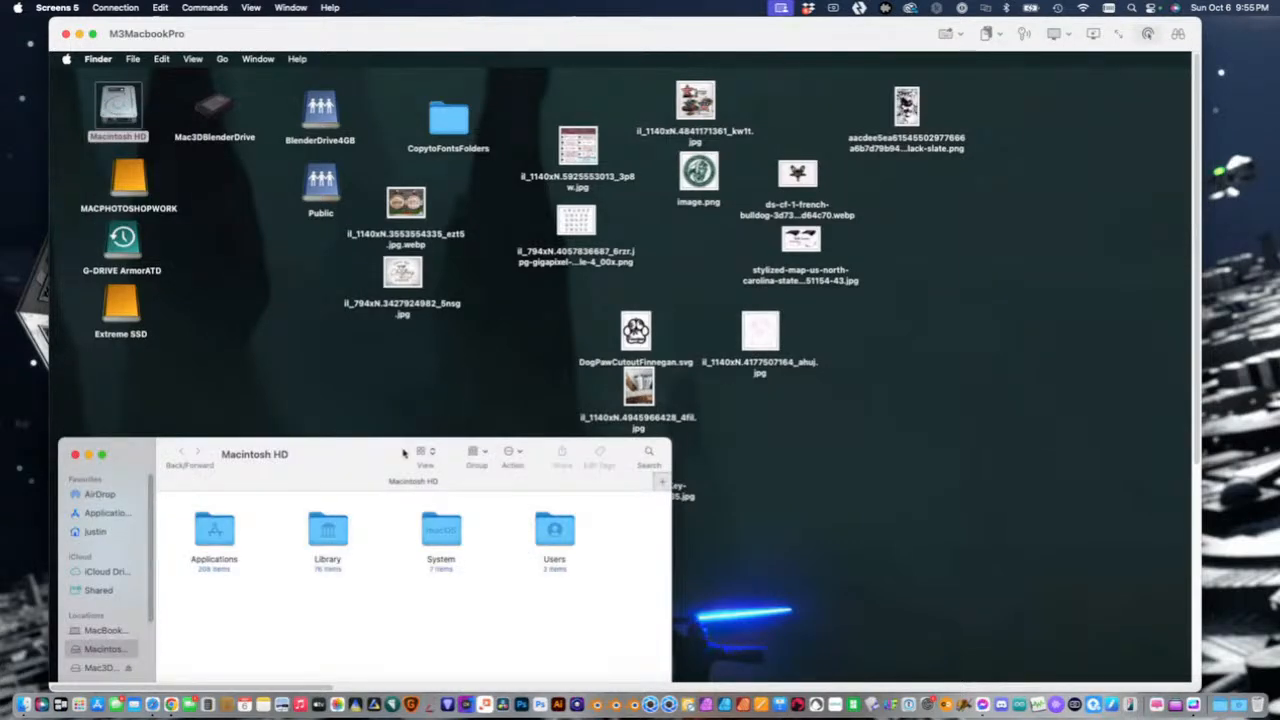
pyautogui.moveTo(367, 463); pyautogui.dragTo(475, 194)
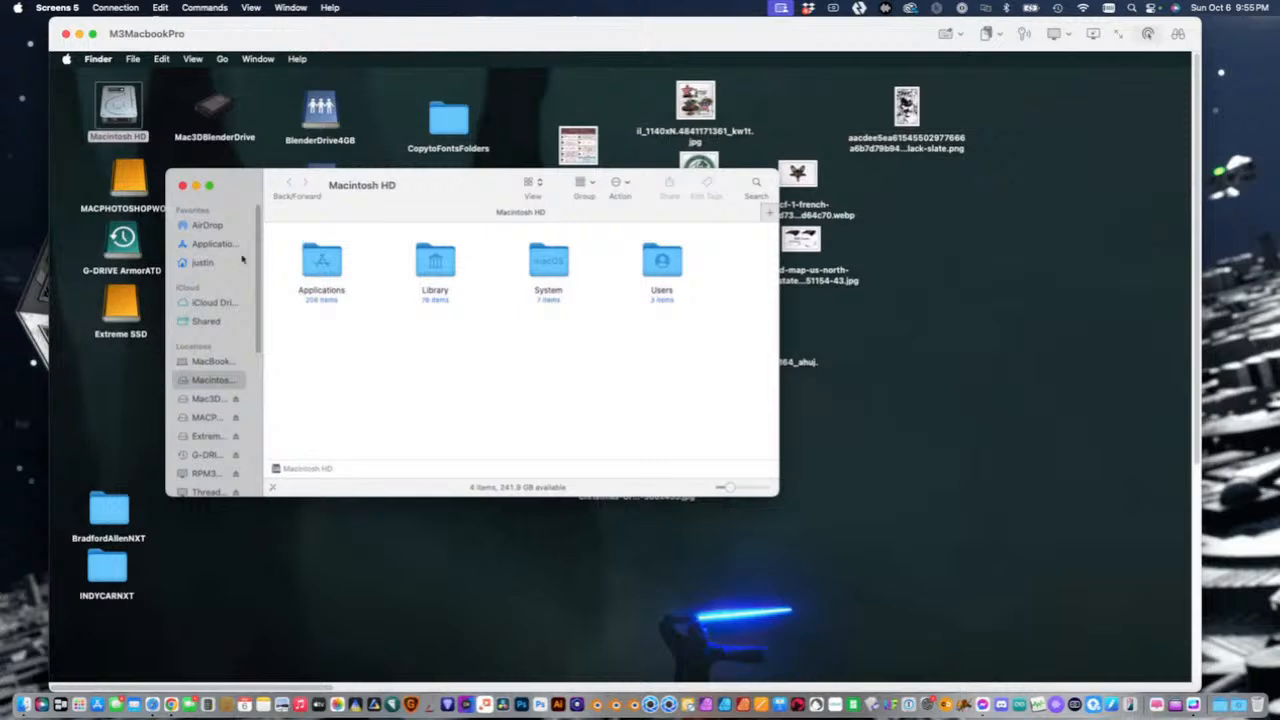
pyautogui.click(203, 262)
pyautogui.doubleClick(452, 382)
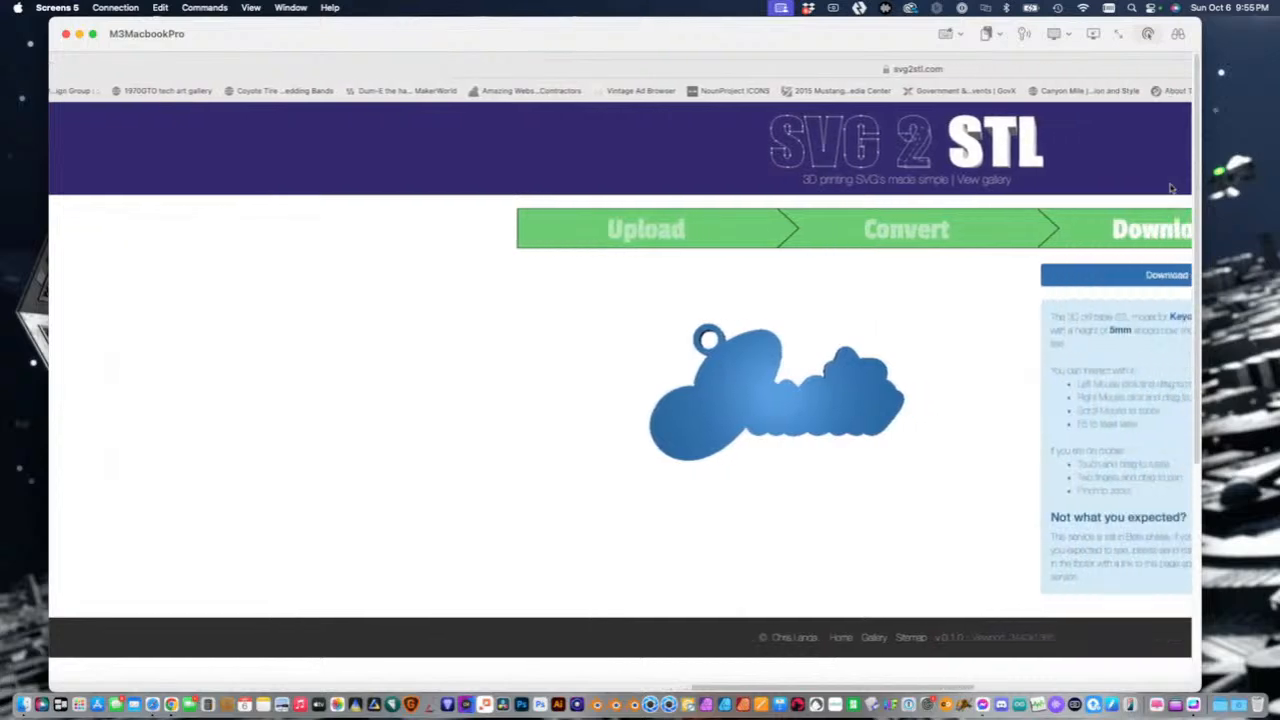
# Return to the SVG 2 STL start page and choose FrontPlate.png from the Keychainb folder as the file to upload.
pyautogui.click(748, 155)
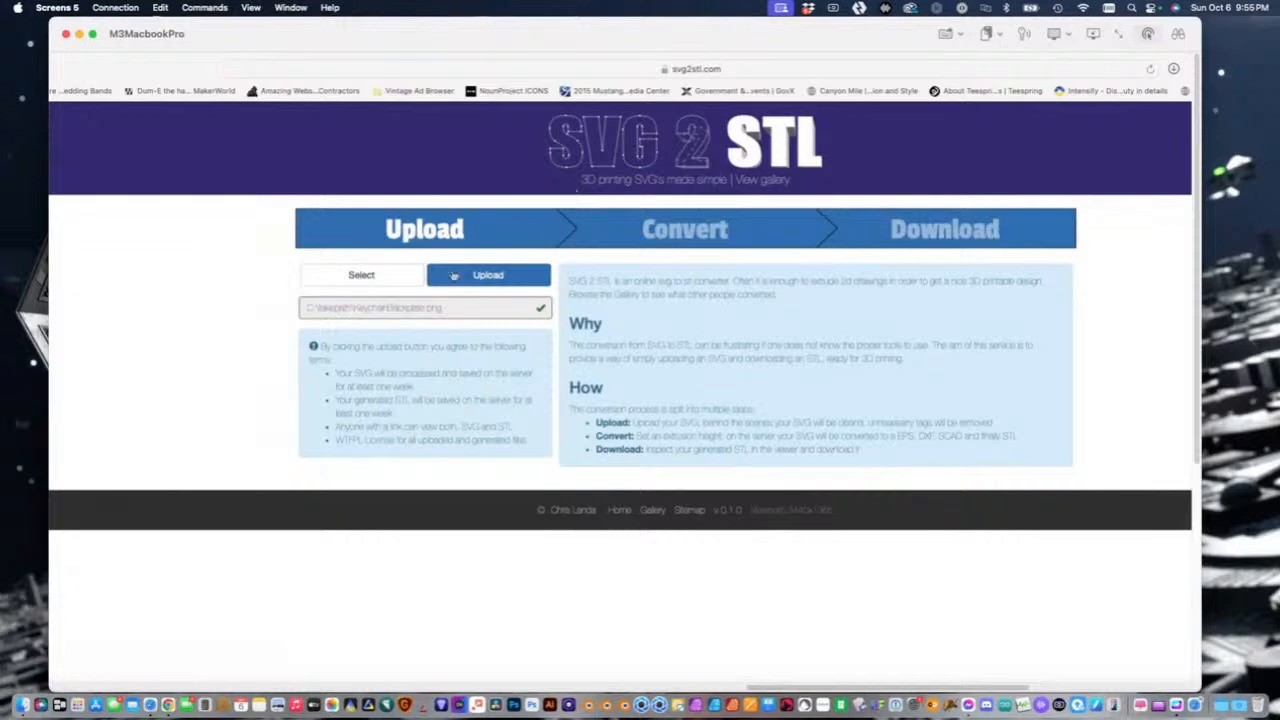
pyautogui.click(400, 275)
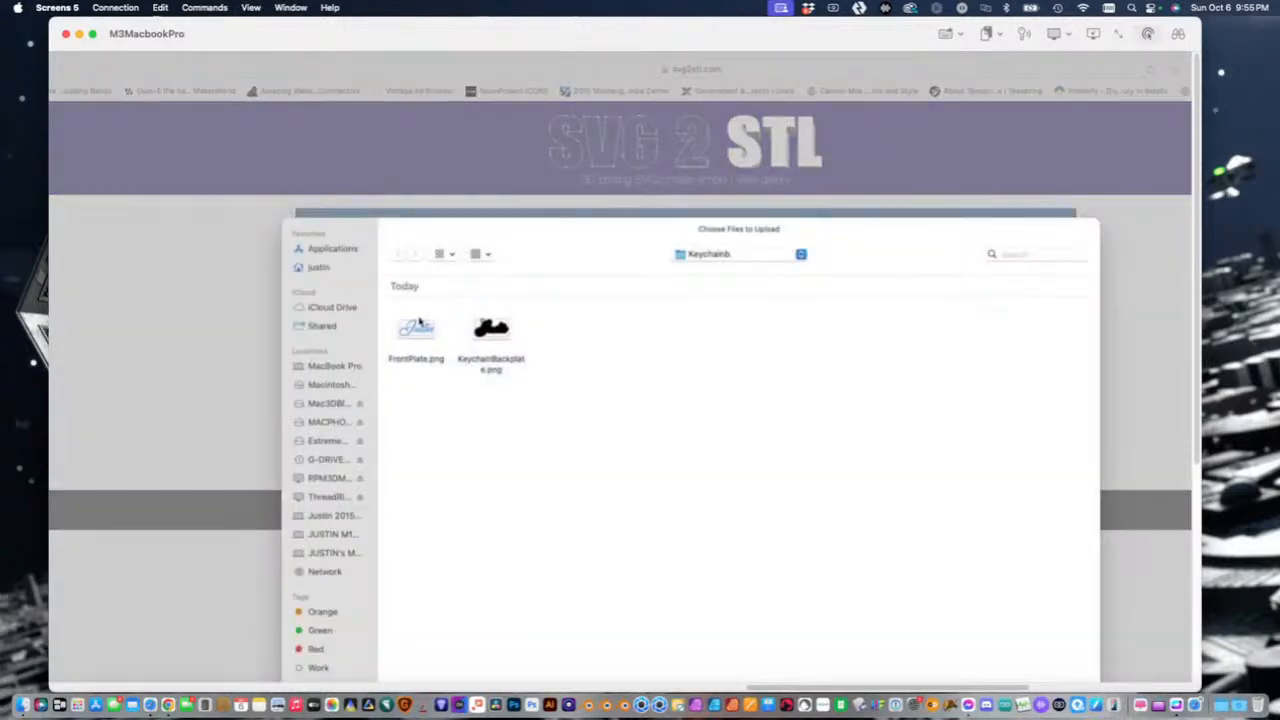
pyautogui.click(419, 321)
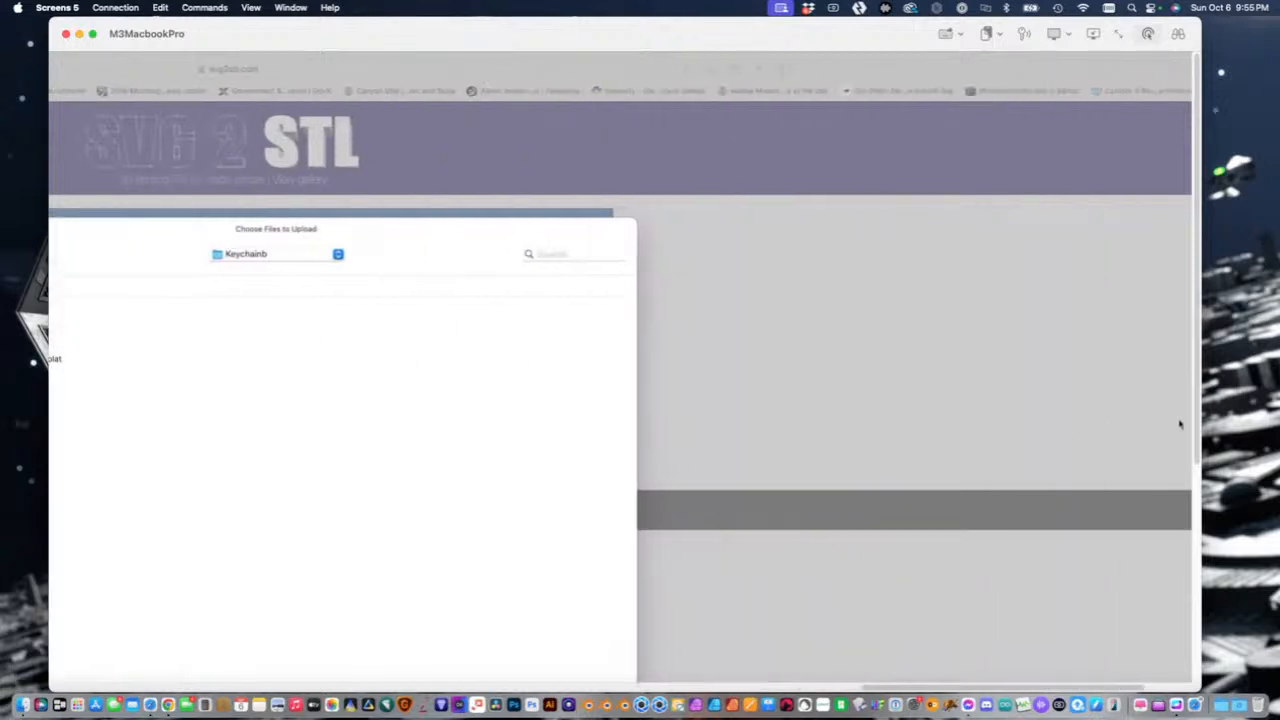
pyautogui.moveTo(1196, 445); pyautogui.dragTo(1184, 590)
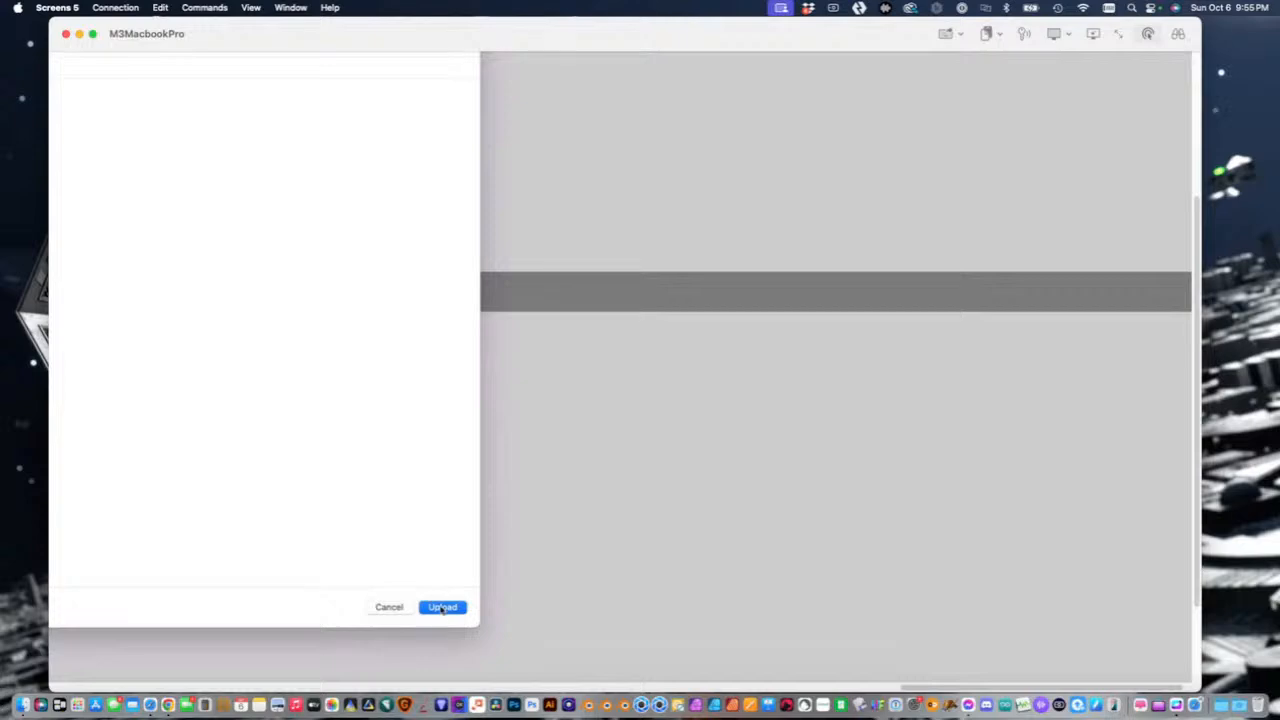
pyautogui.click(442, 608)
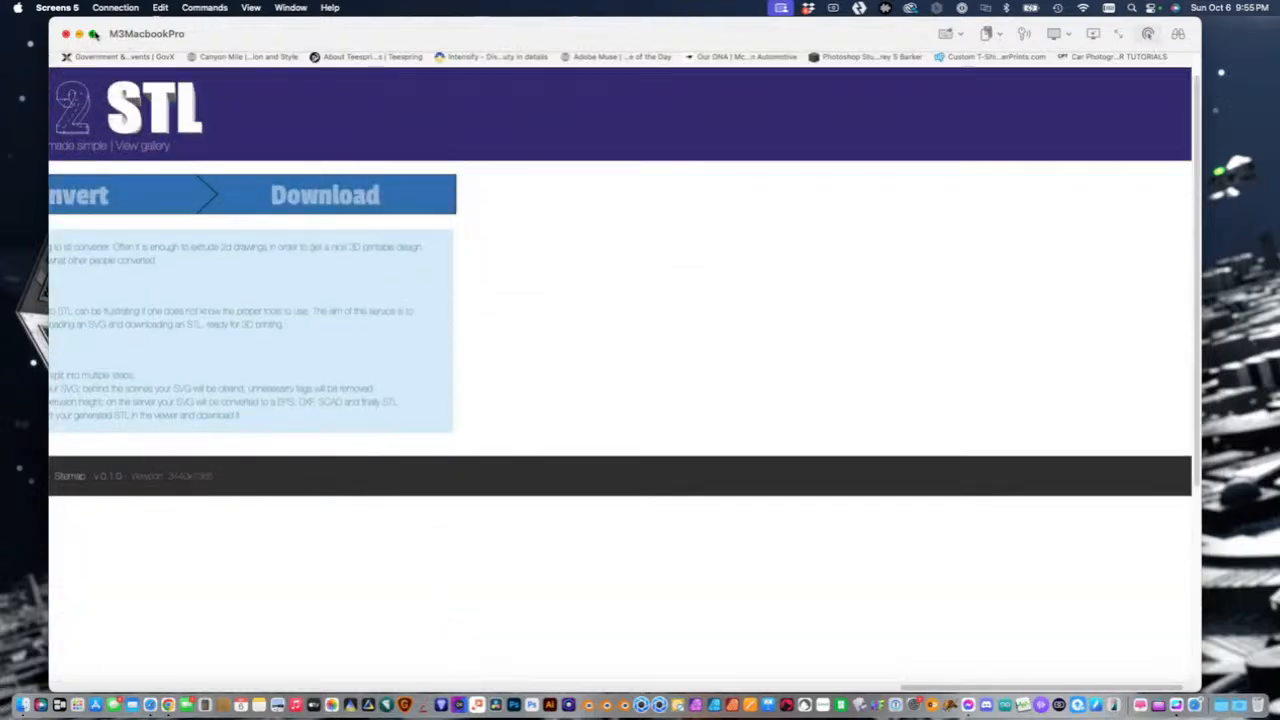
# With the remote session in full screen, convert the FrontPlate image to a 5 mm STL model, download it and return to the start page.
pyautogui.click(94, 34)
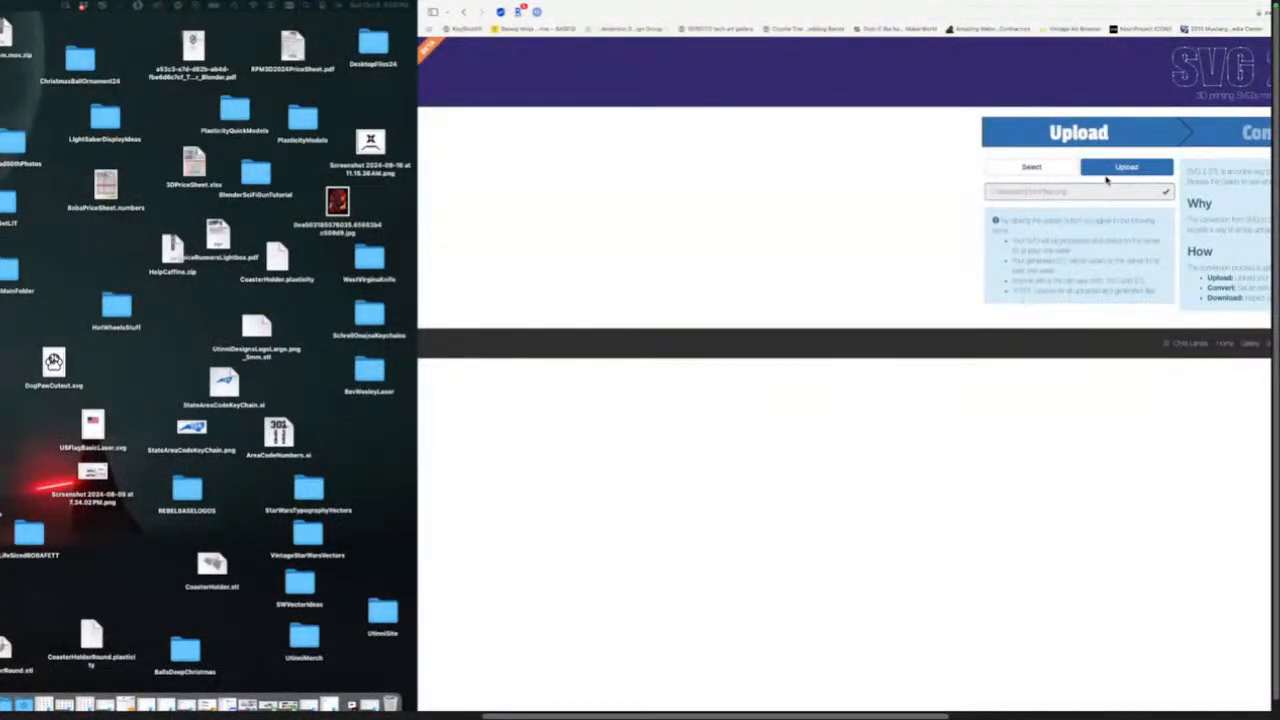
pyautogui.click(1110, 170)
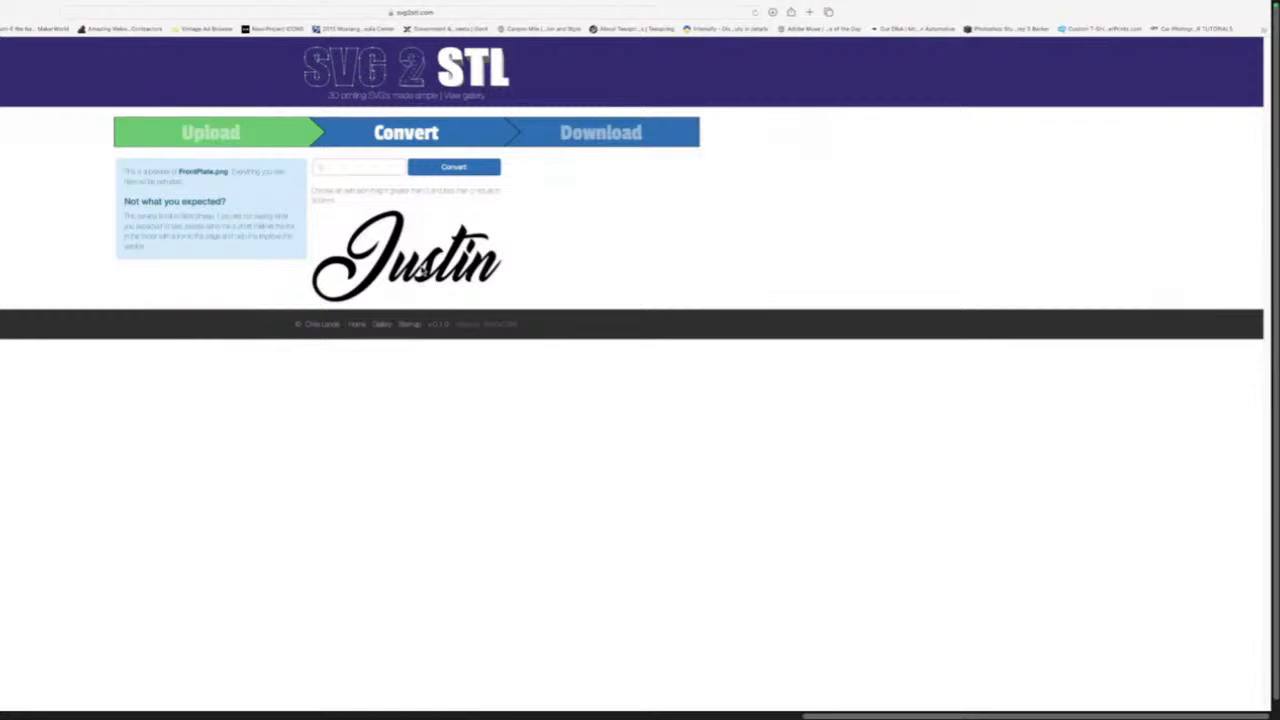
pyautogui.click(468, 171)
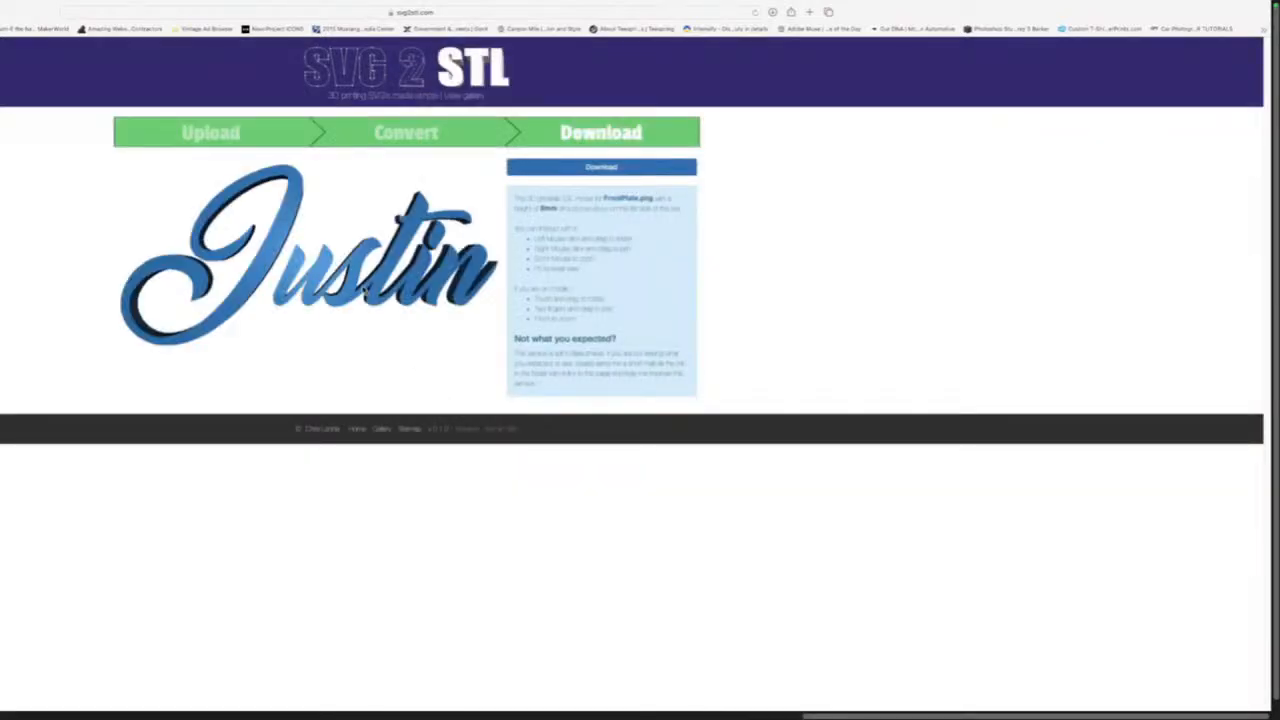
pyautogui.moveTo(362, 288); pyautogui.dragTo(390, 268)
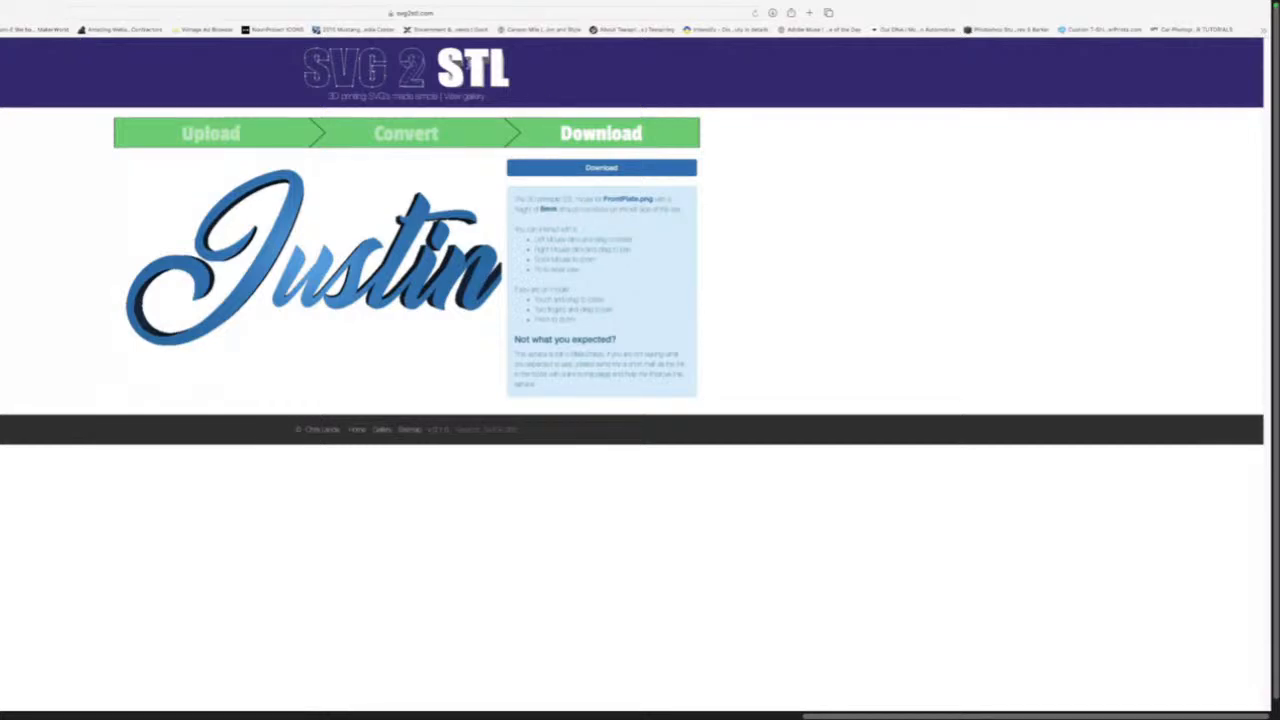
pyautogui.click(466, 62)
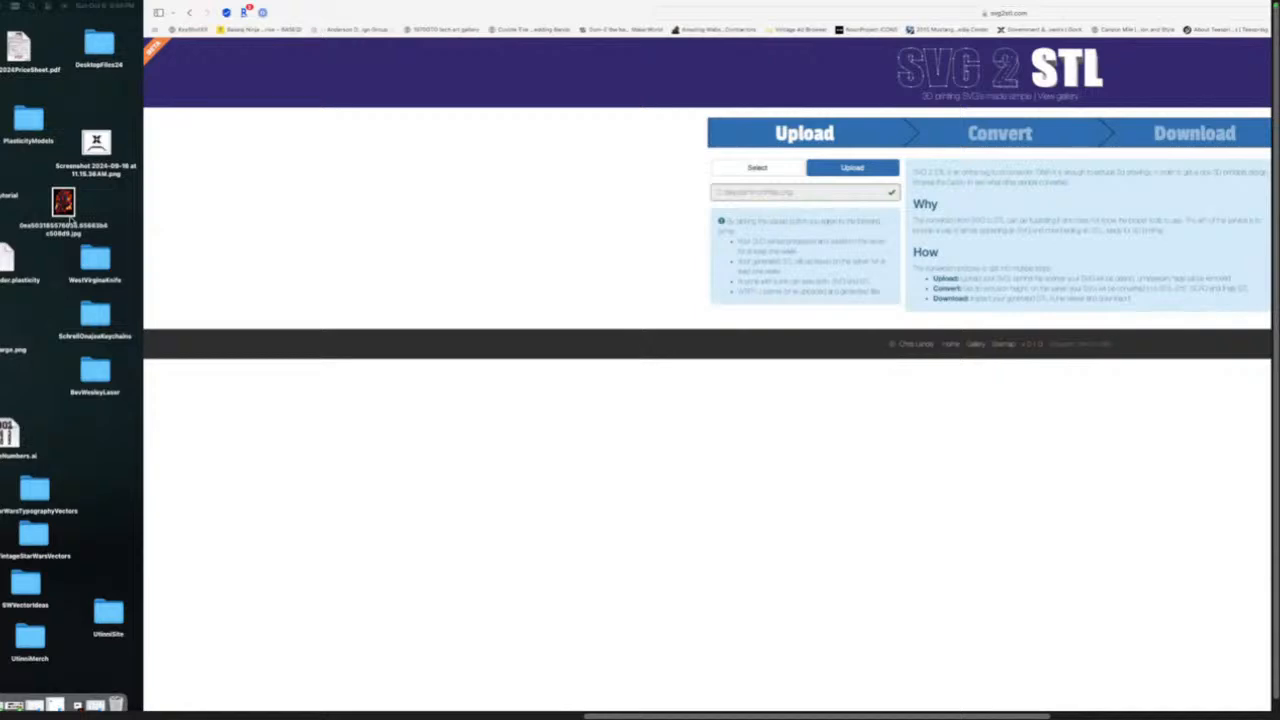
# Move the SVG 2 STL browser window to the other display and bring it to the front.
pyautogui.moveTo(376, 17); pyautogui.dragTo(1003, 17)
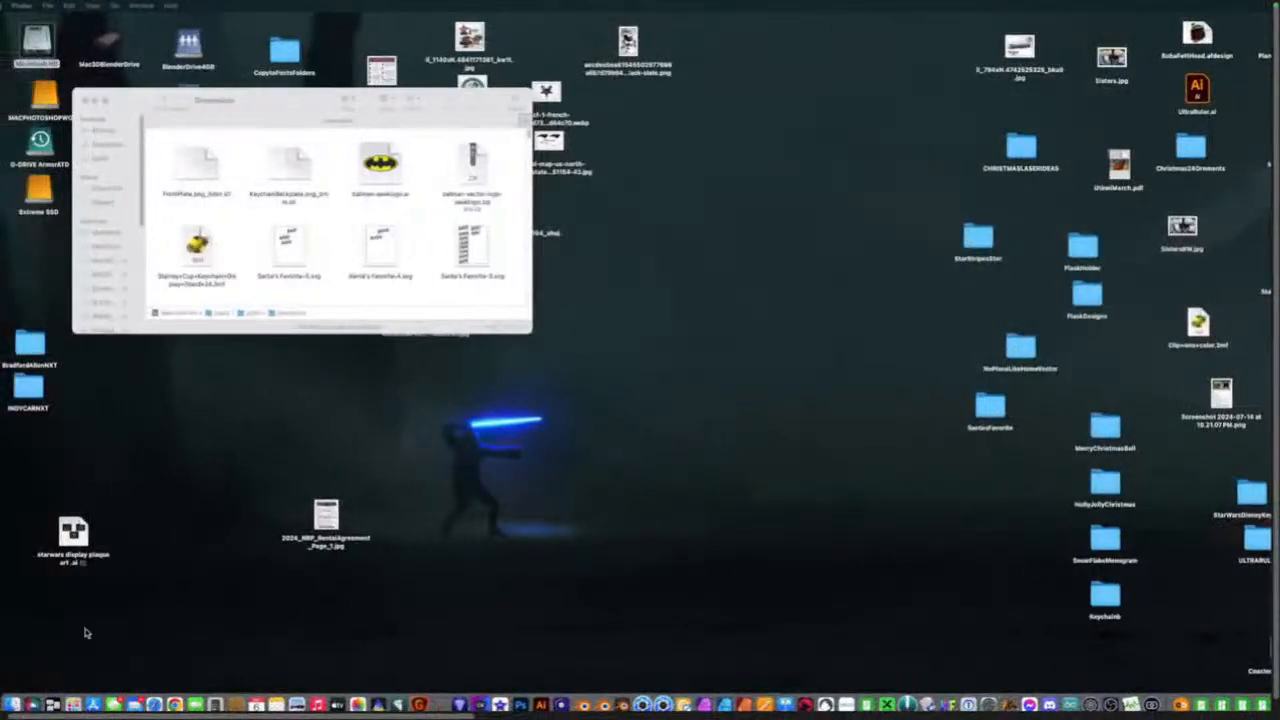
pyautogui.rightClick(155, 698)
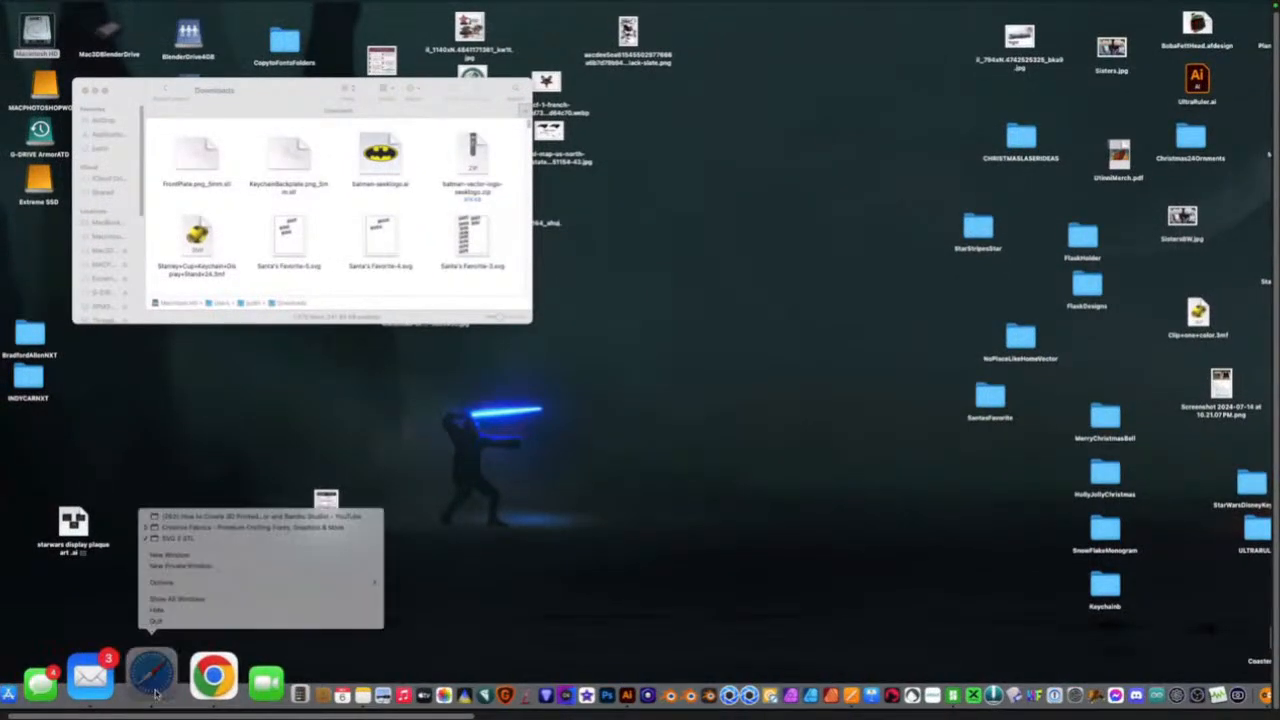
pyautogui.click(200, 539)
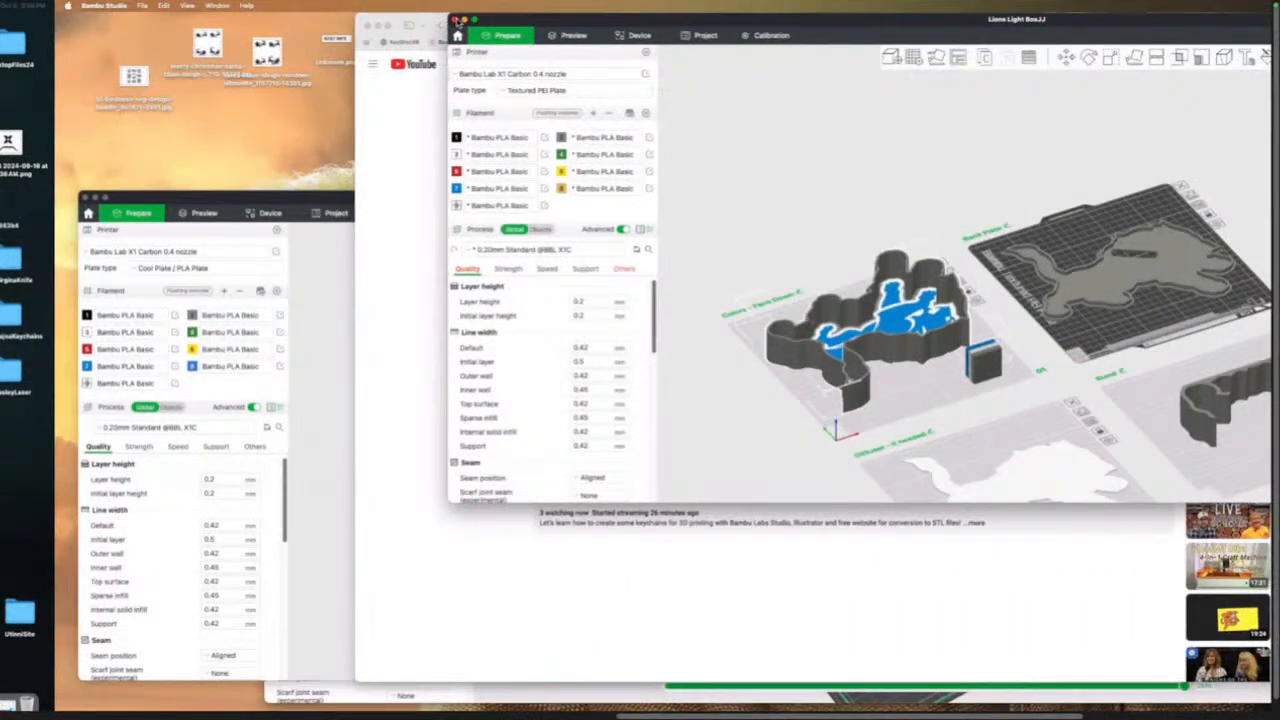
# Minimise the Lions Light project and YouTube windows, and reposition the untitled Bambu Studio project window.
pyautogui.click(465, 19)
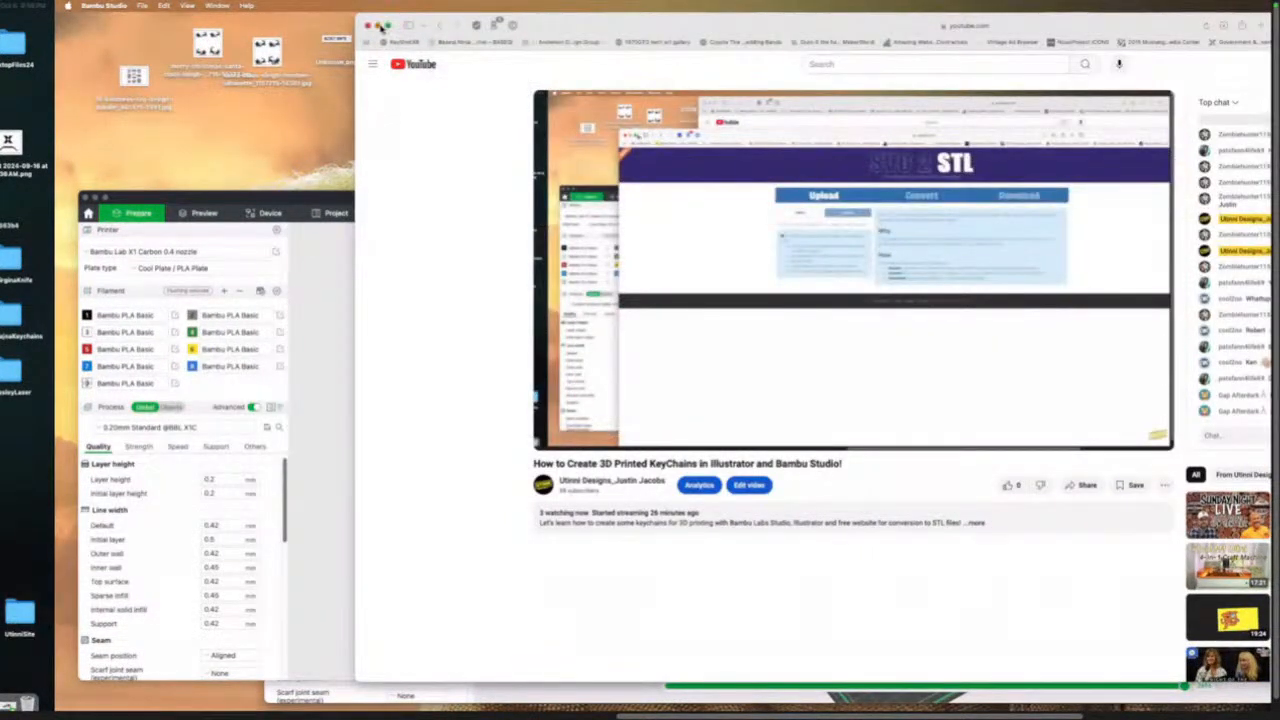
pyautogui.click(384, 24)
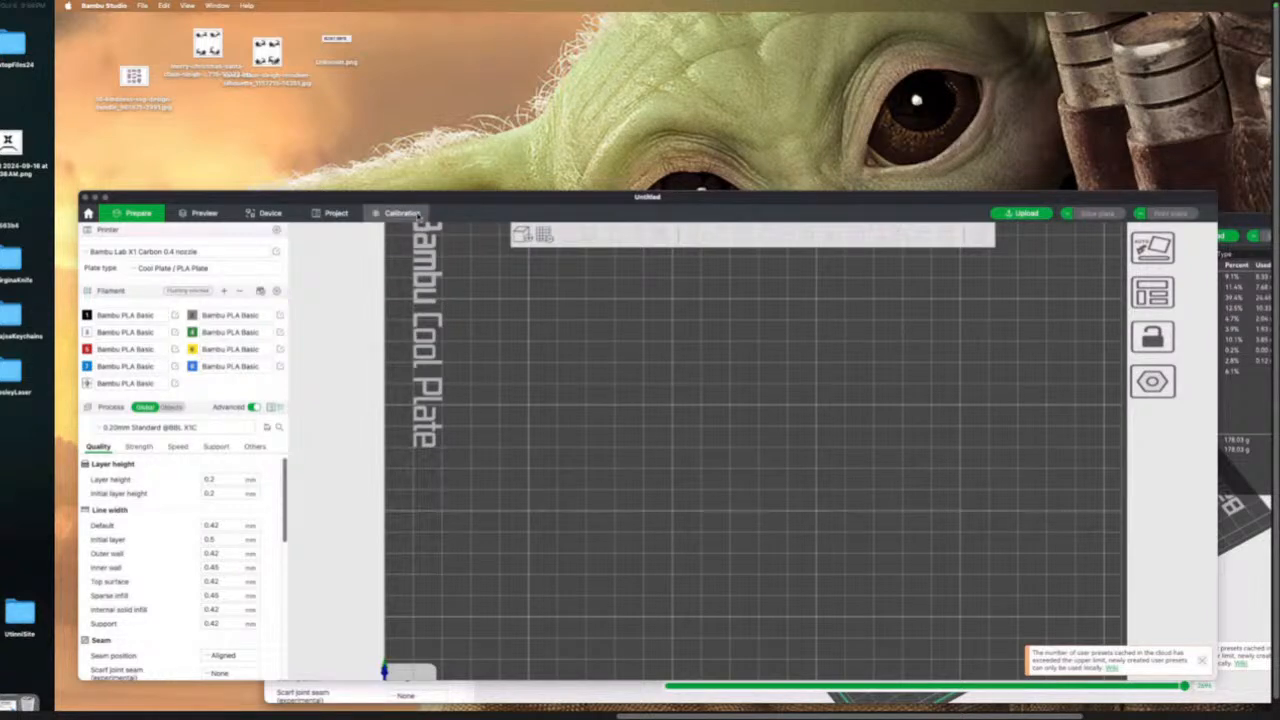
pyautogui.moveTo(443, 189); pyautogui.dragTo(474, 161)
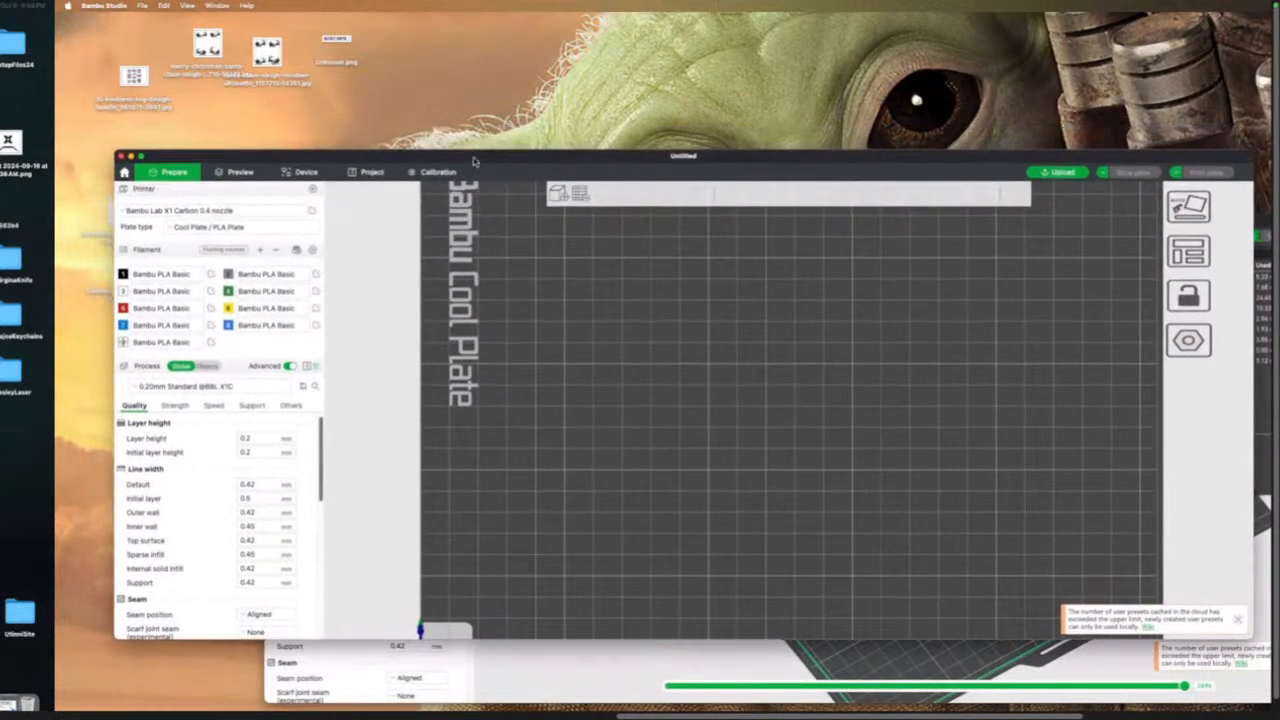
# Import the FrontPlate and KeychainBackplate STL files from Downloads into the untitled project as a single object with multiple parts.
pyautogui.click(143, 6)
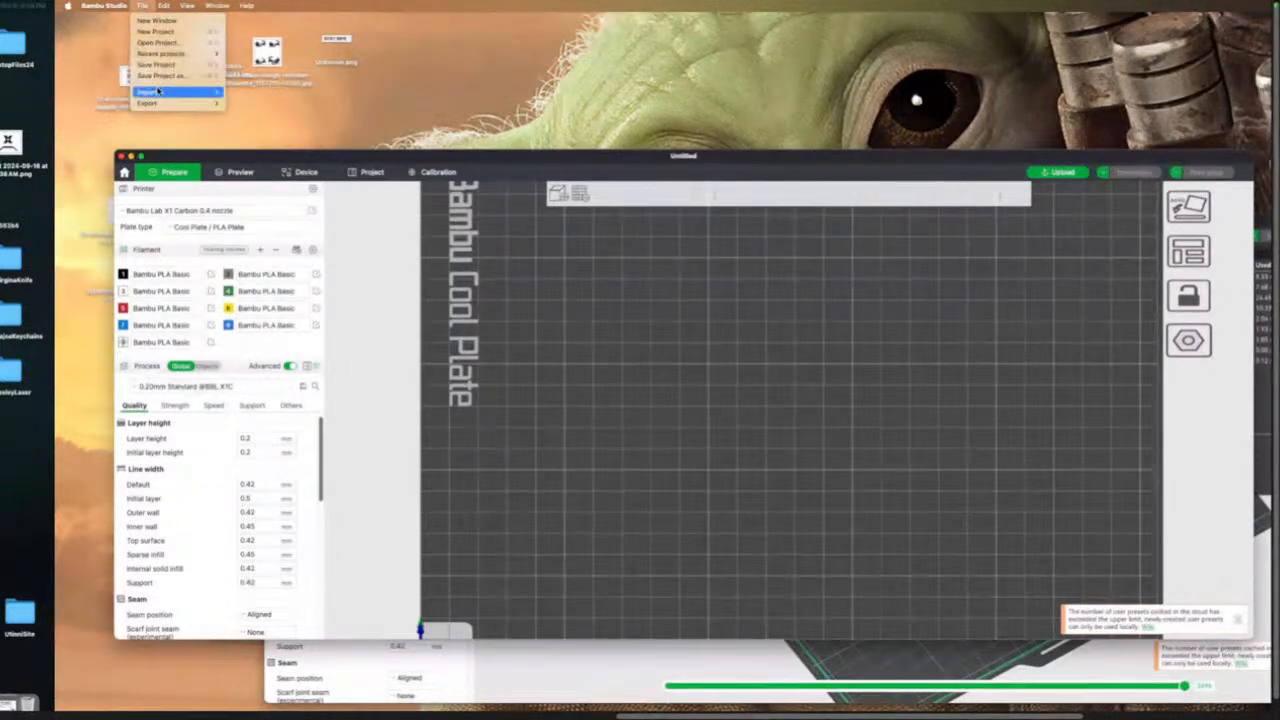
pyautogui.moveTo(160, 92)
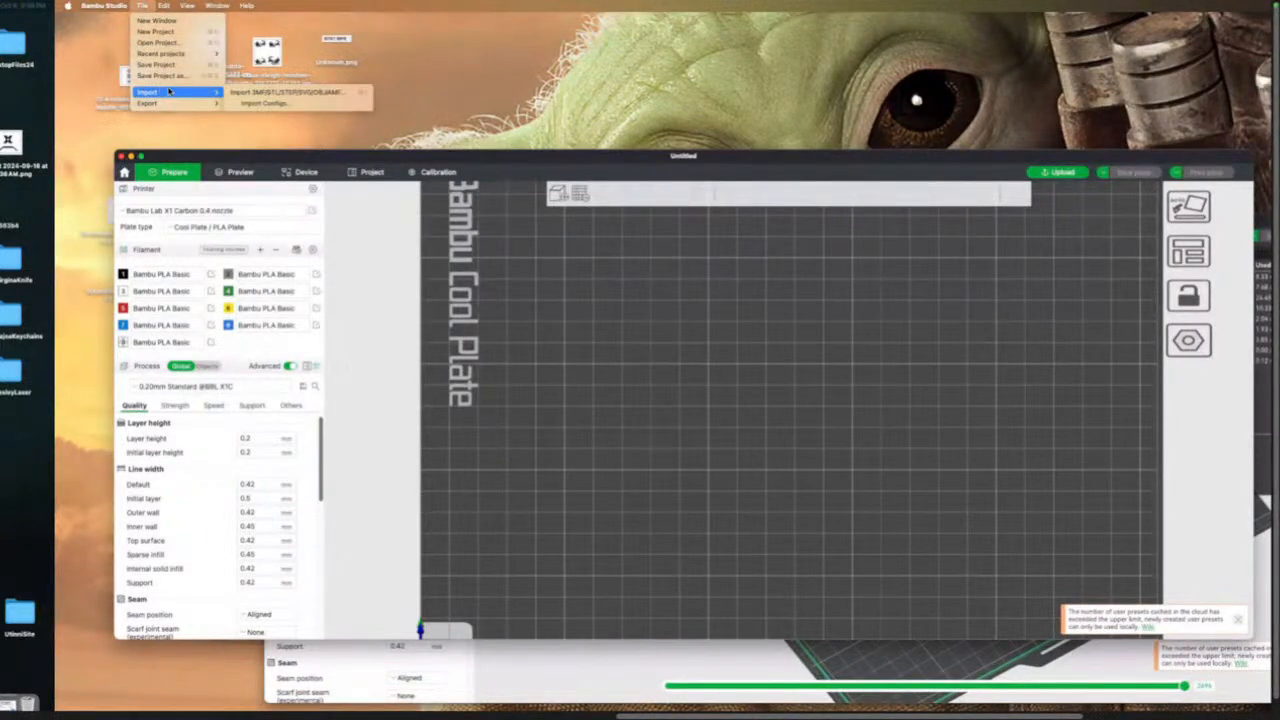
pyautogui.click(244, 96)
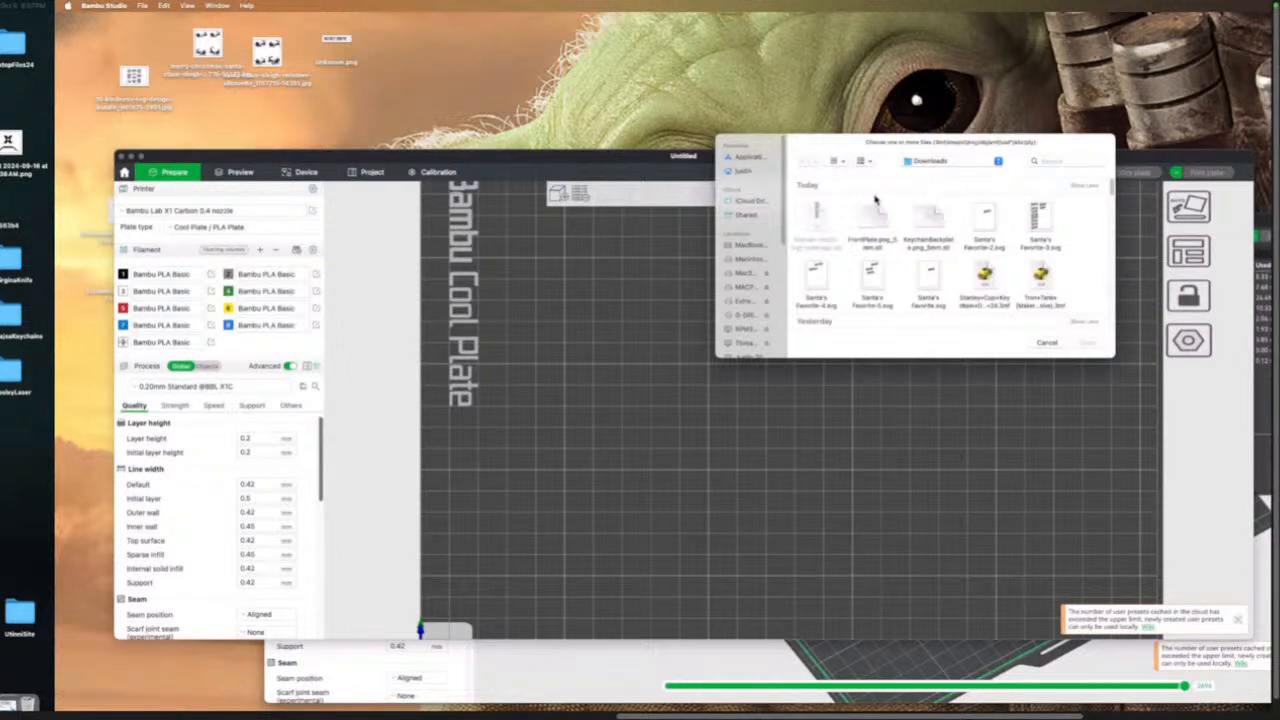
pyautogui.moveTo(878, 200); pyautogui.dragTo(933, 232)
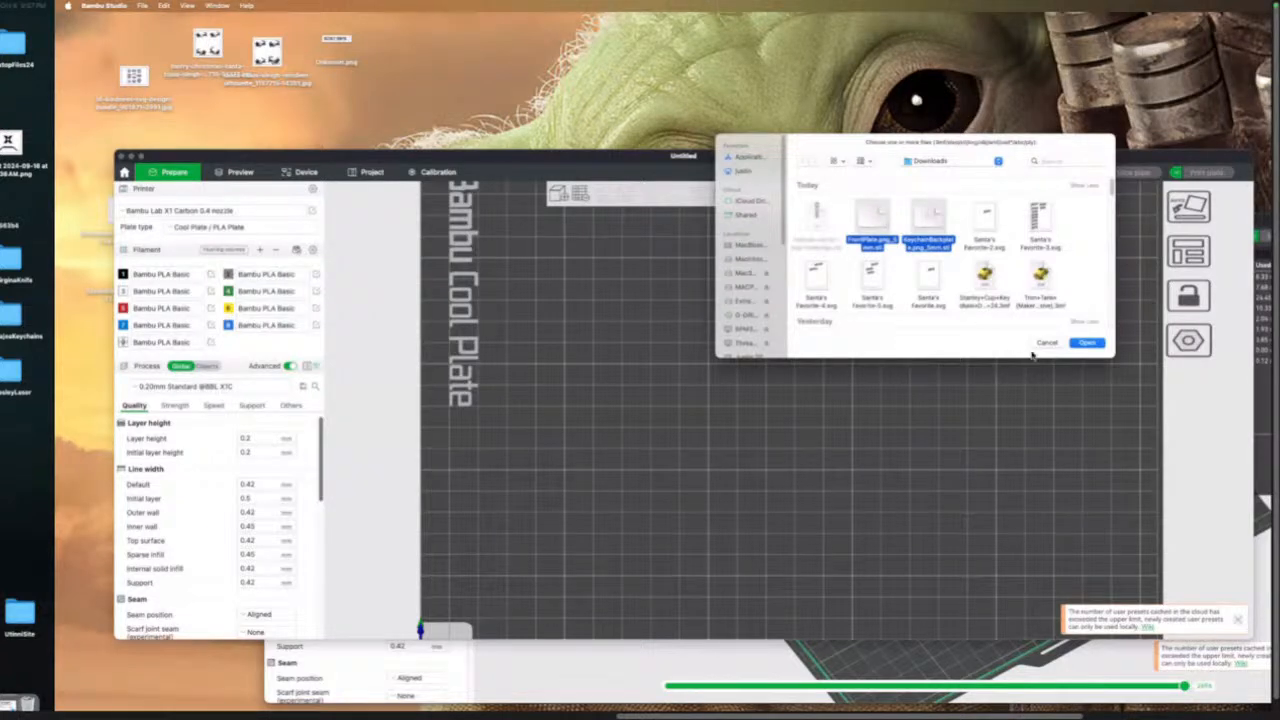
pyautogui.click(1082, 343)
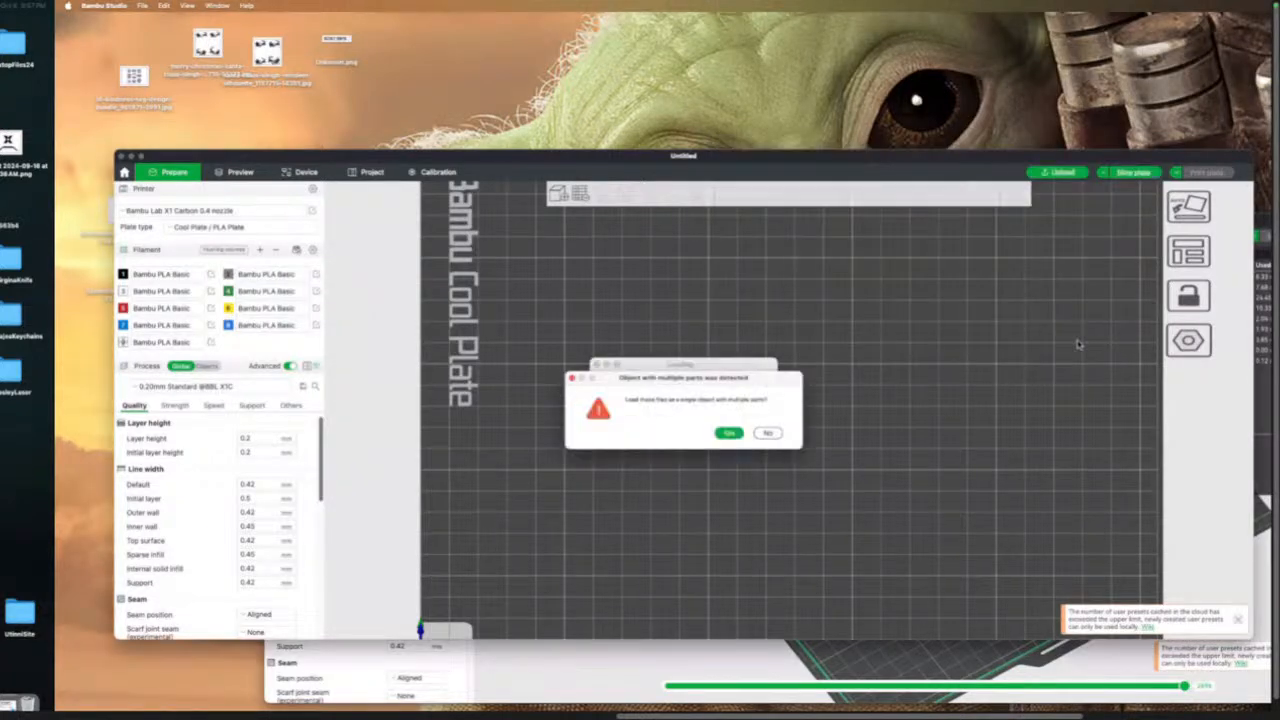
pyautogui.click(729, 432)
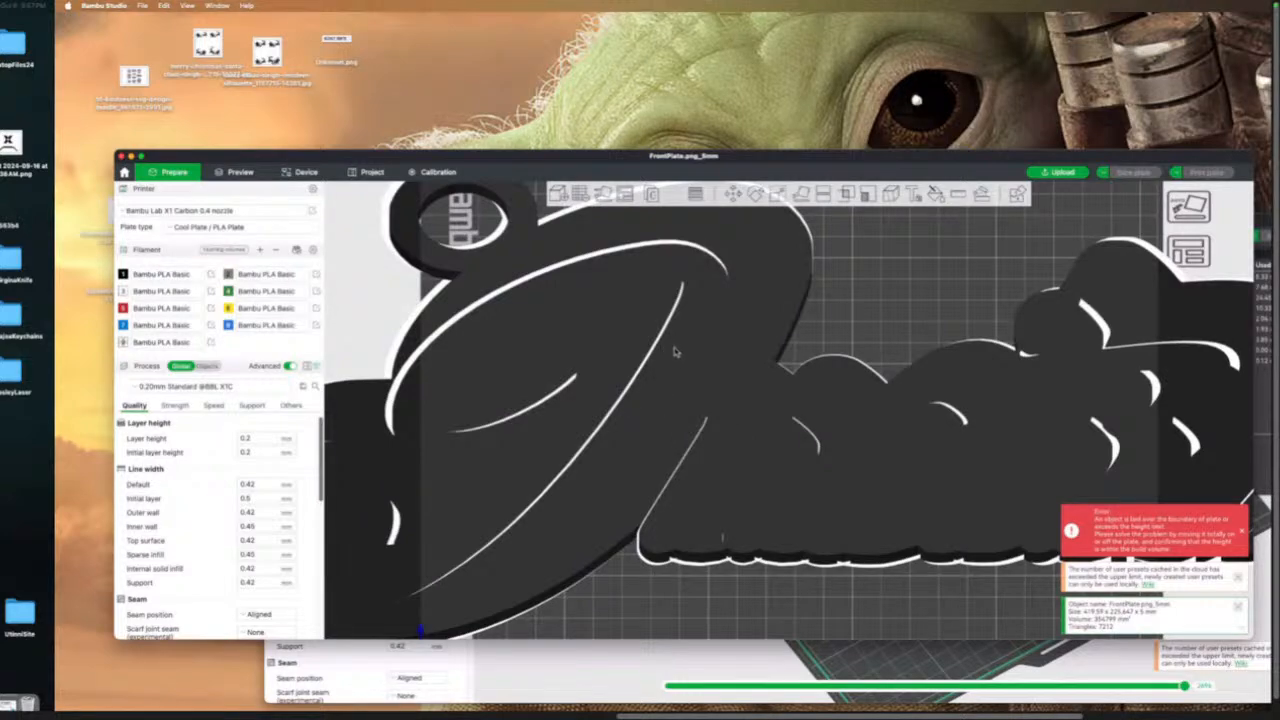
# Scale the imported keychain object uniformly to an X size of 80 mm.
pyautogui.moveTo(892, 310)
pyautogui.mouseDown()
pyautogui.moveTo(909, 282)
pyautogui.moveTo(895, 318)
pyautogui.moveTo(914, 307)
pyautogui.mouseUp()
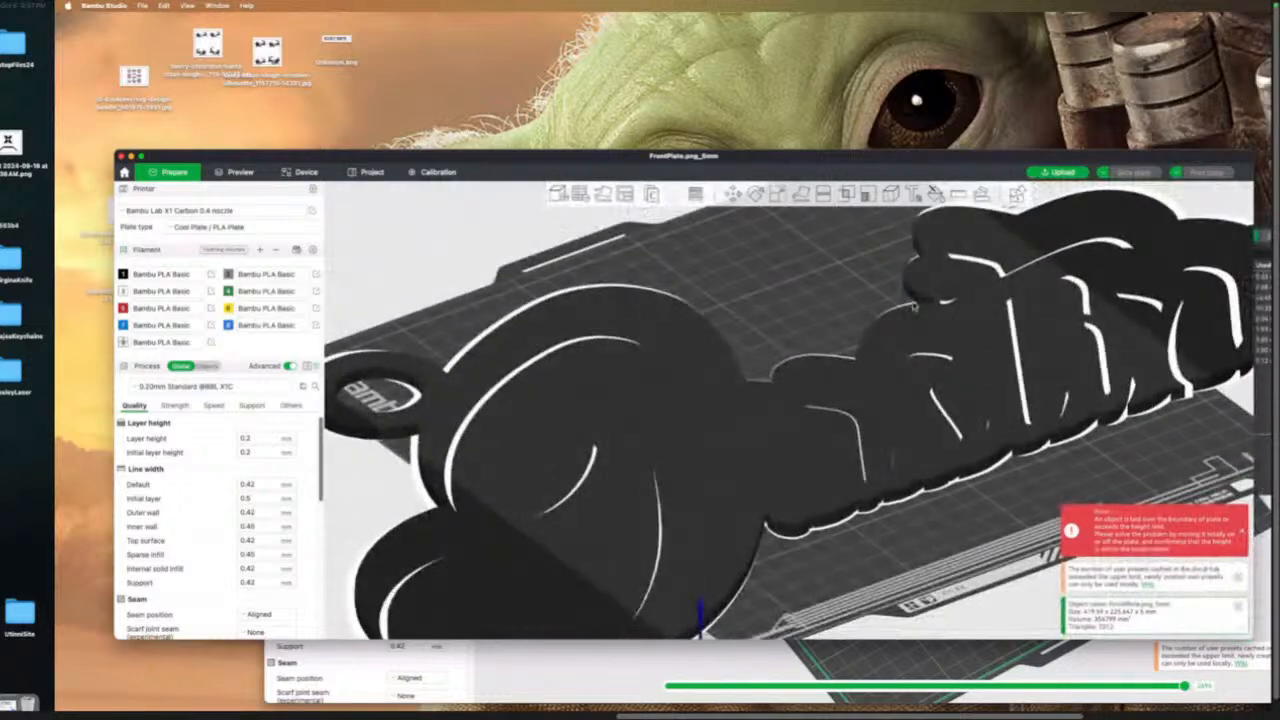
pyautogui.click(779, 194)
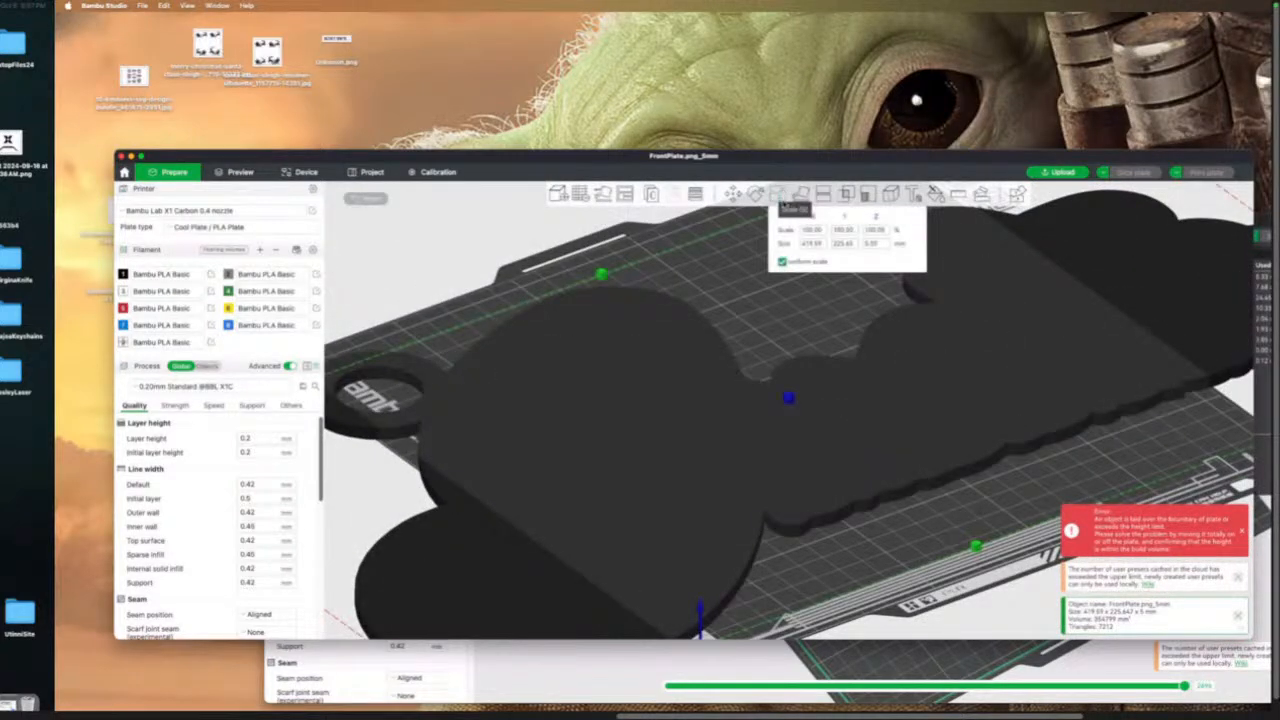
pyautogui.click(815, 247)
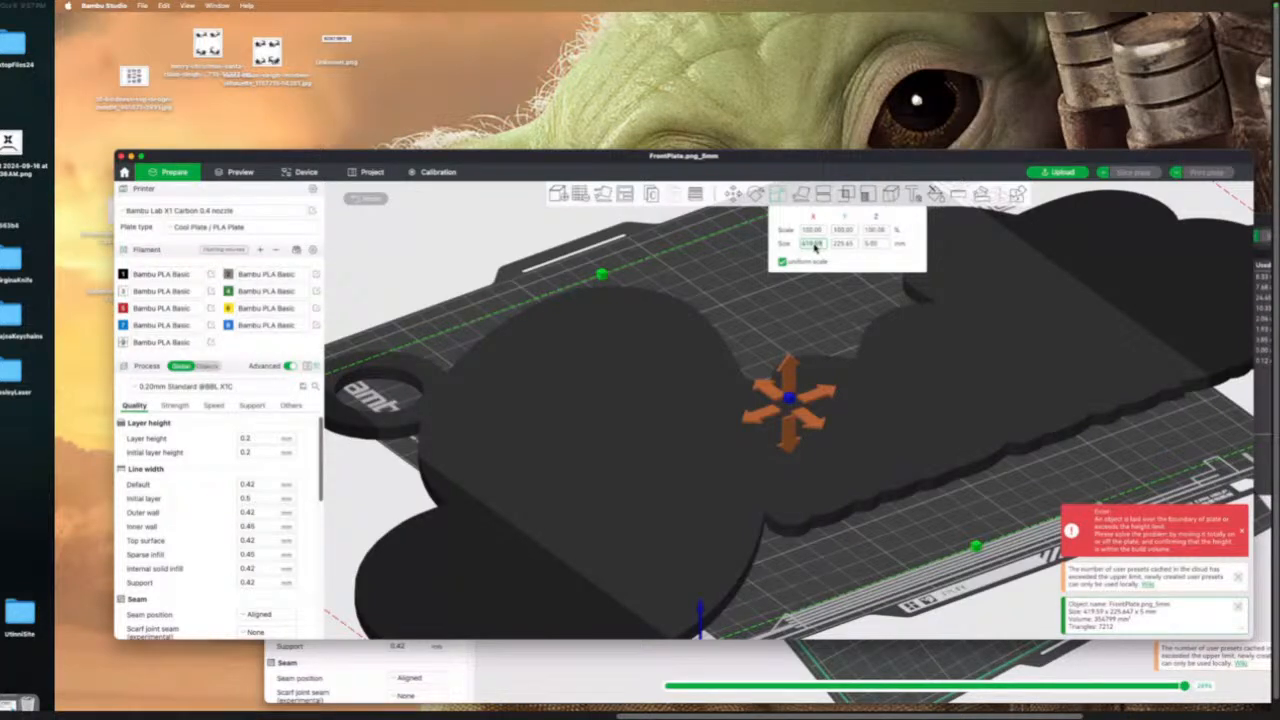
pyautogui.write('80')
pyautogui.press('Return')
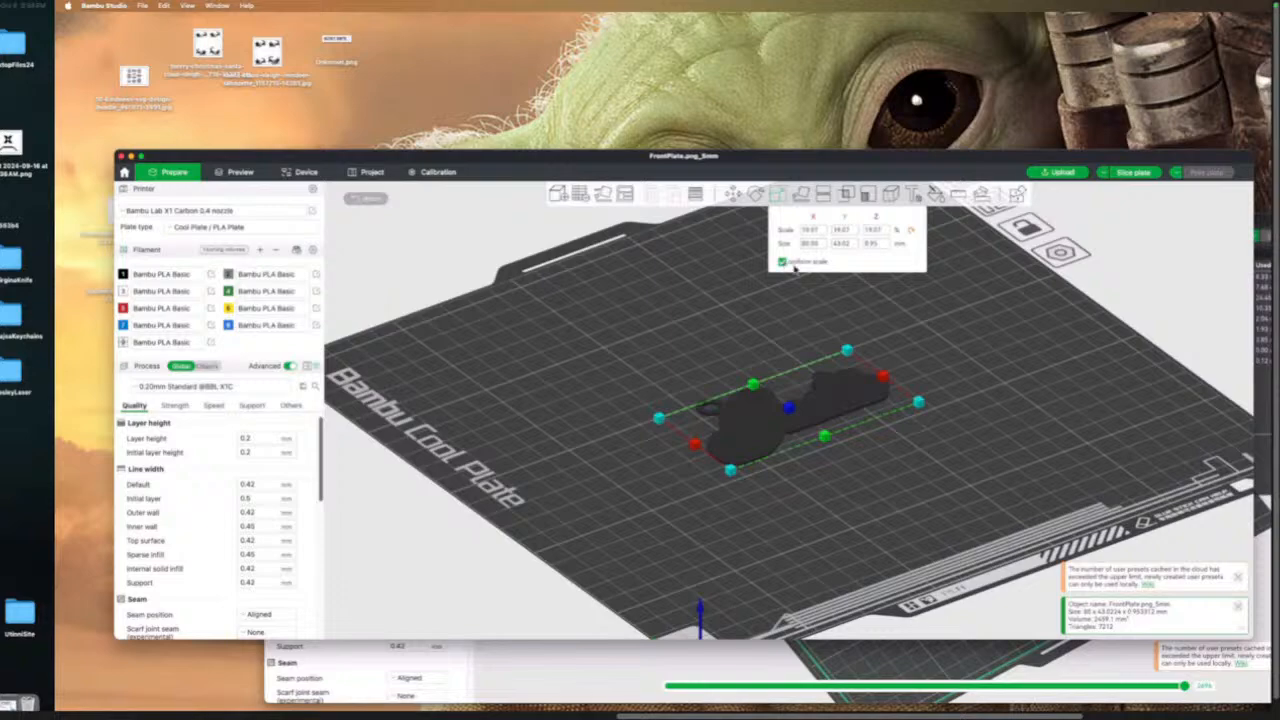
# Show the keychain object's individual parts in the object list and select the FrontPlate part.
pyautogui.moveTo(964, 329); pyautogui.dragTo(948, 357)
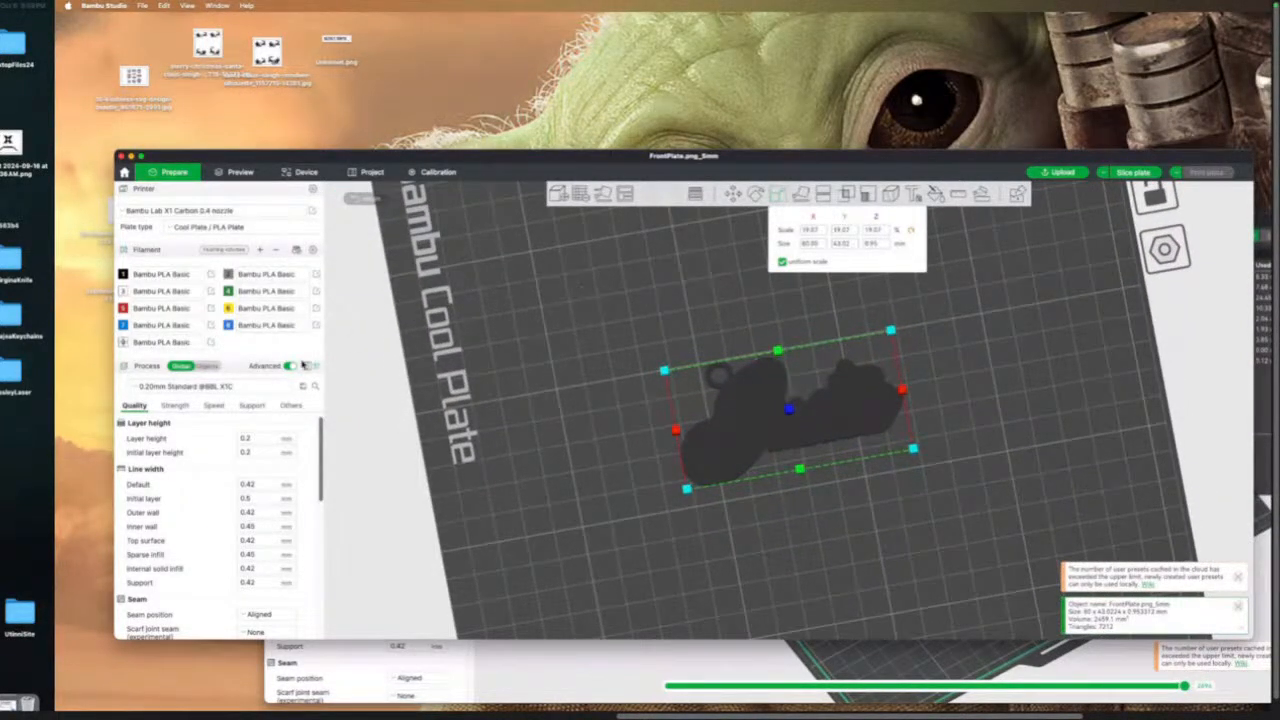
pyautogui.click(207, 366)
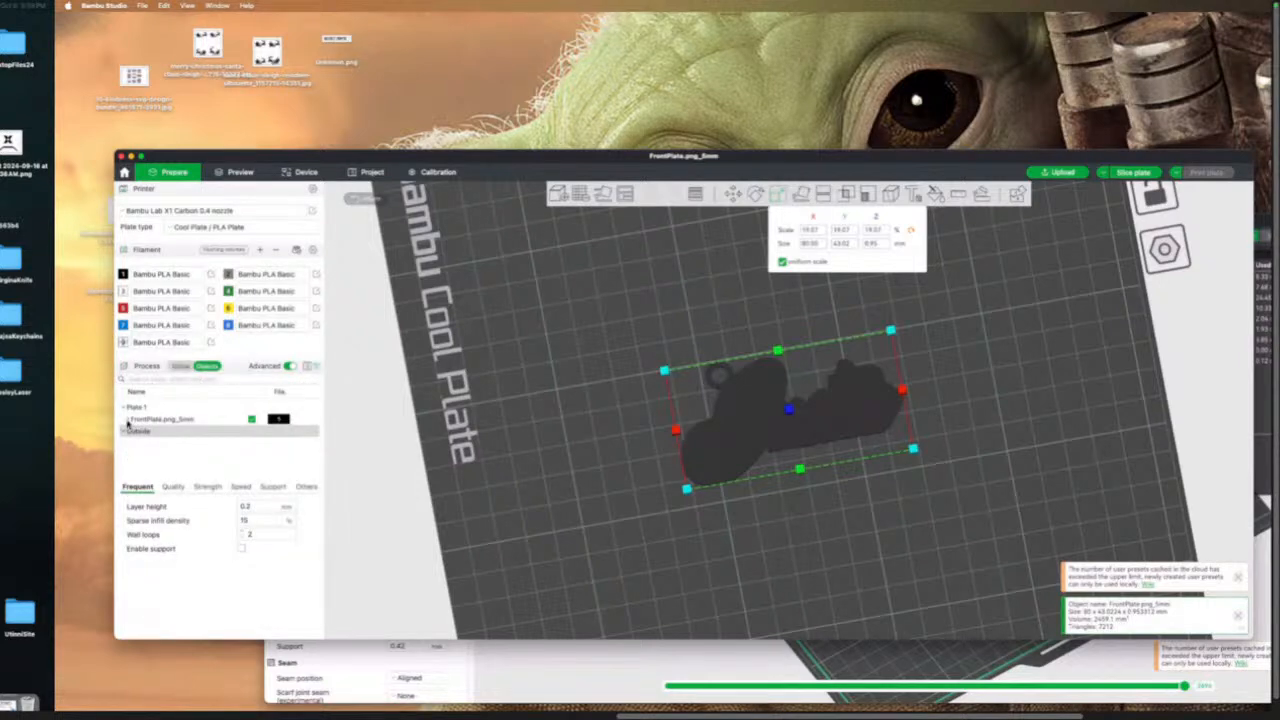
pyautogui.click(127, 421)
pyautogui.click(162, 431)
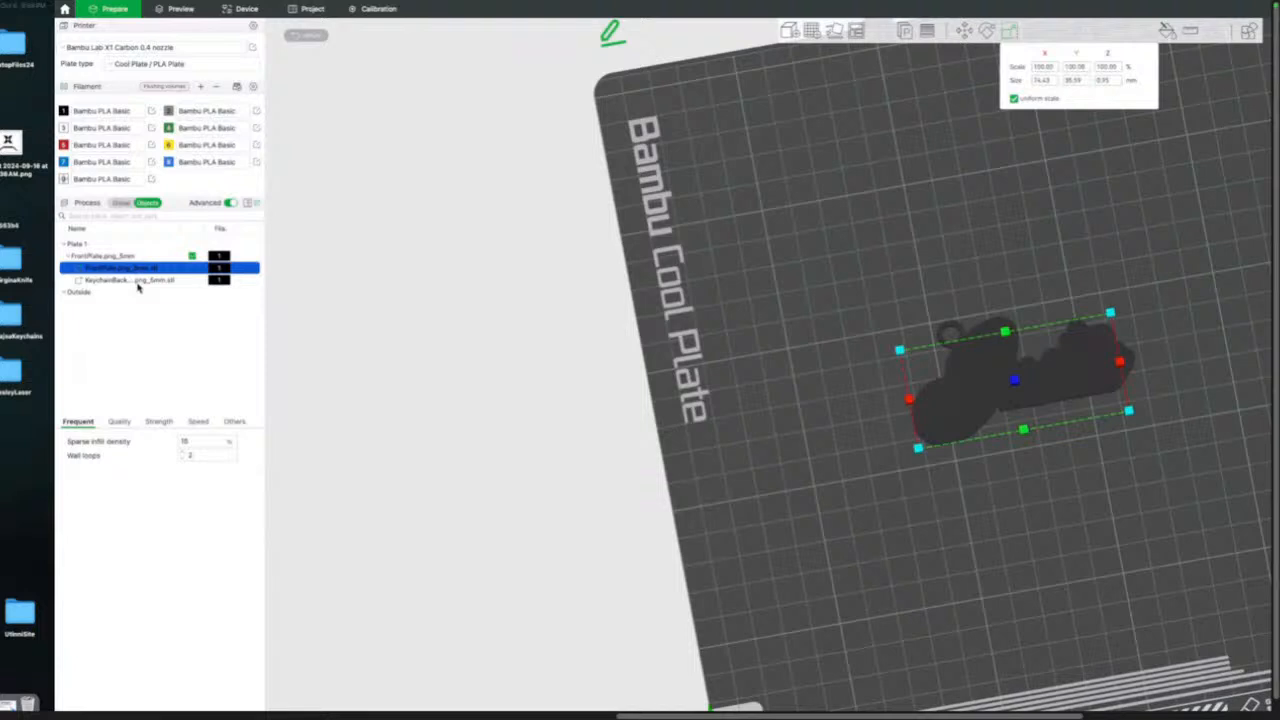
# Try filament 3 on the KeychainBackplate part, and assign it filament 9 instead.
pyautogui.click(139, 280)
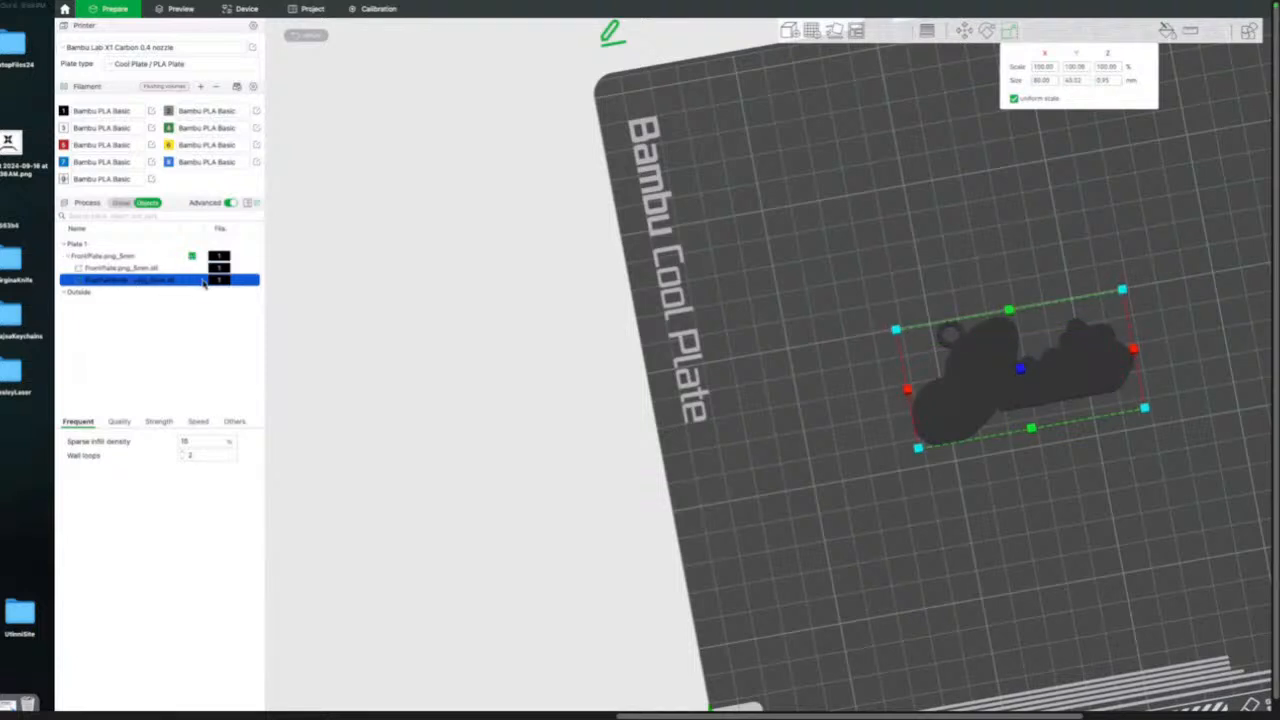
pyautogui.press('3')
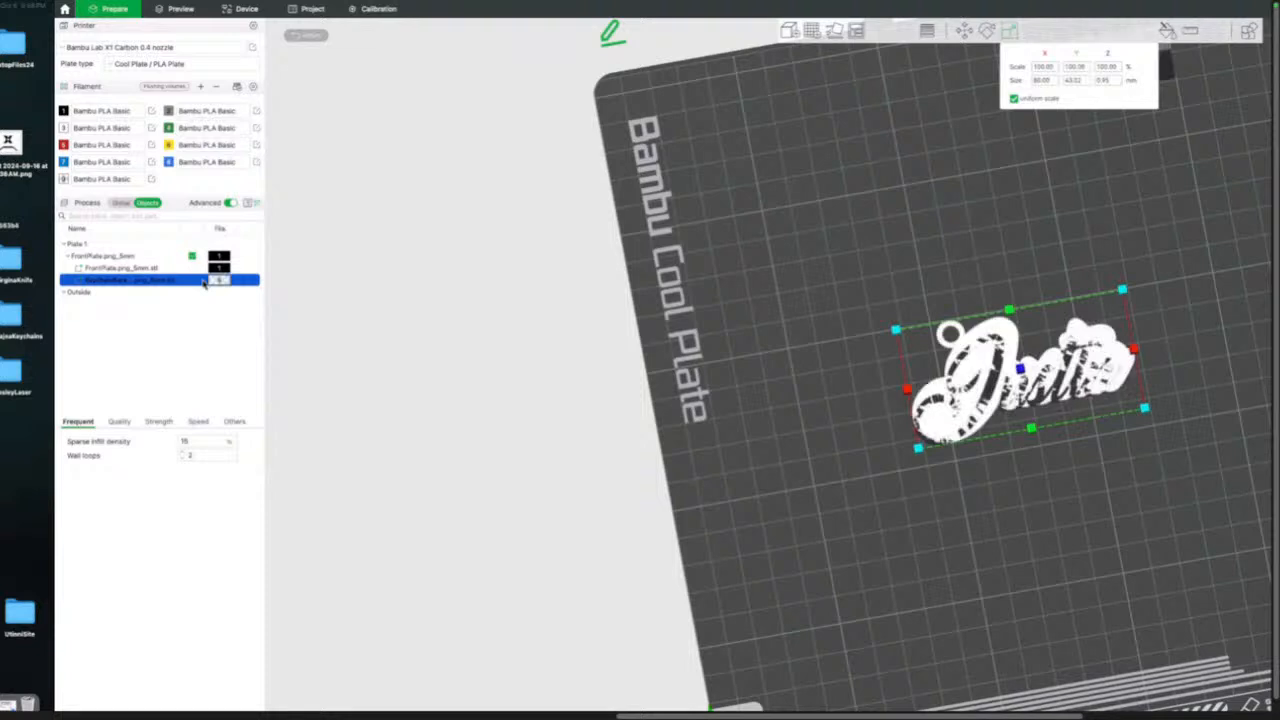
pyautogui.press('9')
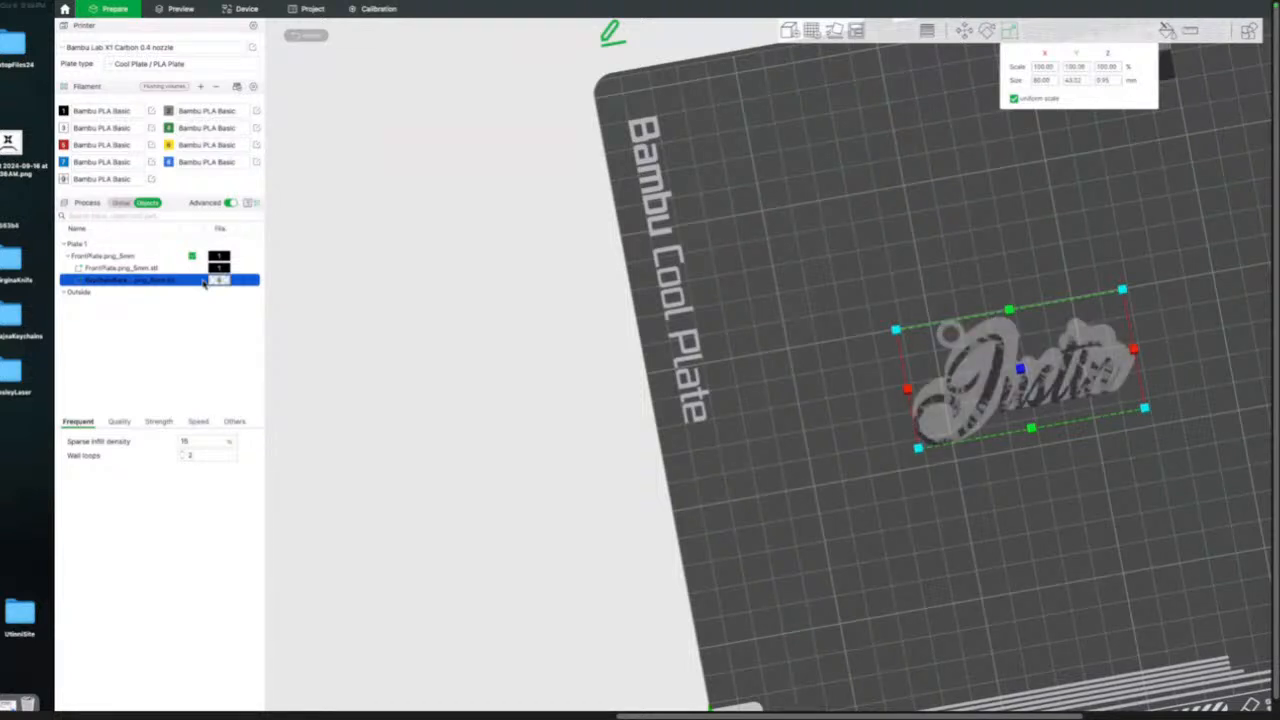
# Try filament 7 on the KeychainBackplate part, and assign it filament 1 instead.
pyautogui.click(220, 281)
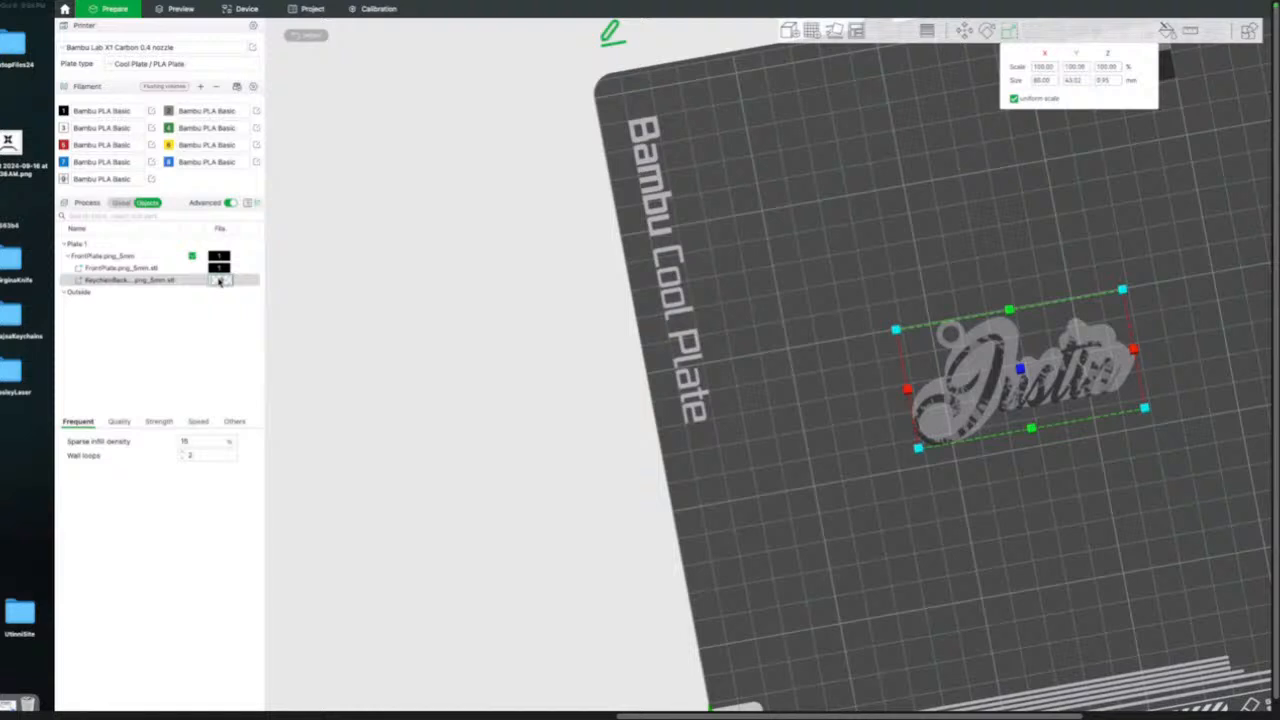
pyautogui.click(220, 281)
pyautogui.click(219, 284)
pyautogui.click(219, 284)
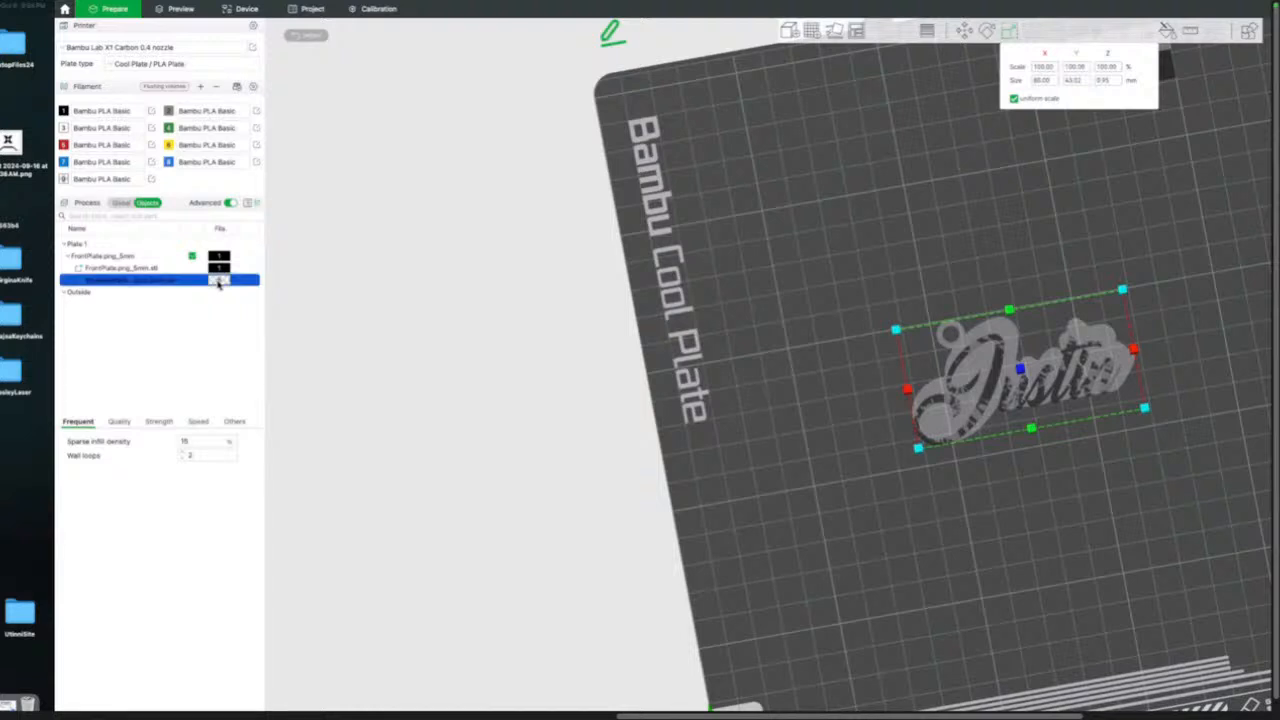
pyautogui.rightClick(219, 284)
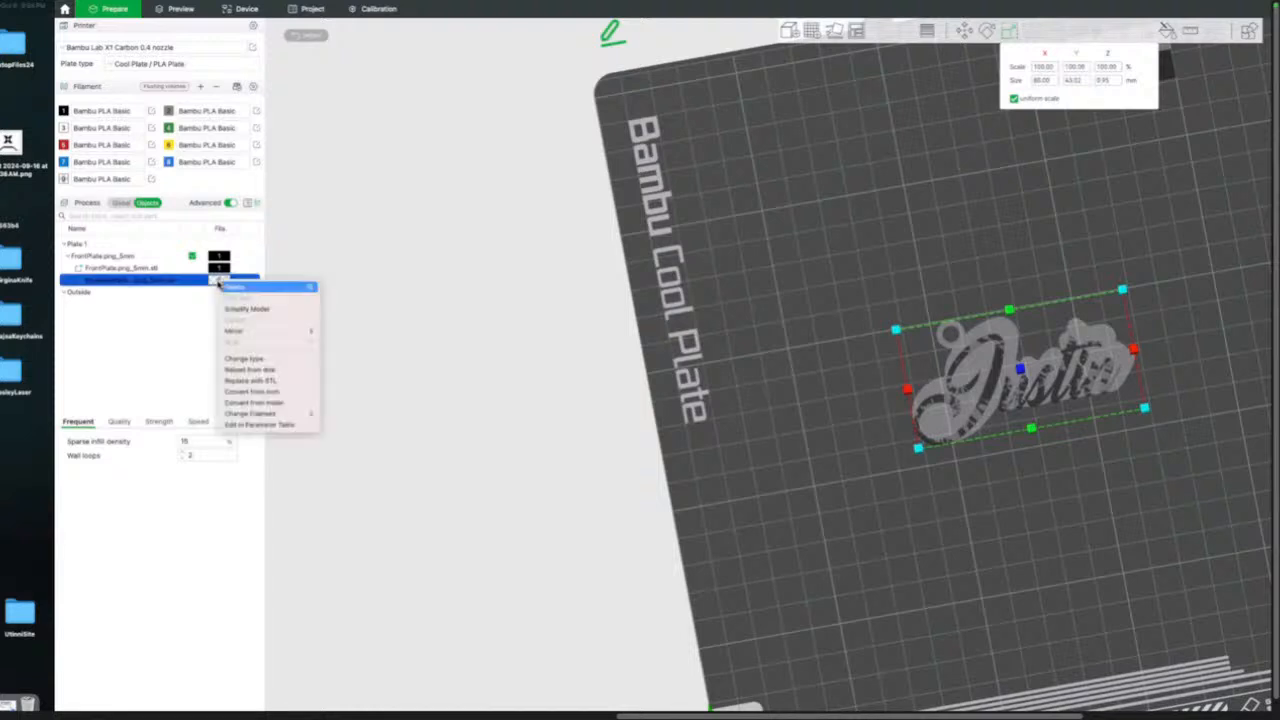
pyautogui.click(213, 284)
pyautogui.click(213, 284)
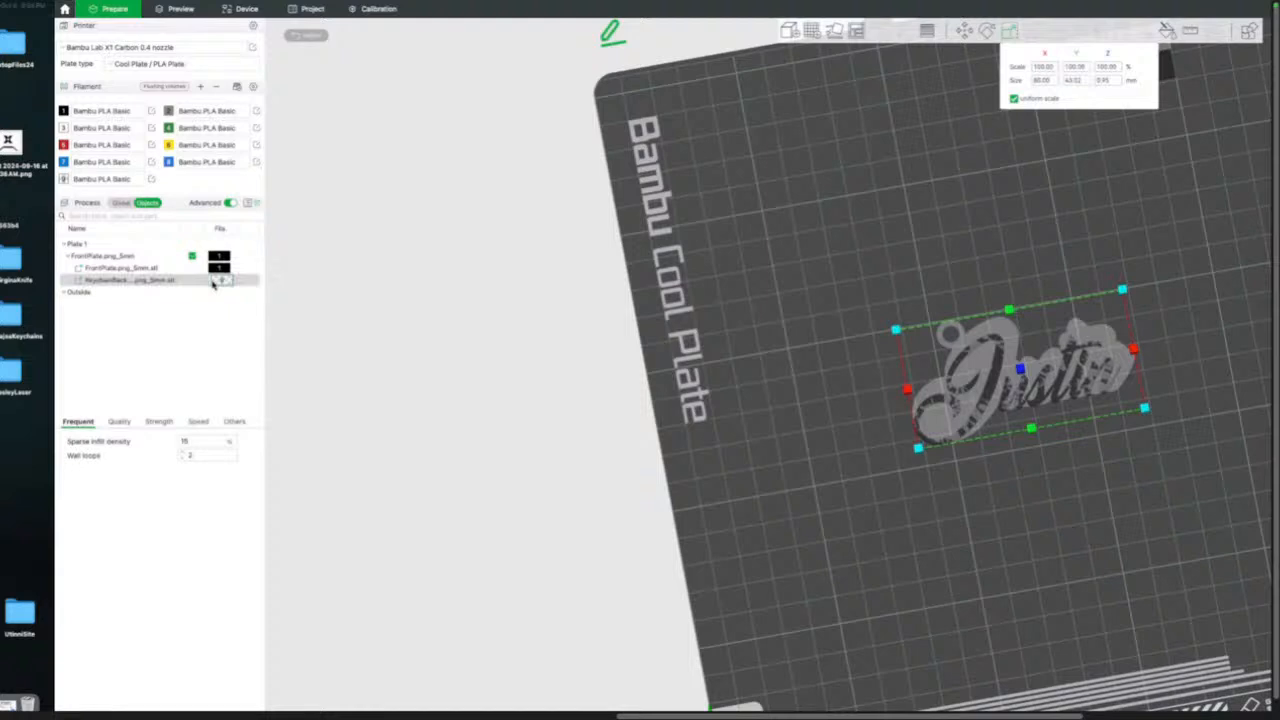
pyautogui.click(213, 284)
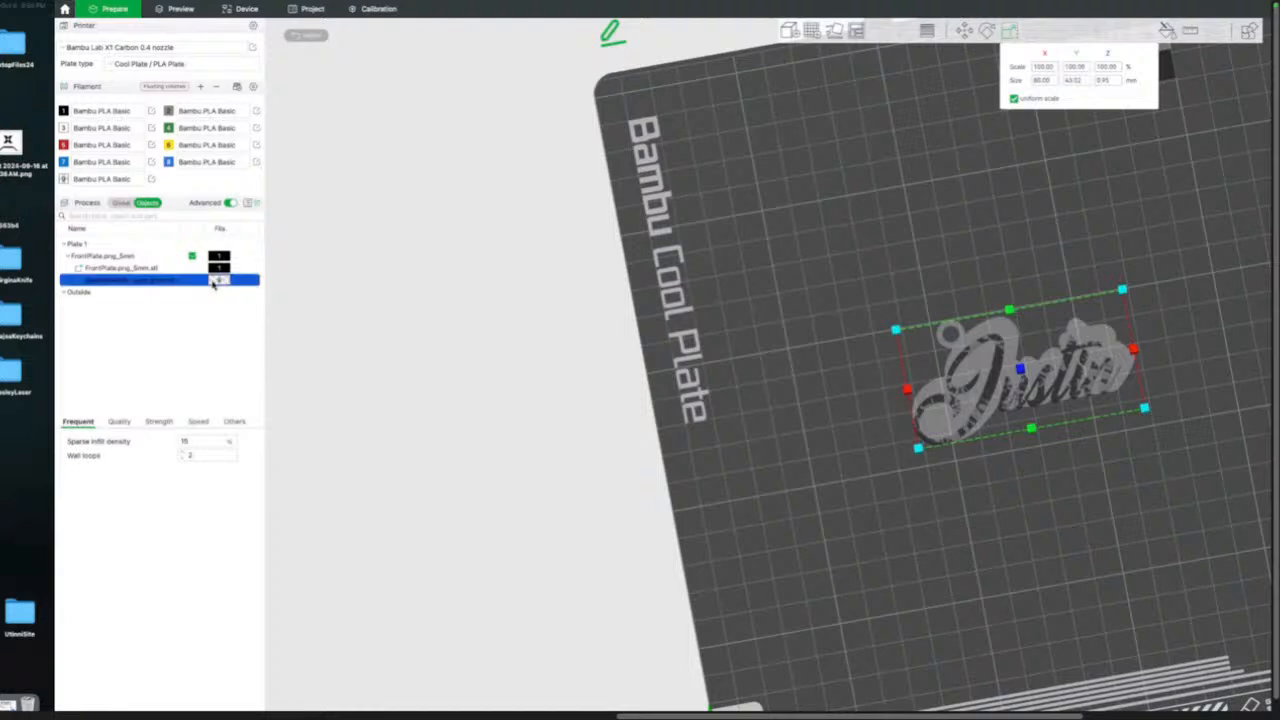
pyautogui.press('7')
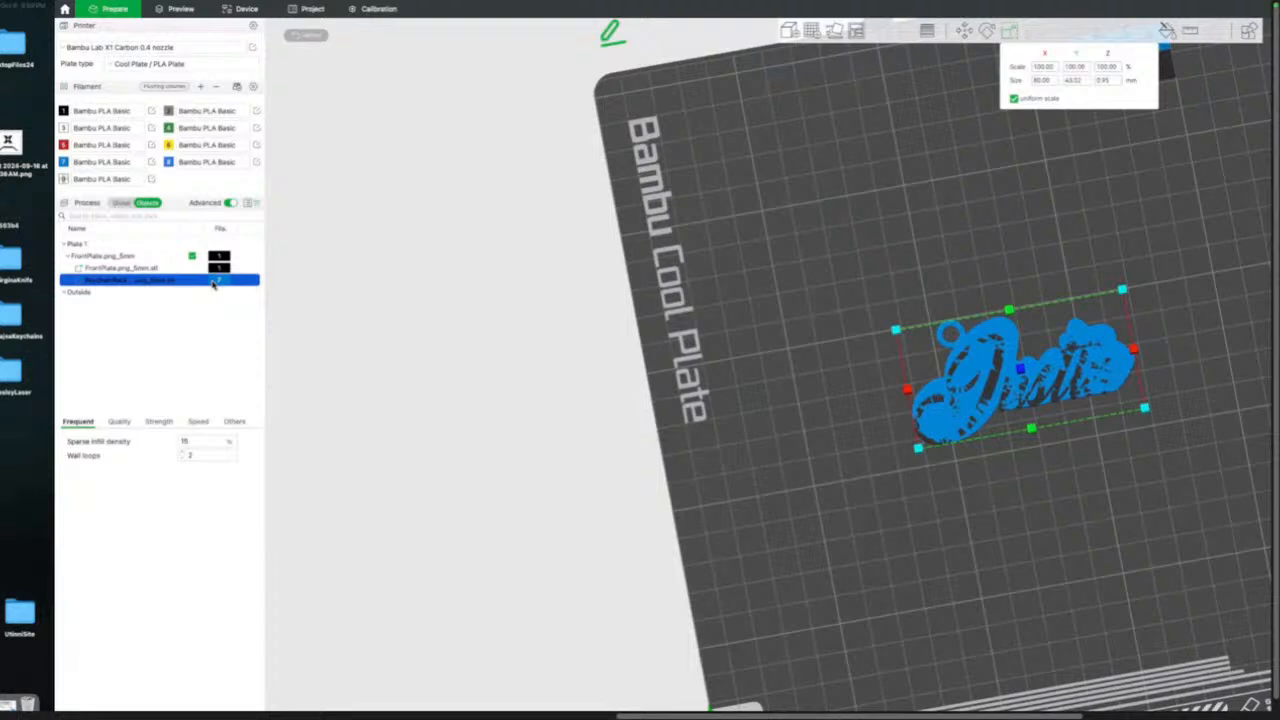
pyautogui.press('1')
# Assign filament 7 to the FrontPlate part of the keychain.
pyautogui.click(206, 270)
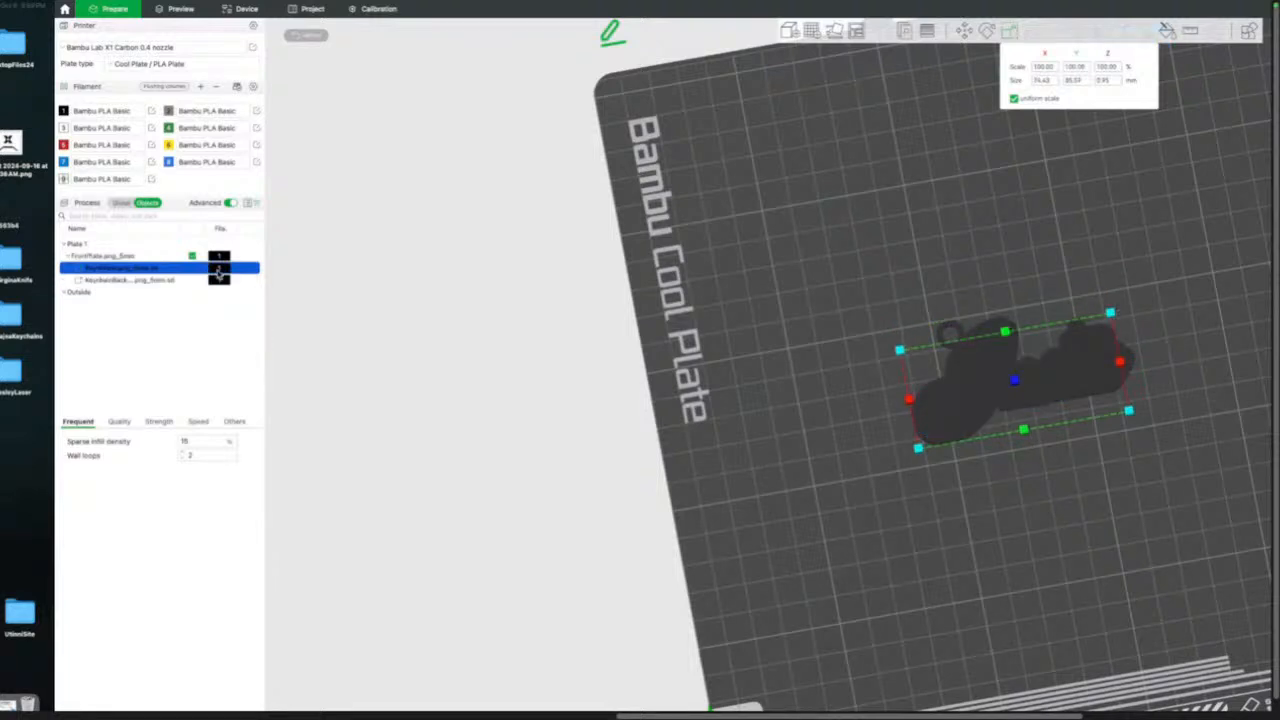
pyautogui.press('7')
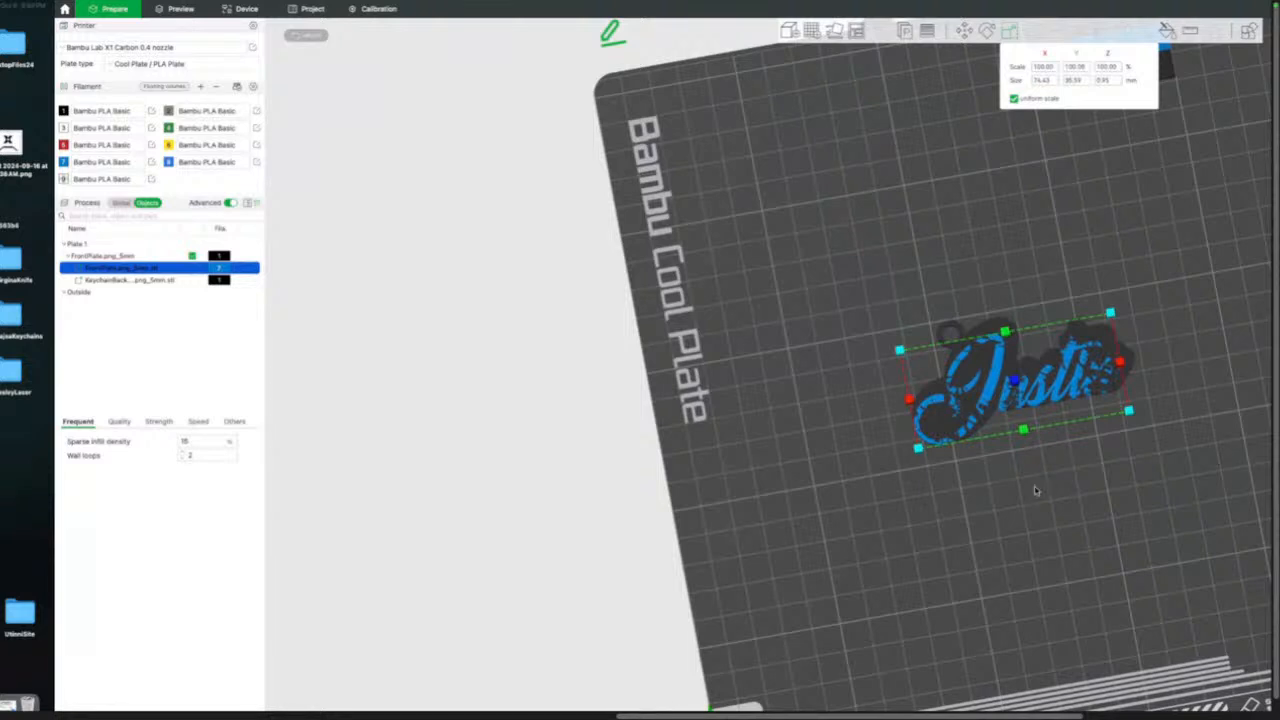
pyautogui.moveTo(1006, 502); pyautogui.dragTo(835, 517, button='middle')
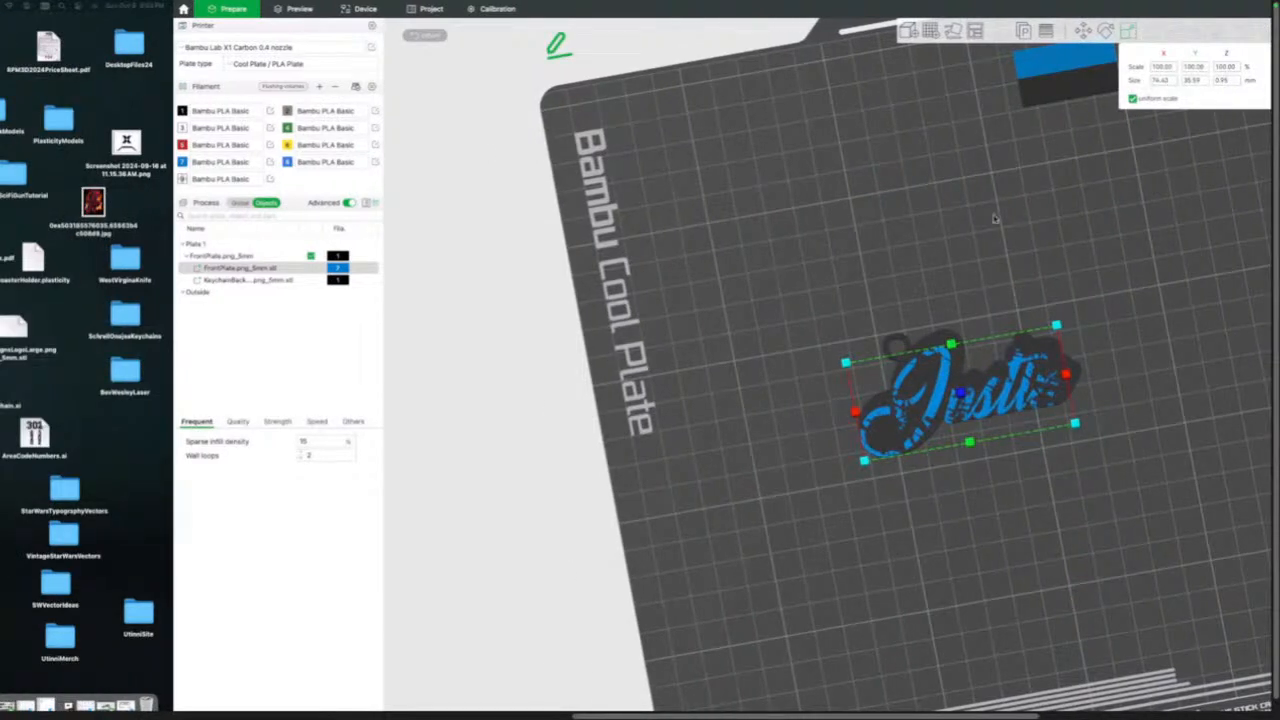
pyautogui.moveTo(957, 239); pyautogui.dragTo(742, 301, button='right')
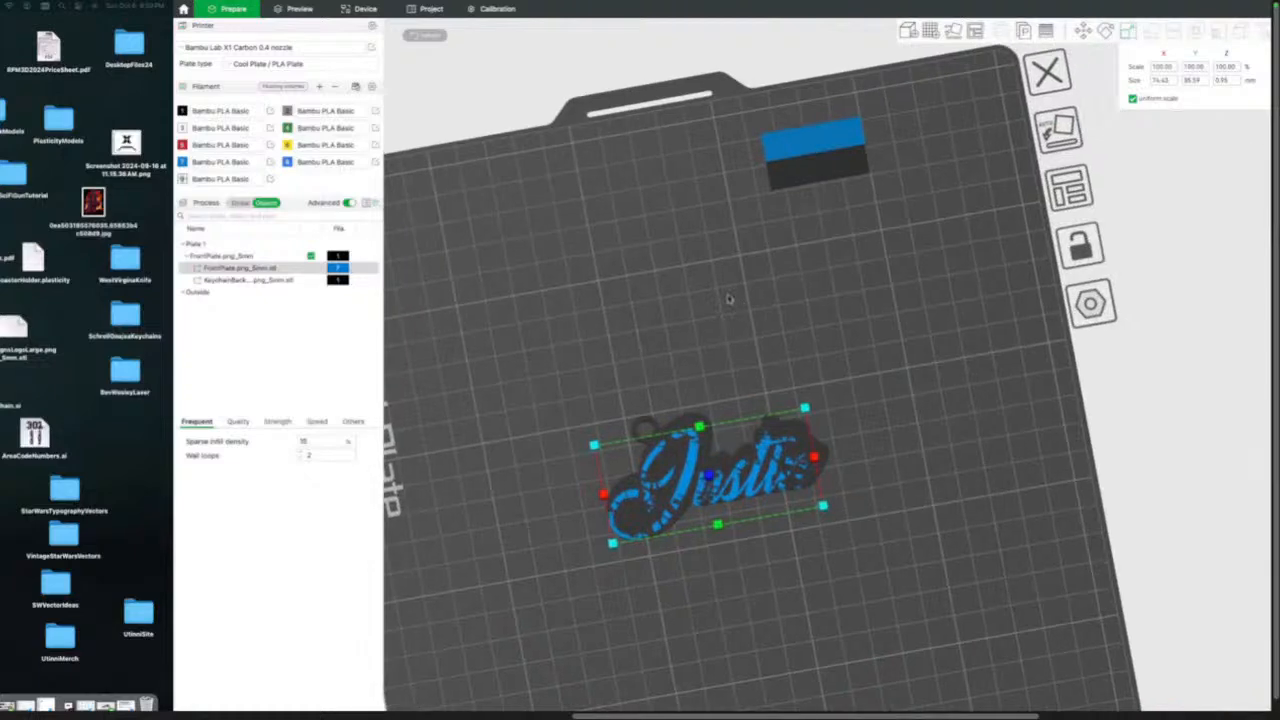
# Turn off uniform scaling and set the KeychainBackplate part's Z size to 2 mm.
pyautogui.click(250, 281)
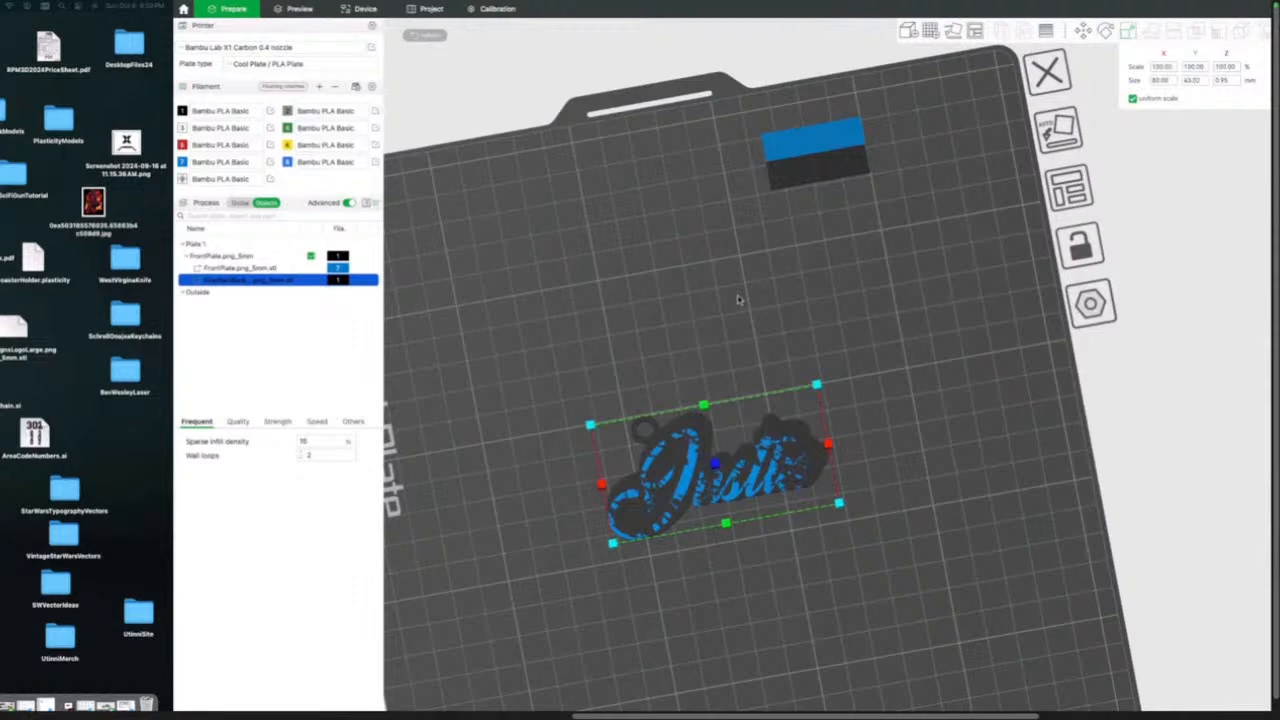
pyautogui.moveTo(739, 299); pyautogui.dragTo(739, 283)
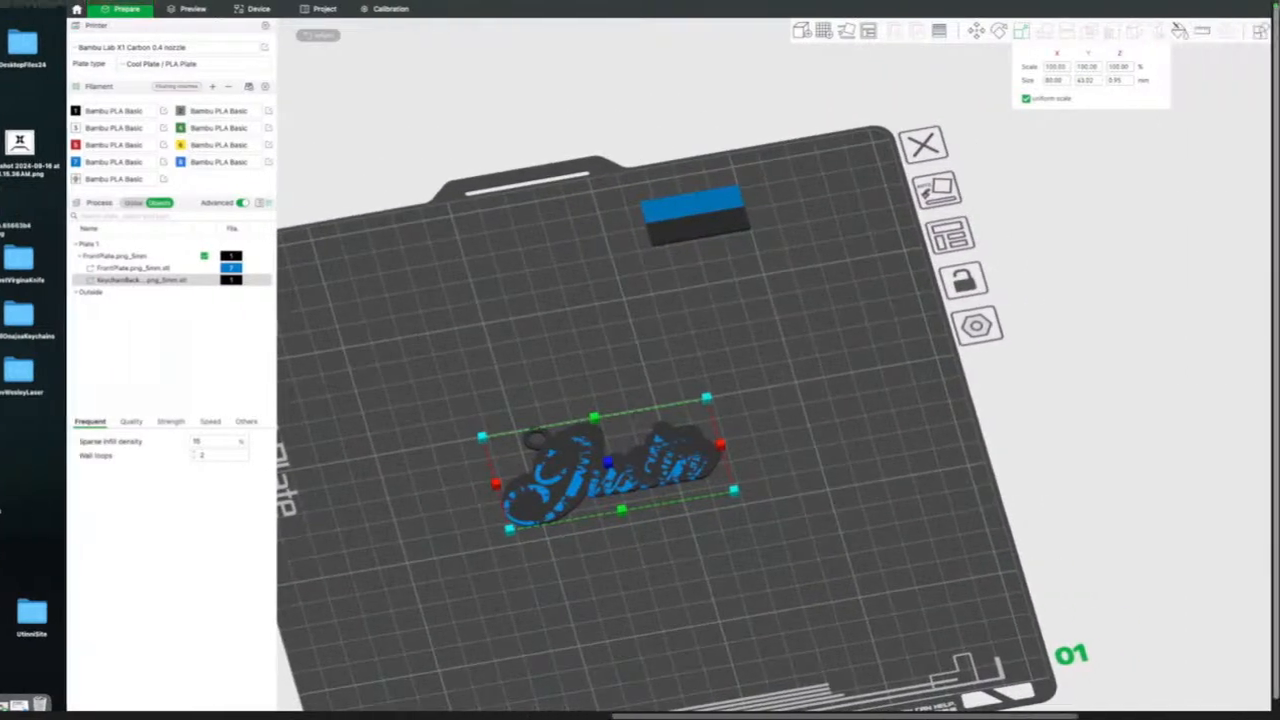
pyautogui.click(1025, 98)
pyautogui.click(1116, 80)
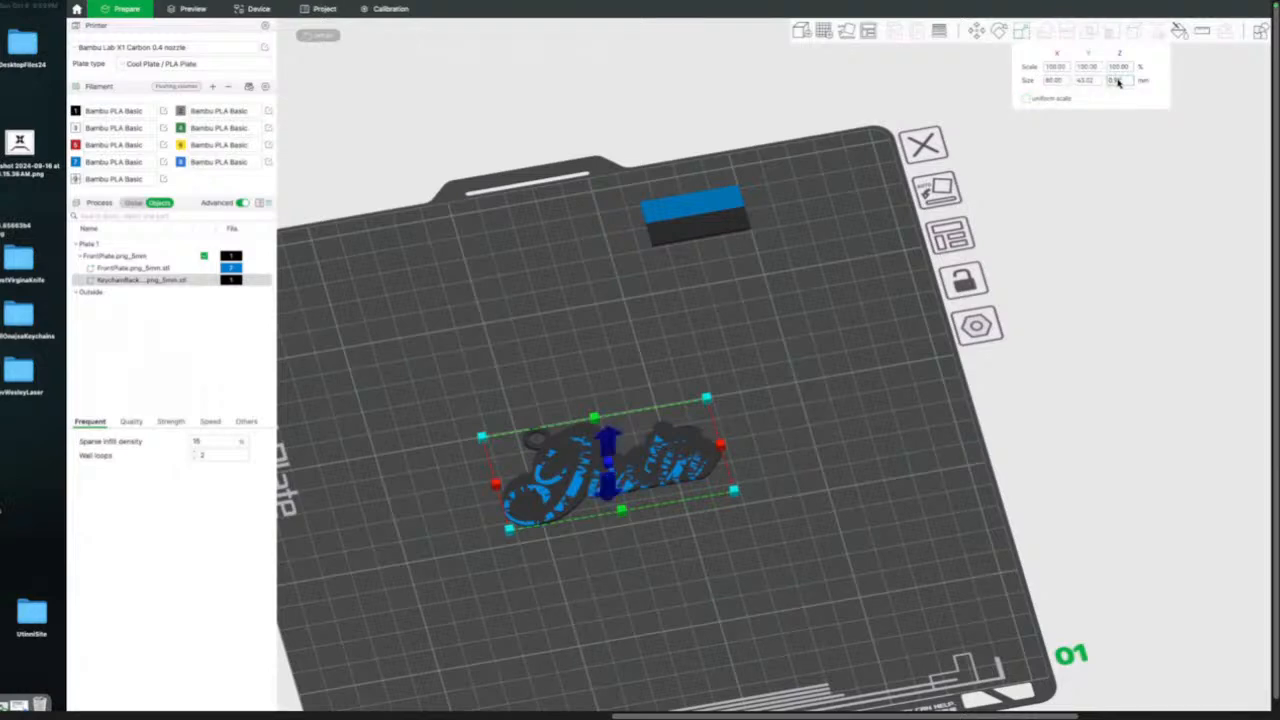
pyautogui.write('2.2')
pyautogui.press('Return')
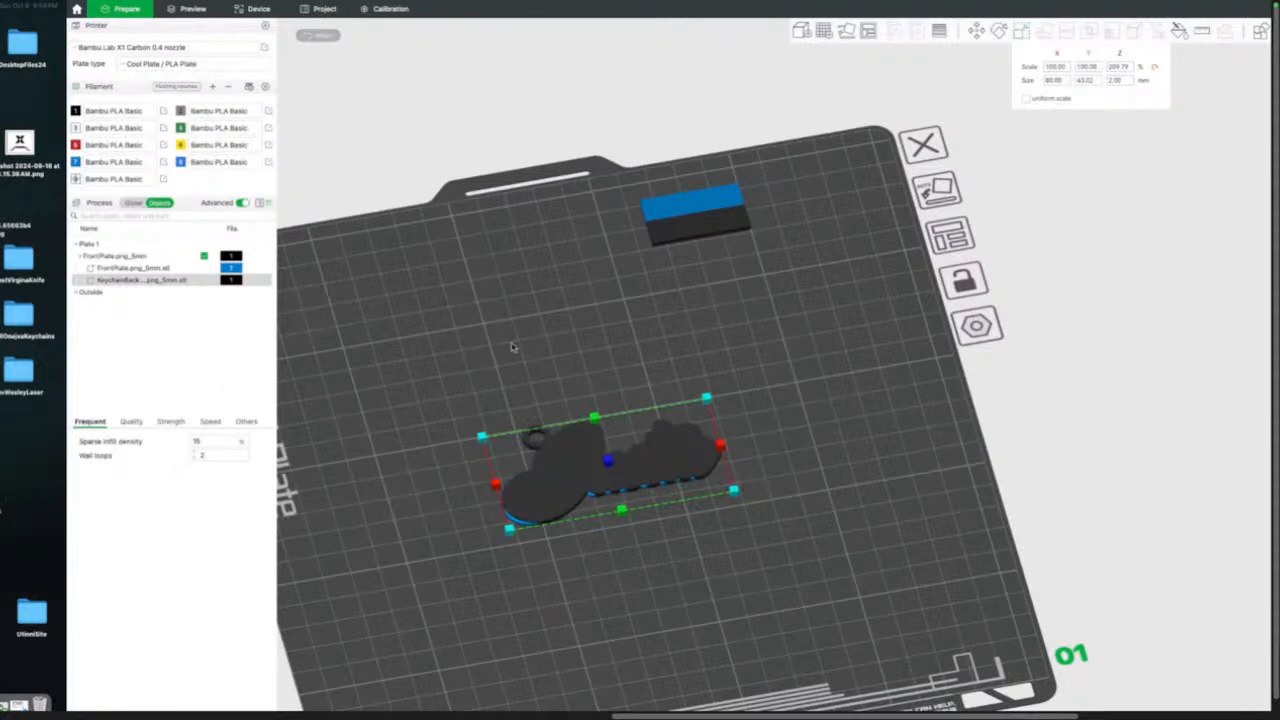
# Set the FrontPlate part's Z size to 1.25 mm without uniform scaling, and turn uniform scaling back on.
pyautogui.click(144, 268)
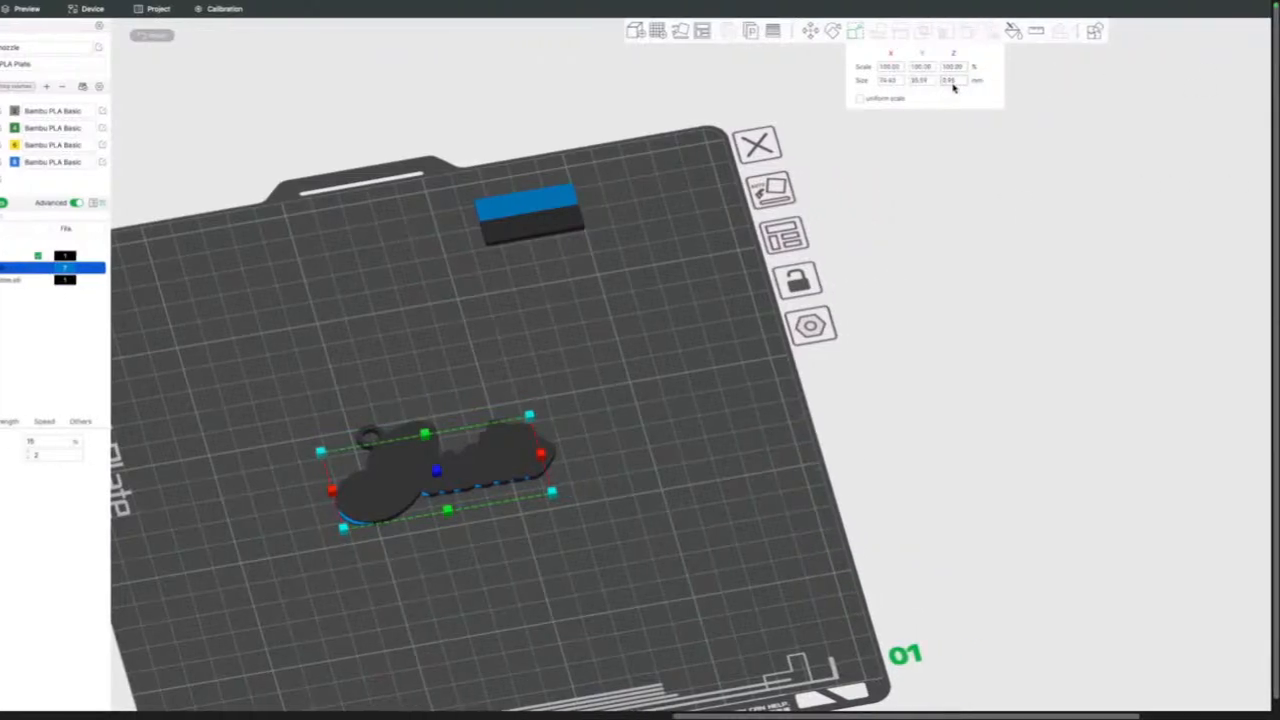
pyautogui.click(1119, 86)
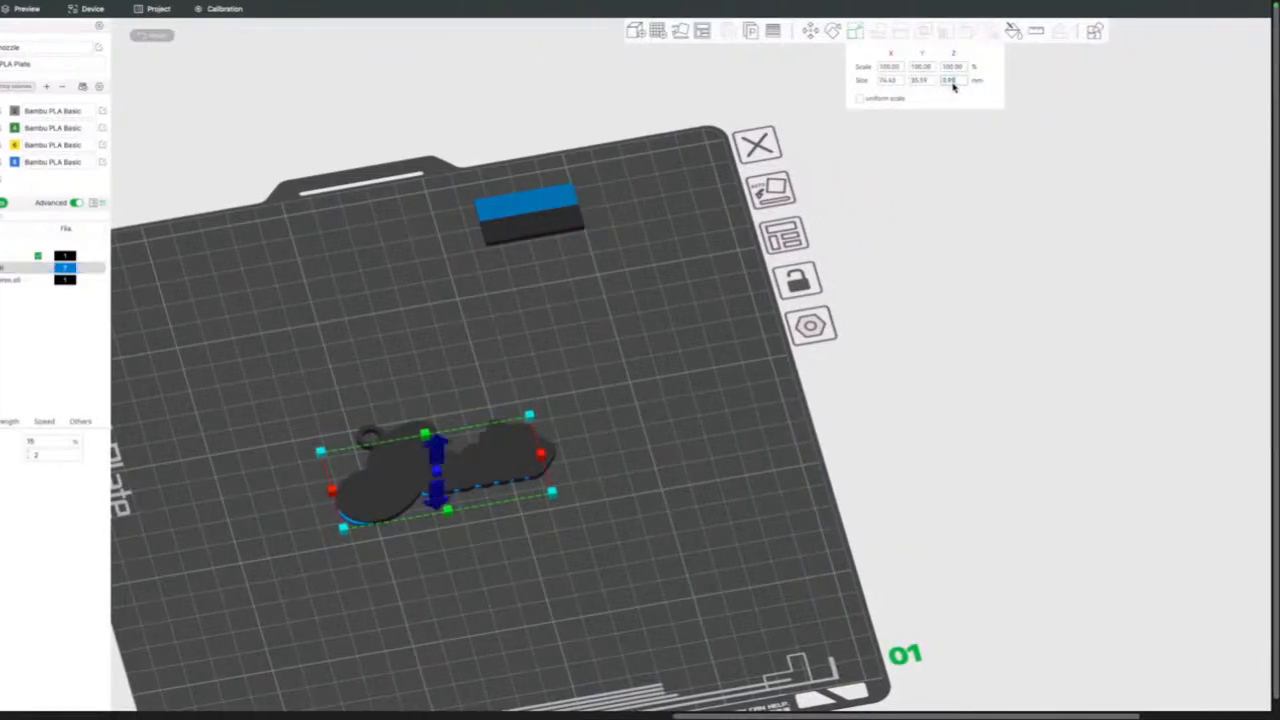
pyautogui.write('5')
pyautogui.press('Return')
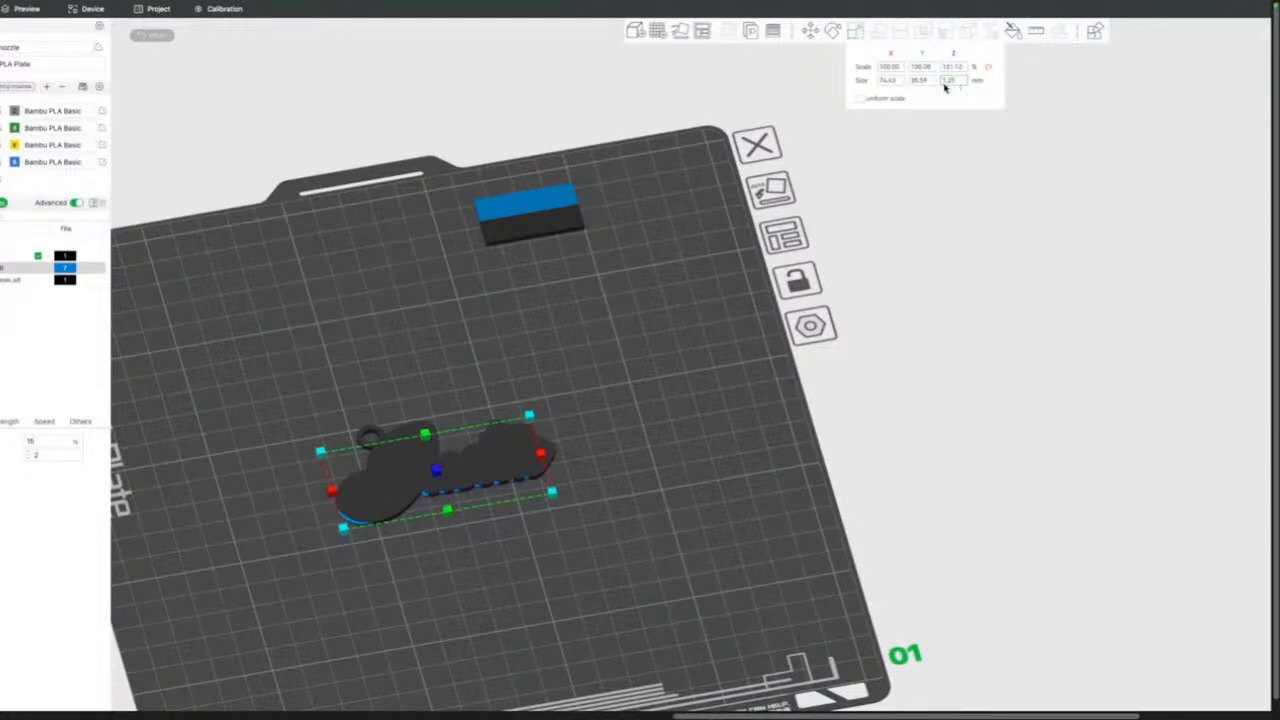
pyautogui.click(859, 98)
pyautogui.moveTo(656, 275); pyautogui.dragTo(844, 181, button='right')
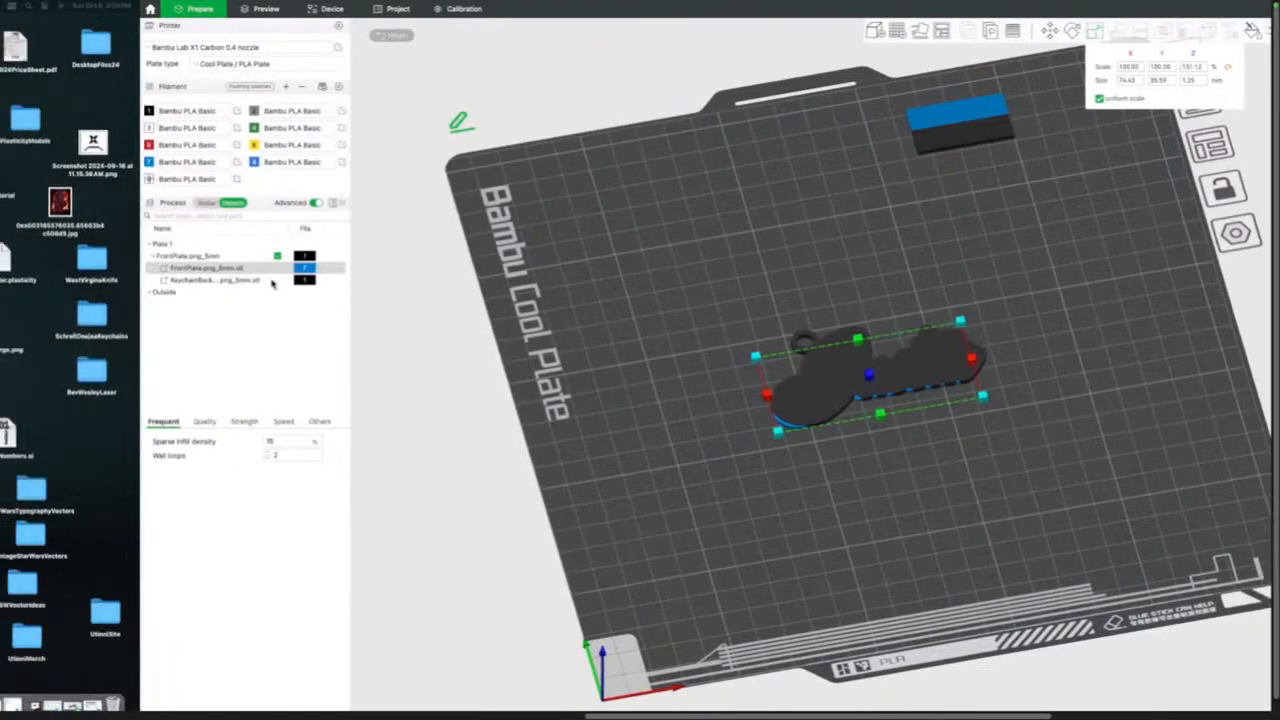
# Reorder the keychain's parts so that FrontPlate comes after KeychainBackplate in the object list.
pyautogui.click(229, 280)
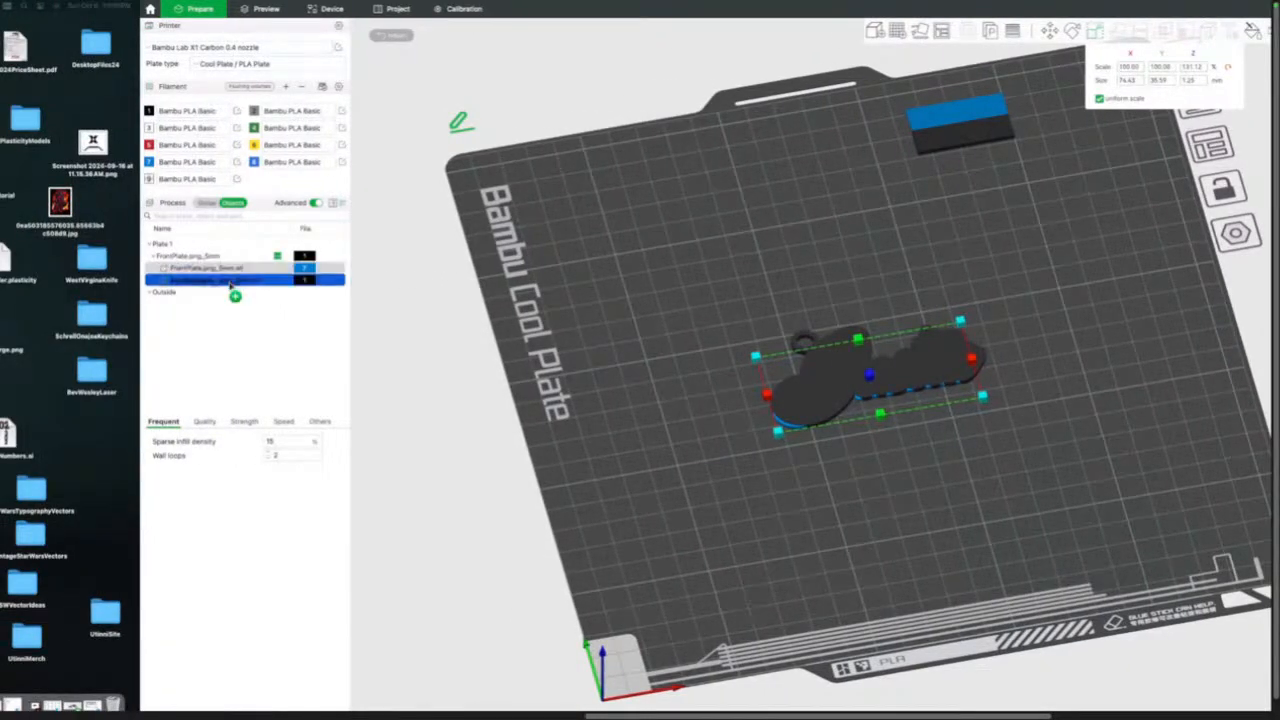
pyautogui.moveTo(229, 287); pyautogui.dragTo(236, 283)
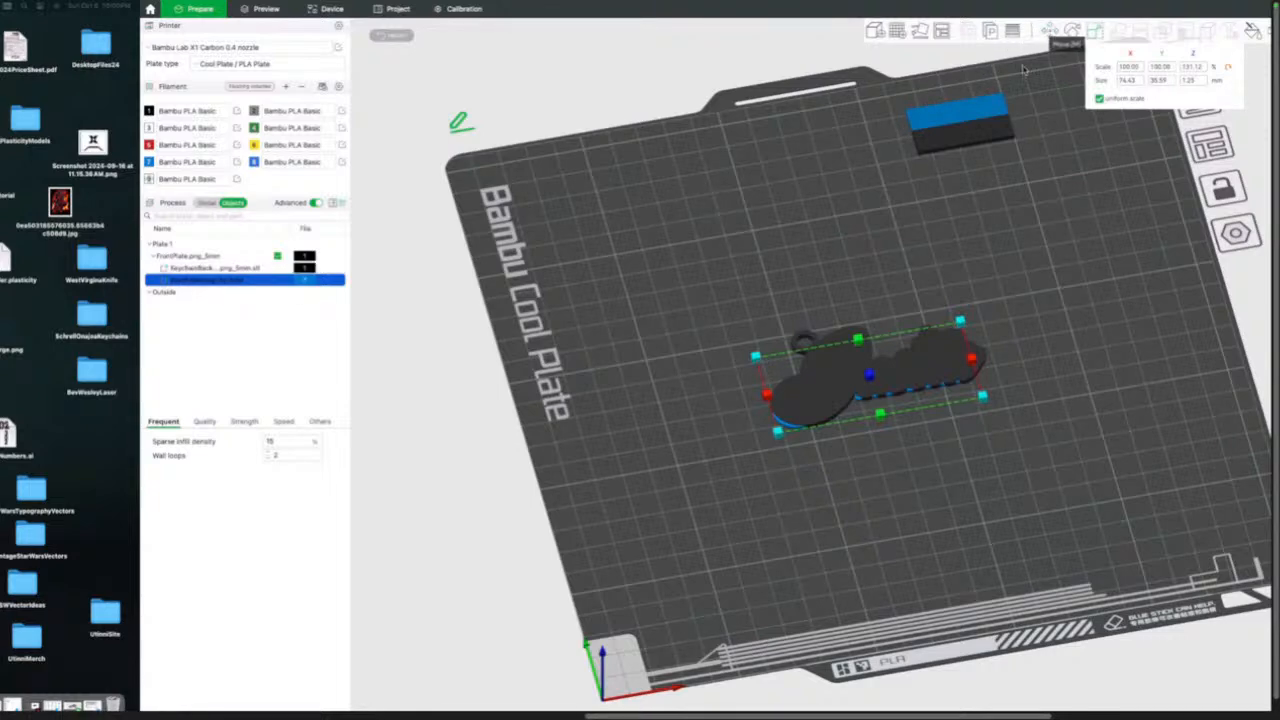
pyautogui.scroll(4, 1019, 161)
pyautogui.scroll(-4, 1018, 161)
pyautogui.scroll(-2, 1019, 161)
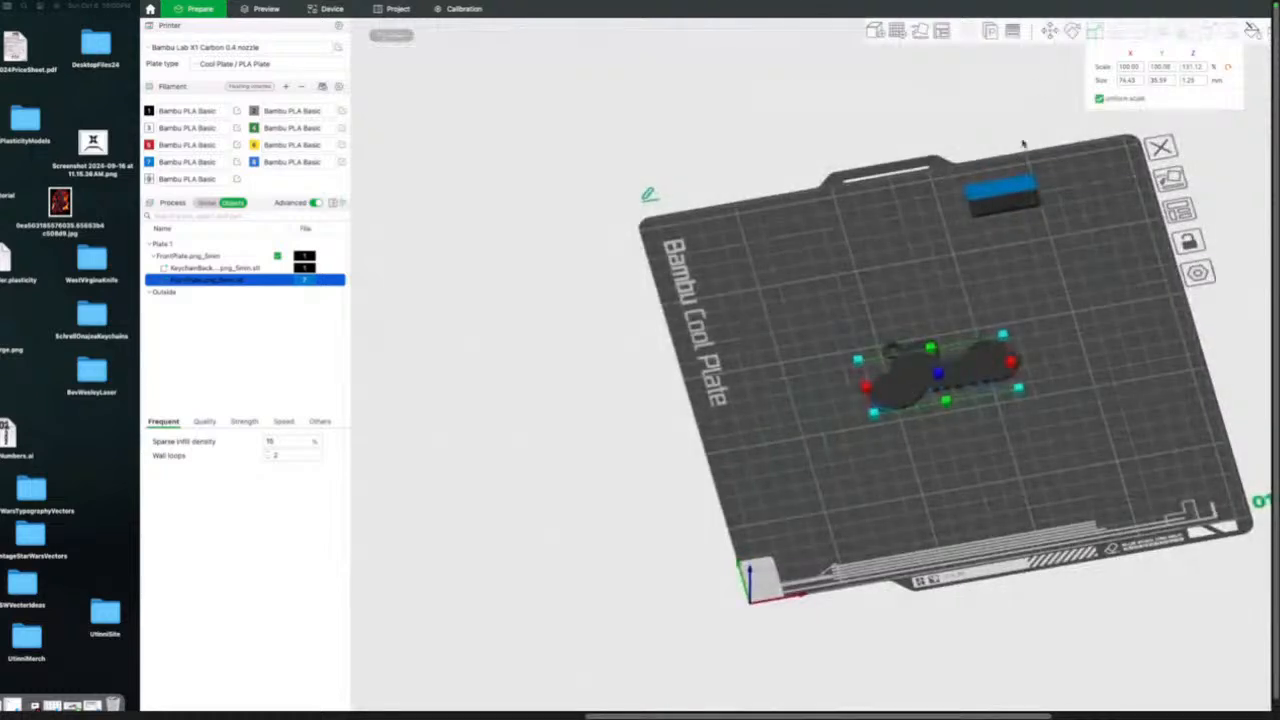
pyautogui.click(1052, 68)
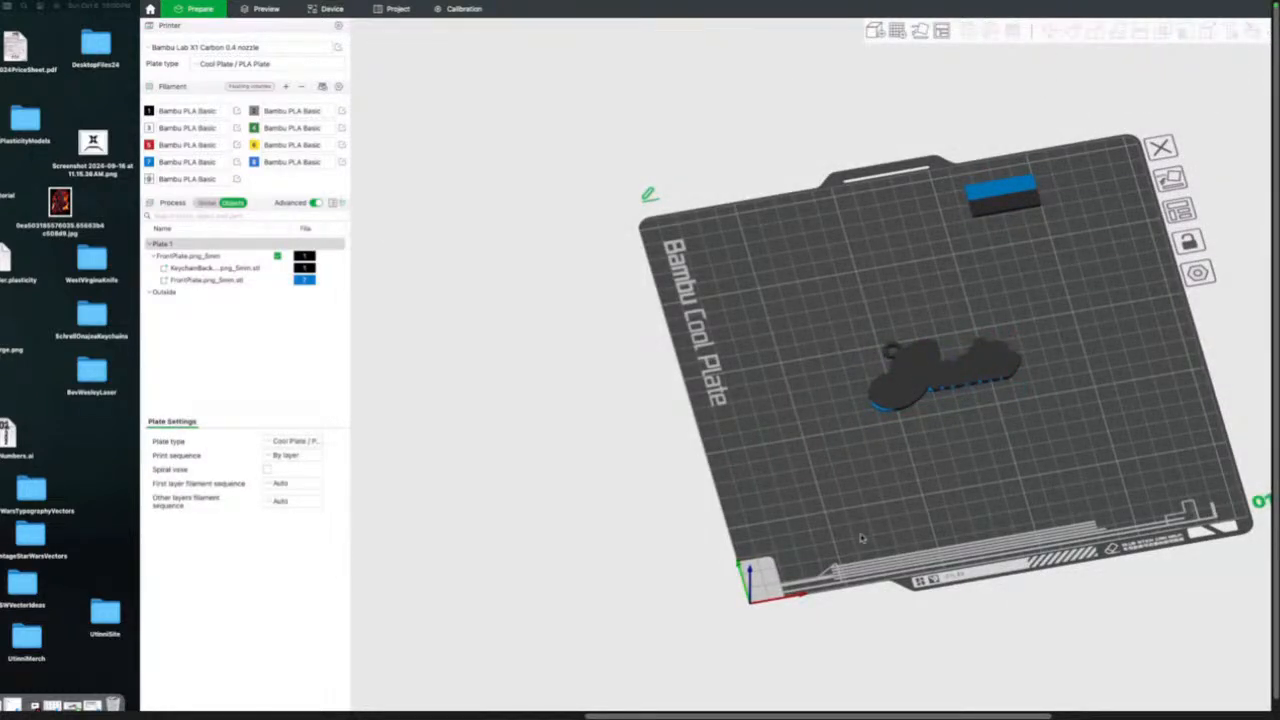
# Raise the FrontPlate part clear of the backplate with the Move tool, to a Z position of about 7.7 mm.
pyautogui.click(247, 284)
pyautogui.click(247, 281)
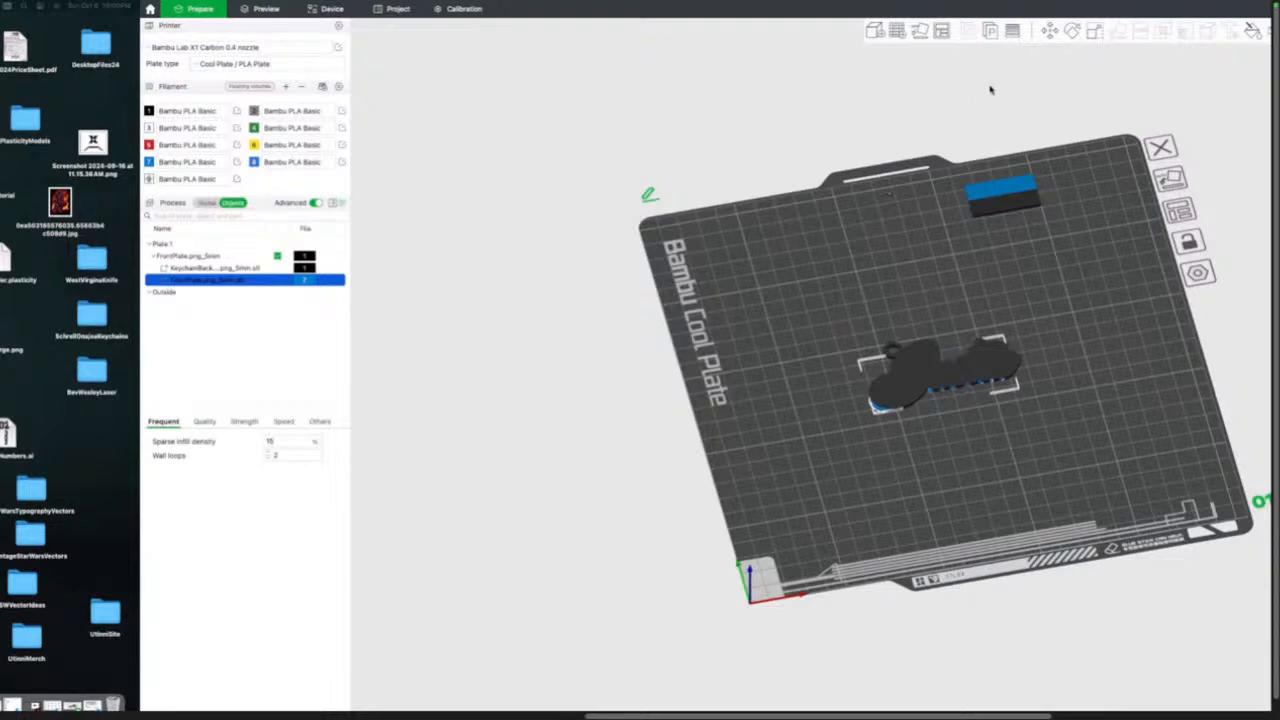
pyautogui.click(1048, 32)
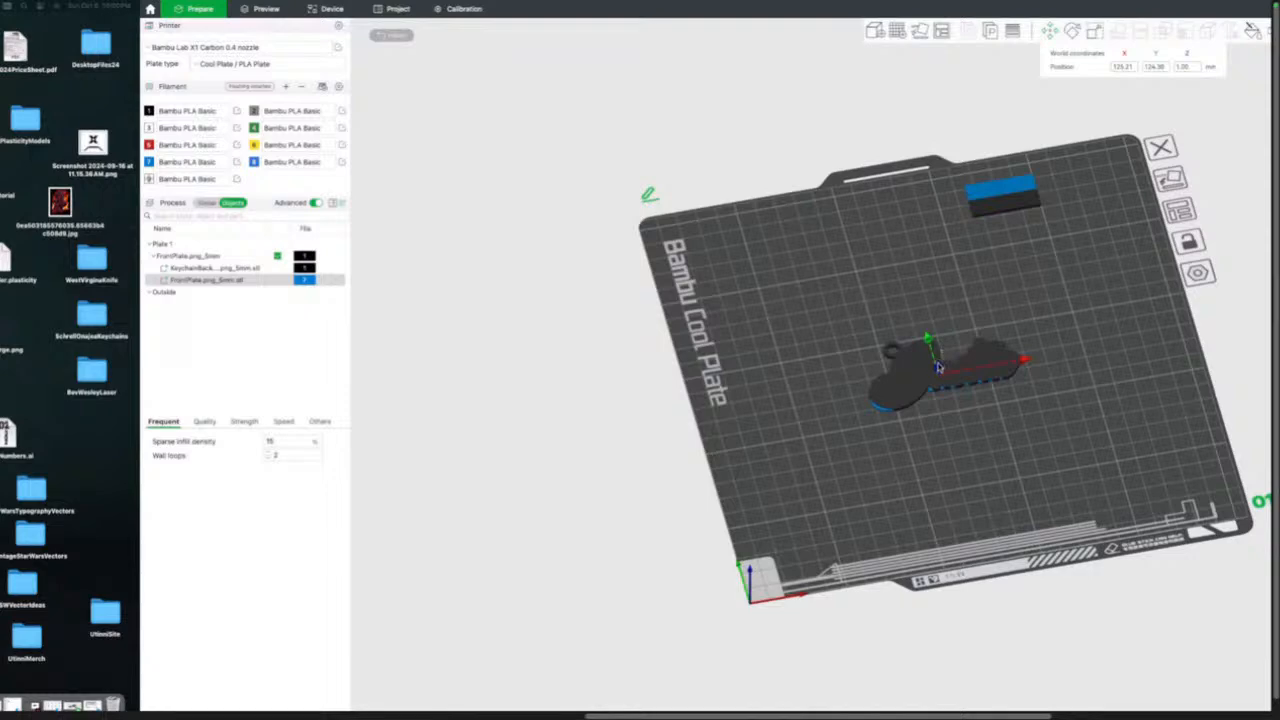
pyautogui.moveTo(939, 369); pyautogui.dragTo(944, 343)
pyautogui.moveTo(836, 337); pyautogui.dragTo(864, 309)
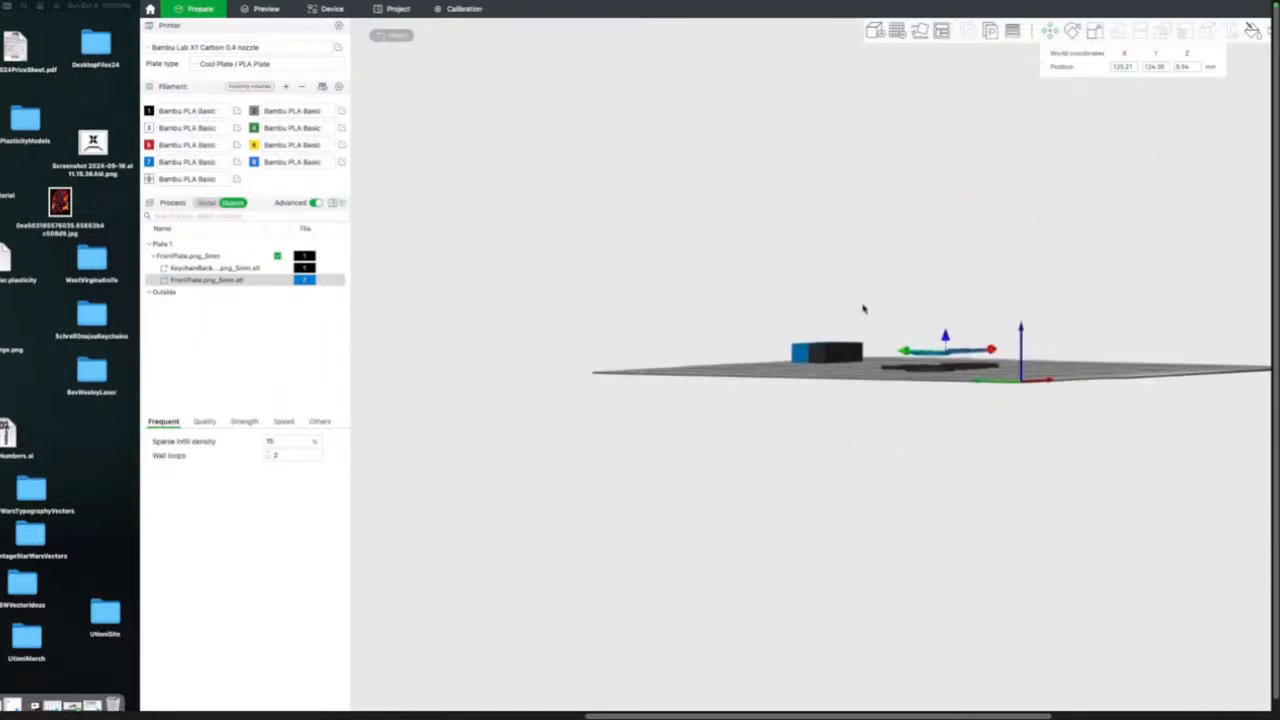
pyautogui.scroll(5, 864, 309)
pyautogui.moveTo(859, 272); pyautogui.dragTo(1047, 307, button='right')
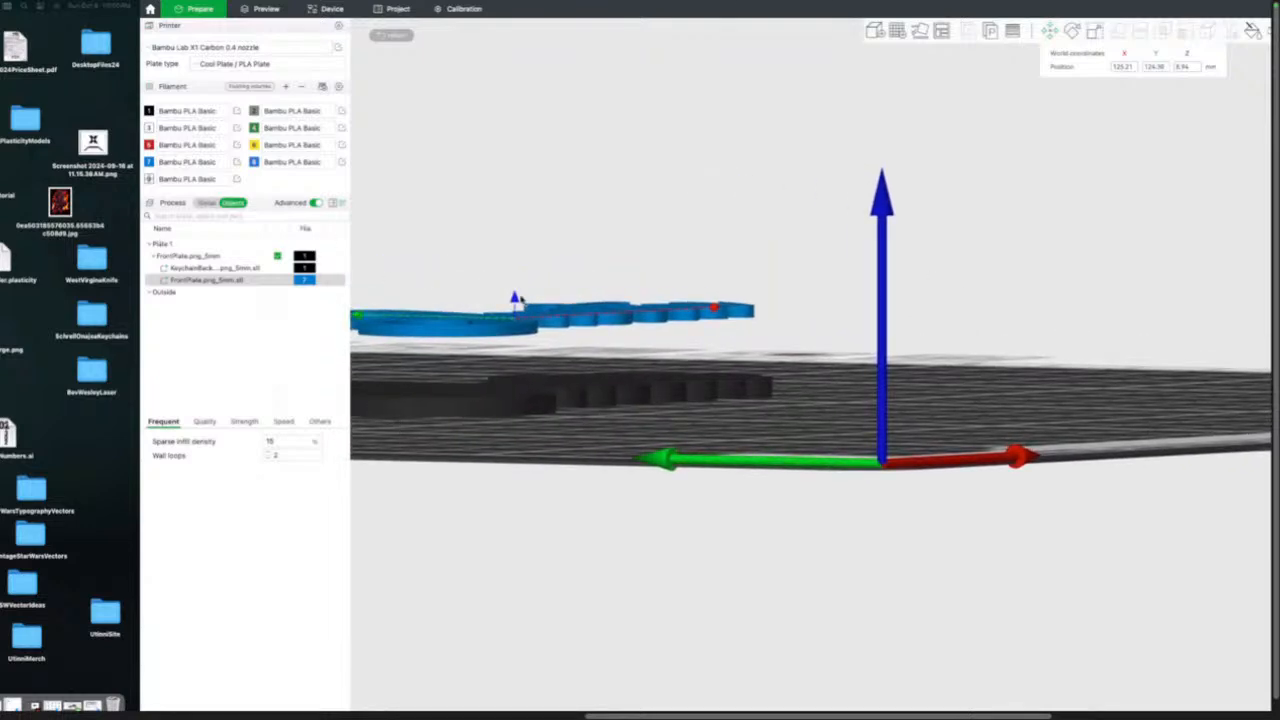
pyautogui.moveTo(514, 298)
pyautogui.mouseDown()
pyautogui.moveTo(517, 184)
pyautogui.moveTo(506, 233)
pyautogui.moveTo(495, 215)
pyautogui.moveTo(498, 315)
pyautogui.mouseUp()
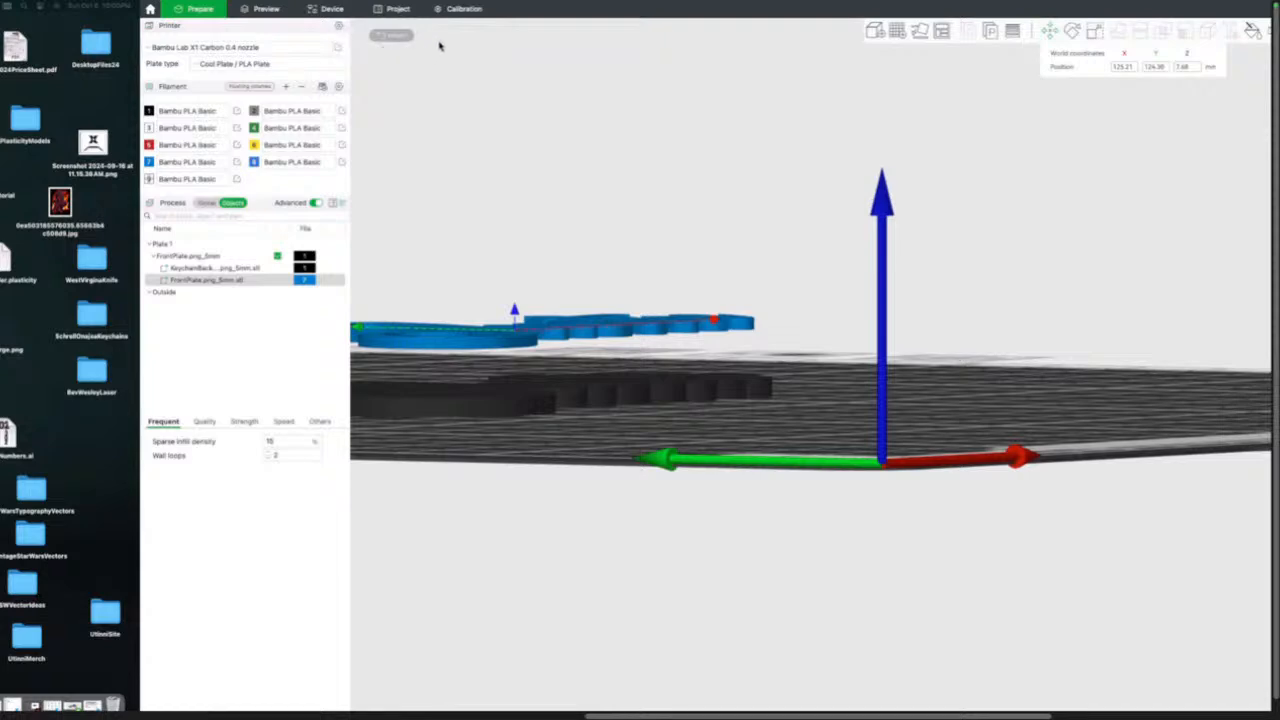
pyautogui.moveTo(501, 4)
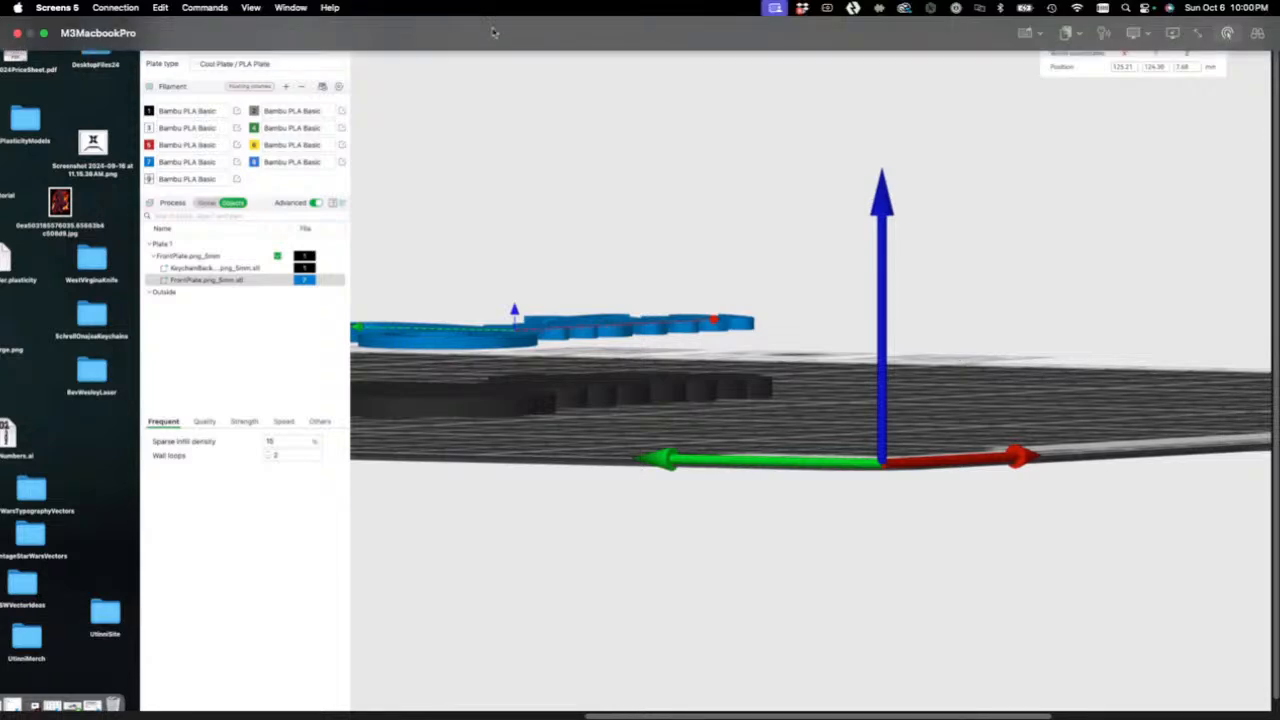
pyautogui.click(486, 68)
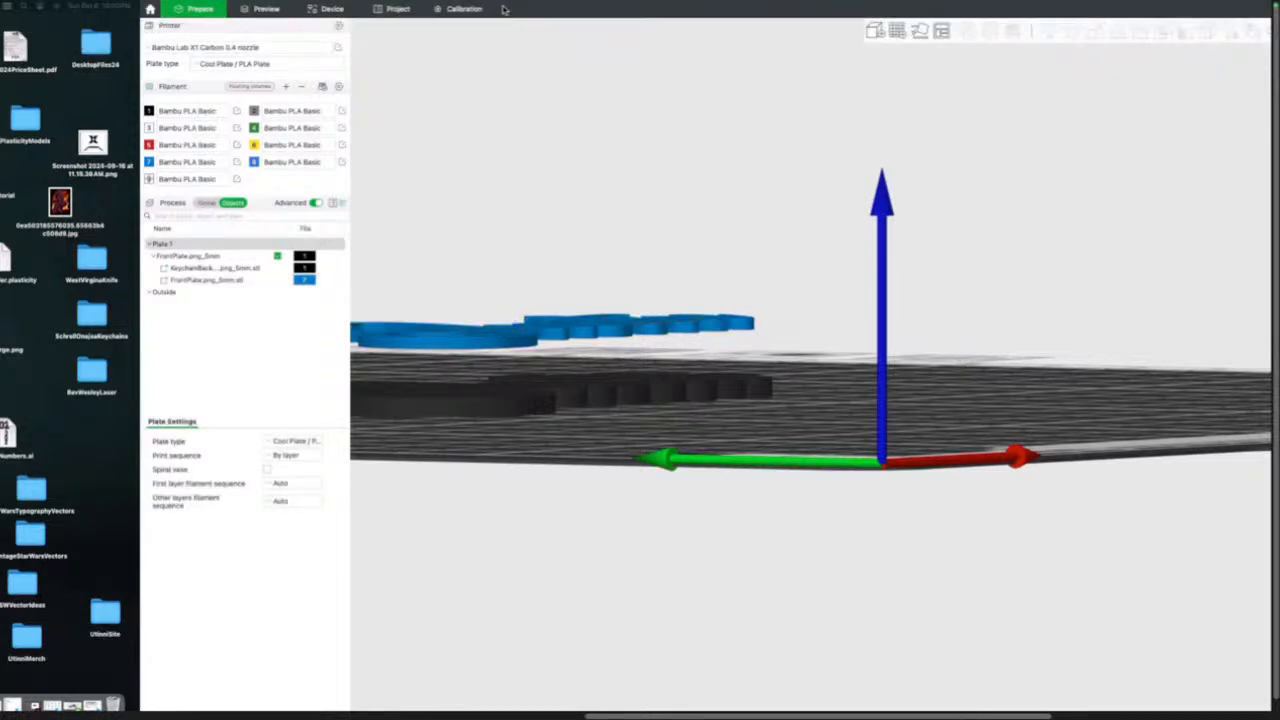
pyautogui.moveTo(505, 5)
pyautogui.scroll(10, 450, 201)
pyautogui.scroll(-20, 450, 201)
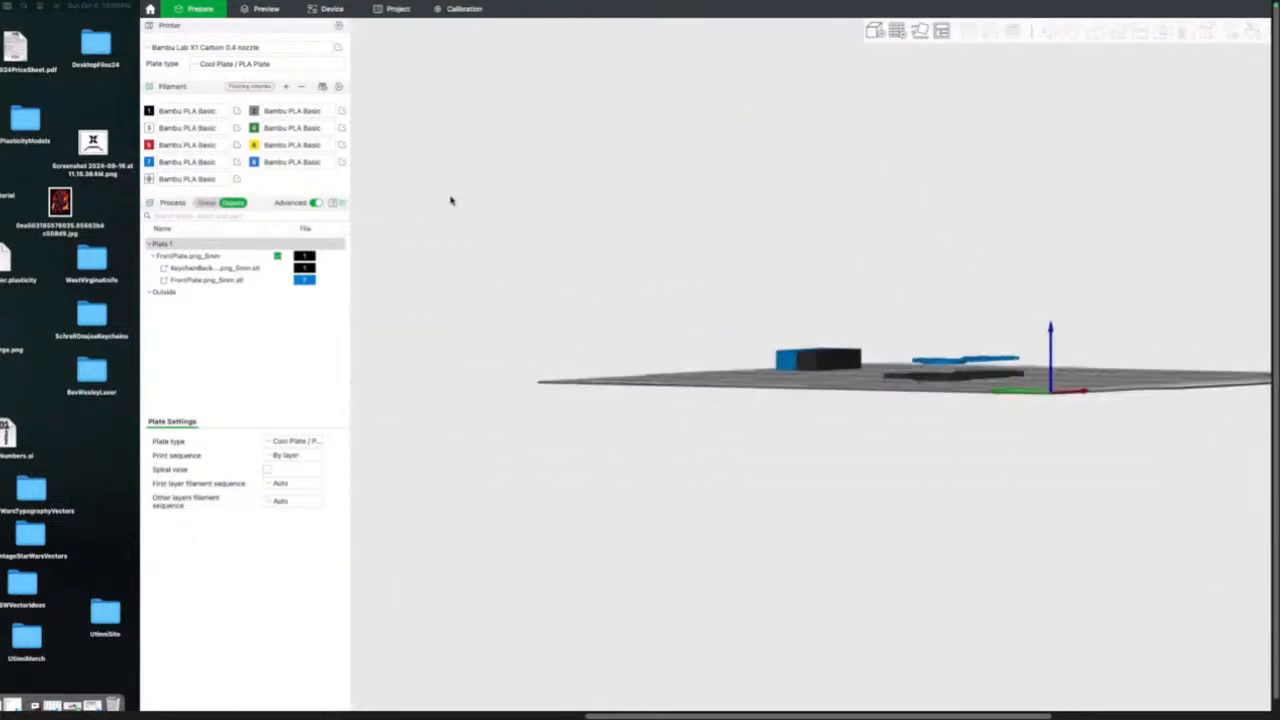
pyautogui.scroll(5, 450, 201)
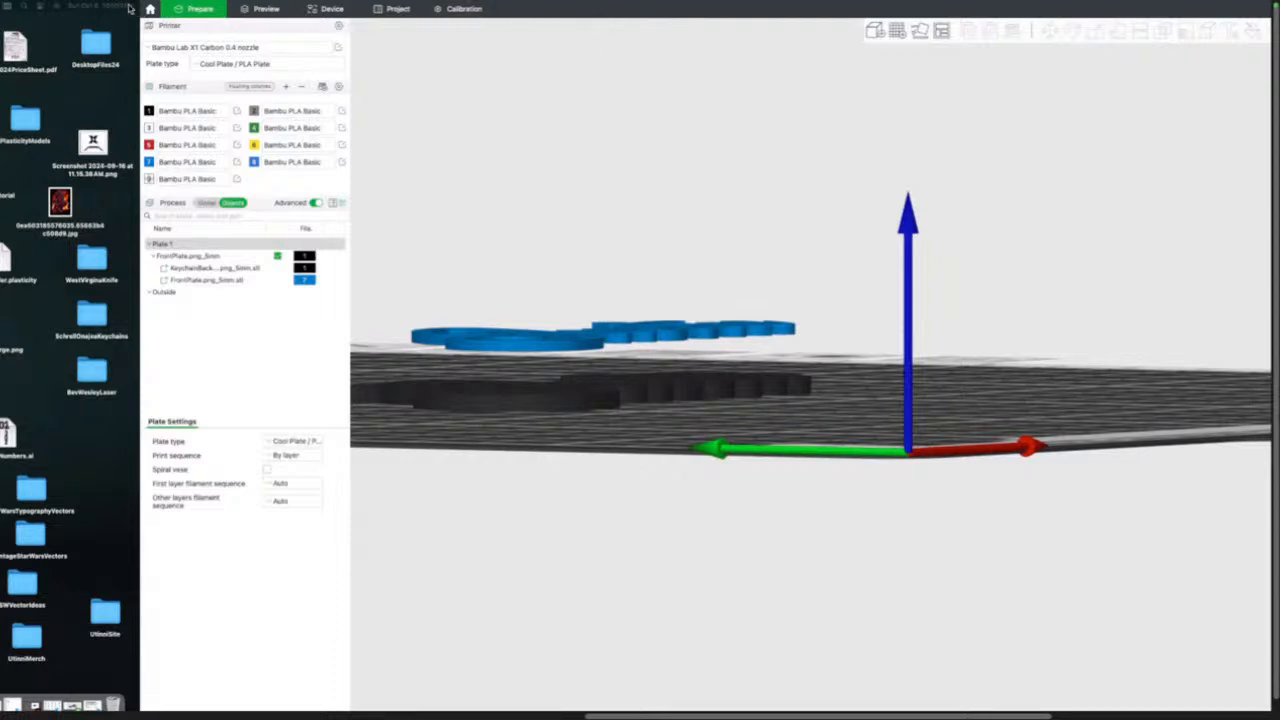
pyautogui.moveTo(141, 6)
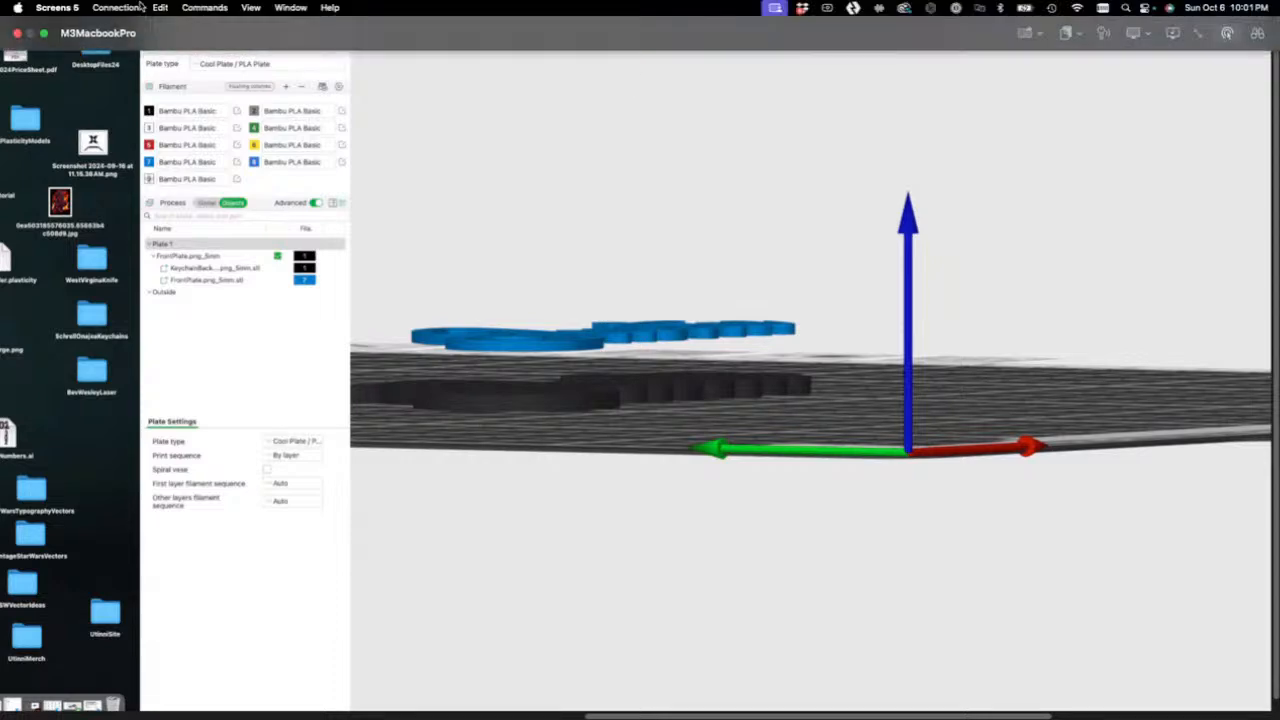
pyautogui.click(45, 35)
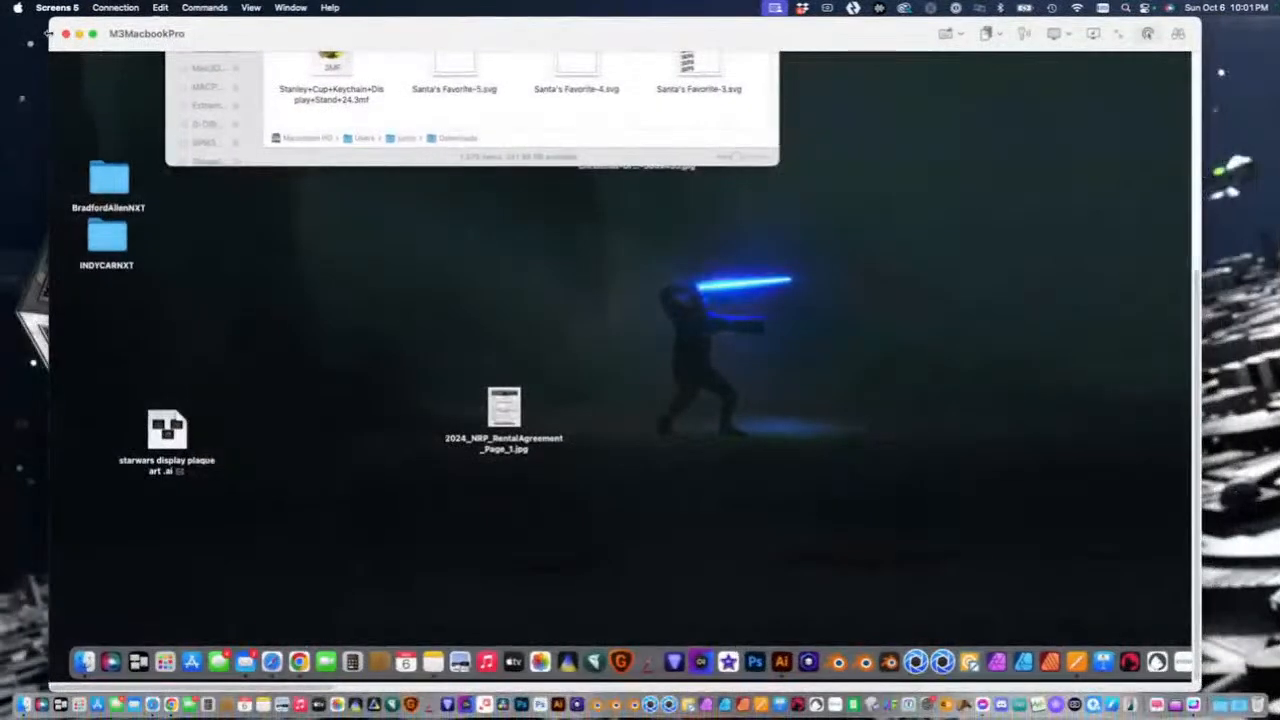
pyautogui.click(94, 35)
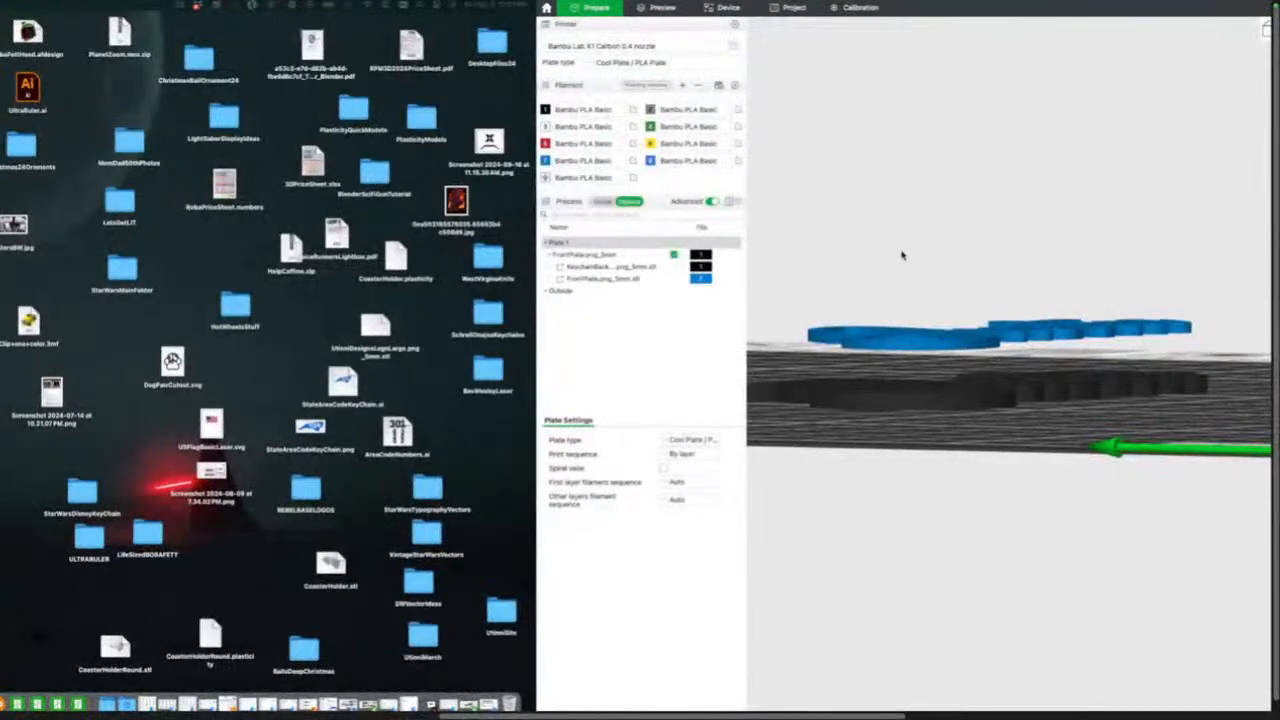
pyautogui.moveTo(723, 5)
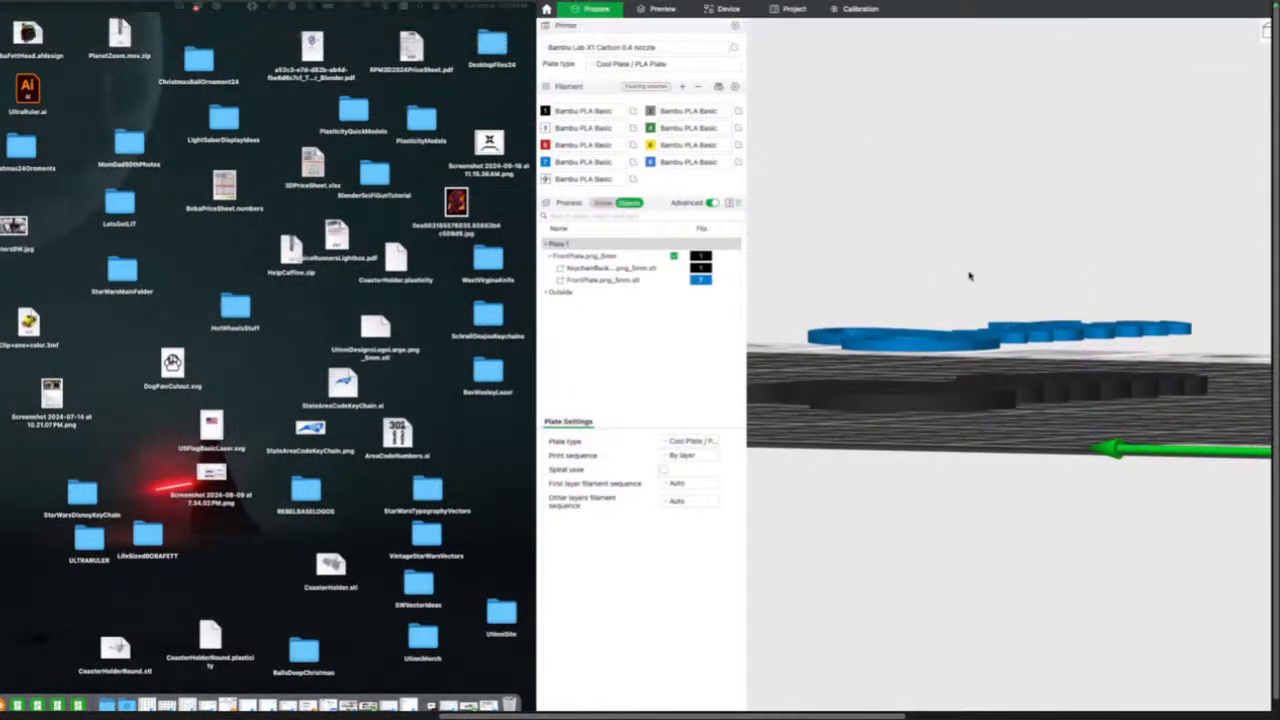
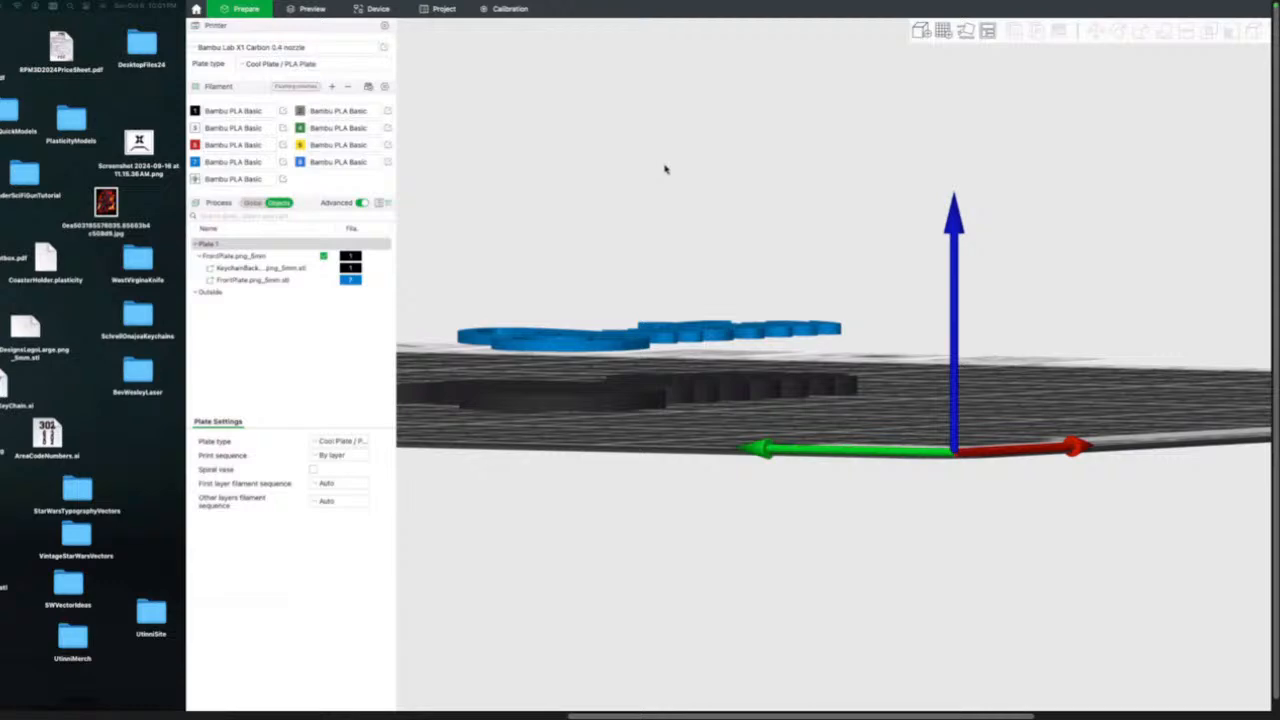
# Lower the FrontPlate part vertically onto the backplate with the Move tool, to a Z position of about 2.7 mm.
pyautogui.moveTo(665, 169); pyautogui.dragTo(682, 167)
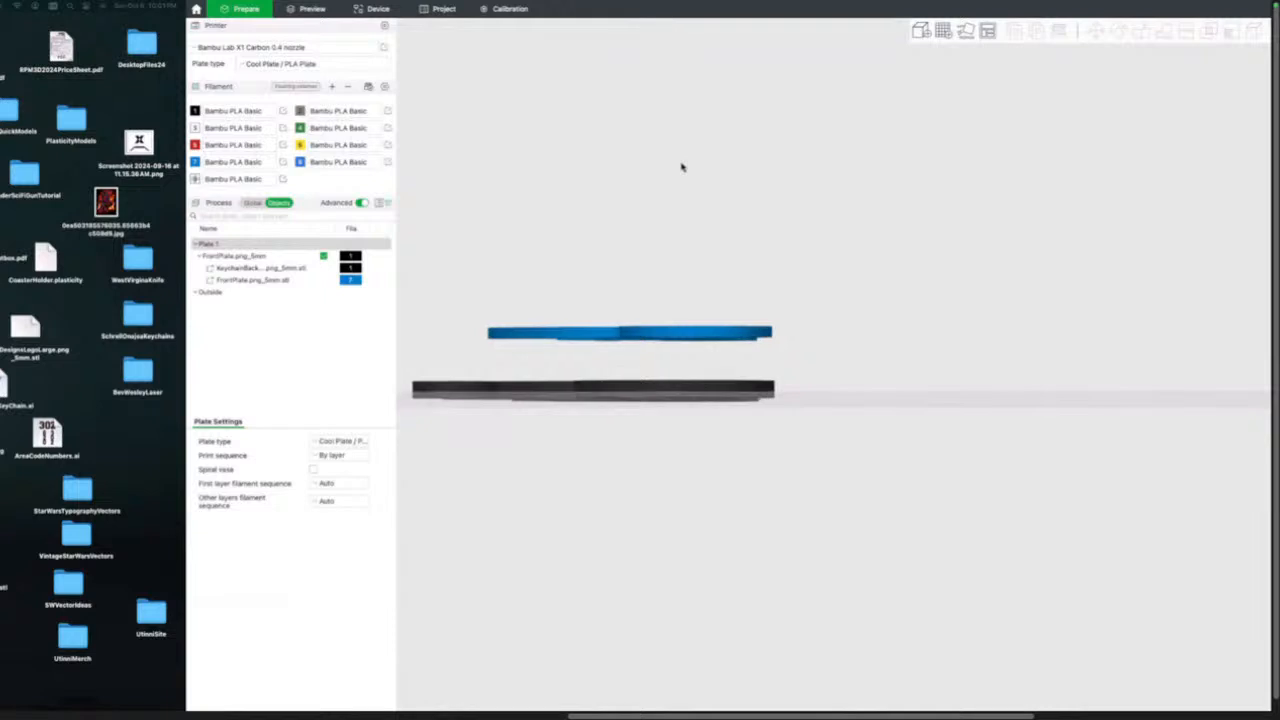
pyautogui.click(686, 335)
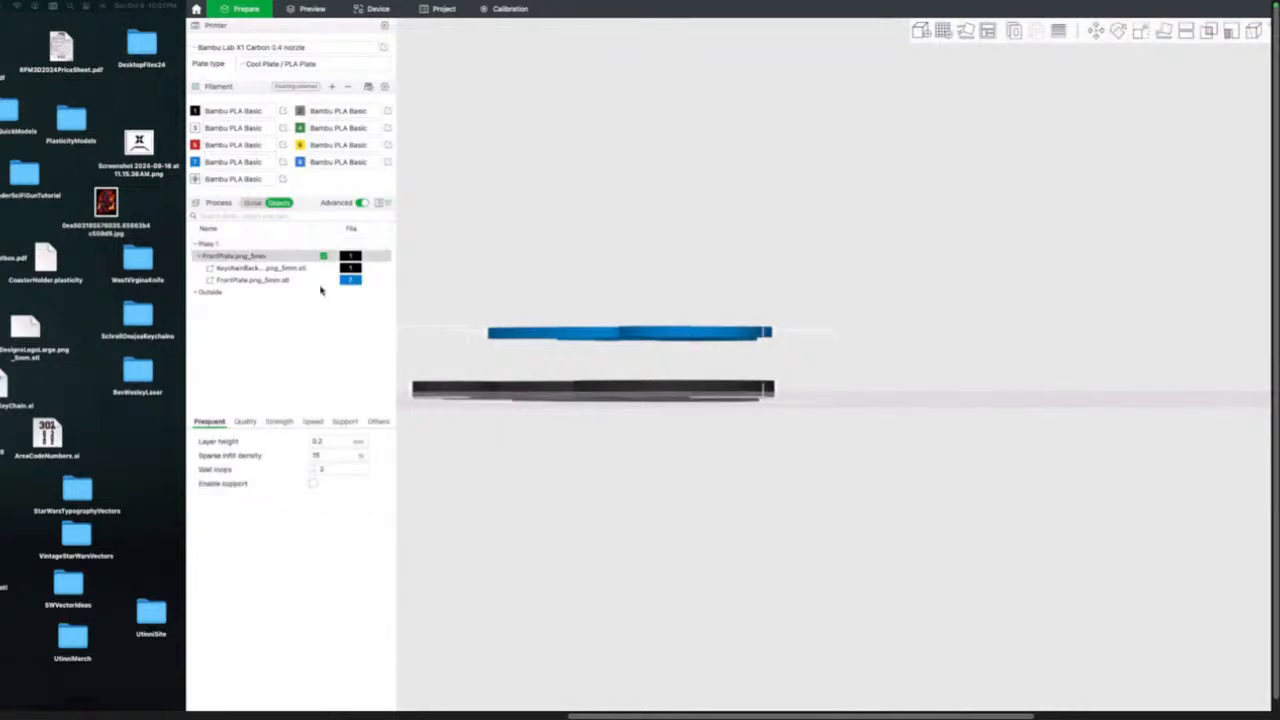
pyautogui.click(304, 281)
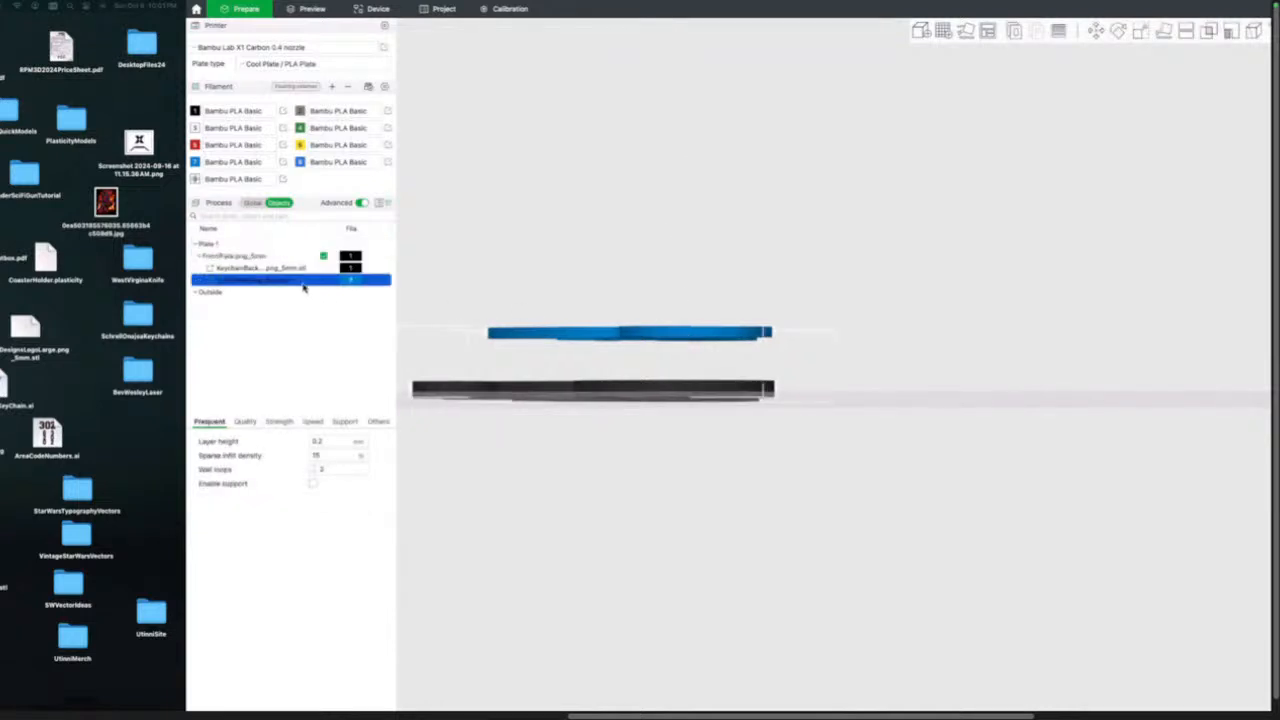
pyautogui.click(1096, 31)
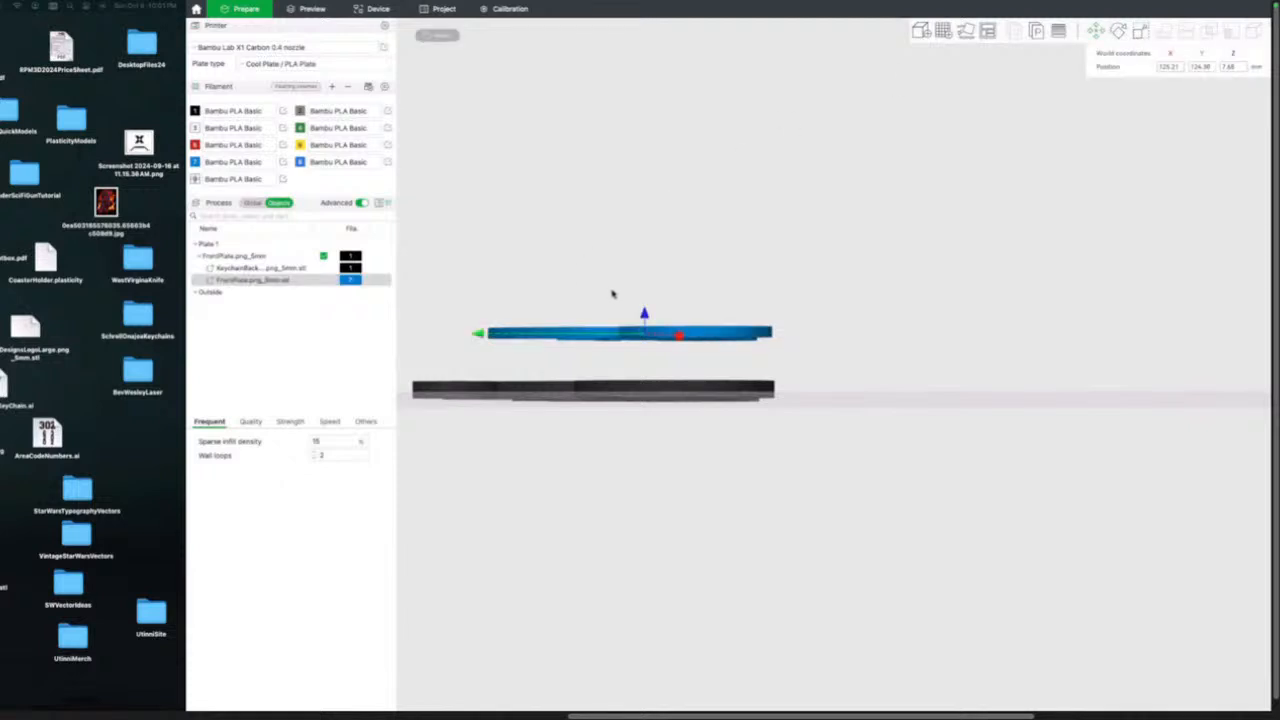
pyautogui.moveTo(644, 316); pyautogui.dragTo(642, 368)
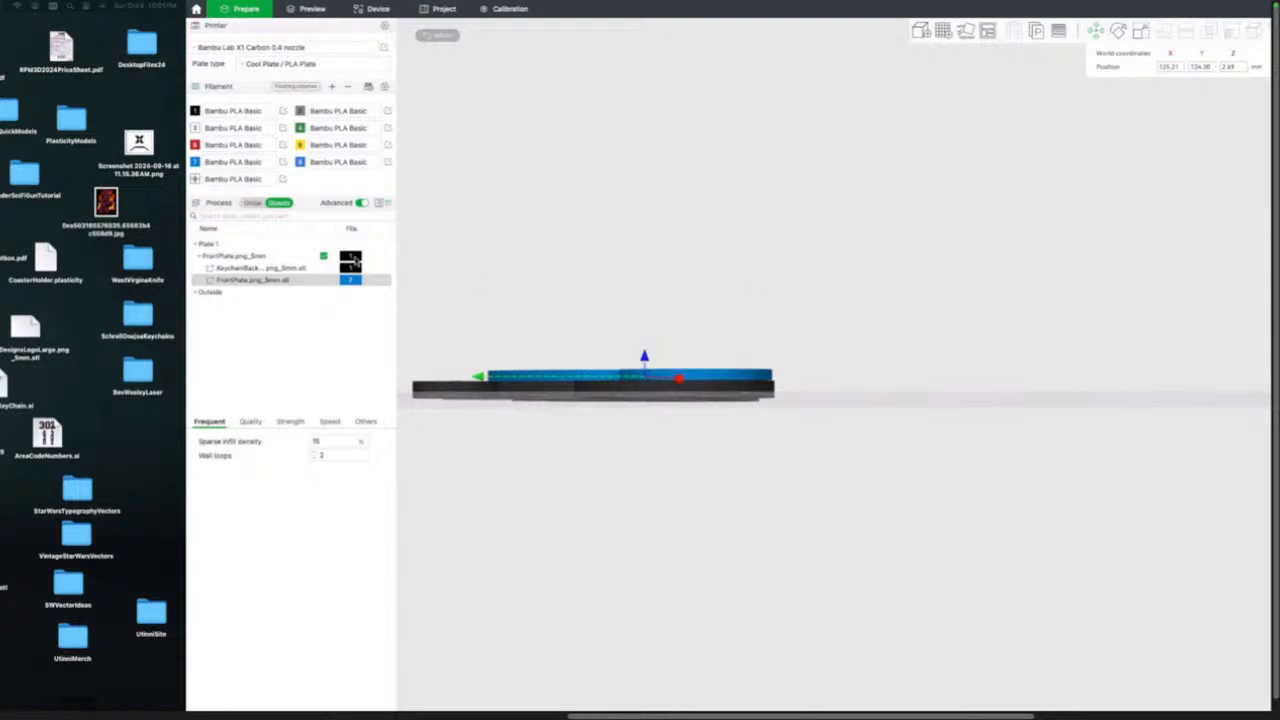
# Check the scale sizes of the KeychainBackplate and FrontPlate parts, and set FrontPlate's Z position to 2.57 mm.
pyautogui.click(285, 268)
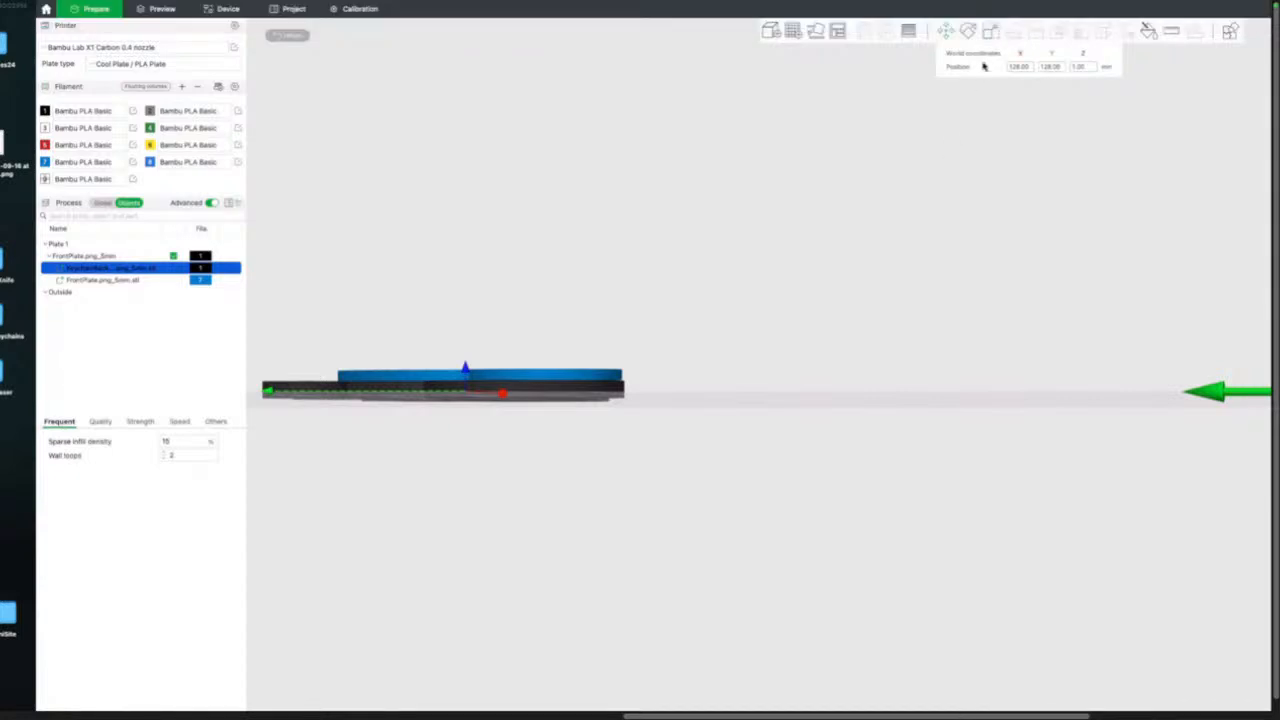
pyautogui.click(991, 30)
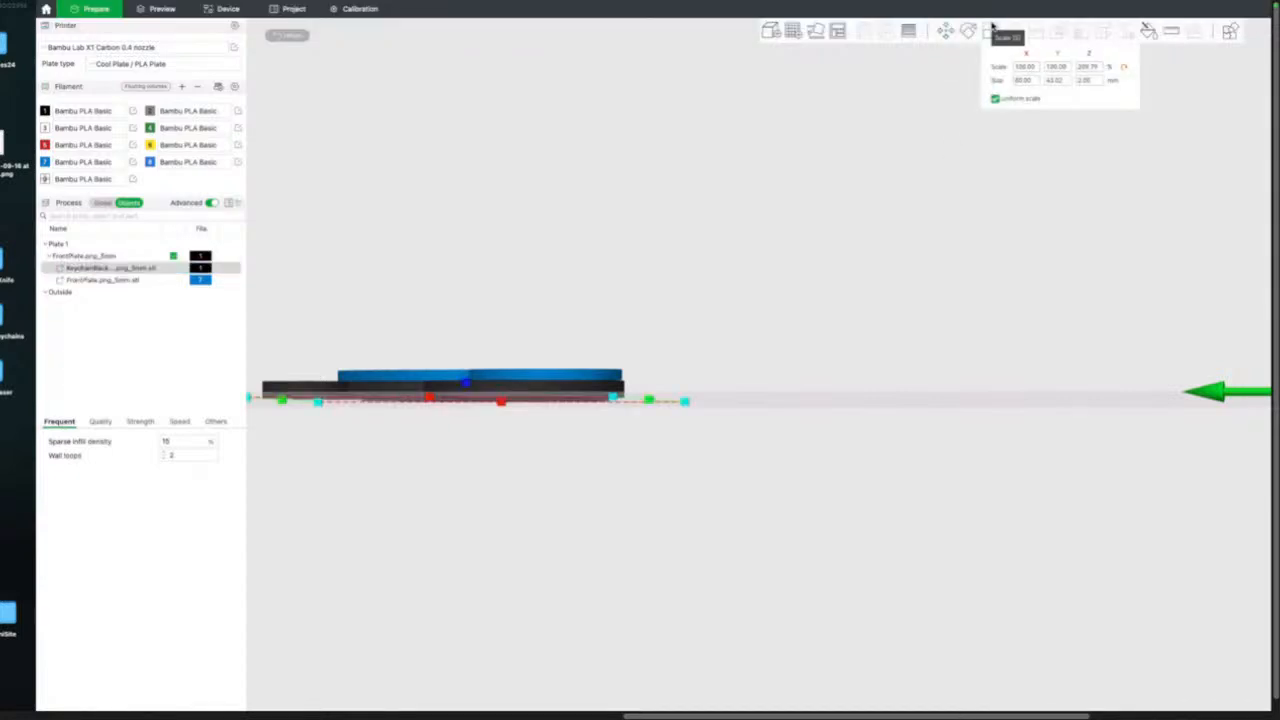
pyautogui.click(161, 282)
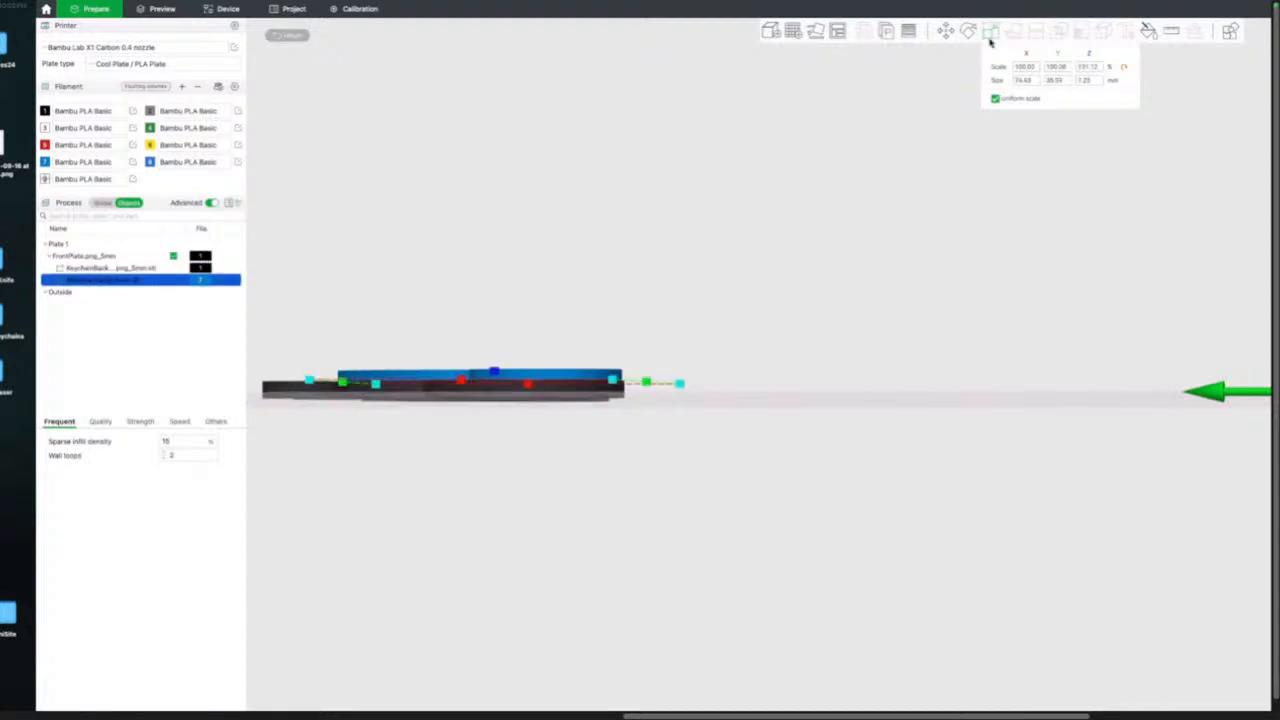
pyautogui.click(948, 34)
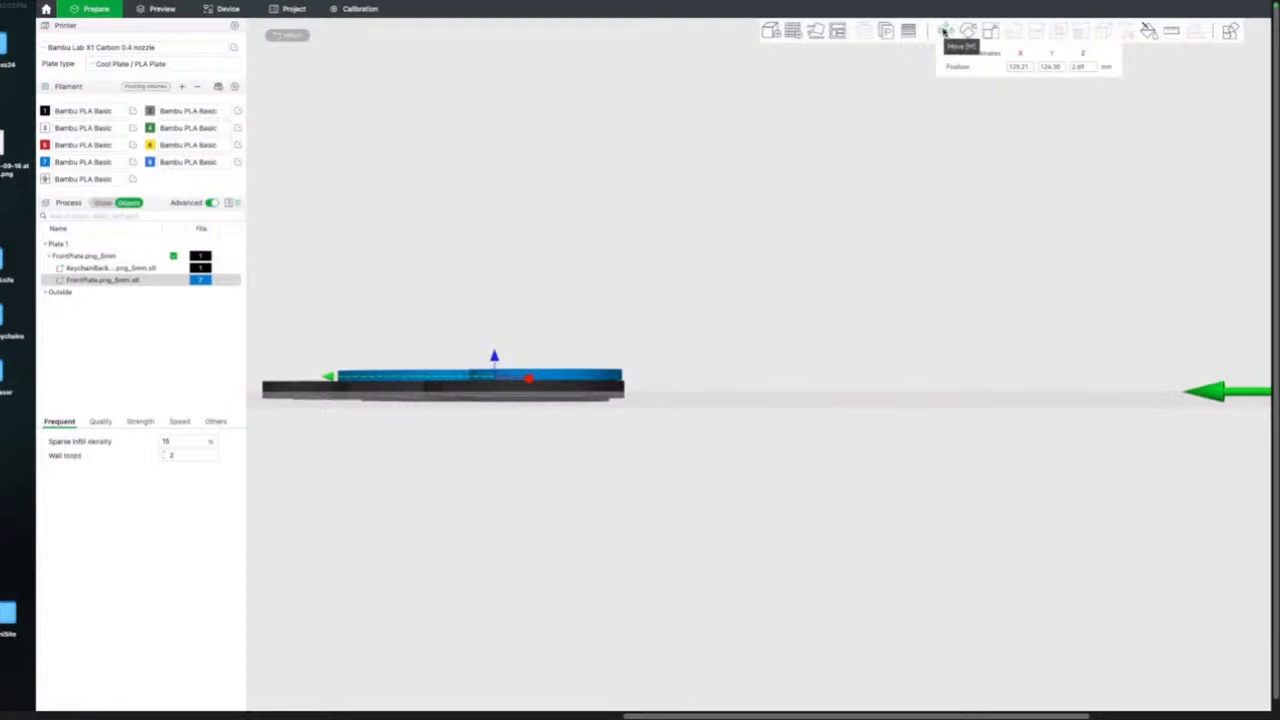
pyautogui.click(1090, 67)
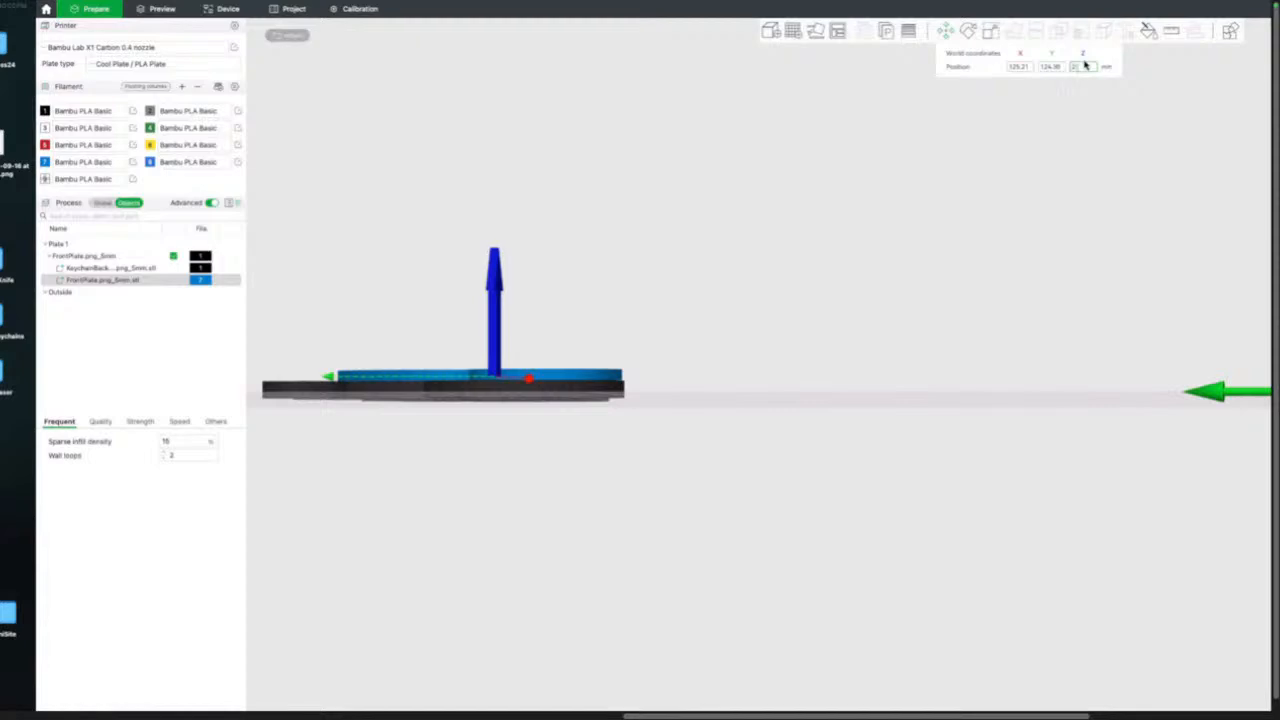
pyautogui.press('Return')
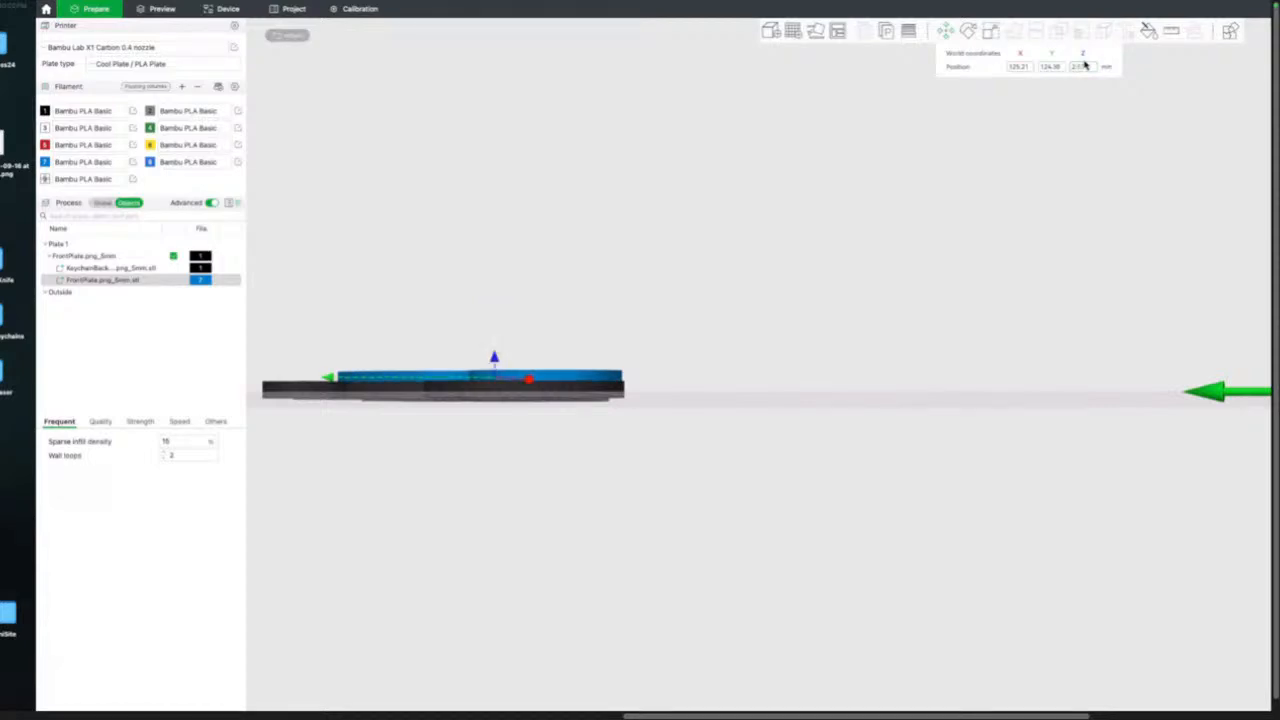
# Viewing the plate from above, shift the FrontPlate lettering within the backplate outline to about X 128 mm and Y 126 mm.
pyautogui.moveTo(759, 272); pyautogui.dragTo(716, 310)
pyautogui.press('1')
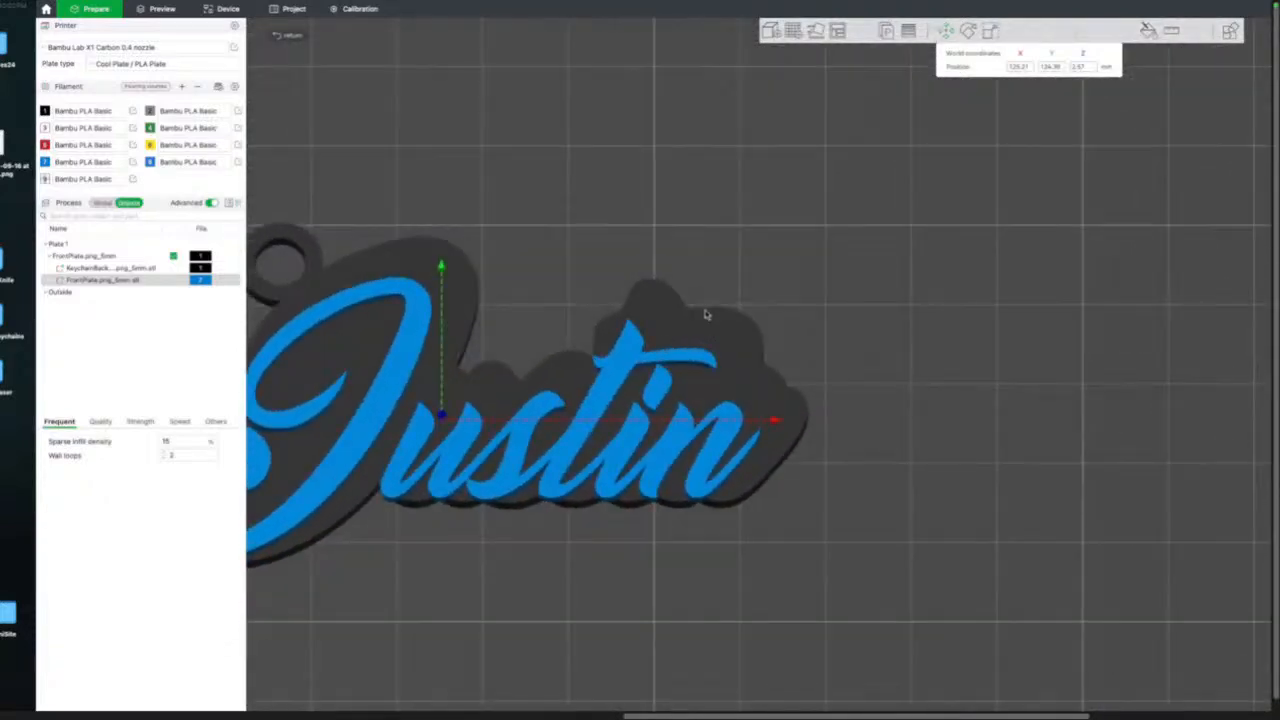
pyautogui.moveTo(663, 240); pyautogui.dragTo(848, 241, button='middle')
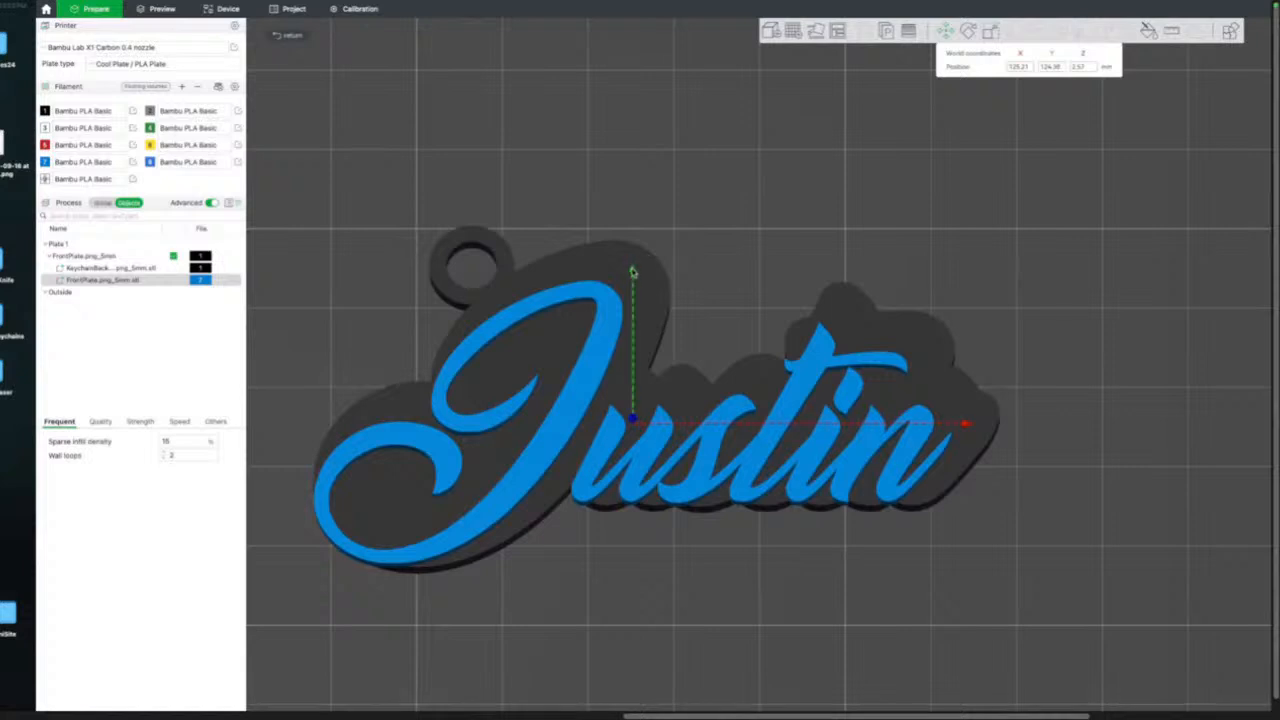
pyautogui.moveTo(633, 272); pyautogui.dragTo(638, 265)
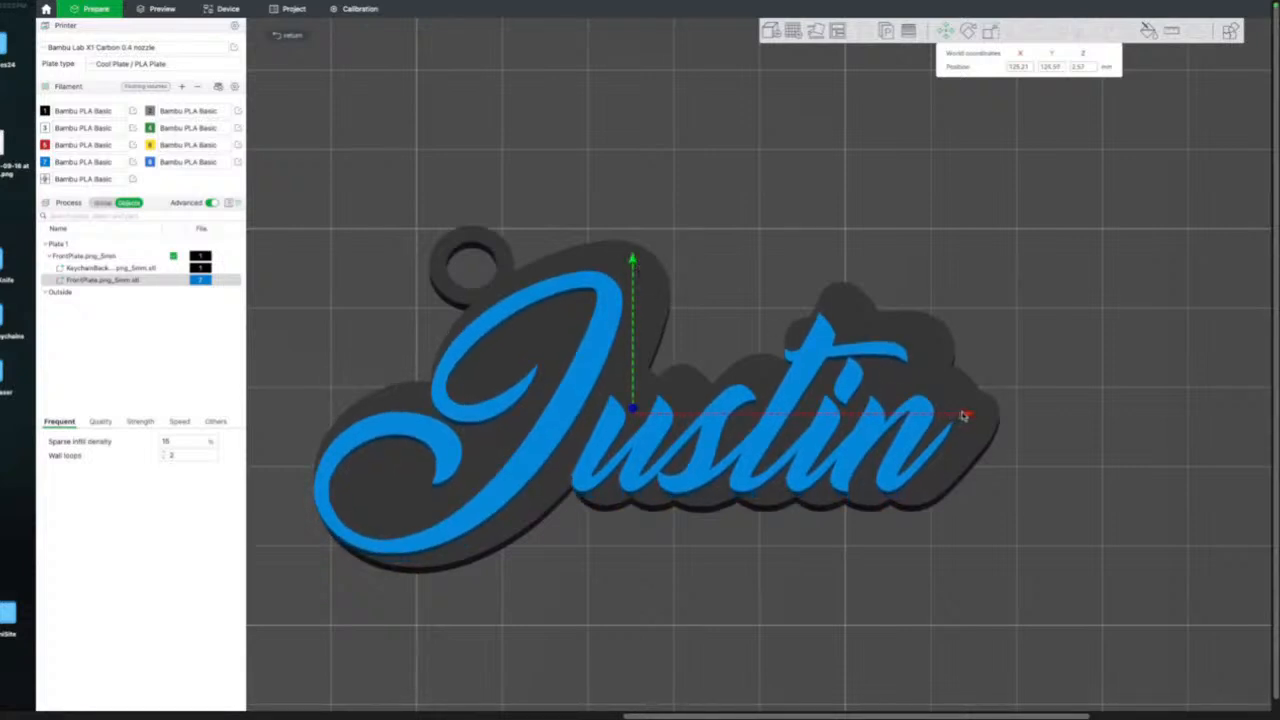
pyautogui.moveTo(967, 416); pyautogui.dragTo(989, 423)
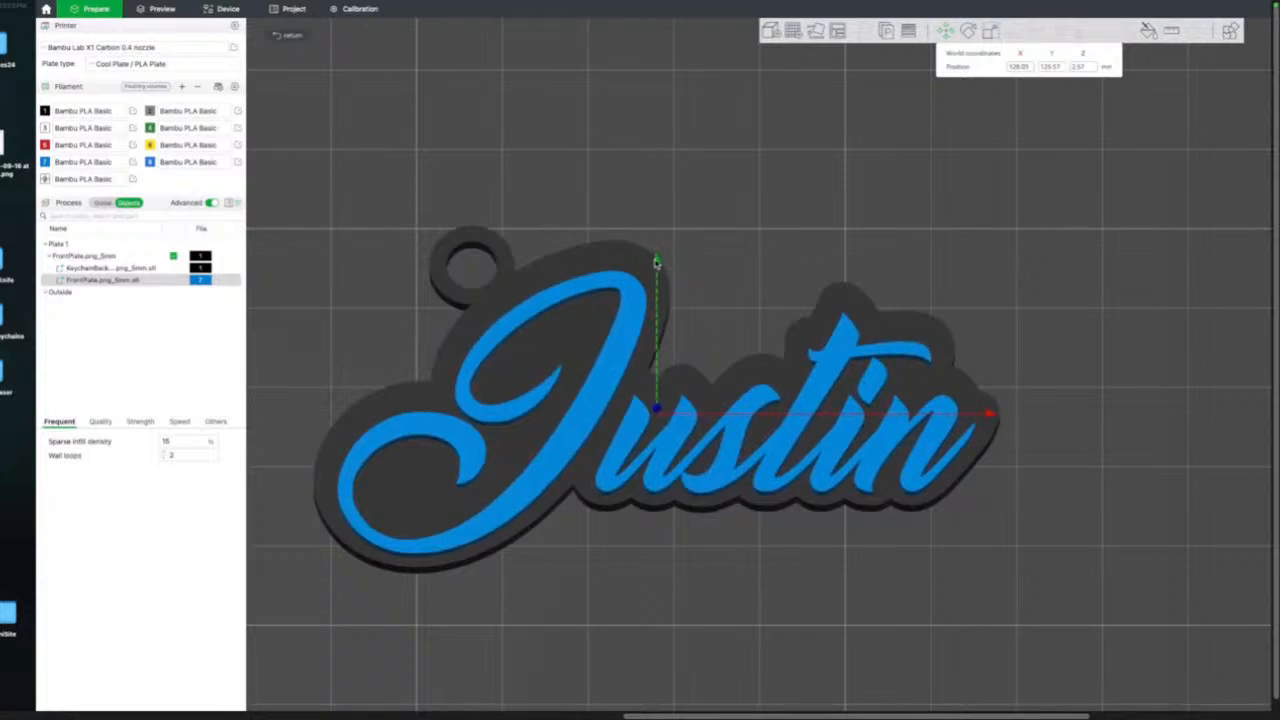
pyautogui.moveTo(657, 262); pyautogui.dragTo(659, 261)
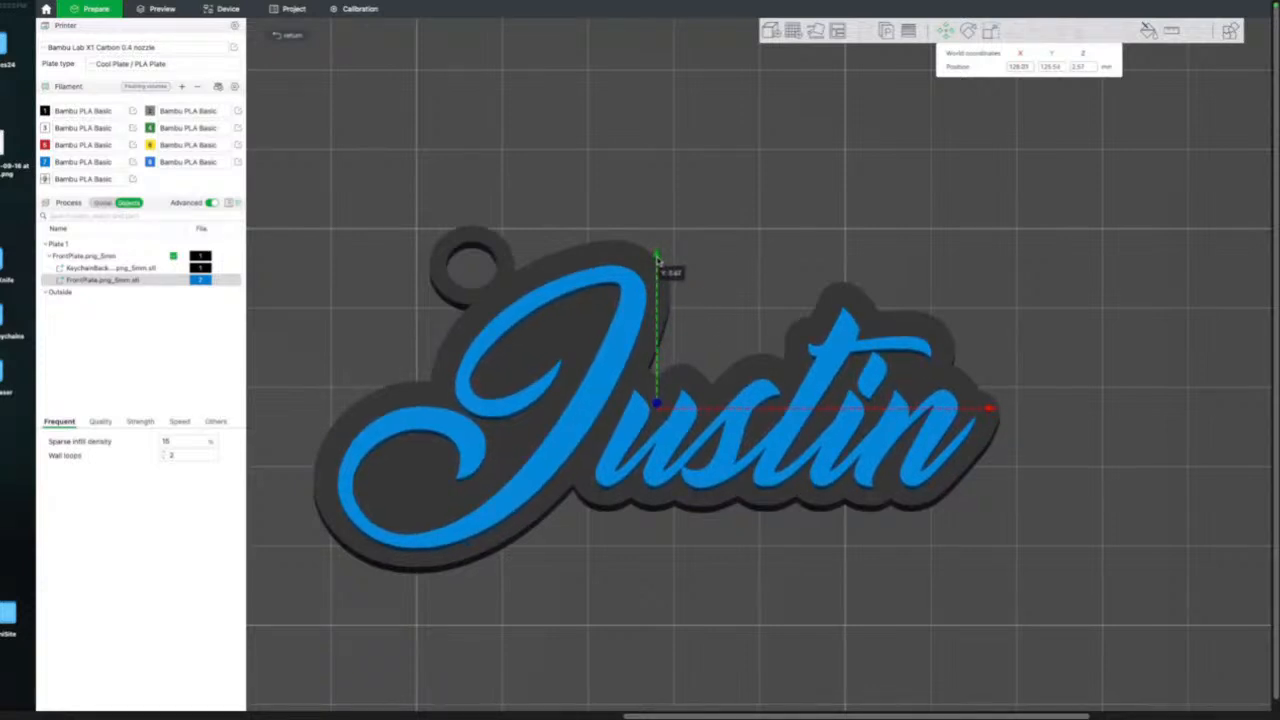
# Fine-tune the lettering's centring on the backplate, moving FrontPlate to about X 128.3 mm and Y 127.1 mm.
pyautogui.moveTo(771, 258); pyautogui.dragTo(768, 327)
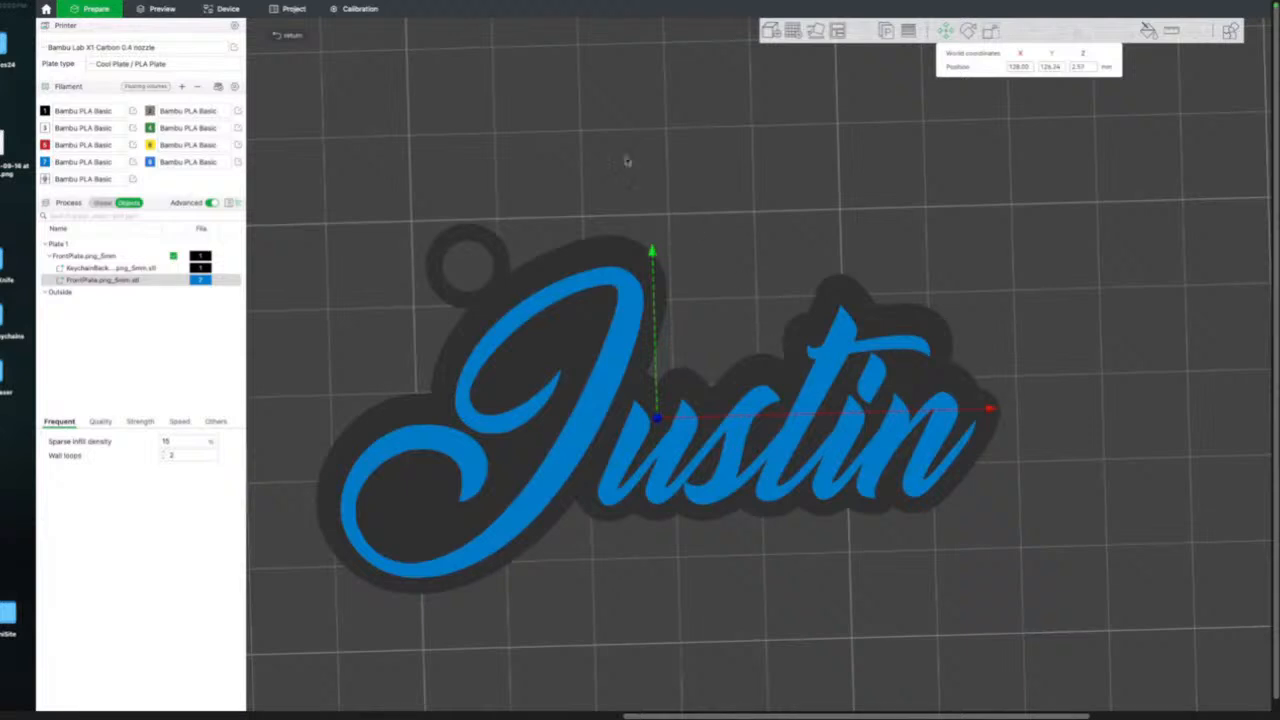
pyautogui.moveTo(411, 12)
pyautogui.moveTo(652, 257); pyautogui.dragTo(652, 246)
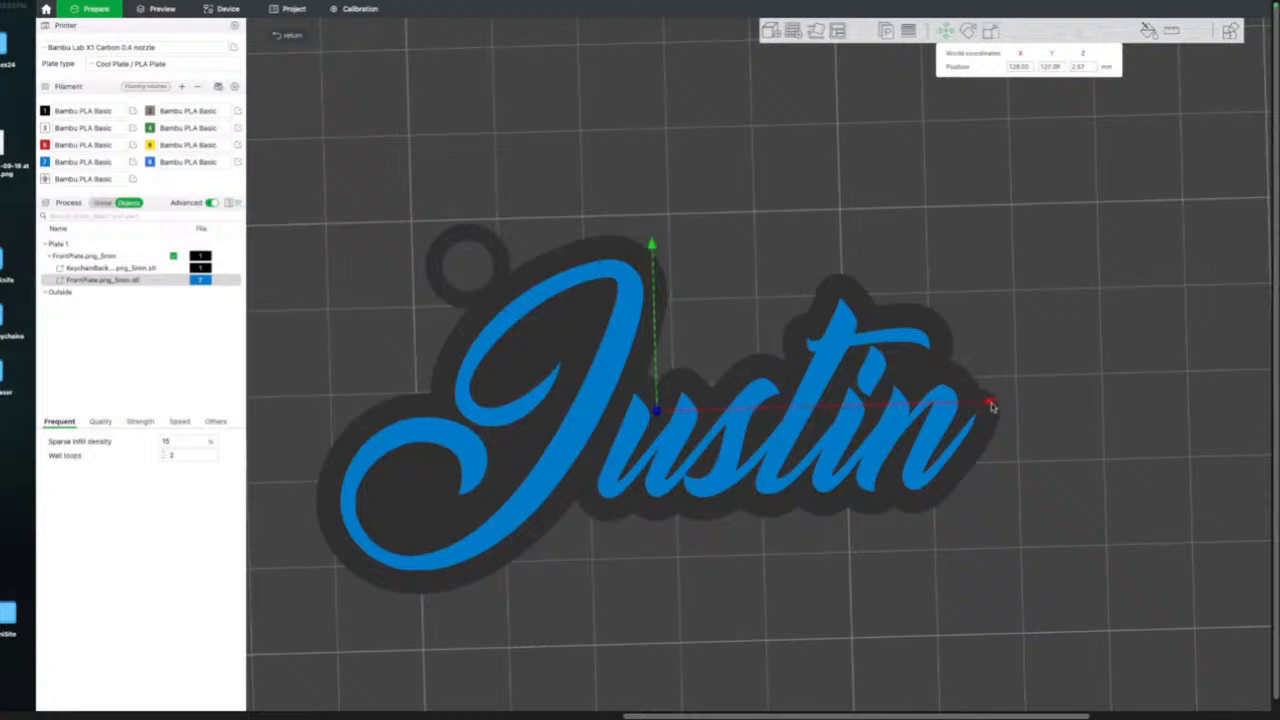
pyautogui.moveTo(990, 404); pyautogui.dragTo(989, 405)
# Examine from several angles and up close how the lettering sits on the backplate, and clear the selection.
pyautogui.moveTo(970, 328); pyautogui.dragTo(996, 284)
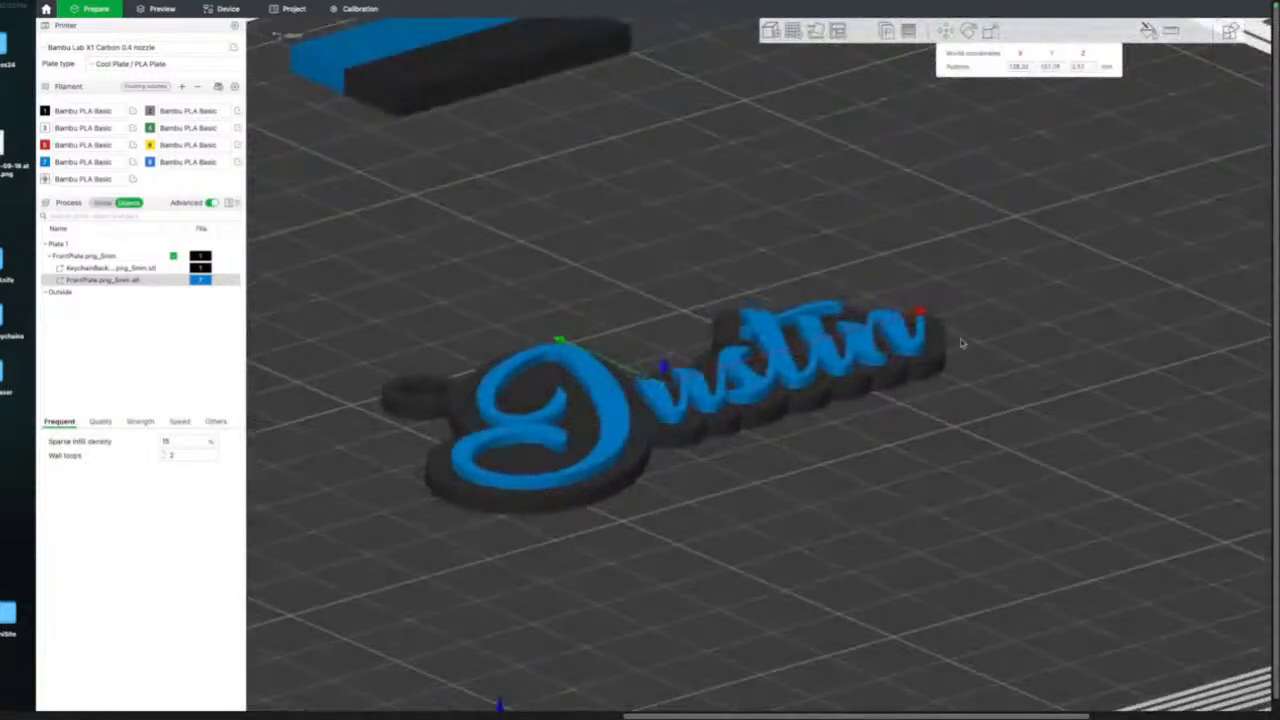
pyautogui.scroll(2, 960, 347)
pyautogui.scroll(5, 960, 347)
pyautogui.moveTo(738, 471); pyautogui.dragTo(1121, 408, button='right')
pyautogui.moveTo(623, 531); pyautogui.dragTo(1019, 433, button='right')
pyautogui.moveTo(881, 492); pyautogui.dragTo(951, 436, button='right')
pyautogui.scroll(-6, 951, 436)
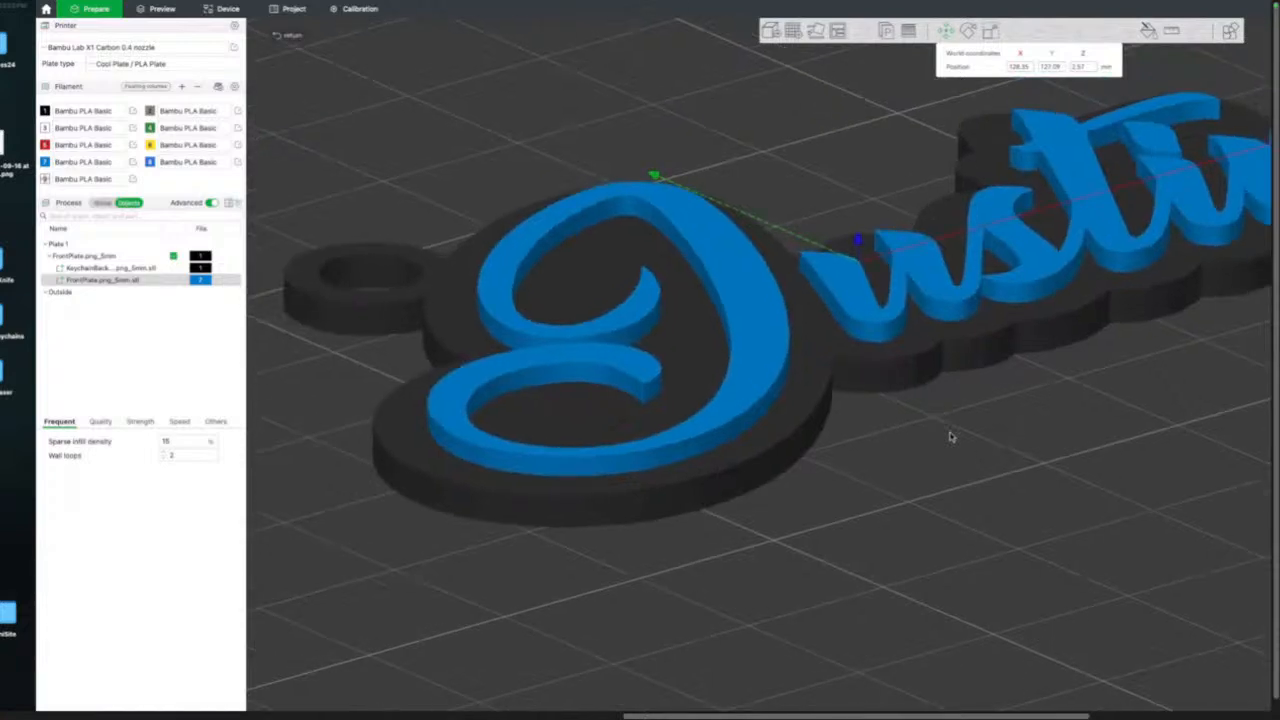
pyautogui.moveTo(961, 432); pyautogui.dragTo(738, 464, button='right')
pyautogui.click(811, 65)
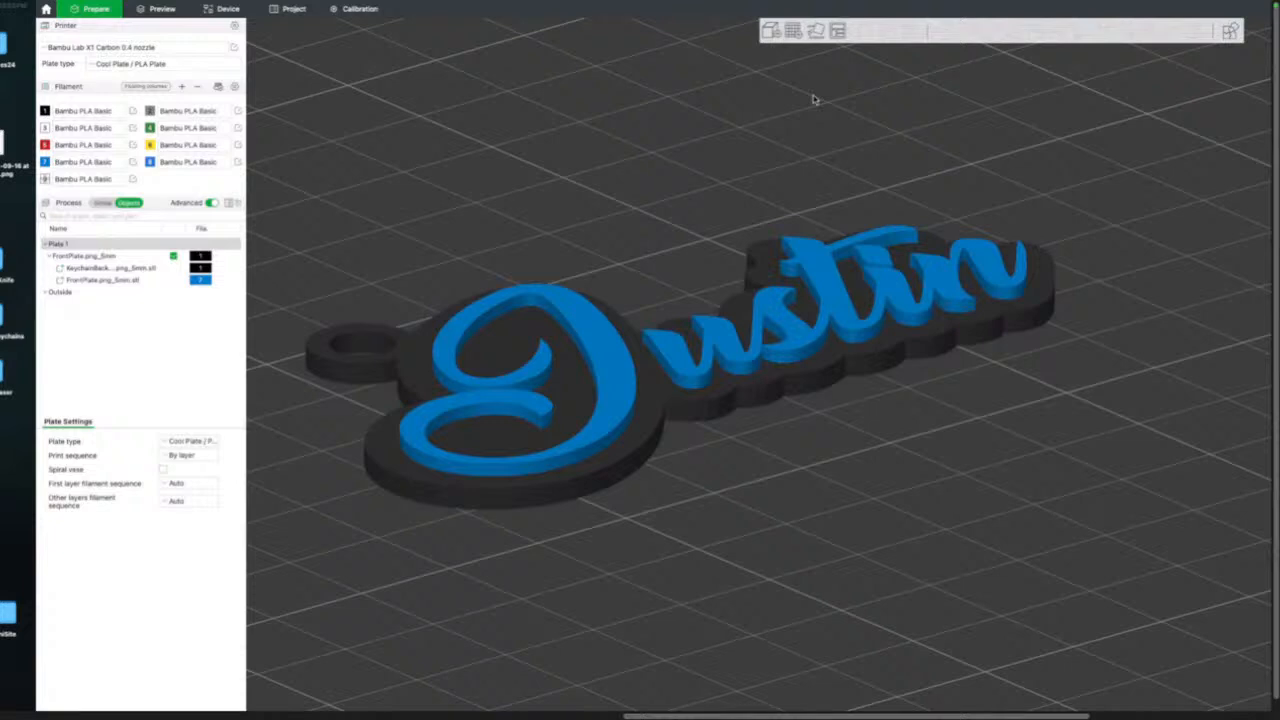
# Assign yellow filament 6 to the FrontPlate part and select the KeychainBackplate part.
pyautogui.click(113, 281)
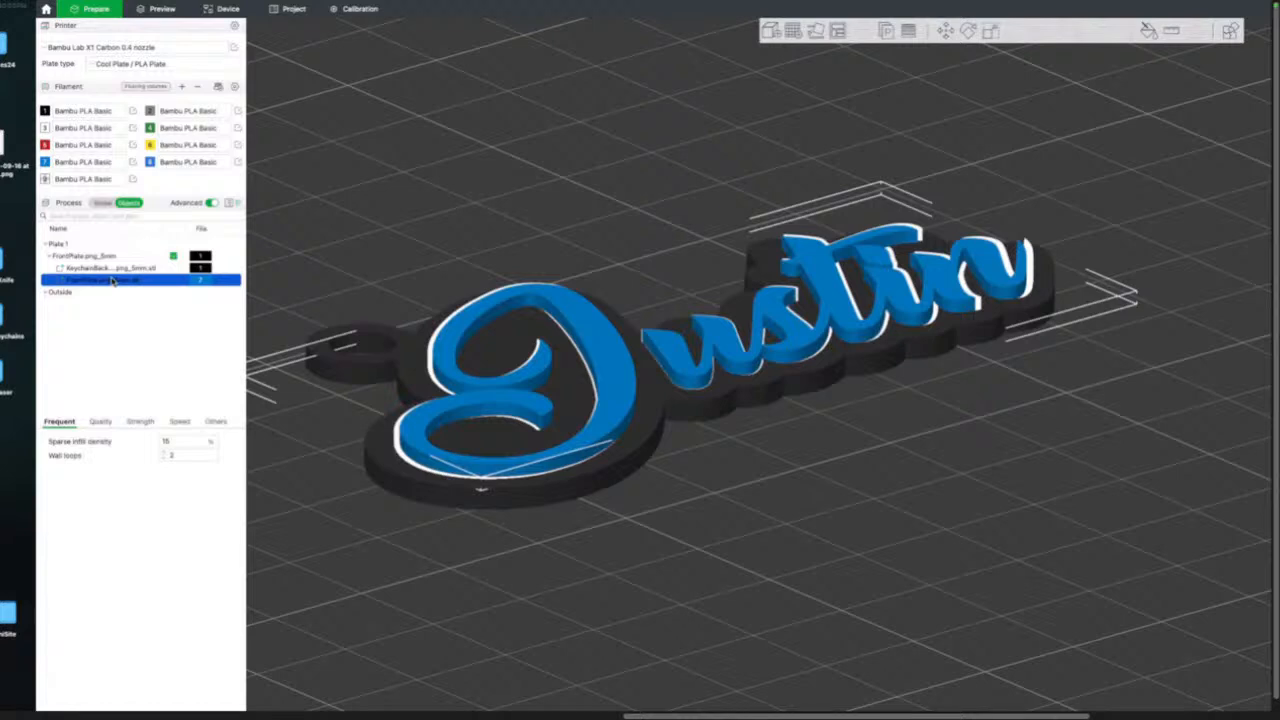
pyautogui.press('6')
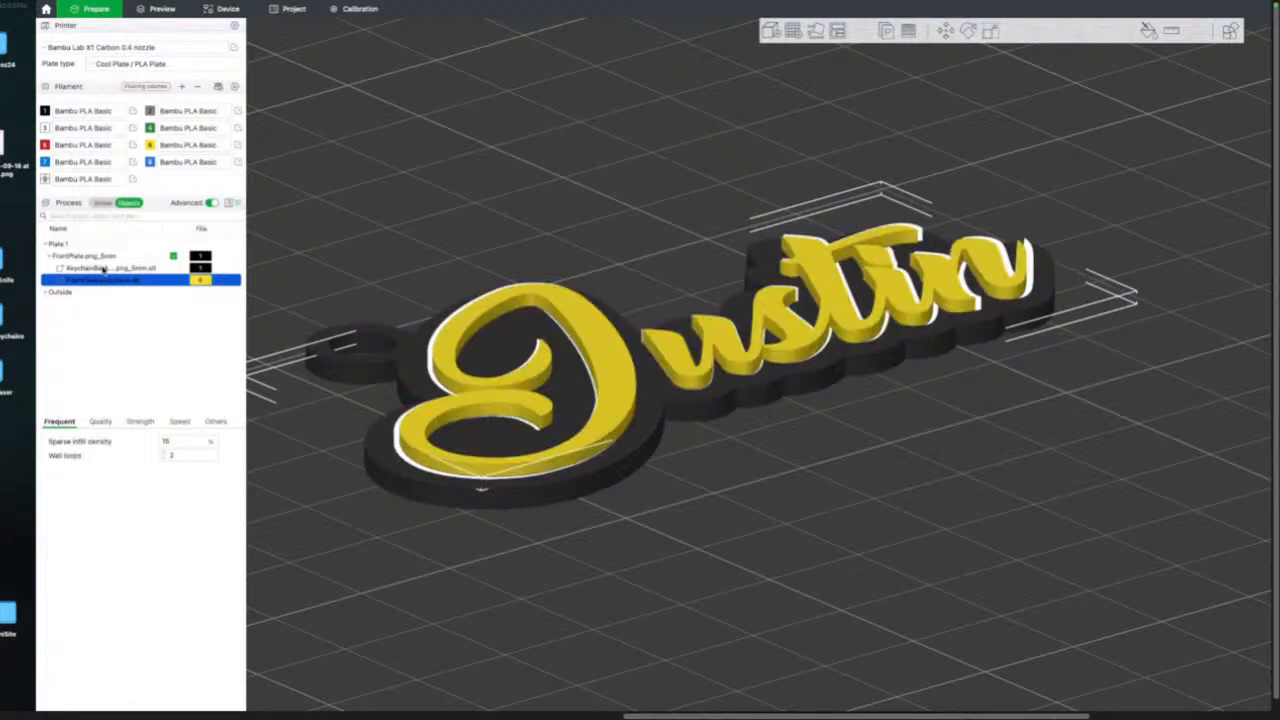
pyautogui.click(103, 268)
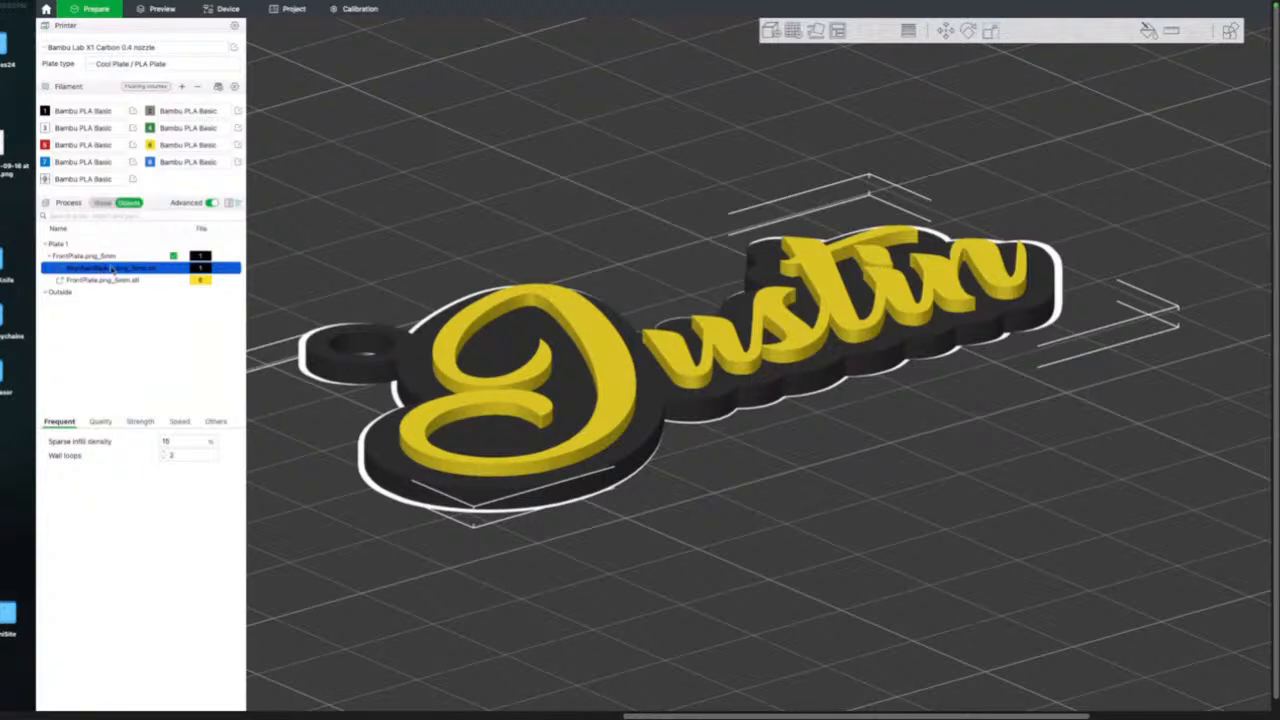
# Look at the global process settings, return to the object settings, and select the whole FrontPlate.png_5mm assembly.
pyautogui.click(102, 203)
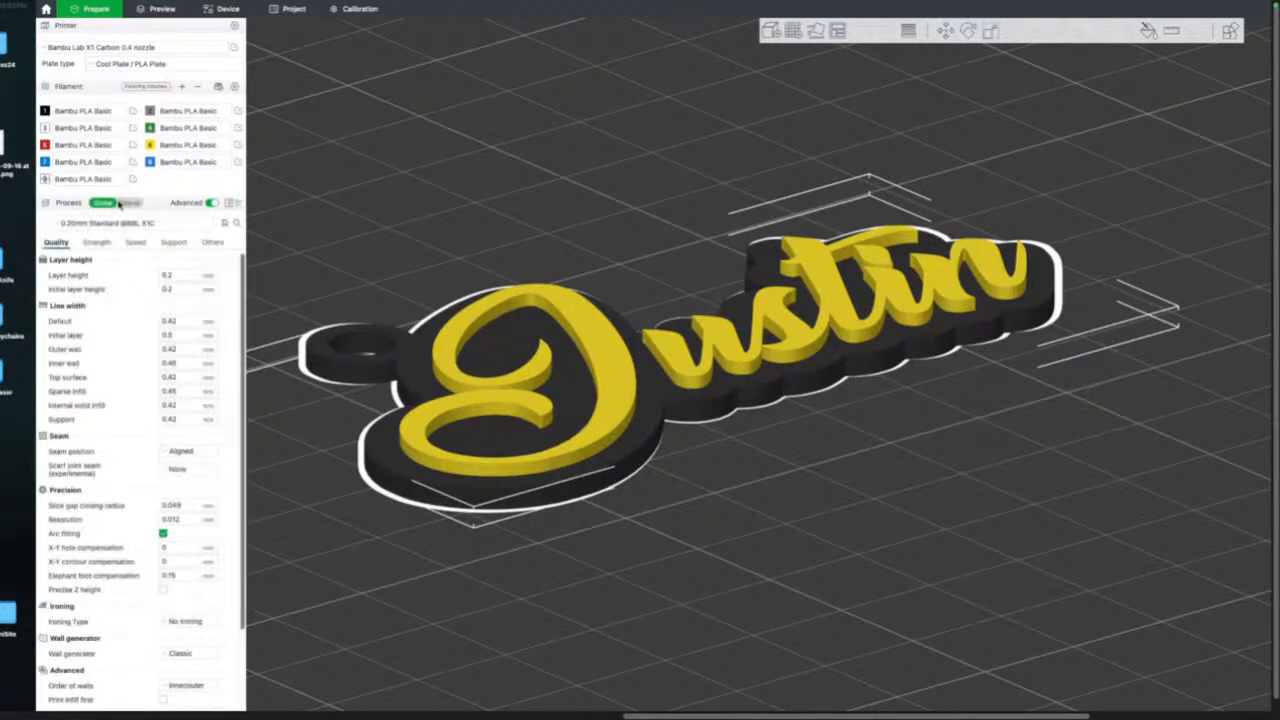
pyautogui.click(129, 203)
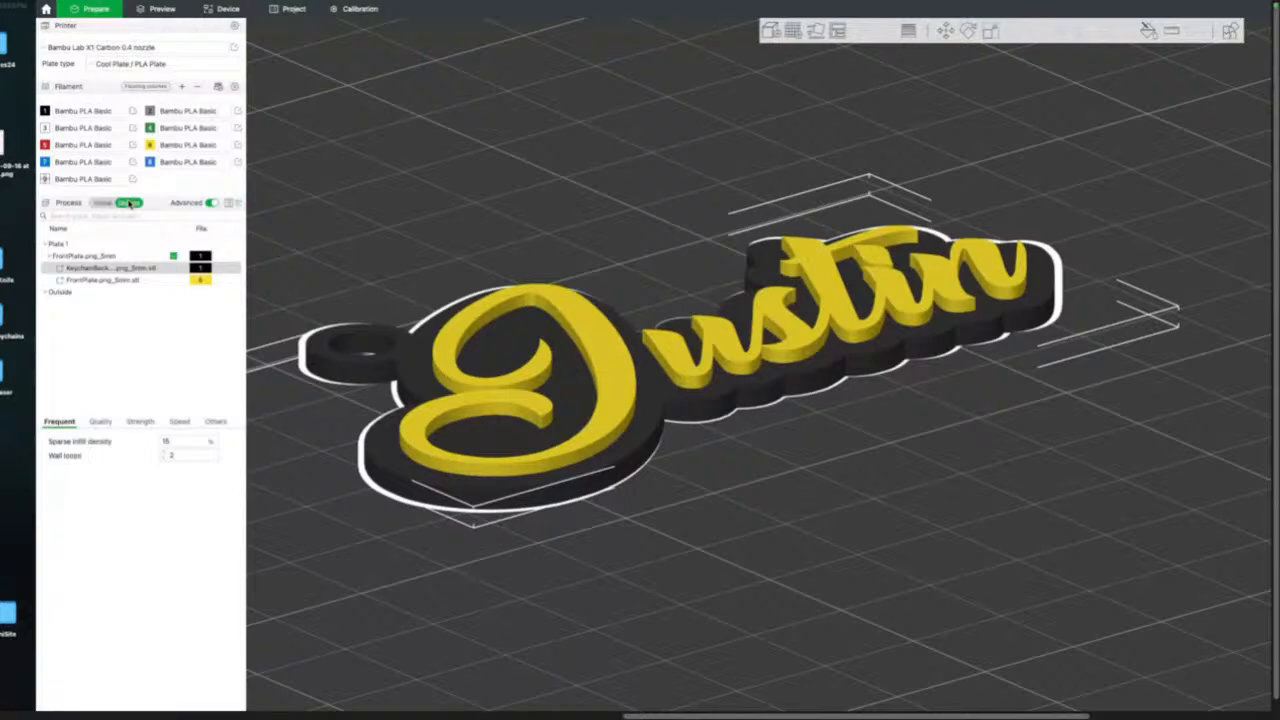
pyautogui.click(109, 258)
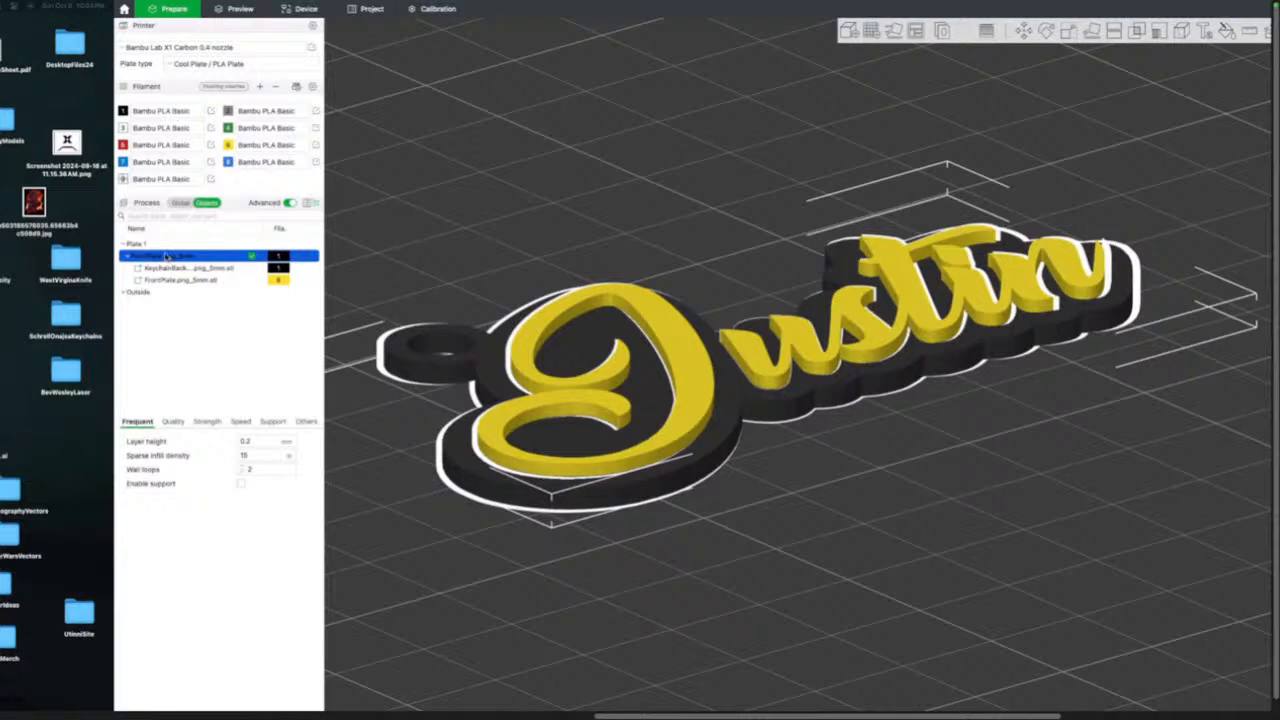
pyautogui.moveTo(686, 347); pyautogui.dragTo(809, 367, button='middle')
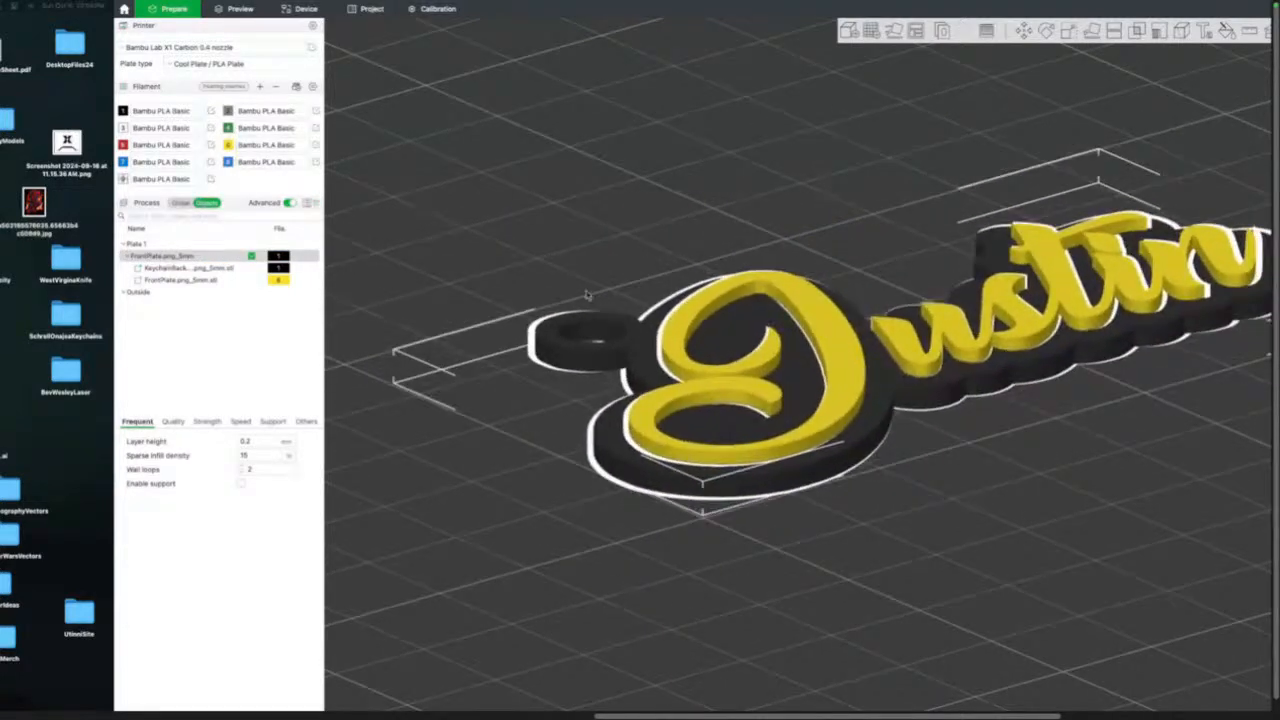
# Try moving the KeychainBackplate part on its own, separately from the lettering, and undo the move.
pyautogui.click(240, 268)
pyautogui.moveTo(607, 322); pyautogui.dragTo(576, 284)
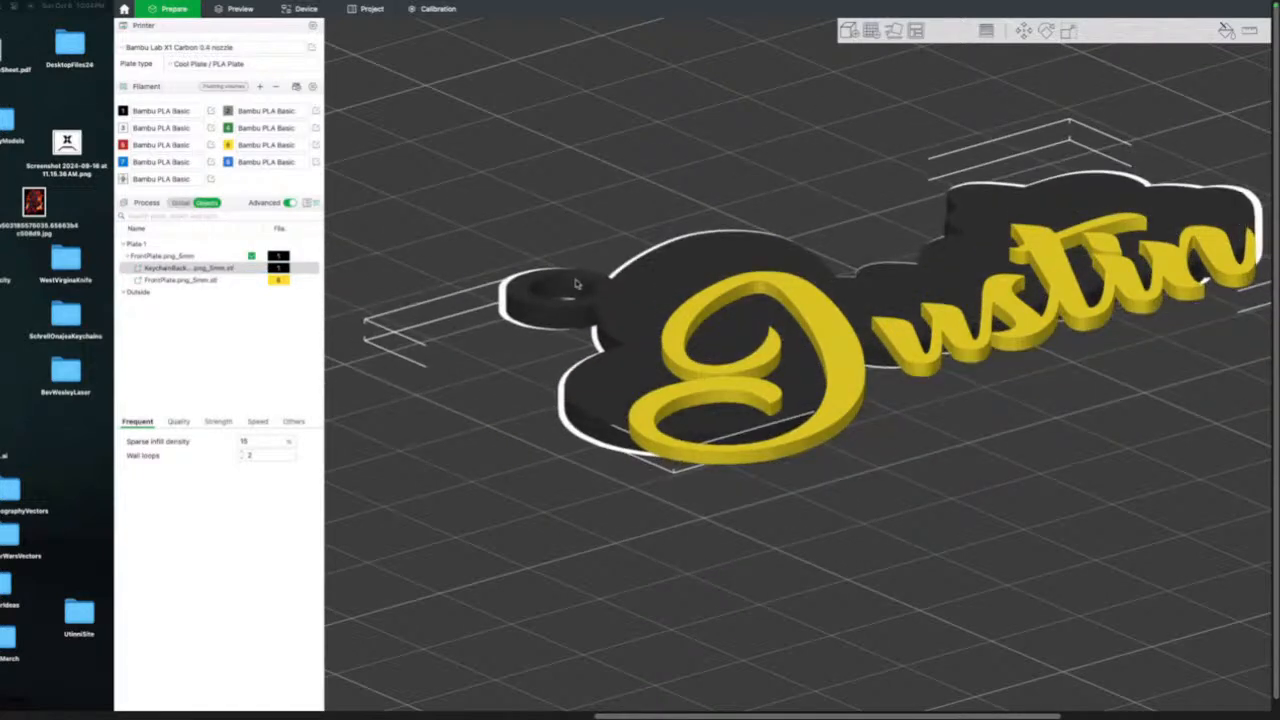
pyautogui.press('super+z')
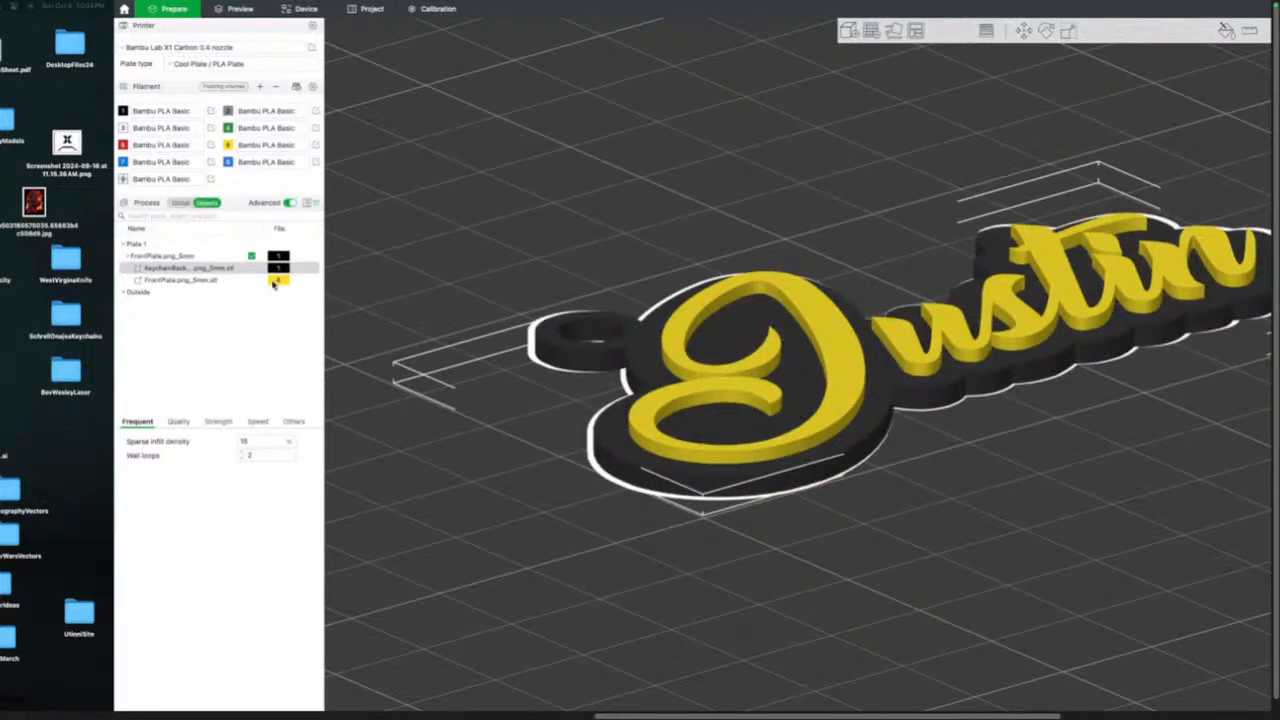
# Try moving the FrontPlate lettering on its own across the backplate, and undo the move.
pyautogui.click(237, 281)
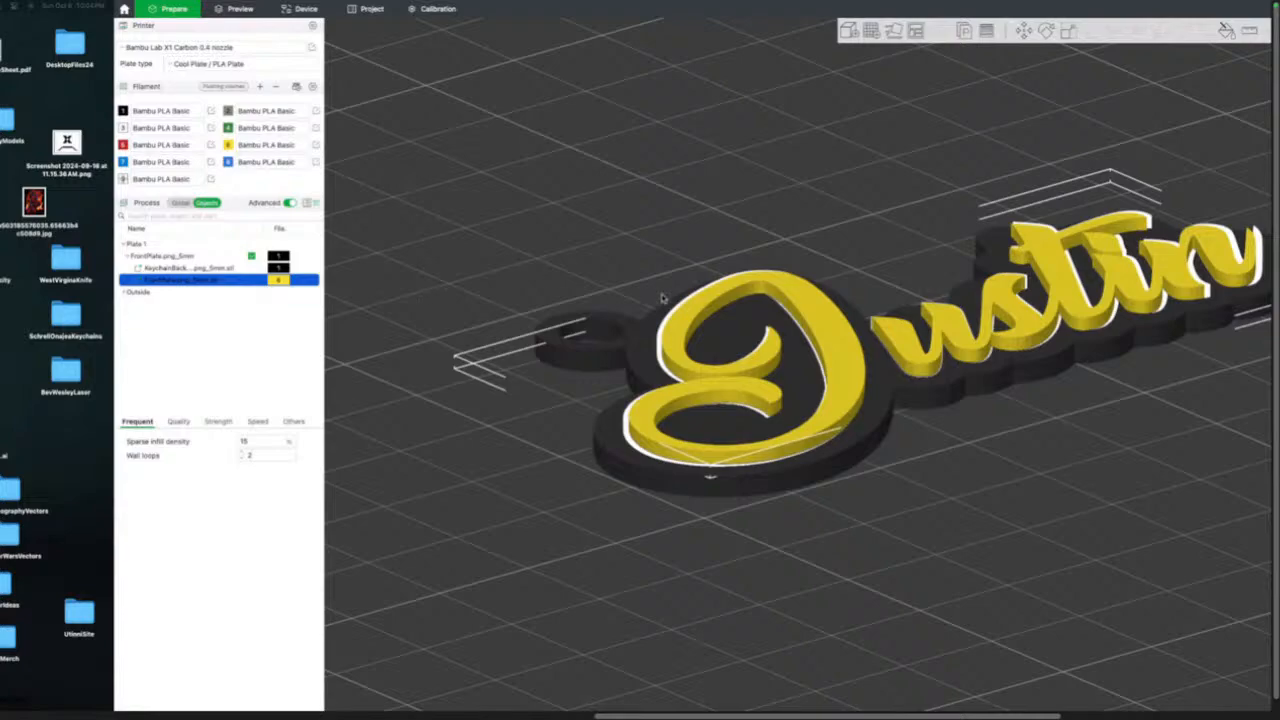
pyautogui.click(698, 302)
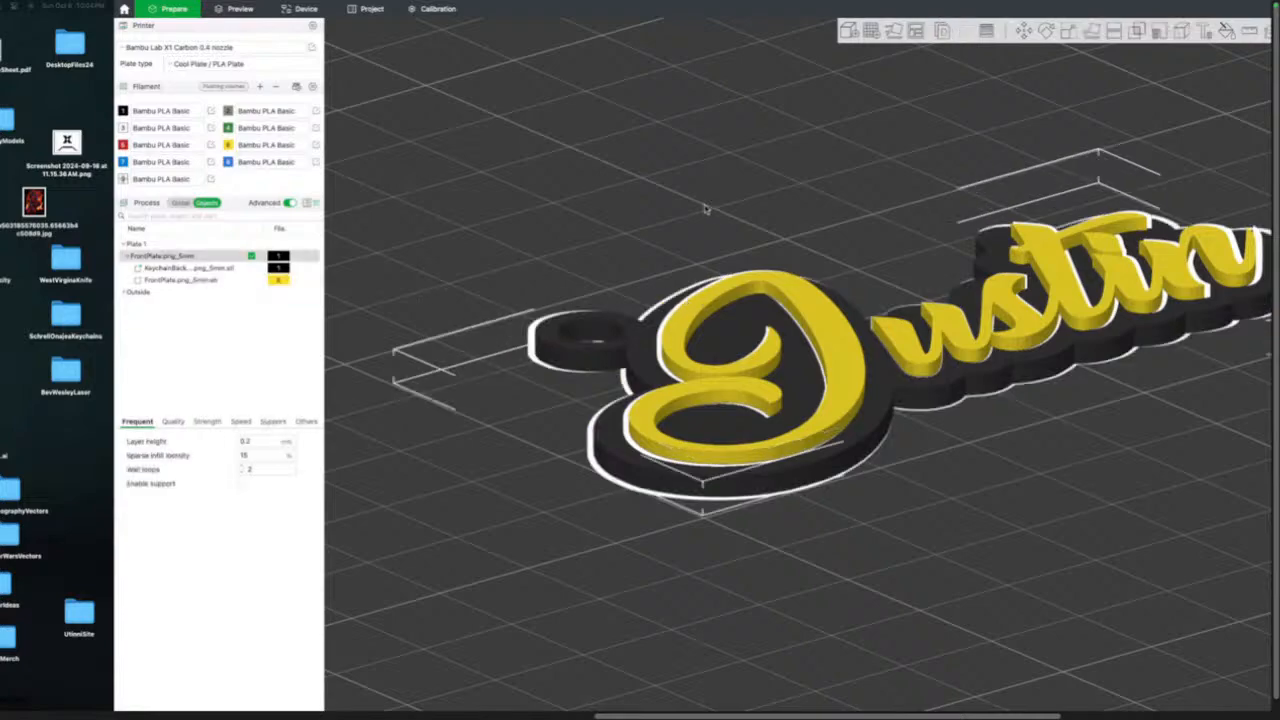
pyautogui.click(210, 282)
pyautogui.moveTo(690, 231)
pyautogui.mouseDown()
pyautogui.moveTo(591, 146)
pyautogui.moveTo(606, 211)
pyautogui.moveTo(712, 227)
pyautogui.mouseUp()
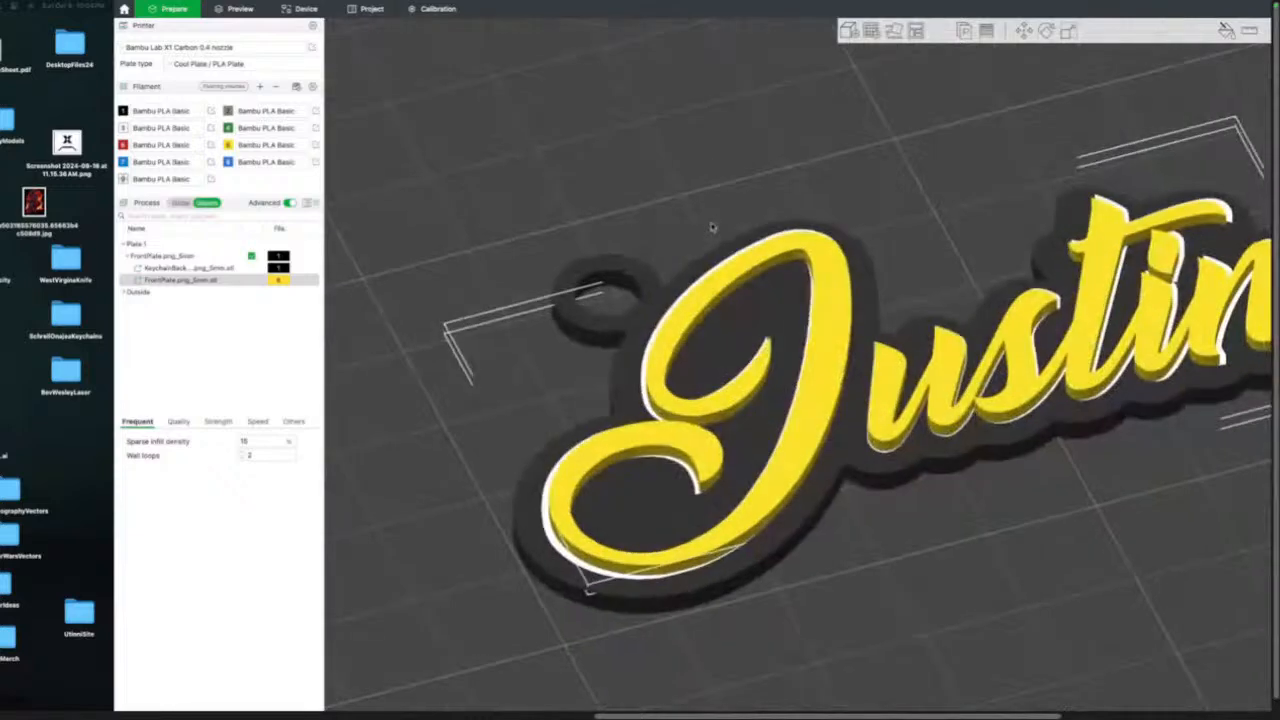
pyautogui.moveTo(703, 289); pyautogui.dragTo(827, 297)
pyautogui.press('super+z')
# Assign red filament 5 to the KeychainBackplate part of the FrontPlate.png_5mm assembly.
pyautogui.click(225, 268)
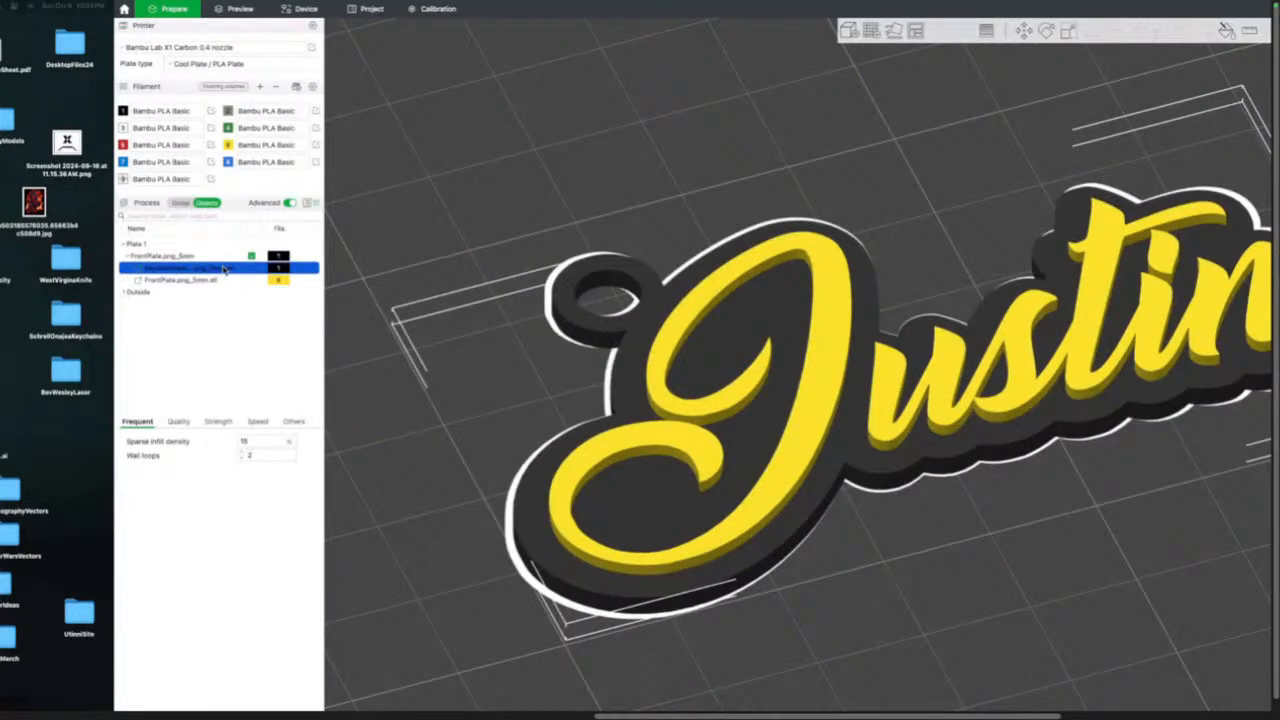
pyautogui.press('3')
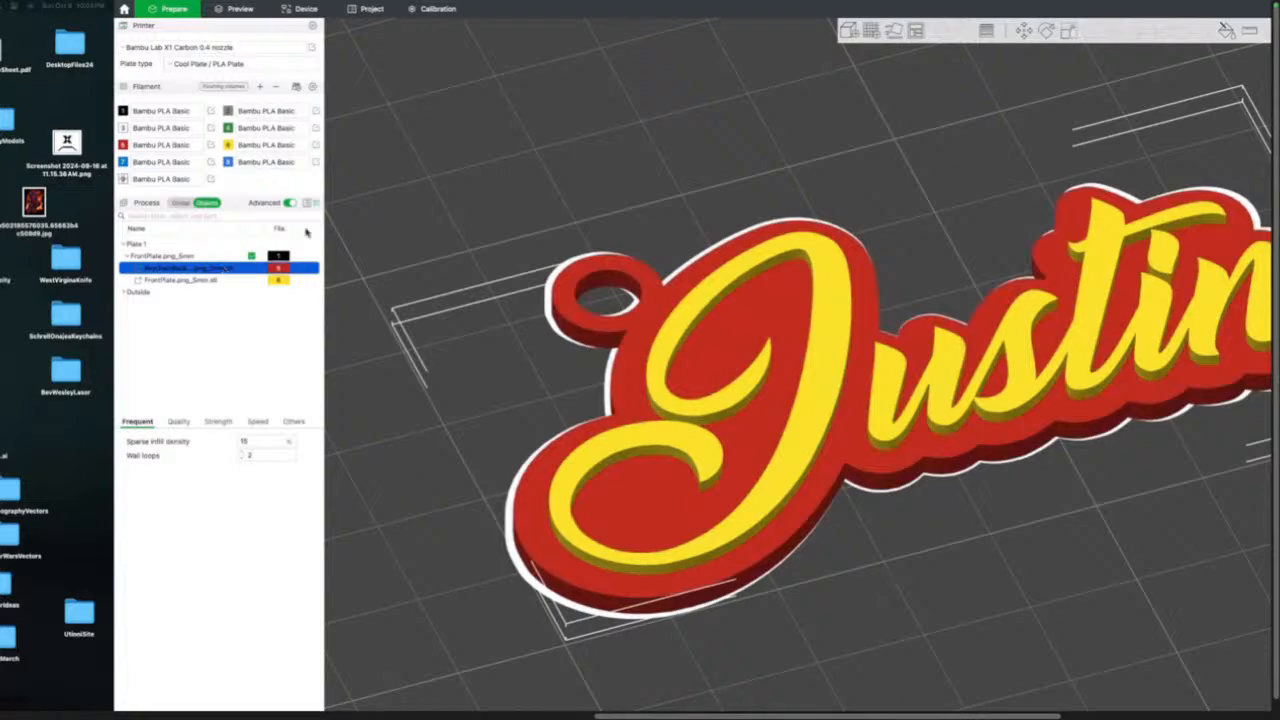
pyautogui.moveTo(853, 177); pyautogui.dragTo(703, 166, button='right')
pyautogui.moveTo(613, 148)
pyautogui.mouseDown()
pyautogui.moveTo(639, 121)
pyautogui.moveTo(635, 135)
pyautogui.mouseUp()
pyautogui.hscroll(4, 1230, 85)
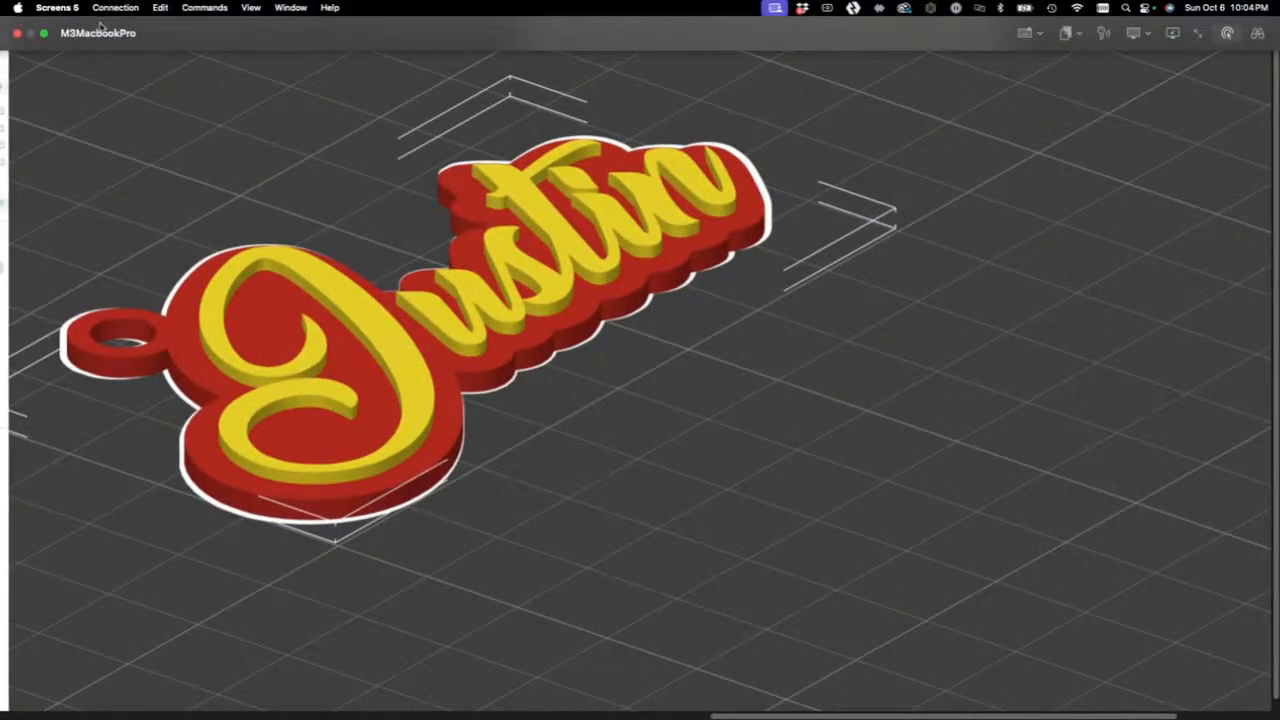
# Slice the plate containing the two-colour Justin keychain.
pyautogui.moveTo(13, 155)
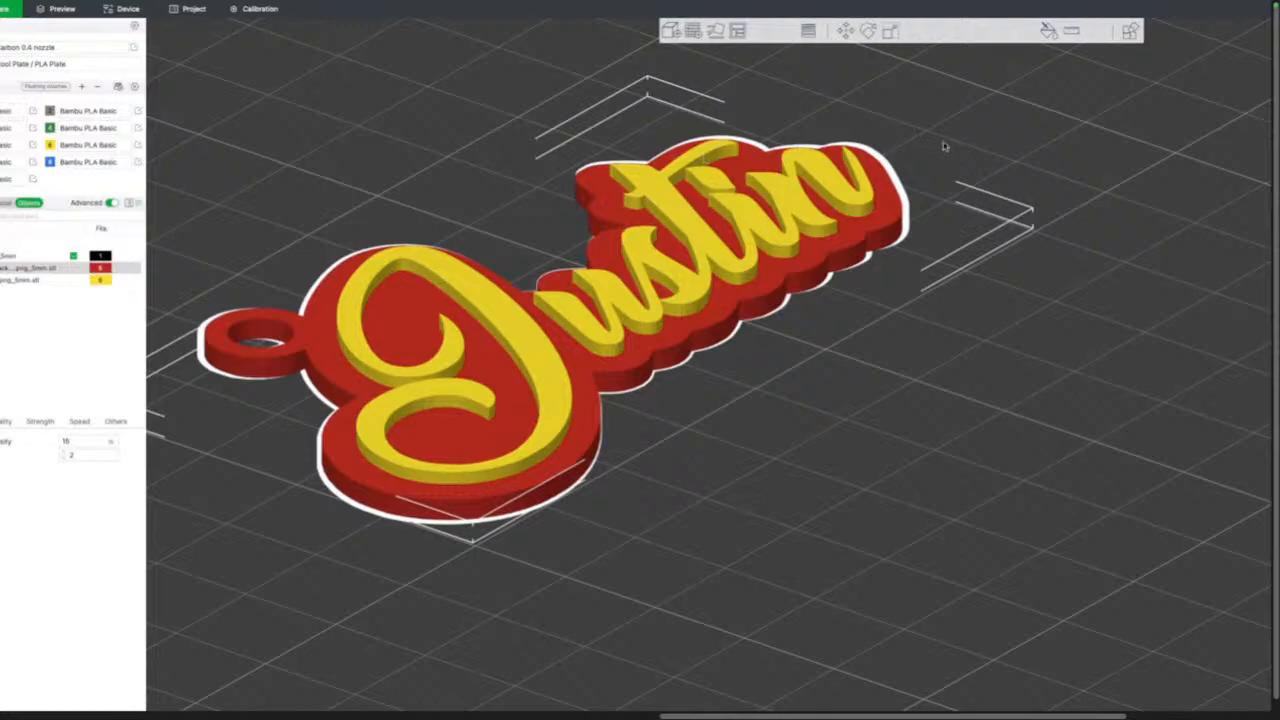
pyautogui.hscroll(5, 1207, 130)
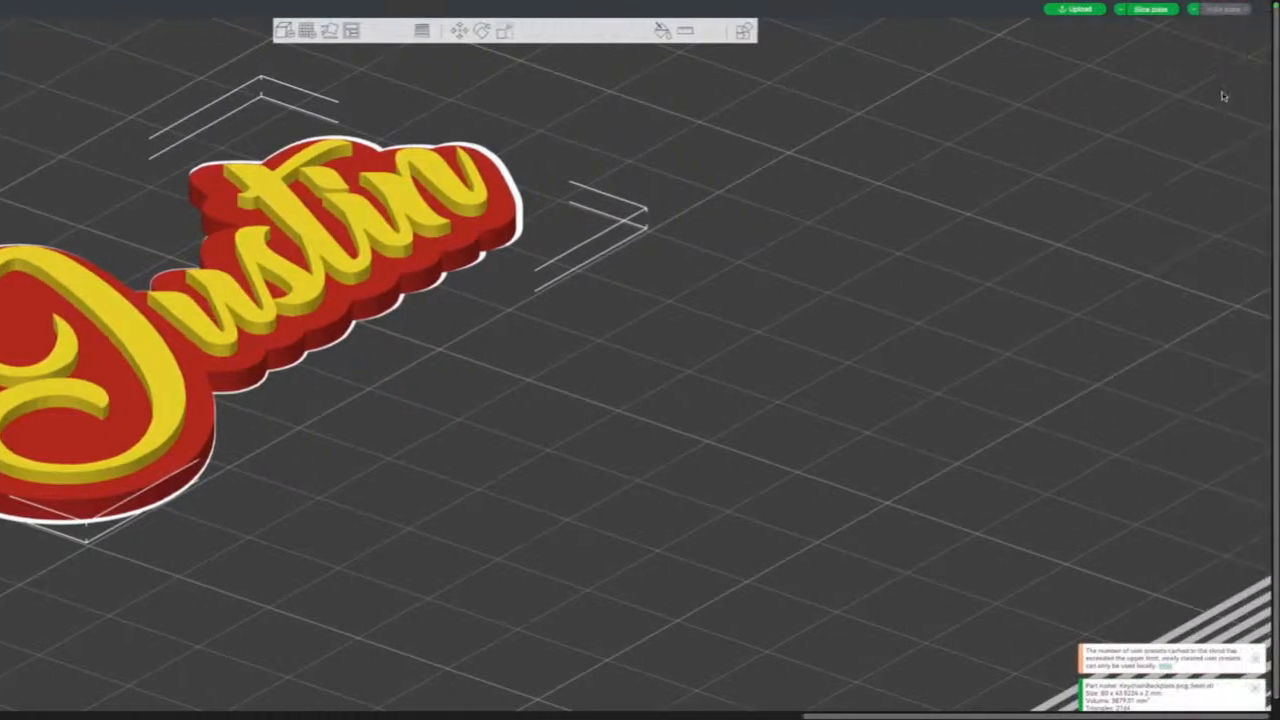
pyautogui.click(1151, 10)
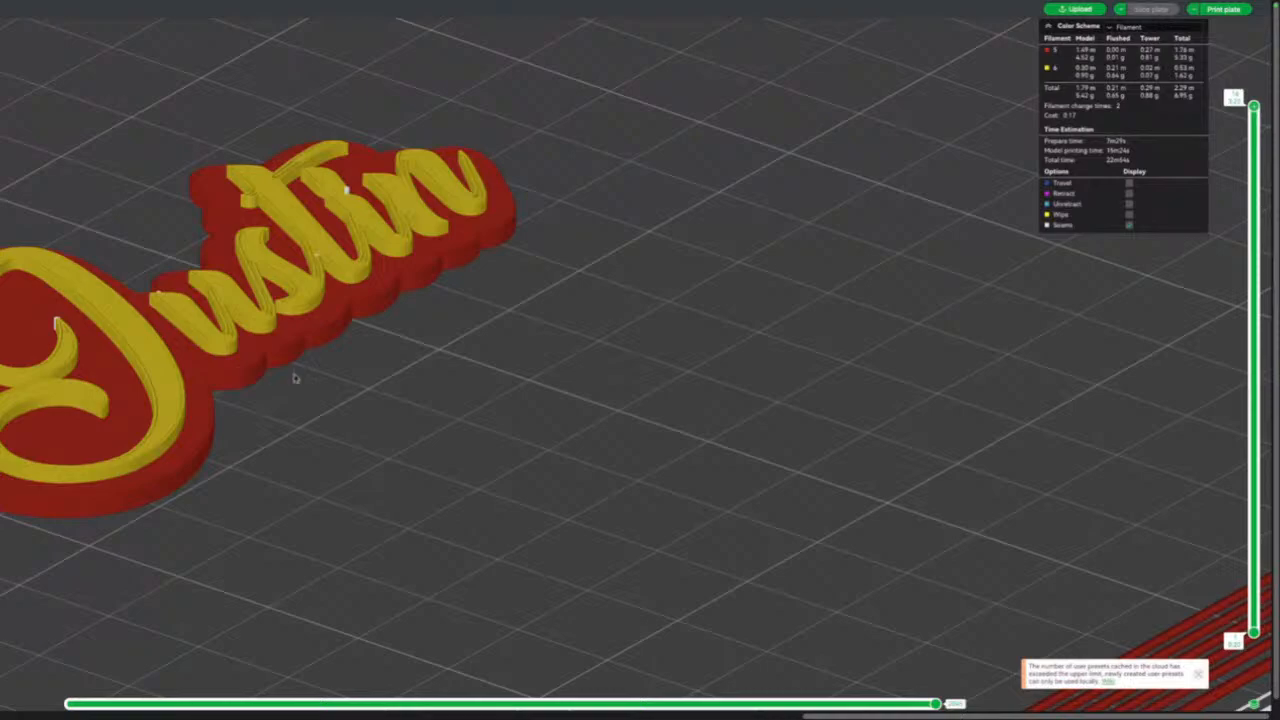
# Examine the sliced keychain preview from above and at an angle, checking the lettering, backplate and loop.
pyautogui.moveTo(549, 353); pyautogui.dragTo(680, 323)
pyautogui.moveTo(479, 263); pyautogui.dragTo(587, 272)
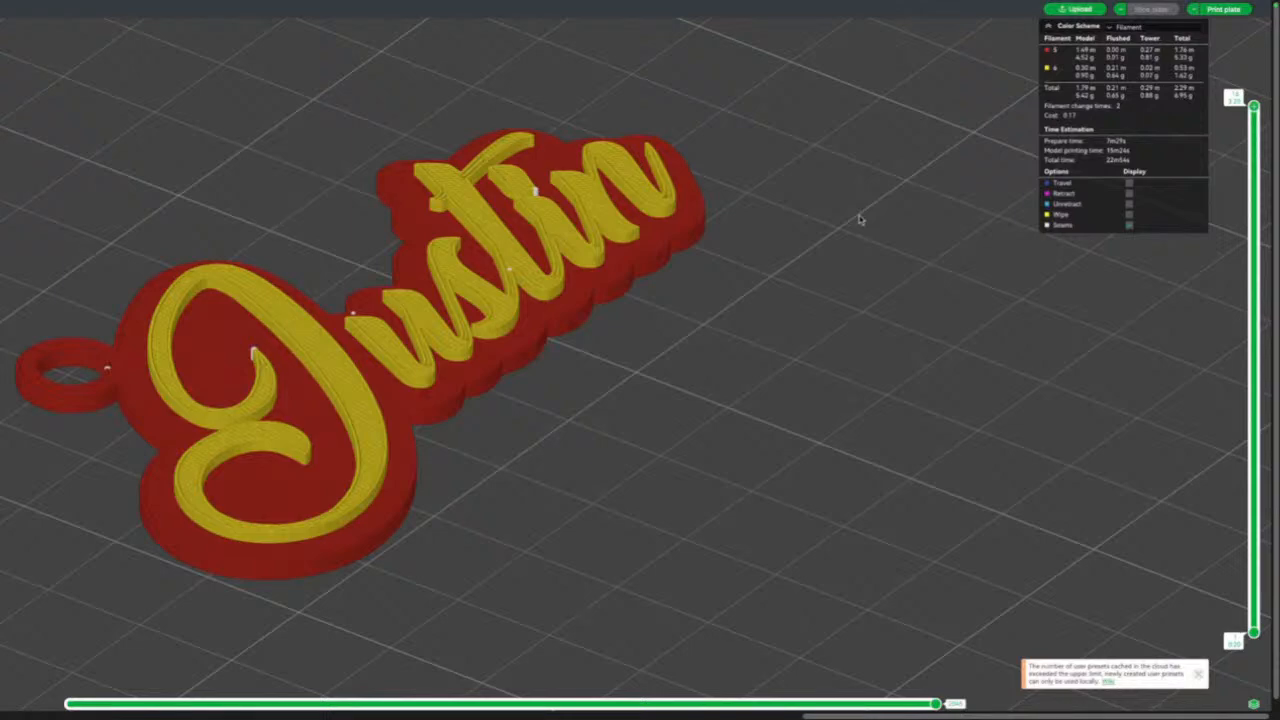
pyautogui.moveTo(860, 266); pyautogui.dragTo(810, 369)
pyautogui.scroll(3, 814, 346)
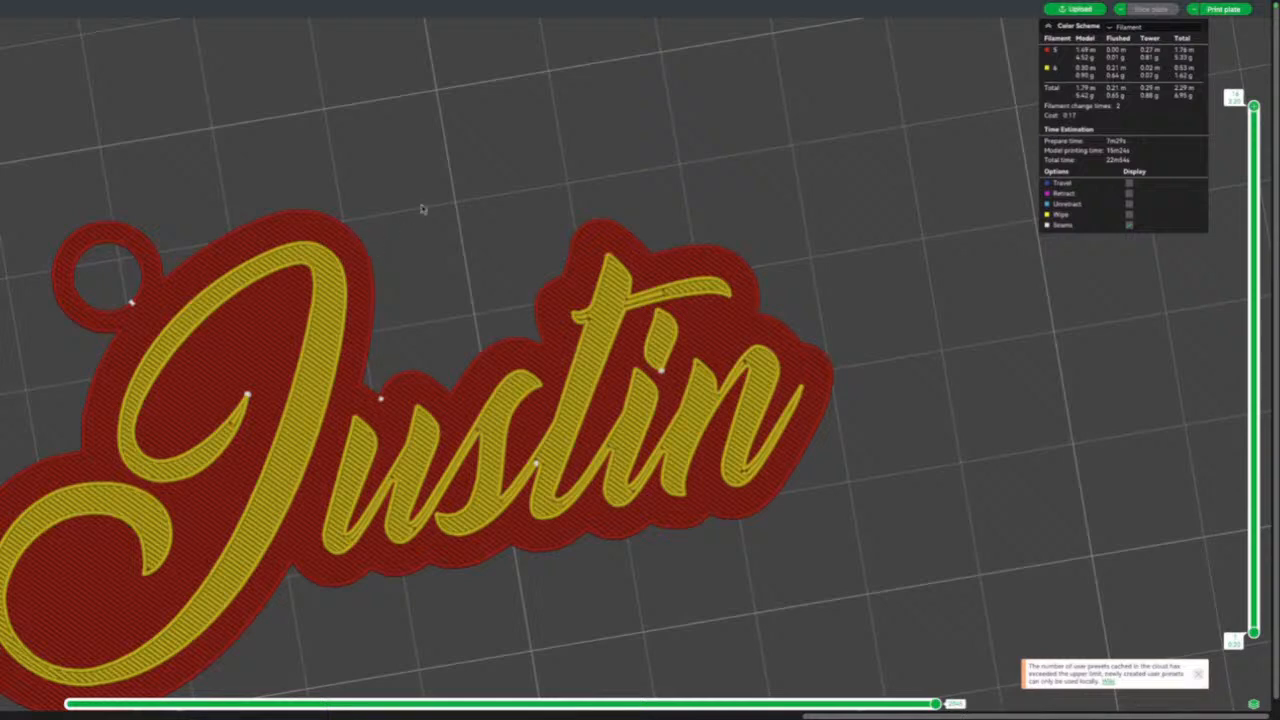
pyautogui.moveTo(463, 191); pyautogui.dragTo(470, 155)
pyautogui.scroll(-5, 470, 155)
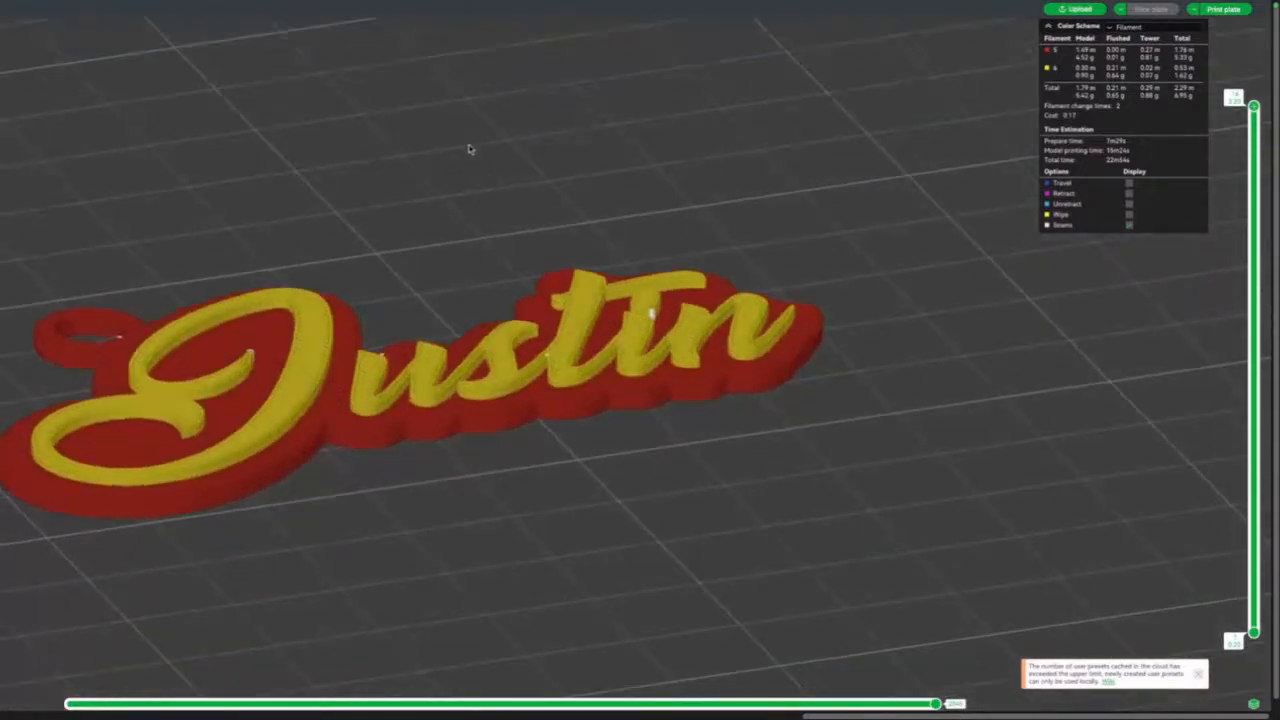
pyautogui.scroll(-5, 470, 150)
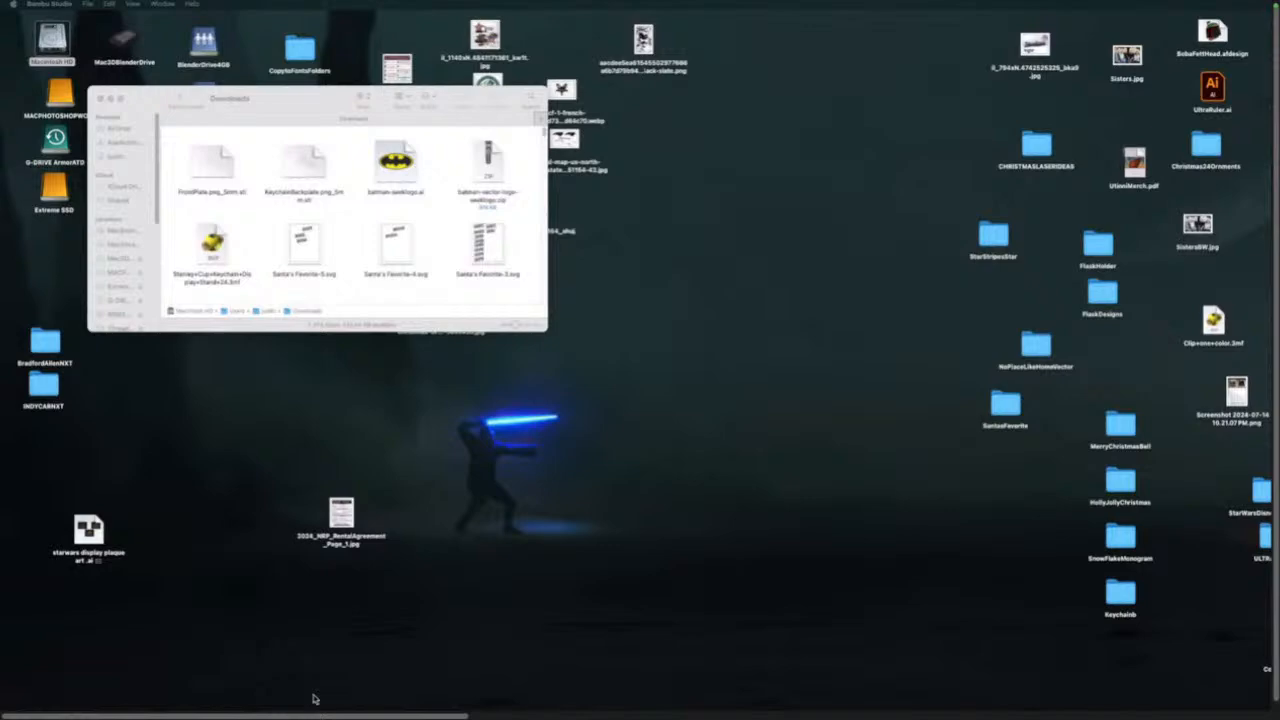
# Switch to Illustrator and step through the edit history of the Justin artwork to reach the keyring loop as a separate, isolated shape.
pyautogui.moveTo(312, 690)
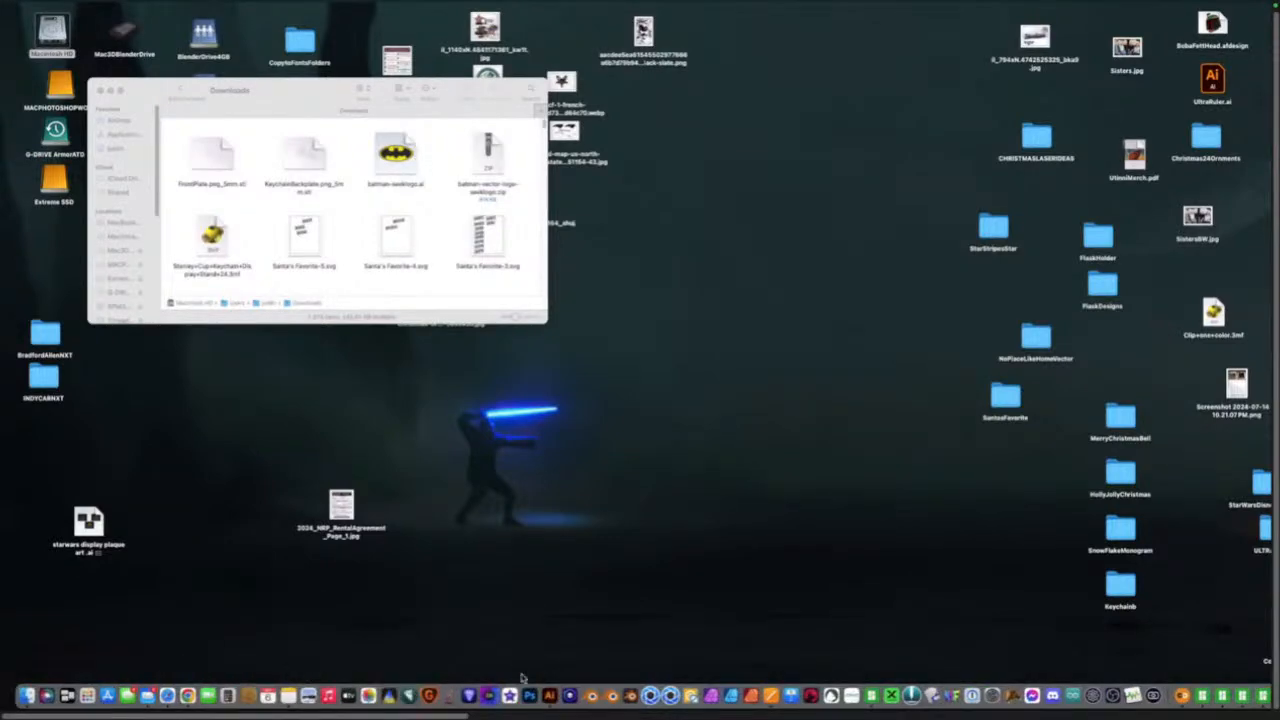
pyautogui.click(555, 675)
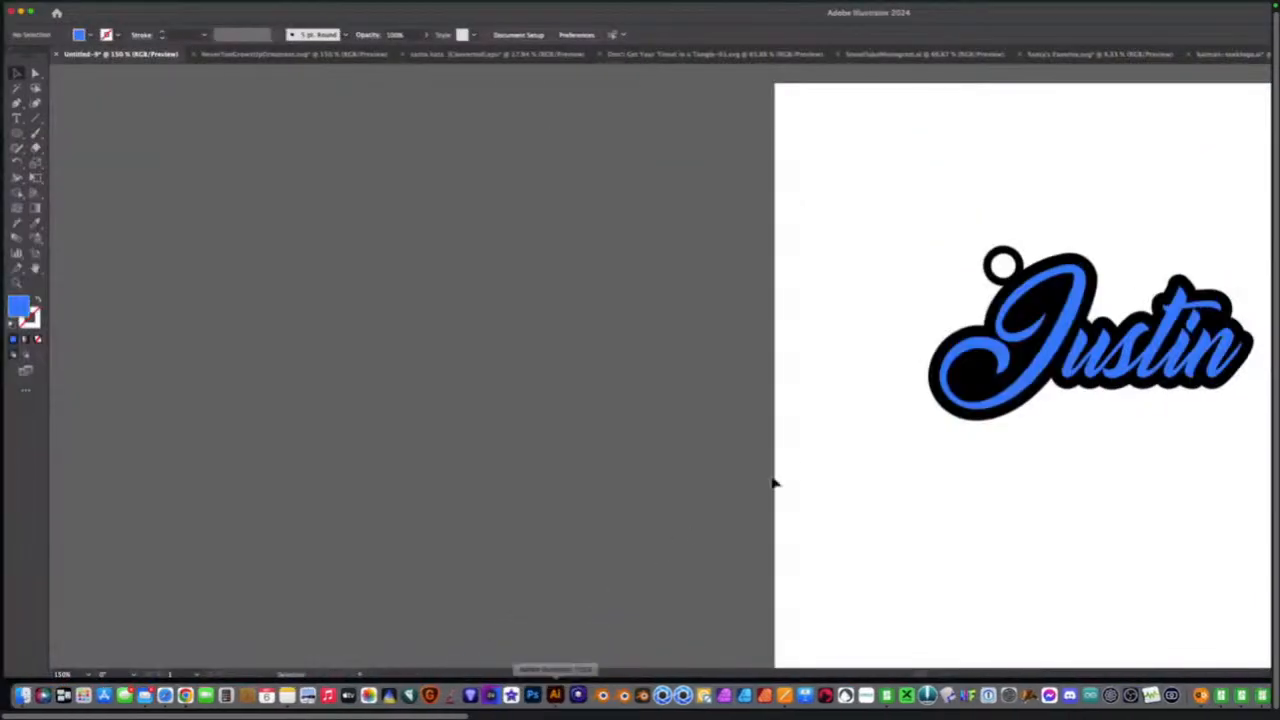
pyautogui.moveTo(819, 452); pyautogui.dragTo(250, 458)
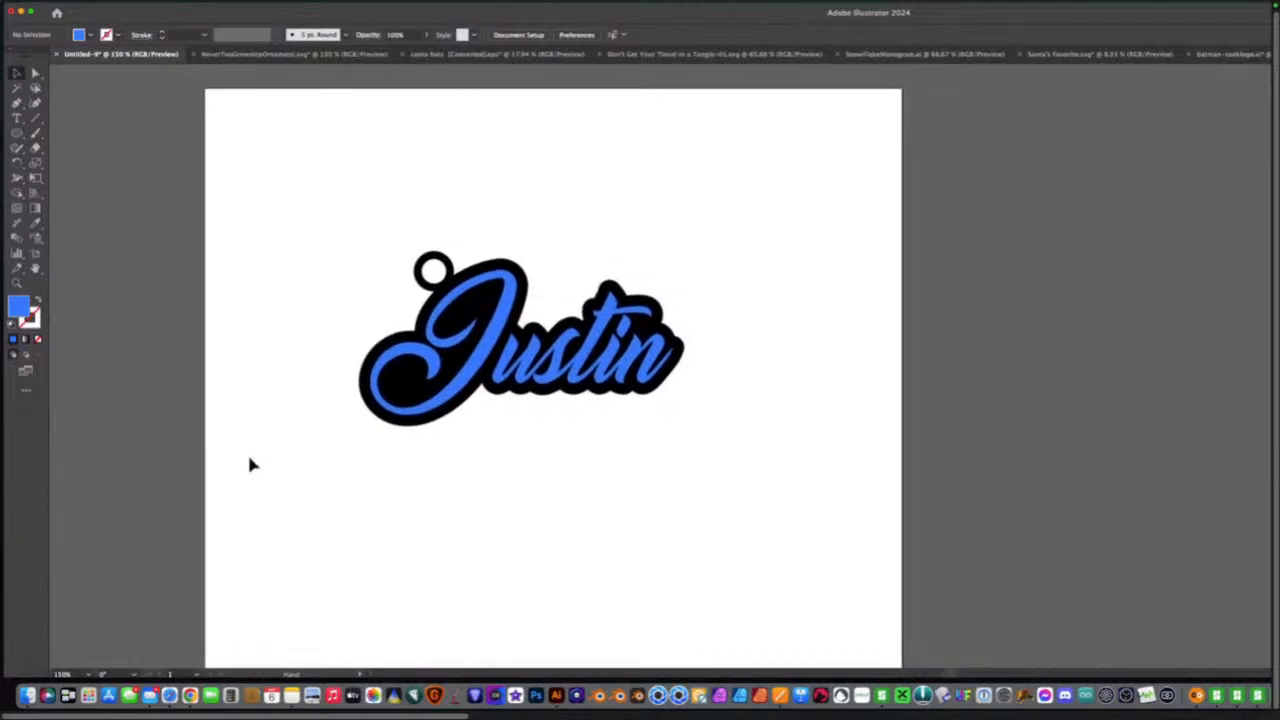
pyautogui.click(422, 287)
pyautogui.press('super+z')
pyautogui.press('super+z')
pyautogui.press('super+z')
pyautogui.press('super+z')
pyautogui.press('super+z')
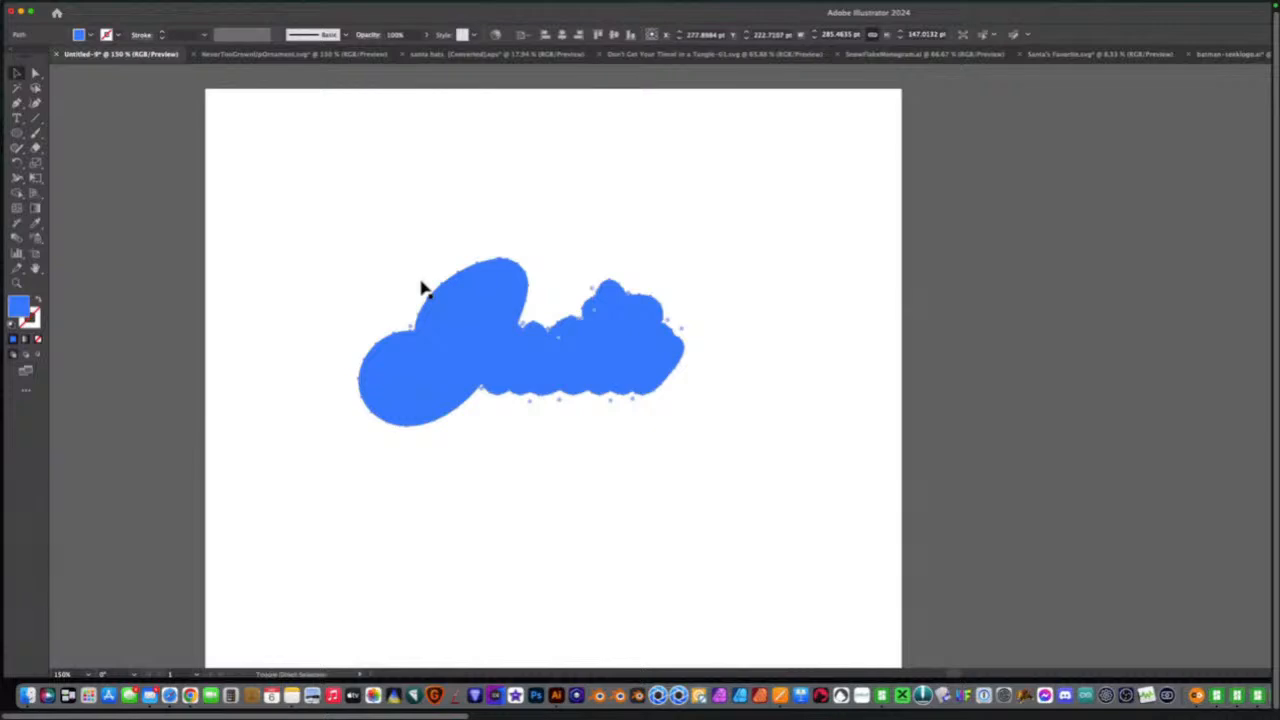
pyautogui.press('super+shift+z')
pyautogui.press('super+shift+z')
pyautogui.press('super+z')
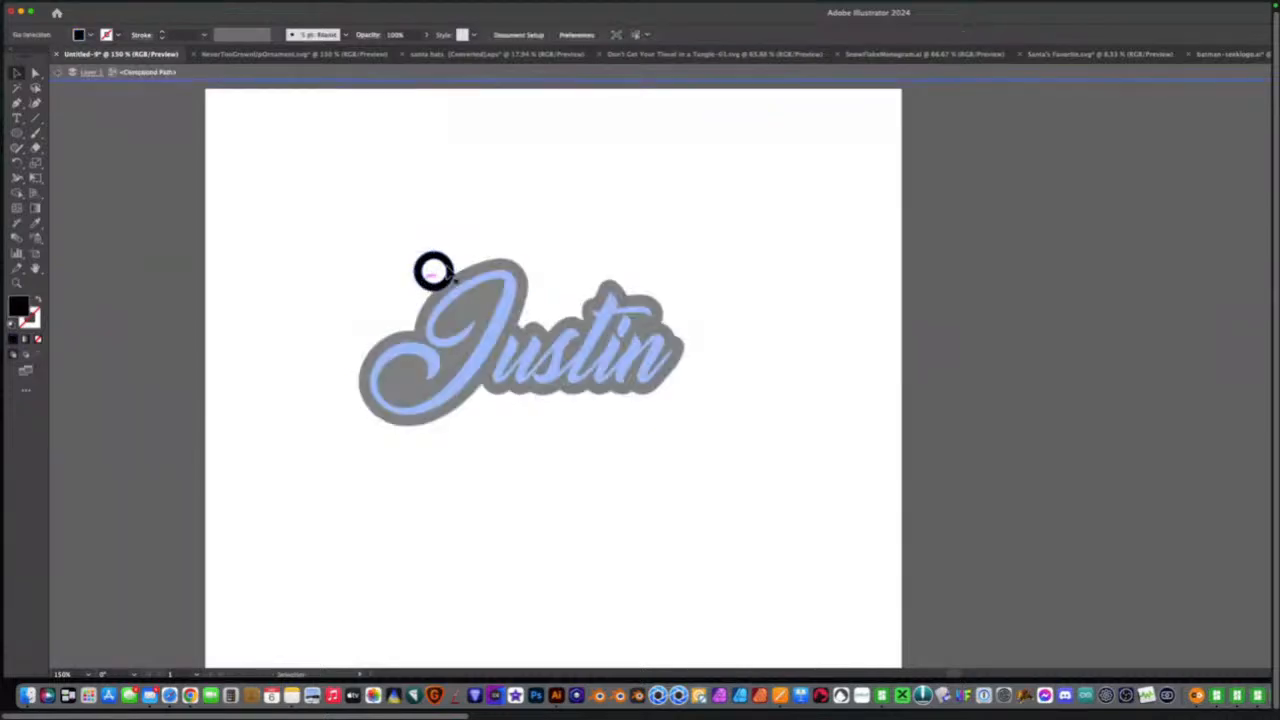
# Move the keyring loop into the gap between the J and the t, touching the backplate's upper edge, and leave isolation mode.
pyautogui.moveTo(452, 268); pyautogui.dragTo(535, 268)
pyautogui.press('super+z')
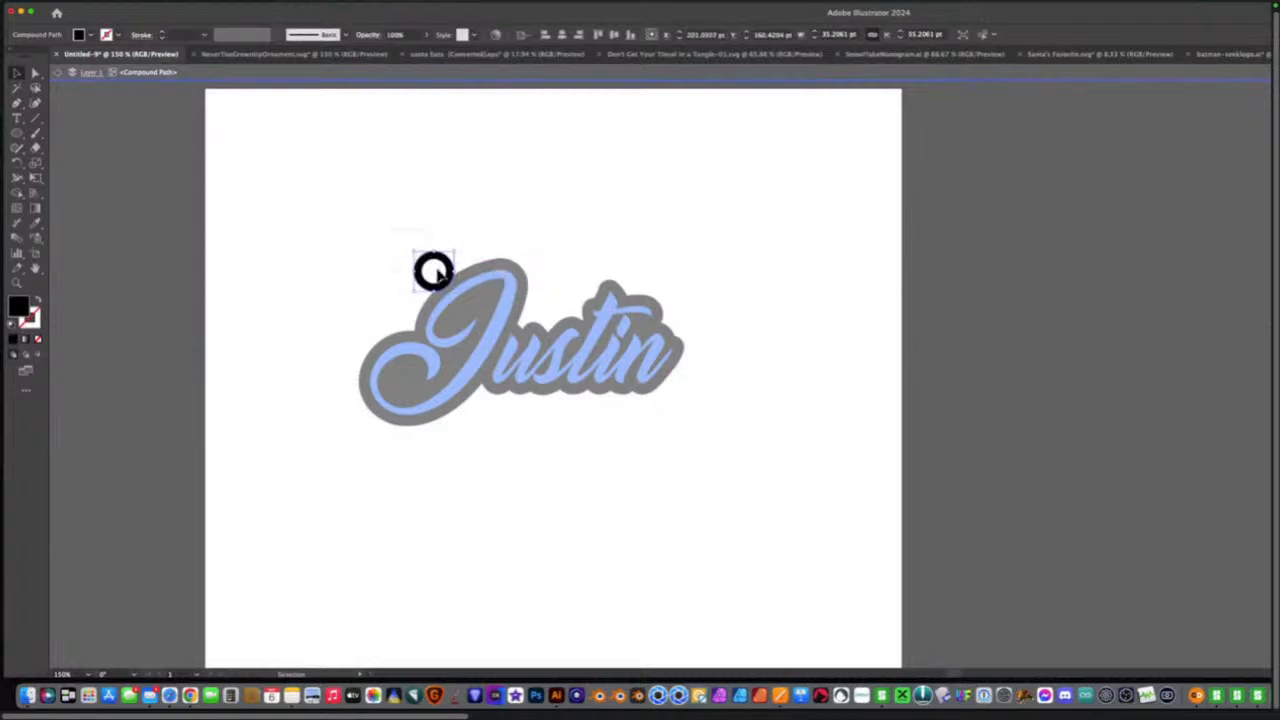
pyautogui.moveTo(433, 270); pyautogui.dragTo(550, 303)
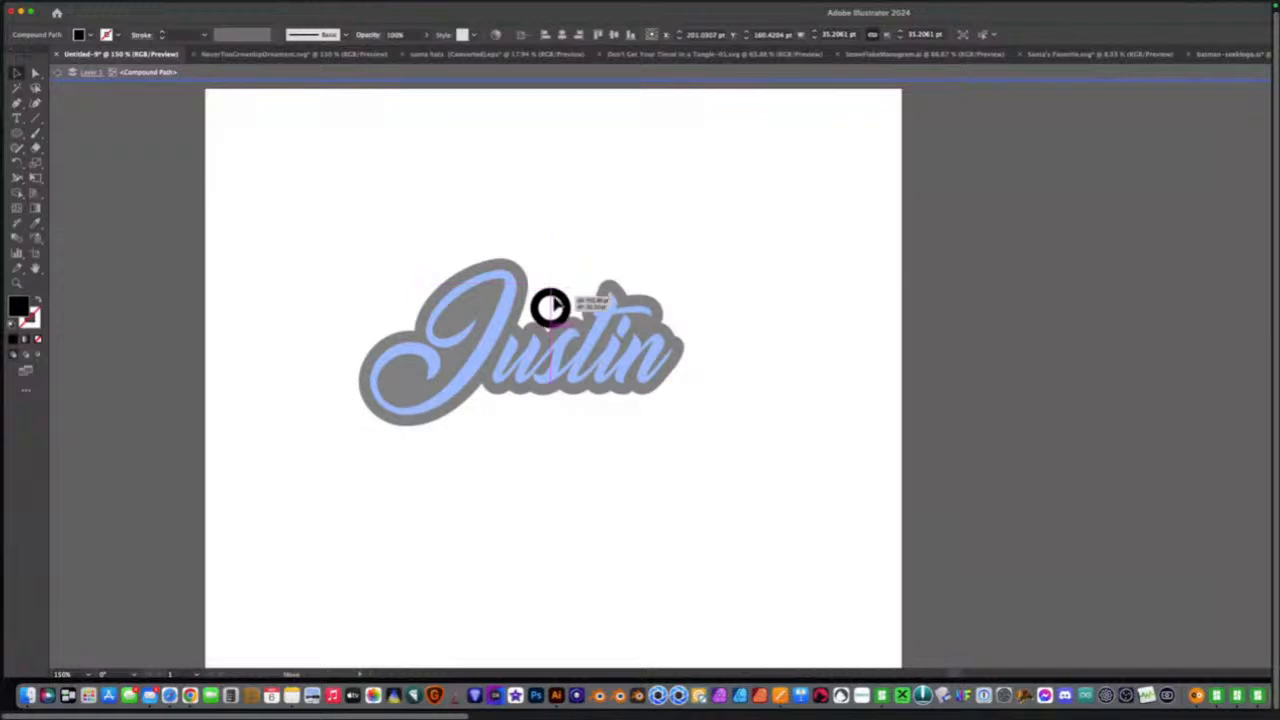
pyautogui.moveTo(549, 307); pyautogui.dragTo(548, 305)
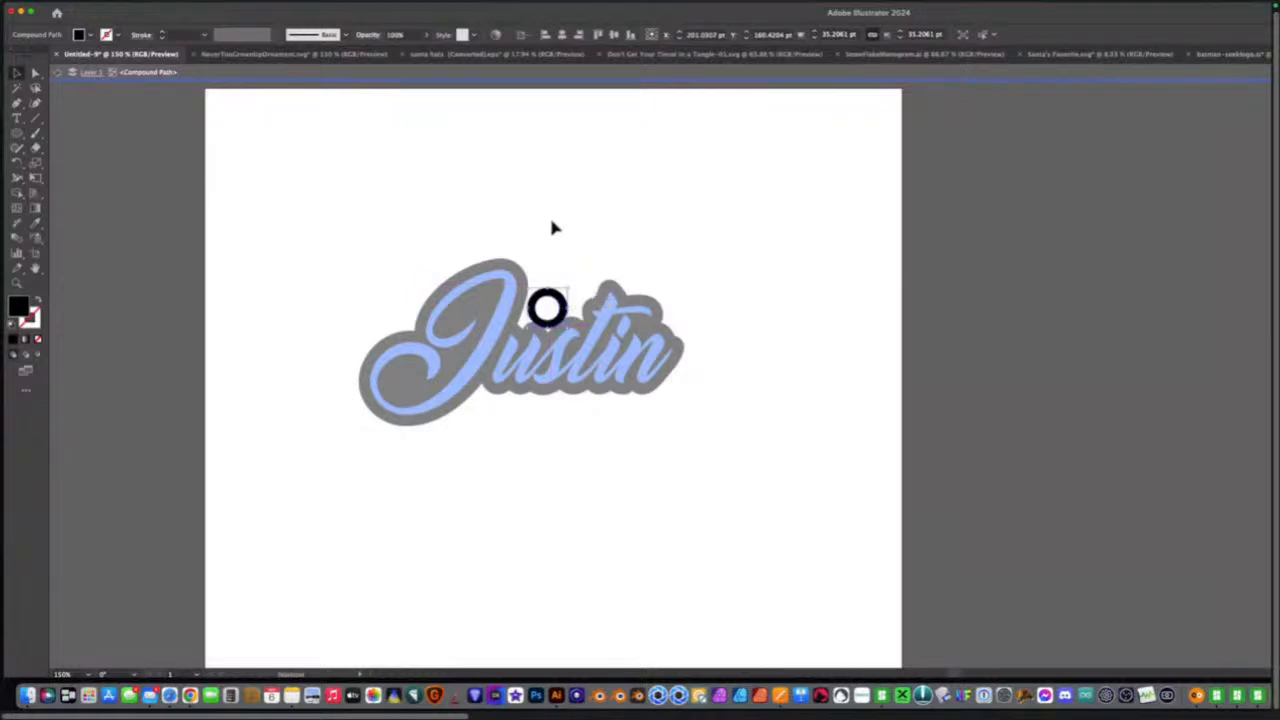
pyautogui.click(548, 208)
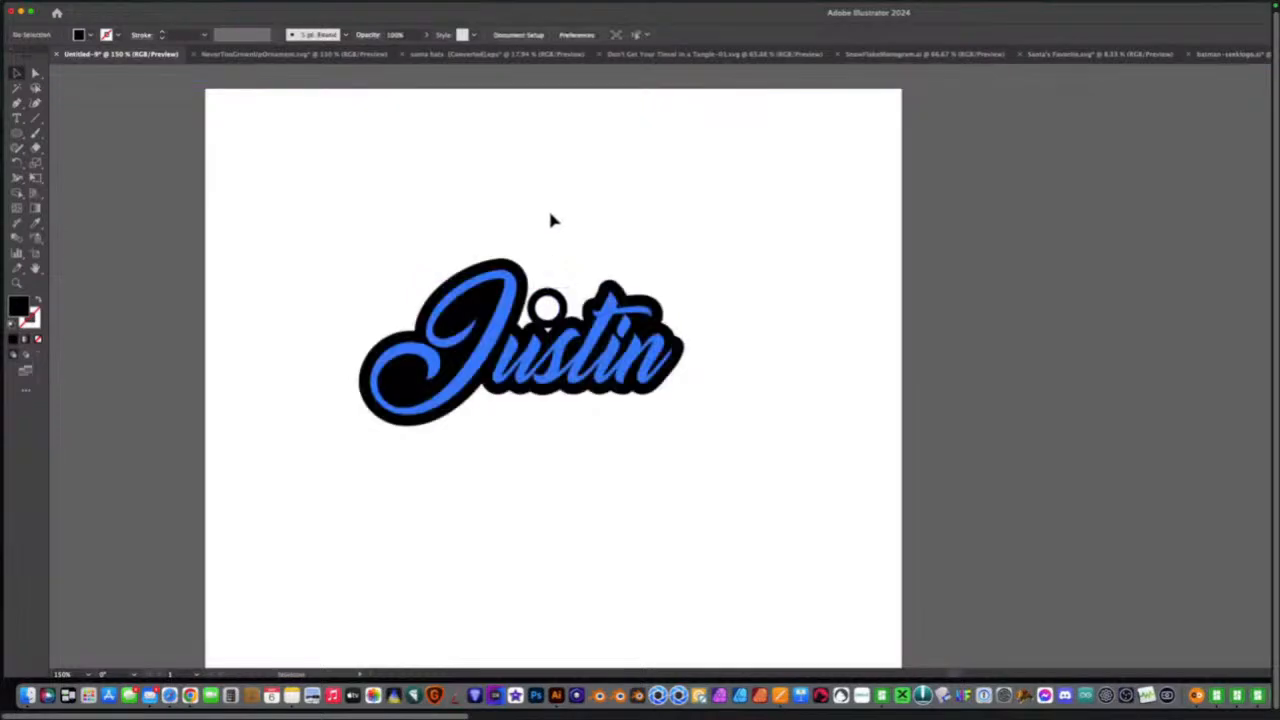
# Delete the blue Justin lettering, keeping only the black backplate and the keyring loop.
pyautogui.click(507, 312)
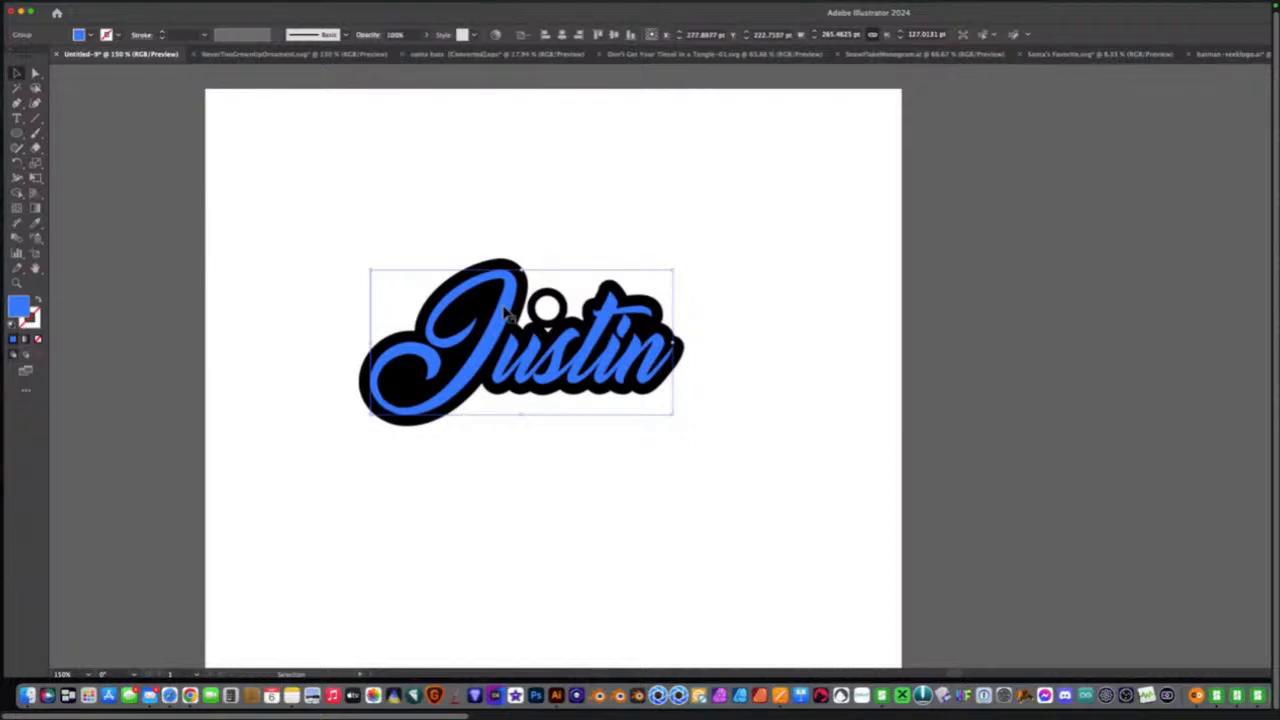
pyautogui.press('Delete')
pyautogui.doubleClick(507, 314)
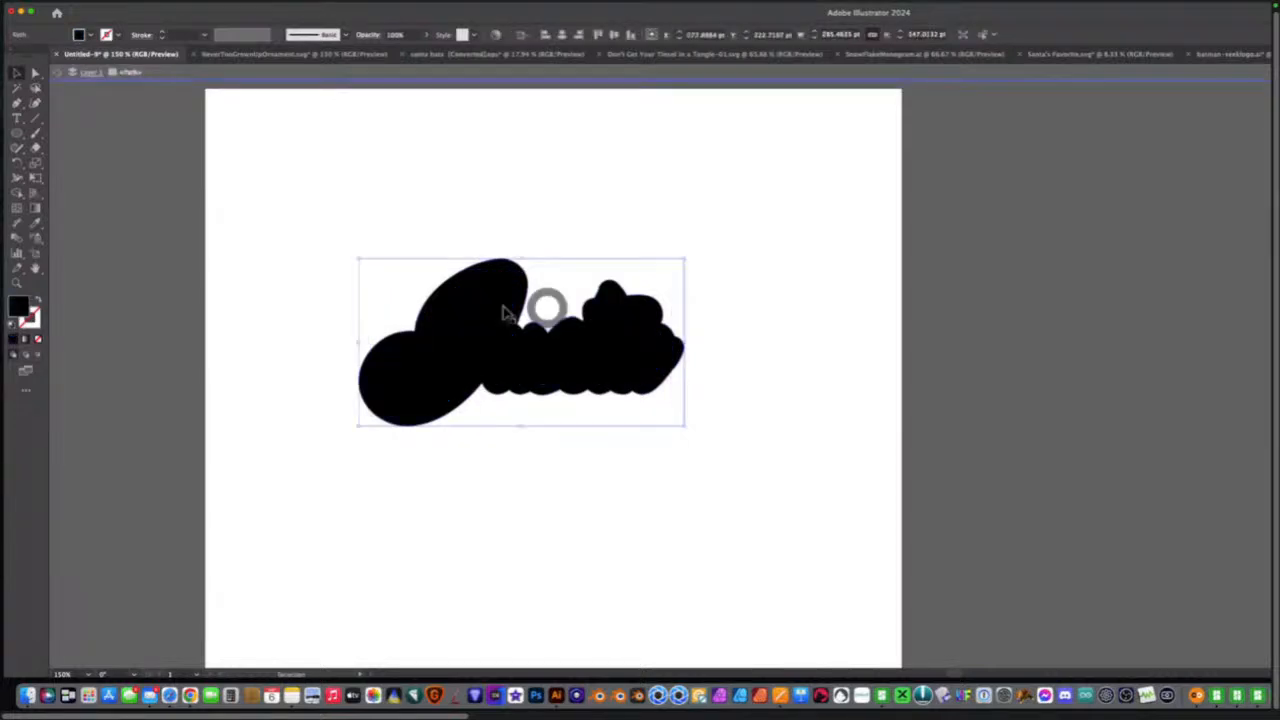
pyautogui.doubleClick(473, 212)
# Nudge the keyring loop slightly upward against the backplate's upper edge and deselect it.
pyautogui.scroll(-3, 724, 447)
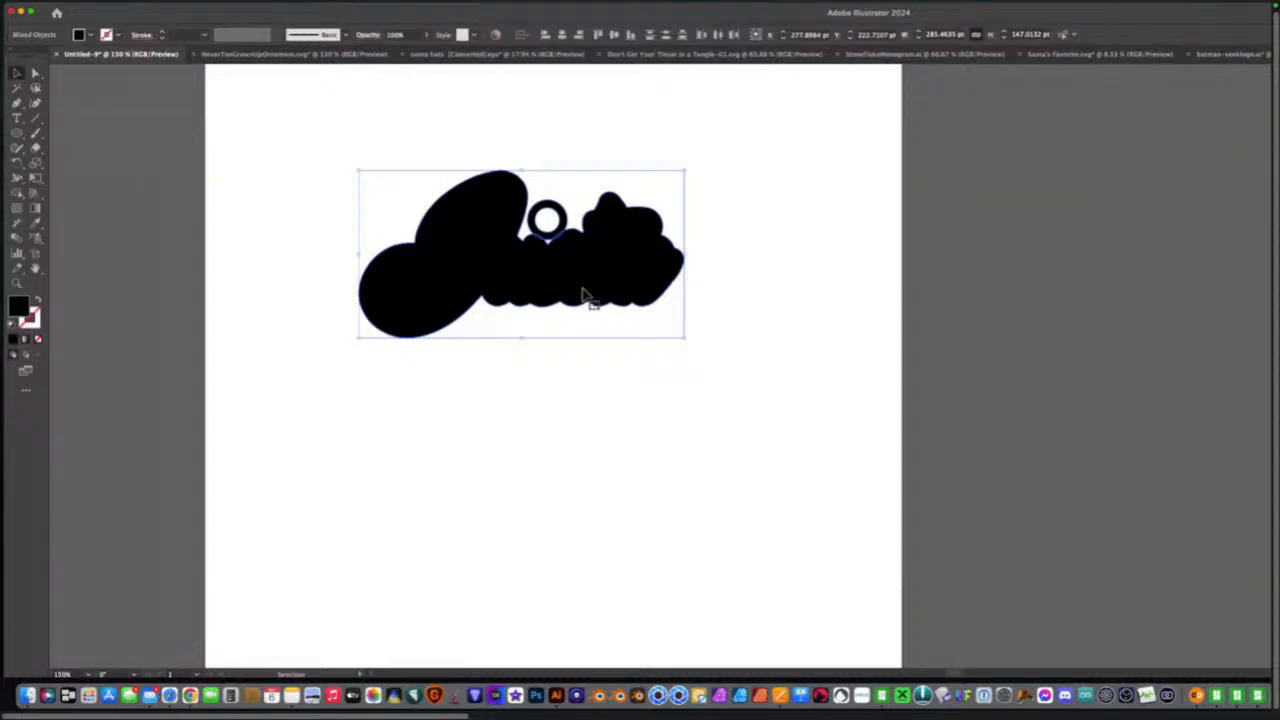
pyautogui.click(566, 390)
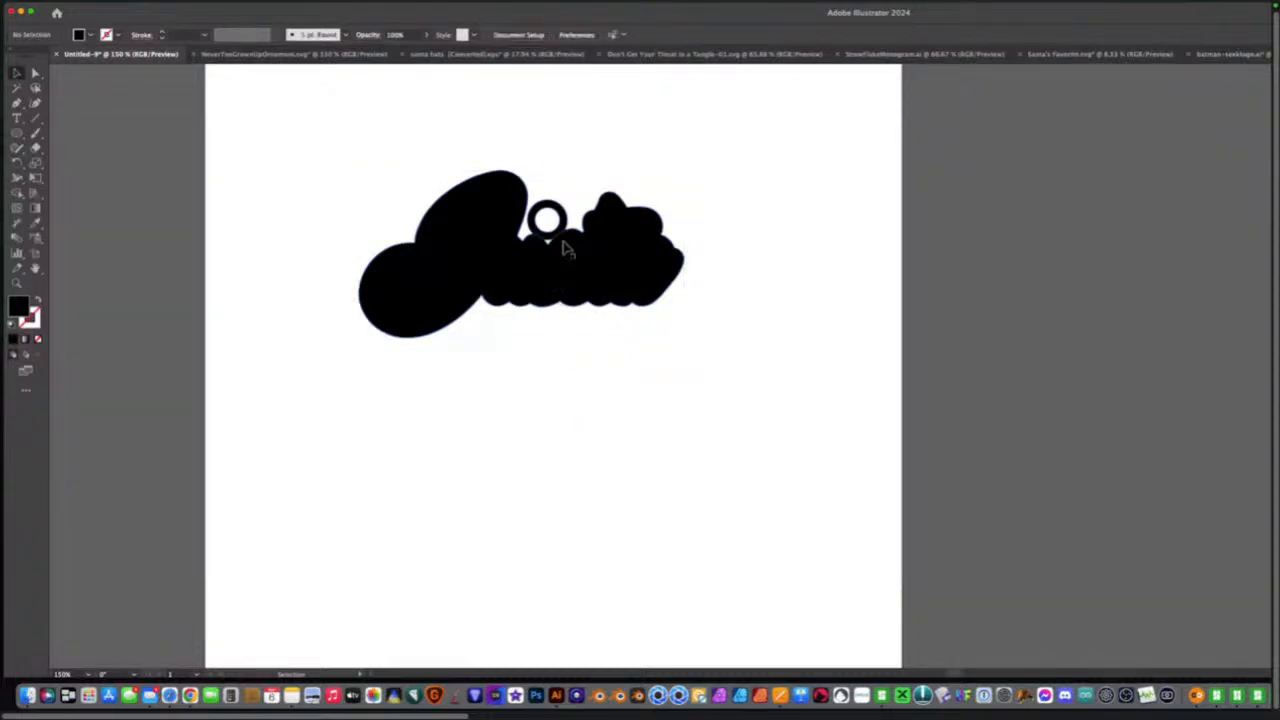
pyautogui.moveTo(563, 232); pyautogui.dragTo(563, 225)
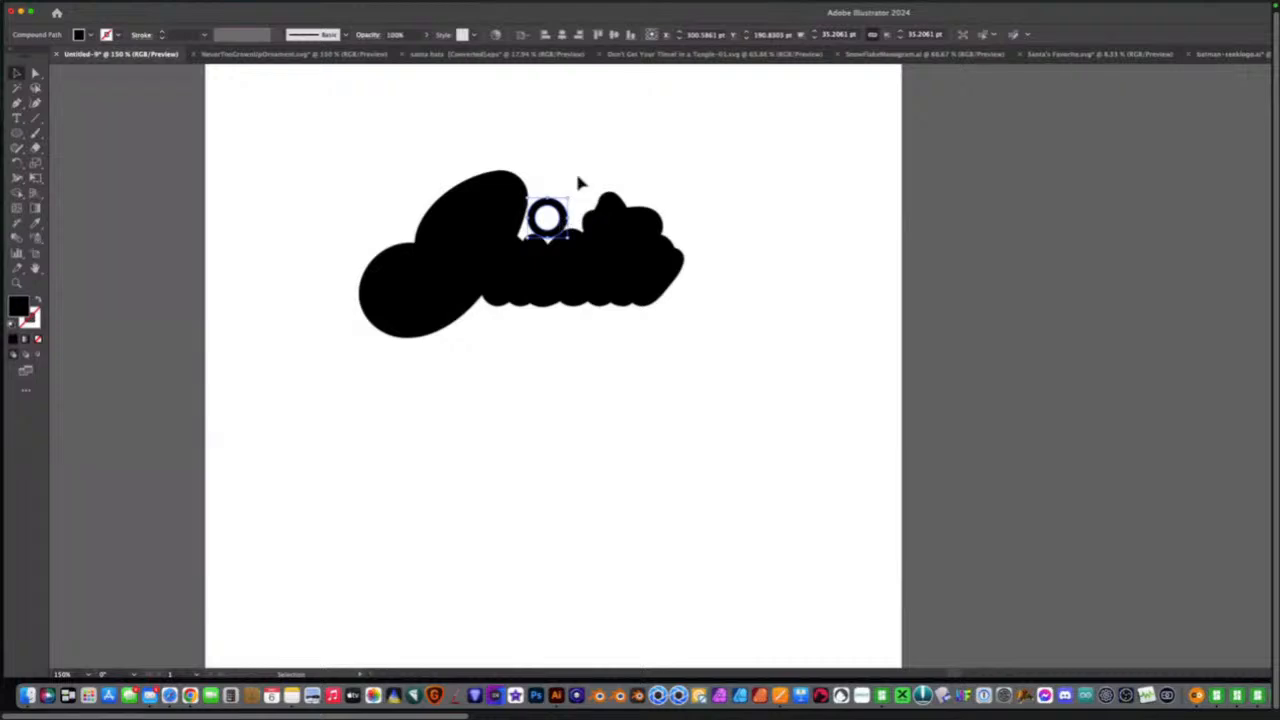
pyautogui.click(607, 143)
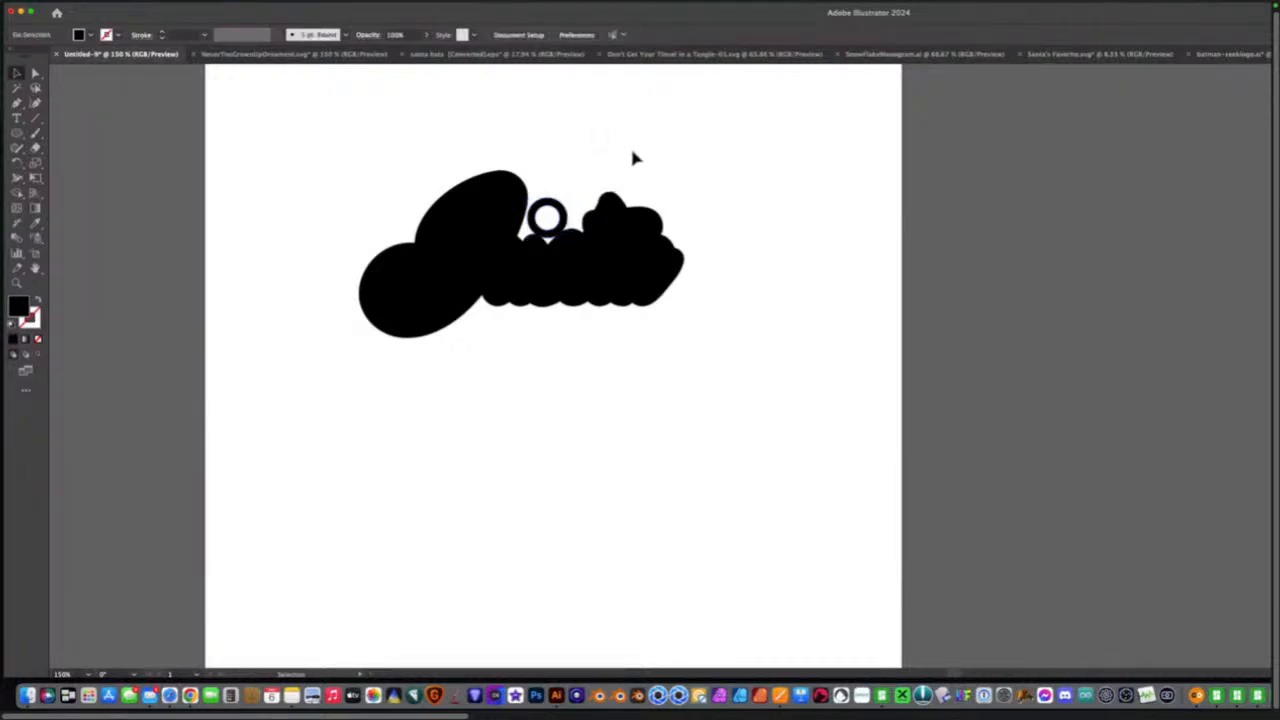
pyautogui.scroll(2, 632, 150)
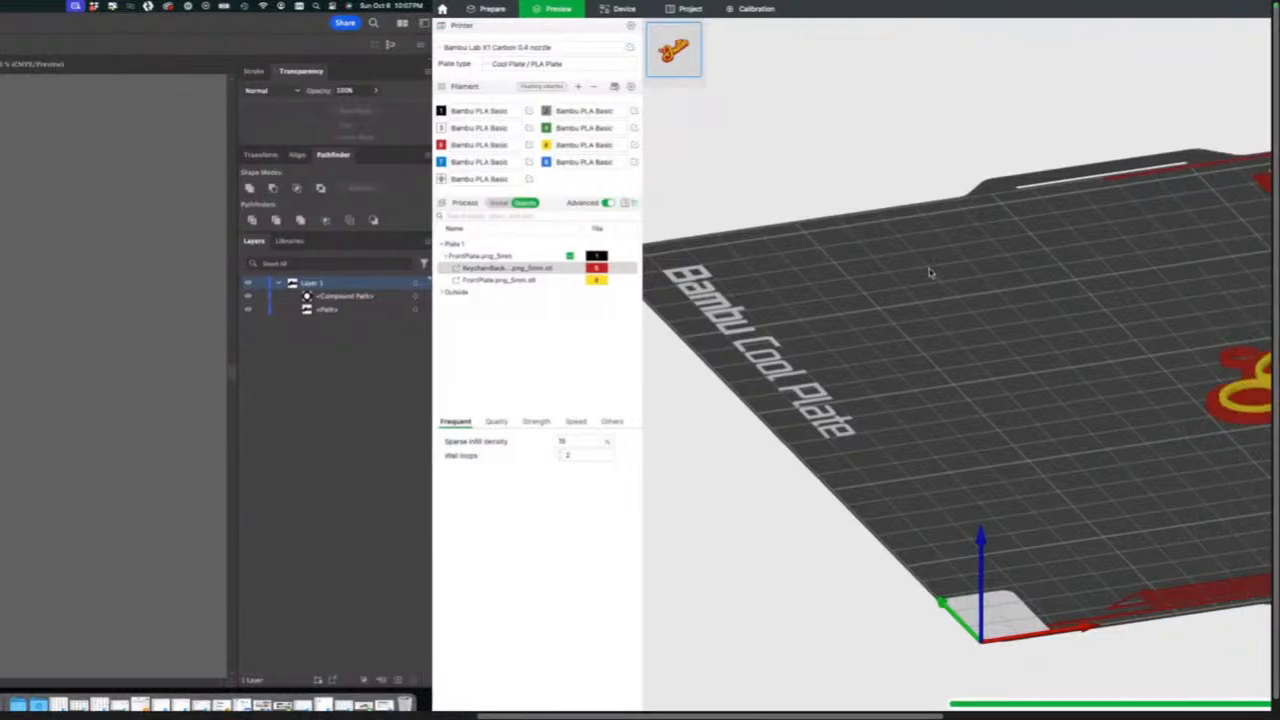
# Switch to Bambu Studio, go from the sliced preview back to model preparation, and add another build plate.
pyautogui.scroll(-10, 921, 251)
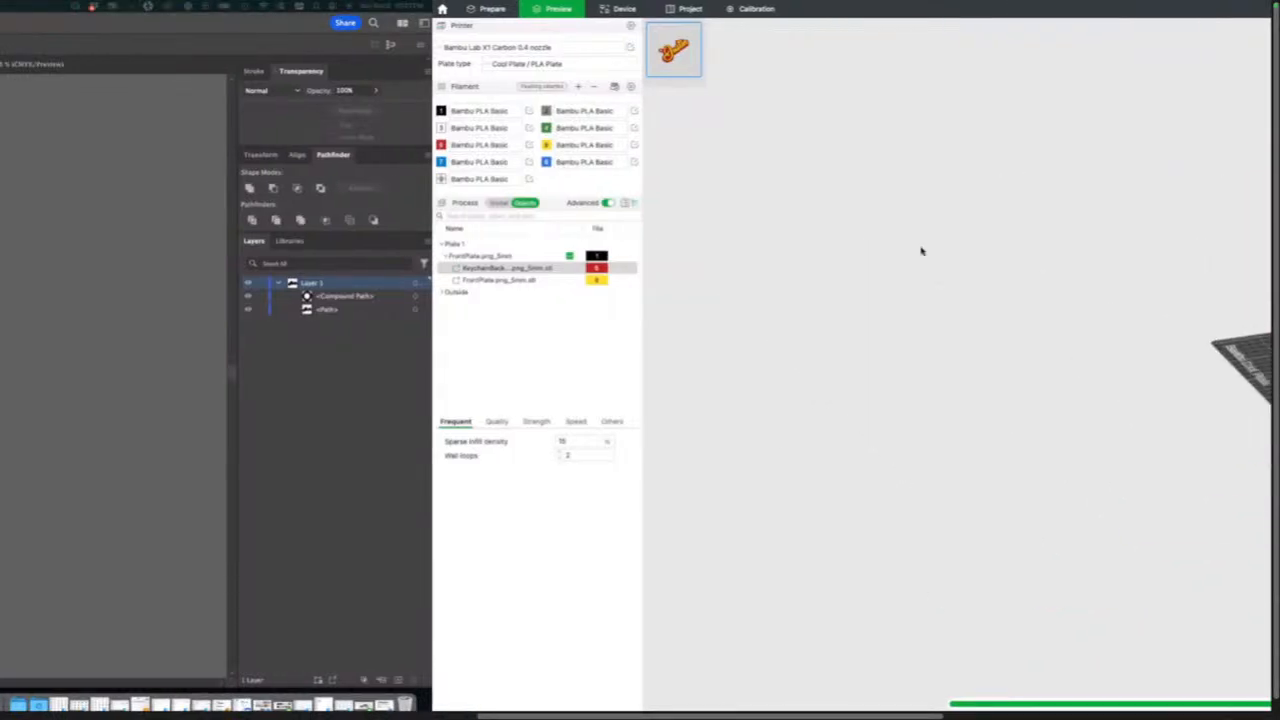
pyautogui.scroll(15, 921, 251)
pyautogui.scroll(-10, 921, 251)
pyautogui.moveTo(935, 226); pyautogui.dragTo(925, 230)
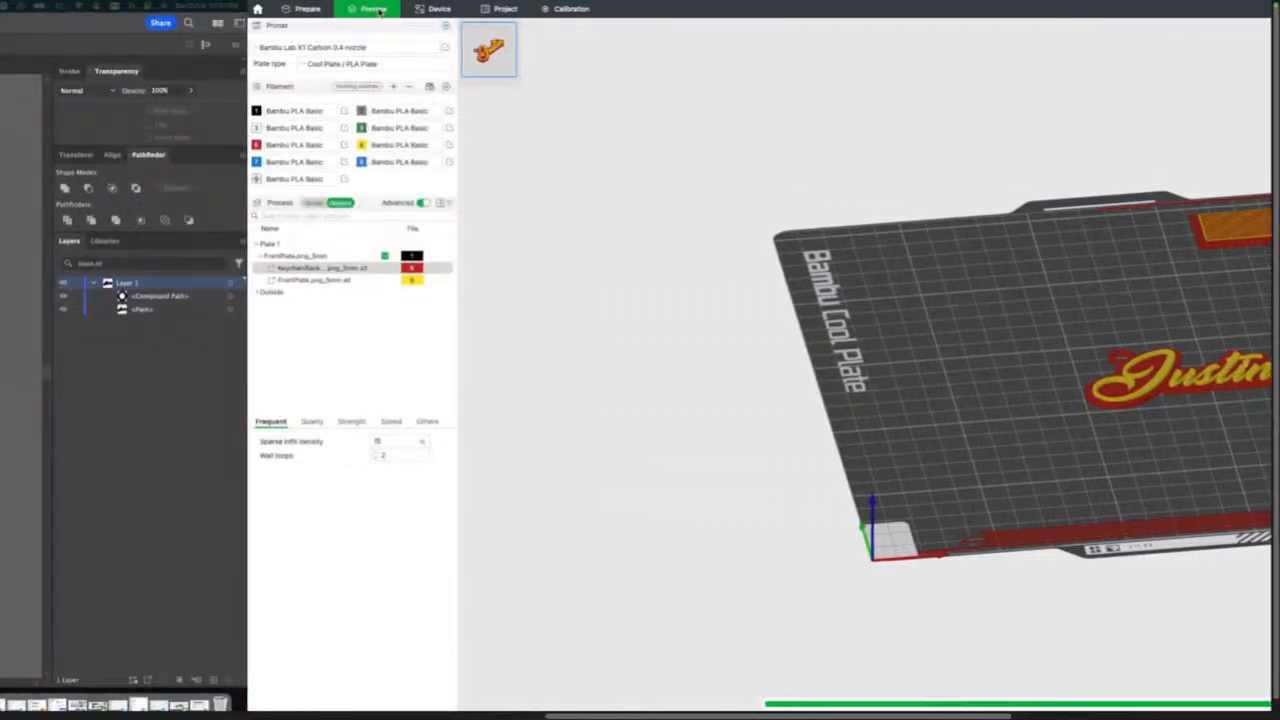
pyautogui.click(147, 9)
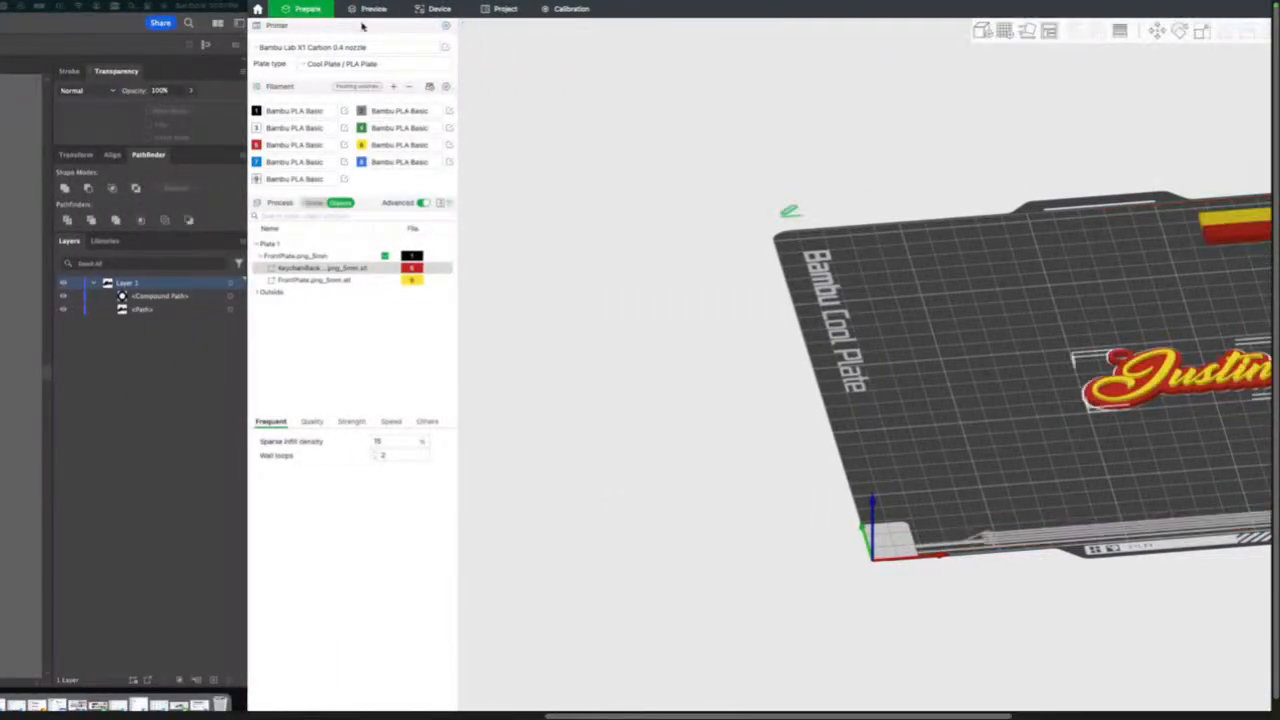
pyautogui.click(1005, 30)
pyautogui.moveTo(994, 169); pyautogui.dragTo(518, 143, button='right')
pyautogui.moveTo(943, 131); pyautogui.dragTo(682, 188, button='right')
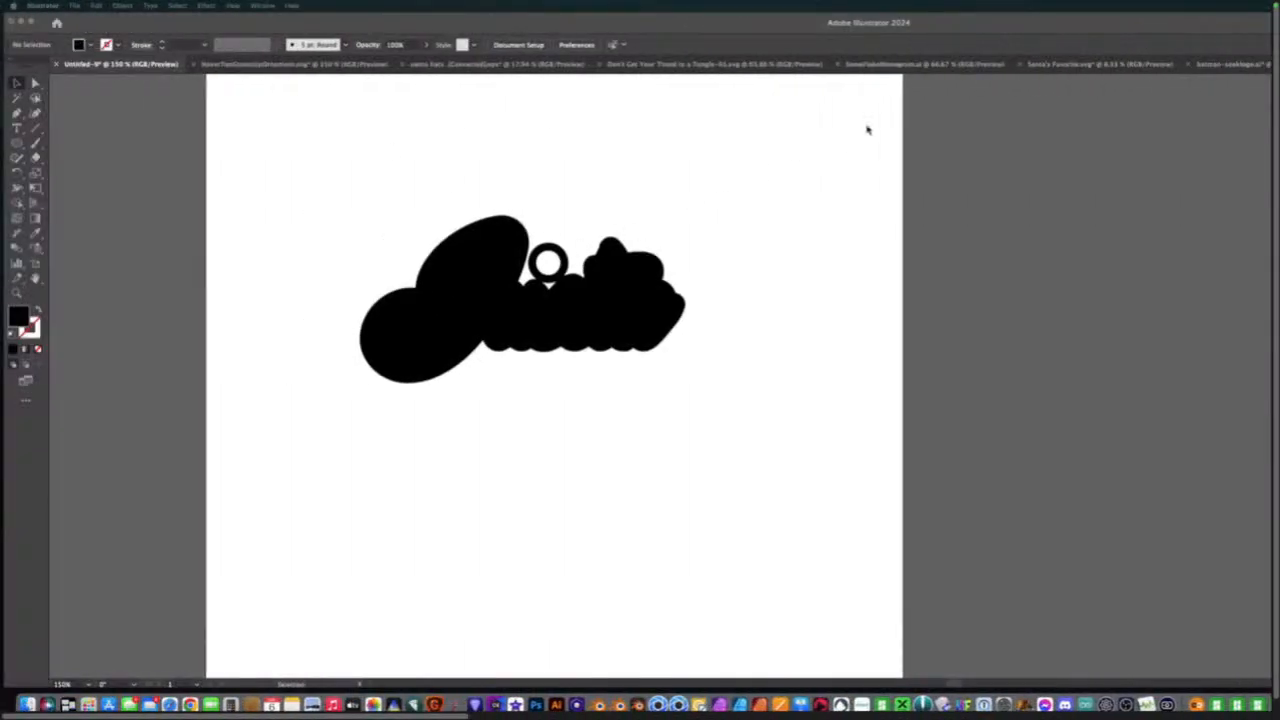
# Switch to the Batman logo document in Illustrator and move the black bat shape up and left off the yellow oval.
pyautogui.click(1230, 65)
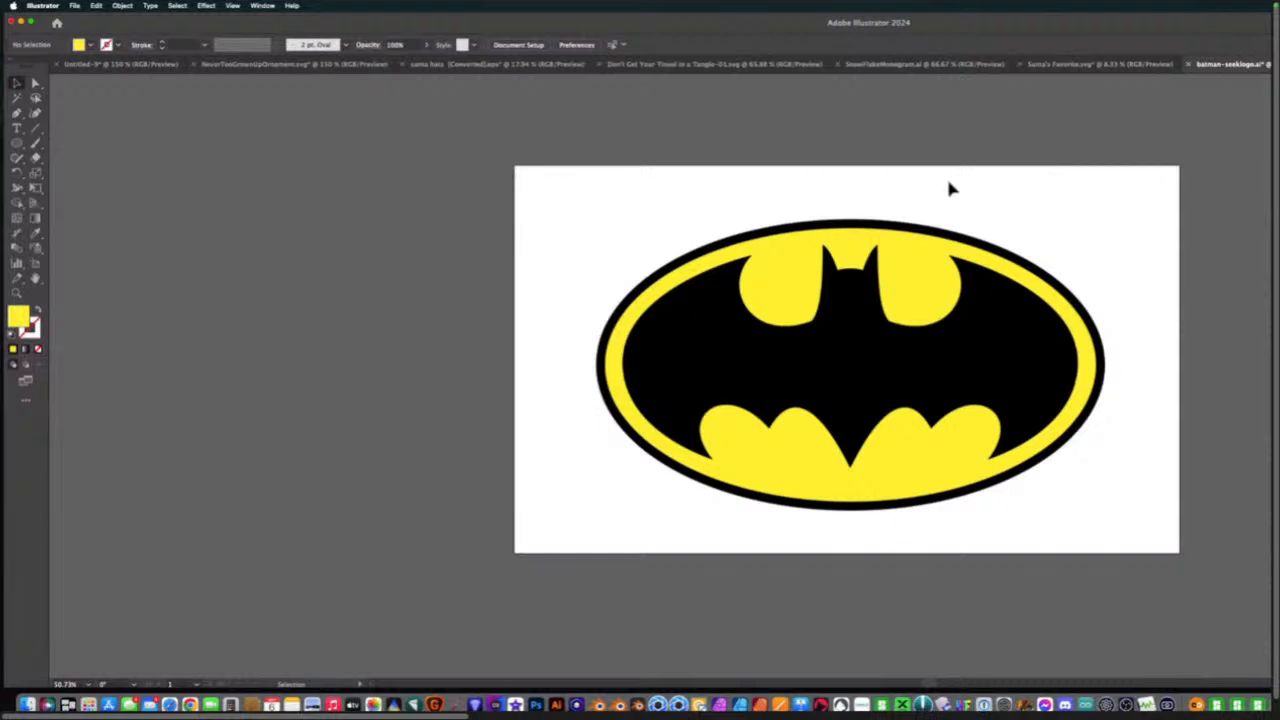
pyautogui.click(742, 305)
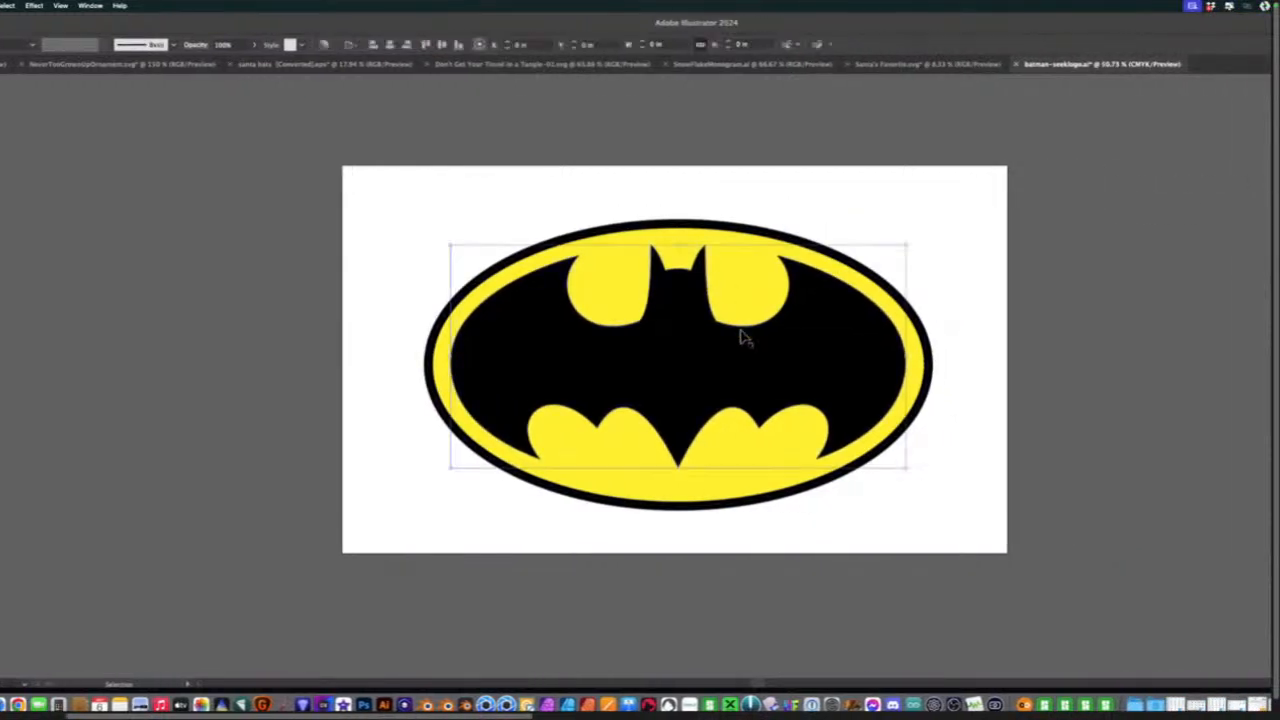
pyautogui.moveTo(533, 220); pyautogui.dragTo(533, 220)
# Try moving the yellow oval up and right out of its black outline, and undo the move.
pyautogui.click(757, 334)
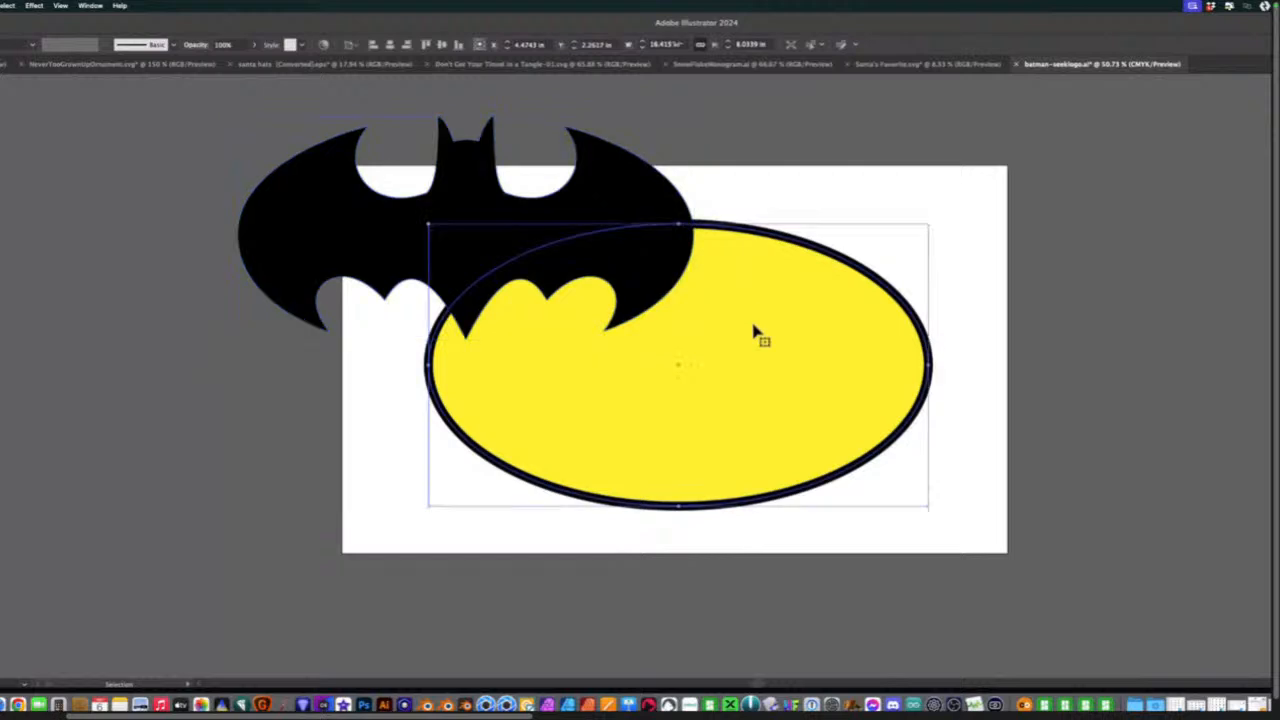
pyautogui.moveTo(757, 334)
pyautogui.mouseDown()
pyautogui.moveTo(911, 211)
pyautogui.moveTo(964, 199)
pyautogui.mouseUp()
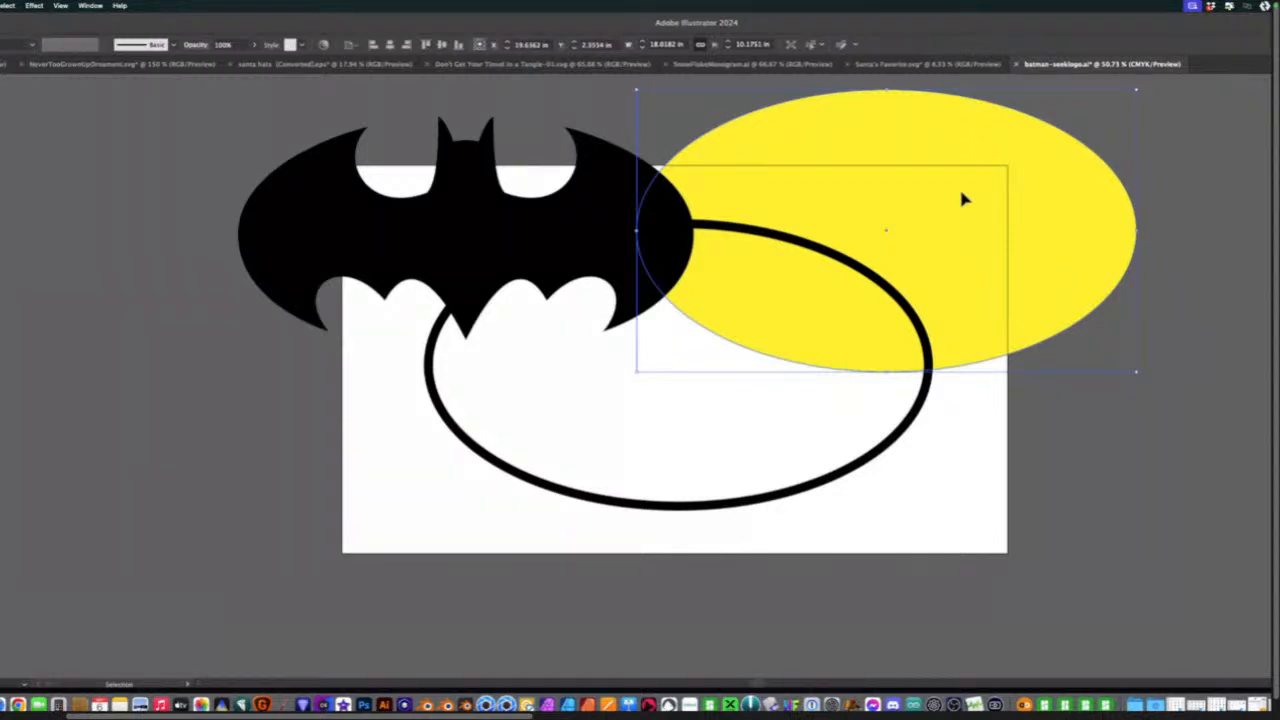
pyautogui.press('super+z')
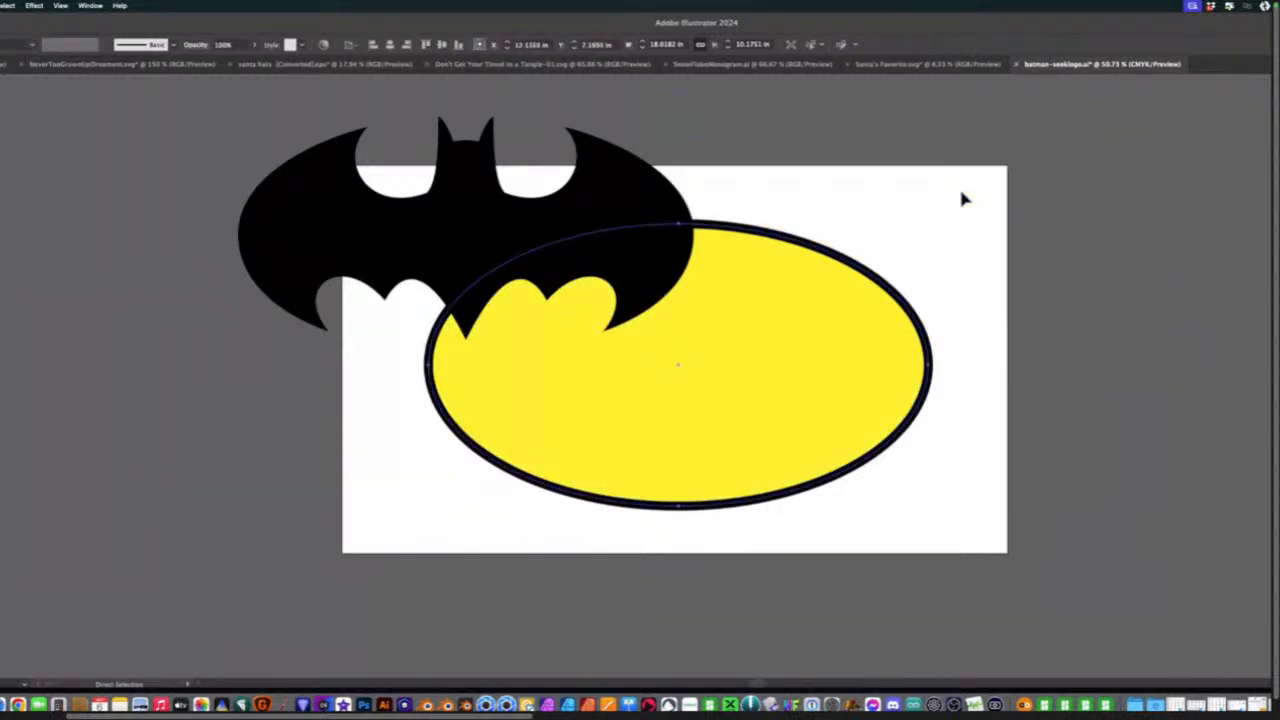
# Separate the Batman logo's pieces by moving the yellow oval up and right and the black outline down and left.
pyautogui.press('super+z')
pyautogui.press('super+z')
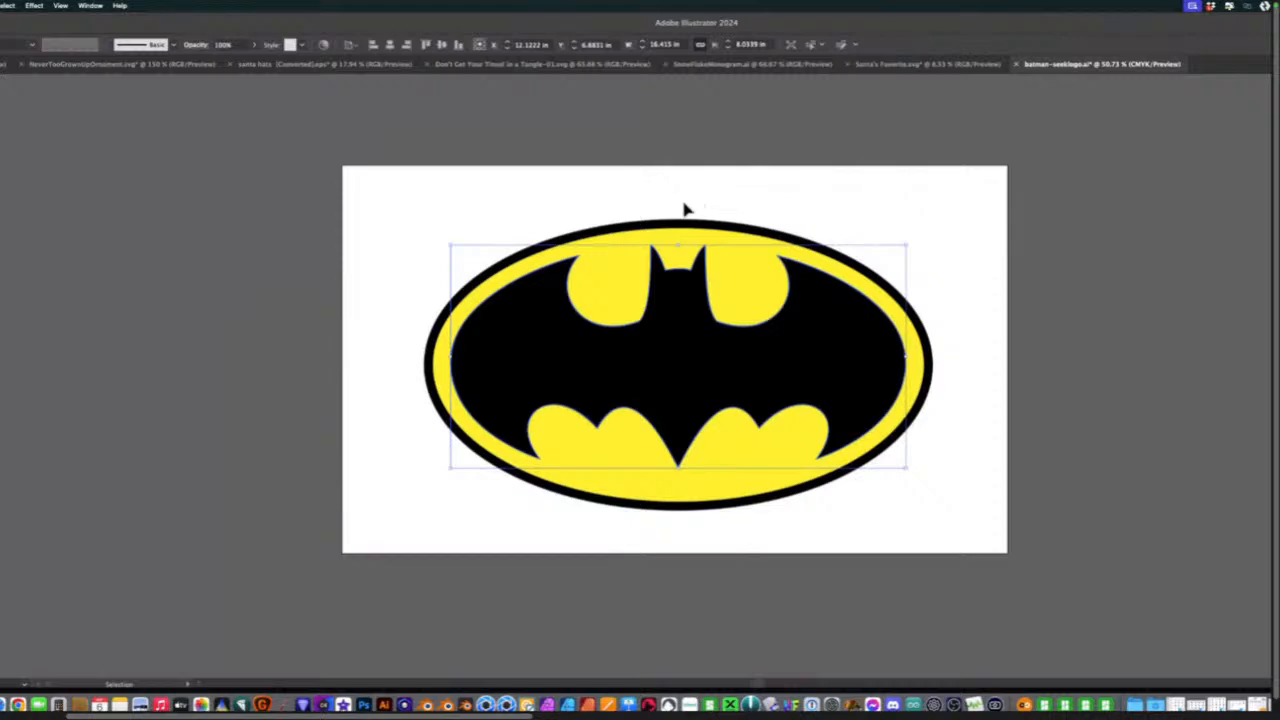
pyautogui.click(443, 176)
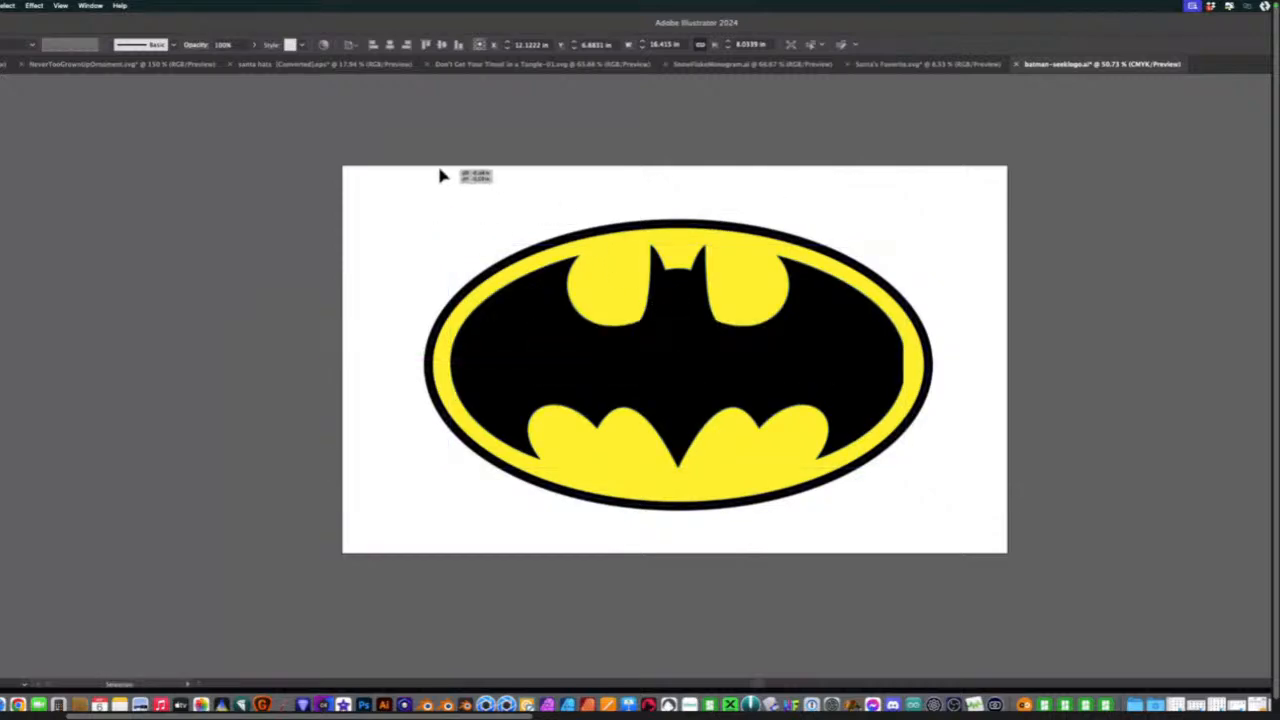
pyautogui.press('super+shift+z')
pyautogui.moveTo(803, 314); pyautogui.dragTo(980, 220)
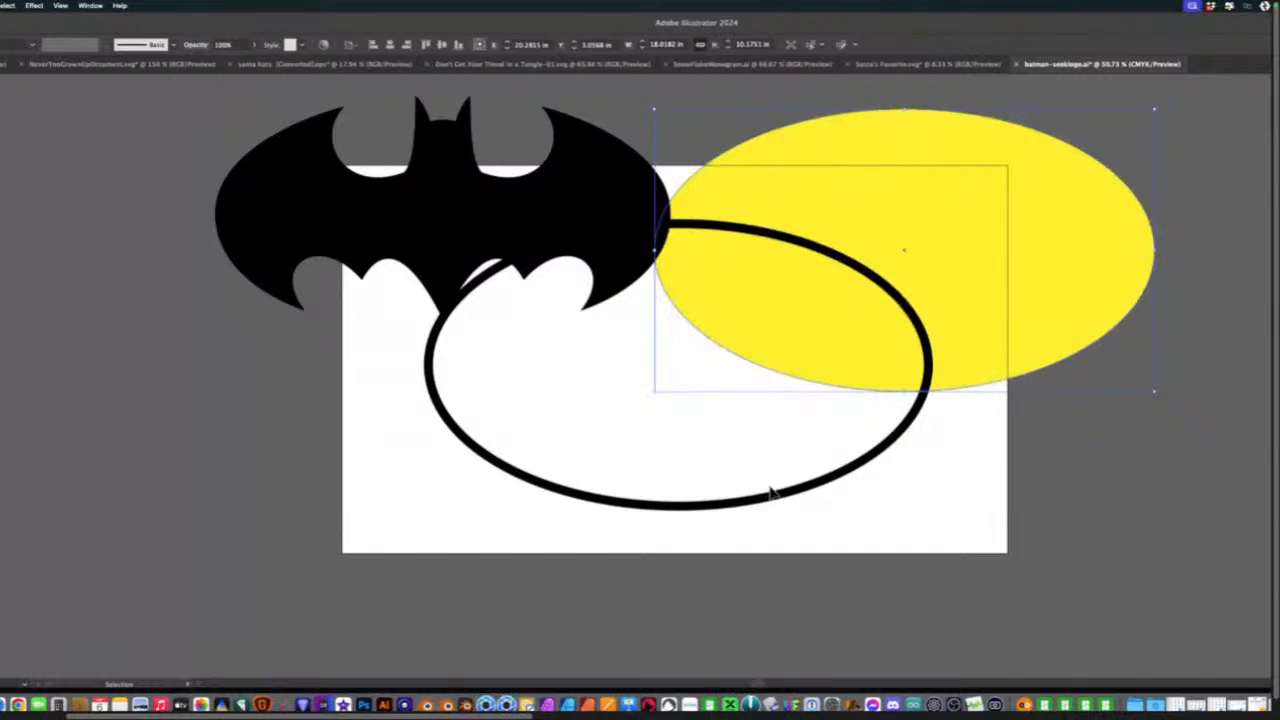
pyautogui.moveTo(766, 500); pyautogui.dragTo(440, 594)
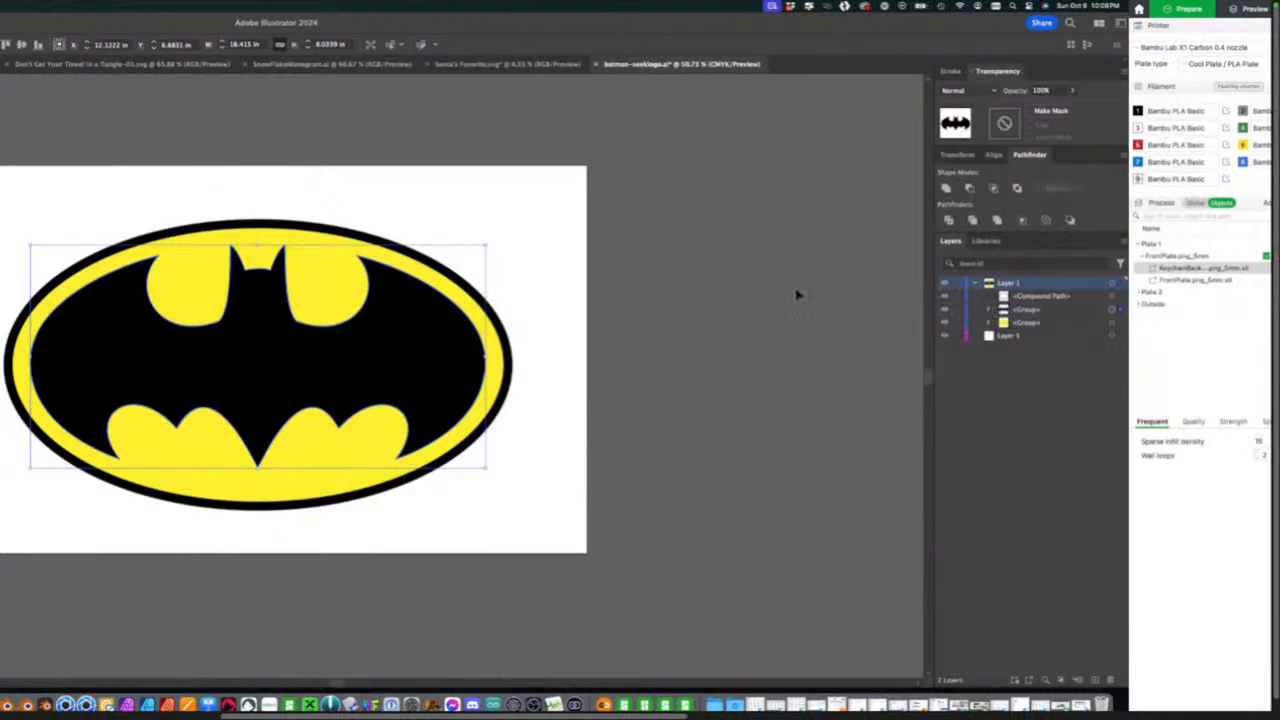
# Paste a copy of the whole logo behind the original, then merge and unite that copy into one solid backing oval.
pyautogui.click(68, 189)
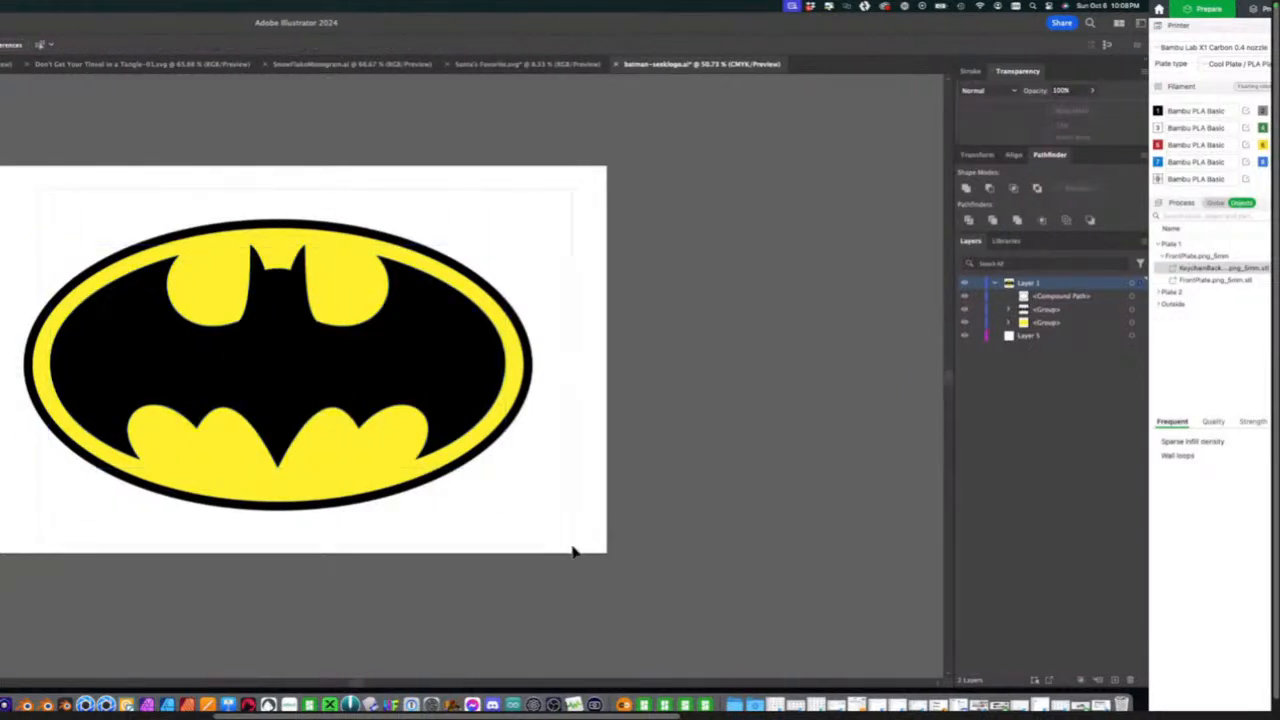
pyautogui.press('super+a')
pyautogui.press('a')
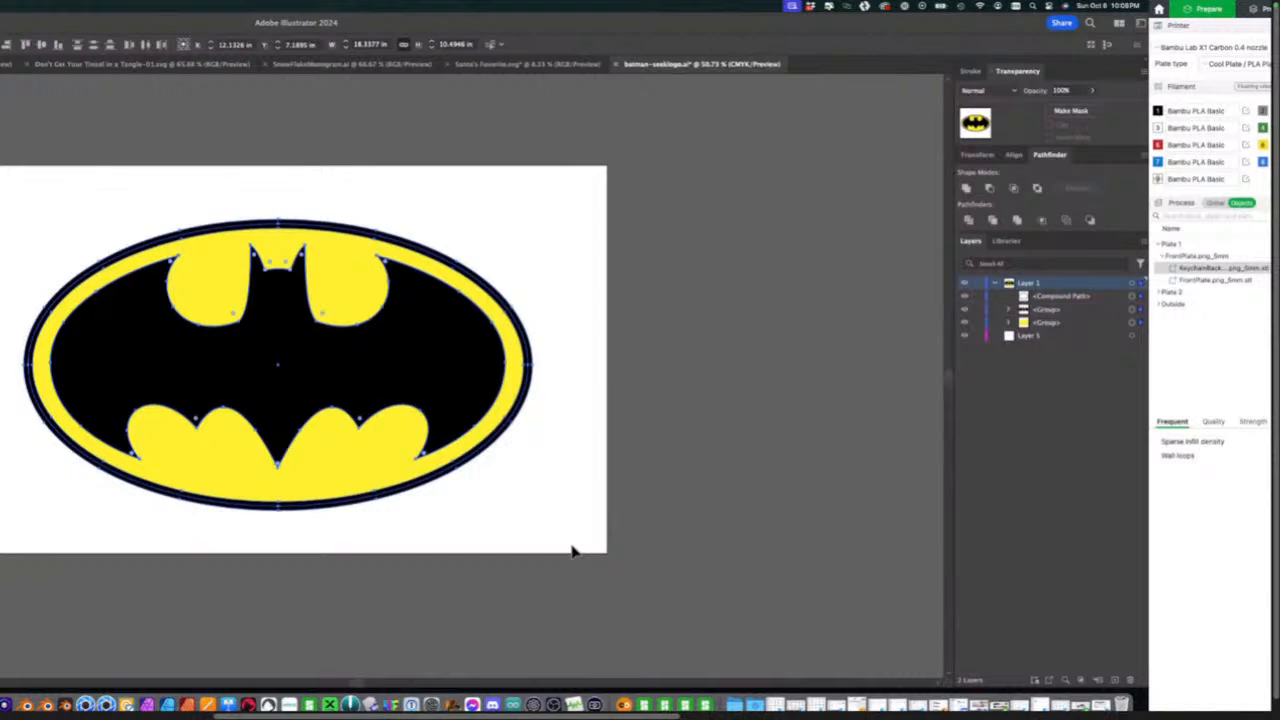
pyautogui.press('v')
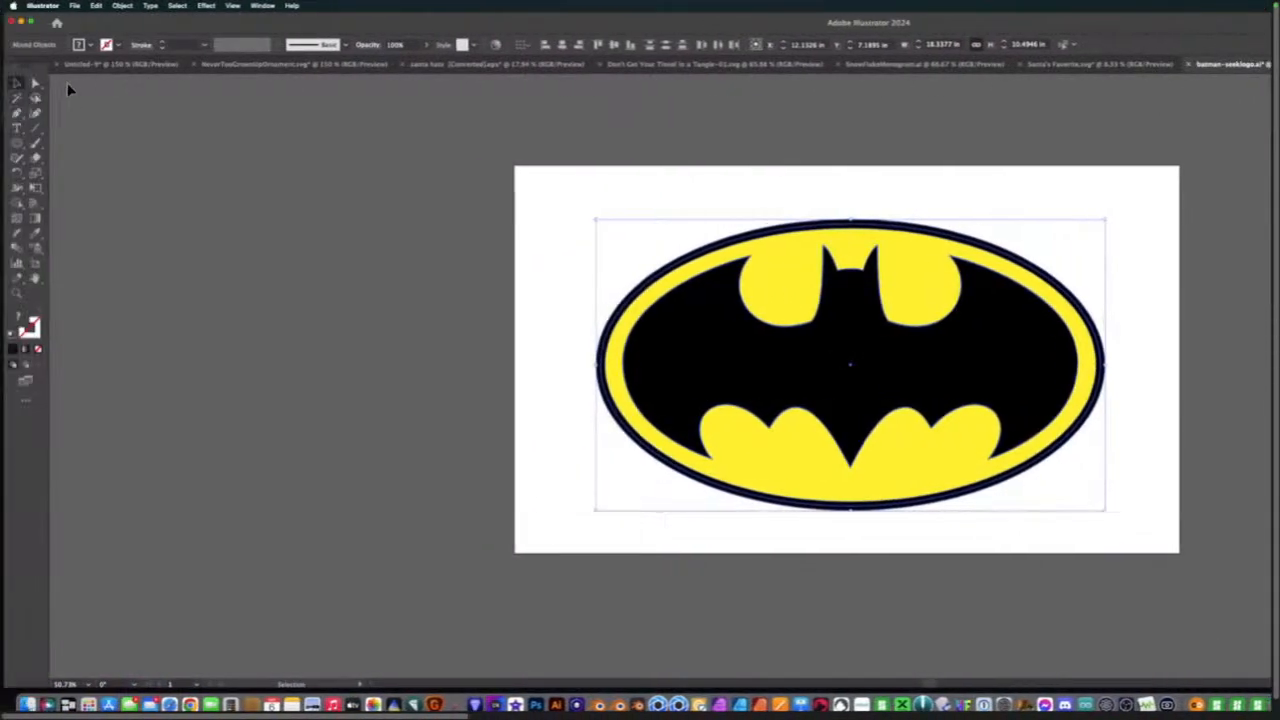
pyautogui.click(120, 6)
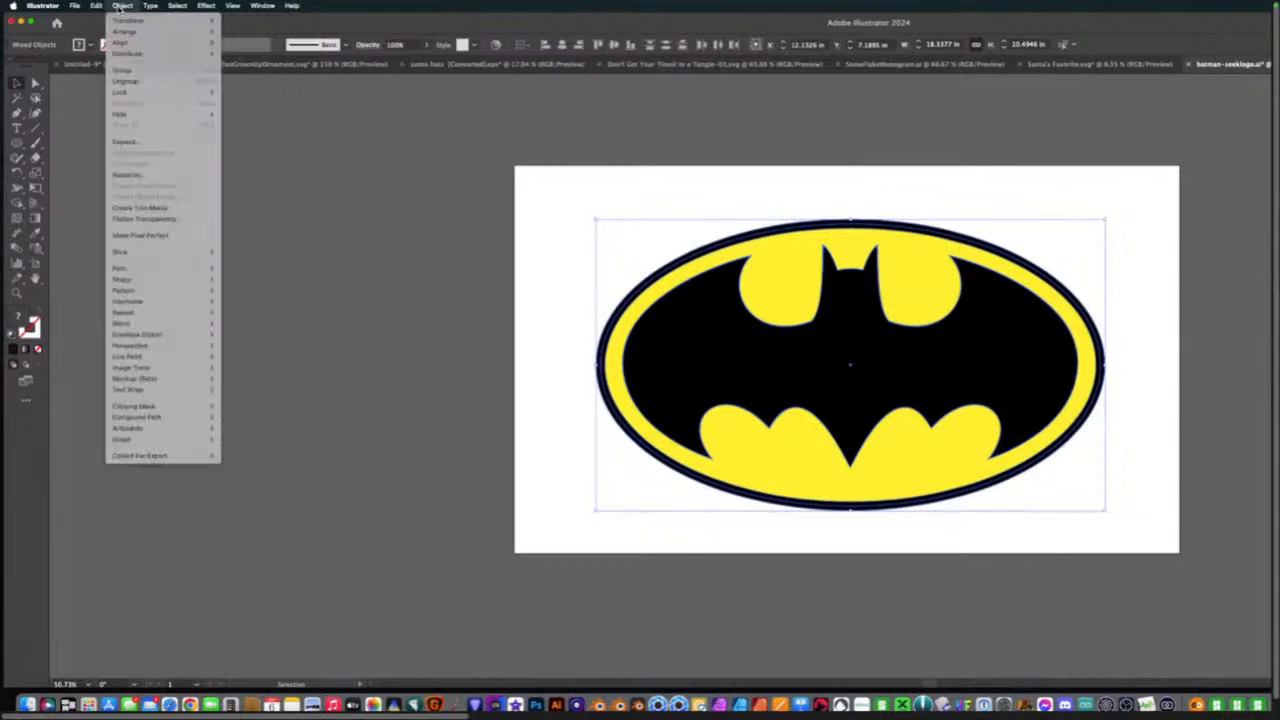
pyautogui.moveTo(96, 6)
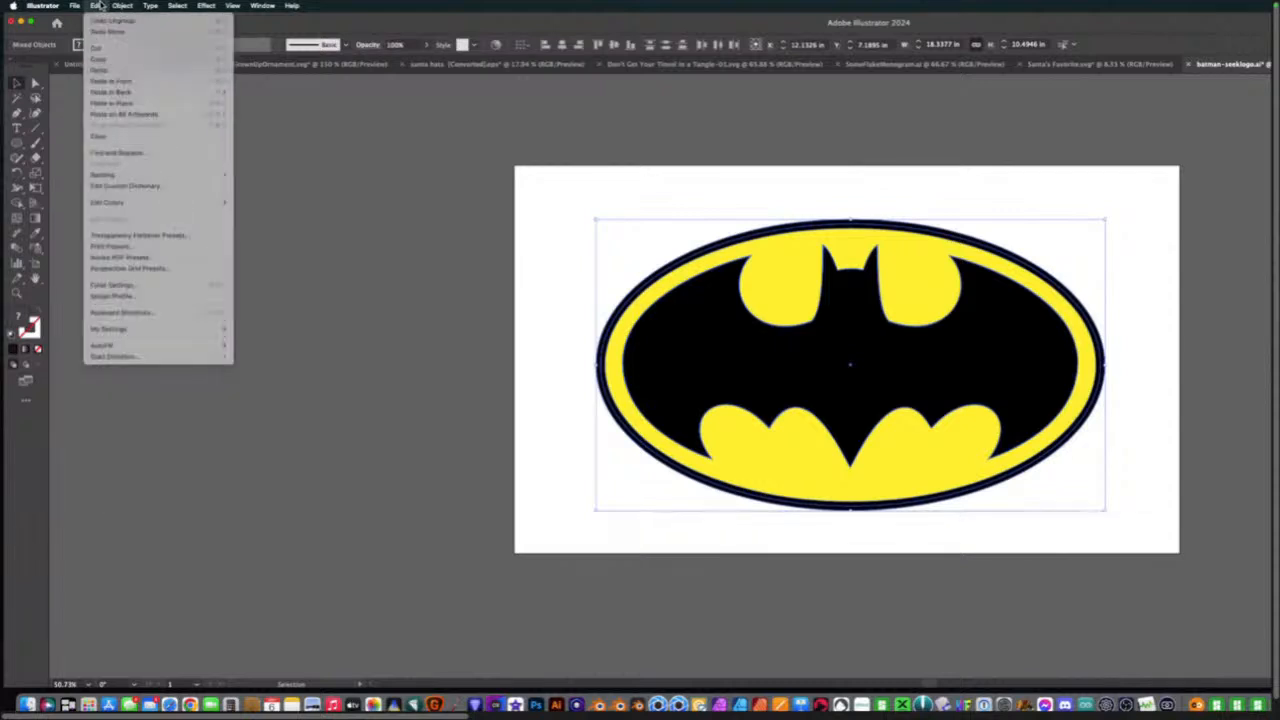
pyautogui.click(110, 92)
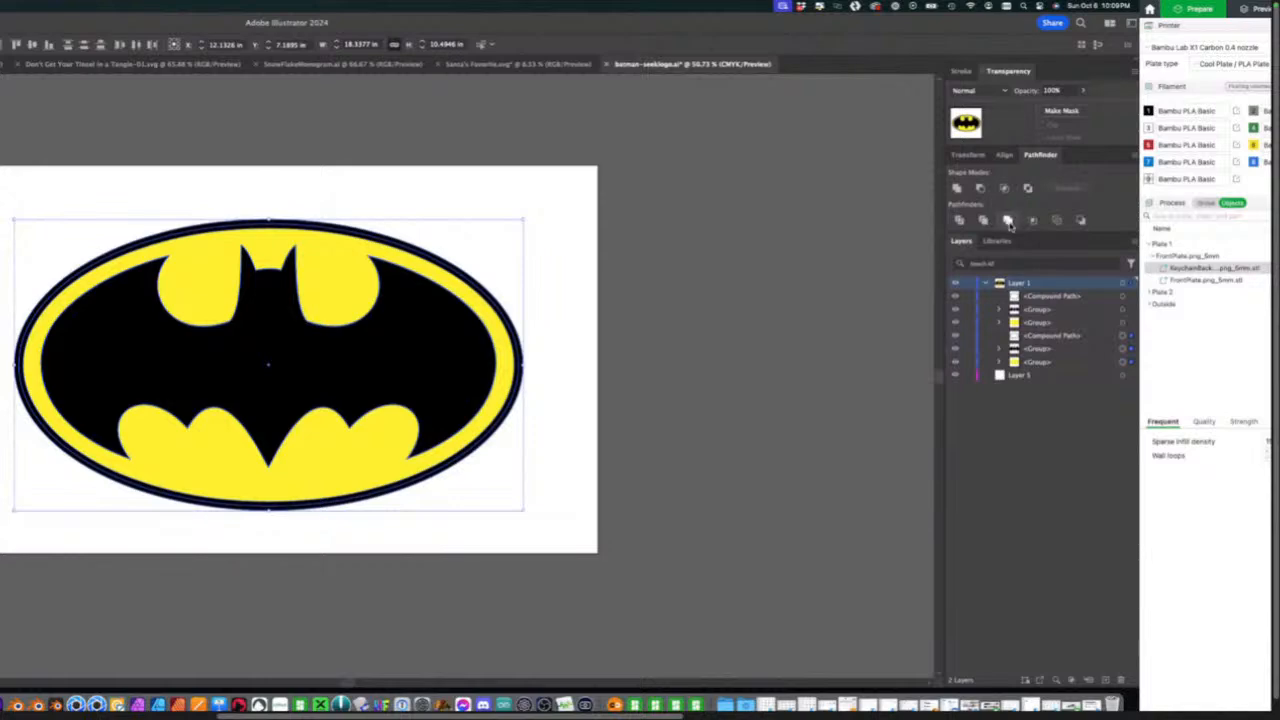
pyautogui.click(1008, 221)
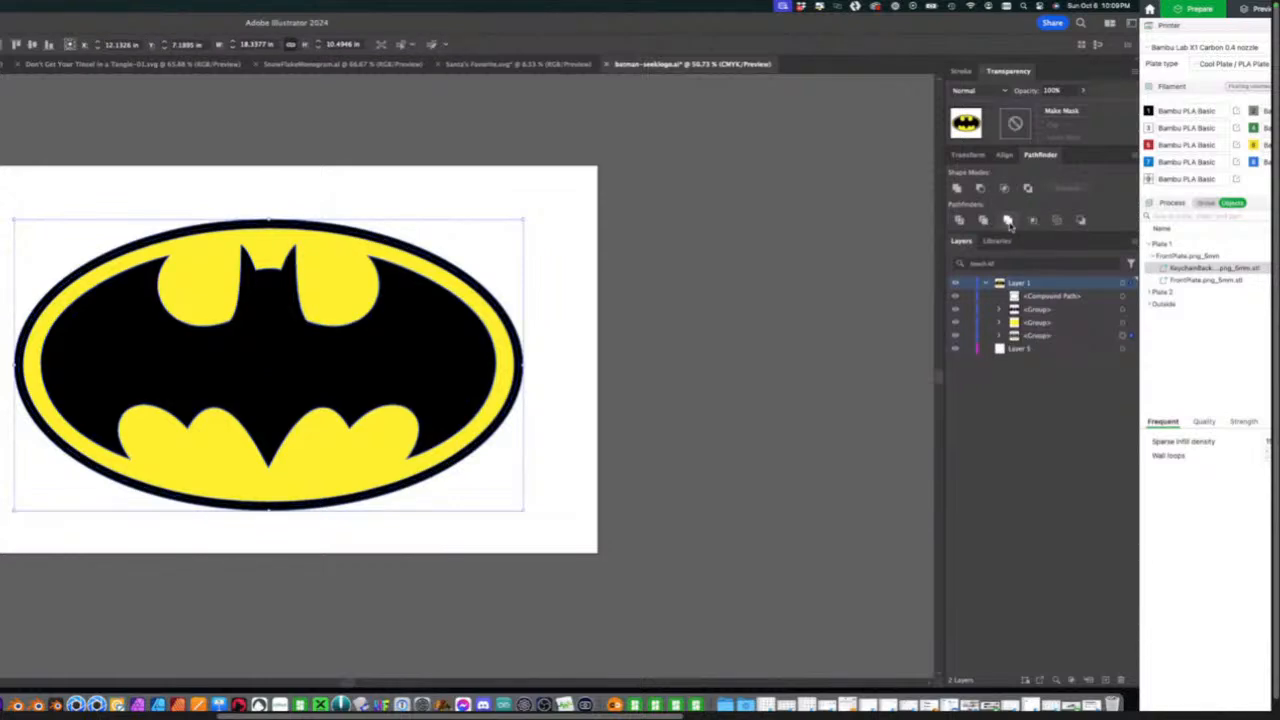
pyautogui.click(957, 189)
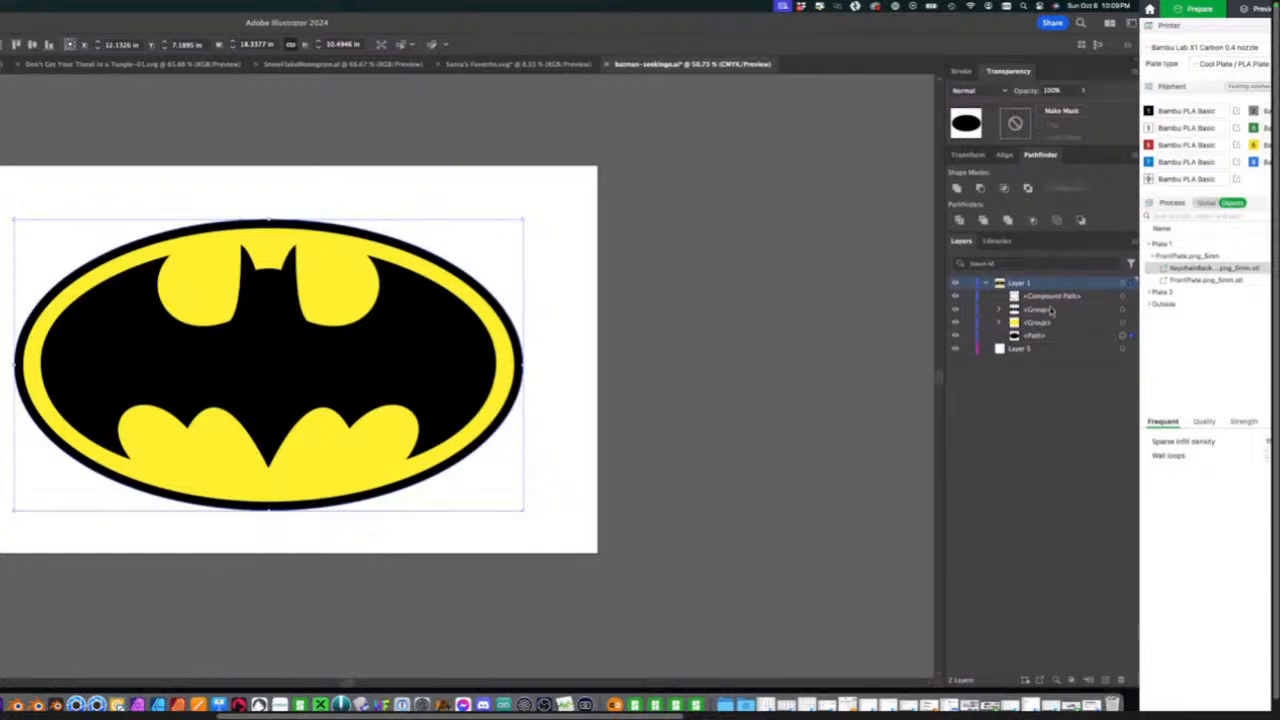
# Hide the original outline's compound path, and toggle the bat and yellow groups off and on to check the backing oval.
pyautogui.click(955, 303)
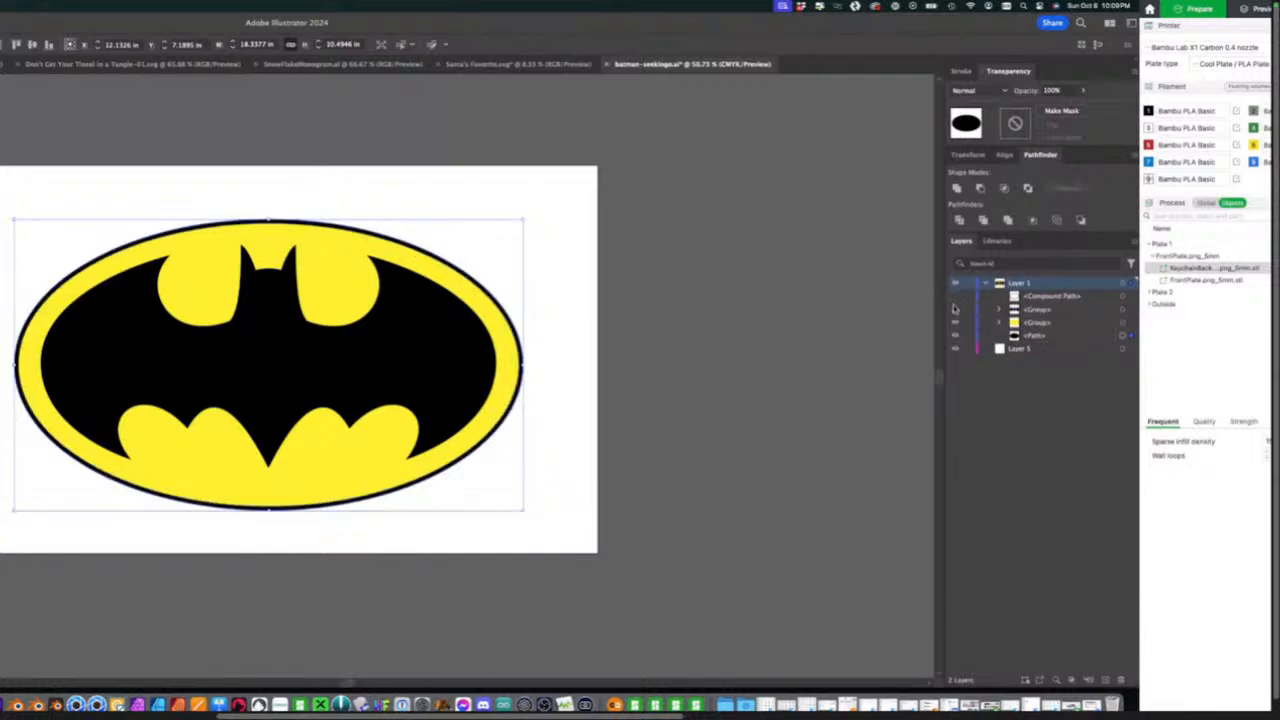
pyautogui.click(956, 315)
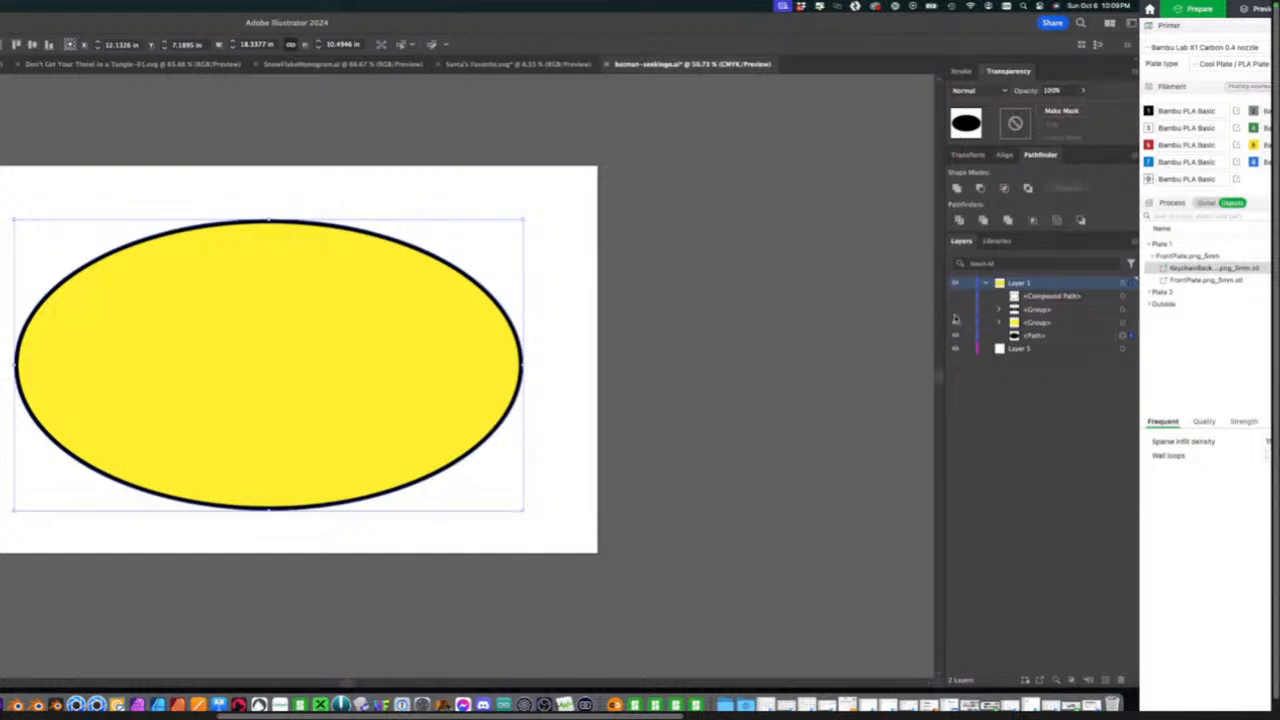
pyautogui.click(955, 322)
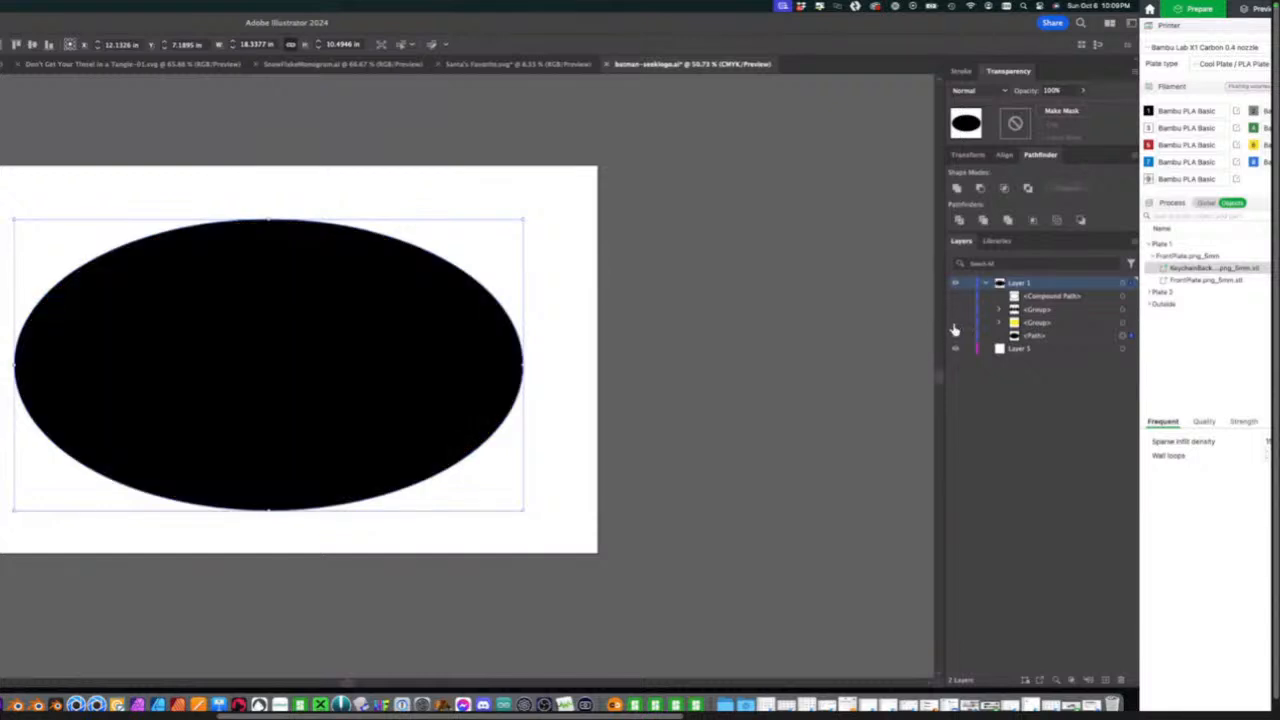
pyautogui.click(954, 338)
pyautogui.click(954, 338)
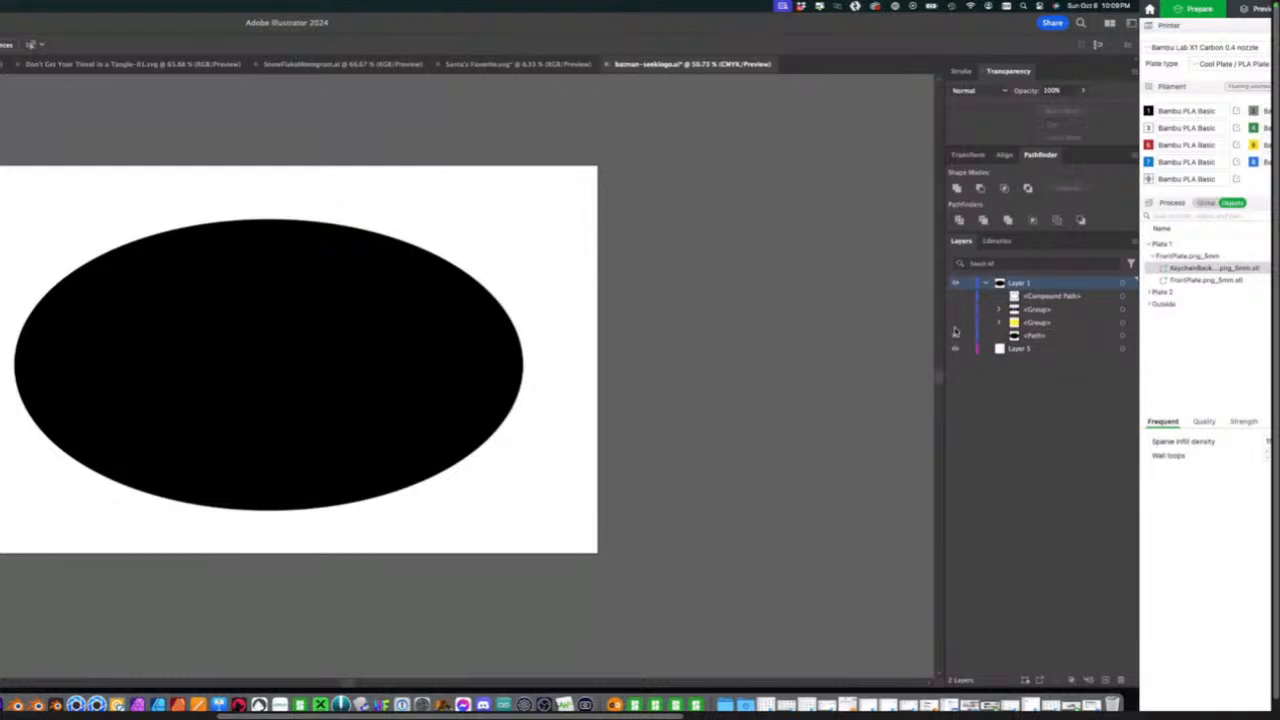
pyautogui.click(954, 323)
pyautogui.click(955, 309)
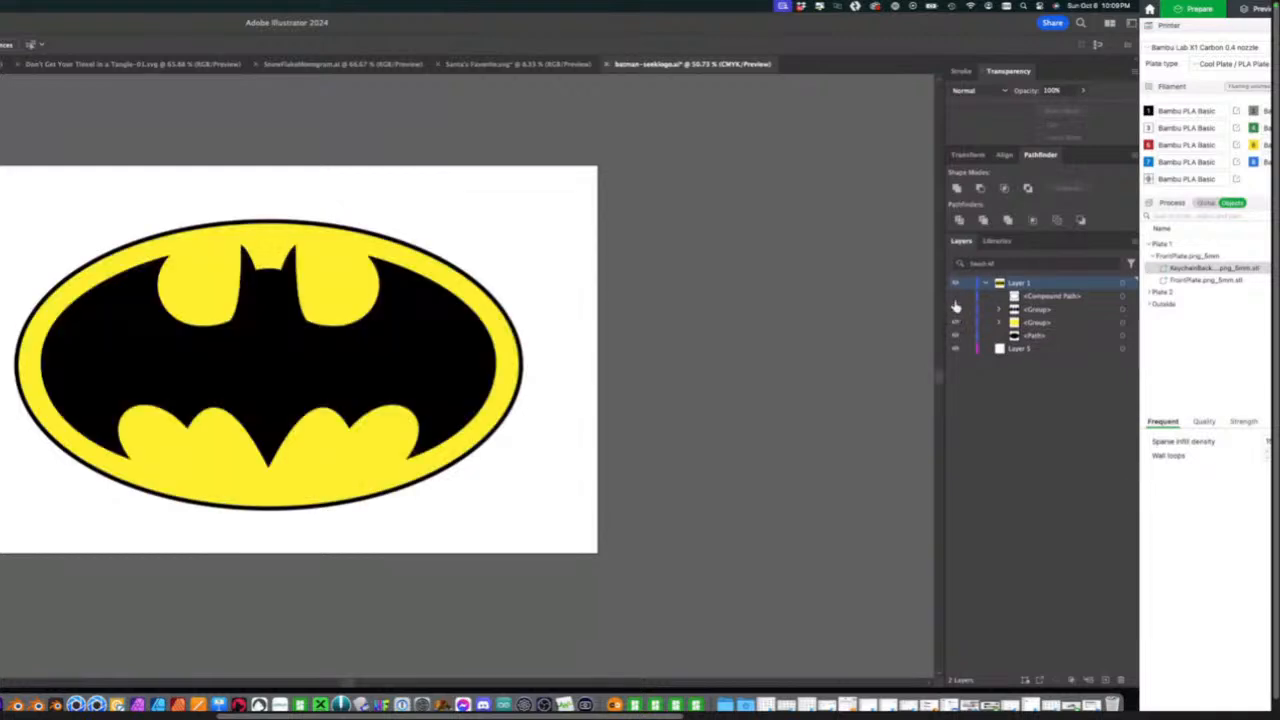
# Draw a black circle about 2.33 in across over the artboard's upper edge, to the left of the logo.
pyautogui.hscroll(-5, 562, 251)
pyautogui.scroll(1, 562, 251)
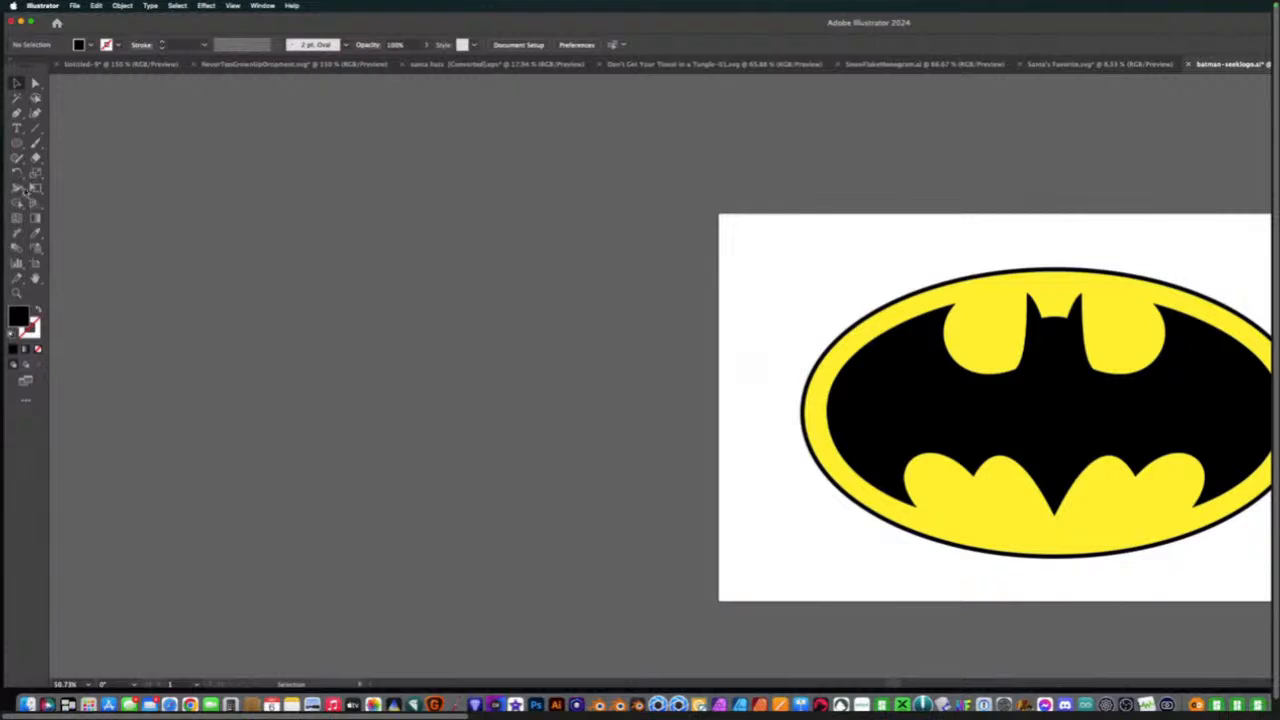
pyautogui.click(17, 144)
pyautogui.moveTo(755, 252); pyautogui.dragTo(821, 187)
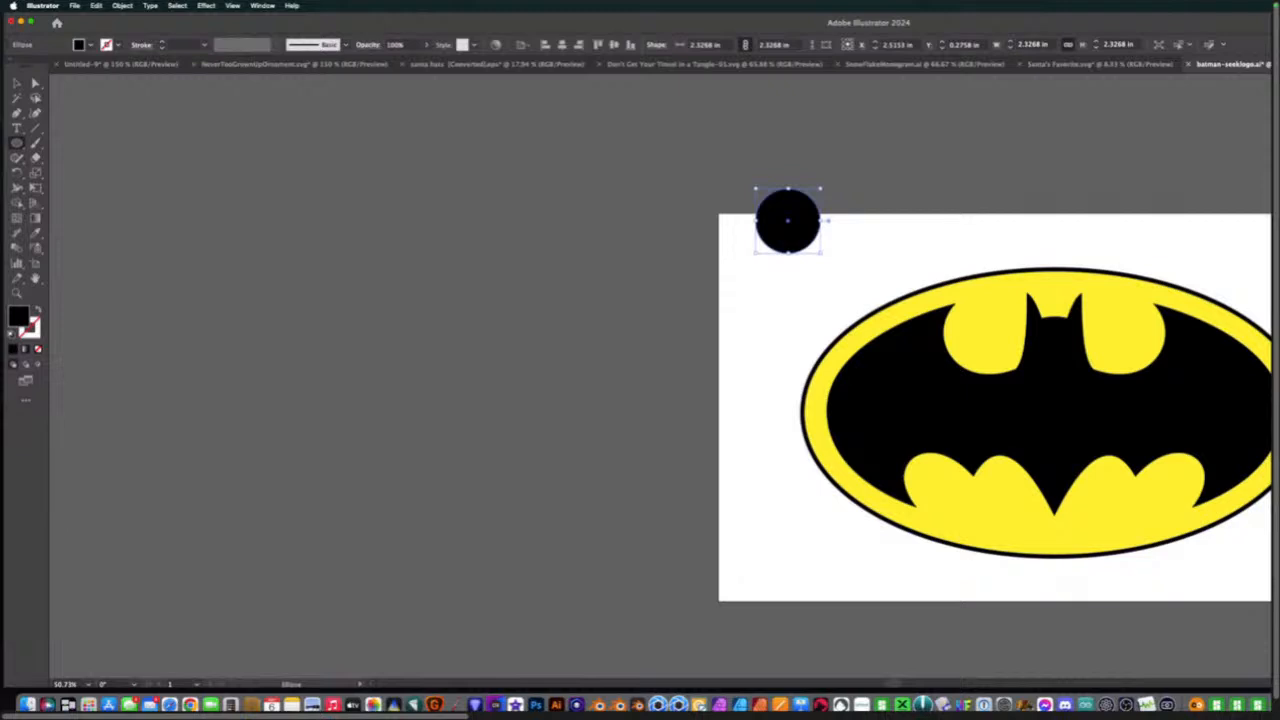
# Add a concentric inner circle about 1.53 in across and subtract it from the black circle to form a ring.
pyautogui.click(17, 83)
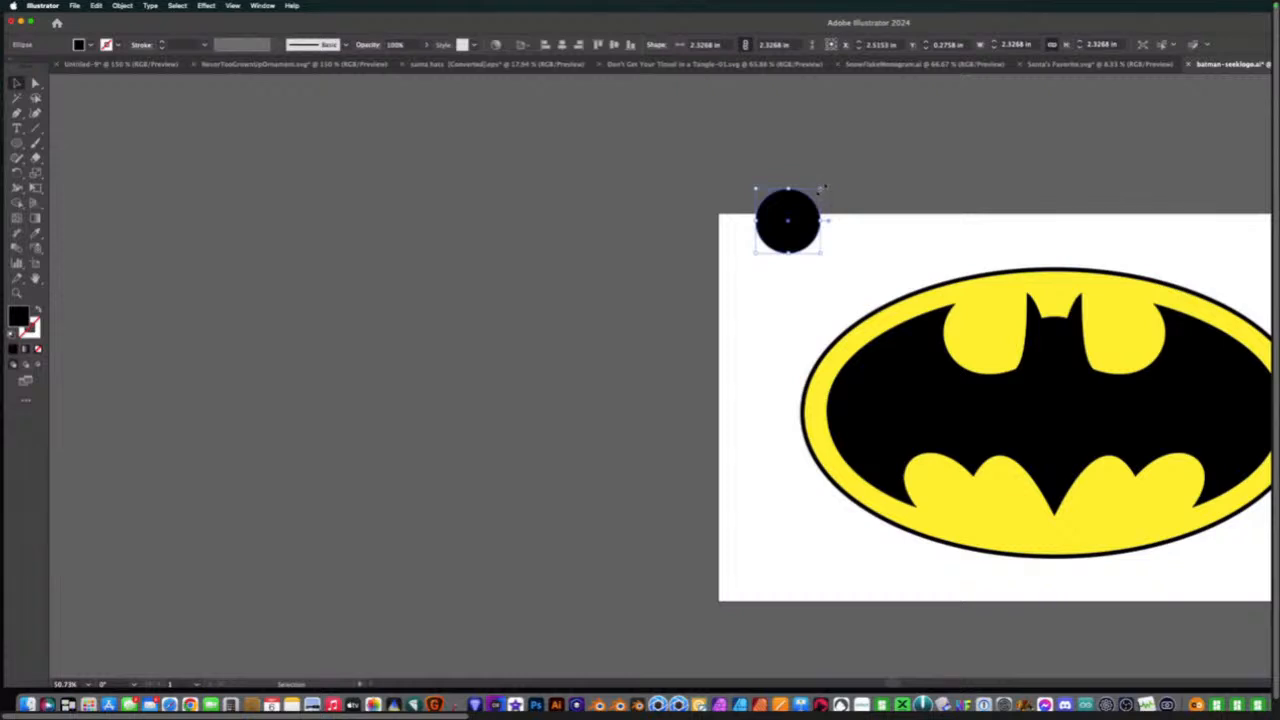
pyautogui.keyDown('alt'); pyautogui.keyDown('shift'); pyautogui.moveTo(787, 220); pyautogui.dragTo(812, 196); pyautogui.keyUp('shift'); pyautogui.keyUp('alt')
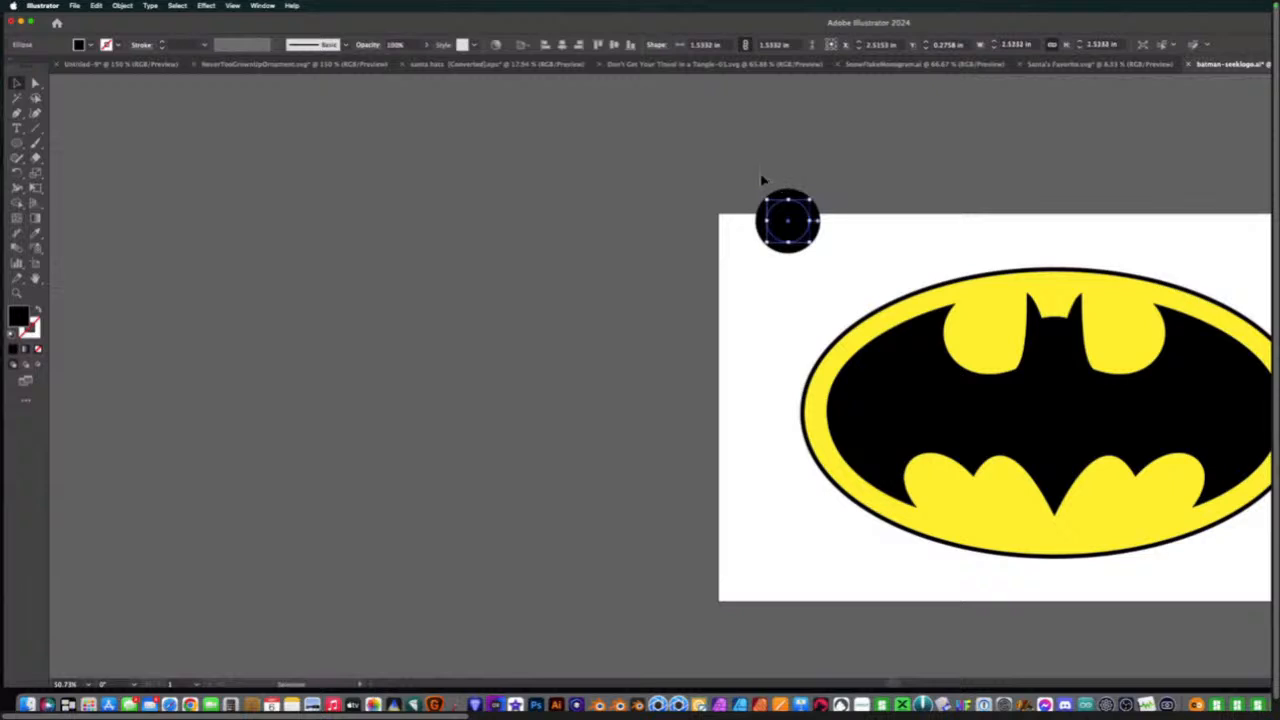
pyautogui.press('v')
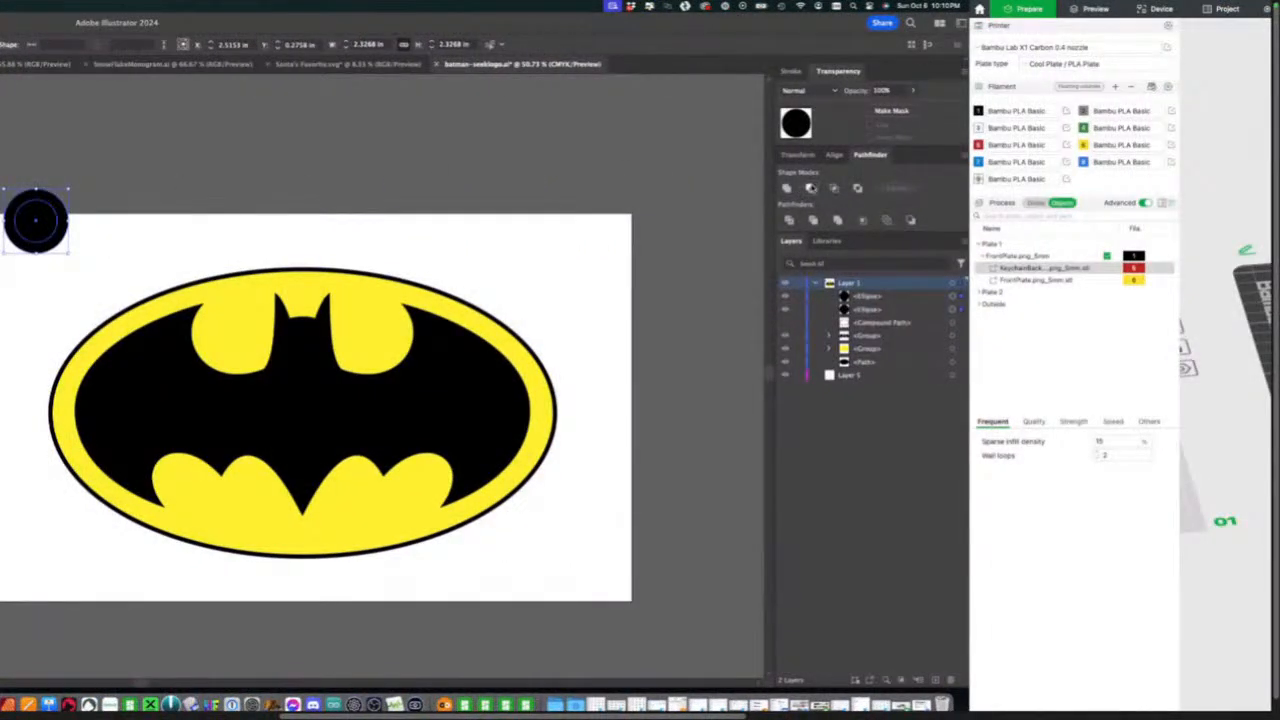
pyautogui.click(805, 188)
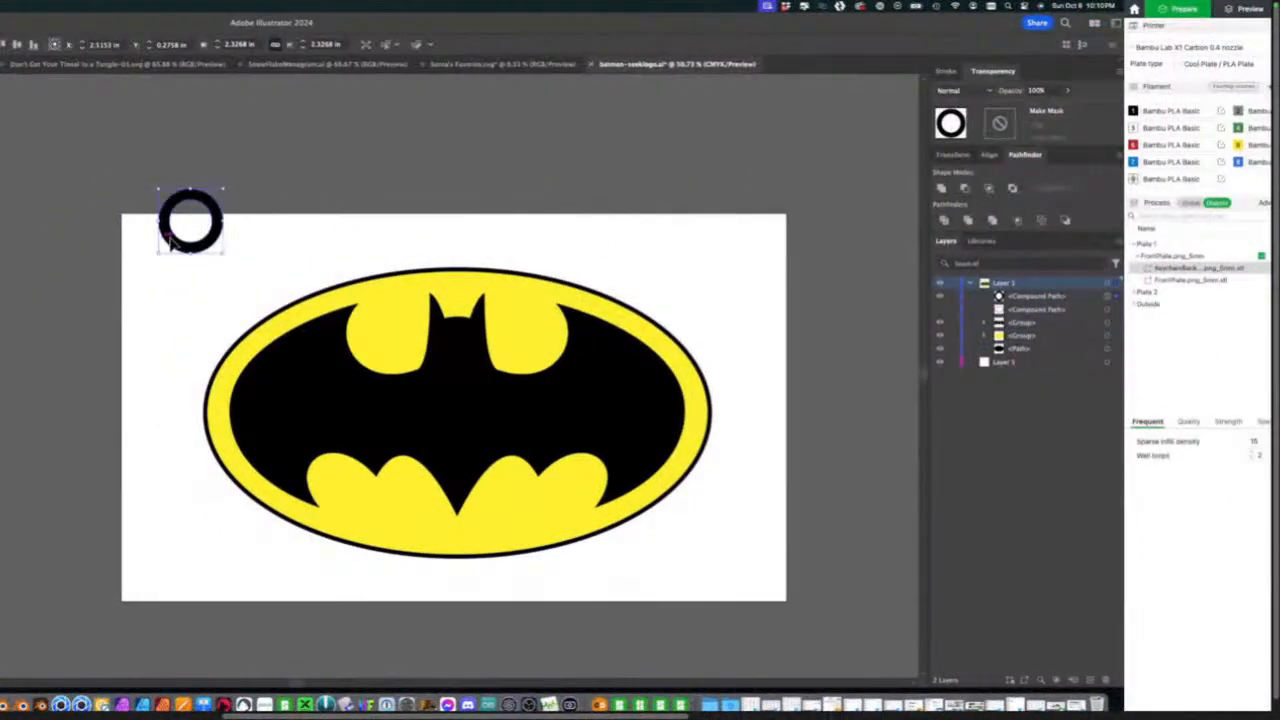
# Place the ring on the middle of the oval's upper edge and shrink it to about 1.62 in across.
pyautogui.moveTo(184, 246); pyautogui.dragTo(445, 259)
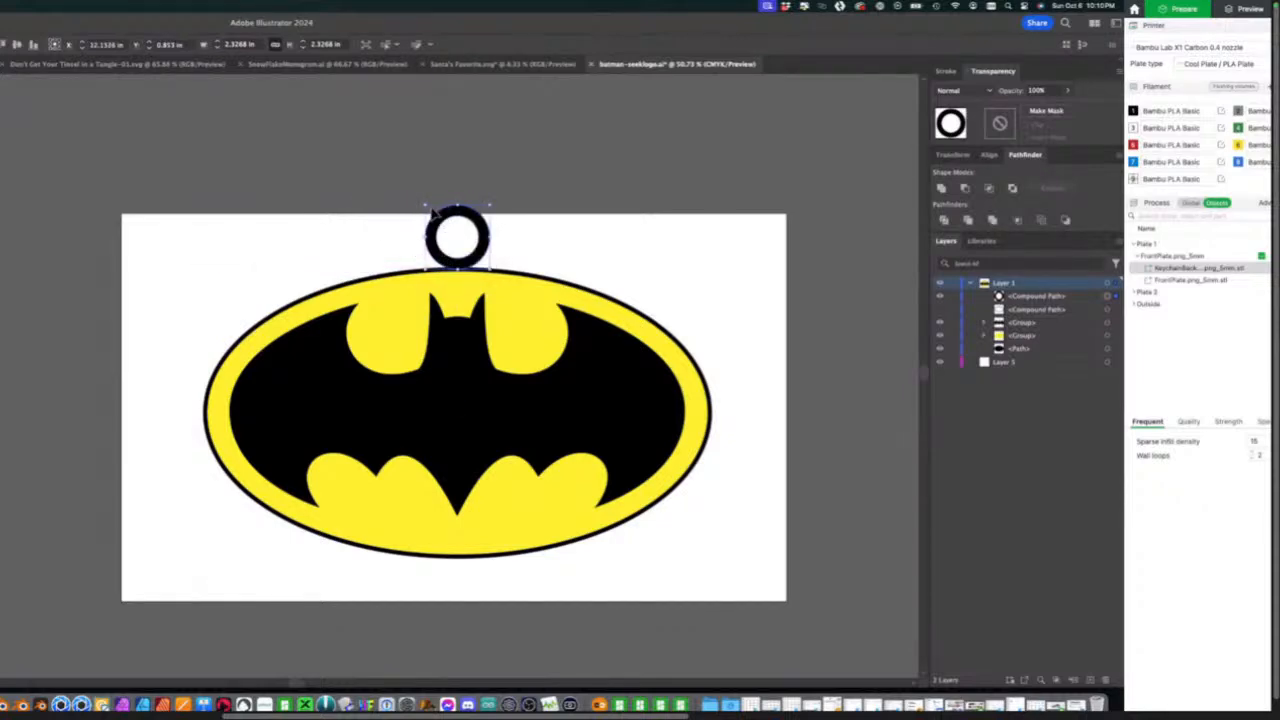
pyautogui.moveTo(425, 204); pyautogui.dragTo(466, 233)
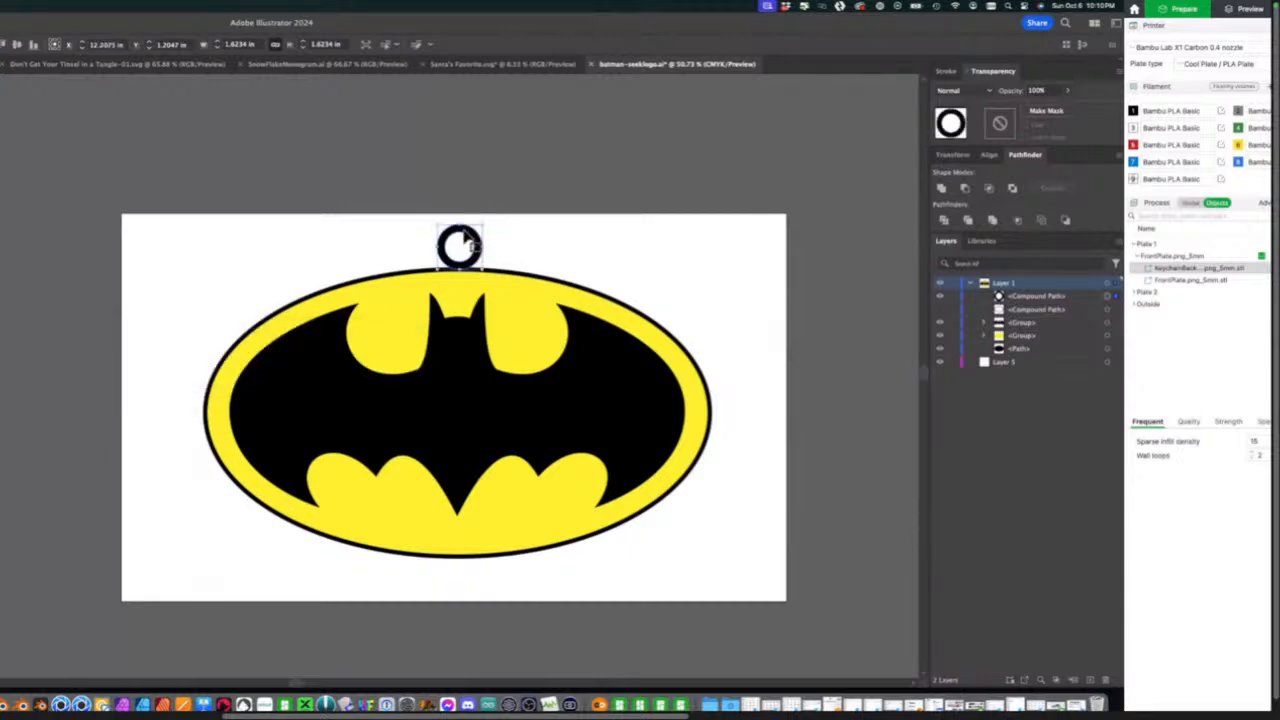
# Isolate the ring and shrink its inner hole about the centre to thicken the band.
pyautogui.press('super+equal')
pyautogui.press('super+equal')
pyautogui.press('super+equal')
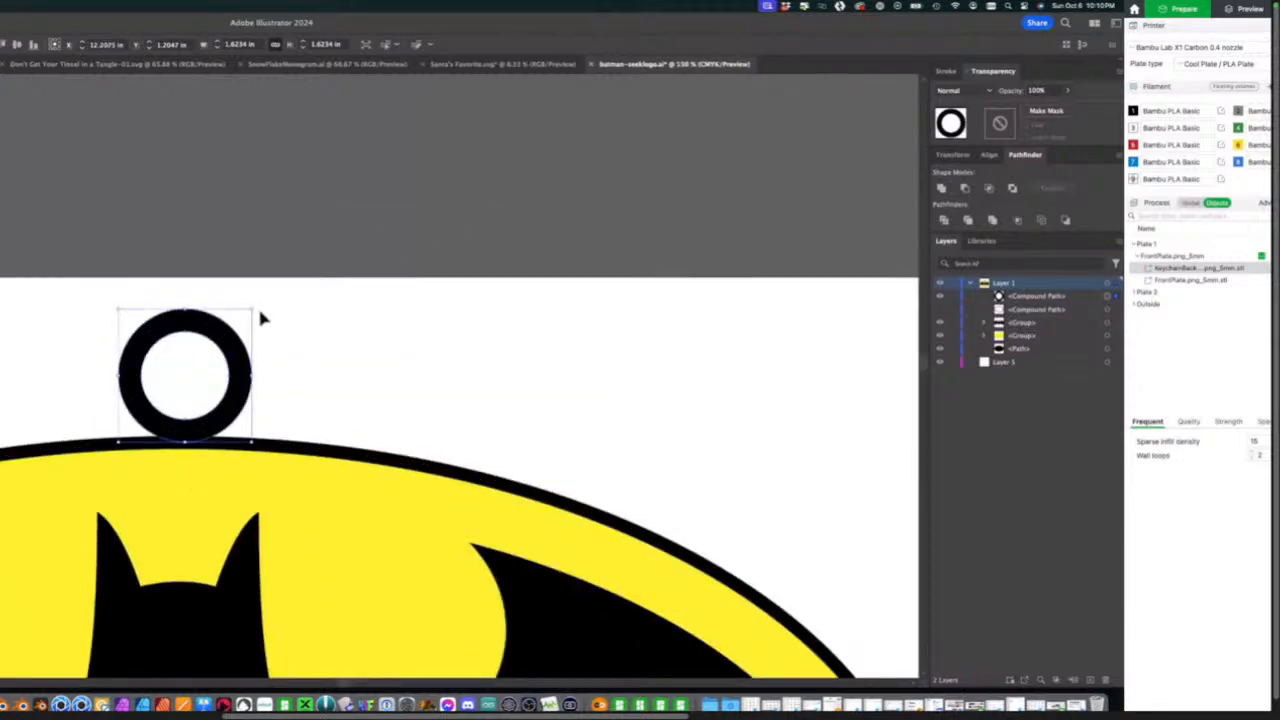
pyautogui.doubleClick(211, 340)
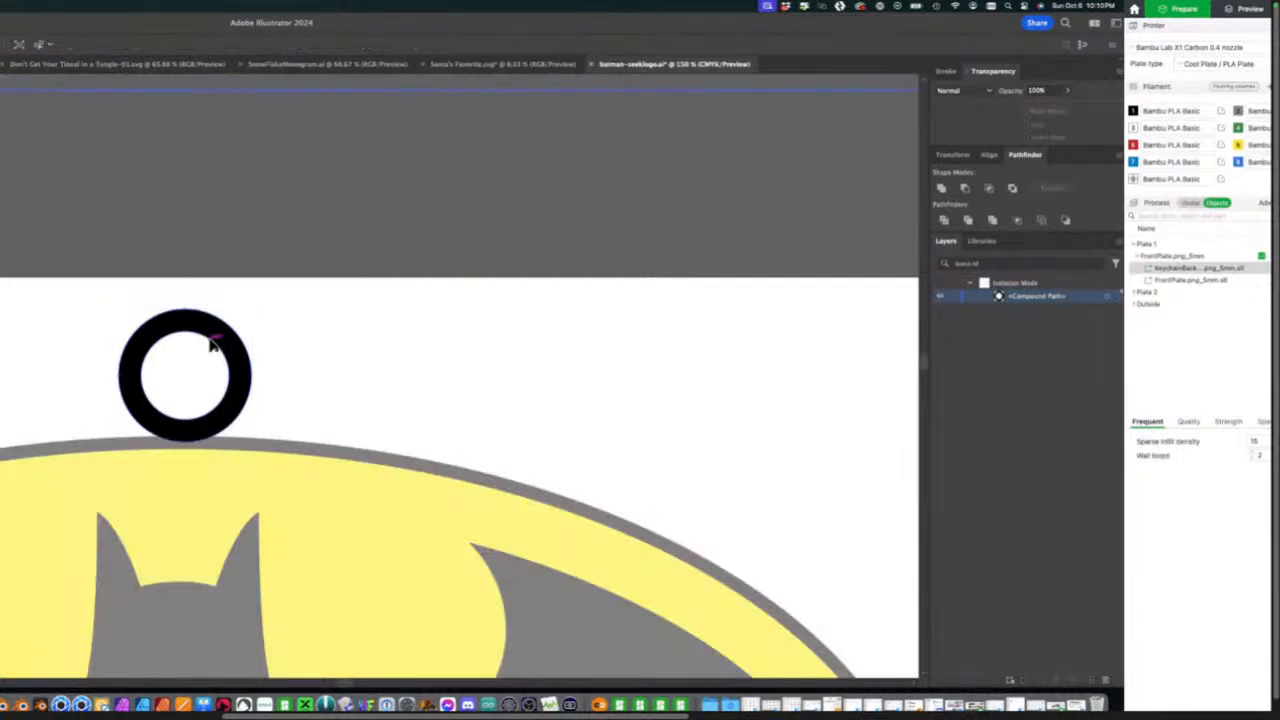
pyautogui.click(211, 340)
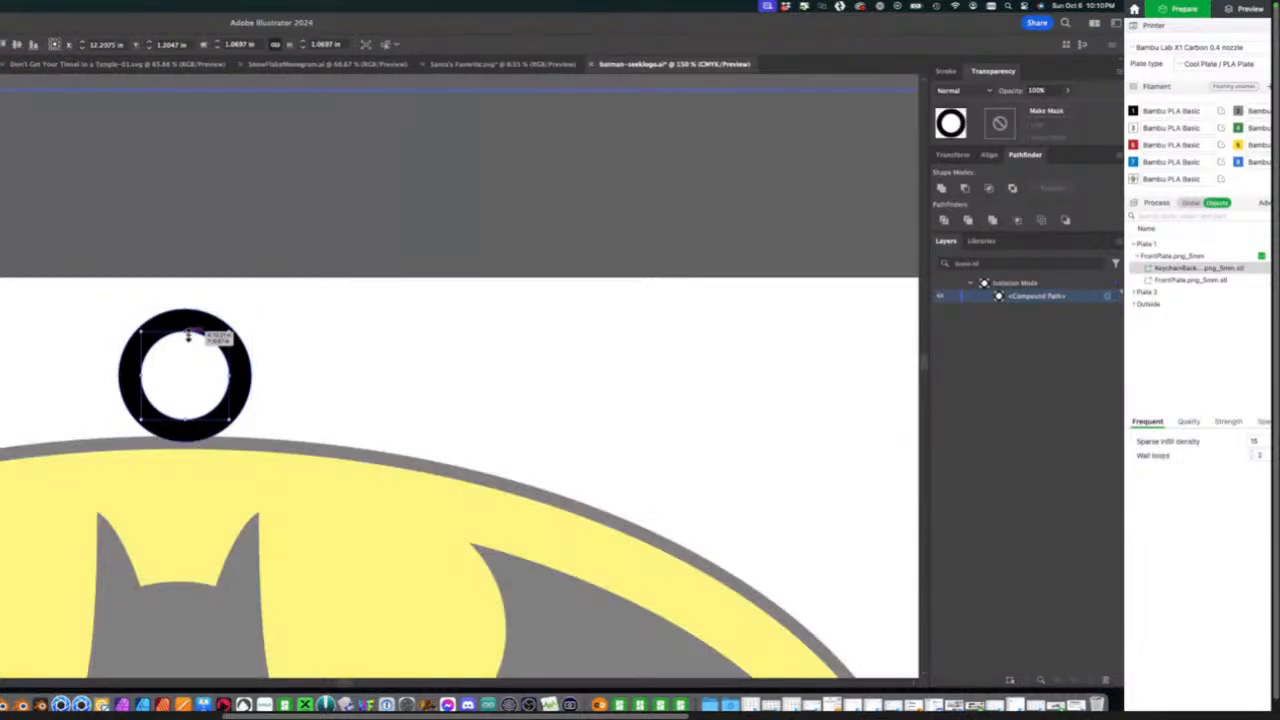
pyautogui.keyDown('alt'); pyautogui.keyDown('shift'); pyautogui.moveTo(189, 336); pyautogui.dragTo(195, 342); pyautogui.keyUp('shift'); pyautogui.keyUp('alt')
pyautogui.click(350, 341)
pyautogui.press('Escape')
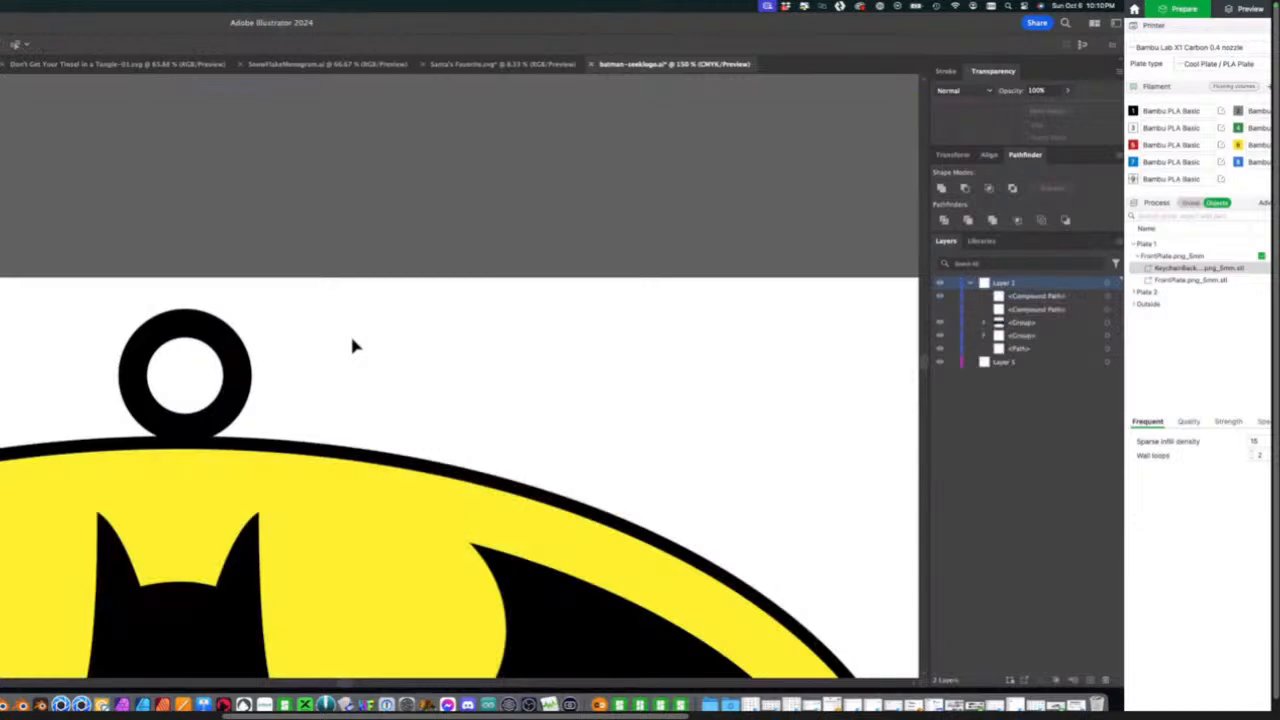
# Cut the ring and paste it in place directly above the backing oval, beneath the yellow group.
pyautogui.click(238, 366)
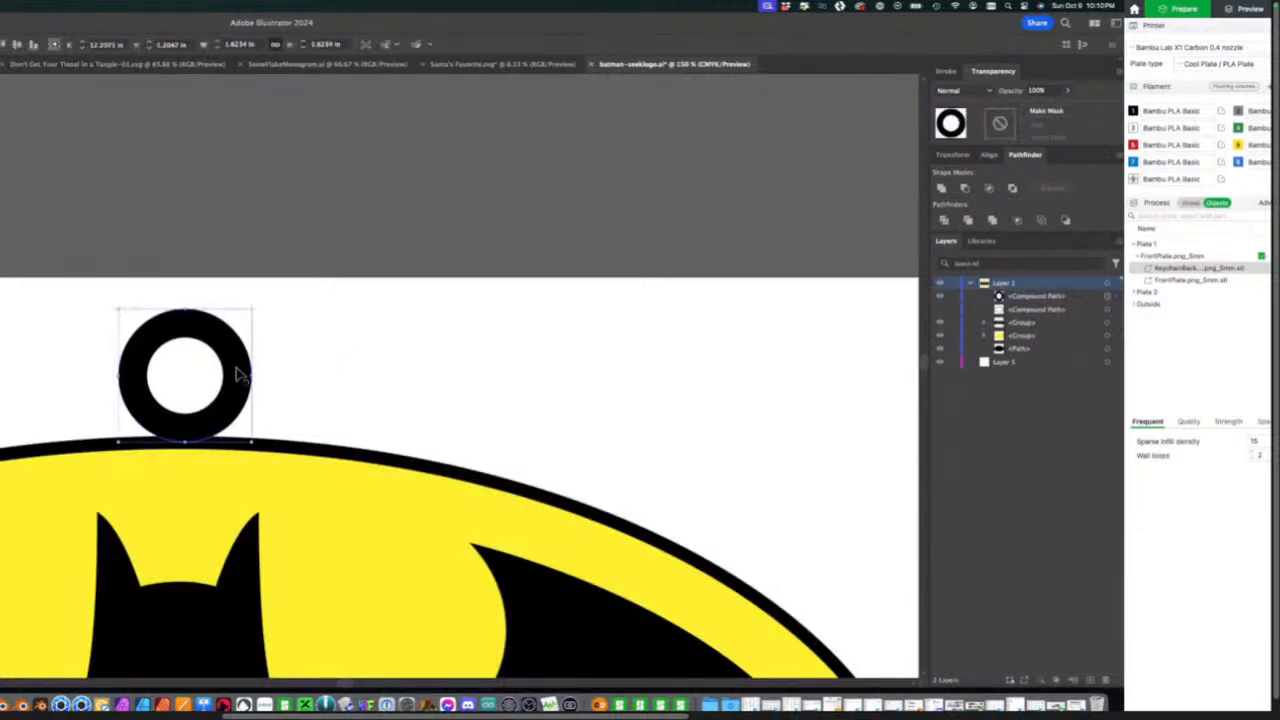
pyautogui.press('Delete')
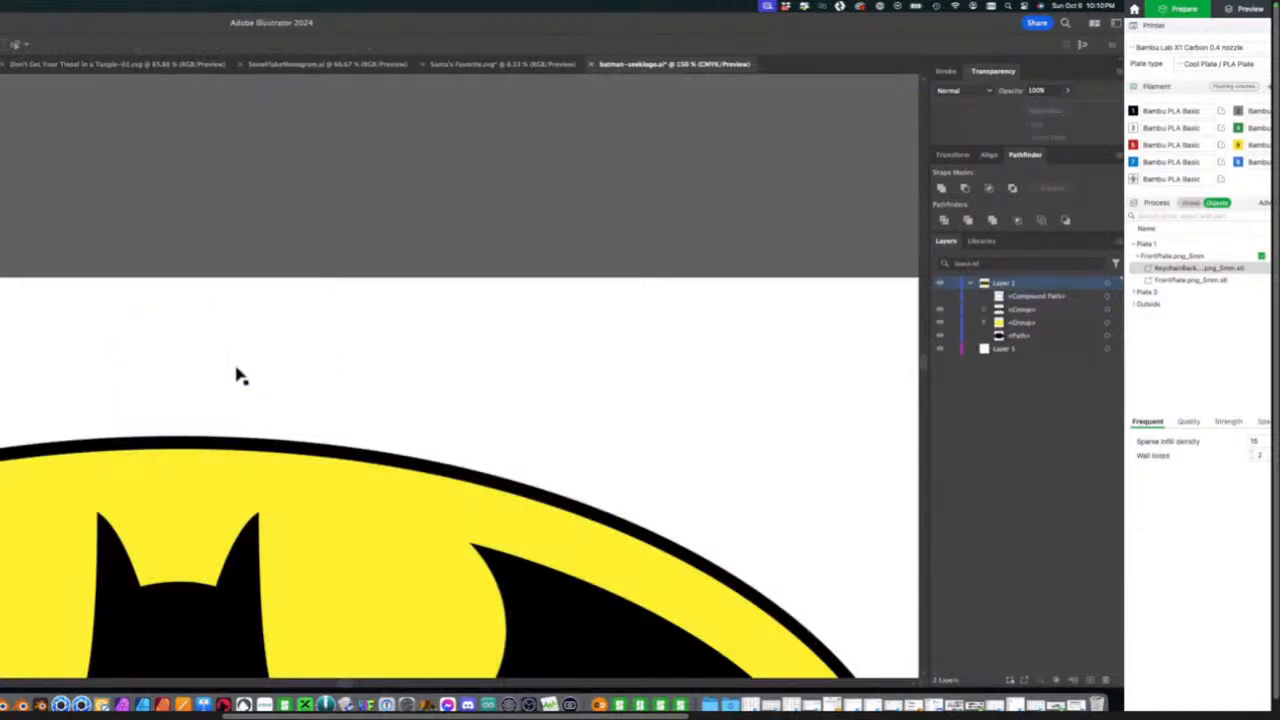
pyautogui.doubleClick(252, 443)
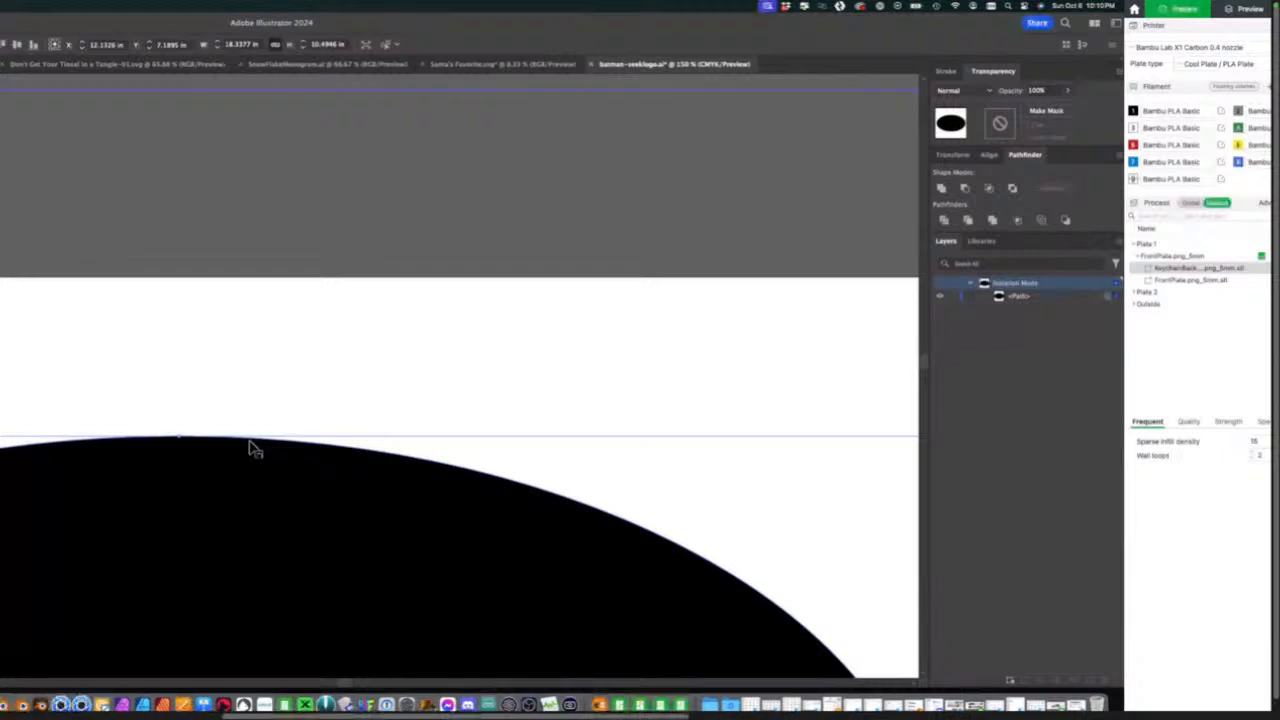
pyautogui.press('super+z')
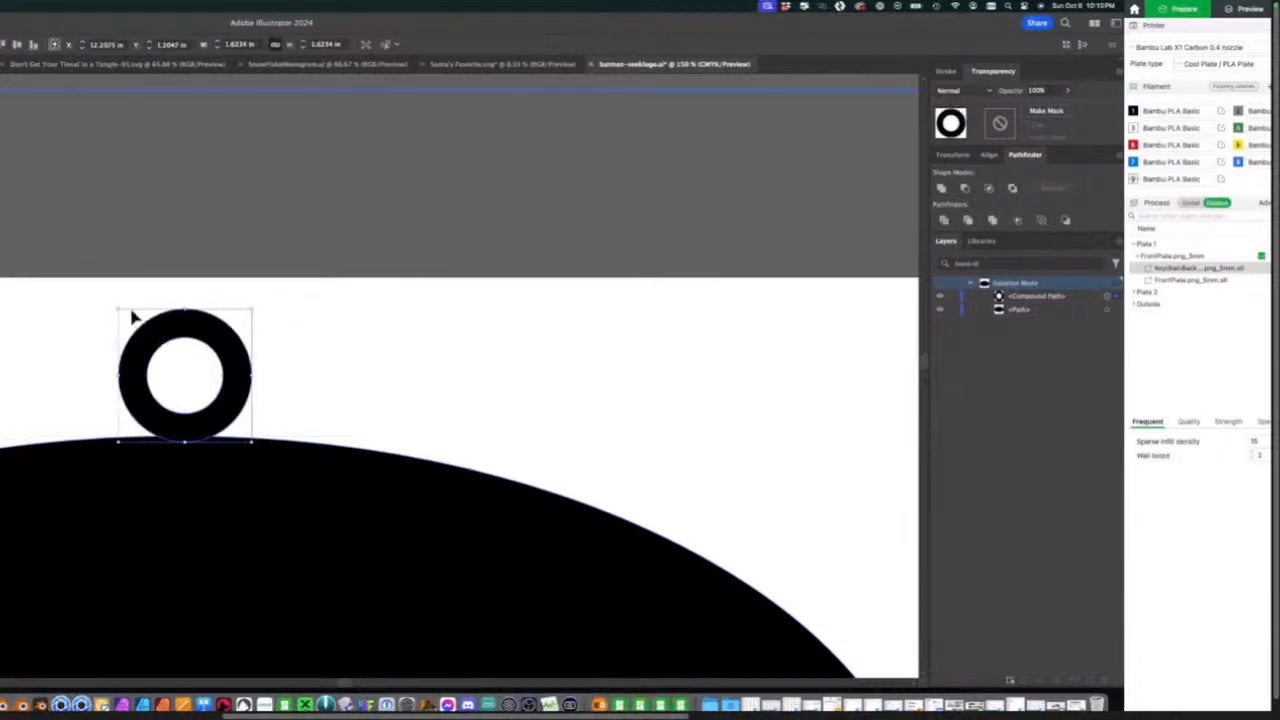
pyautogui.click(72, 330)
pyautogui.doubleClick(97, 345)
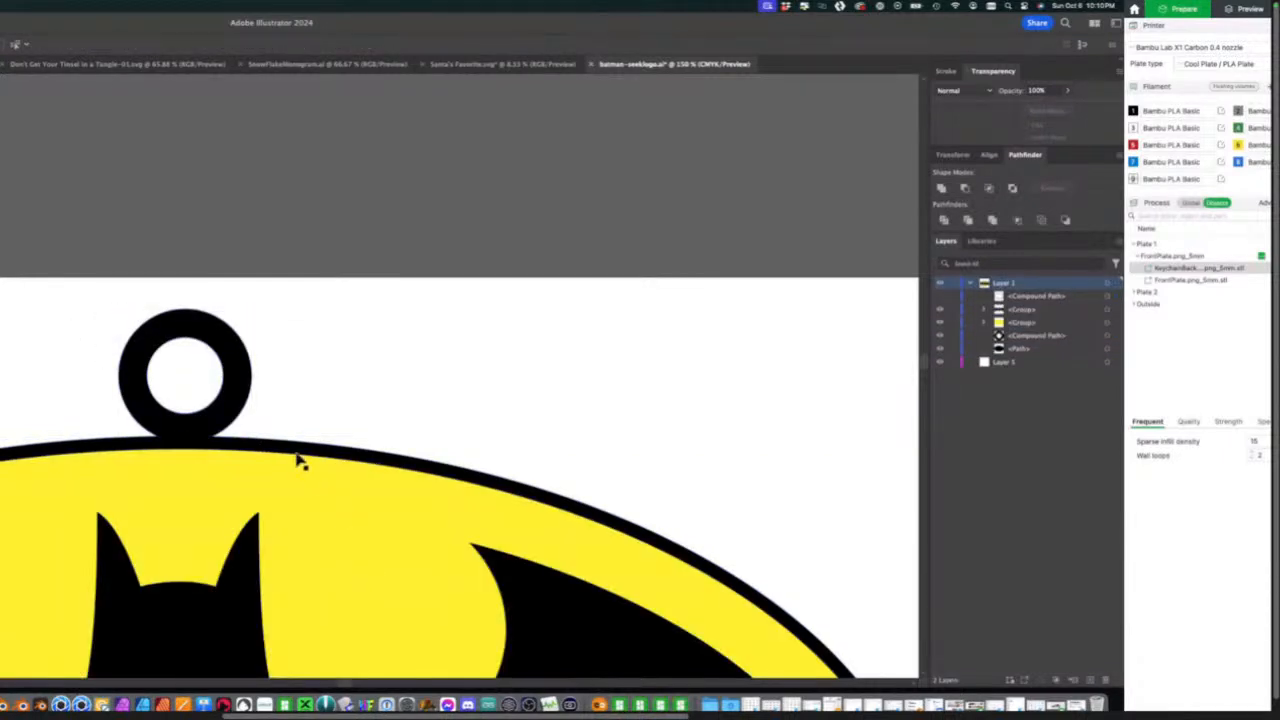
# Select the ring and the backing oval together and group them.
pyautogui.doubleClick(240, 416)
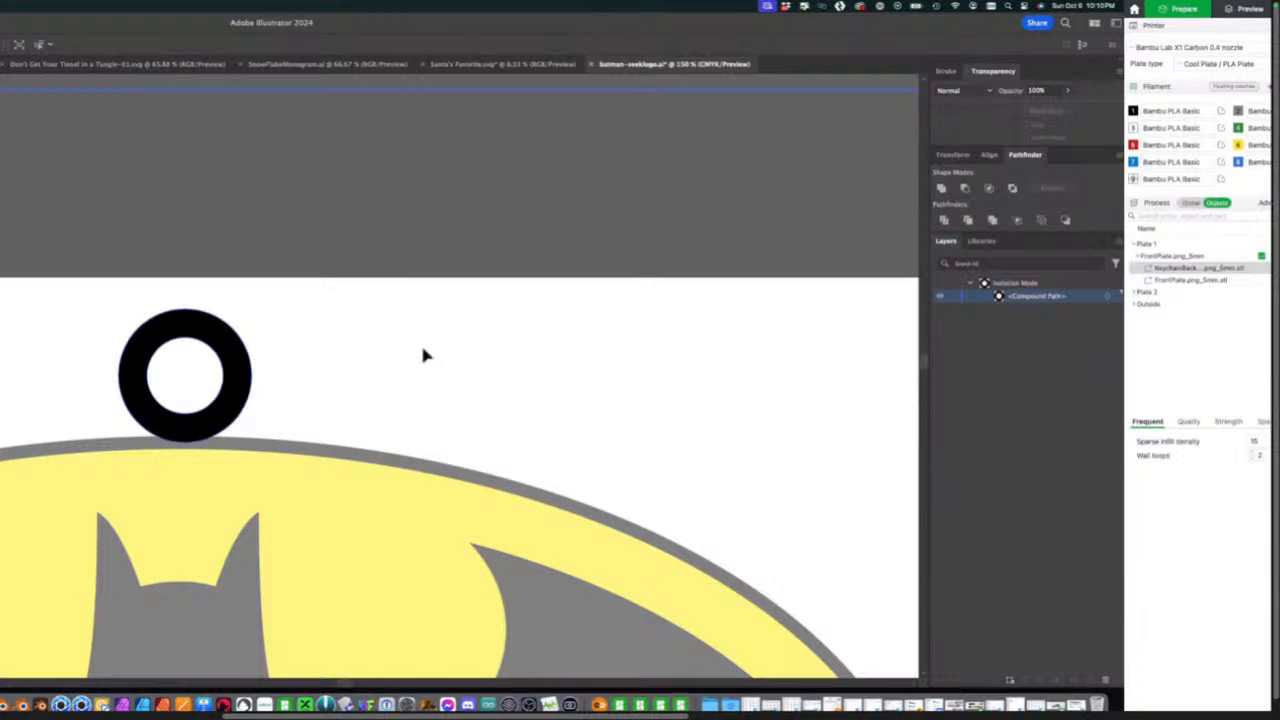
pyautogui.doubleClick(424, 352)
pyautogui.click(1030, 340)
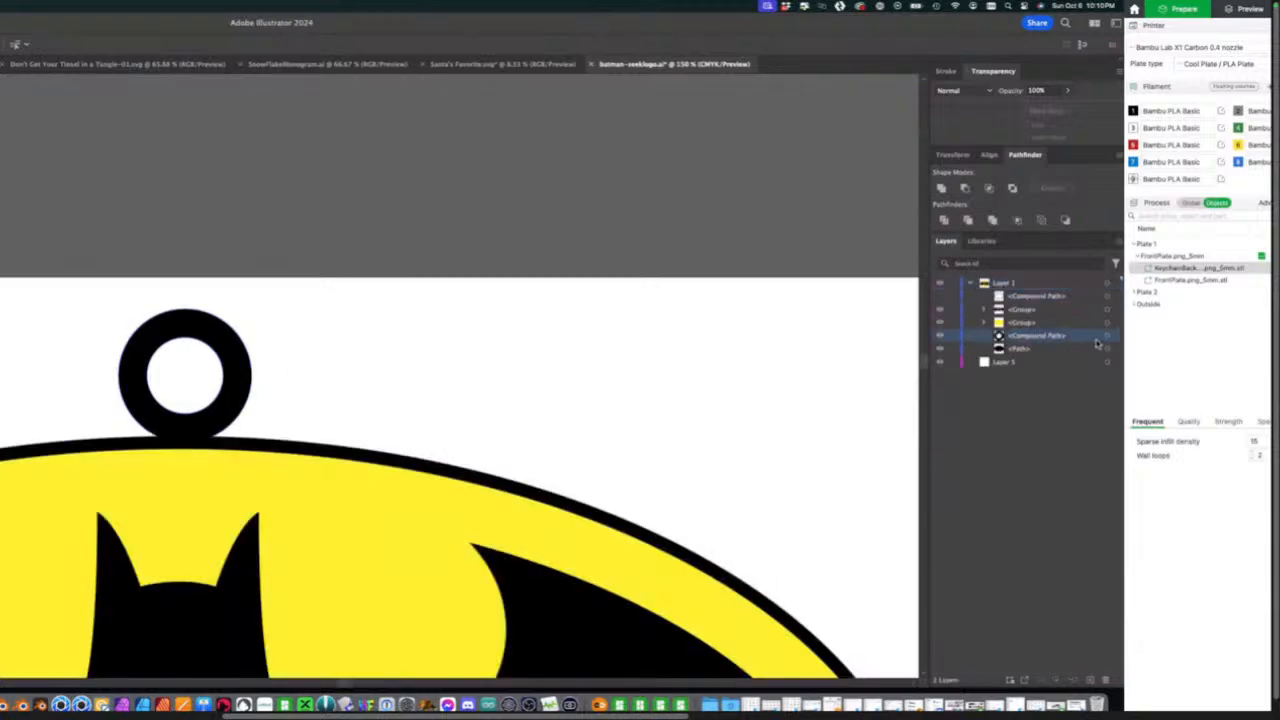
pyautogui.click(1108, 340)
pyautogui.keyDown('shift'); pyautogui.click(1108, 350); pyautogui.keyUp('shift')
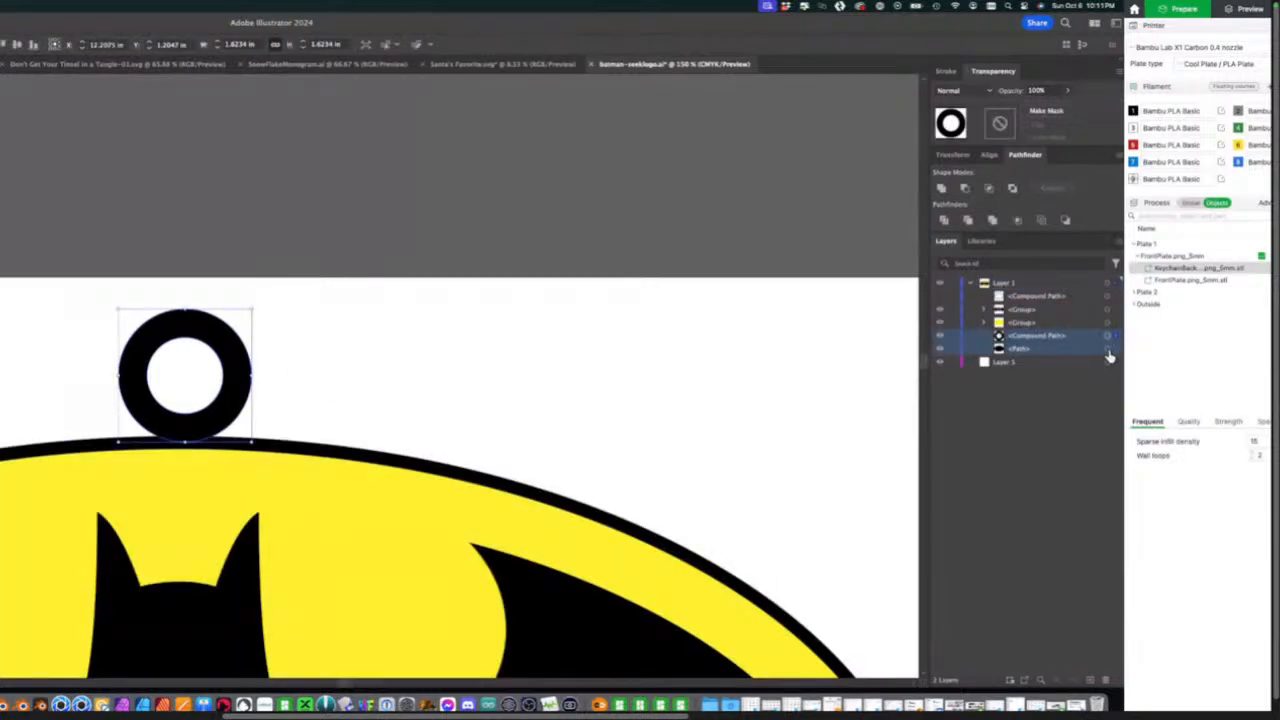
pyautogui.click(1108, 352)
pyautogui.press('super+g')
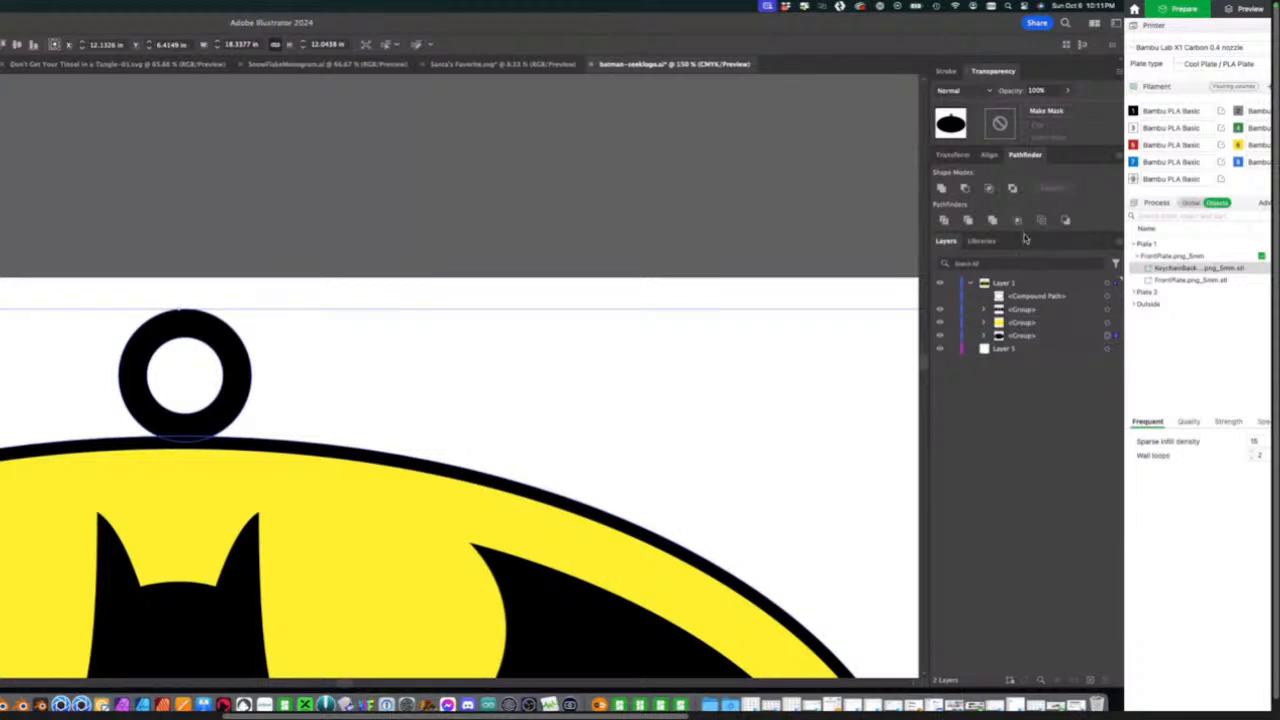
# Try to unite the grouped ring and backing oval into a single shape.
pyautogui.click(941, 189)
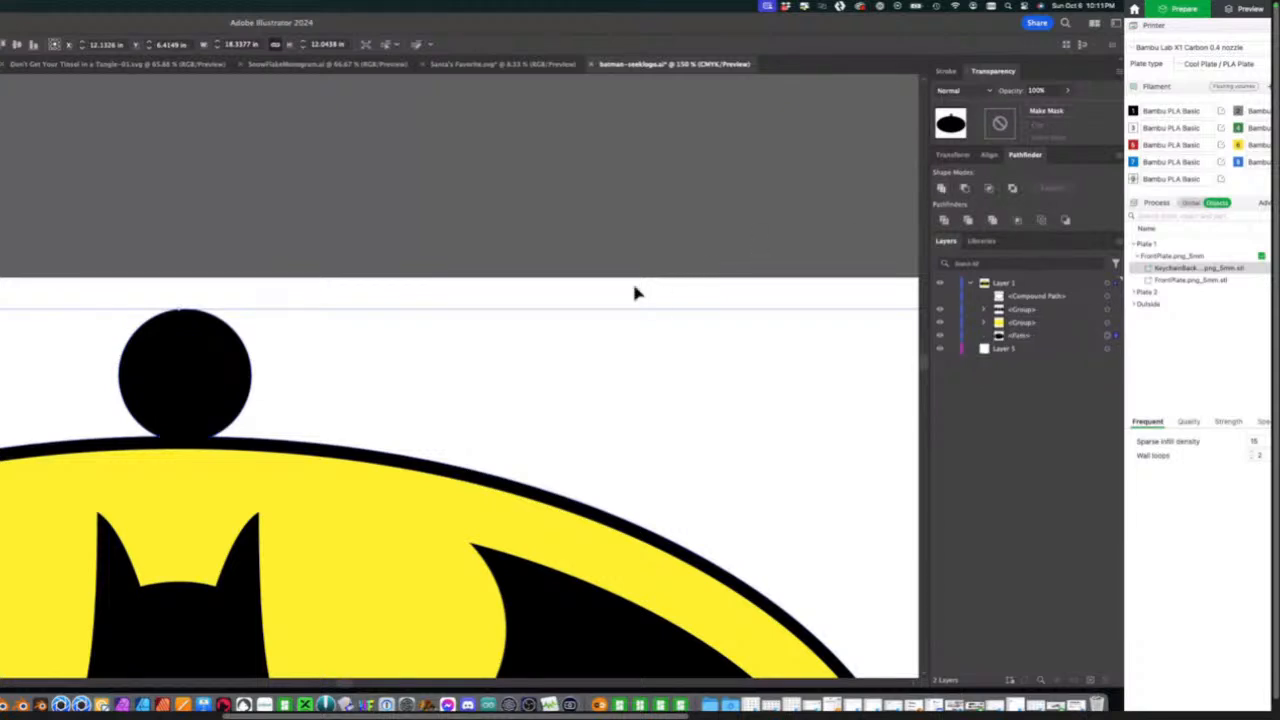
pyautogui.press('super+z')
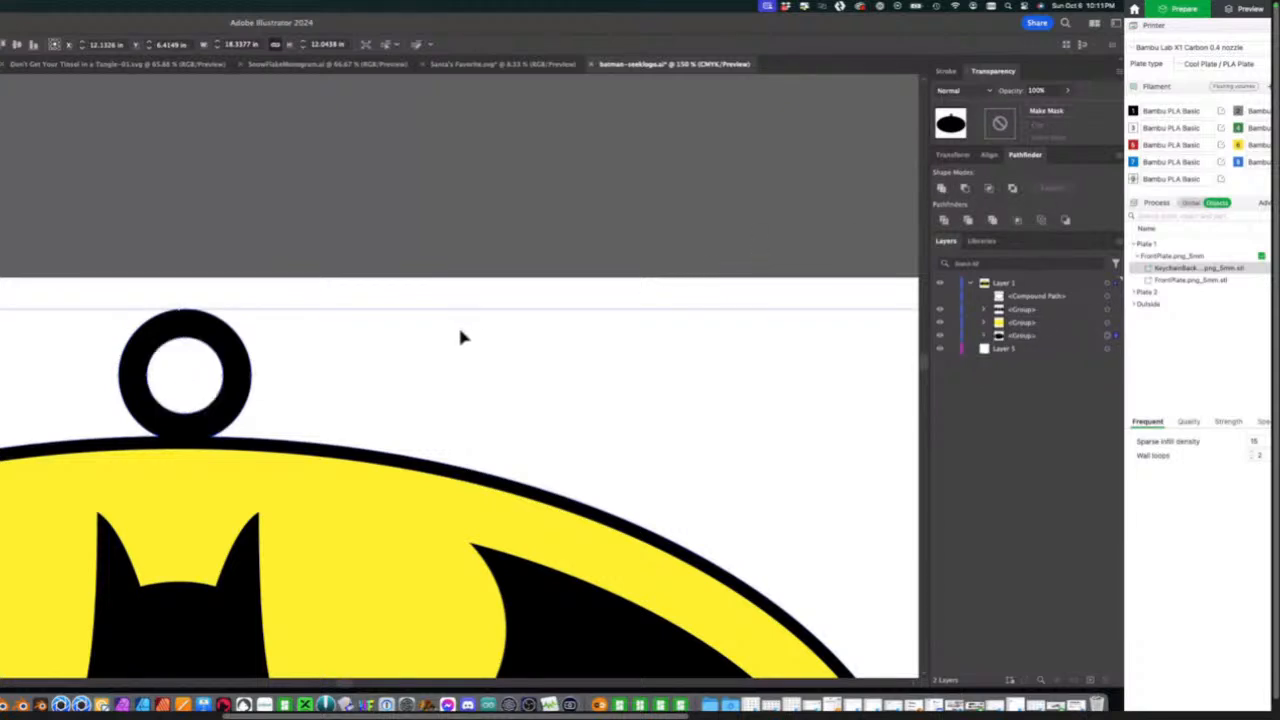
pyautogui.click(513, 230)
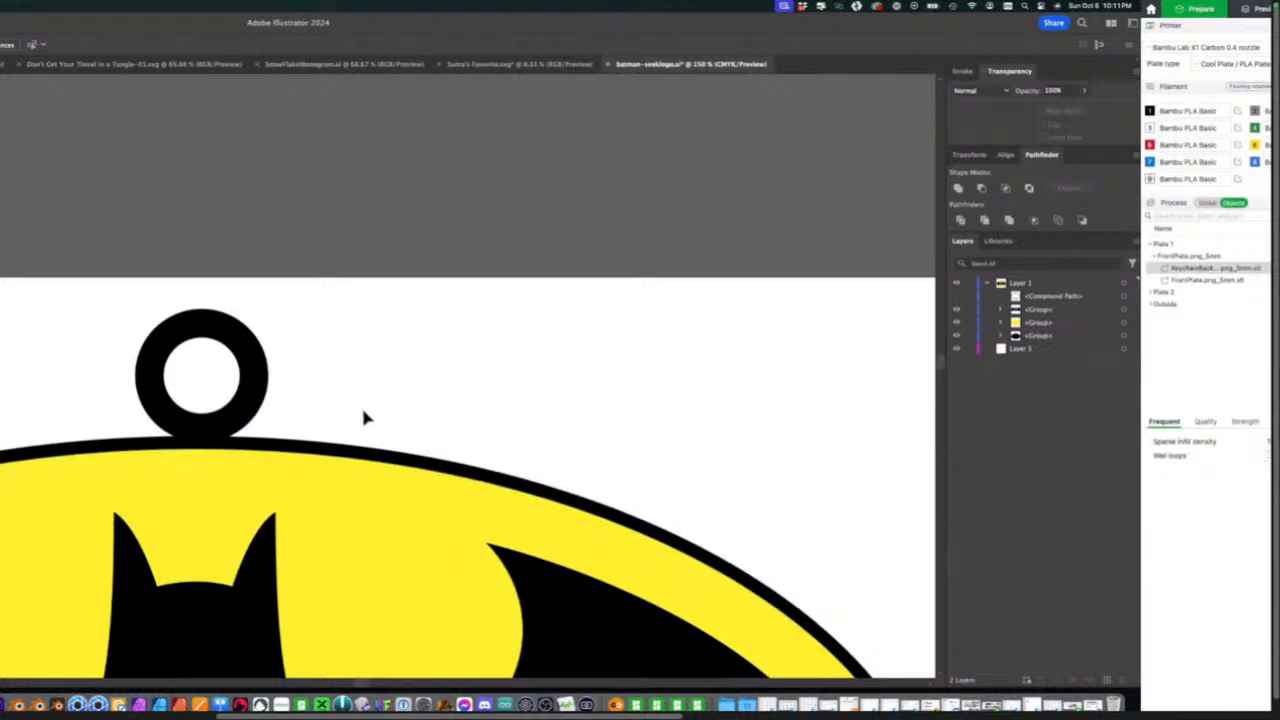
# Hide the black bat group and the yellow group, leaving only the backing with its loop visible.
pyautogui.press('super+minus')
pyautogui.press('super+minus')
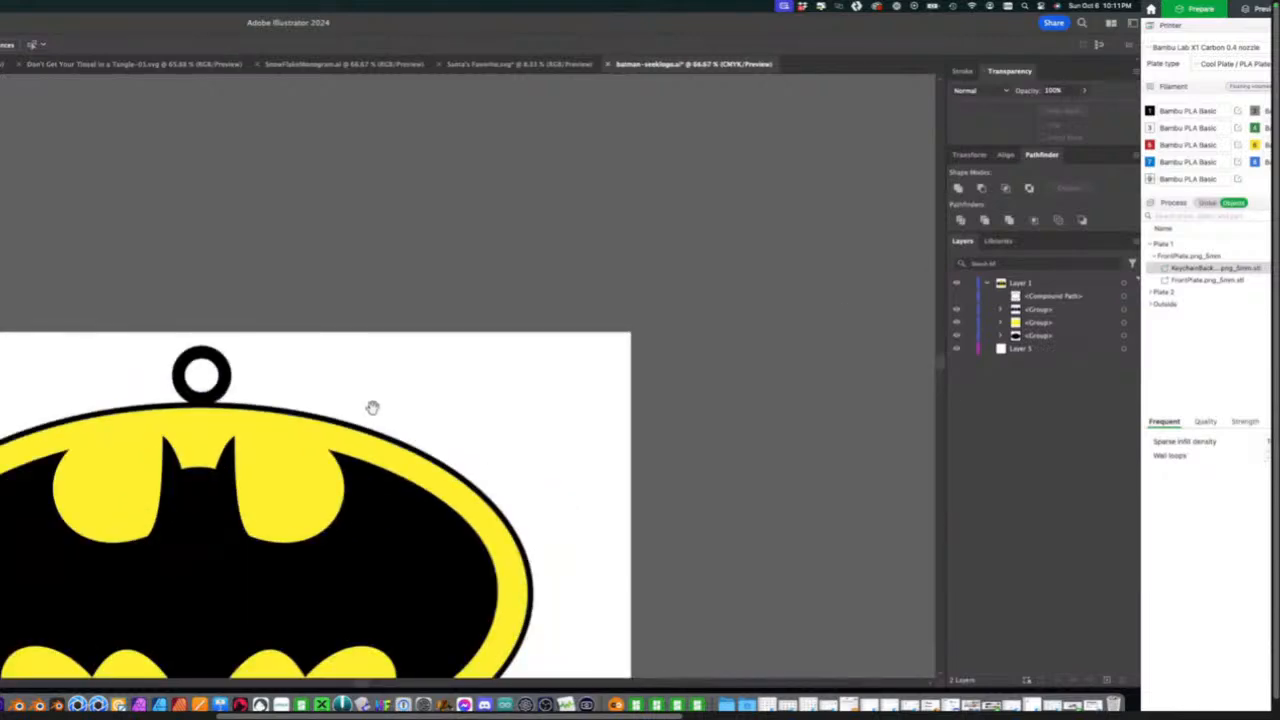
pyautogui.moveTo(373, 407); pyautogui.dragTo(562, 262)
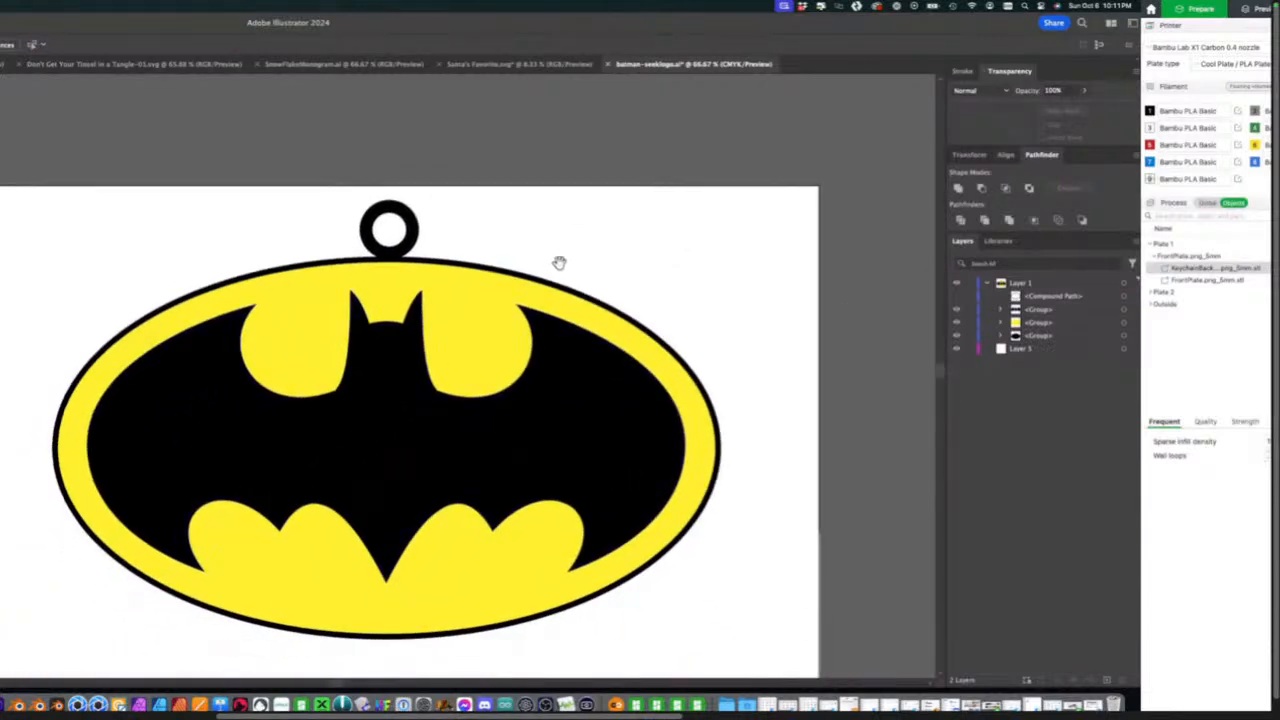
pyautogui.moveTo(363, 383); pyautogui.dragTo(401, 352)
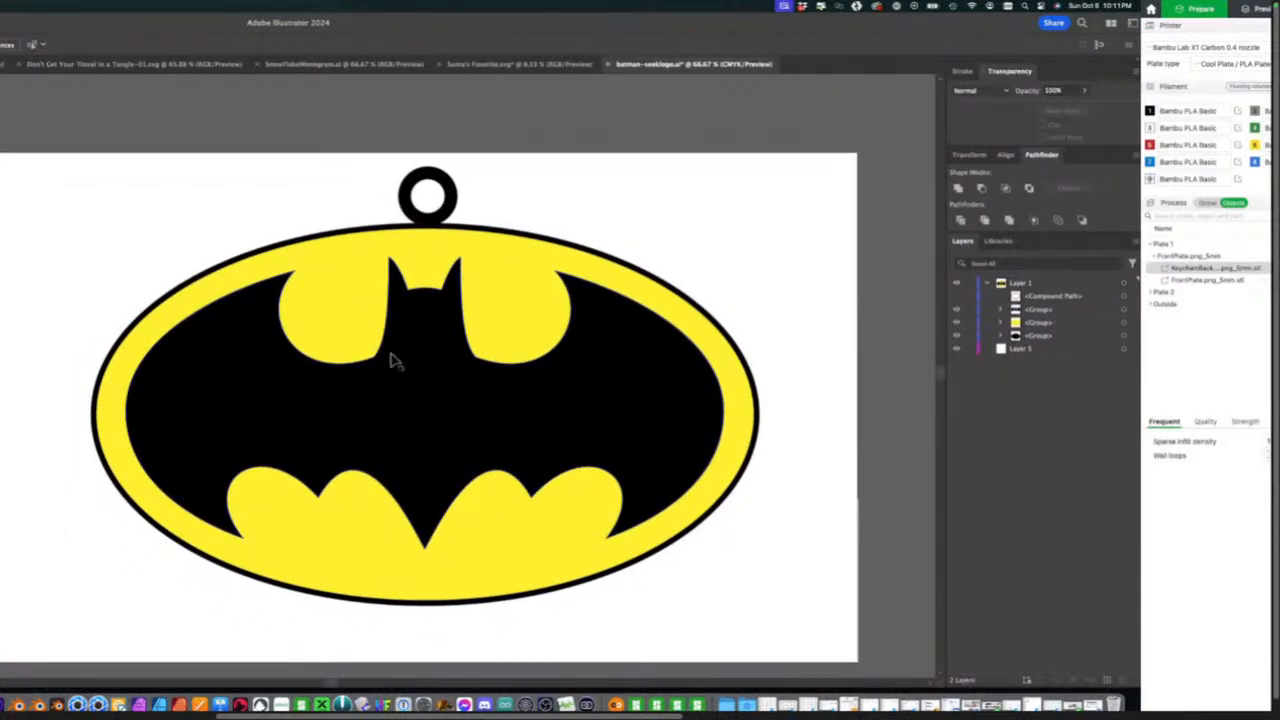
pyautogui.click(957, 310)
pyautogui.click(957, 330)
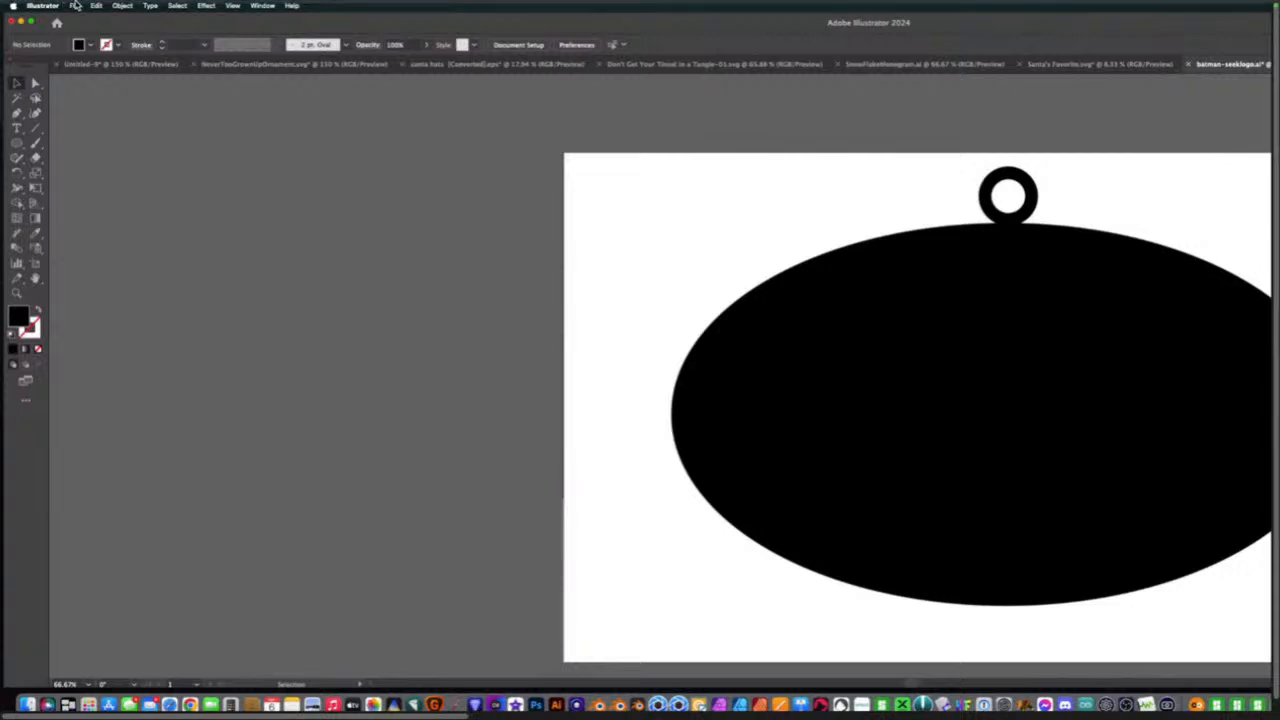
# Start exporting the backing as a PNG and choose the Keychains folder on the Desktop as the destination.
pyautogui.click(75, 6)
pyautogui.click(229, 305)
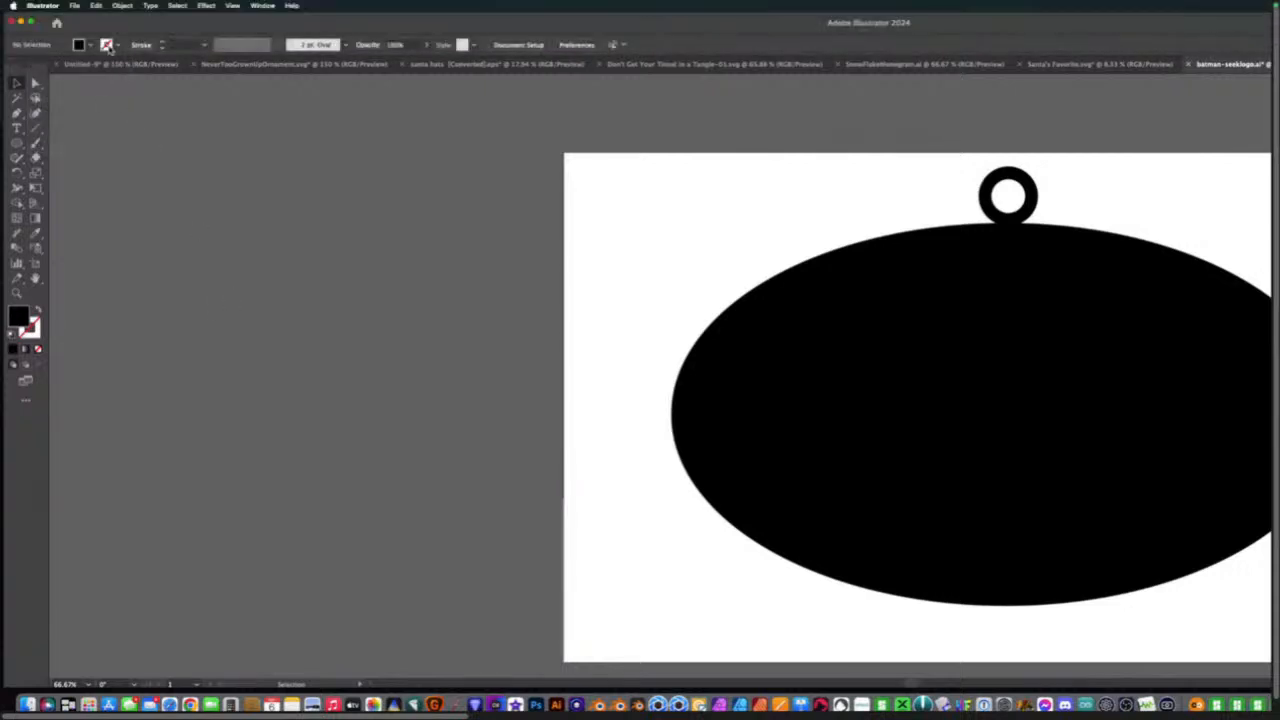
pyautogui.click(75, 6)
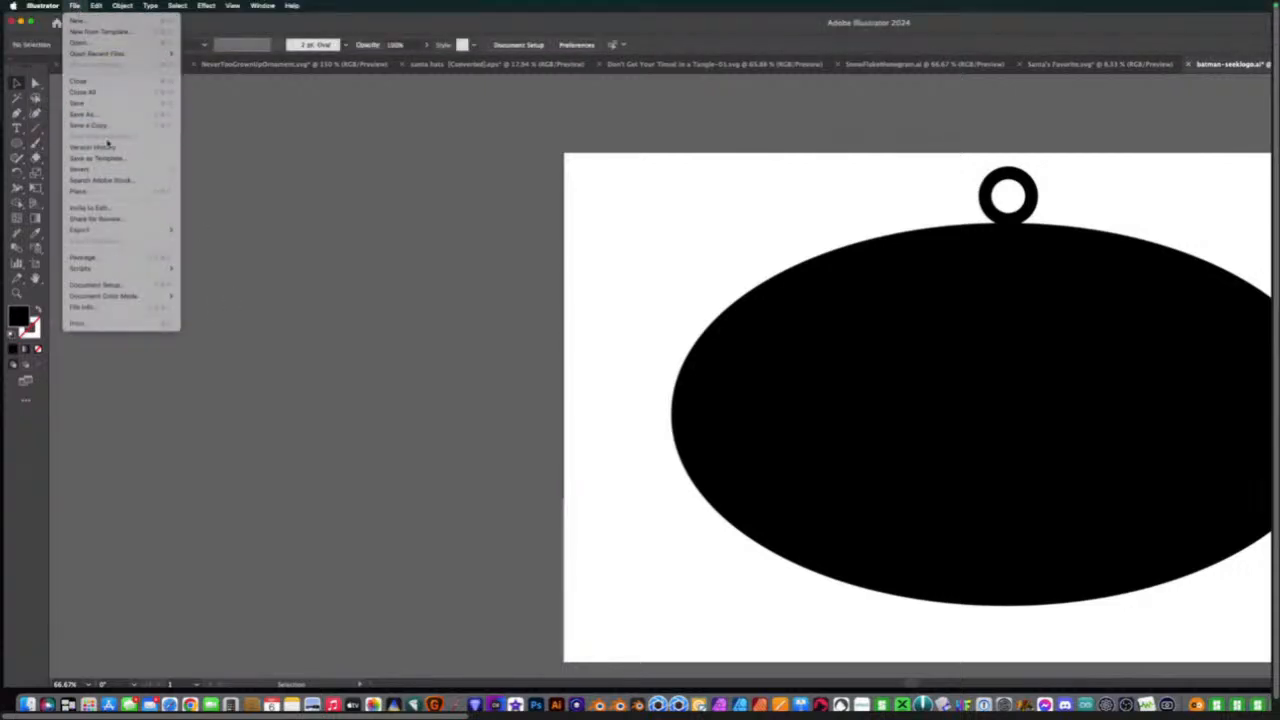
pyautogui.moveTo(127, 233)
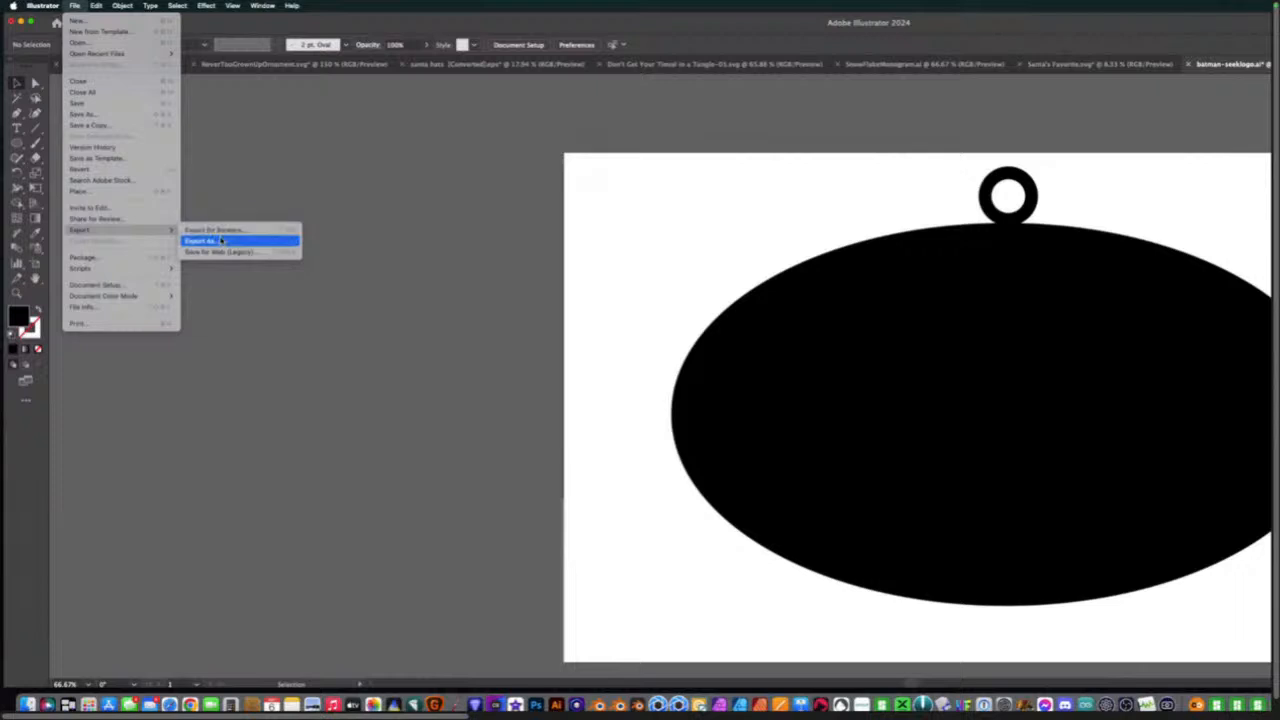
pyautogui.click(224, 240)
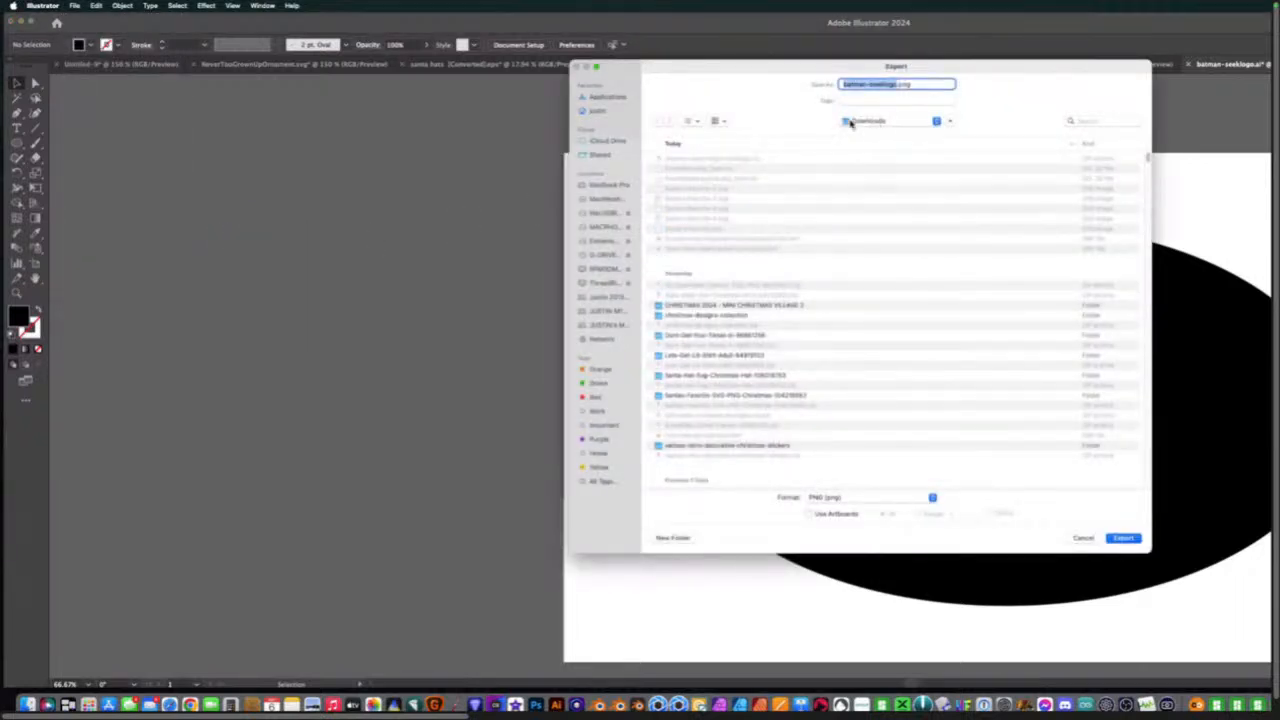
pyautogui.click(600, 112)
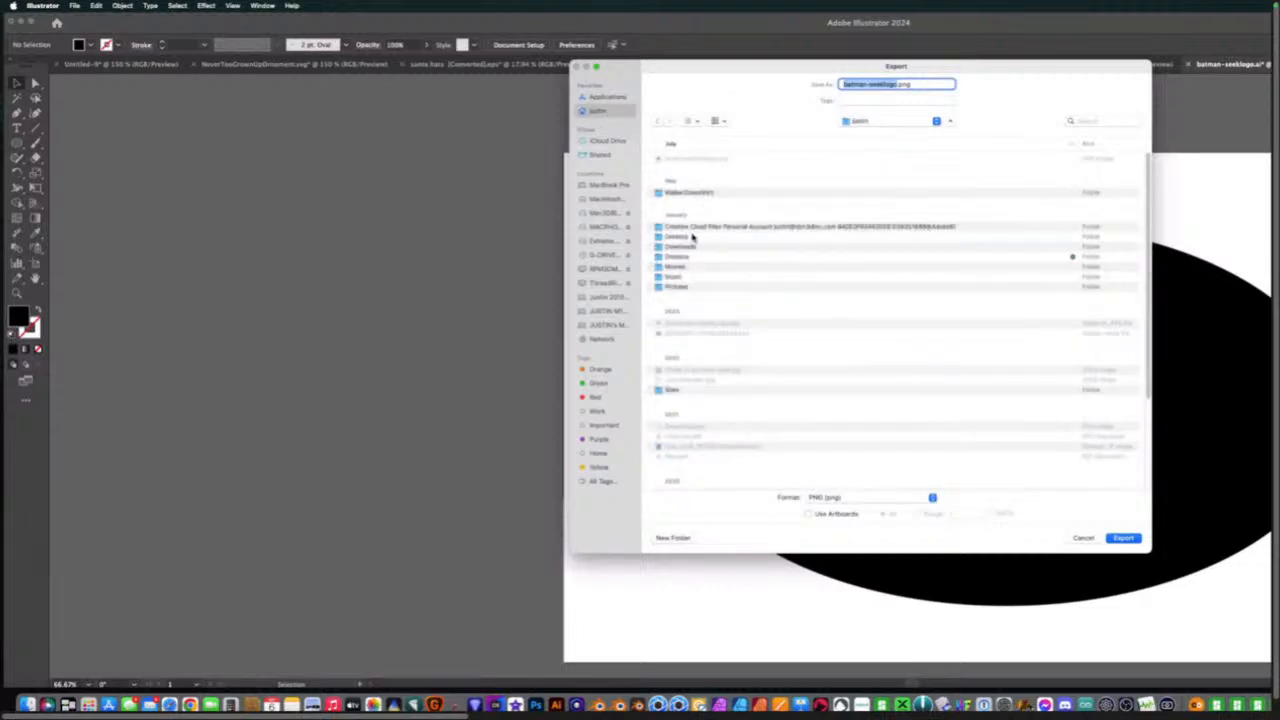
pyautogui.click(692, 237)
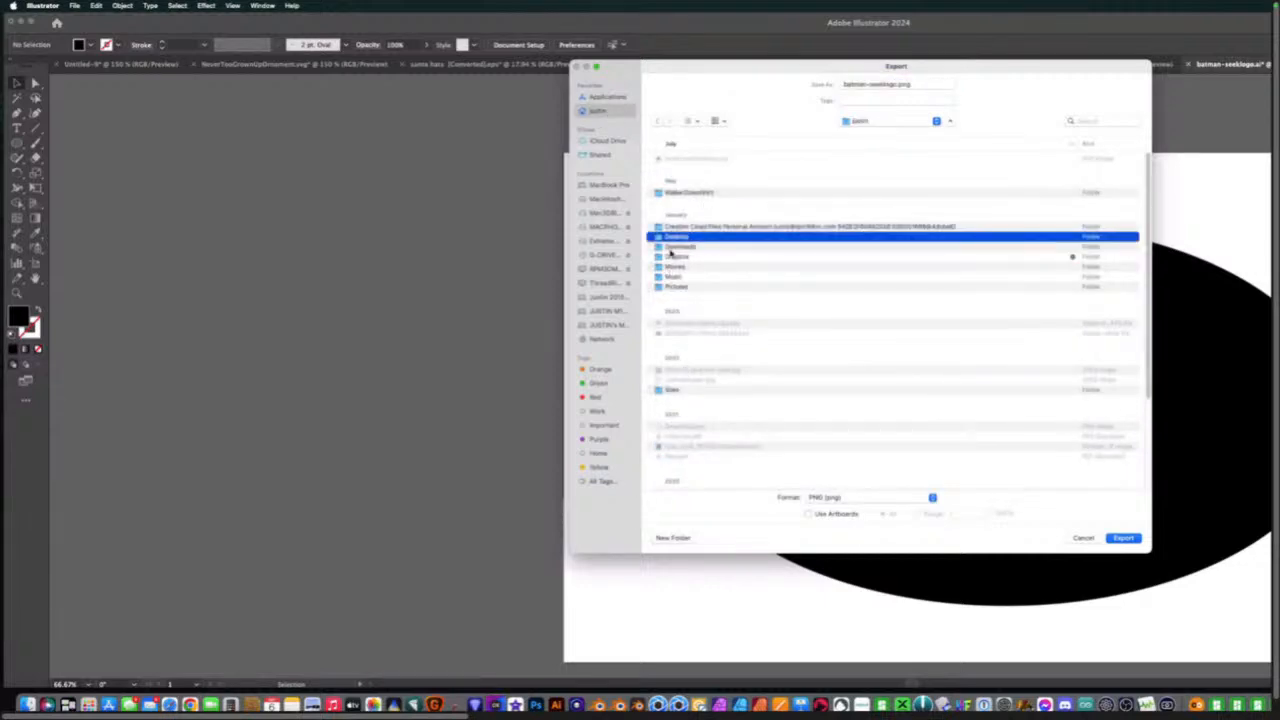
pyautogui.doubleClick(678, 238)
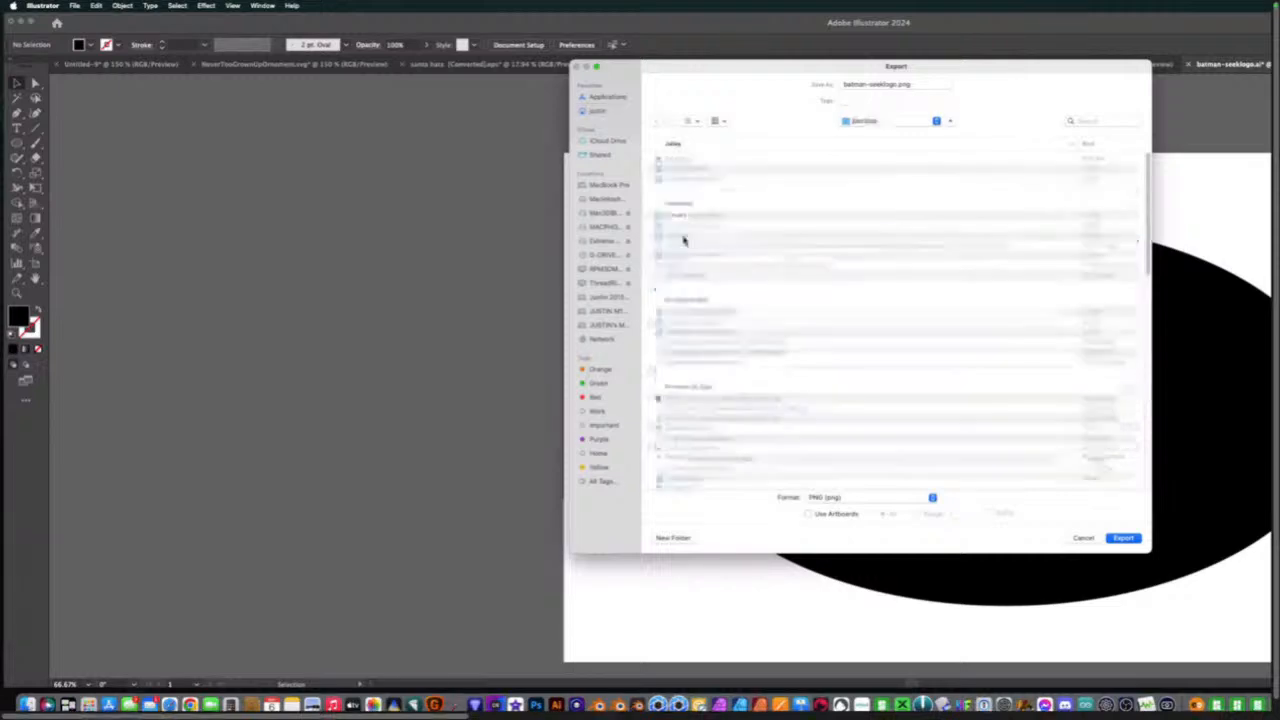
pyautogui.doubleClick(682, 160)
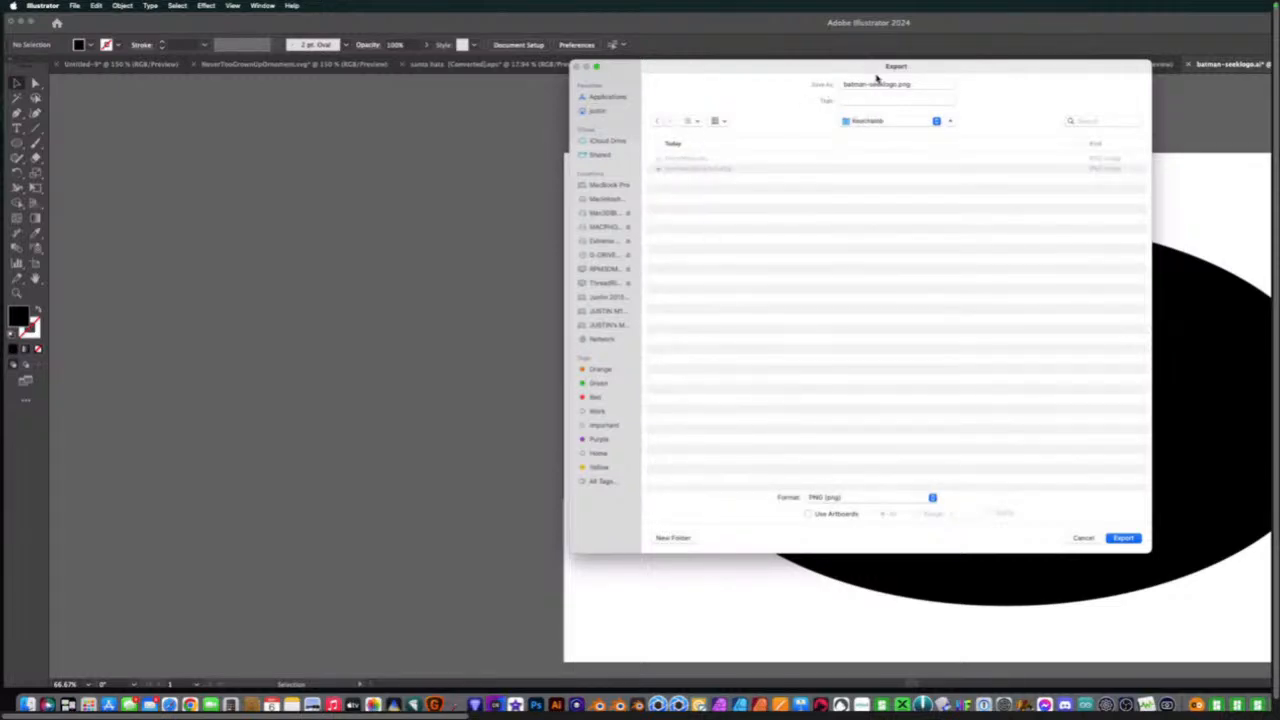
# Name the file BatmanBack and export the PNG at High (300 ppi) resolution with a transparent background.
pyautogui.click(885, 84)
pyautogui.moveTo(893, 84); pyautogui.dragTo(766, 76)
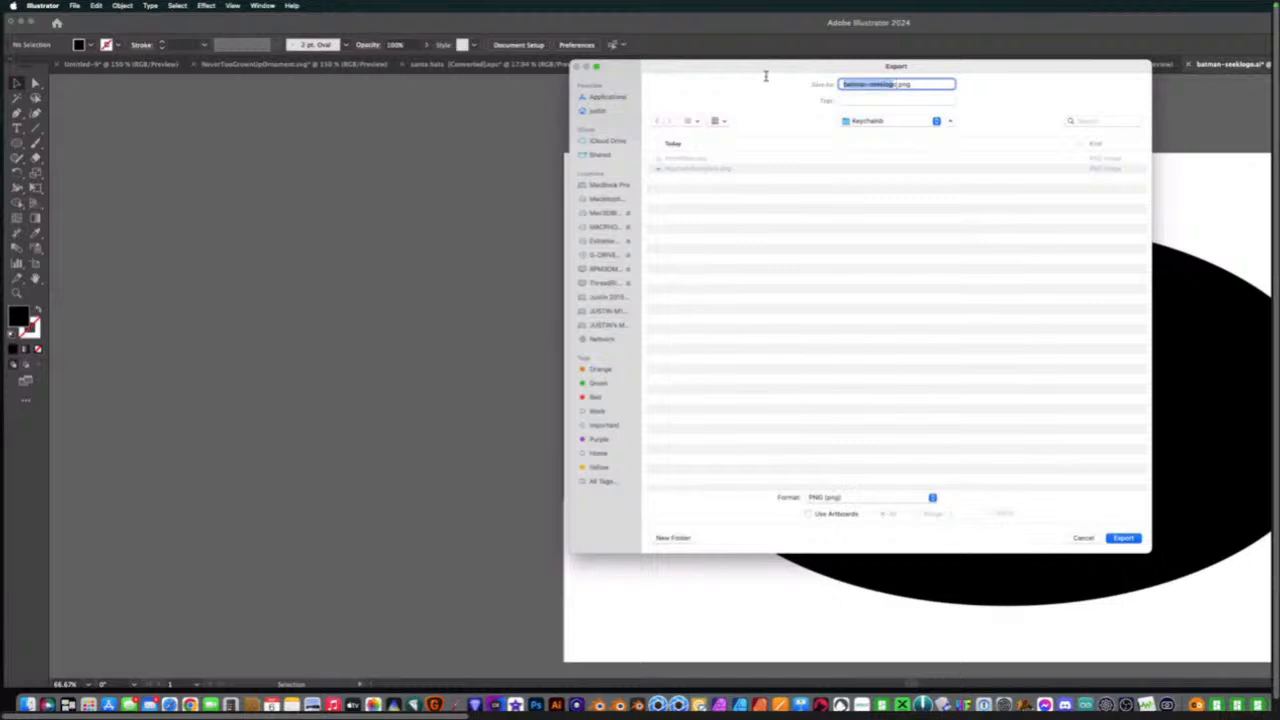
pyautogui.write('k')
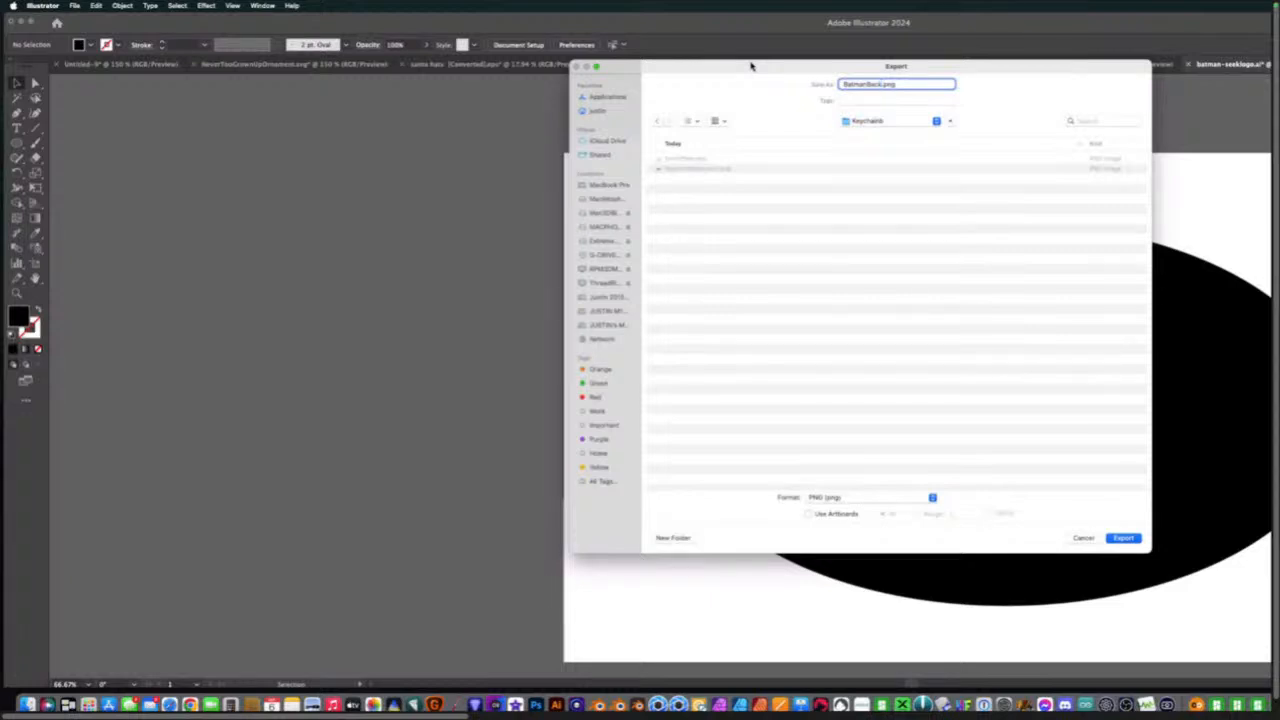
pyautogui.press('Return')
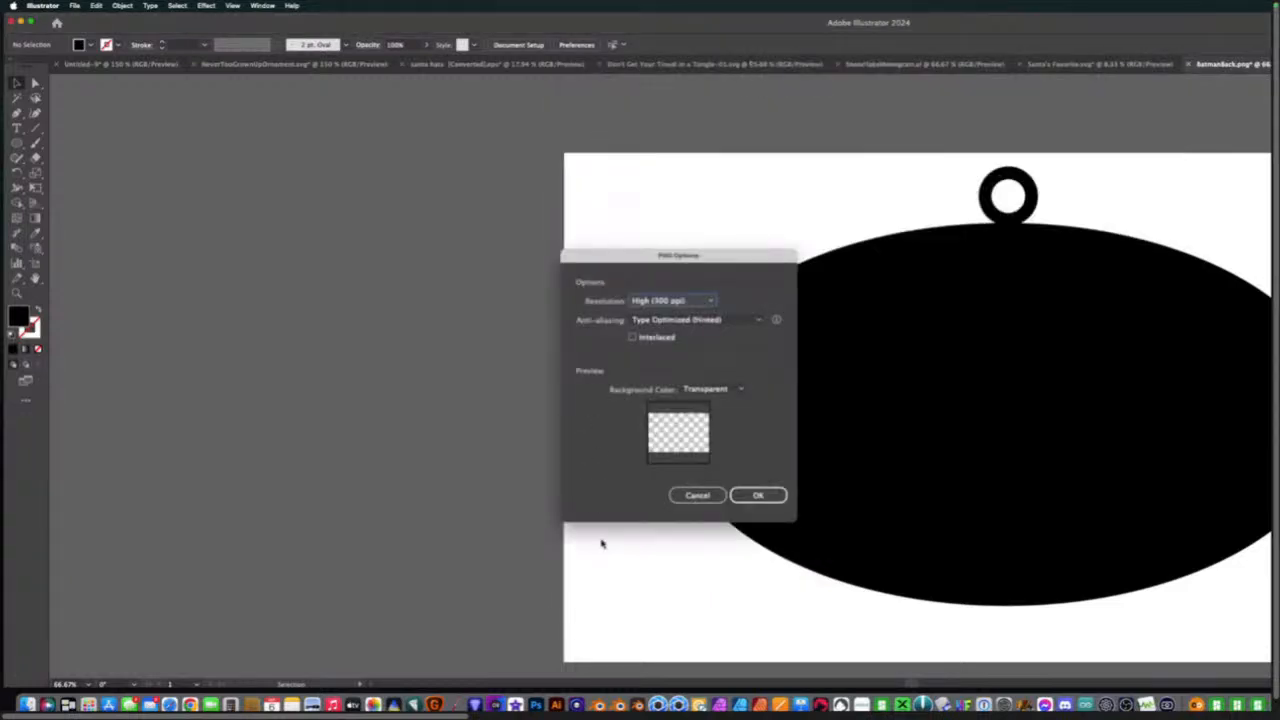
pyautogui.click(758, 494)
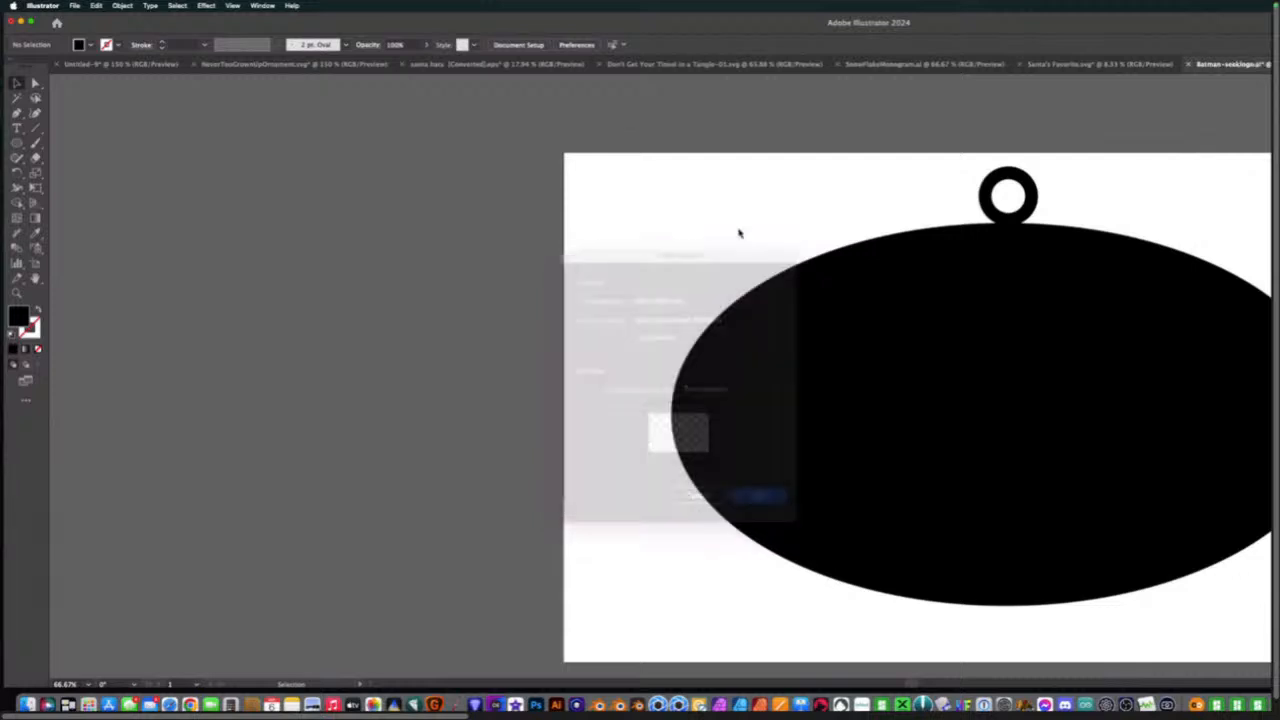
# Delete the exported backing and loop group from the artboard.
pyautogui.moveTo(745, 220); pyautogui.dragTo(269, 203)
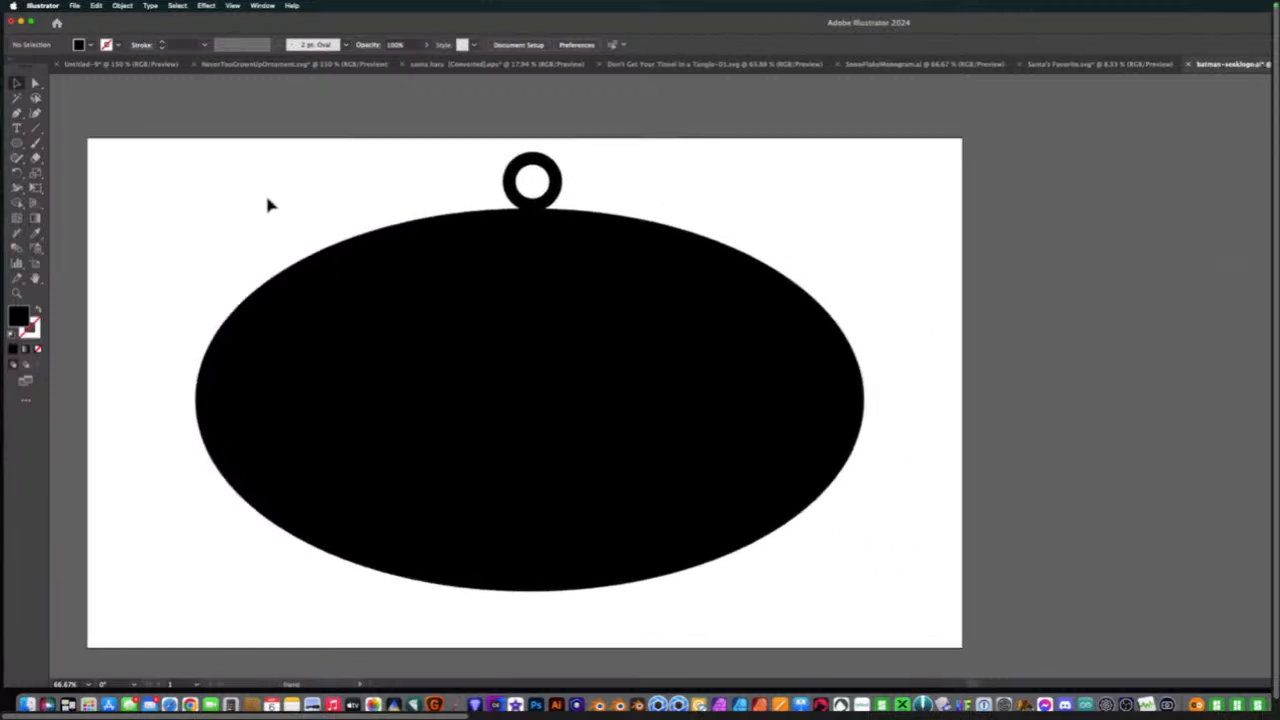
pyautogui.click(480, 357)
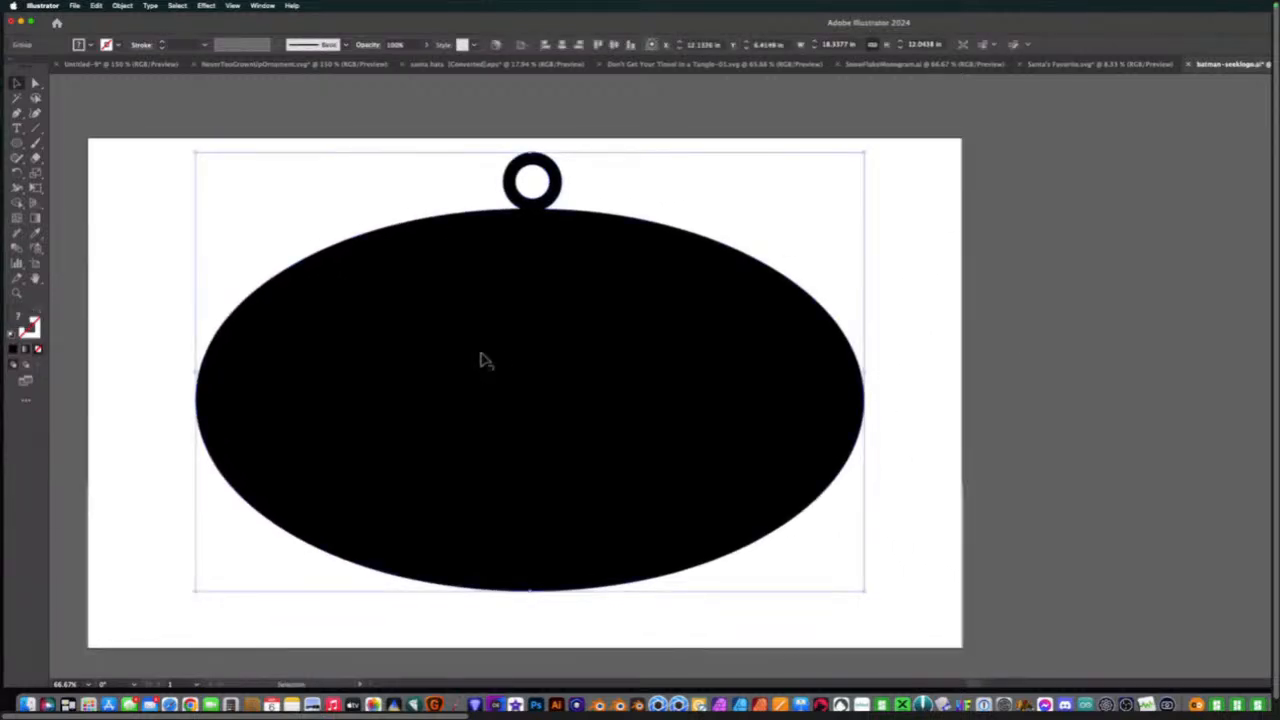
pyautogui.press('Delete')
# Show the hidden yellow oval group on the artboard.
pyautogui.moveTo(1162, 384); pyautogui.dragTo(983, 388)
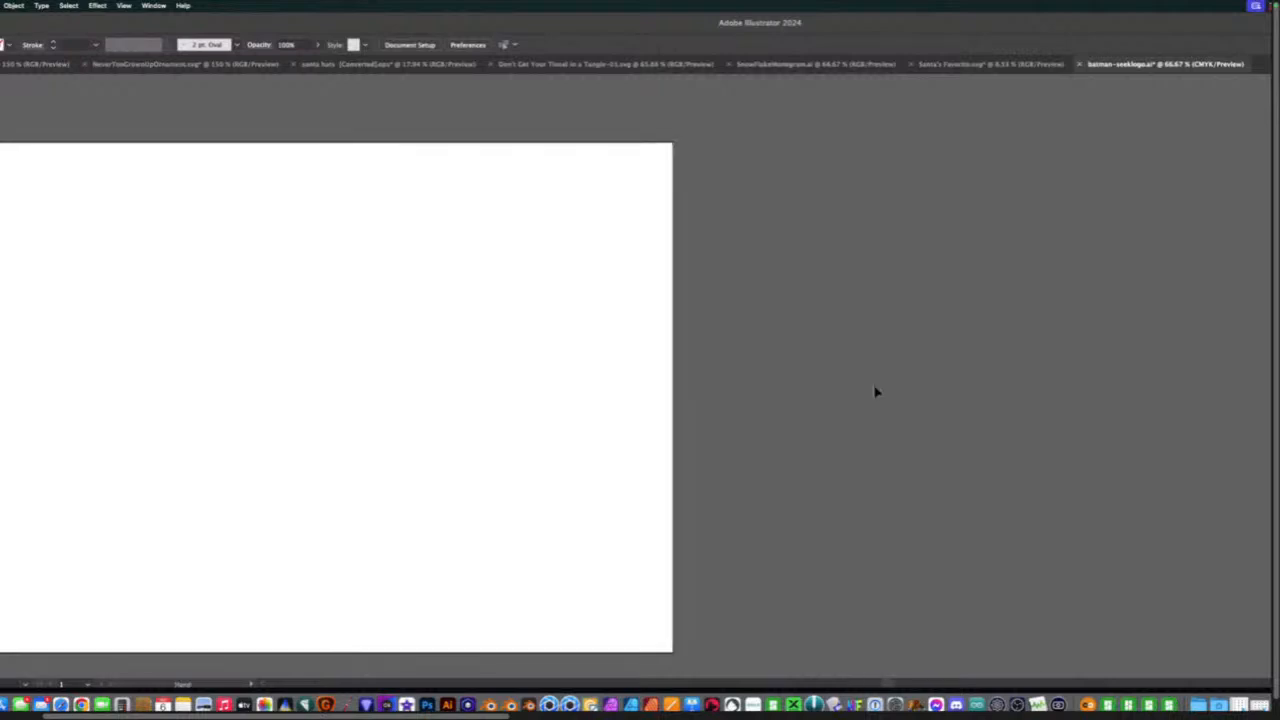
pyautogui.moveTo(875, 392); pyautogui.dragTo(289, 383)
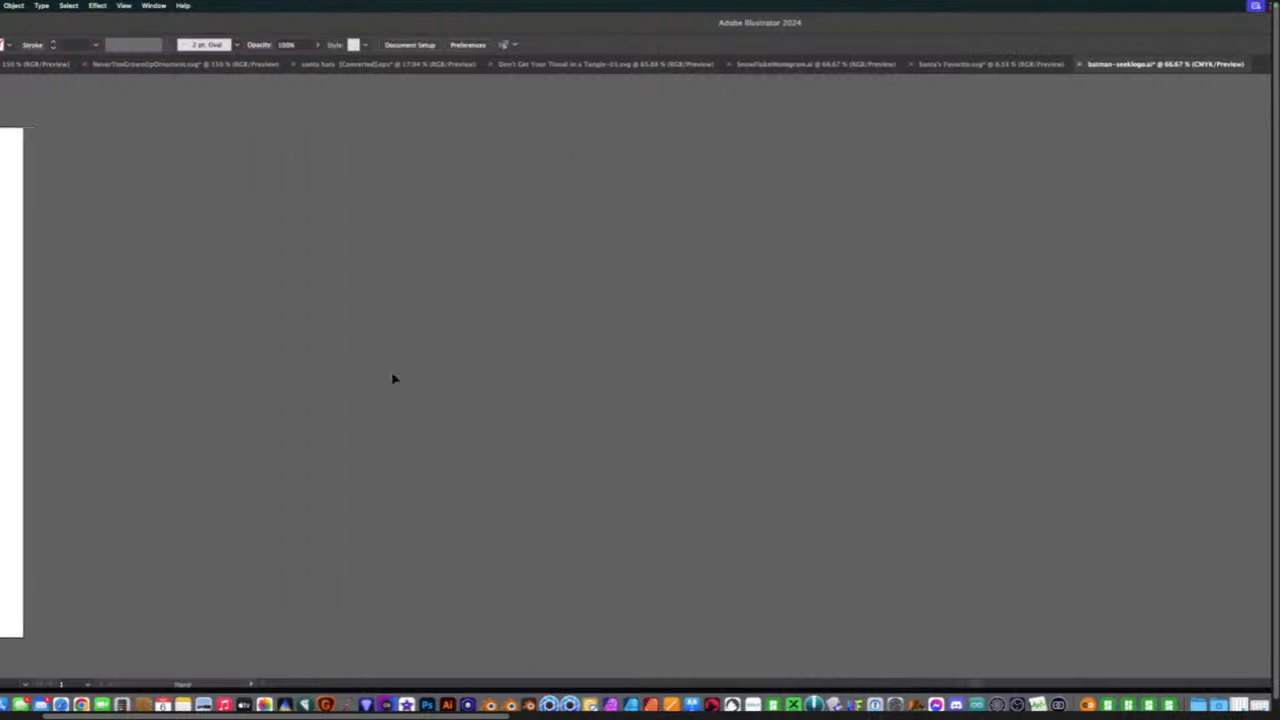
pyautogui.moveTo(393, 378); pyautogui.dragTo(1210, 328)
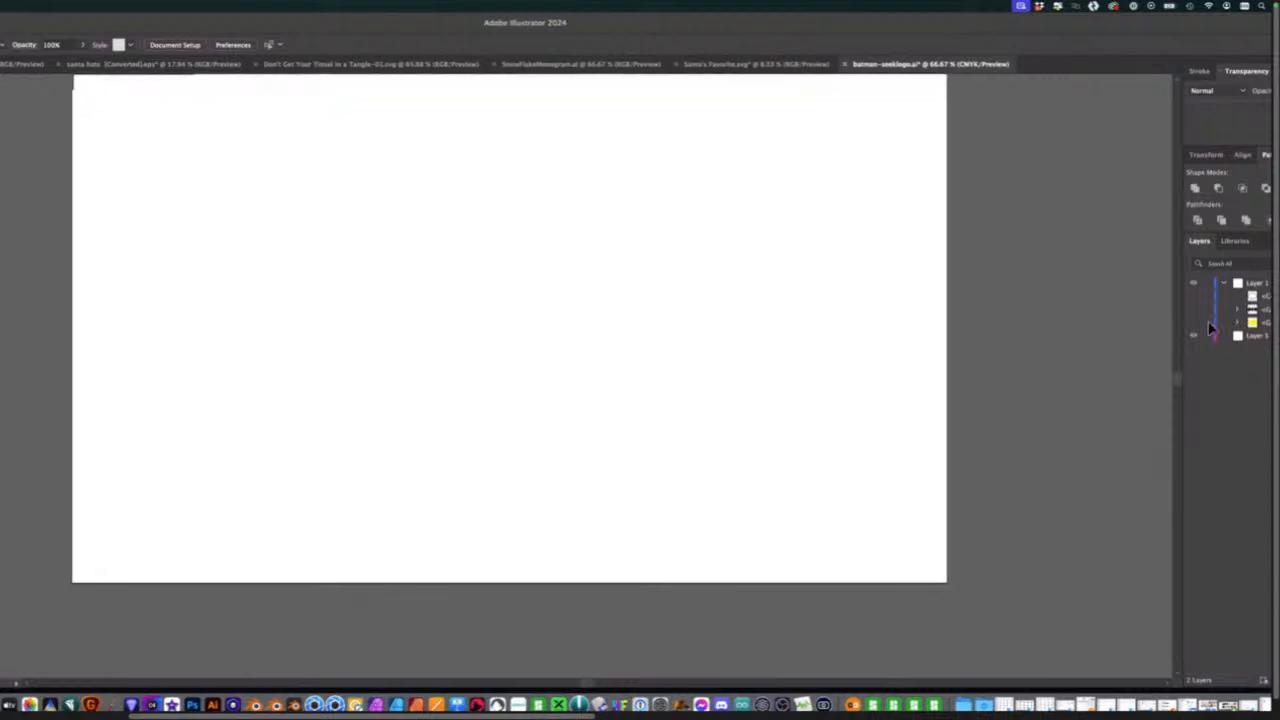
pyautogui.click(1196, 326)
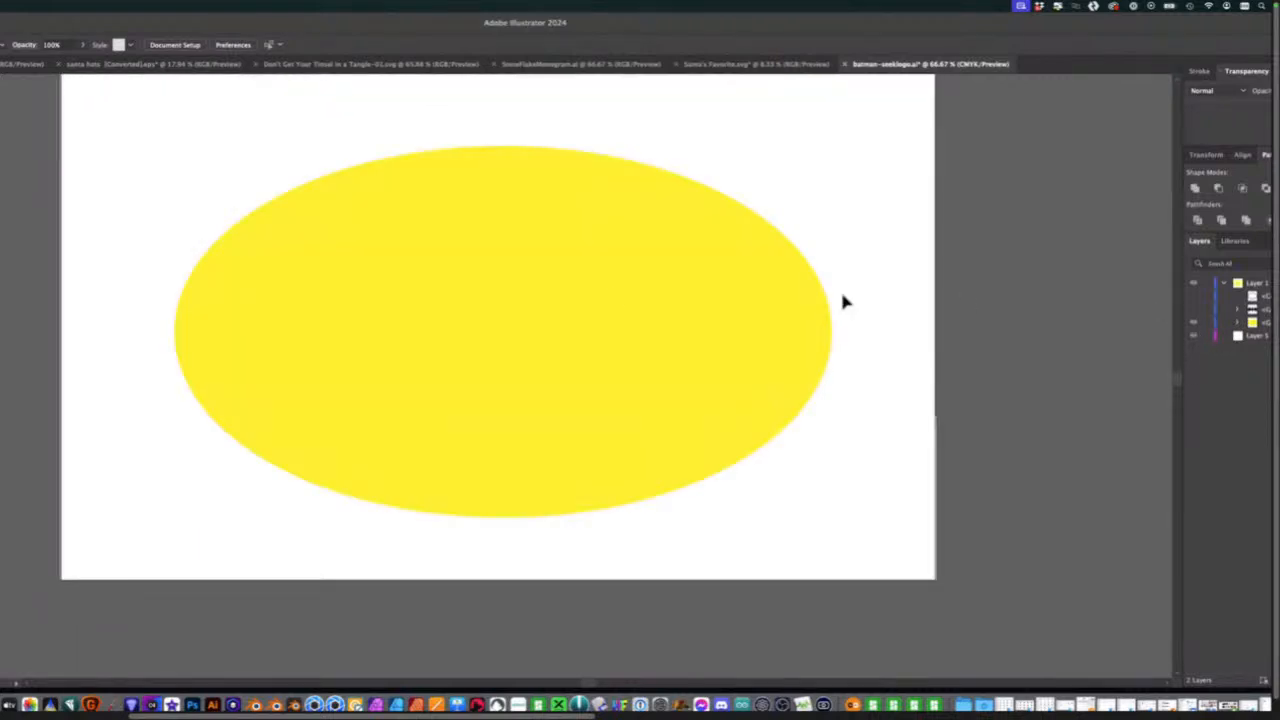
# Select the yellow oval and begin exporting it as a separate image.
pyautogui.click(440, 314)
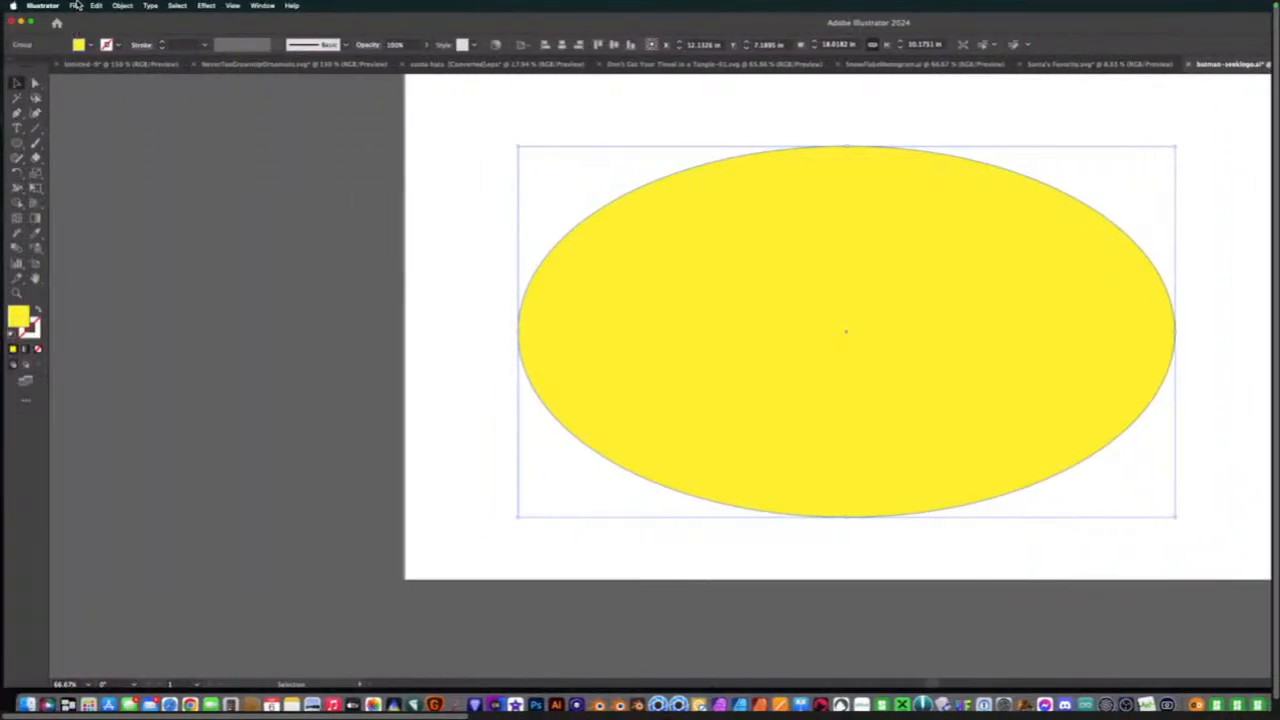
pyautogui.click(75, 5)
pyautogui.moveTo(80, 230)
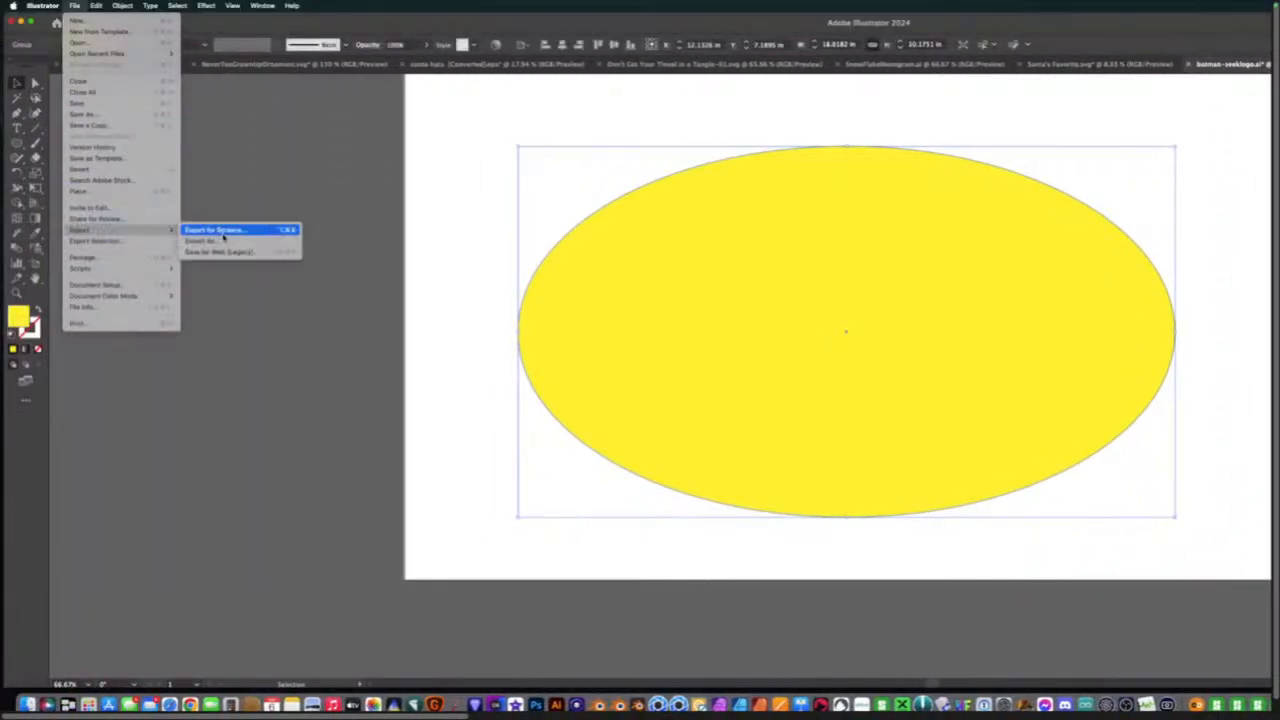
# Export the yellow ellipse as BatmanYellow.png at High (300 ppi) resolution with a transparent background.
pyautogui.click(226, 241)
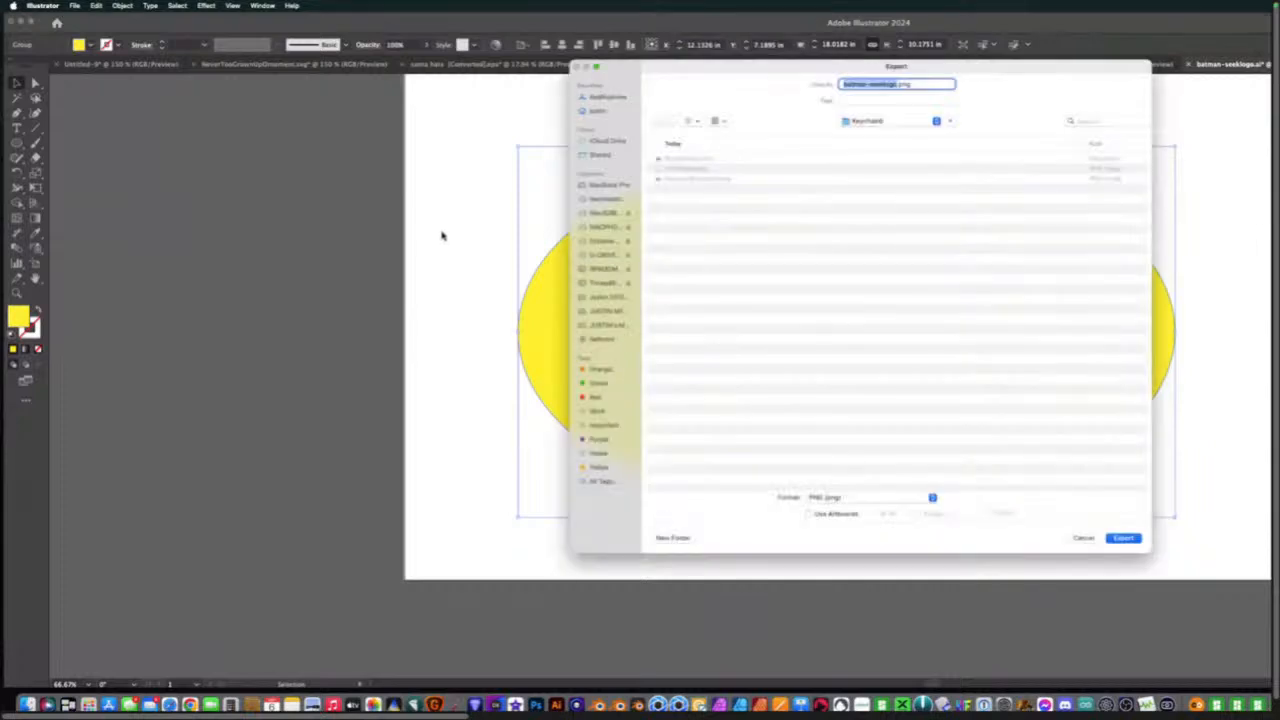
pyautogui.write('Ba')
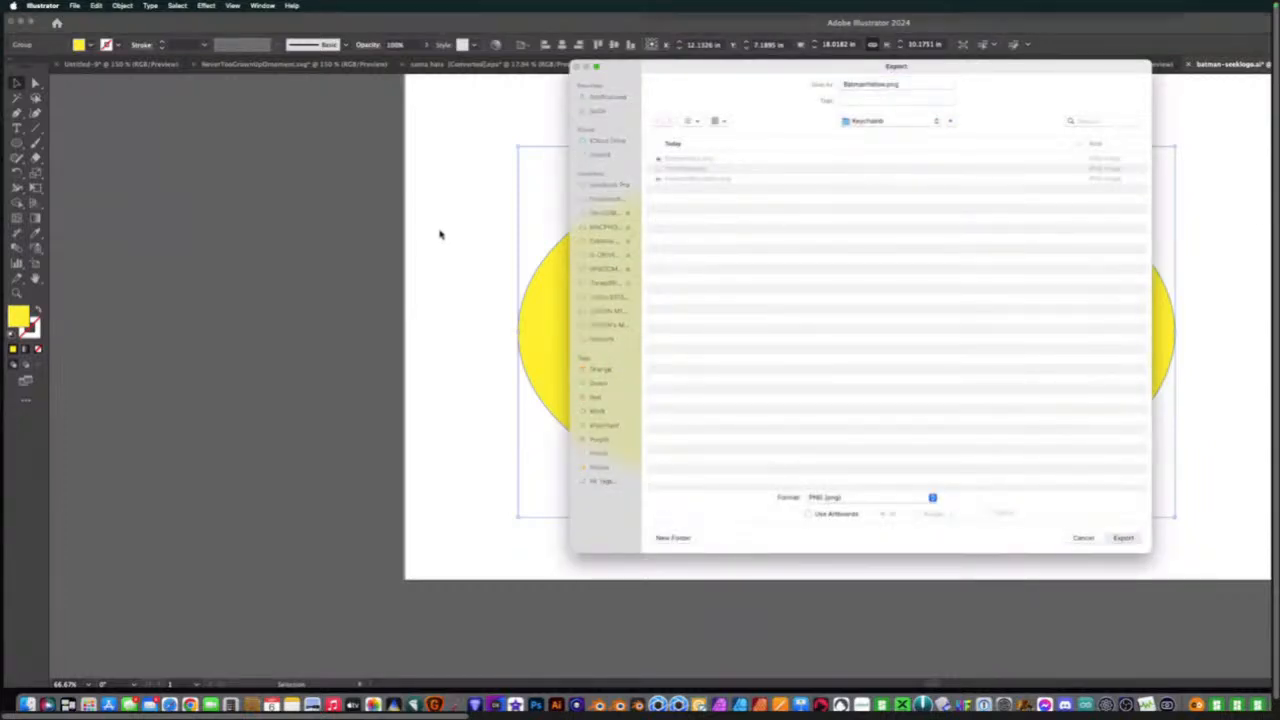
pyautogui.press('Return')
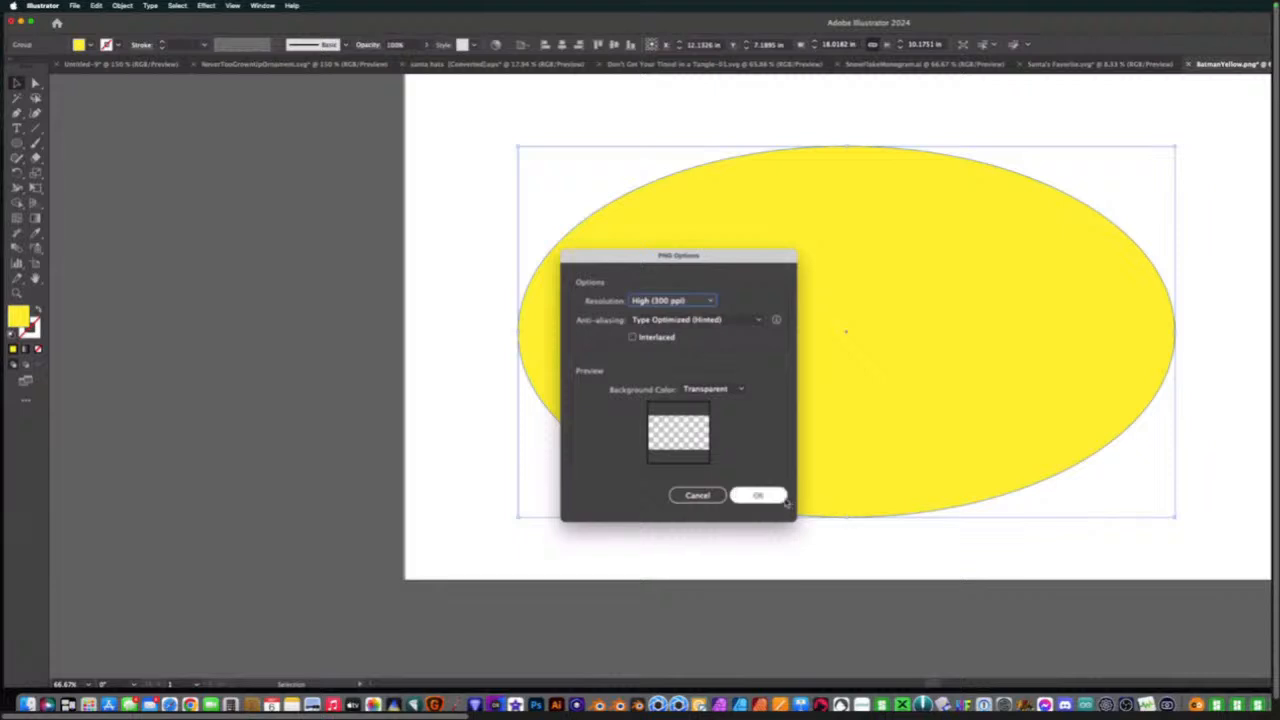
pyautogui.press('Return')
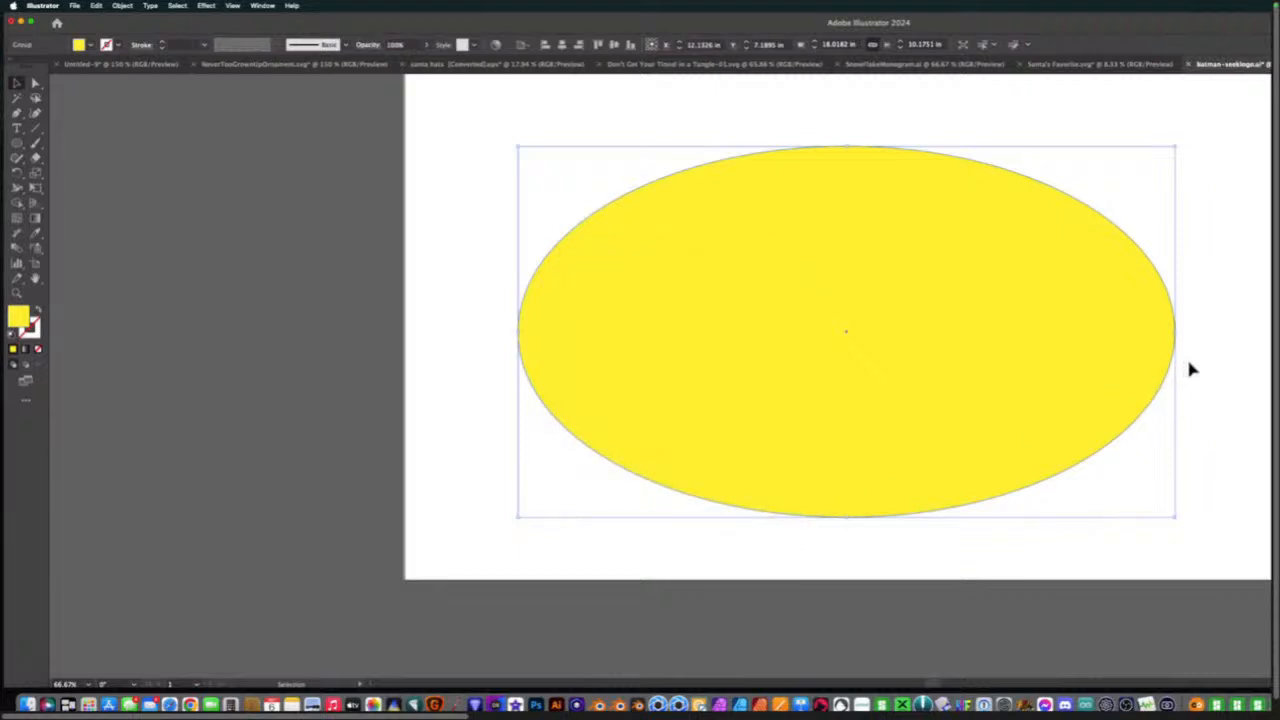
# Delete the yellow ellipse and make the hidden black bat group in Layer 1 visible.
pyautogui.press('Delete')
pyautogui.hscroll(5, 589, 364)
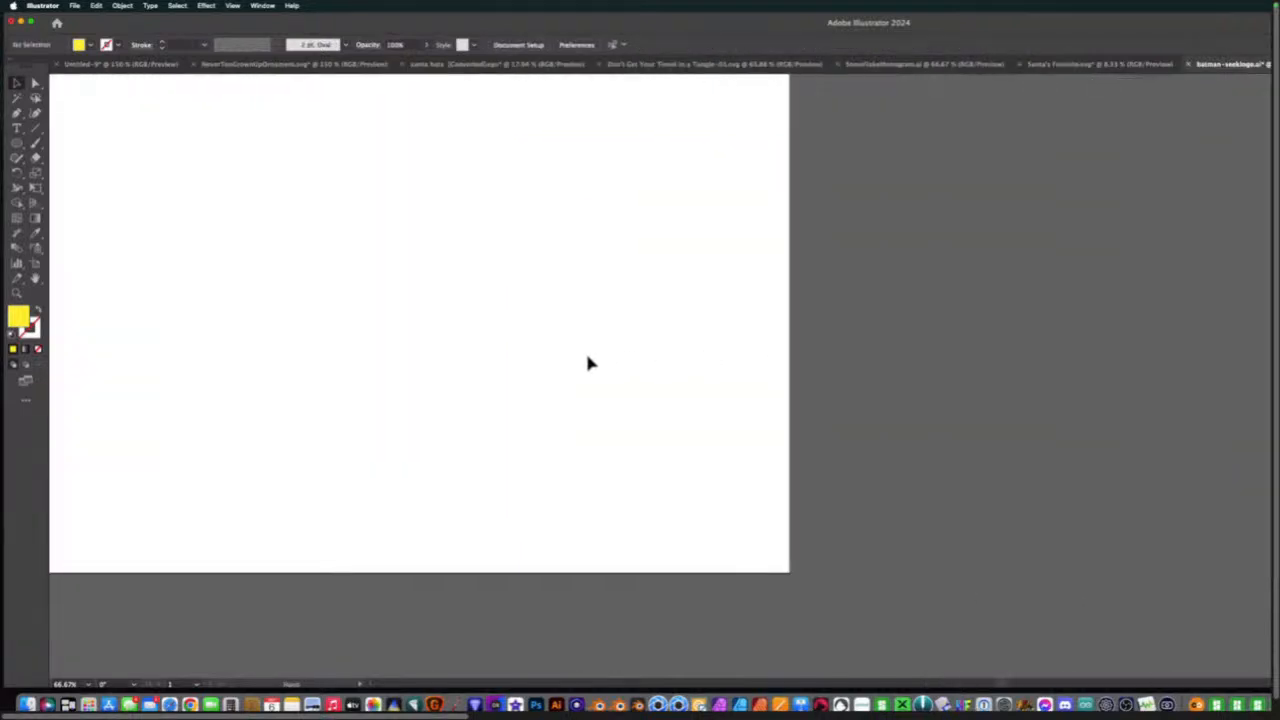
pyautogui.hscroll(4, 589, 364)
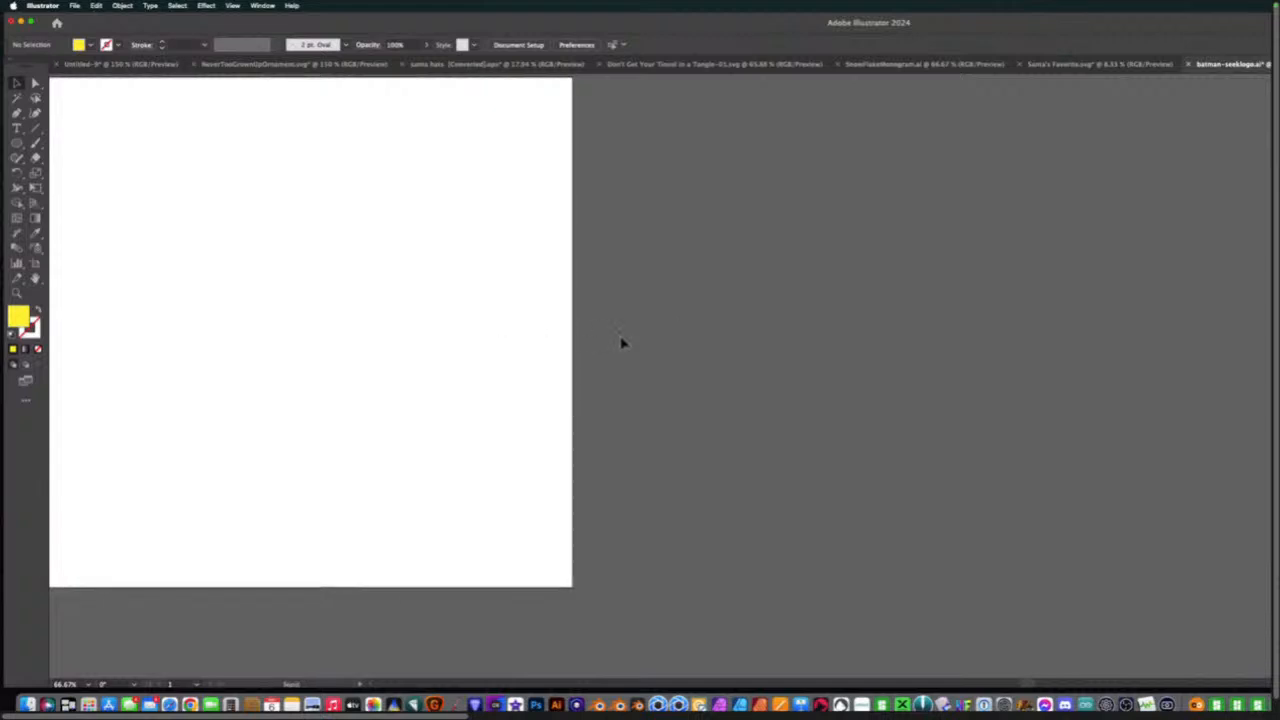
pyautogui.hscroll(-8, 623, 340)
pyautogui.scroll(2, 623, 340)
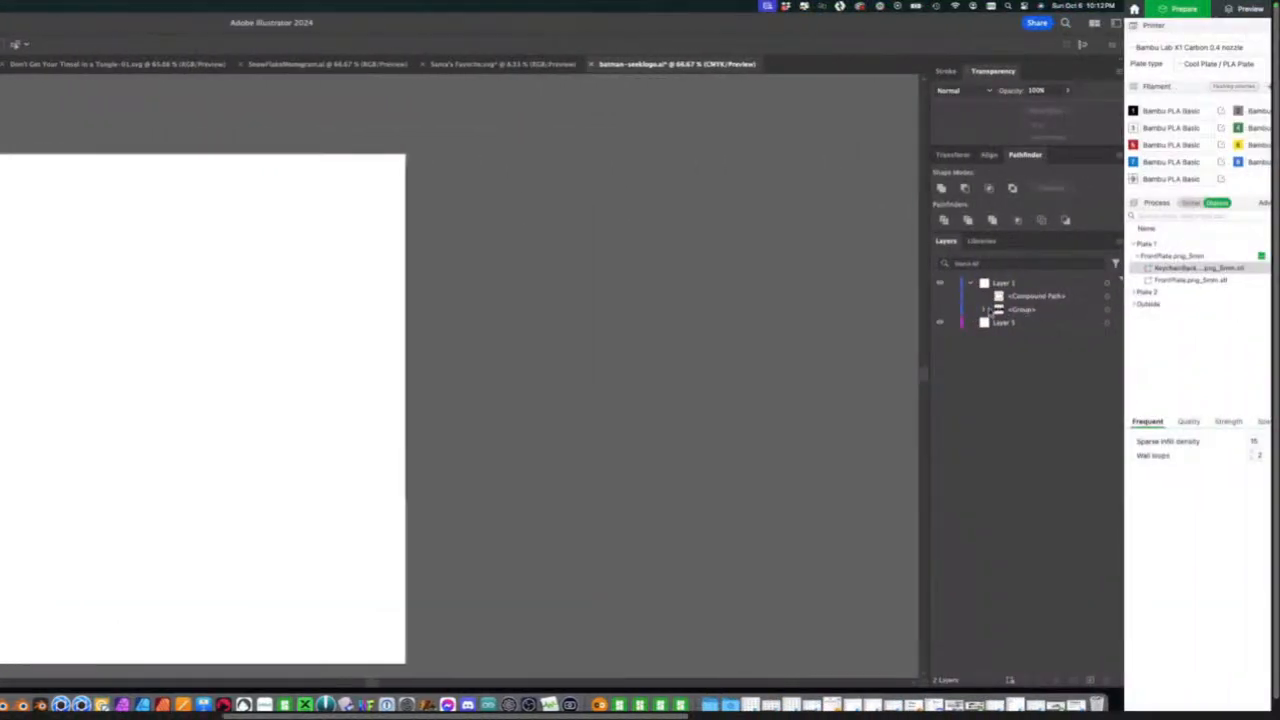
pyautogui.click(940, 311)
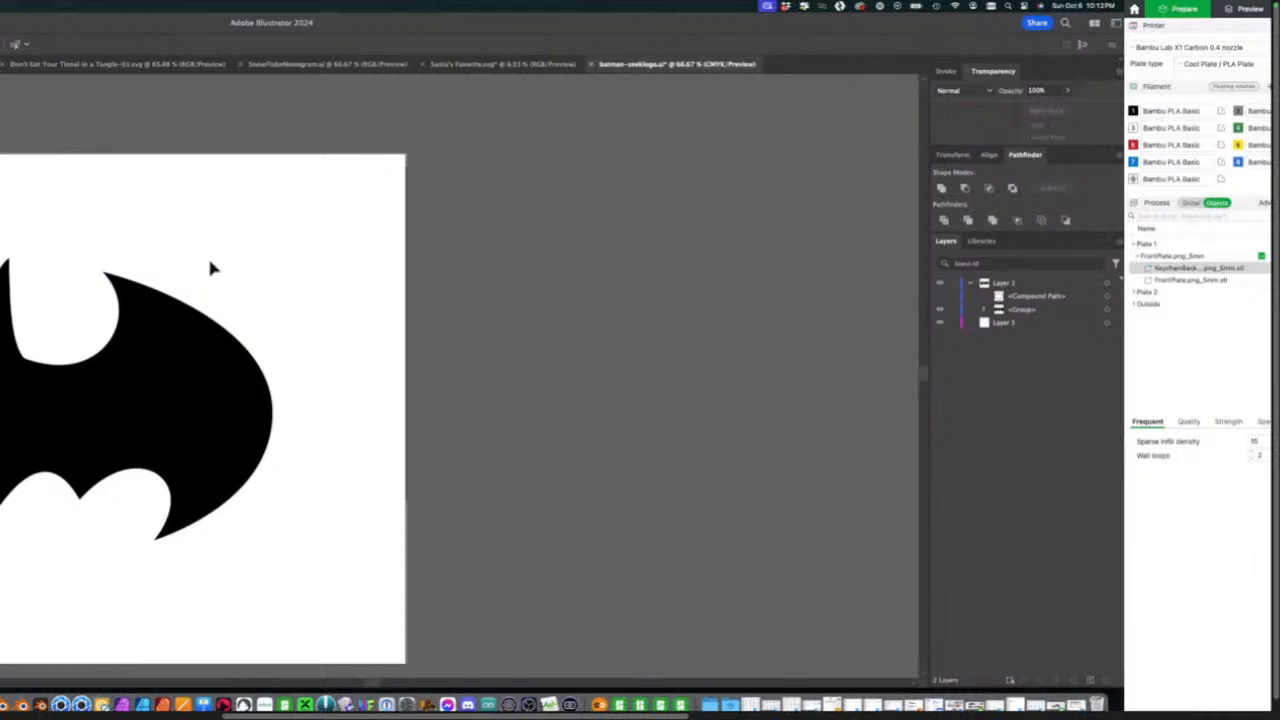
# Export the black bat shape as BatBlack.png, accepting the PNG options.
pyautogui.hscroll(-5, 211, 266)
pyautogui.scroll(-1, 211, 266)
pyautogui.hscroll(-3, 640, 223)
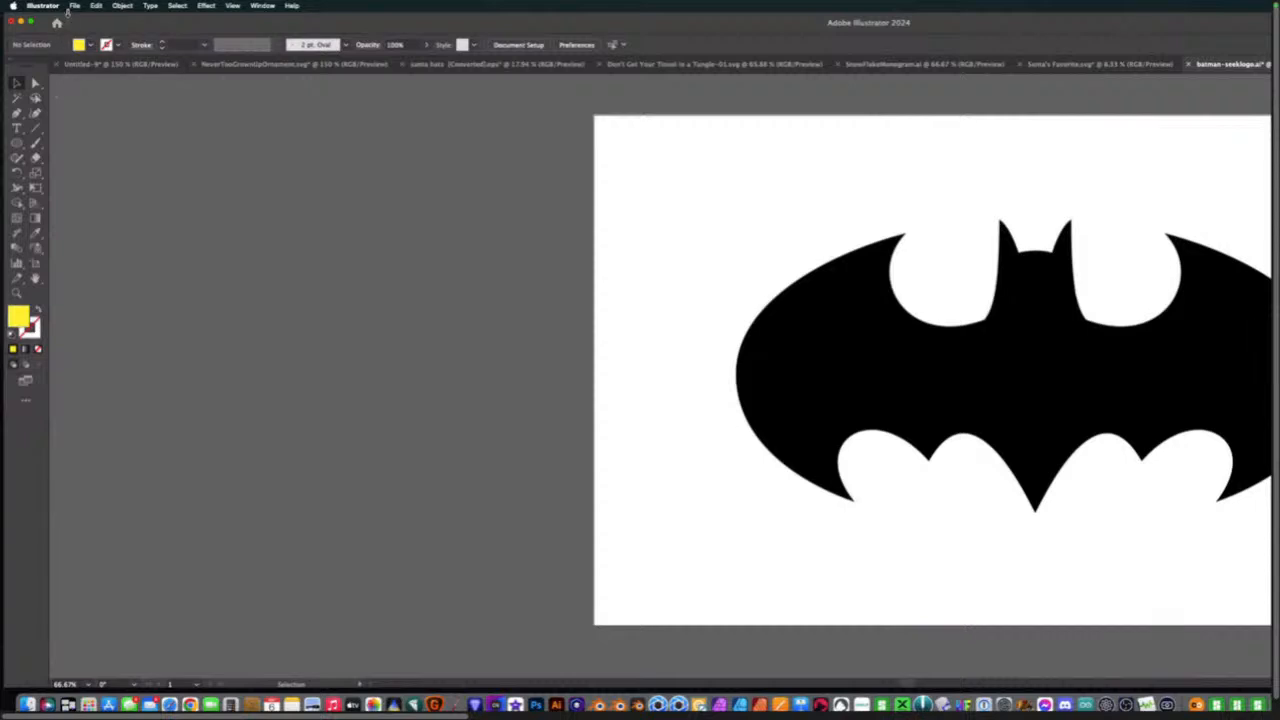
pyautogui.click(73, 6)
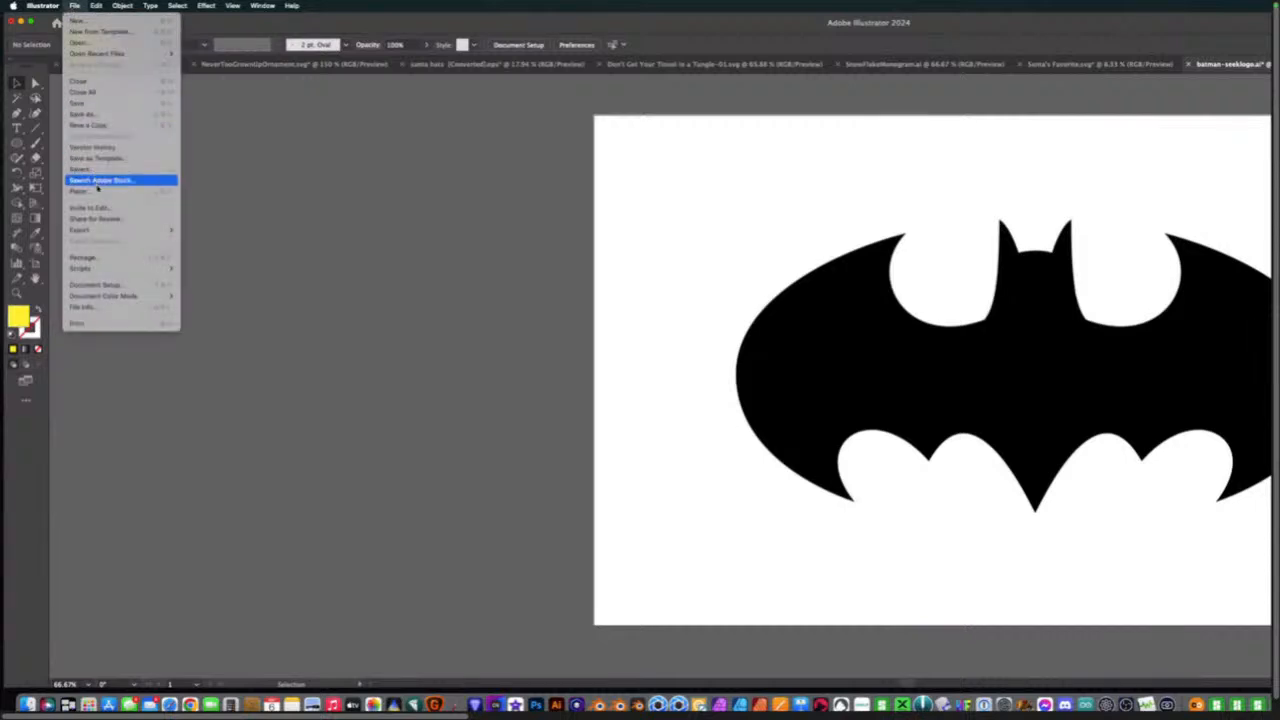
pyautogui.moveTo(107, 229)
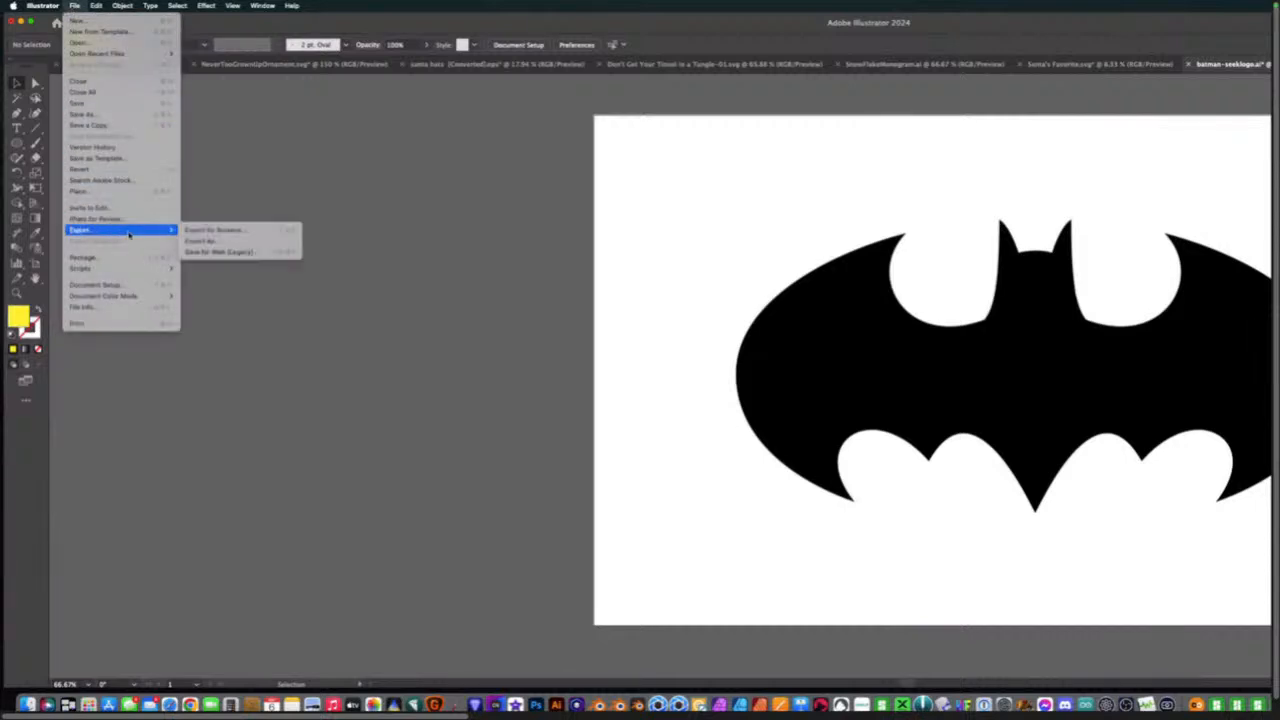
pyautogui.click(211, 241)
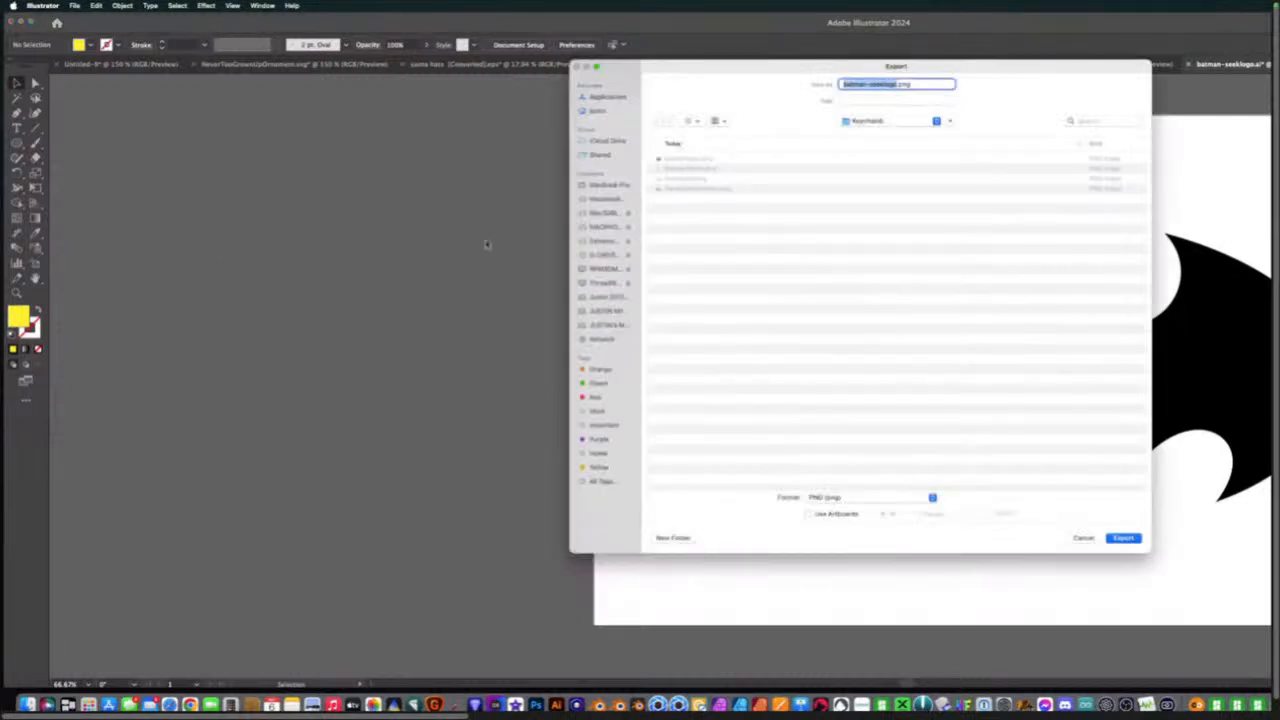
pyautogui.write('BatBlack')
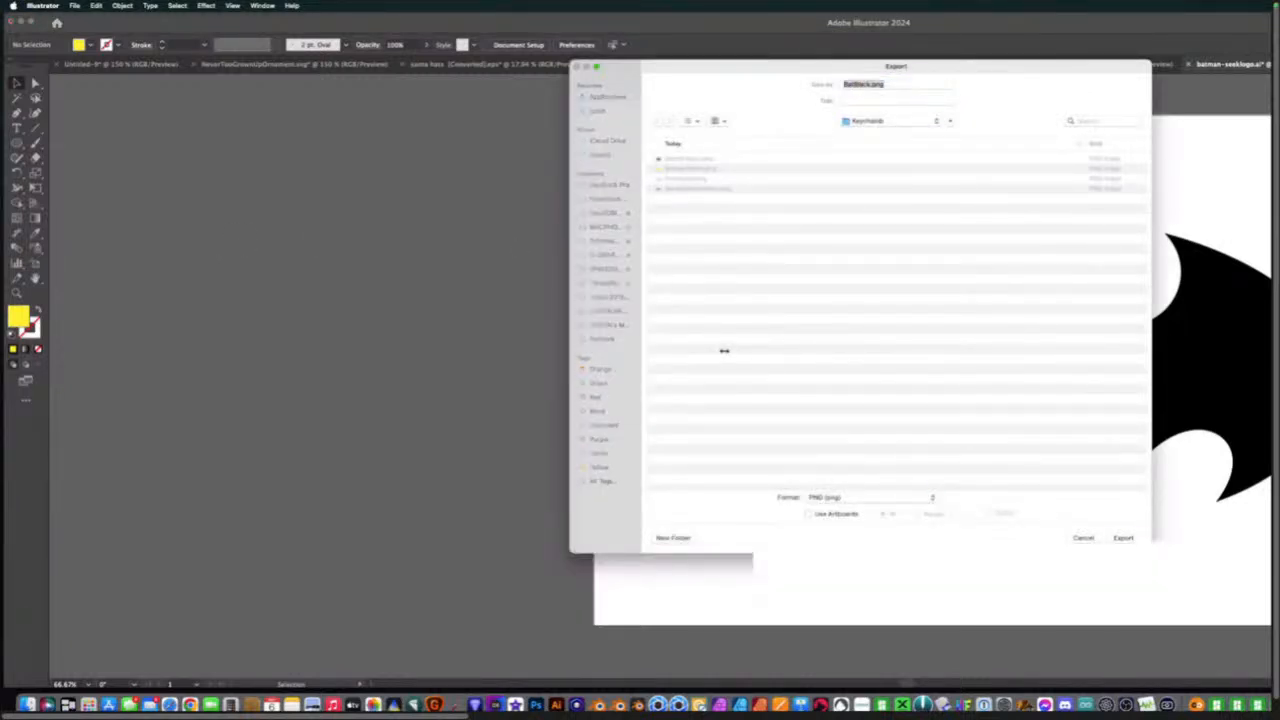
pyautogui.press('Return')
pyautogui.click(757, 495)
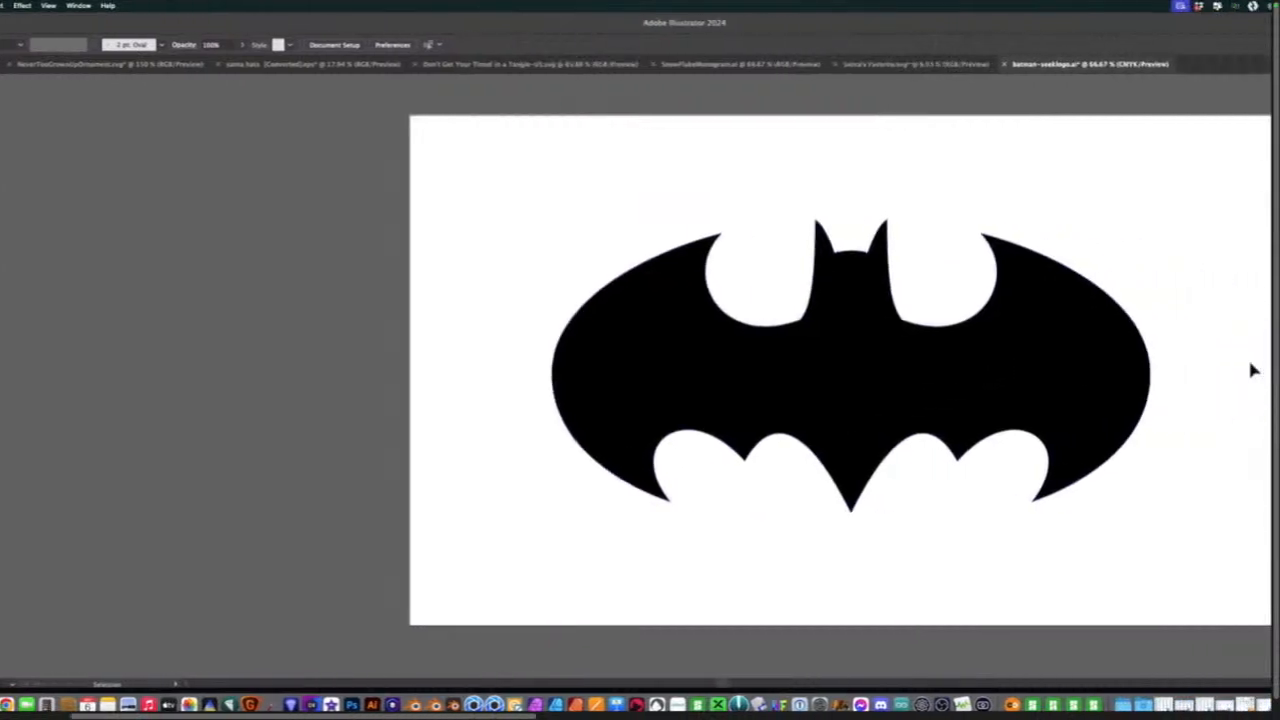
# Delete the black bat group and make the hidden compound path of the oval outline visible.
pyautogui.click(1177, 388)
pyautogui.press('Delete')
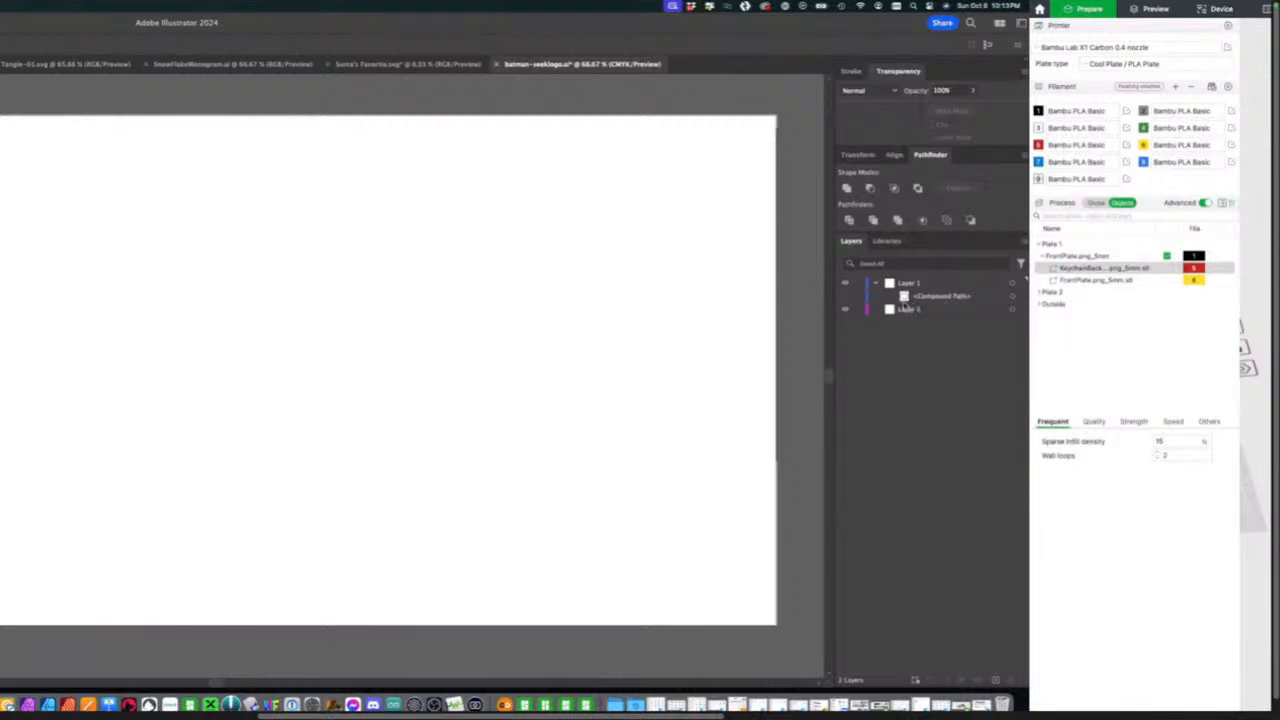
pyautogui.click(845, 308)
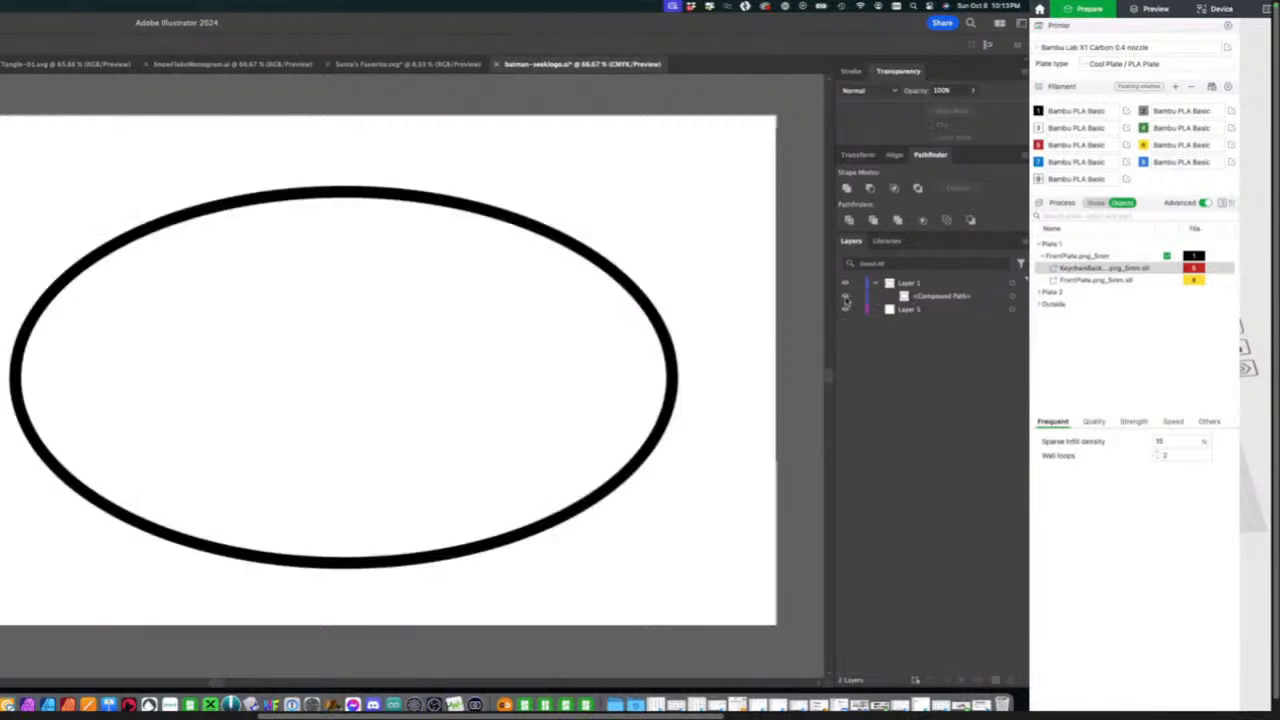
# Select the black oval outline and export it as RingBlack.png at High (300 ppi) with a transparent background.
pyautogui.click(592, 265)
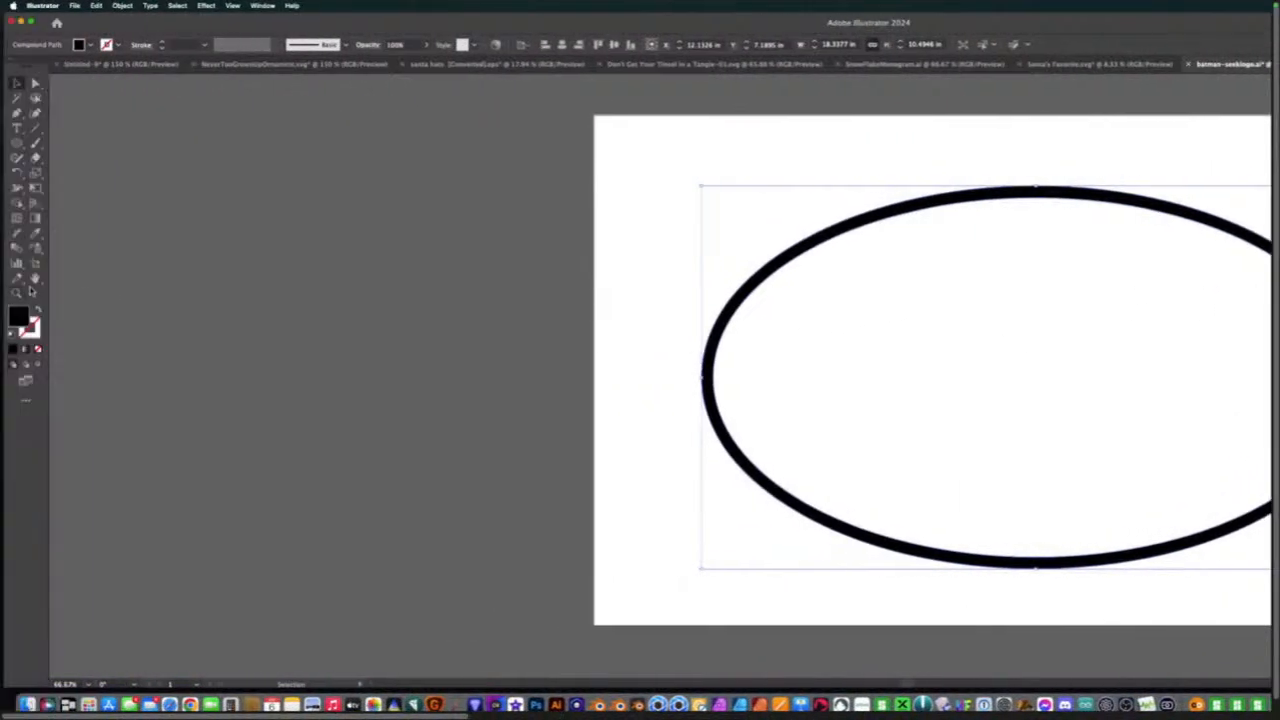
pyautogui.moveTo(72, 5)
pyautogui.click(80, 6)
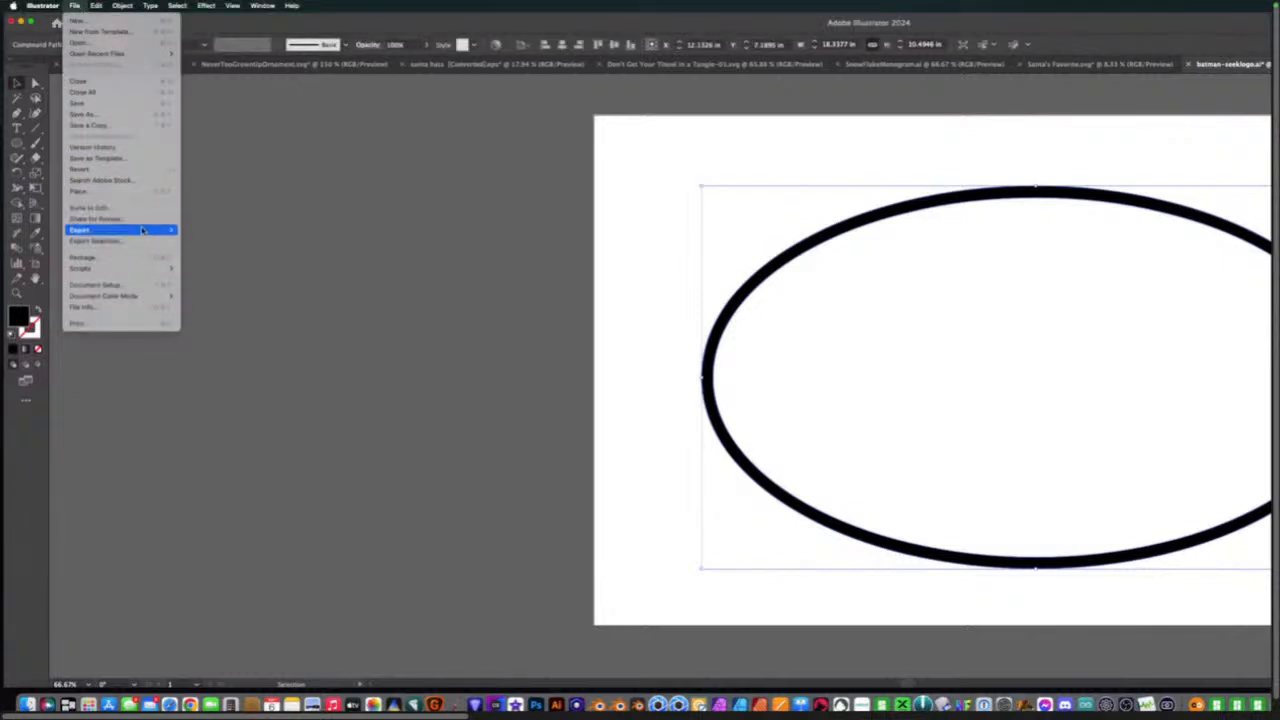
pyautogui.moveTo(120, 230)
pyautogui.click(214, 240)
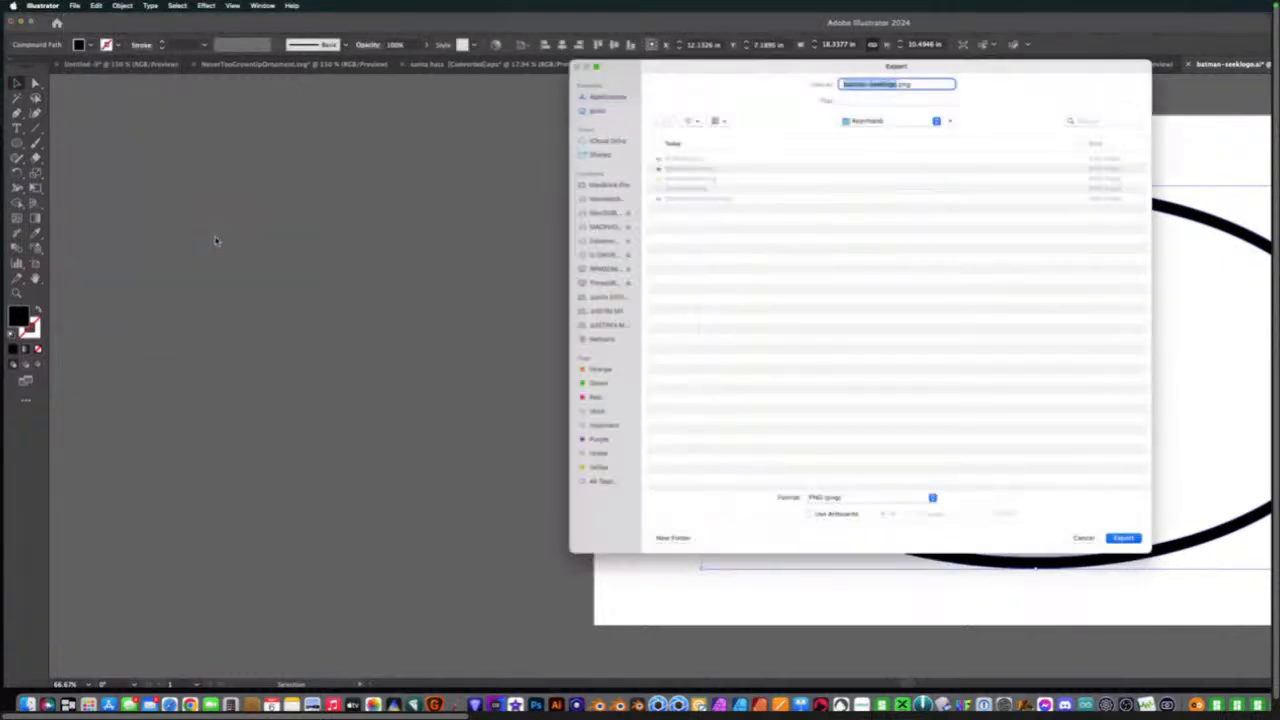
pyautogui.write('RingBlack')
pyautogui.press('Return')
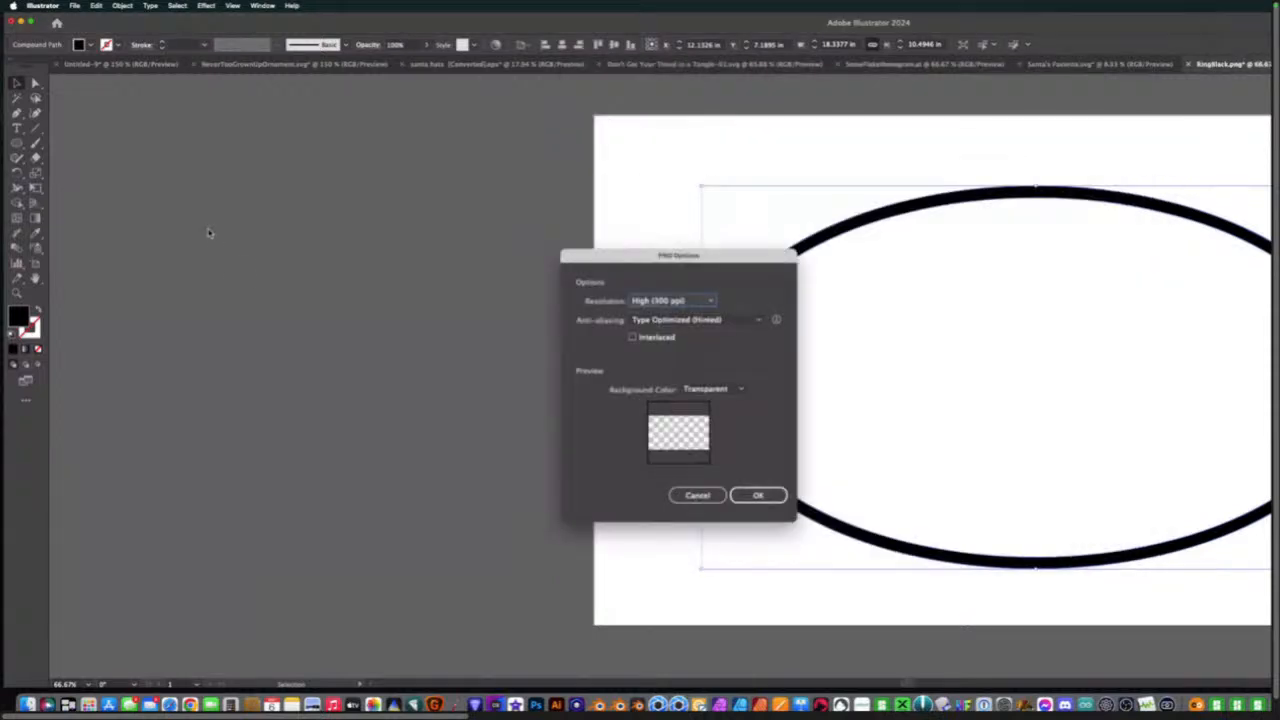
pyautogui.click(765, 494)
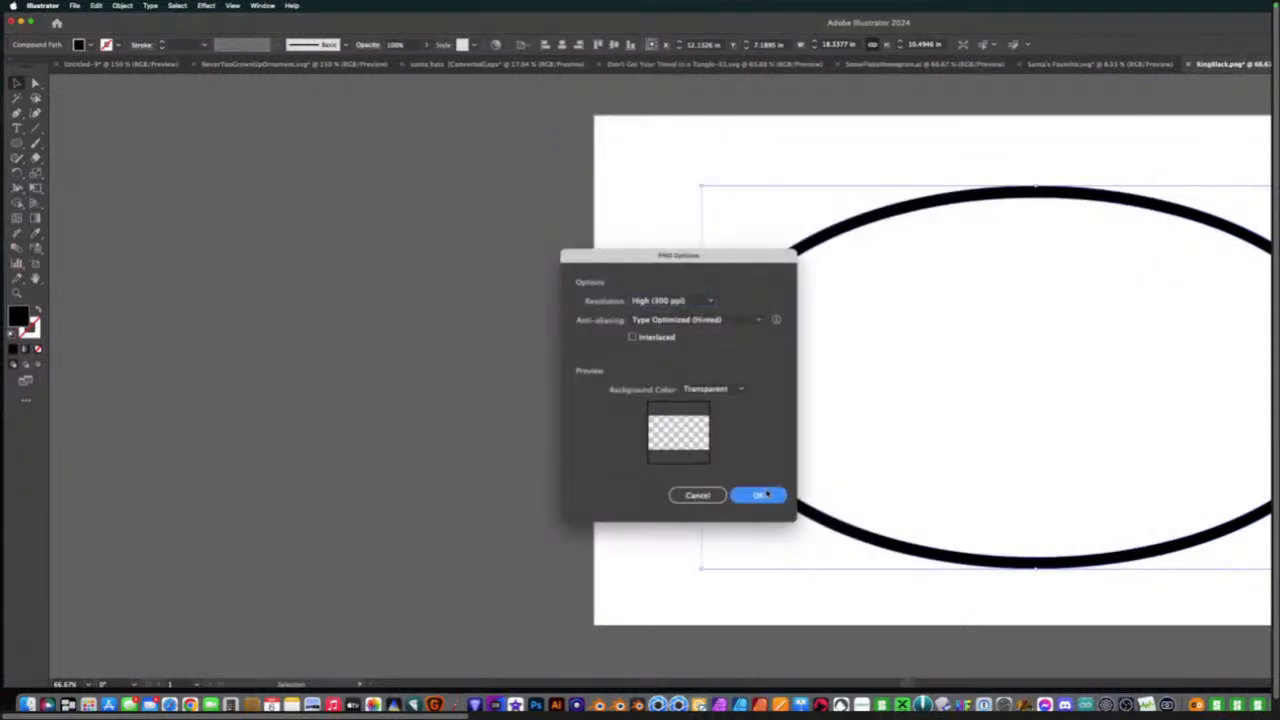
# Undo the deletions and visibility changes until the complete Batman keychain artwork with its hanging loop is restored.
pyautogui.press('super+z')
pyautogui.press('super+z')
pyautogui.press('super+z')
pyautogui.press('super+z')
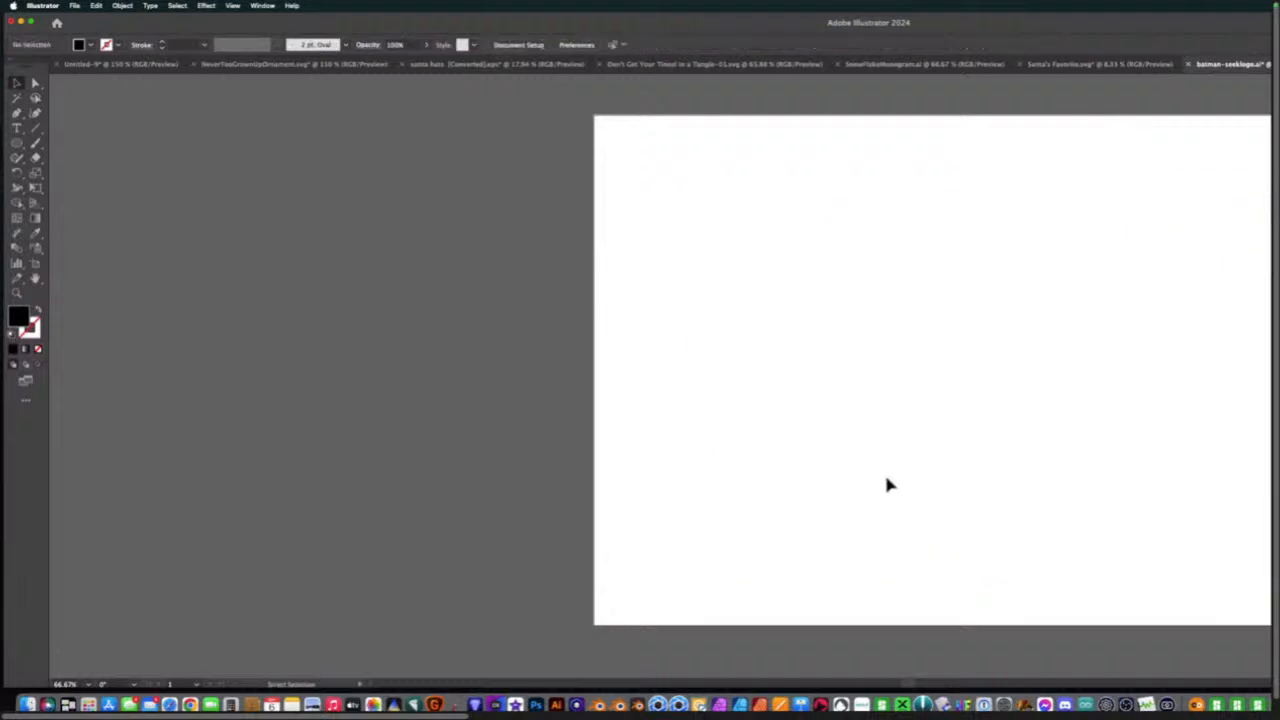
pyautogui.press('super+z')
pyautogui.press('super+z')
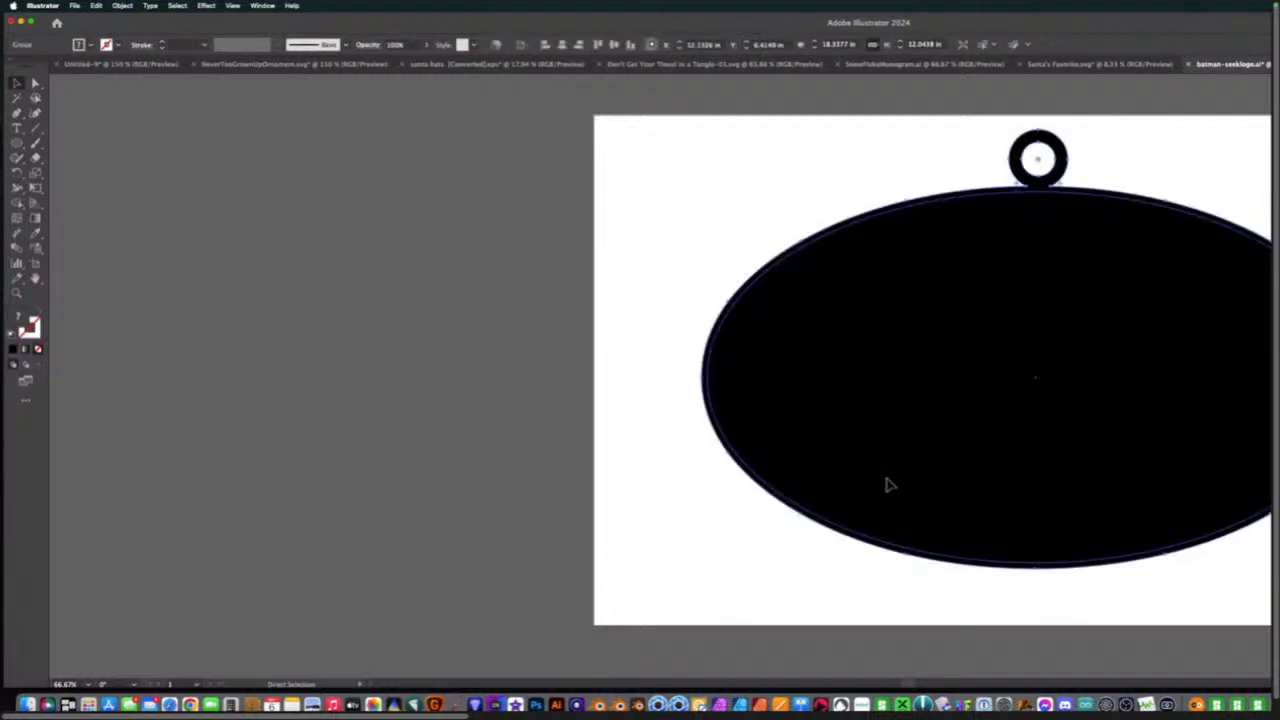
pyautogui.press('super+z')
pyautogui.press('super+z')
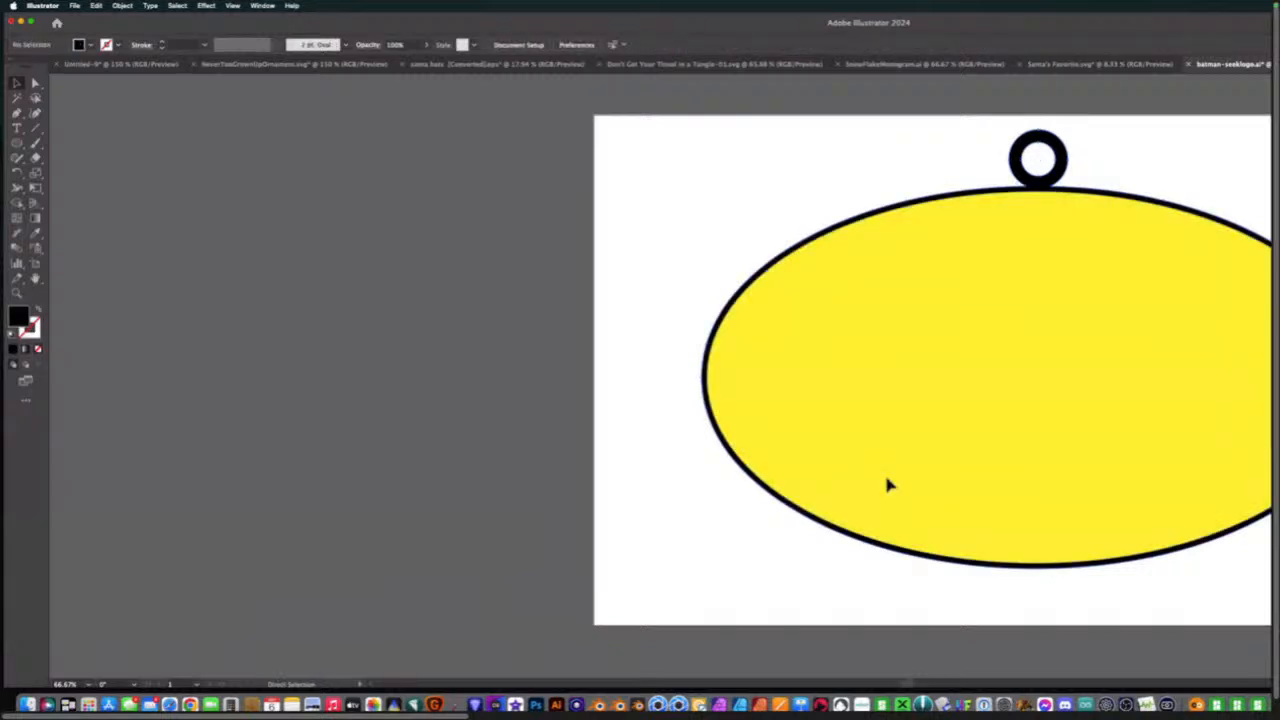
pyautogui.press('super+z')
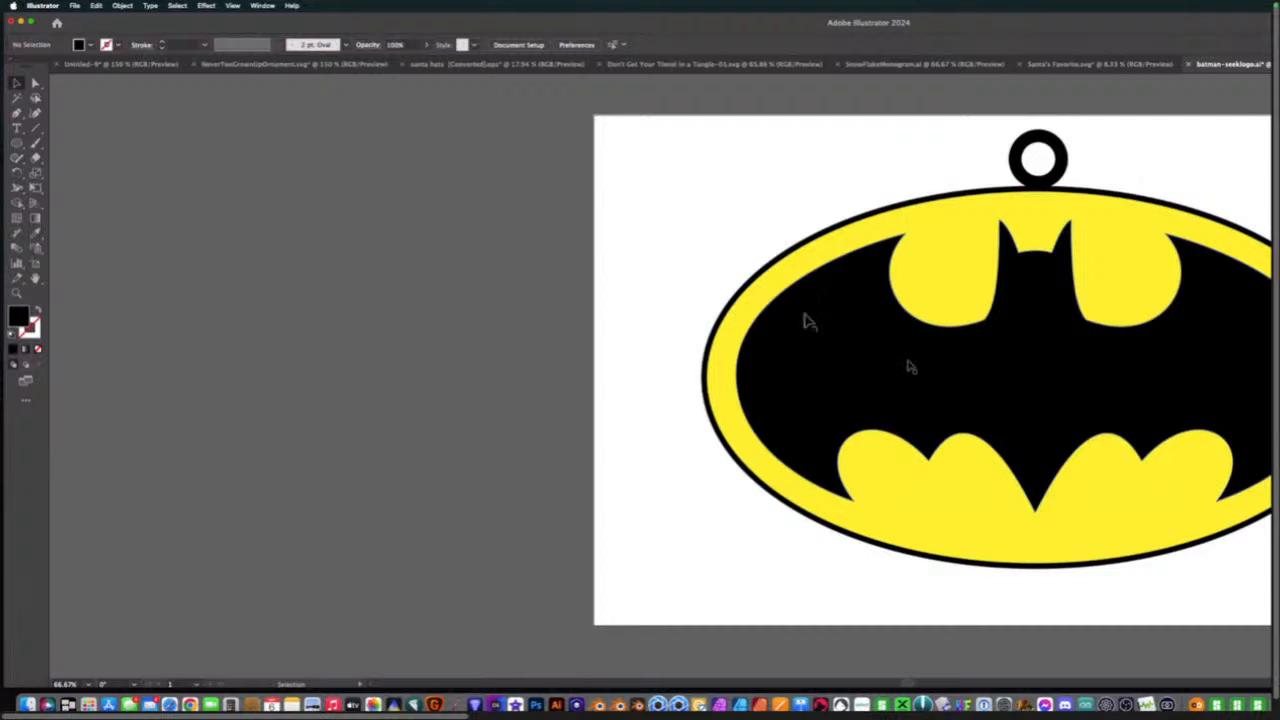
# Minimize the artwork window and switch to the SVG 2 STL page in Safari.
pyautogui.click(20, 22)
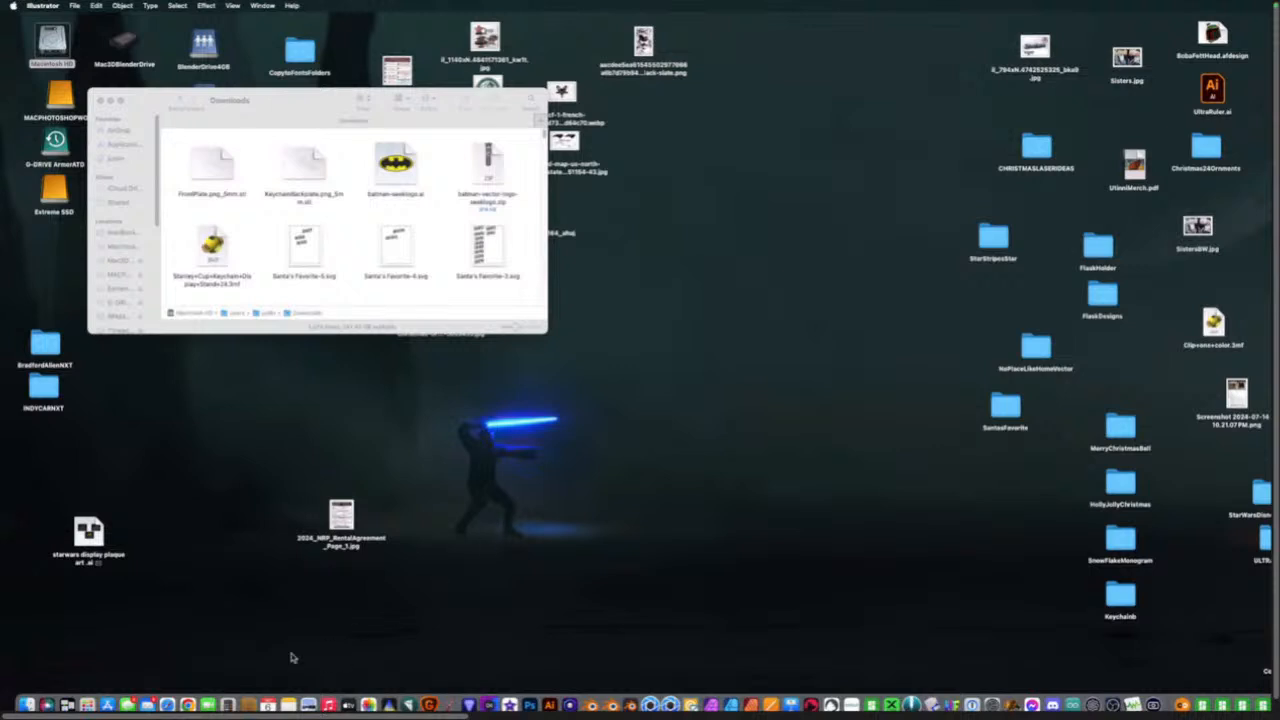
pyautogui.rightClick(165, 683)
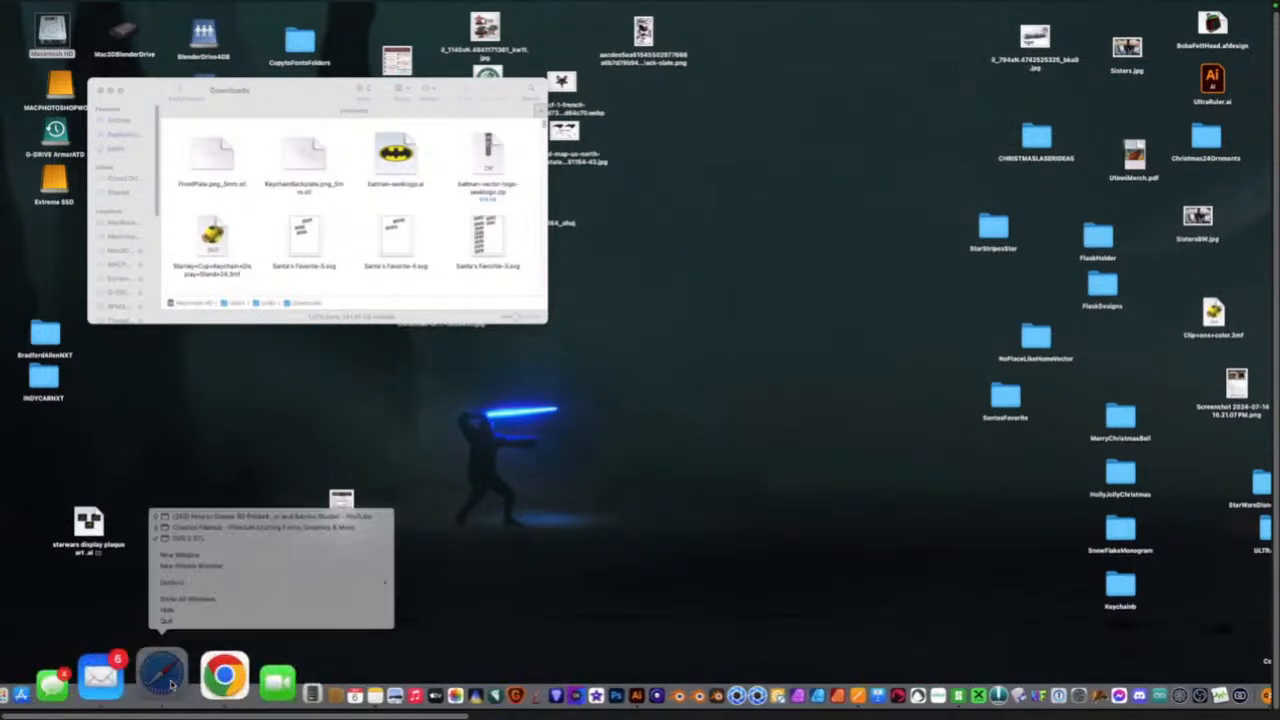
pyautogui.click(192, 553)
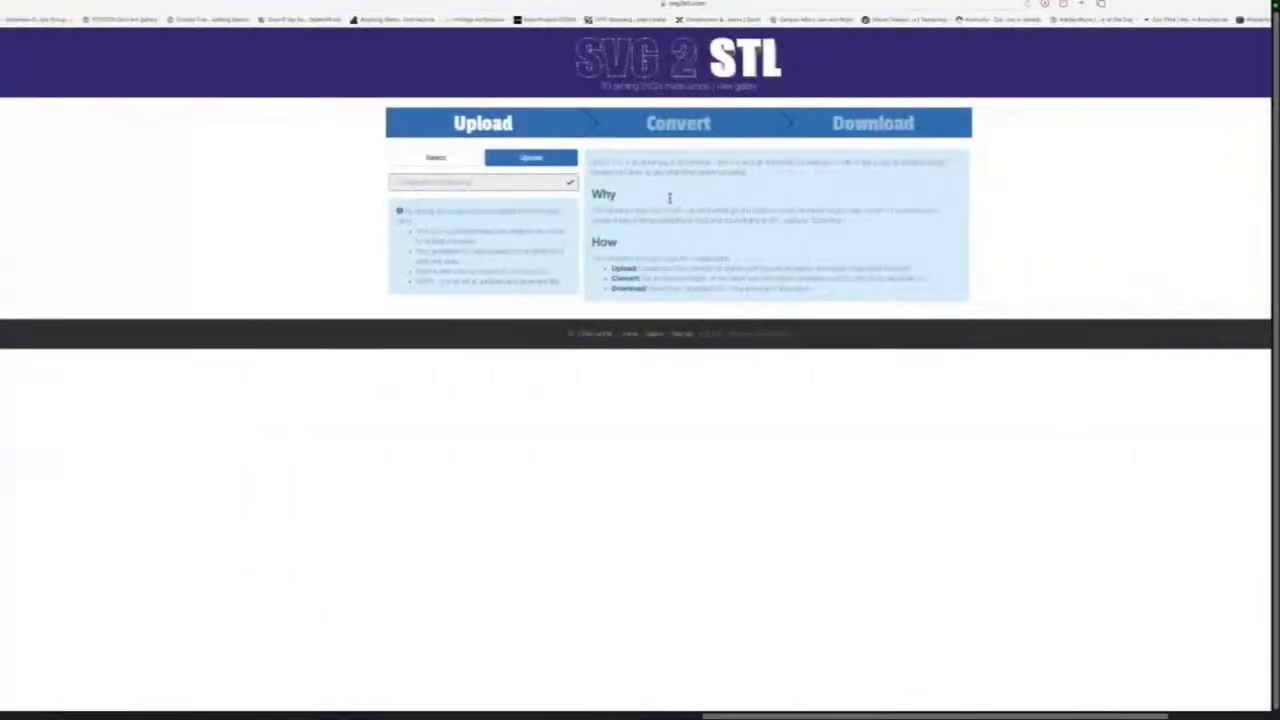
# Upload BatBlack.png from the keychain folder and convert it to an STL model with a height of 5 mm.
pyautogui.click(440, 158)
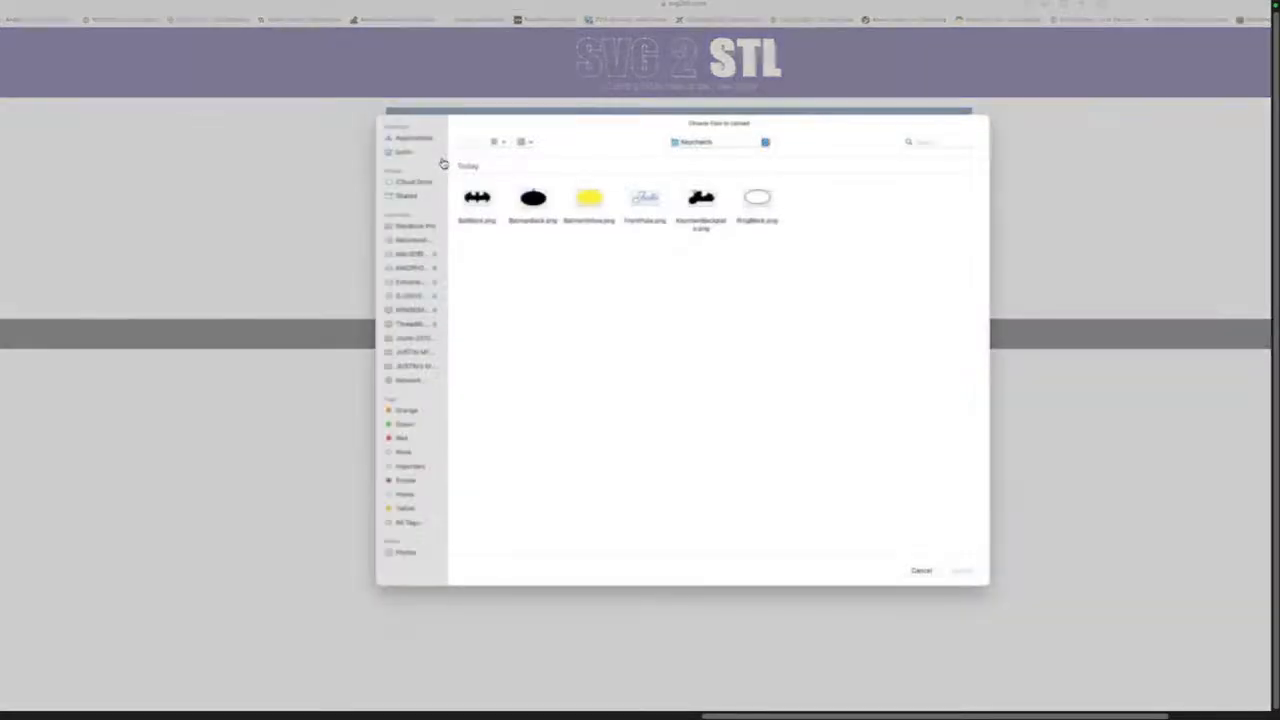
pyautogui.click(477, 198)
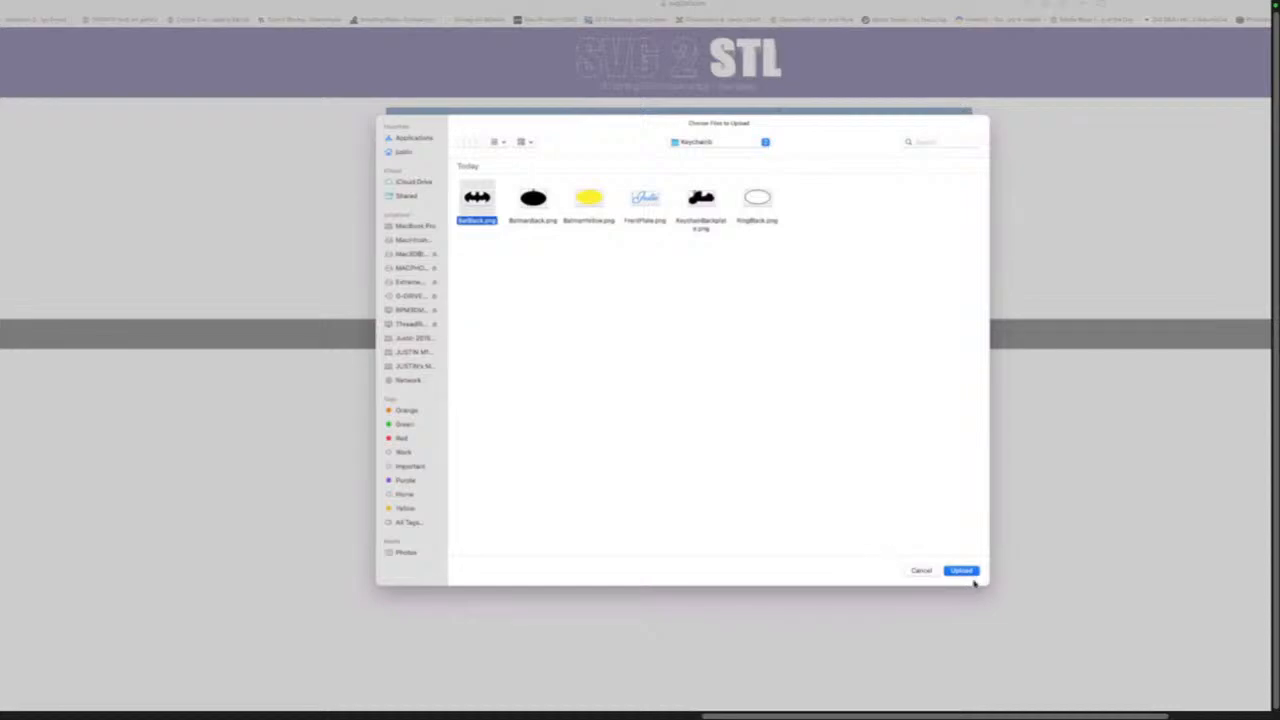
pyautogui.click(965, 571)
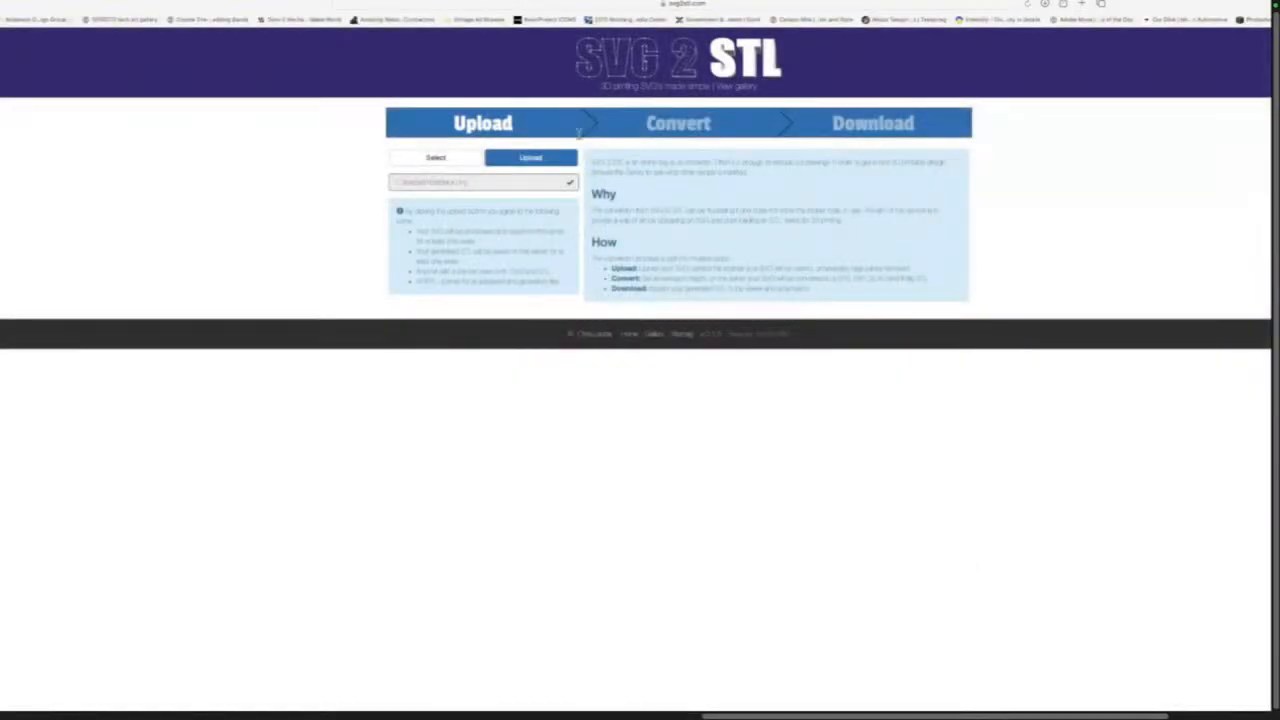
pyautogui.click(545, 159)
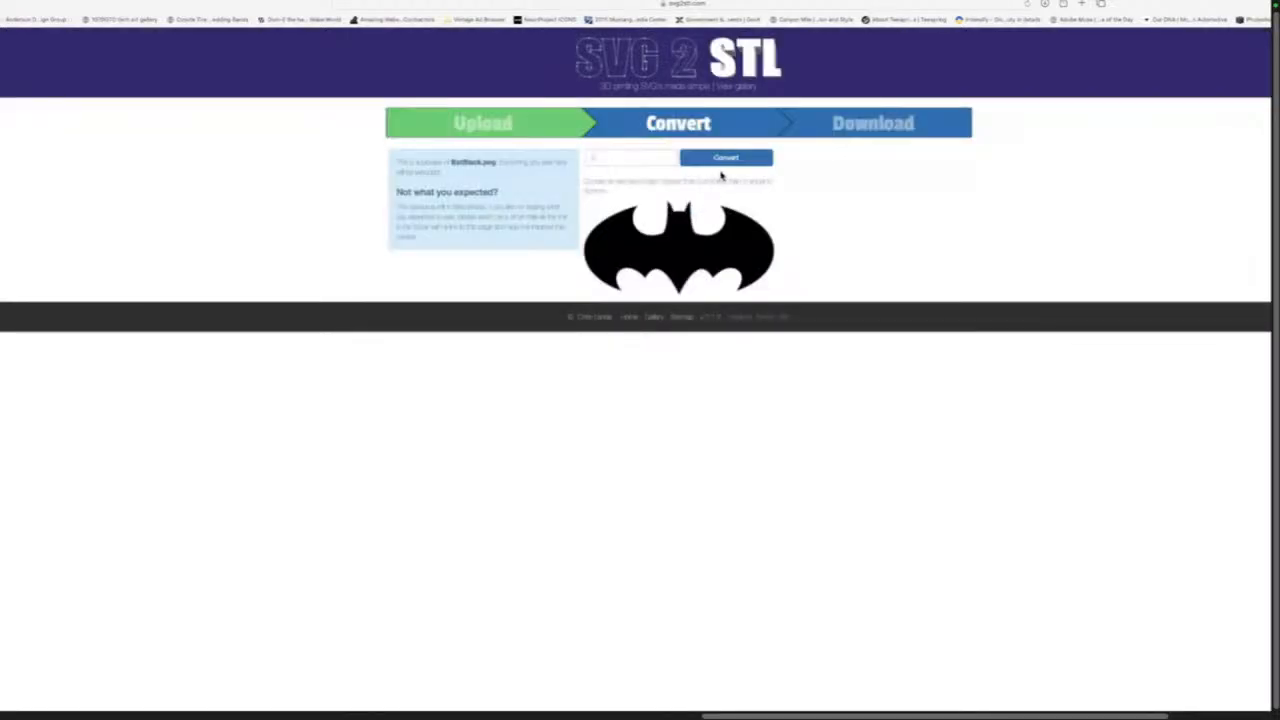
pyautogui.click(724, 160)
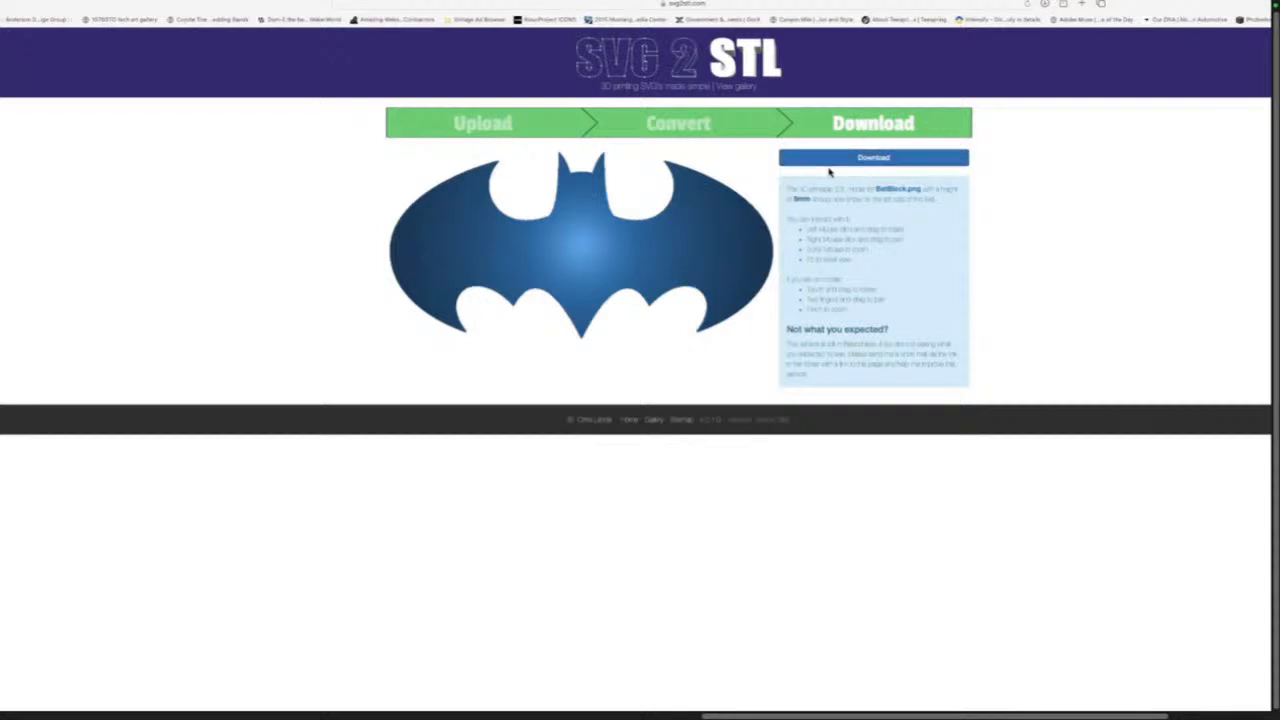
# Return to the upload page, upload BatmanBack.png from the keychain folder and convert it to an STL model 5 mm high.
pyautogui.click(714, 66)
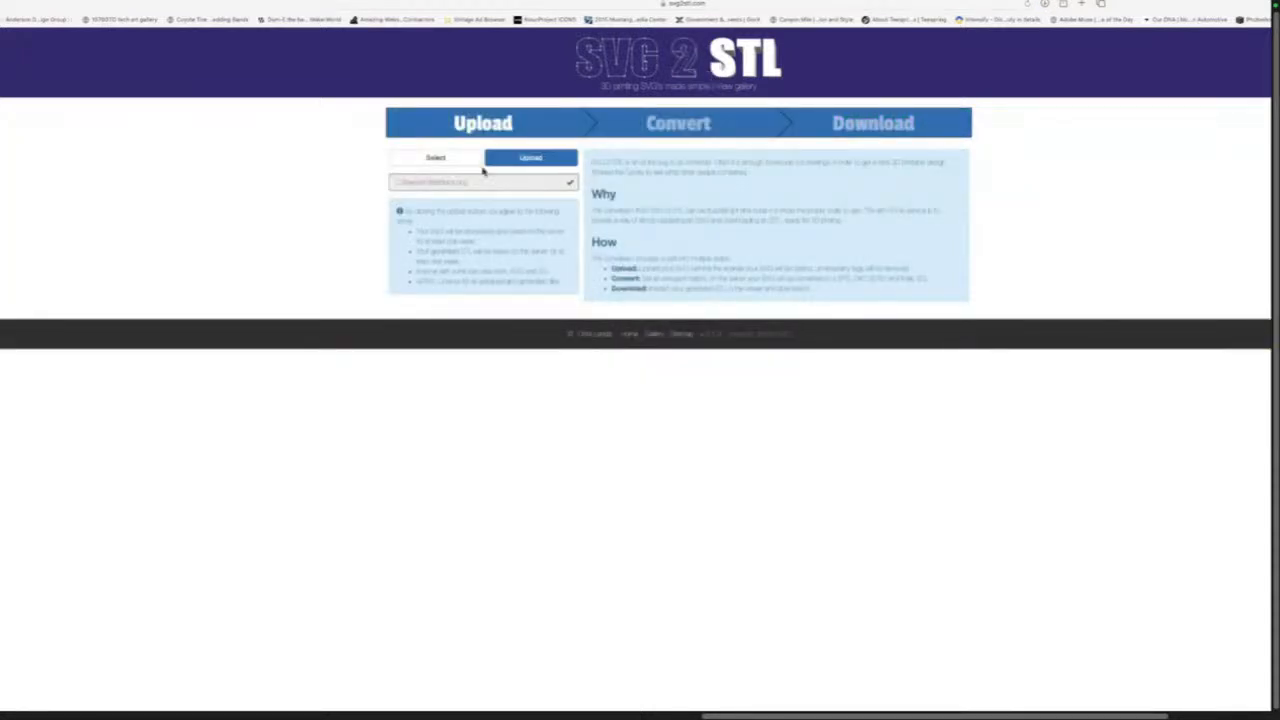
pyautogui.click(437, 160)
pyautogui.click(545, 207)
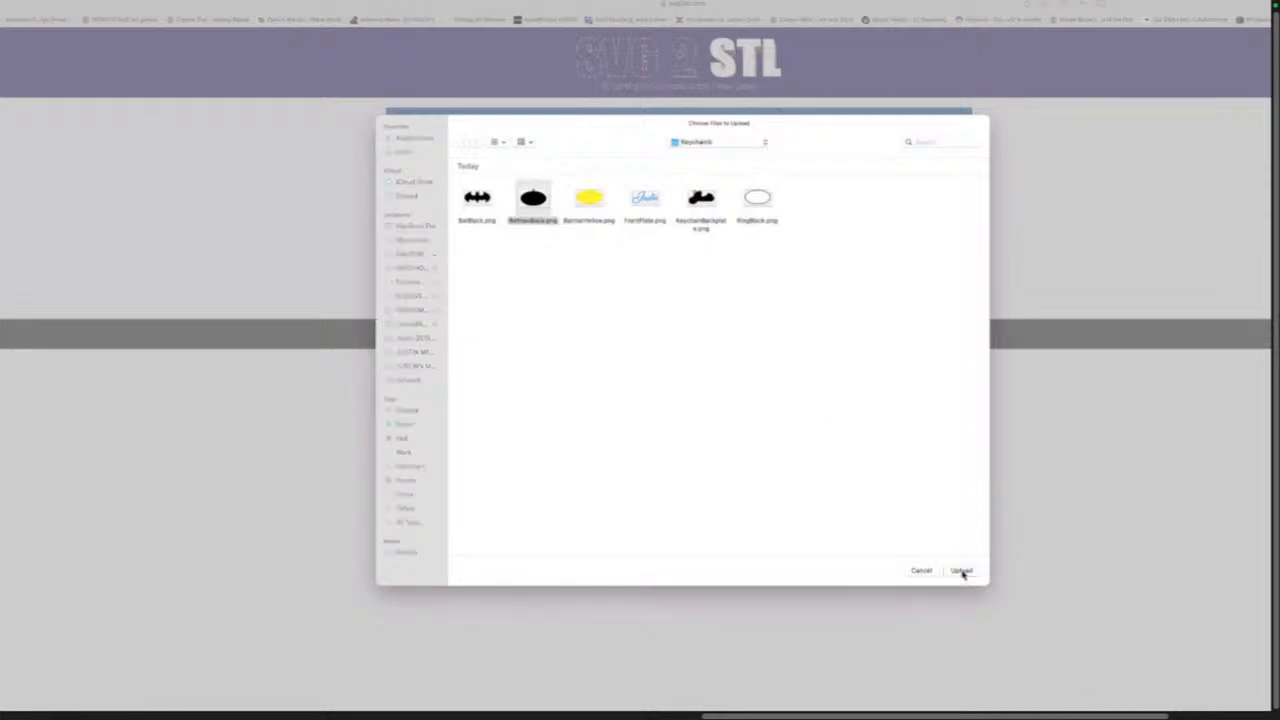
pyautogui.click(960, 572)
pyautogui.click(568, 160)
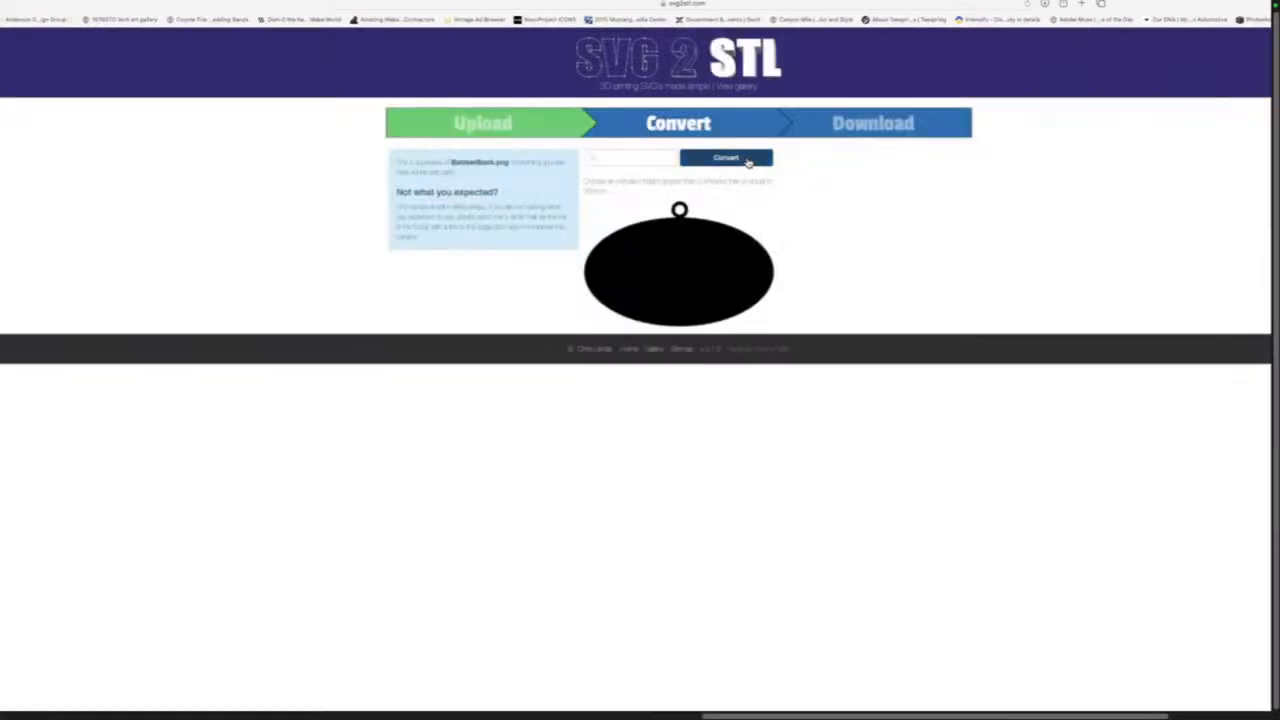
pyautogui.click(749, 160)
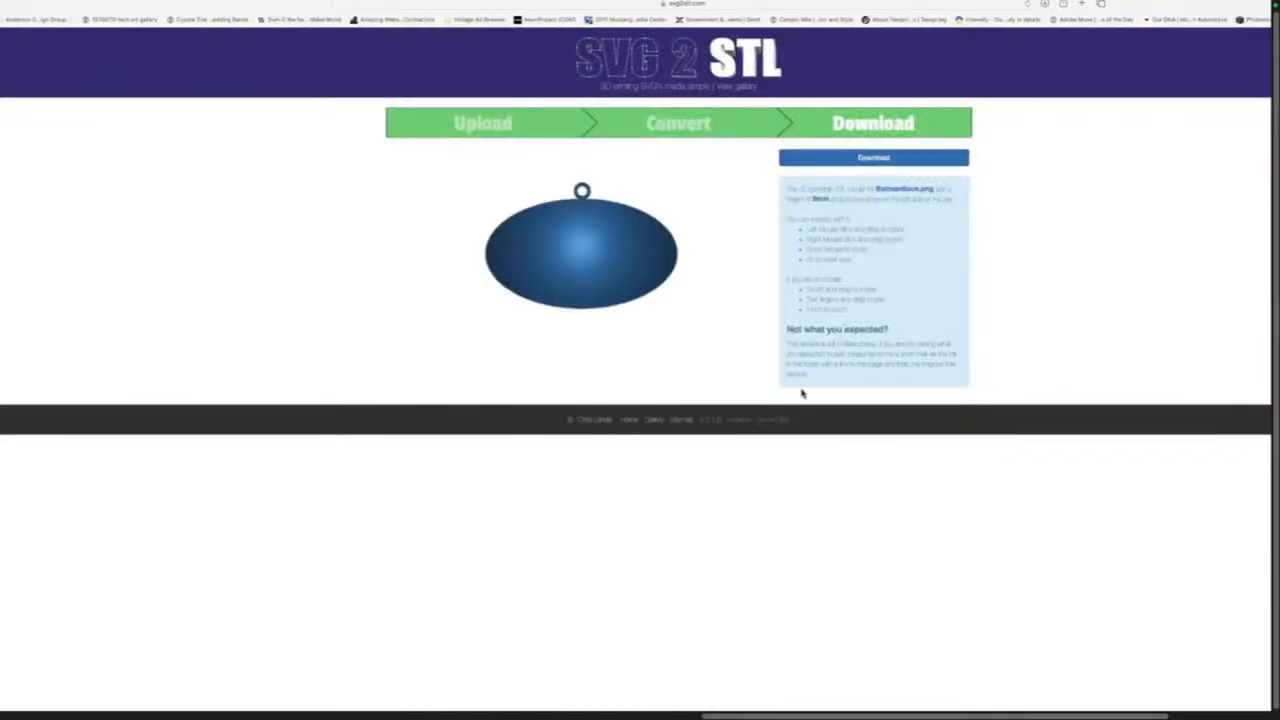
# Start another conversion with BatmanYellow.png from the keychain folder and convert it to a 5 mm high STL model.
pyautogui.click(614, 88)
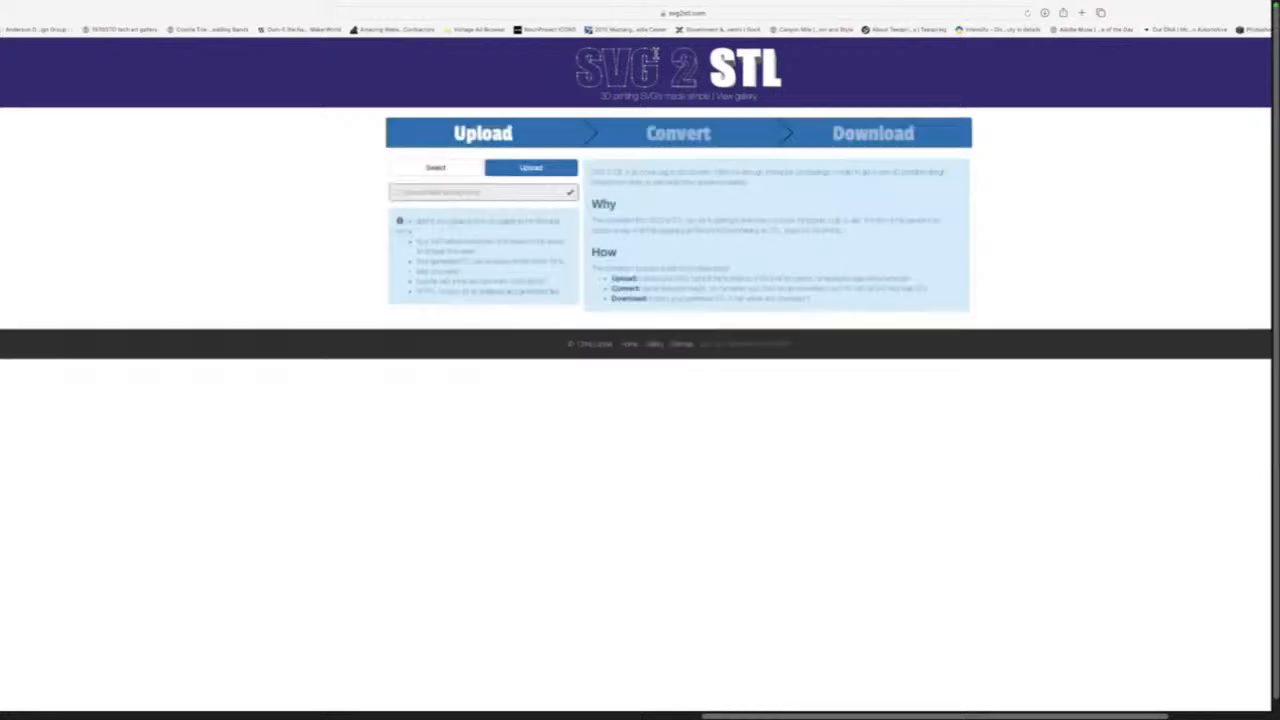
pyautogui.click(471, 168)
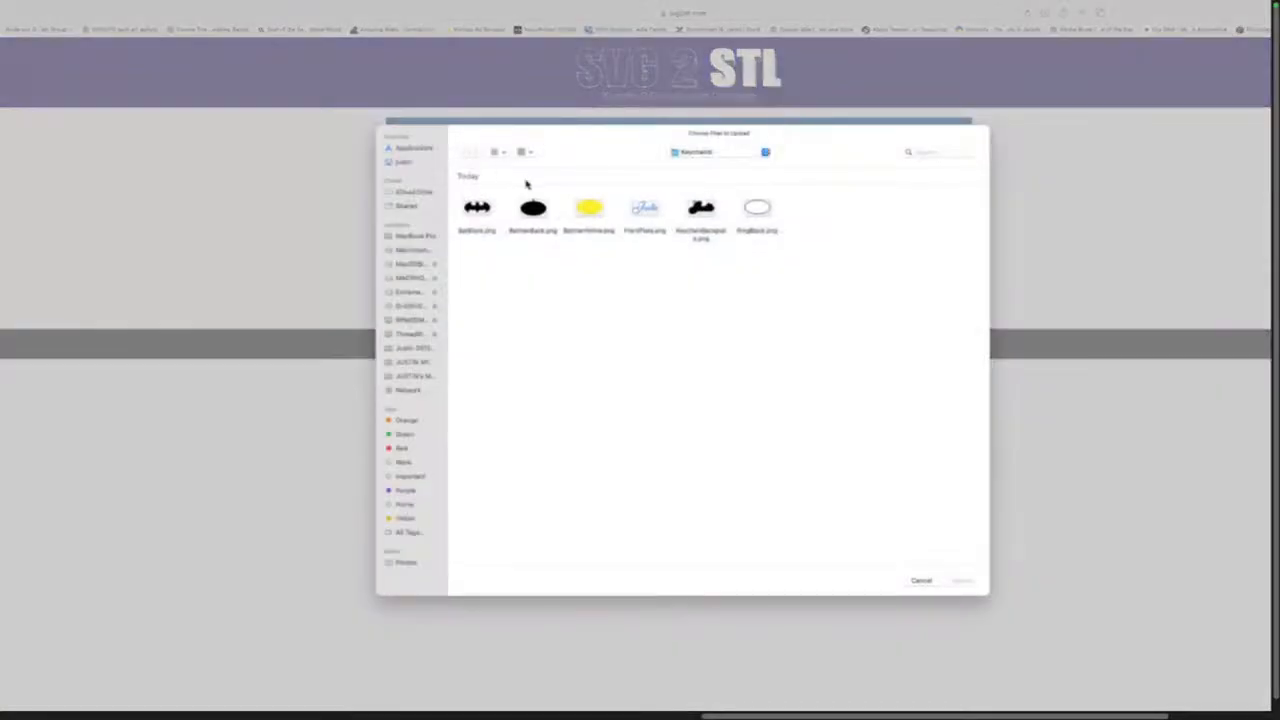
pyautogui.click(588, 208)
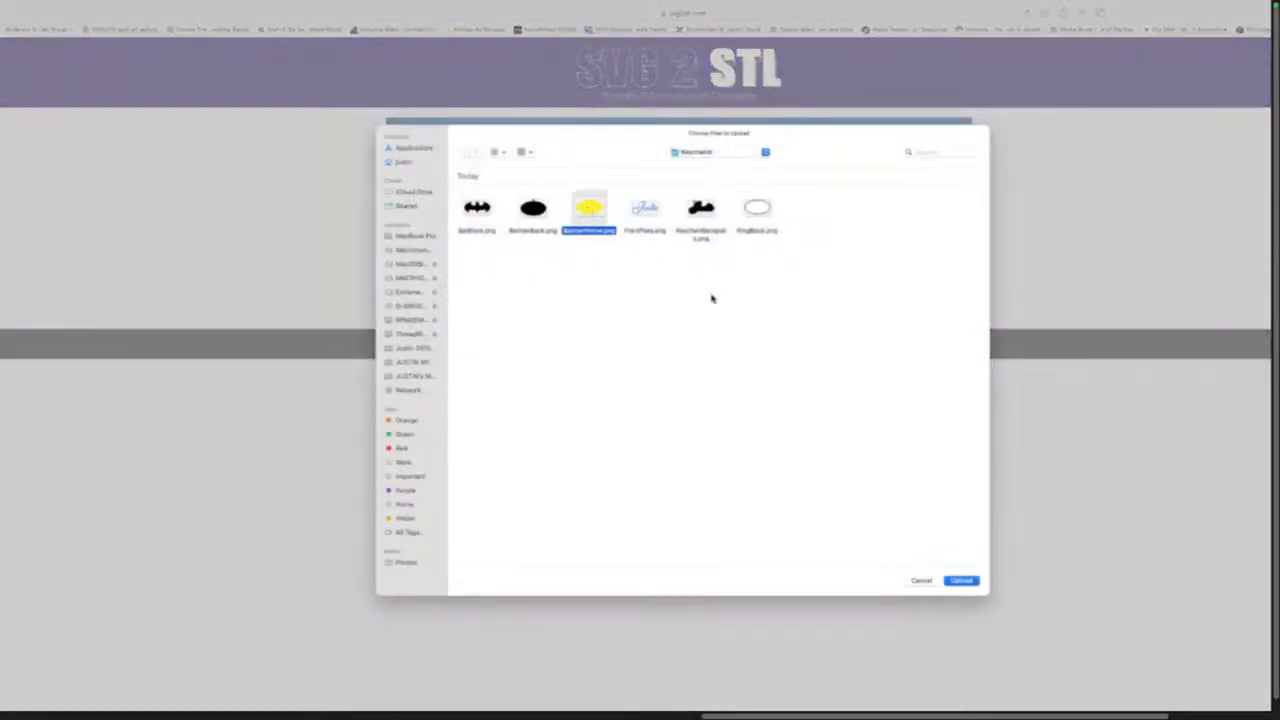
pyautogui.click(961, 581)
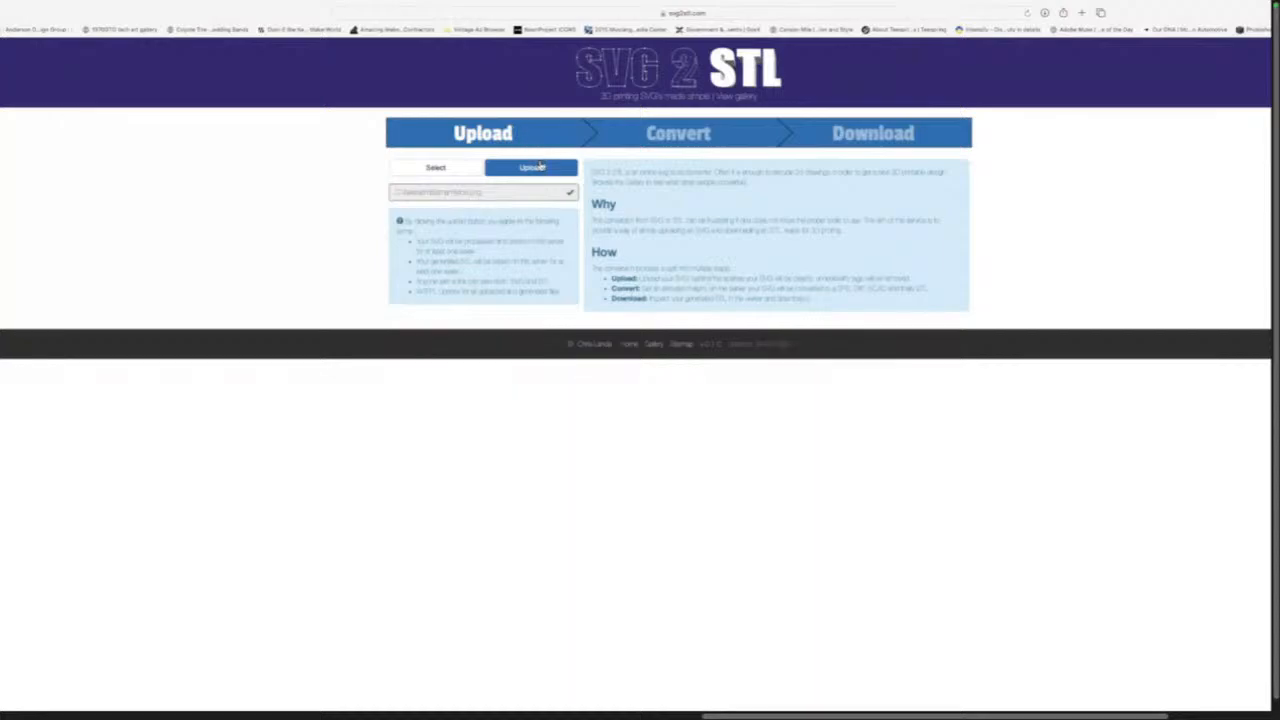
pyautogui.click(537, 167)
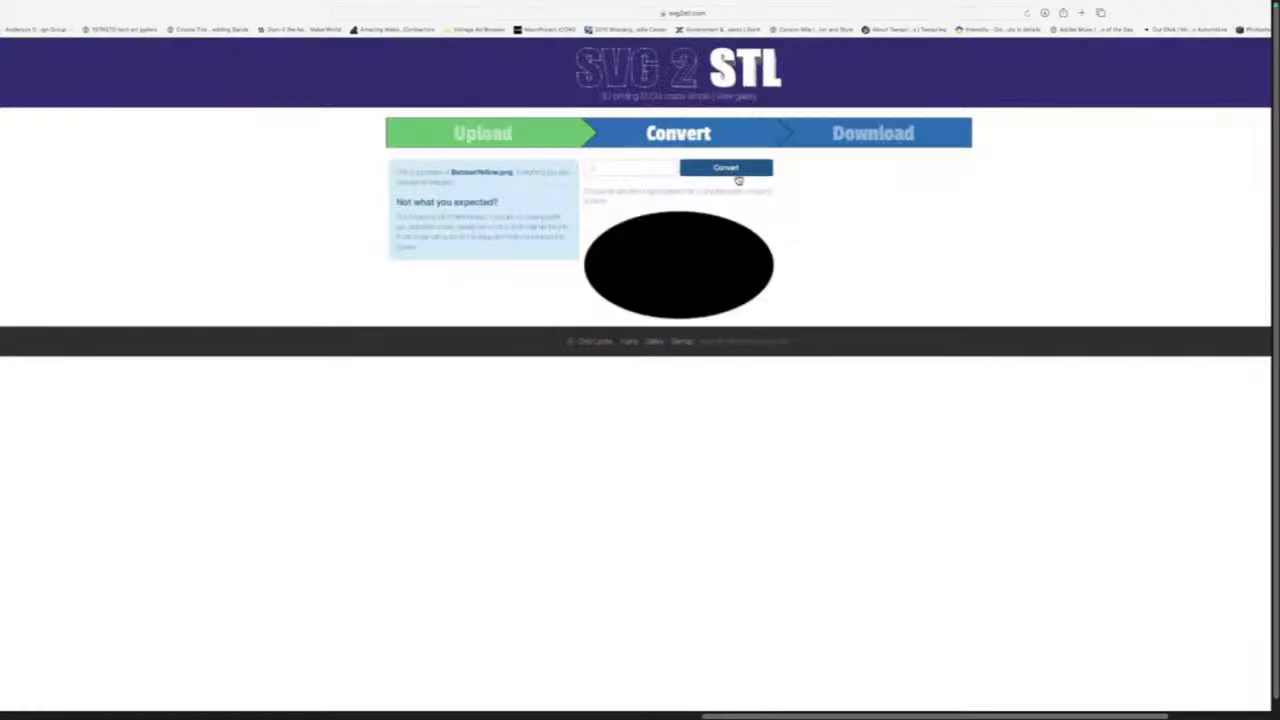
pyautogui.click(734, 174)
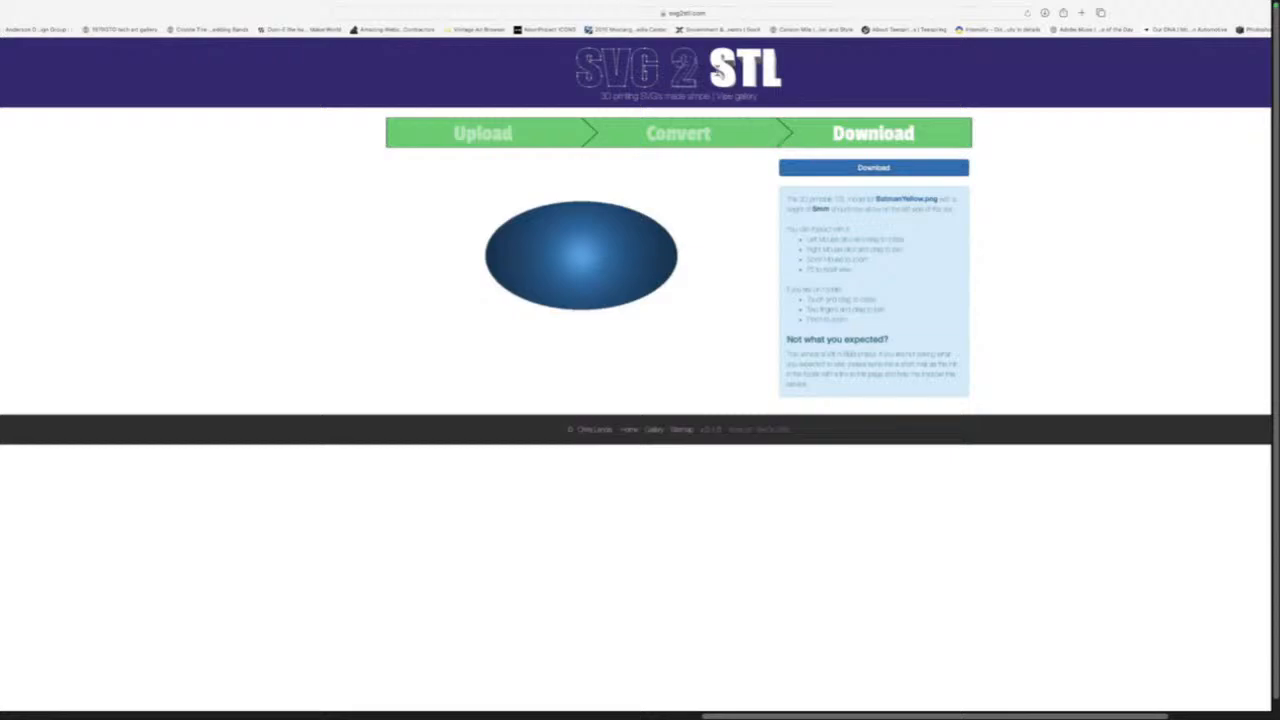
# Upload RingBlack.png from the keychain folder, convert it to a 5 mm high STL model and download the result.
pyautogui.click(717, 73)
pyautogui.click(465, 170)
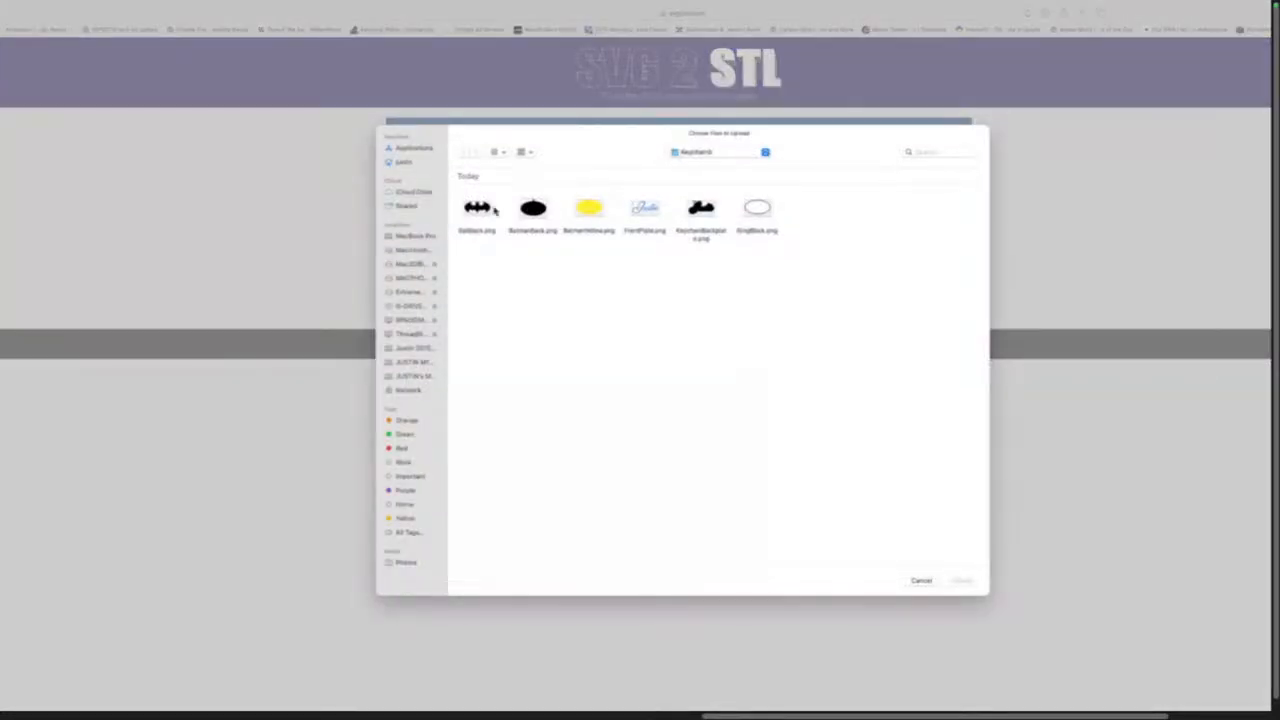
pyautogui.click(757, 207)
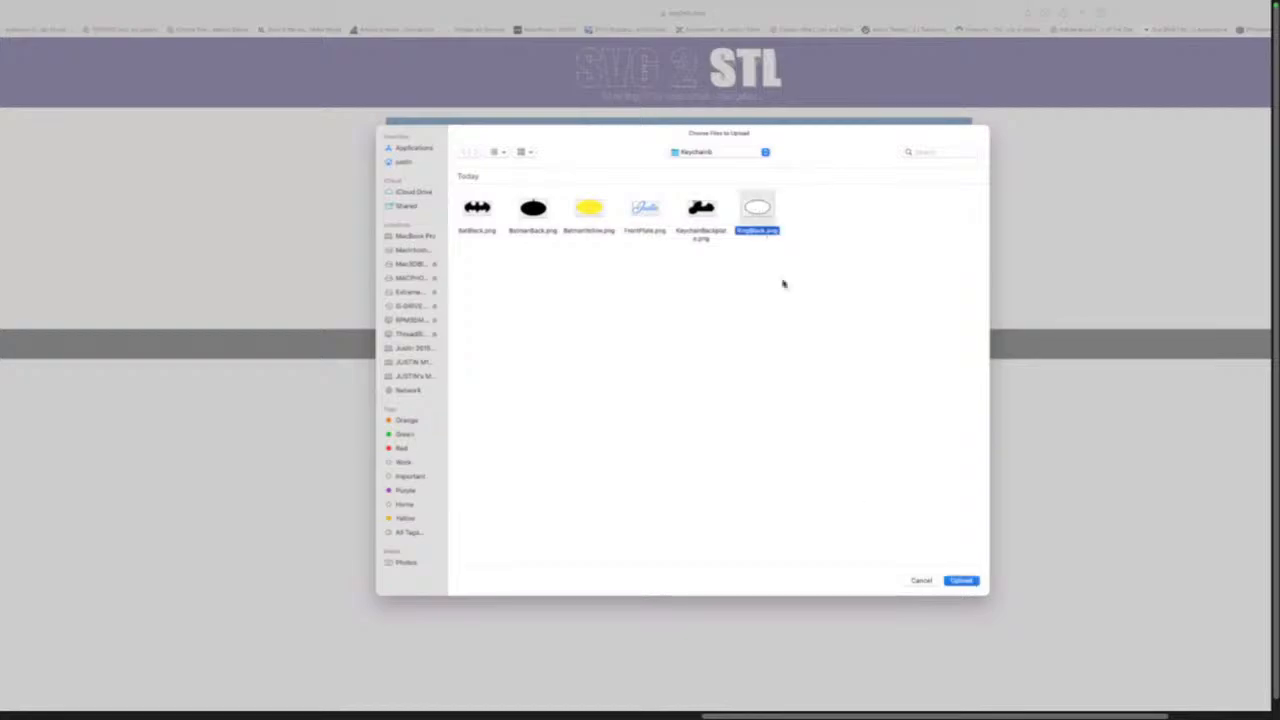
pyautogui.click(970, 582)
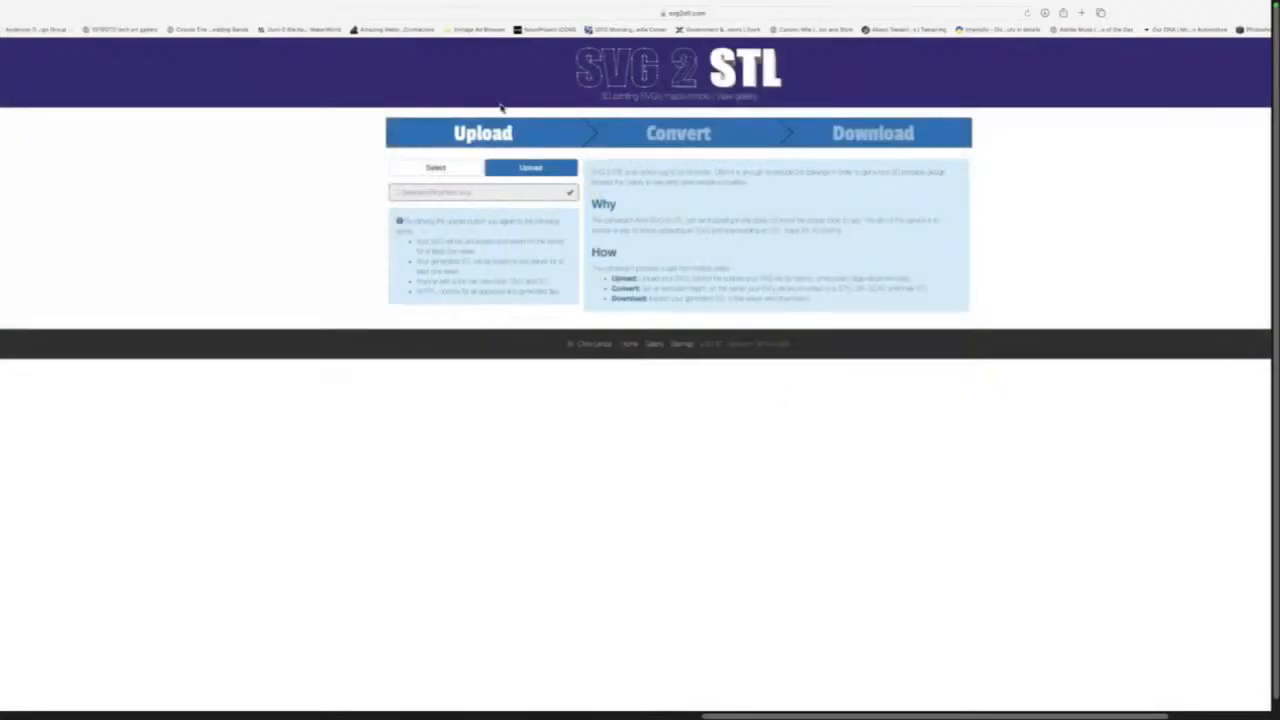
pyautogui.click(533, 166)
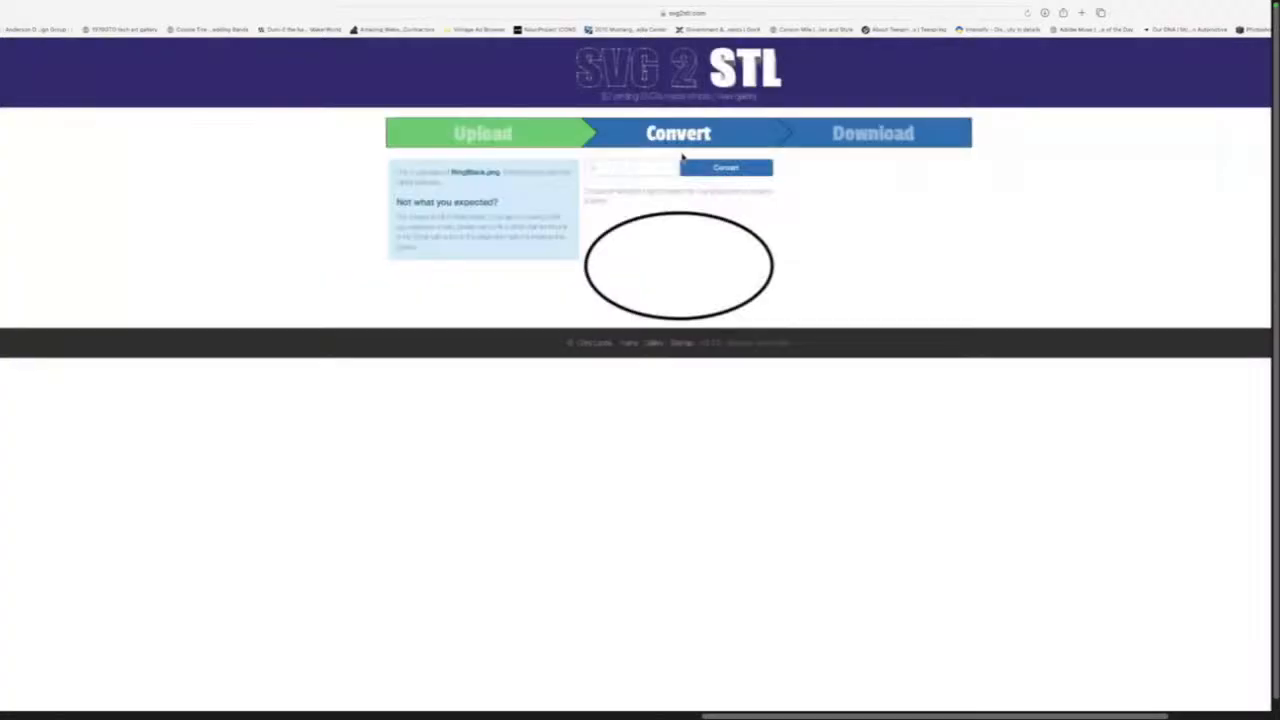
pyautogui.click(725, 168)
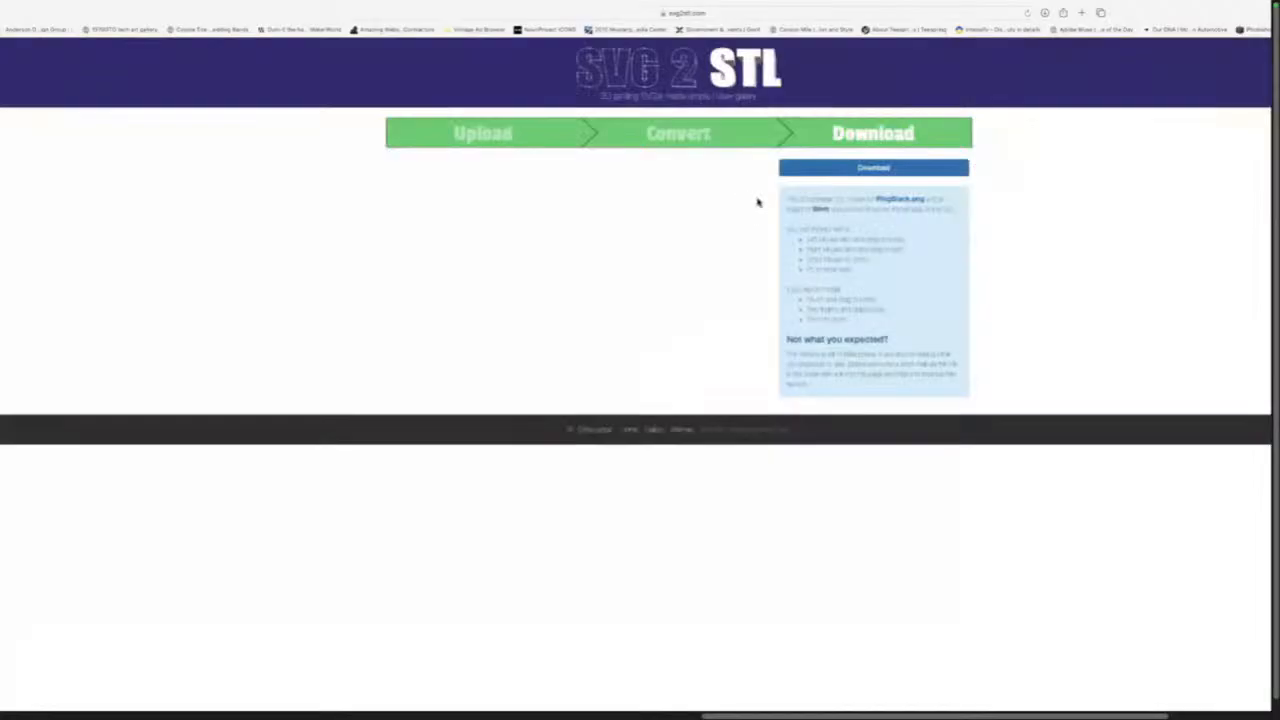
pyautogui.click(821, 172)
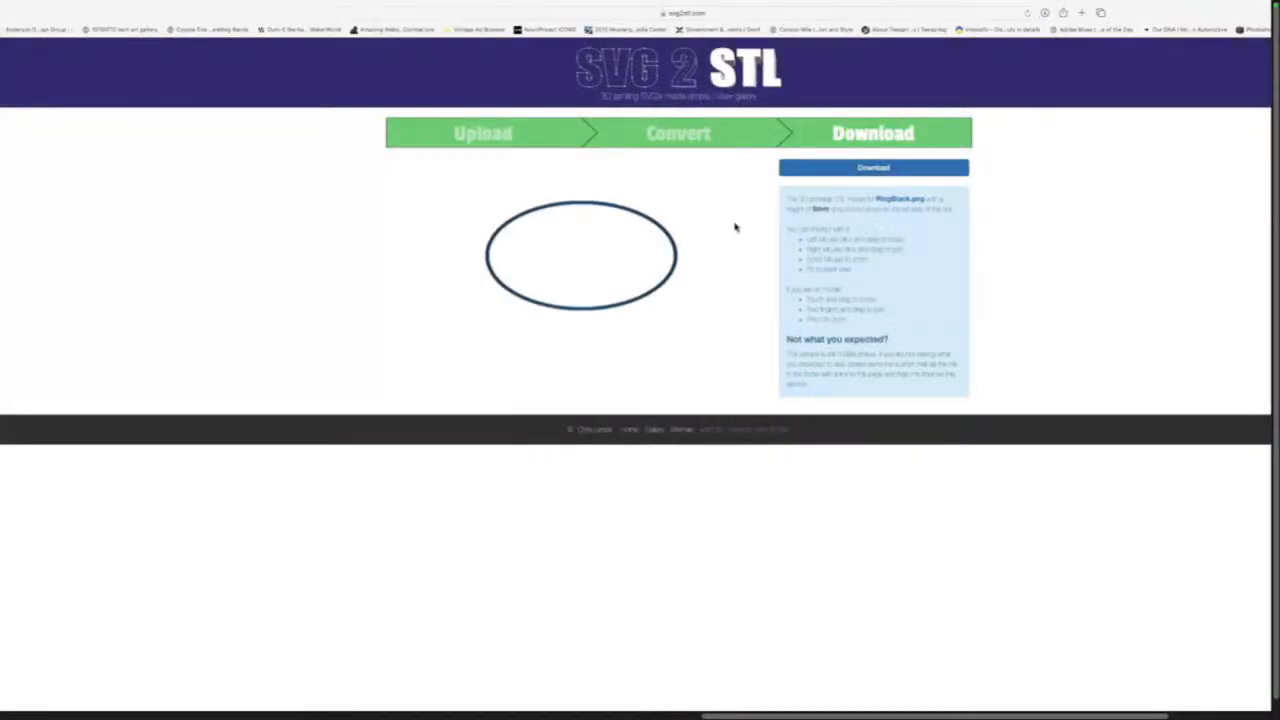
# Take the remote desktop out of full-screen view and close the SVG 2 STL browser window.
pyautogui.hscroll(-5, 49, 15)
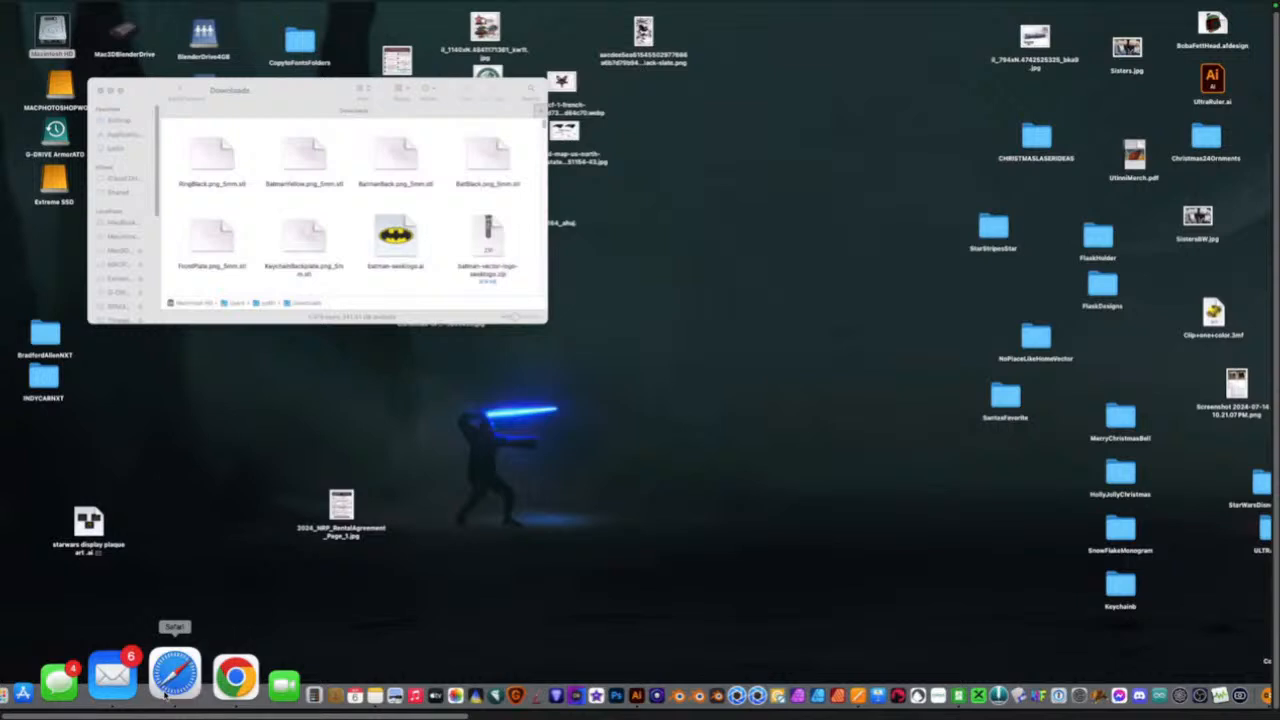
pyautogui.rightClick(165, 695)
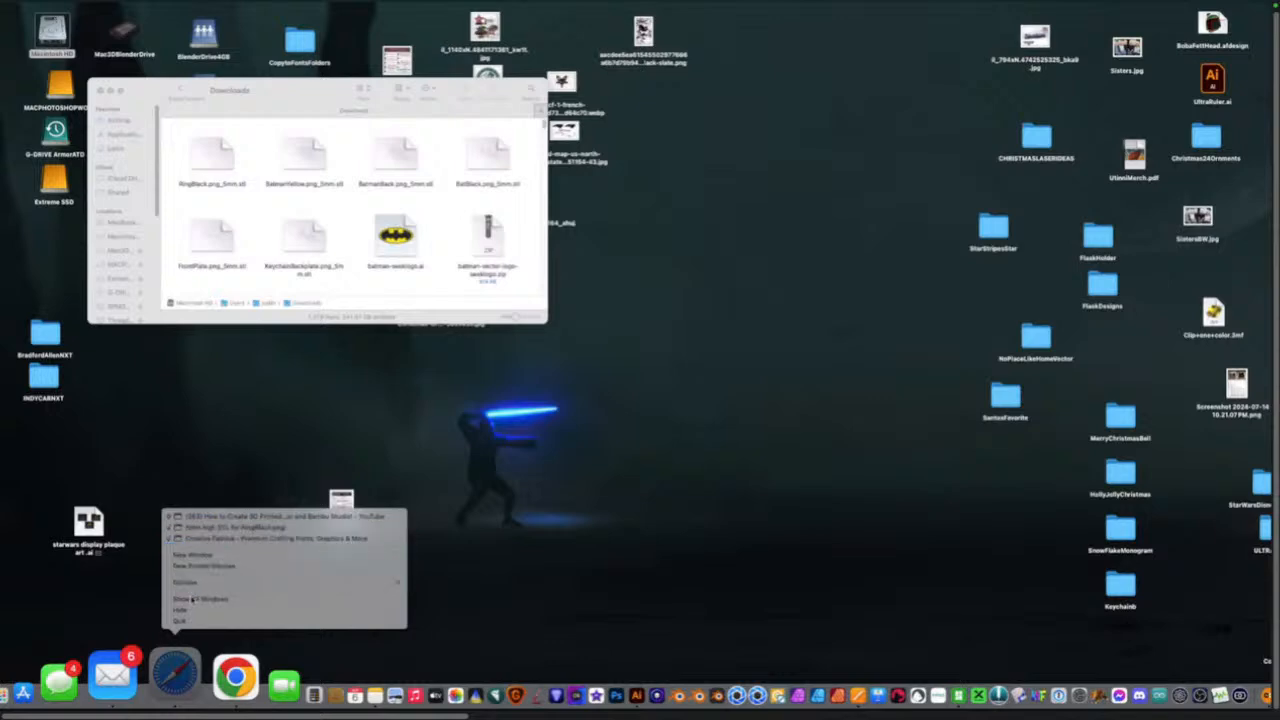
pyautogui.click(138, 585)
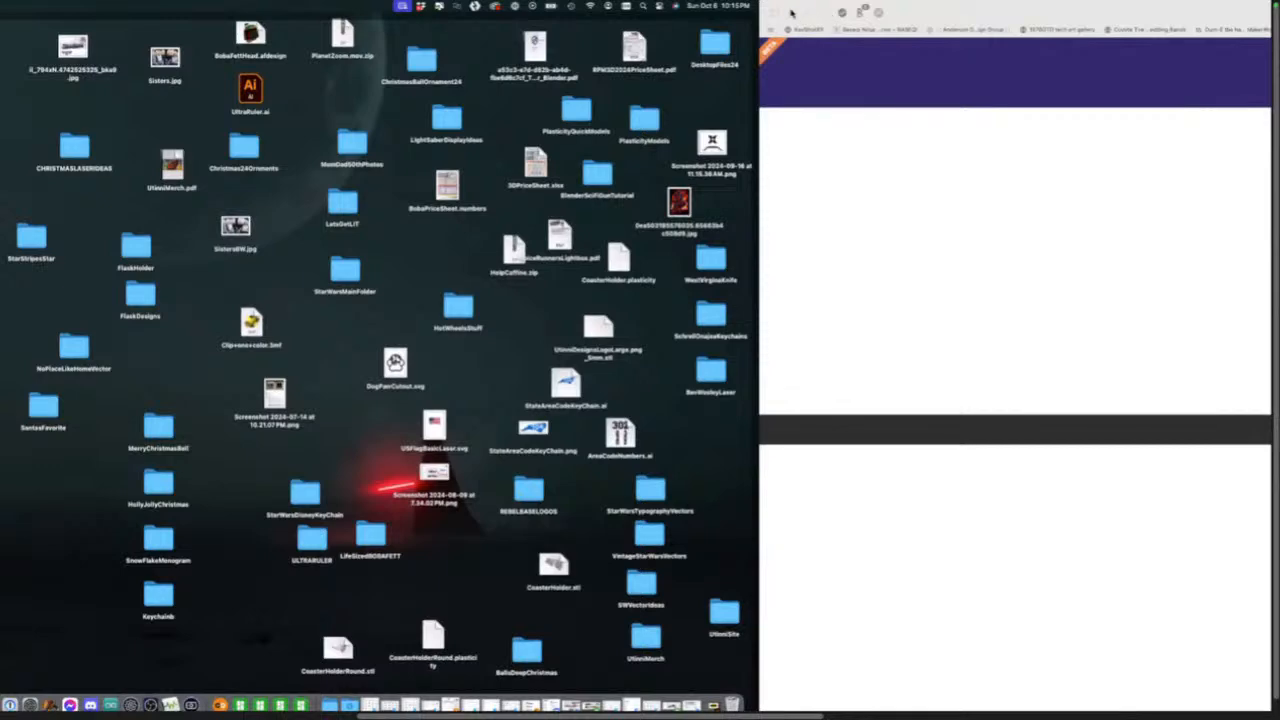
pyautogui.click(802, 171)
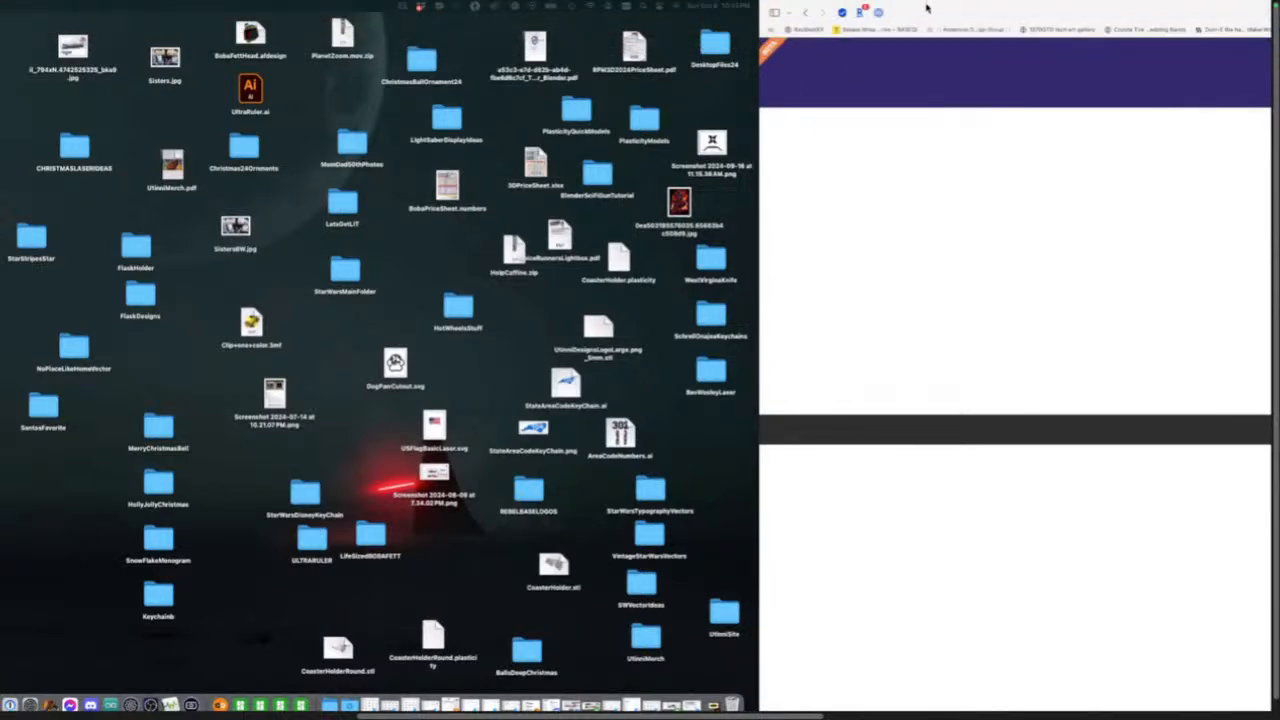
pyautogui.moveTo(927, 4)
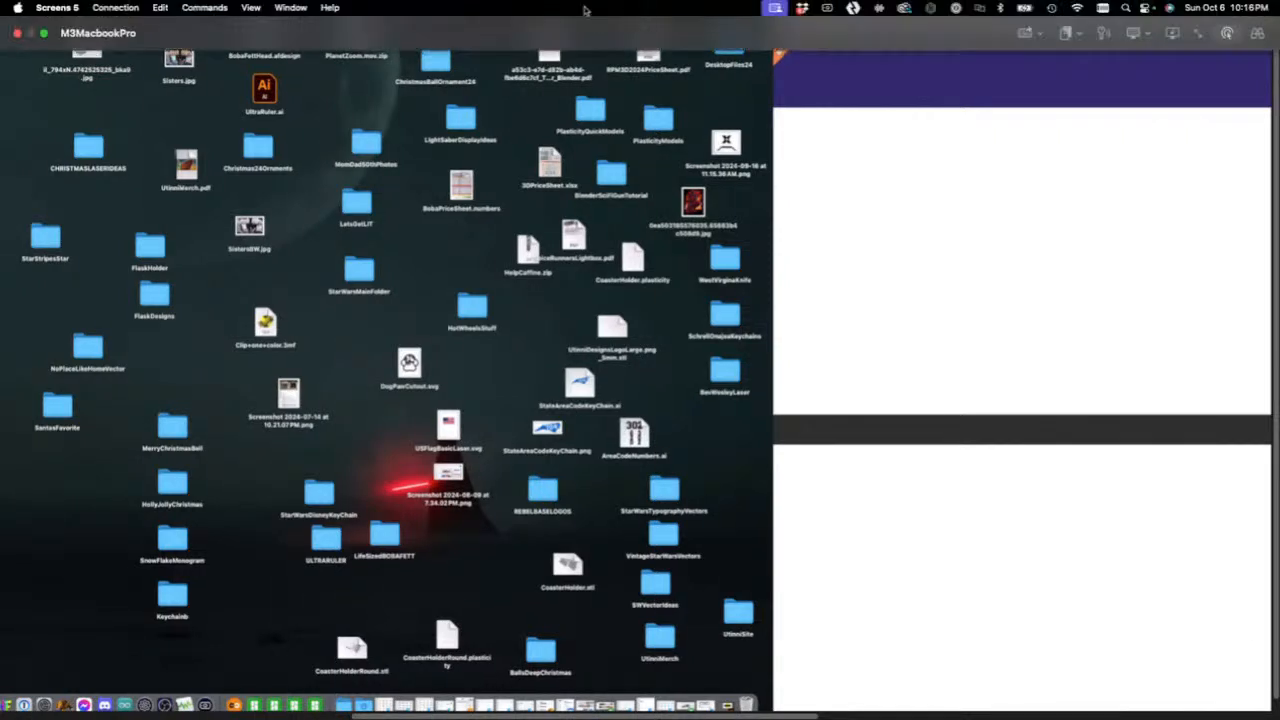
pyautogui.click(44, 34)
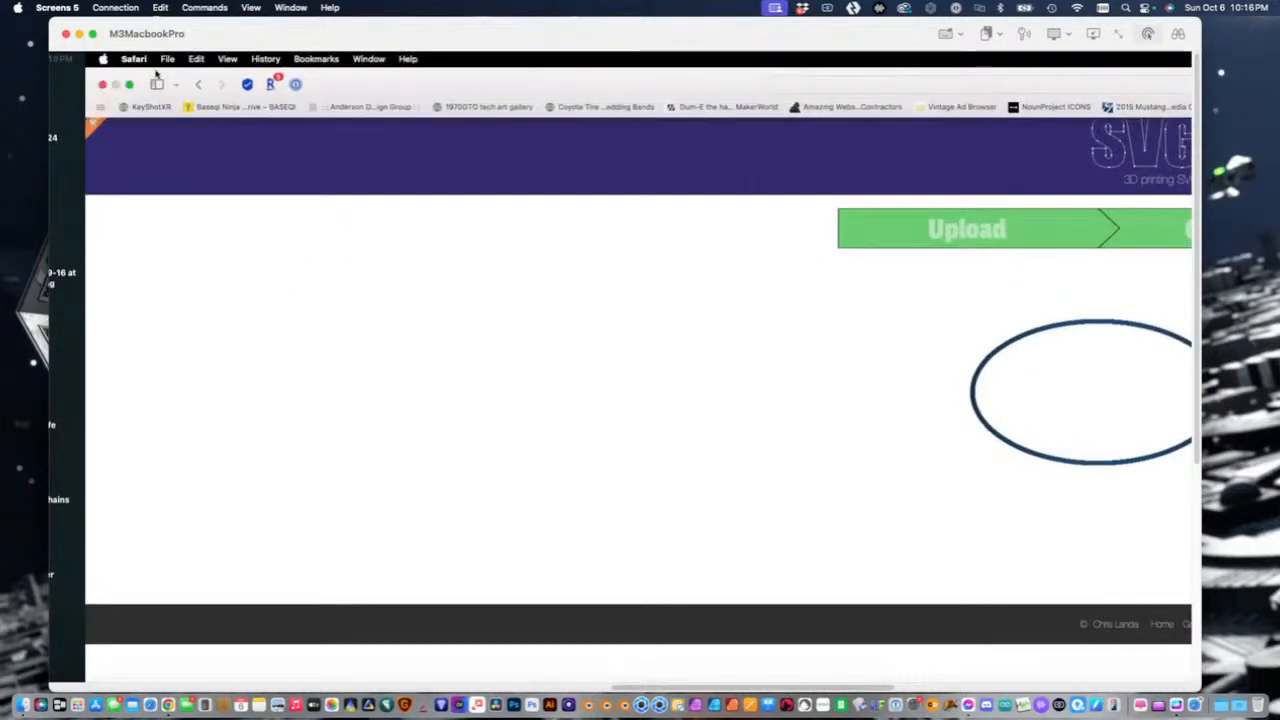
pyautogui.click(103, 86)
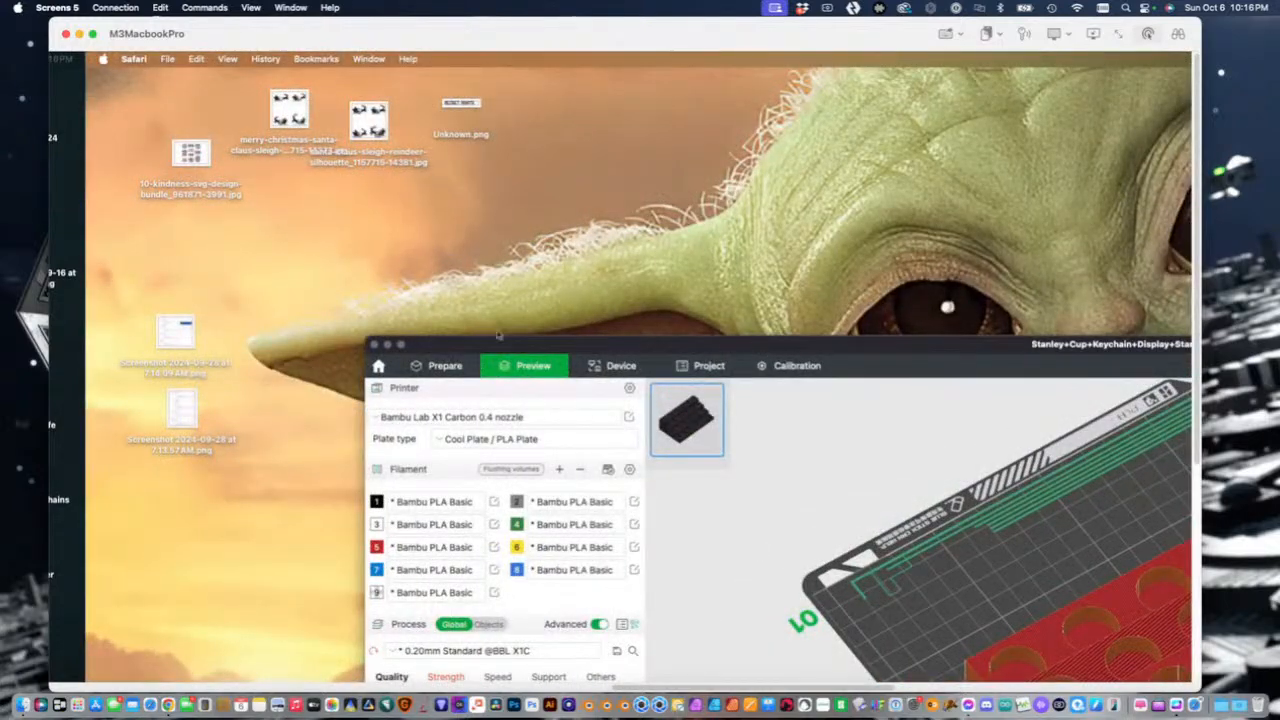
# Minimize the Stanley cup keychain and BALOONDOGJJ projects and bring up the FrontPlate keychain project in Bambu Studio.
pyautogui.click(387, 345)
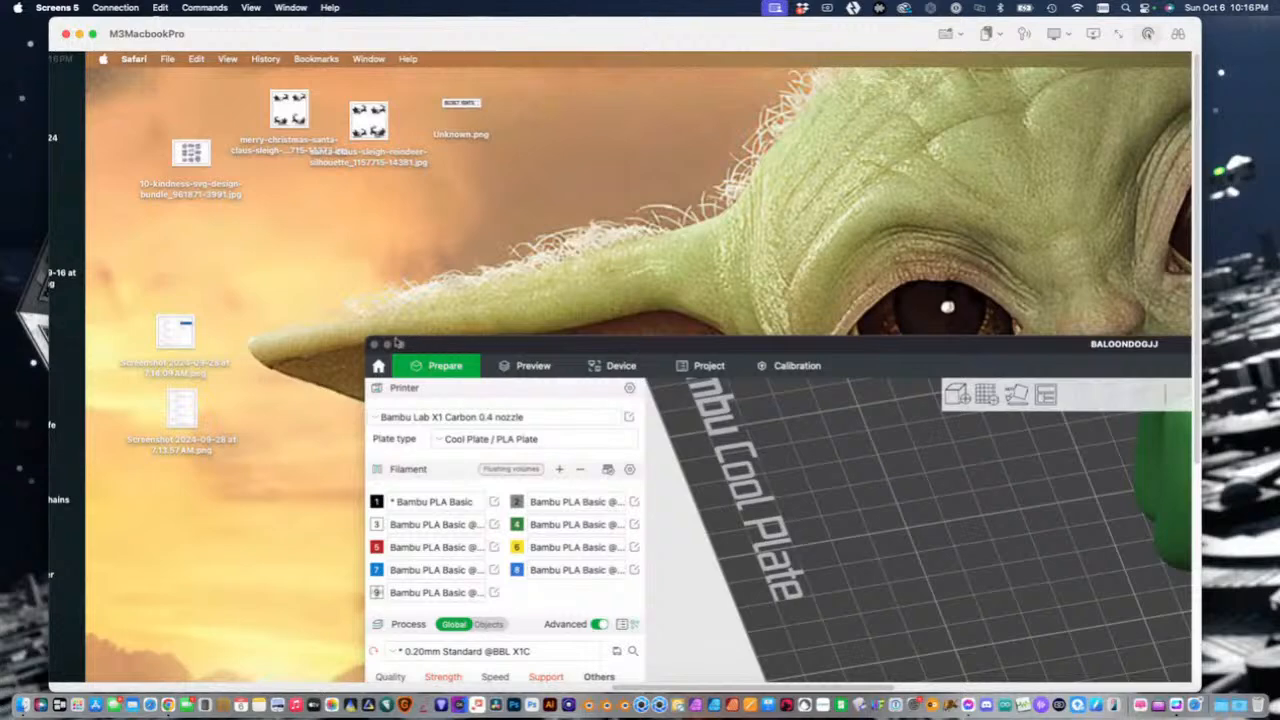
pyautogui.click(387, 344)
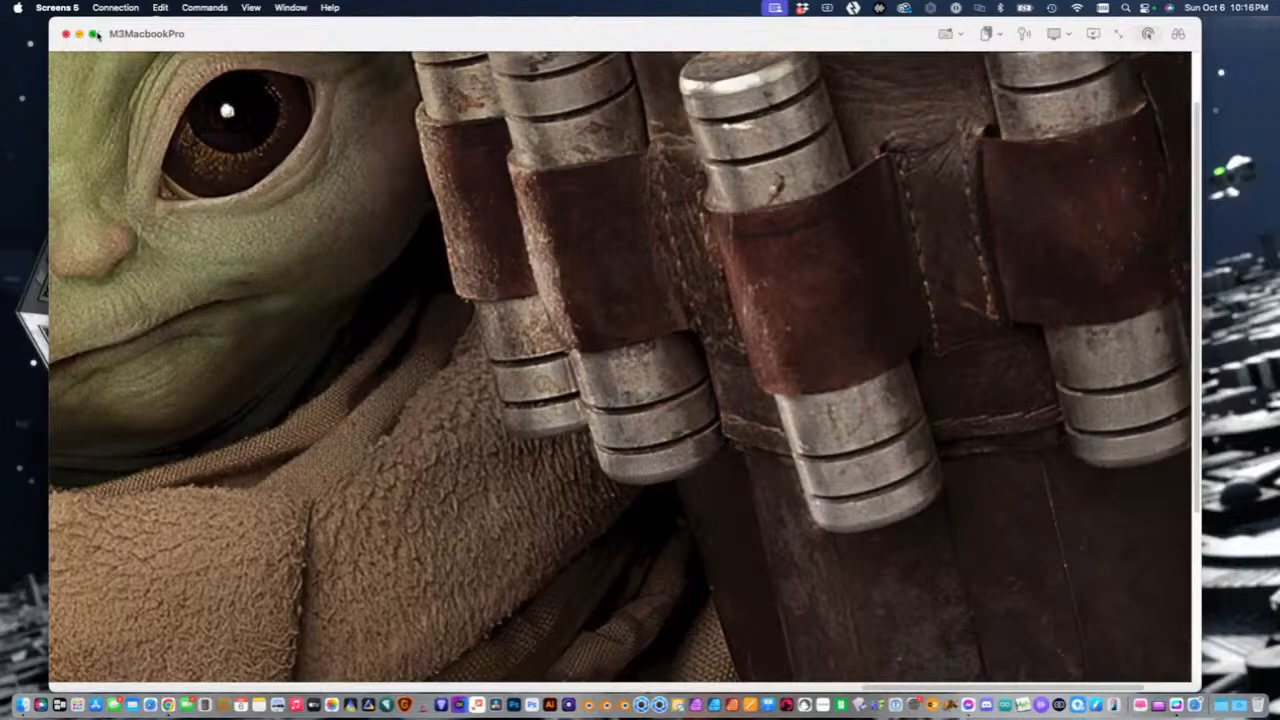
pyautogui.click(94, 34)
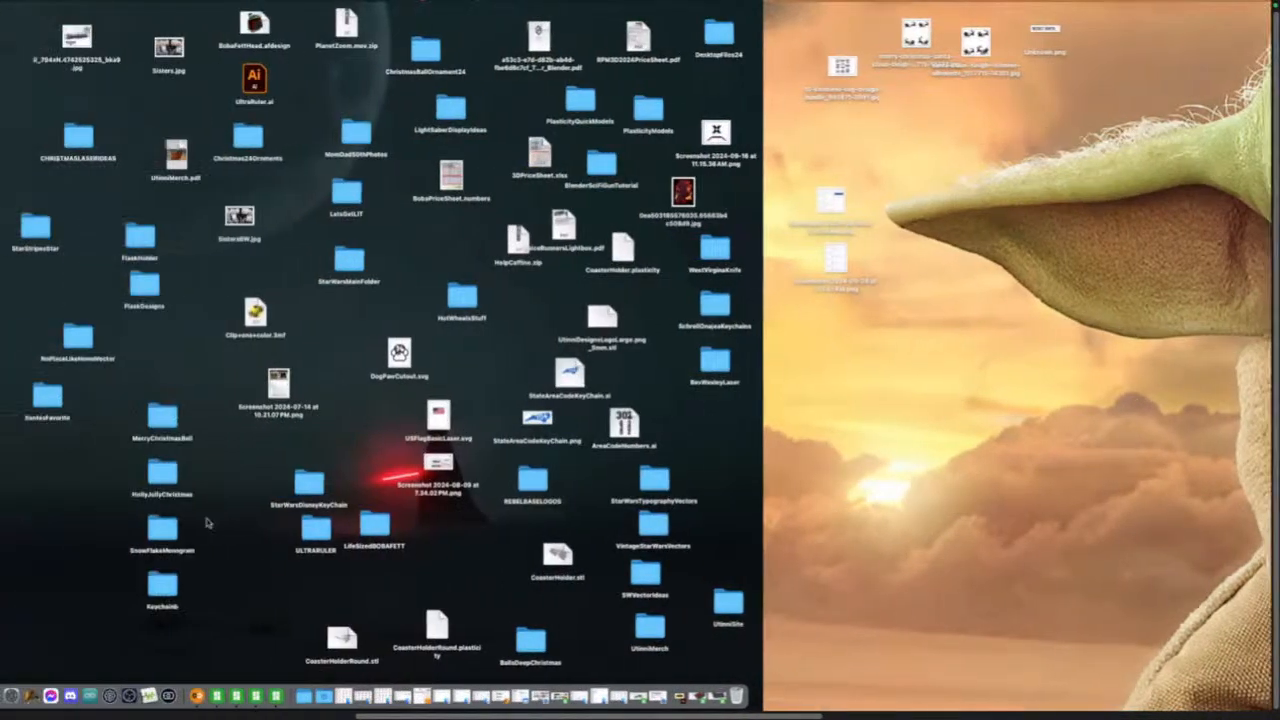
pyautogui.click(276, 682)
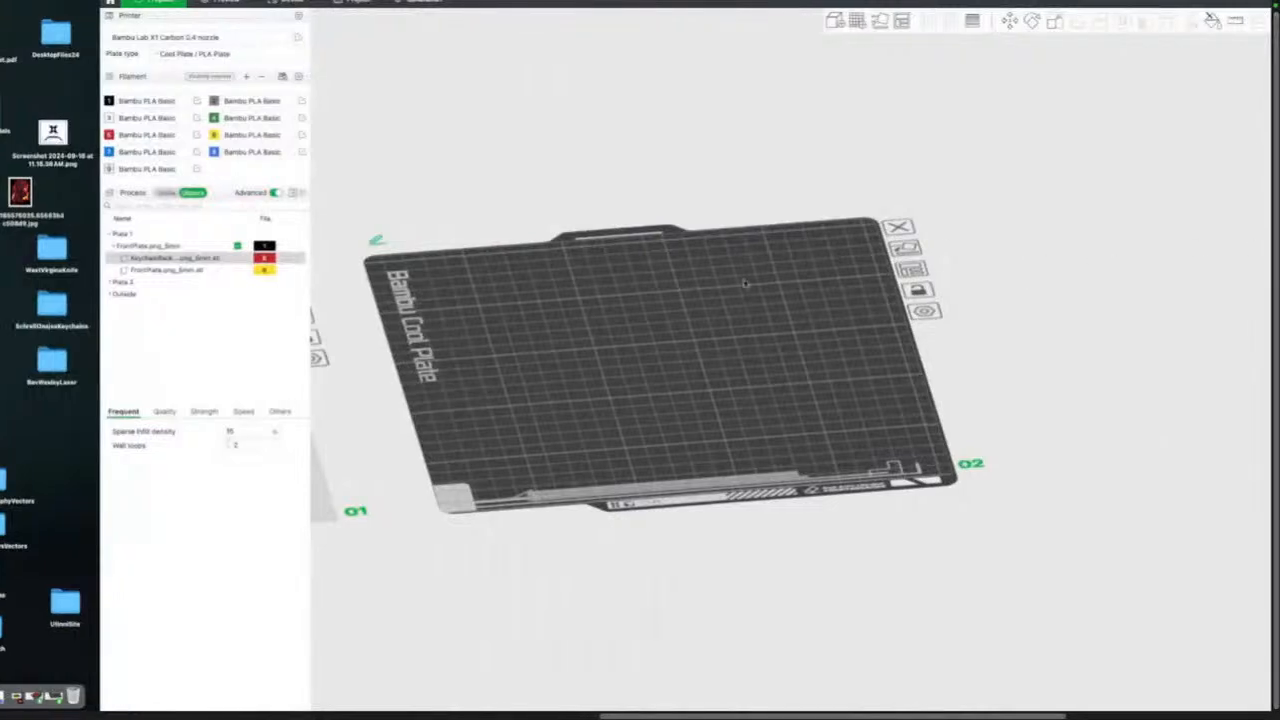
# Select the empty second build plate in the FrontPlate keychain project.
pyautogui.click(720, 349)
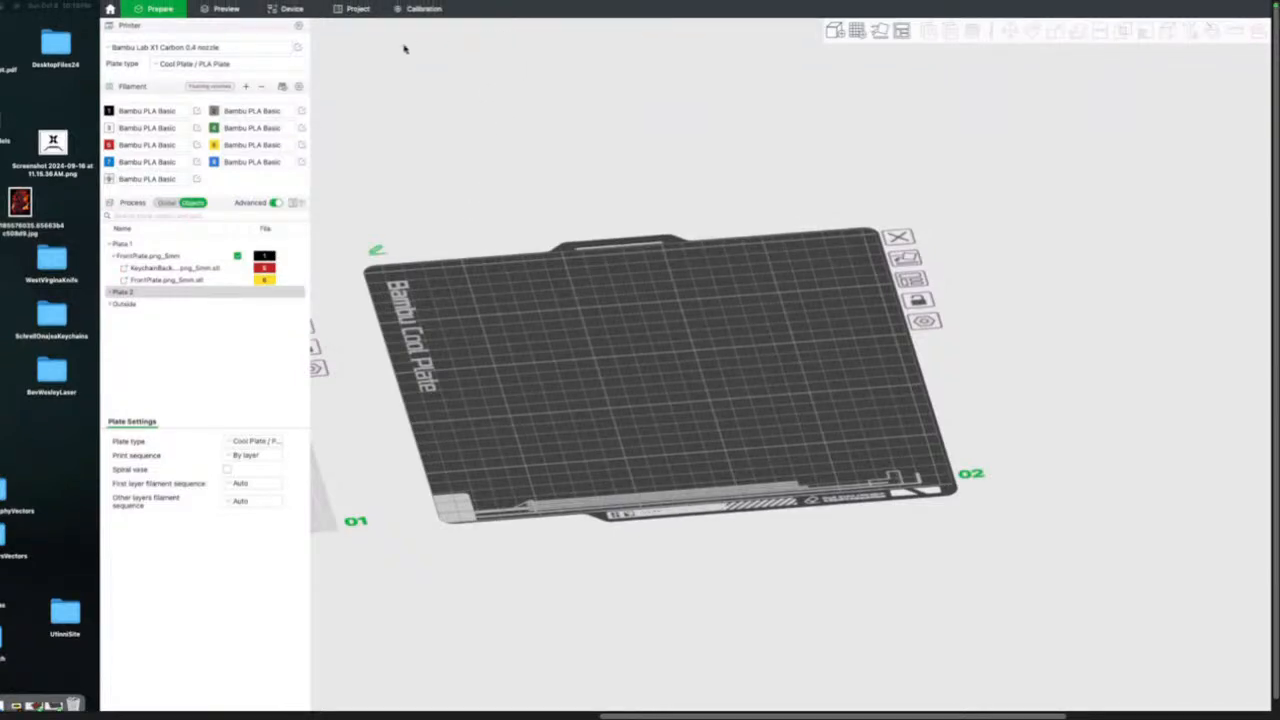
pyautogui.rightClick(701, 389)
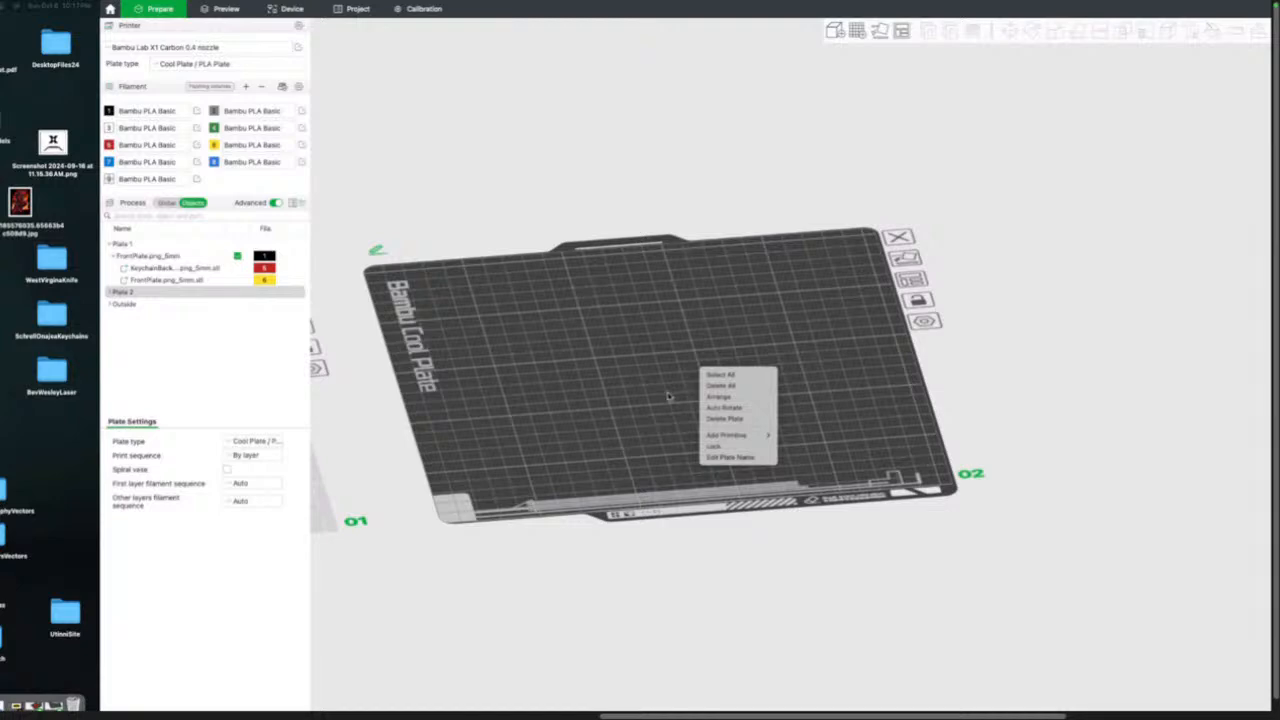
pyautogui.click(668, 397)
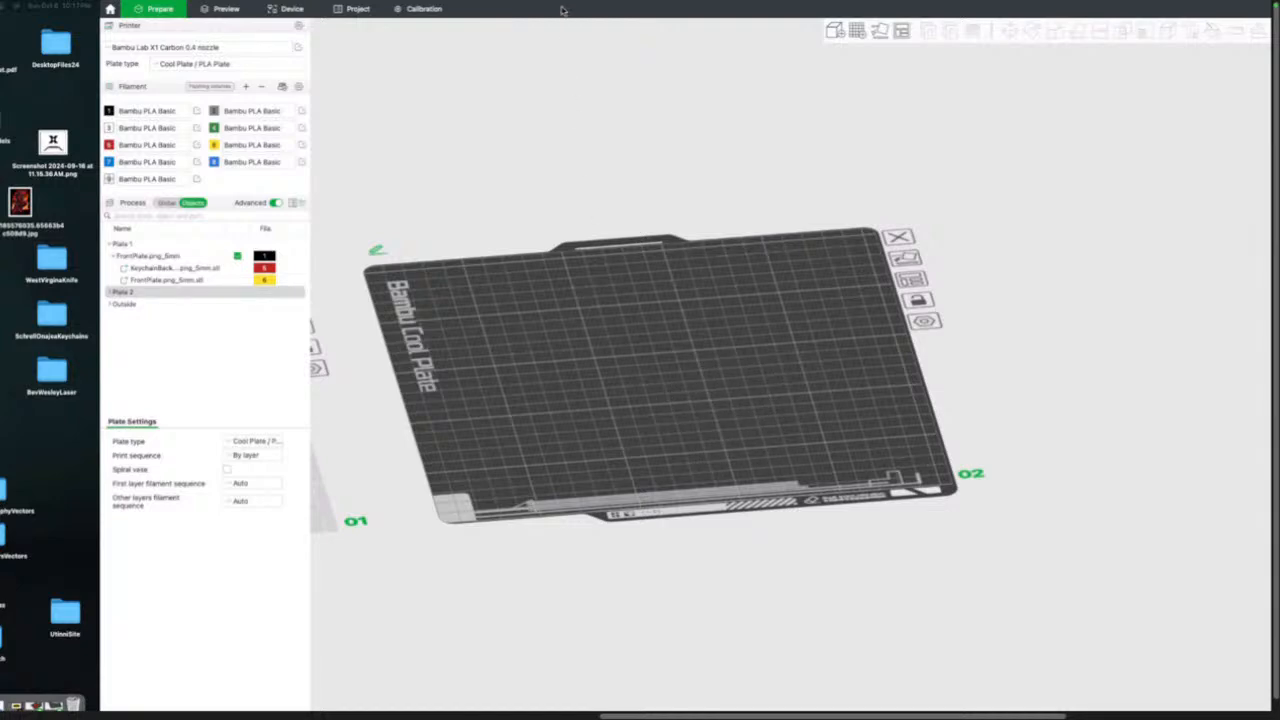
# Take the remote desktop out of full-screen view and bring the Bambu Studio window with the FrontPlate project into view.
pyautogui.moveTo(565, 5)
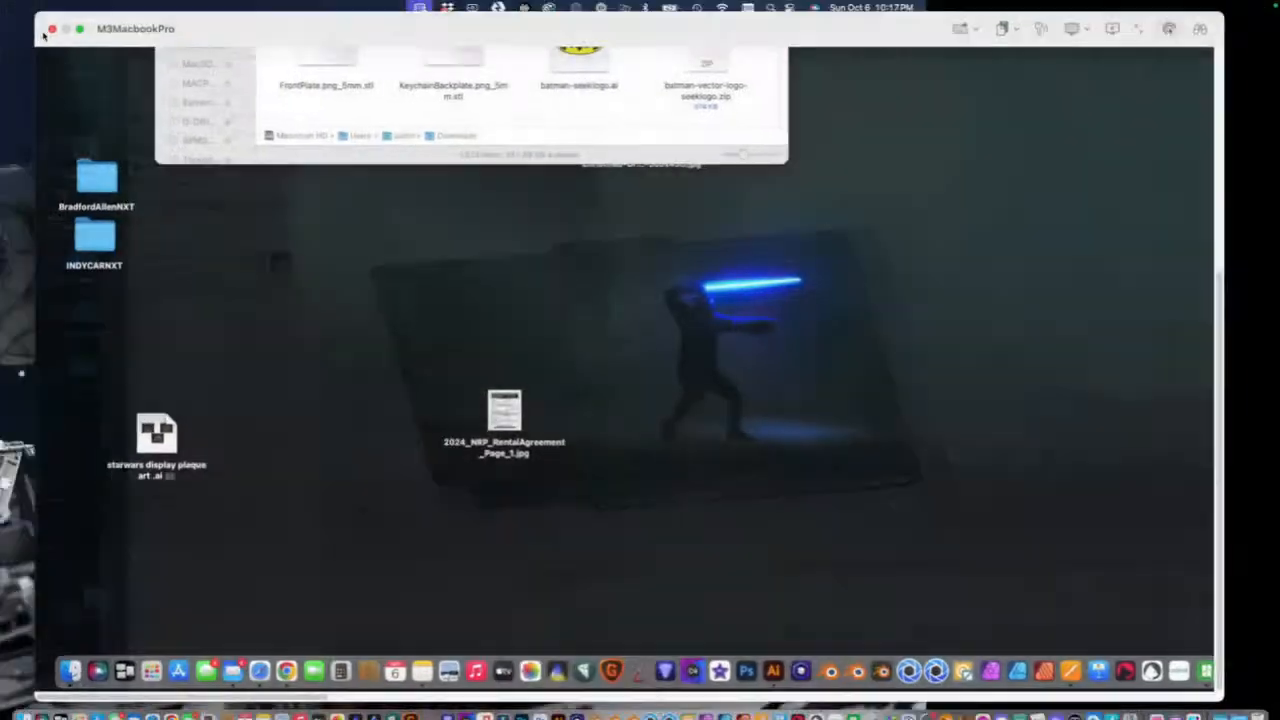
pyautogui.click(43, 33)
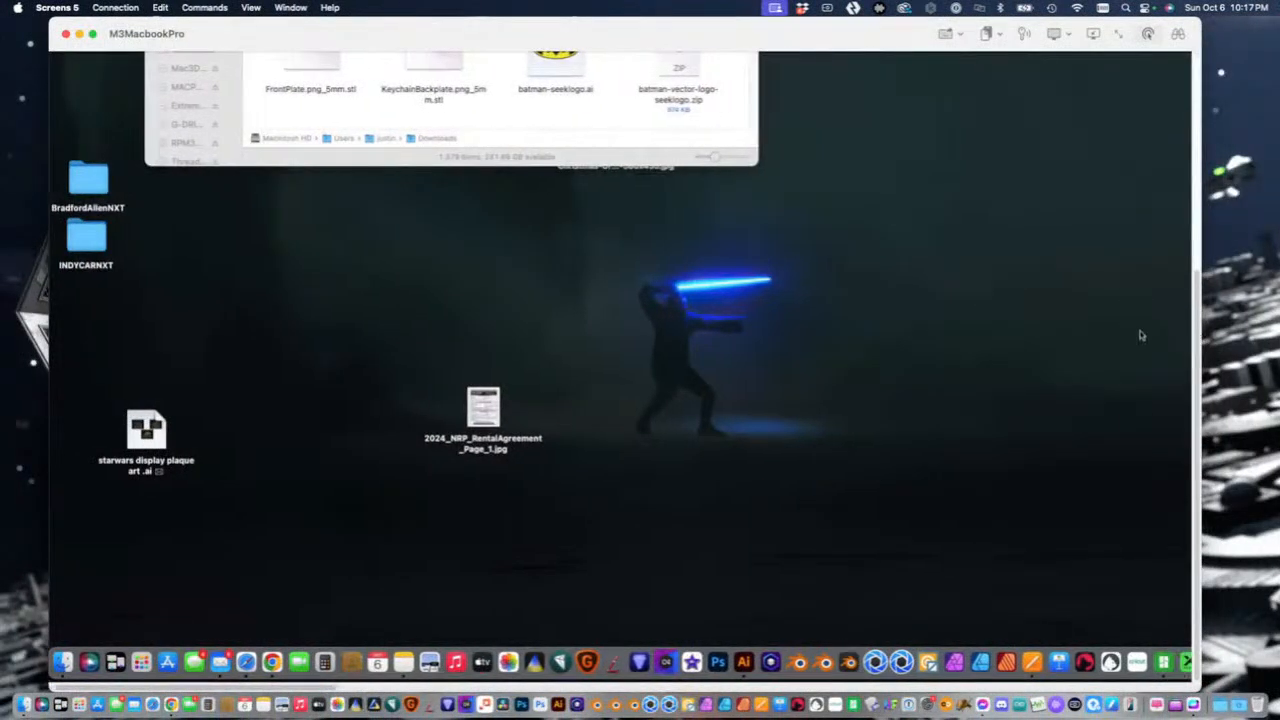
pyautogui.hscroll(12, 1178, 335)
pyautogui.hscroll(15, 1183, 335)
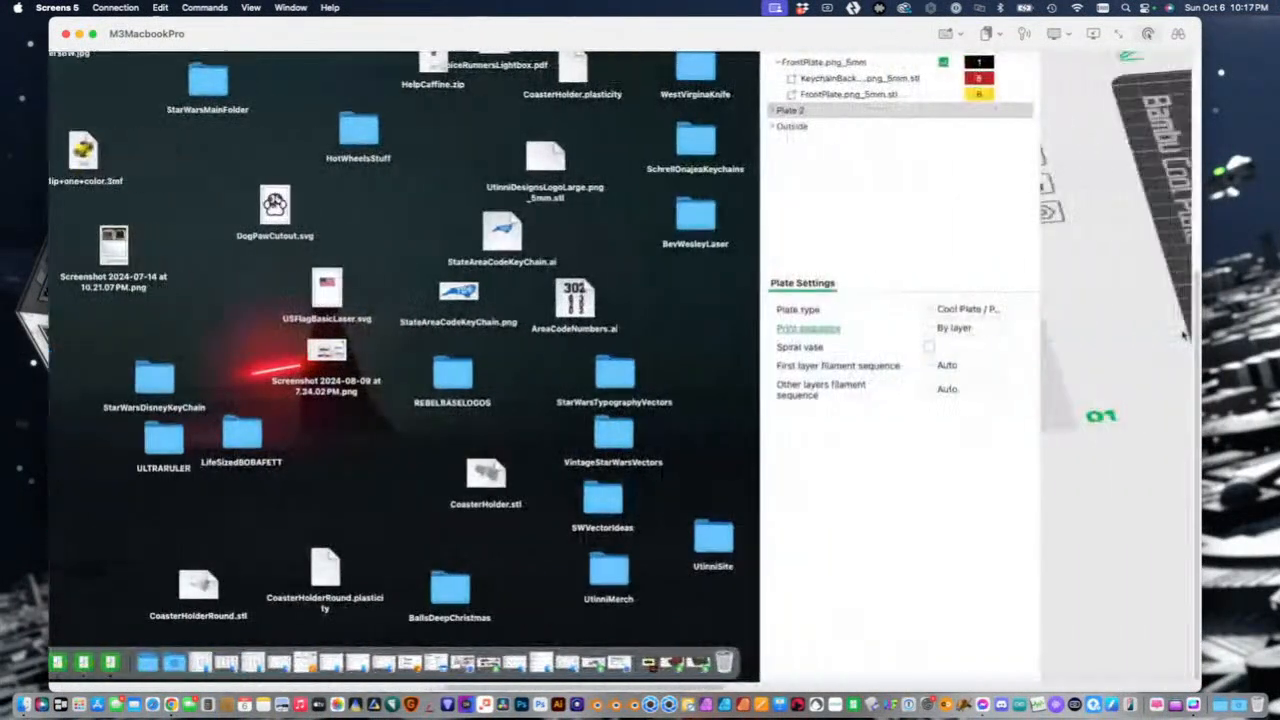
pyautogui.scroll(10, 786, 155)
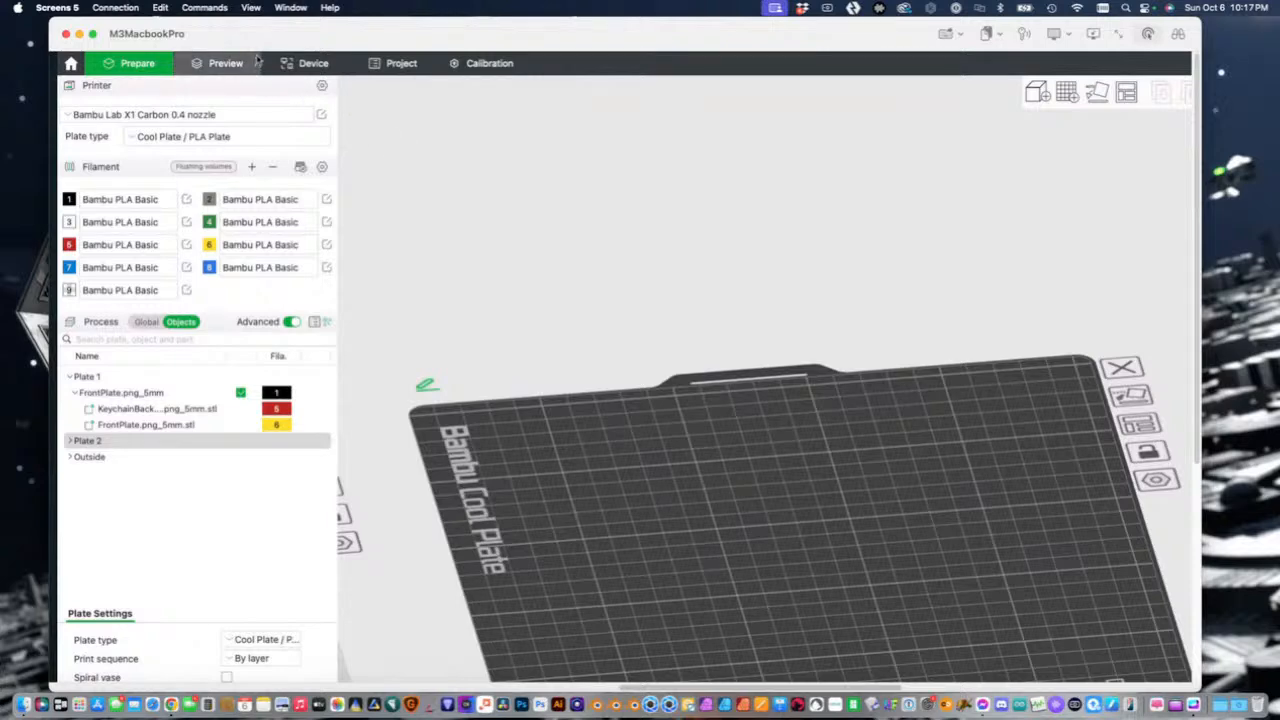
# Import the BatBlack, BatmanBack, BatmanYellow, FrontPlate and RingBlack 5 mm STL files from Downloads as a single object with multiple parts.
pyautogui.click(174, 59)
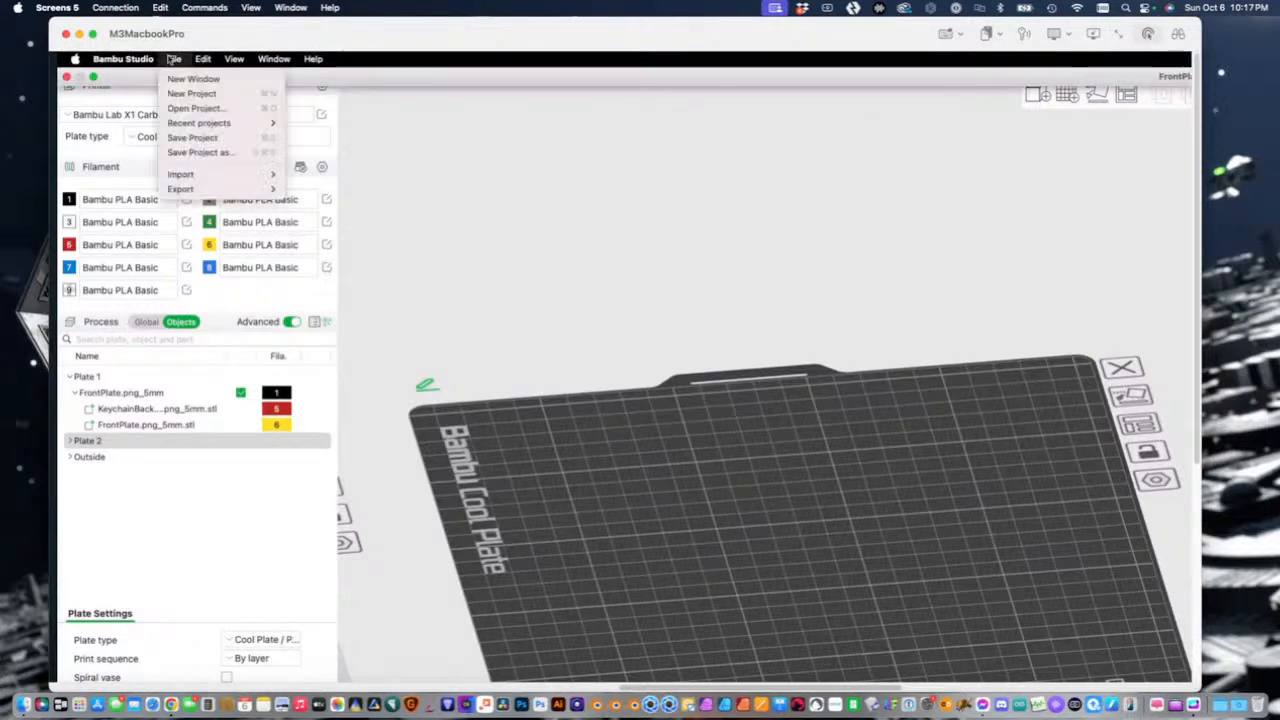
pyautogui.moveTo(211, 175)
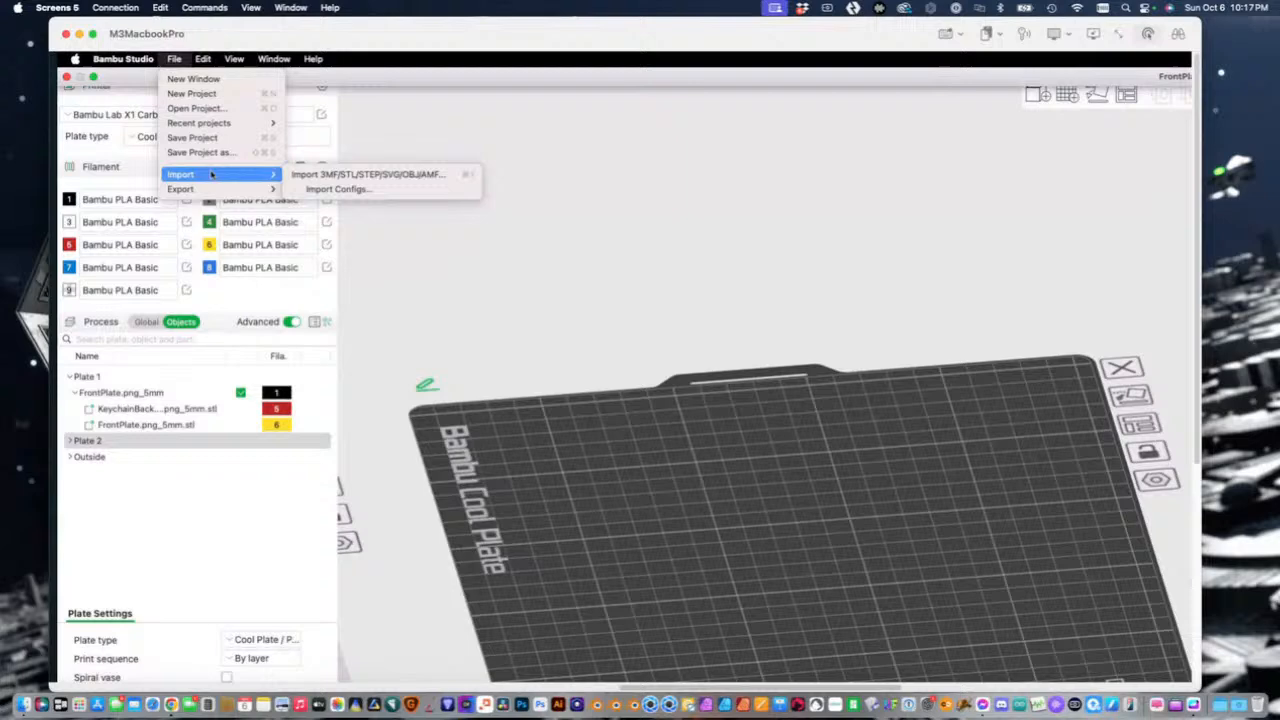
pyautogui.click(312, 176)
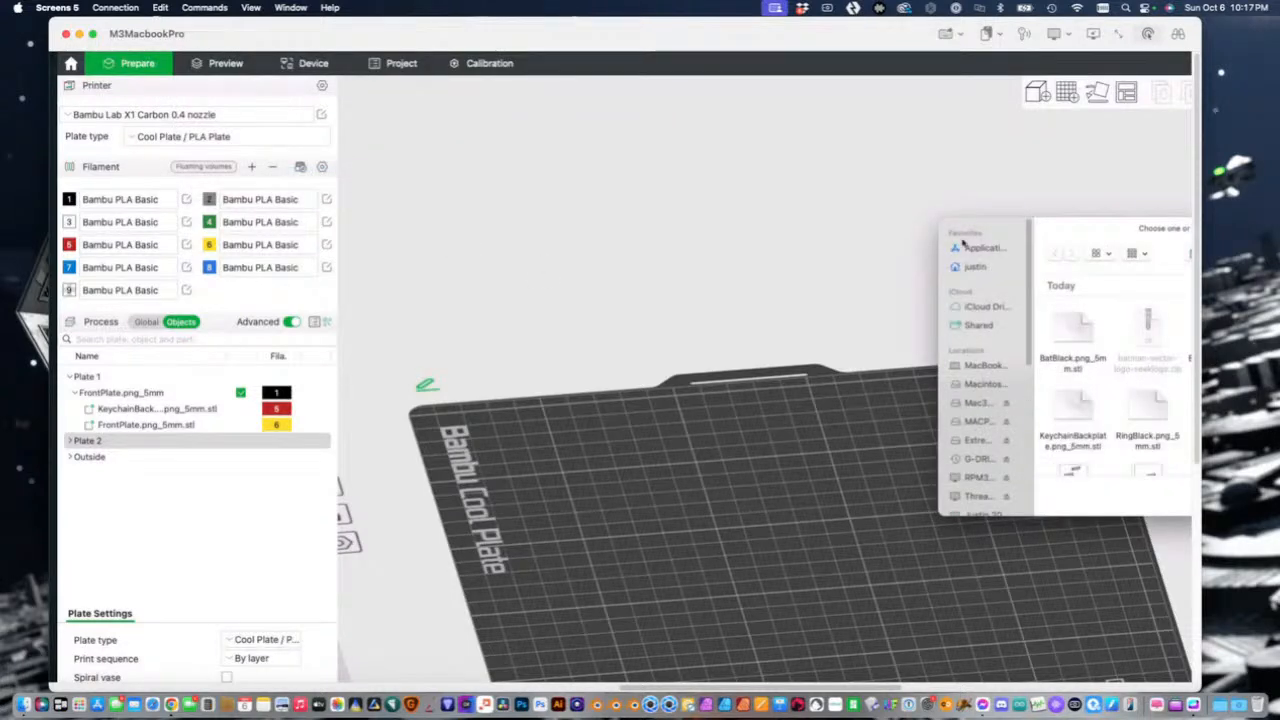
pyautogui.moveTo(1043, 240); pyautogui.dragTo(389, 216)
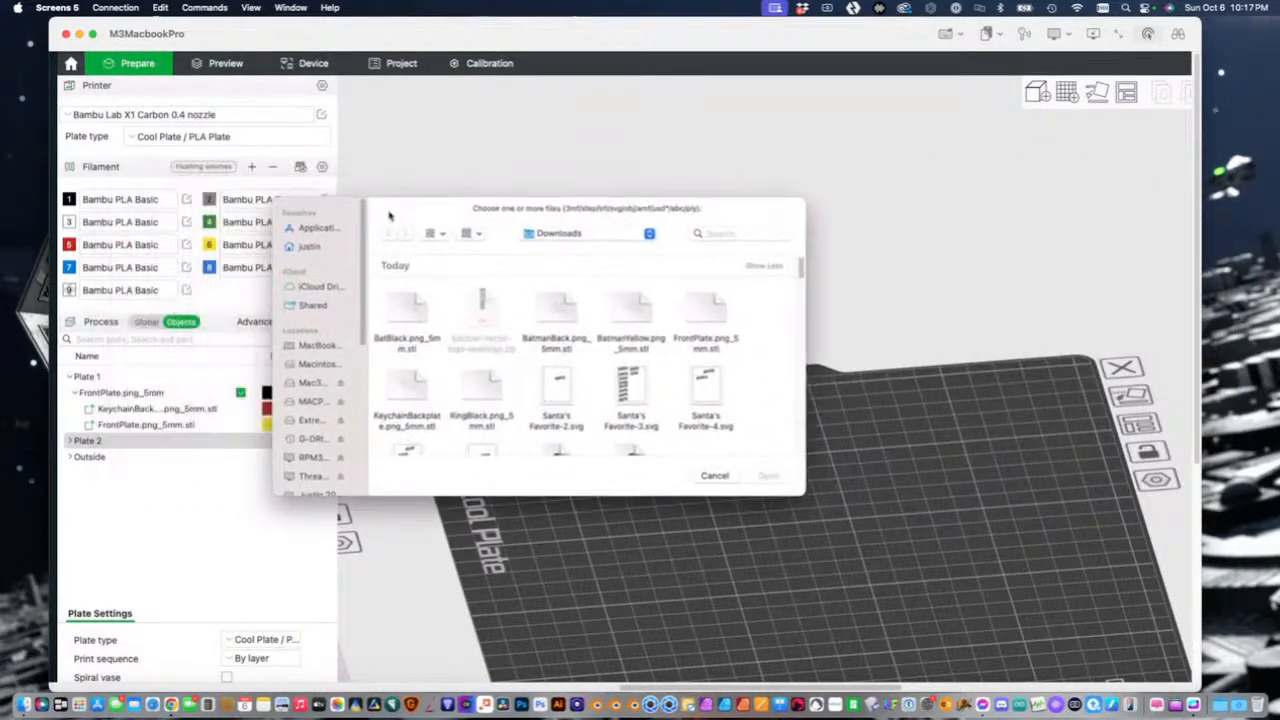
pyautogui.click(410, 318)
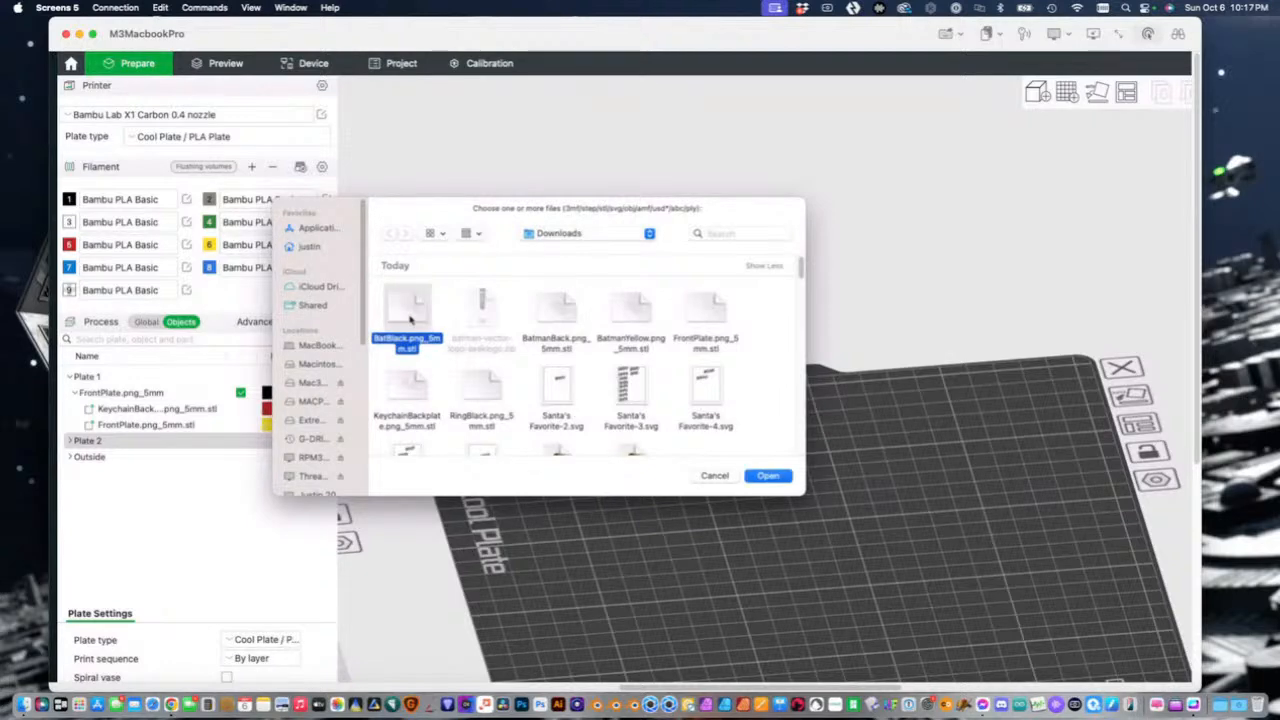
pyautogui.keyDown('super'); pyautogui.click(552, 312); pyautogui.keyUp('super')
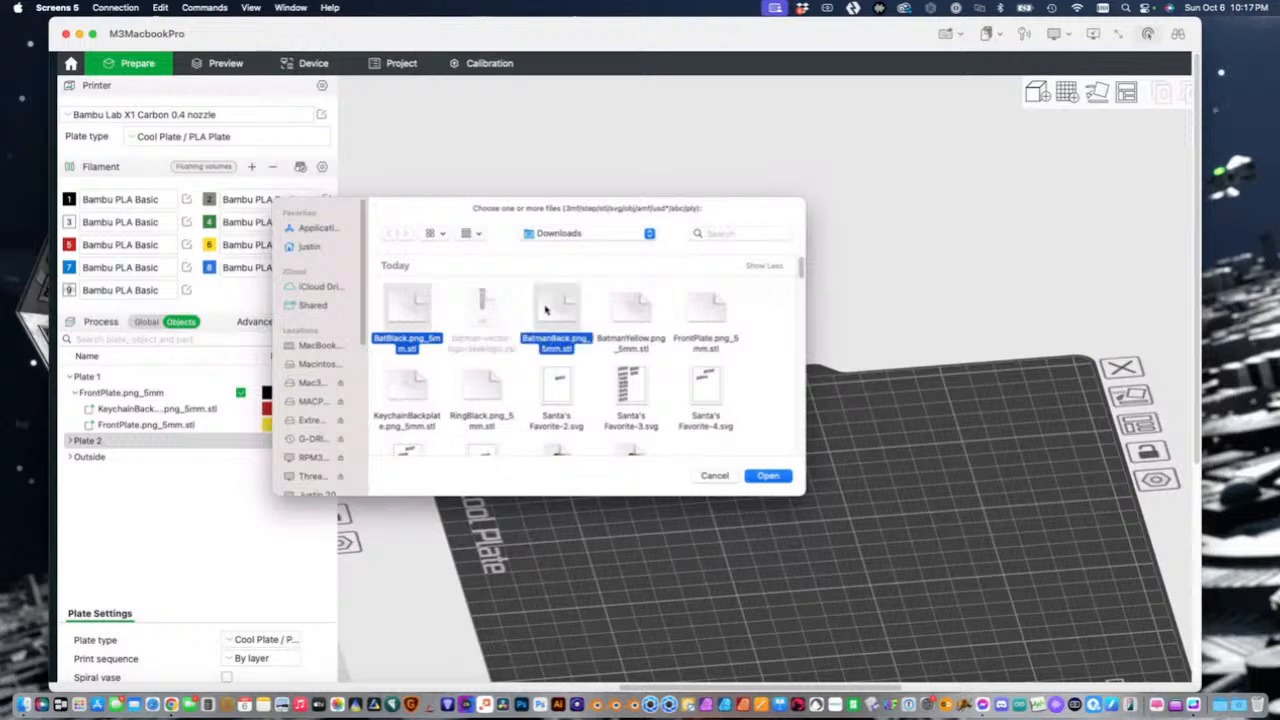
pyautogui.keyDown('super'); pyautogui.click(624, 306); pyautogui.keyUp('super')
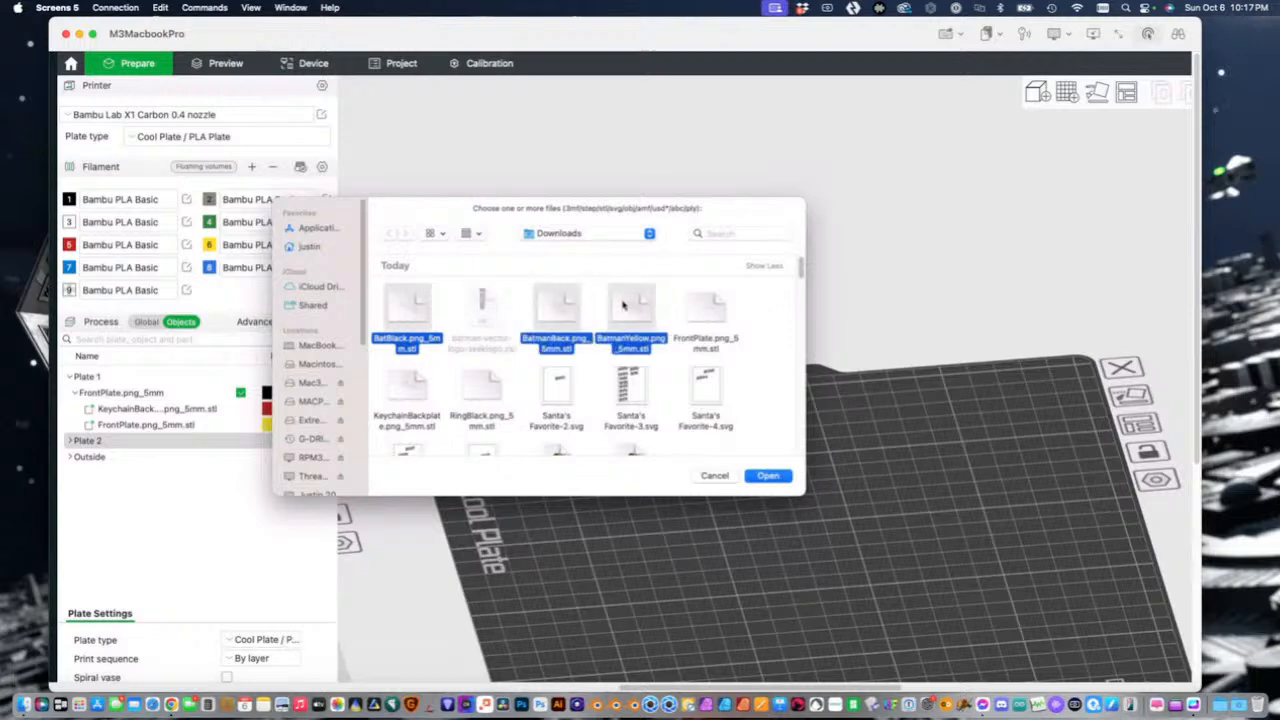
pyautogui.keyDown('super'); pyautogui.click(697, 313); pyautogui.keyUp('super')
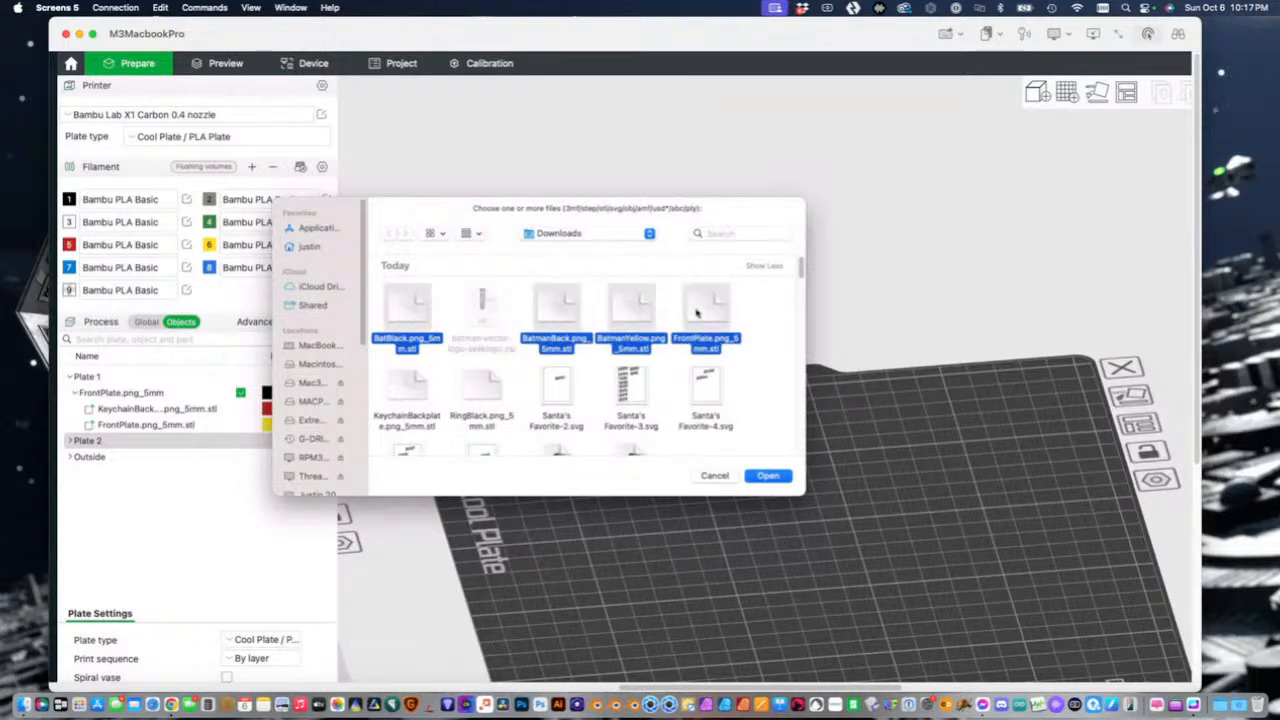
pyautogui.keyDown('super'); pyautogui.click(484, 386); pyautogui.keyUp('super')
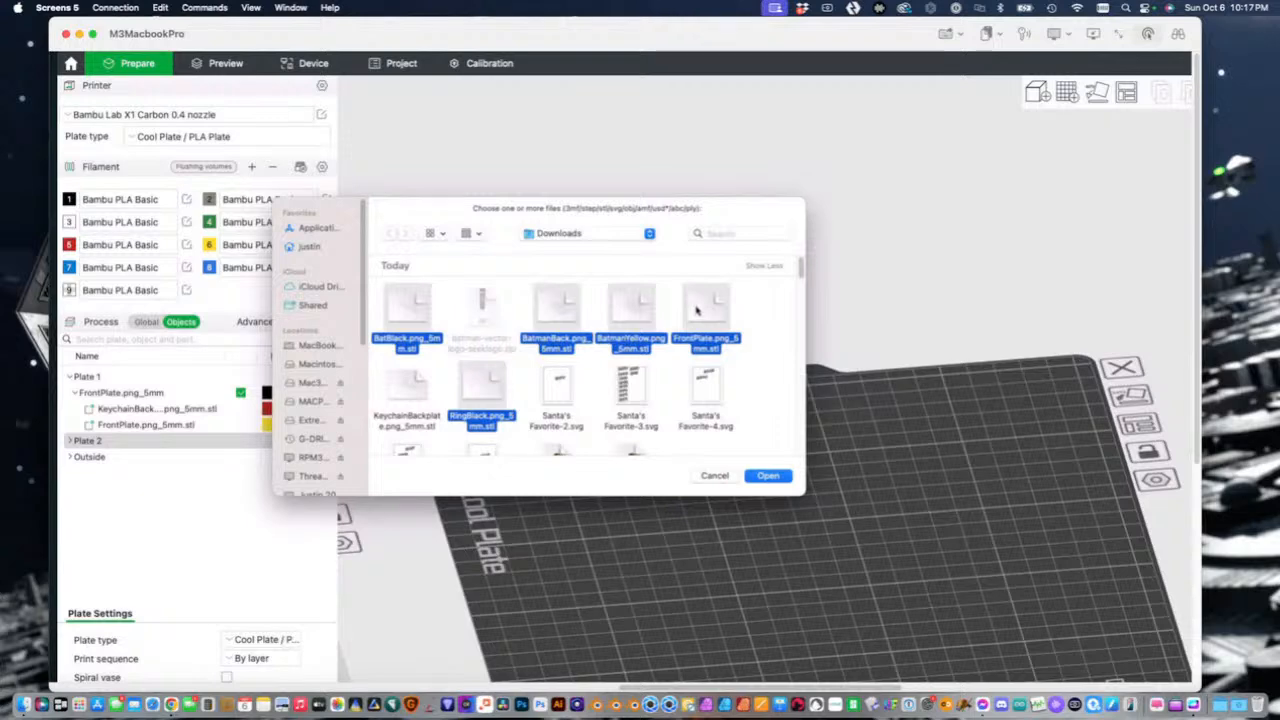
pyautogui.click(768, 476)
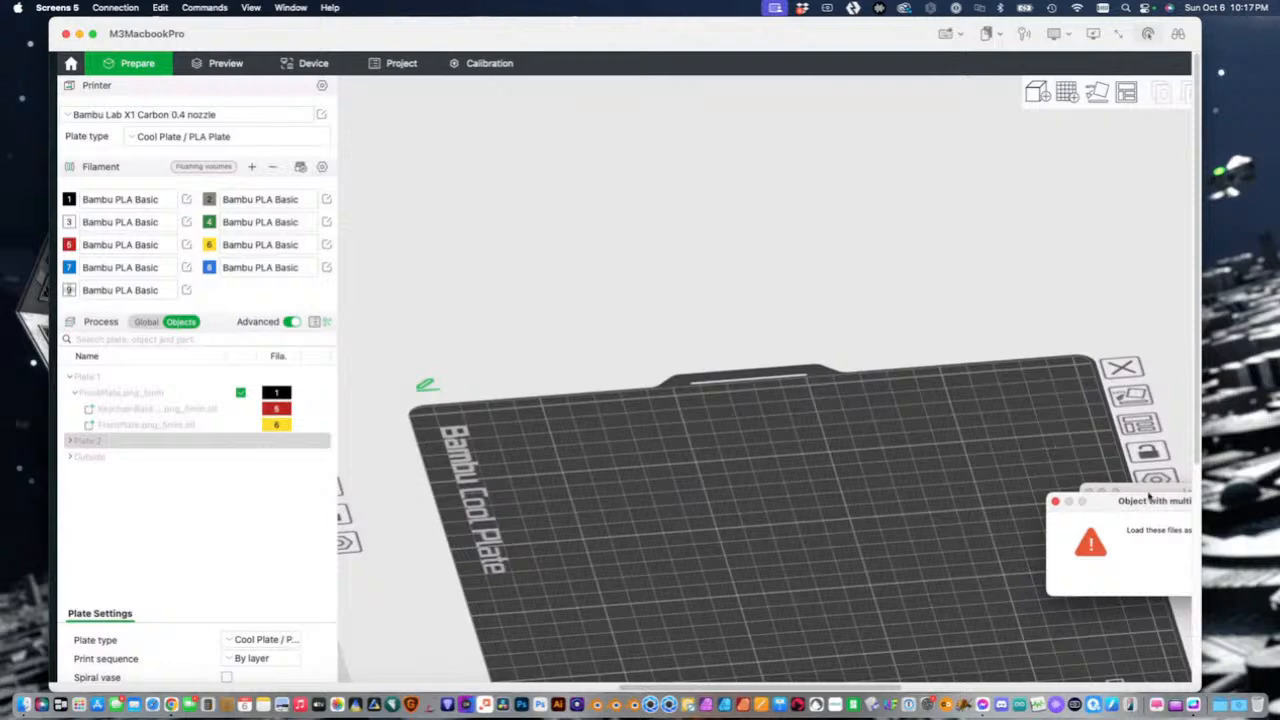
pyautogui.moveTo(1152, 502); pyautogui.dragTo(645, 397)
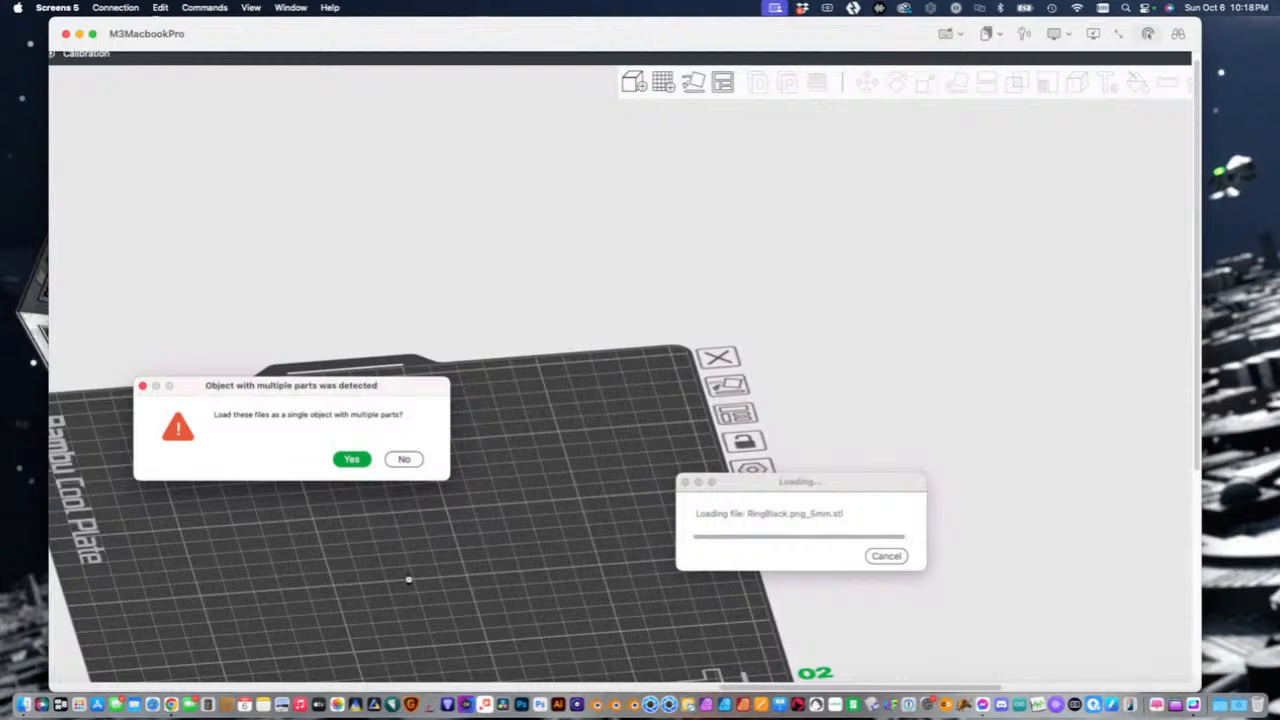
pyautogui.click(351, 459)
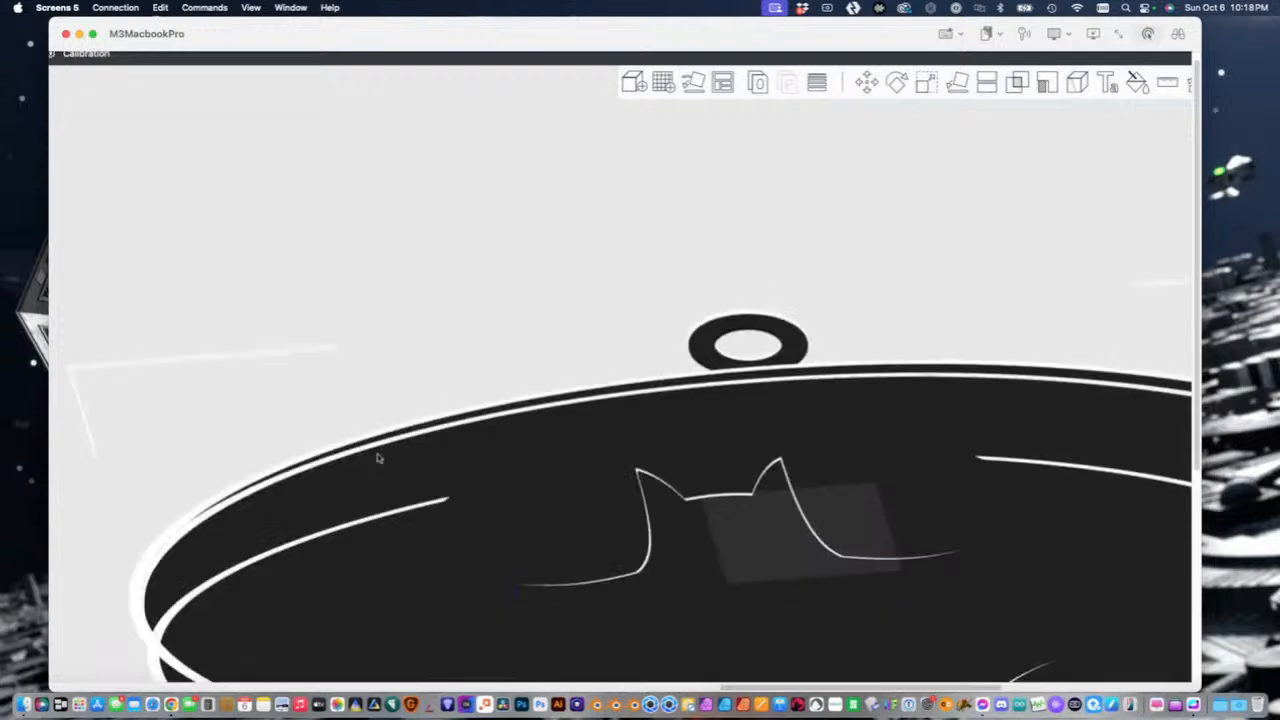
# Scale the imported Batman keychain object uniformly to a width of 100 mm along X.
pyautogui.scroll(1, 378, 458)
pyautogui.moveTo(629, 337); pyautogui.dragTo(625, 368)
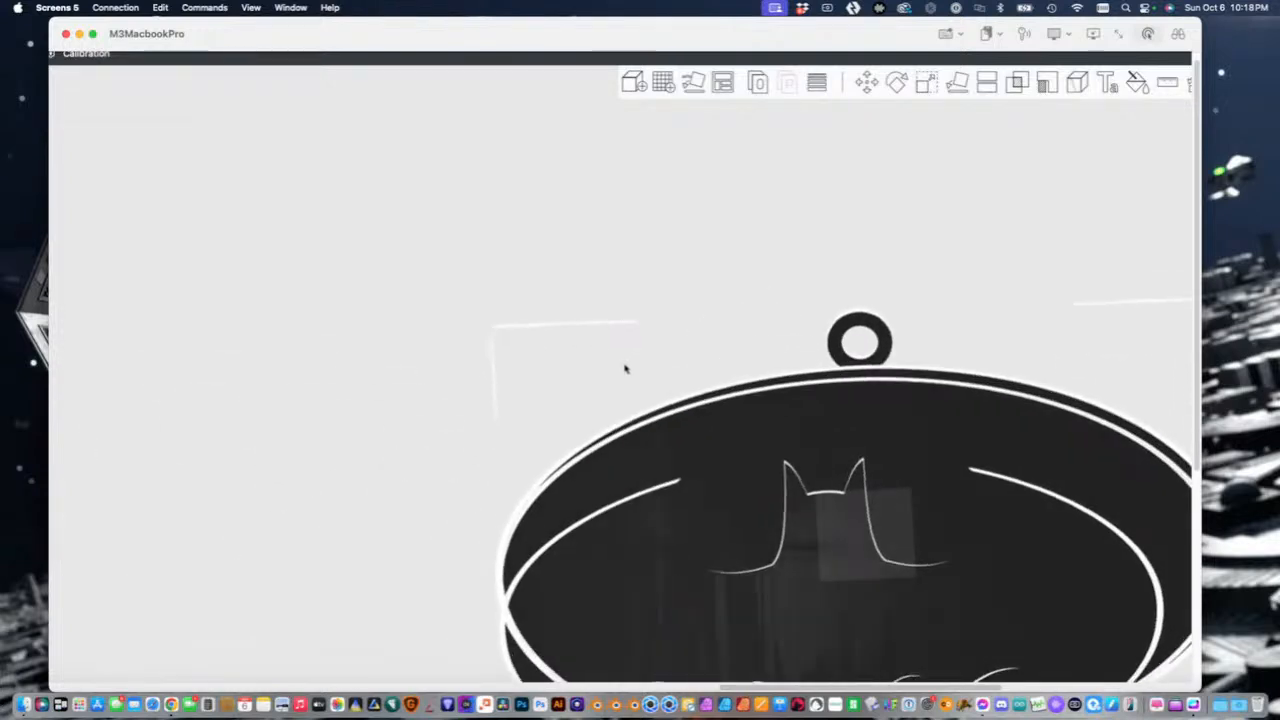
pyautogui.click(924, 94)
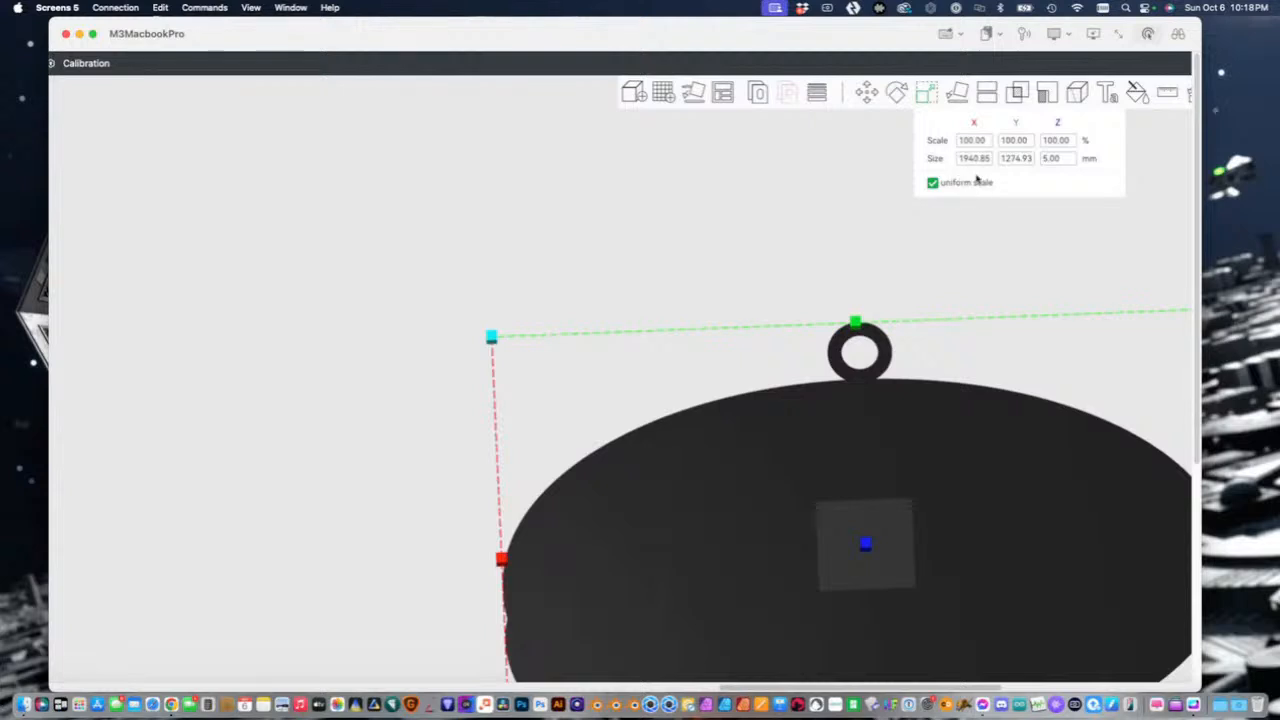
pyautogui.doubleClick(980, 159)
pyautogui.write('100')
pyautogui.press('Return')
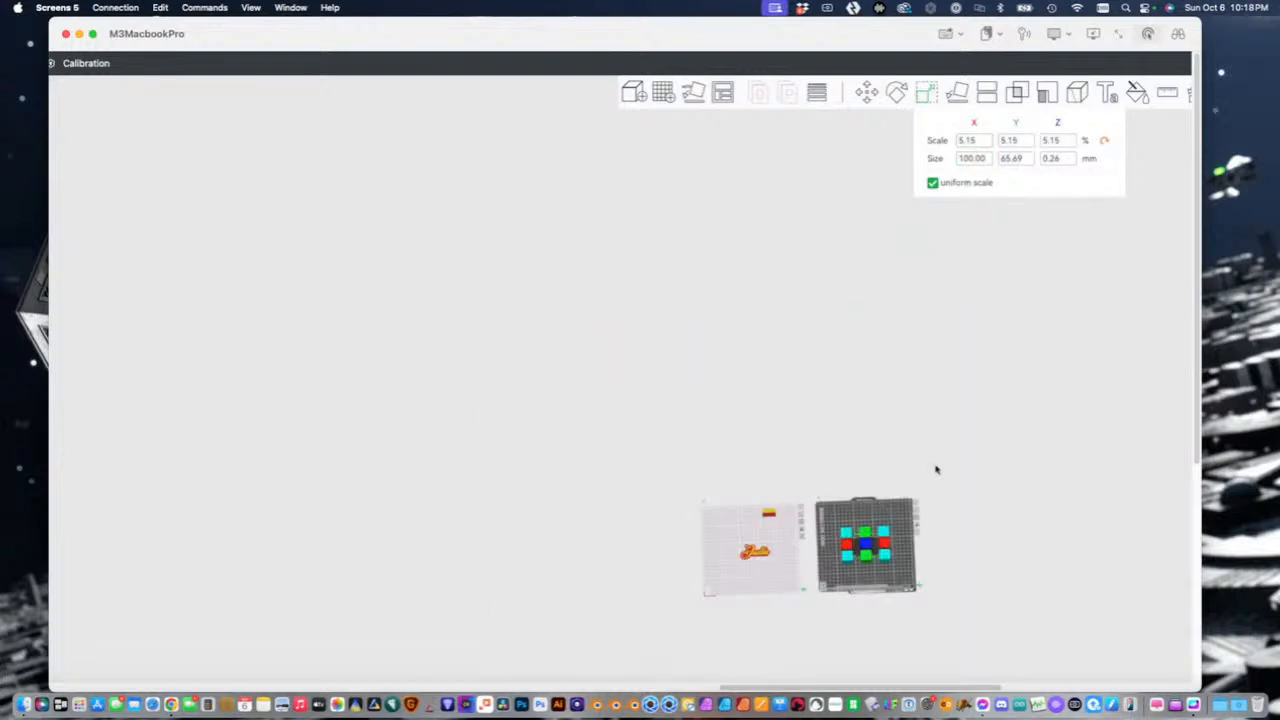
pyautogui.moveTo(936, 469)
pyautogui.mouseDown()
pyautogui.moveTo(909, 388)
pyautogui.moveTo(936, 484)
pyautogui.mouseUp()
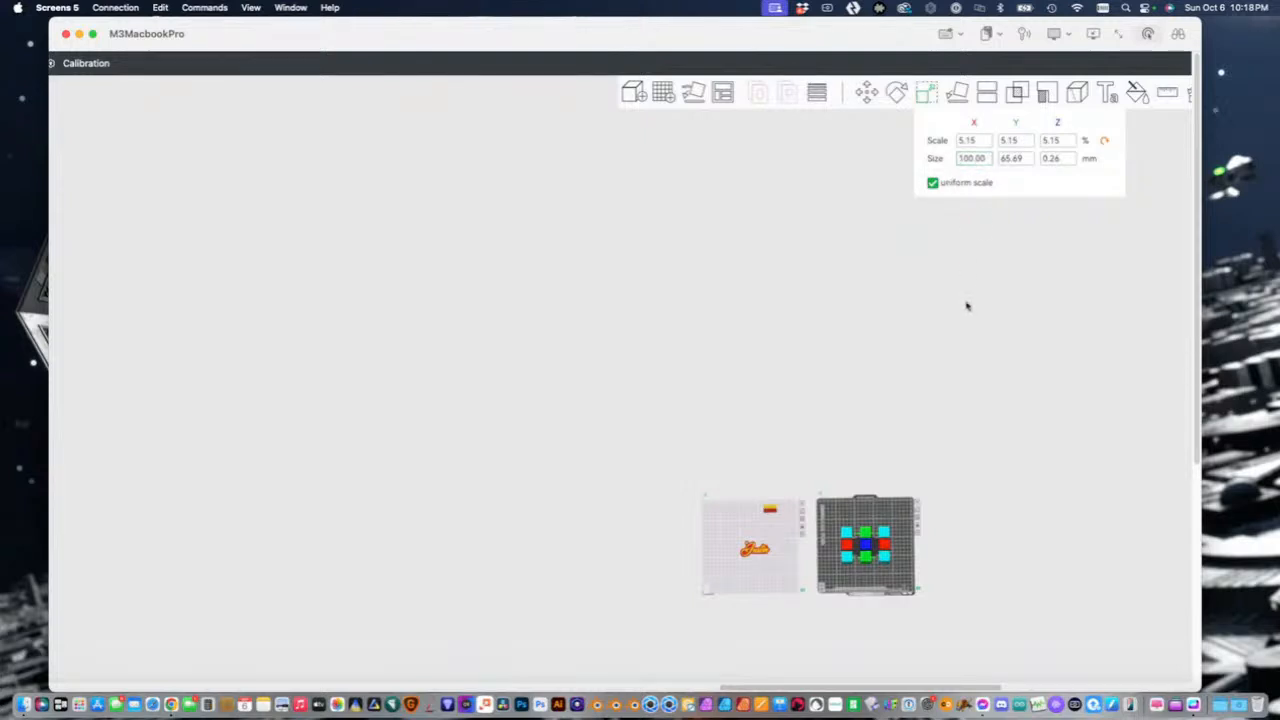
# Return the remote desktop to full-screen view and examine the scaled keychain on the second build plate up close.
pyautogui.click(922, 457)
pyautogui.moveTo(883, 522)
pyautogui.mouseDown()
pyautogui.moveTo(863, 488)
pyautogui.moveTo(879, 521)
pyautogui.mouseUp()
pyautogui.scroll(15, 884, 517)
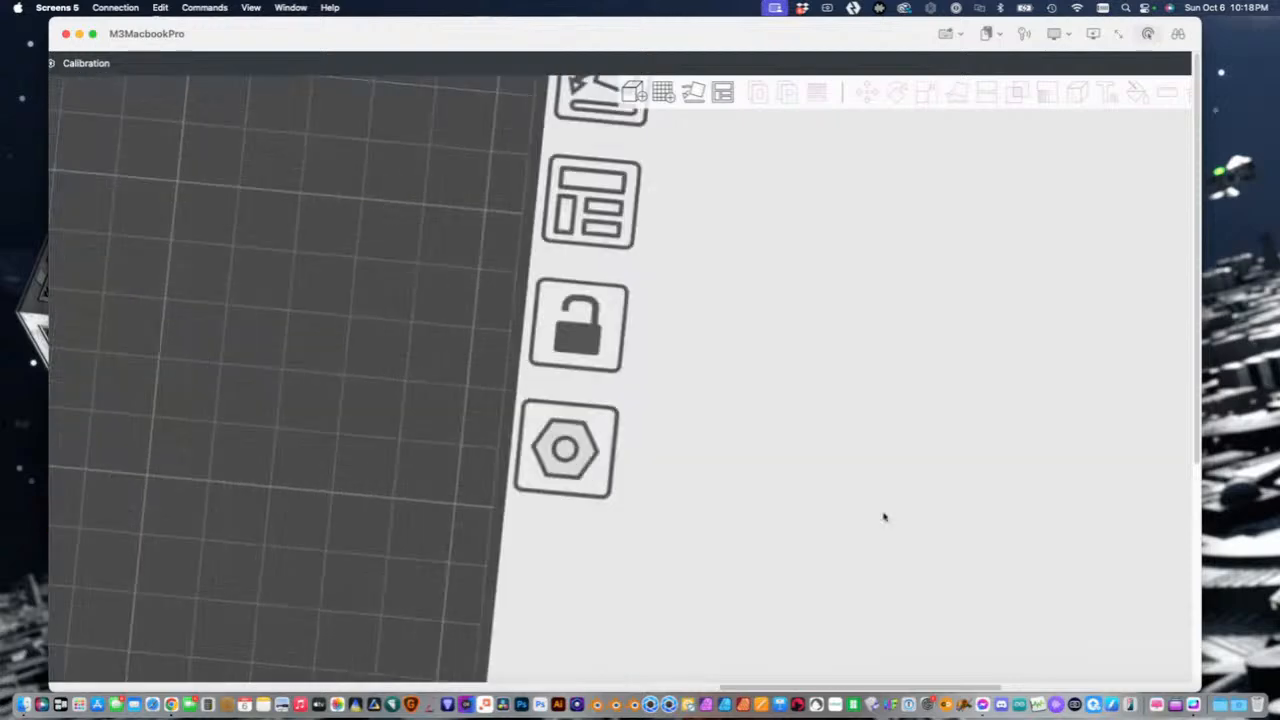
pyautogui.moveTo(392, 367); pyautogui.dragTo(1172, 215, button='right')
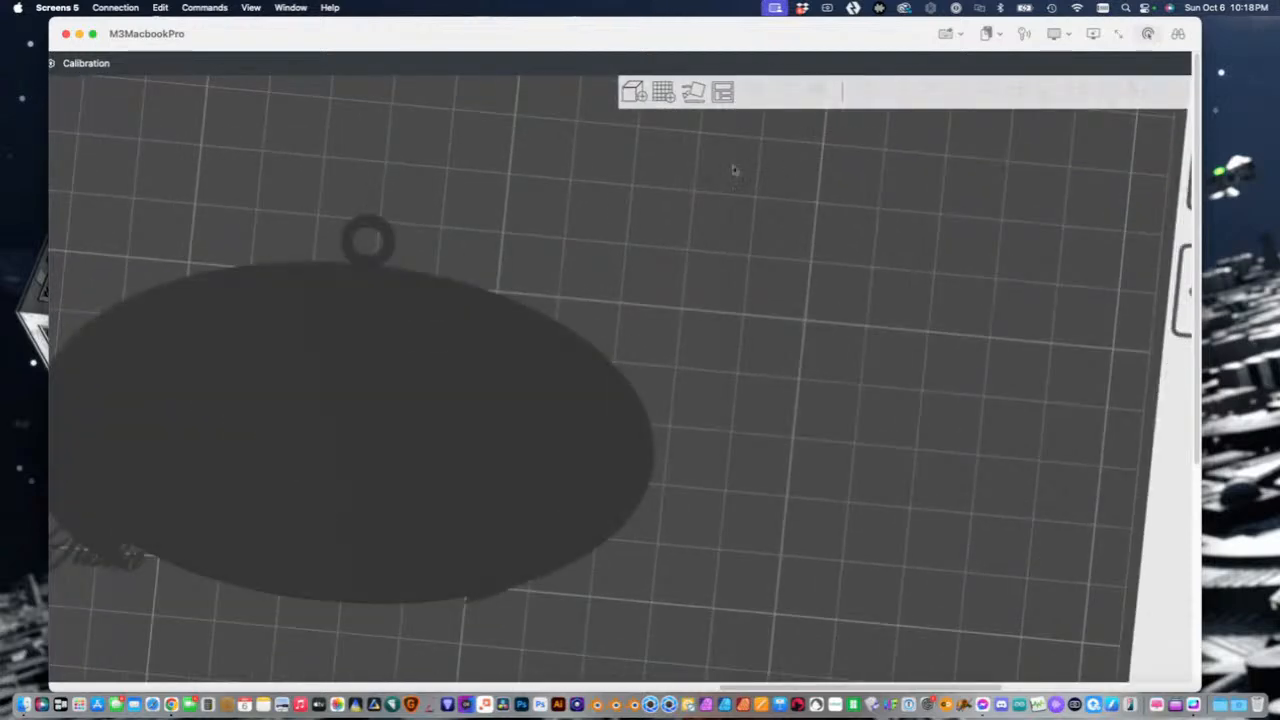
pyautogui.scroll(-6, 771, 209)
pyautogui.scroll(-10, 770, 212)
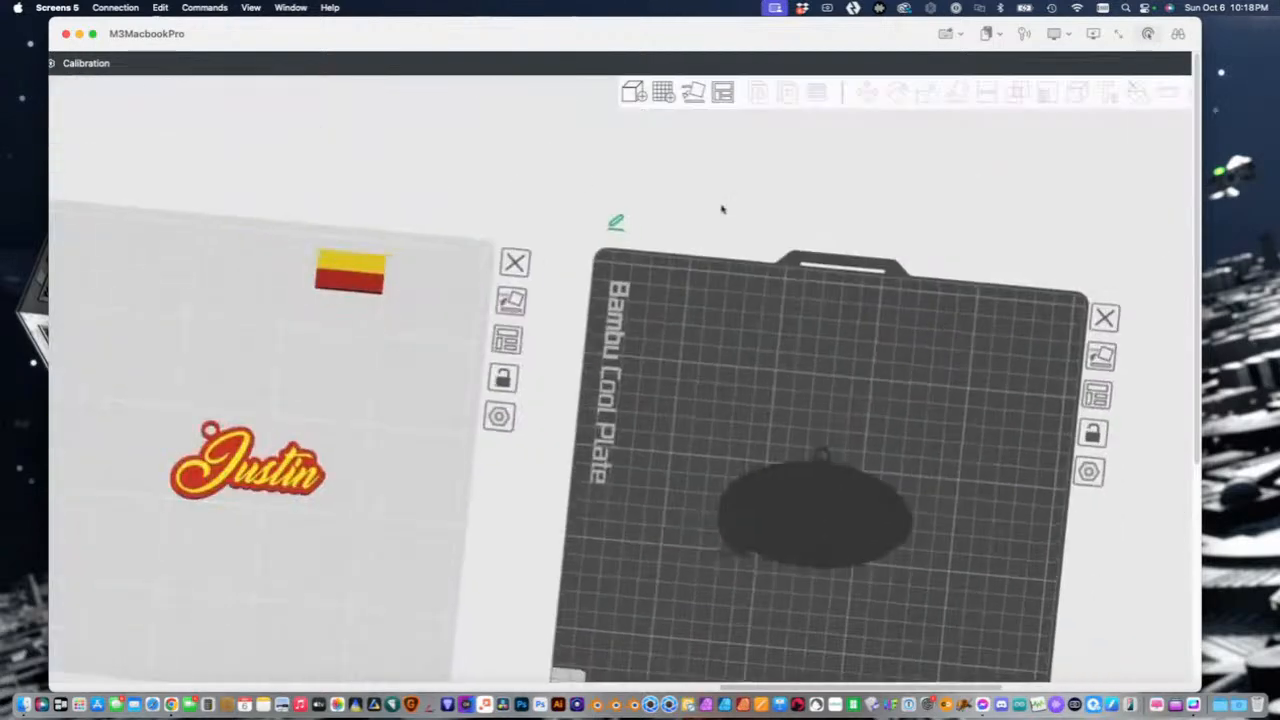
pyautogui.click(93, 35)
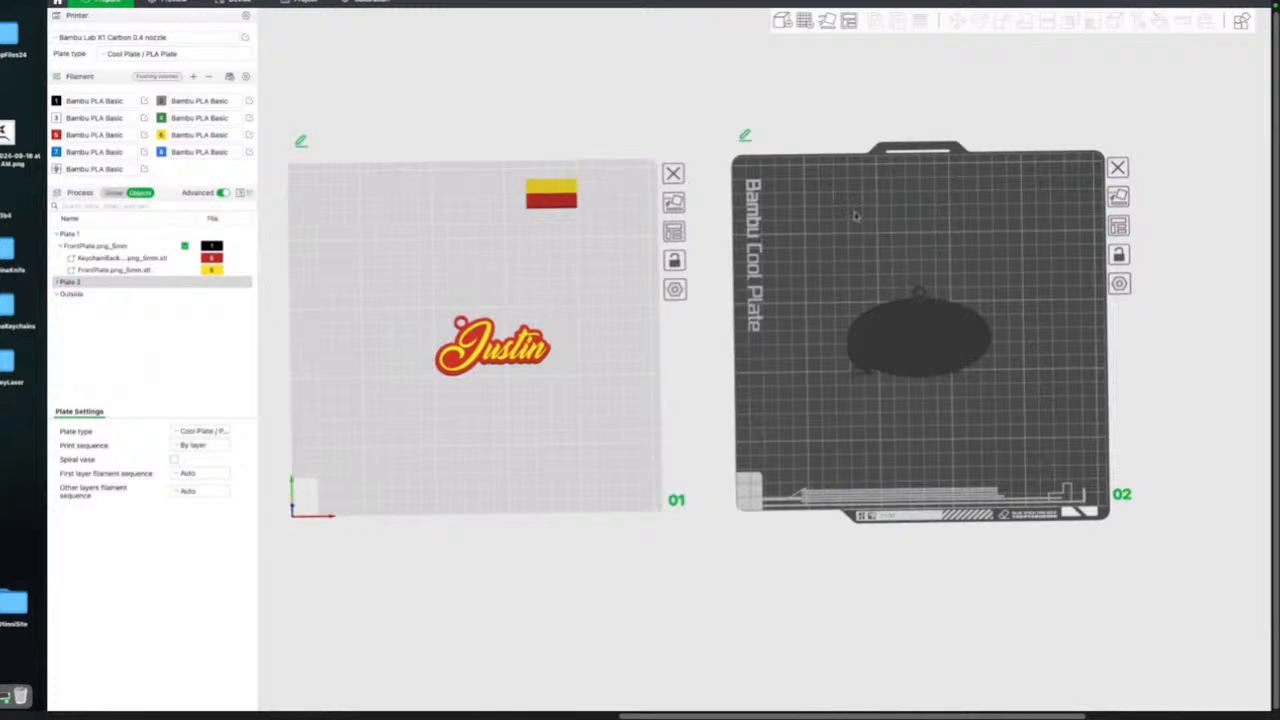
pyautogui.click(908, 240)
pyautogui.scroll(-6, 908, 240)
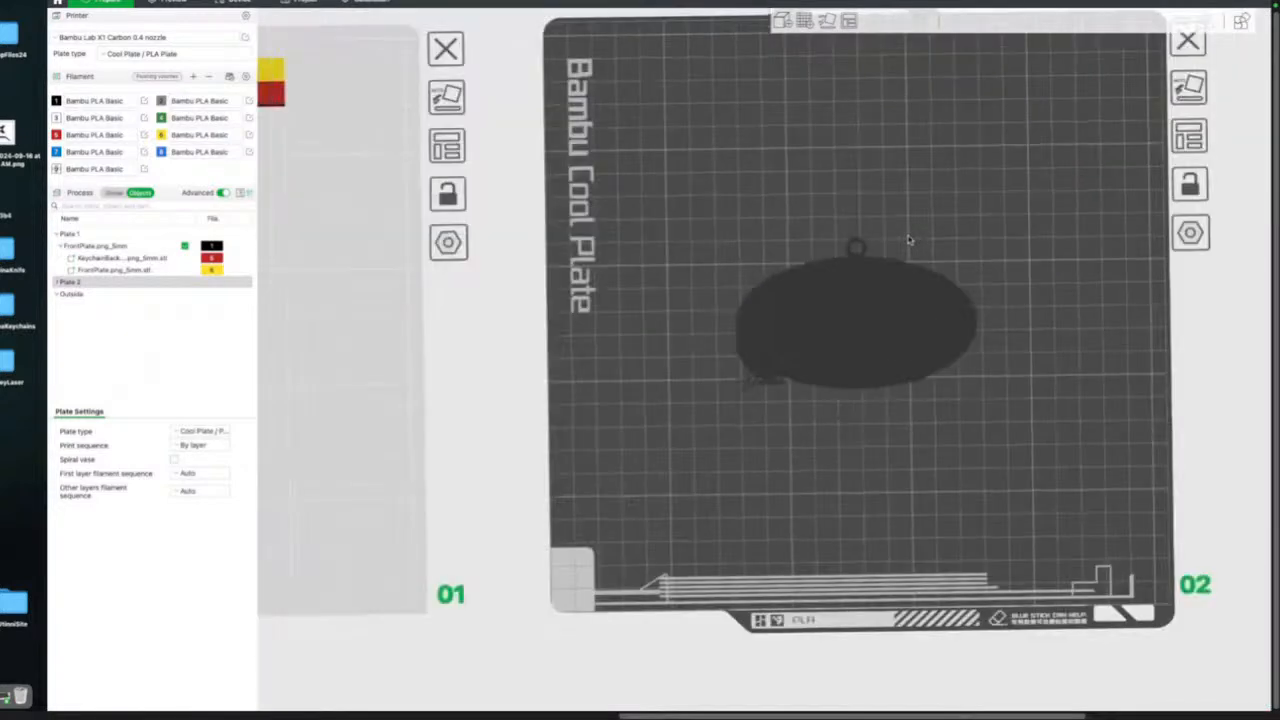
pyautogui.scroll(2, 909, 238)
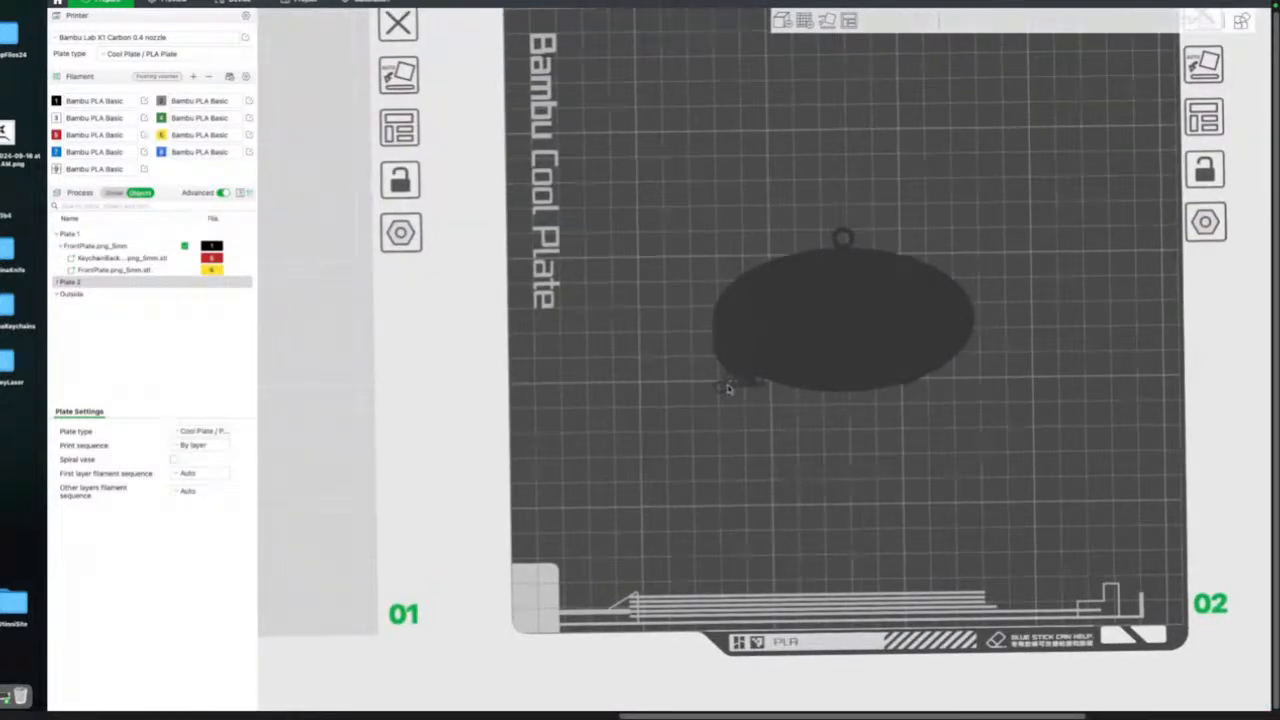
# Expand the Batman object under Plate 2 and delete its FrontPlate.png_5mm.stl part.
pyautogui.click(57, 283)
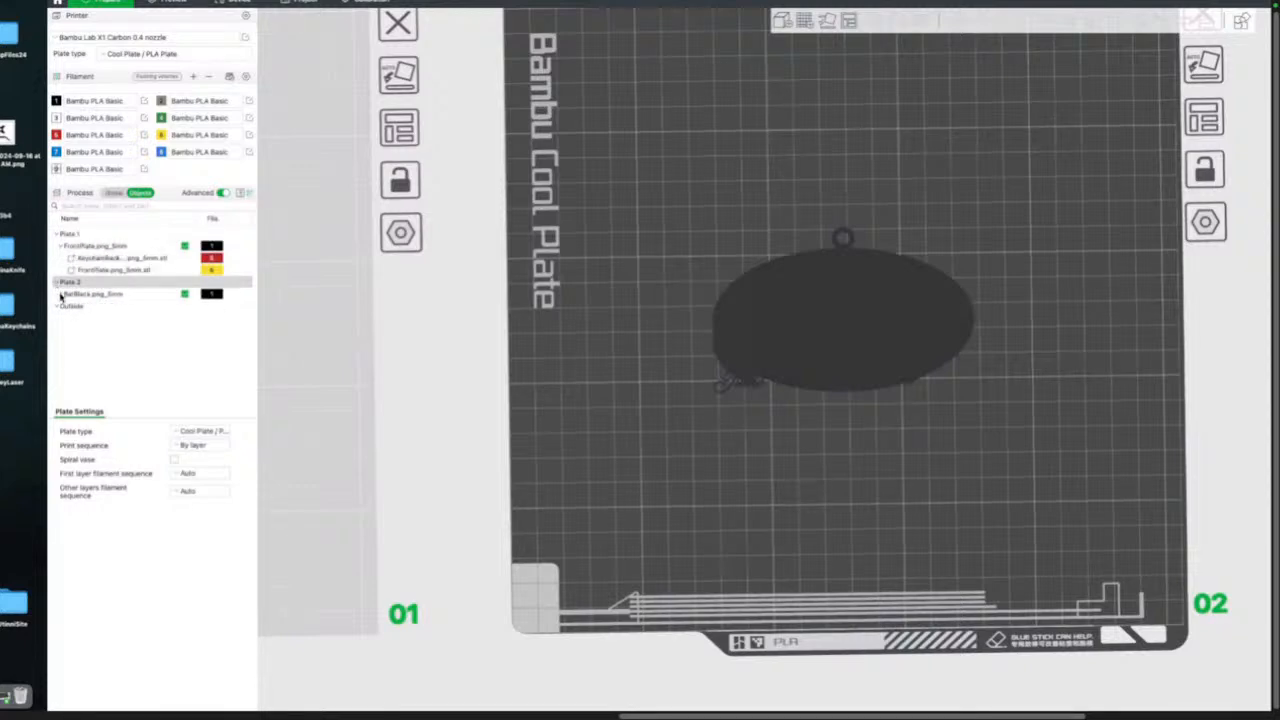
pyautogui.click(62, 294)
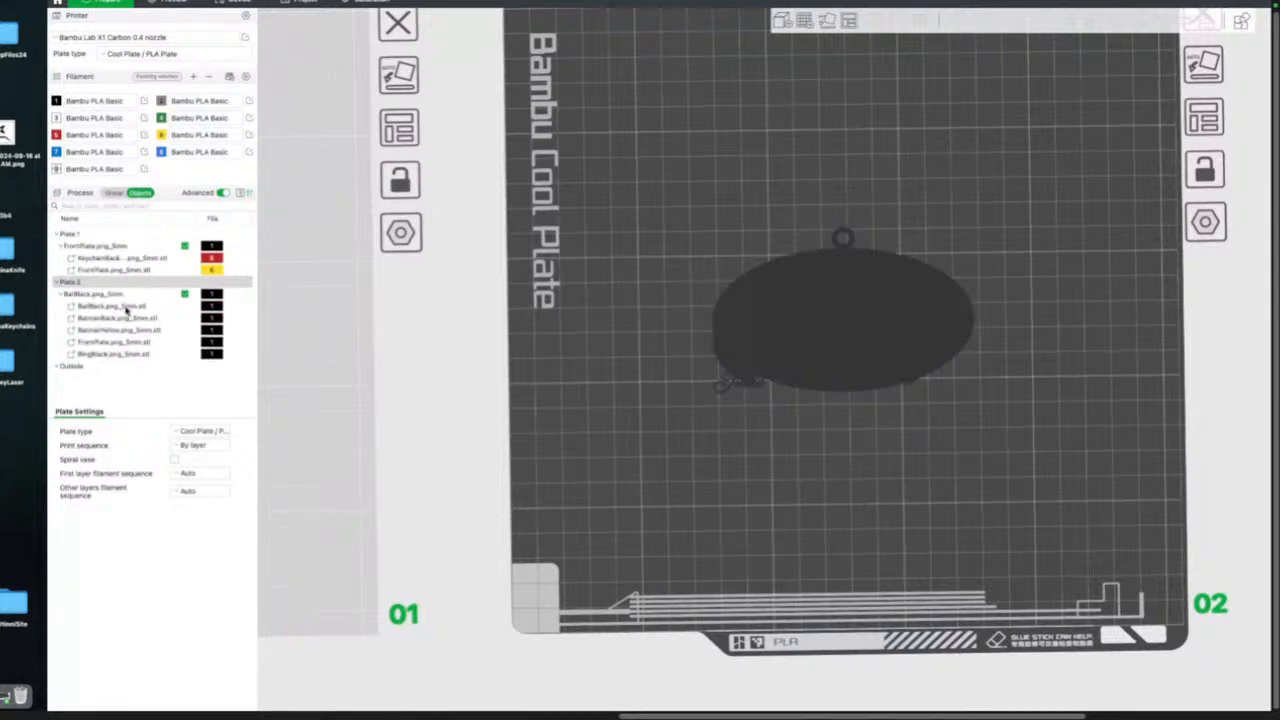
pyautogui.click(131, 347)
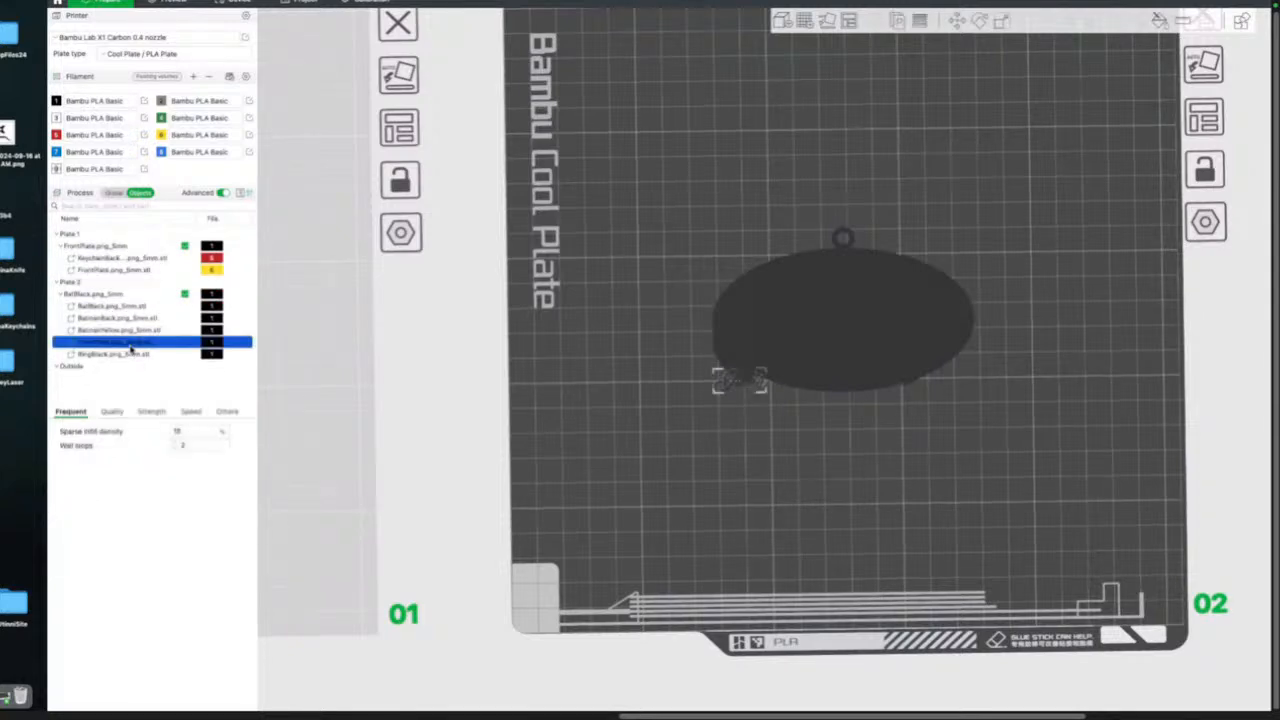
pyautogui.press('Delete')
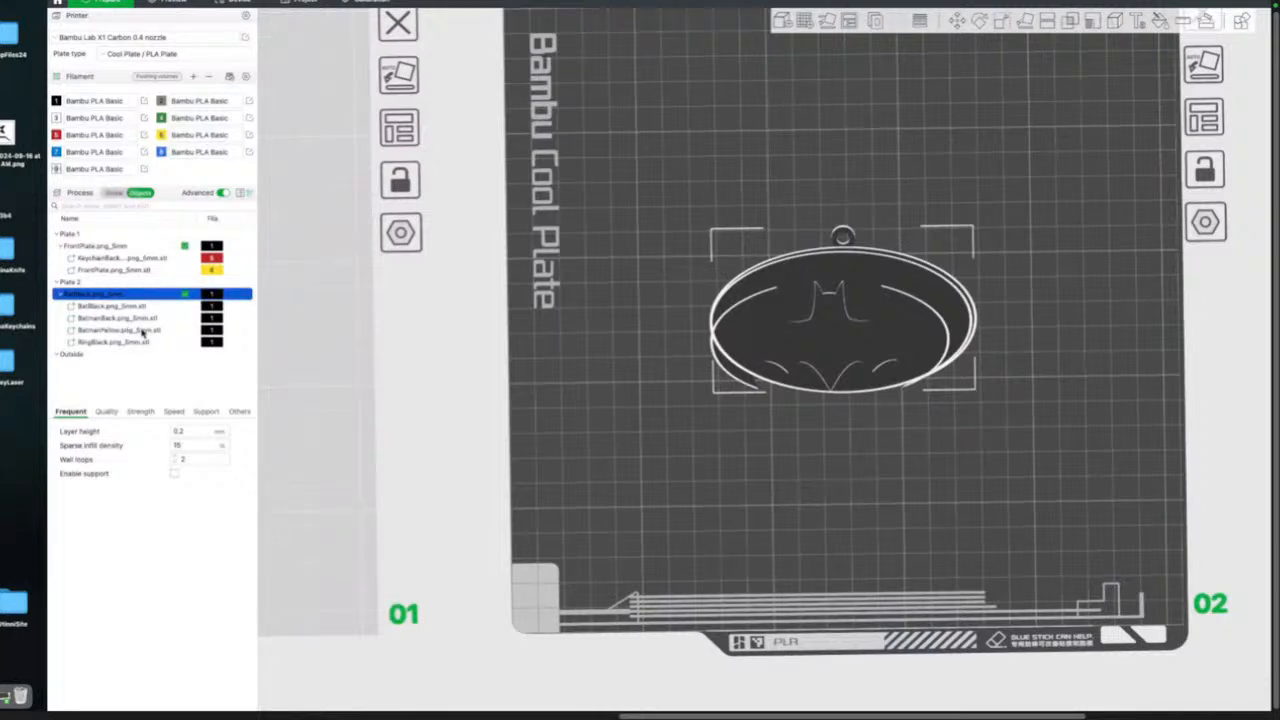
# Assign filament 6 (yellow) to the BatmanYellow part and filament 5 (red) to the BatmanBack part.
pyautogui.click(208, 330)
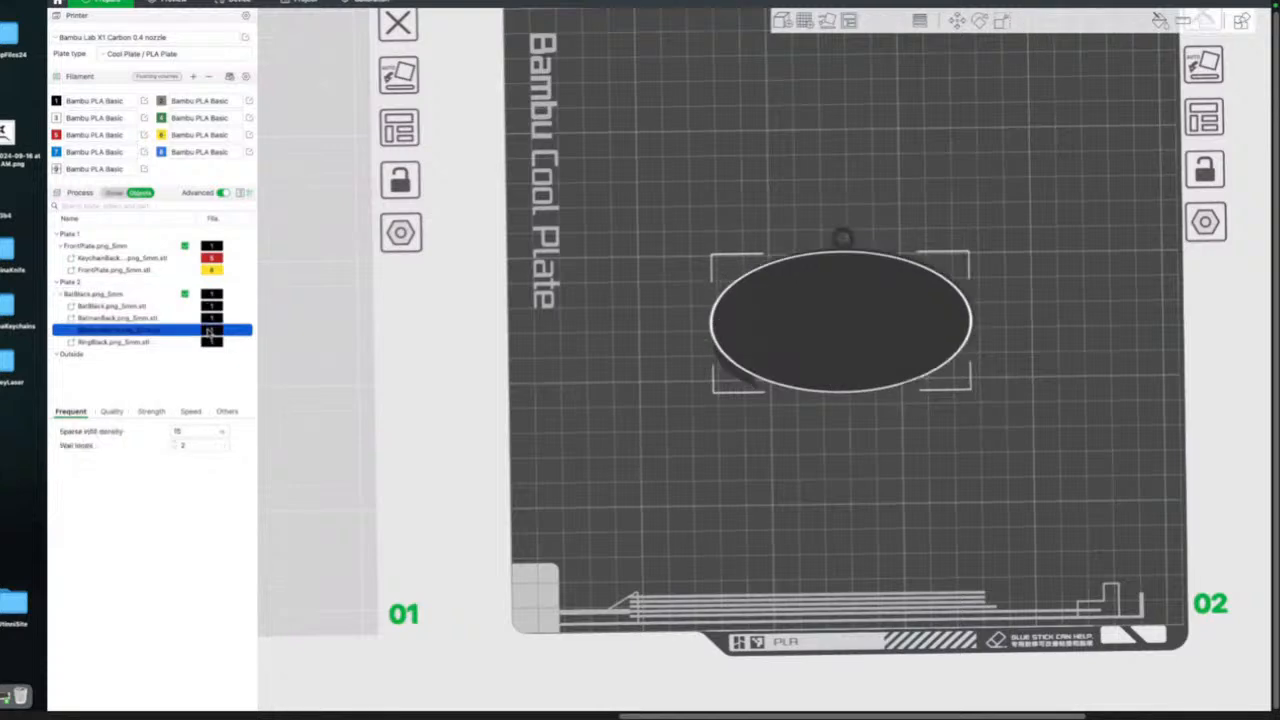
pyautogui.press('6')
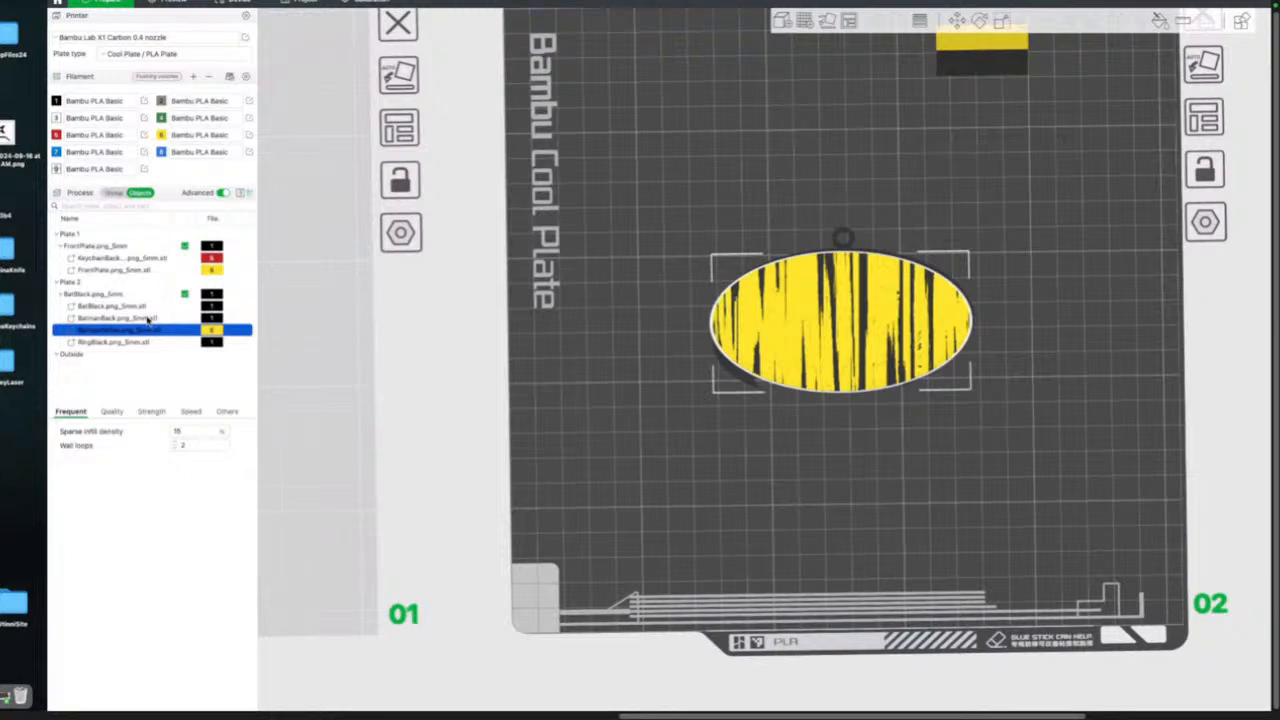
pyautogui.click(209, 318)
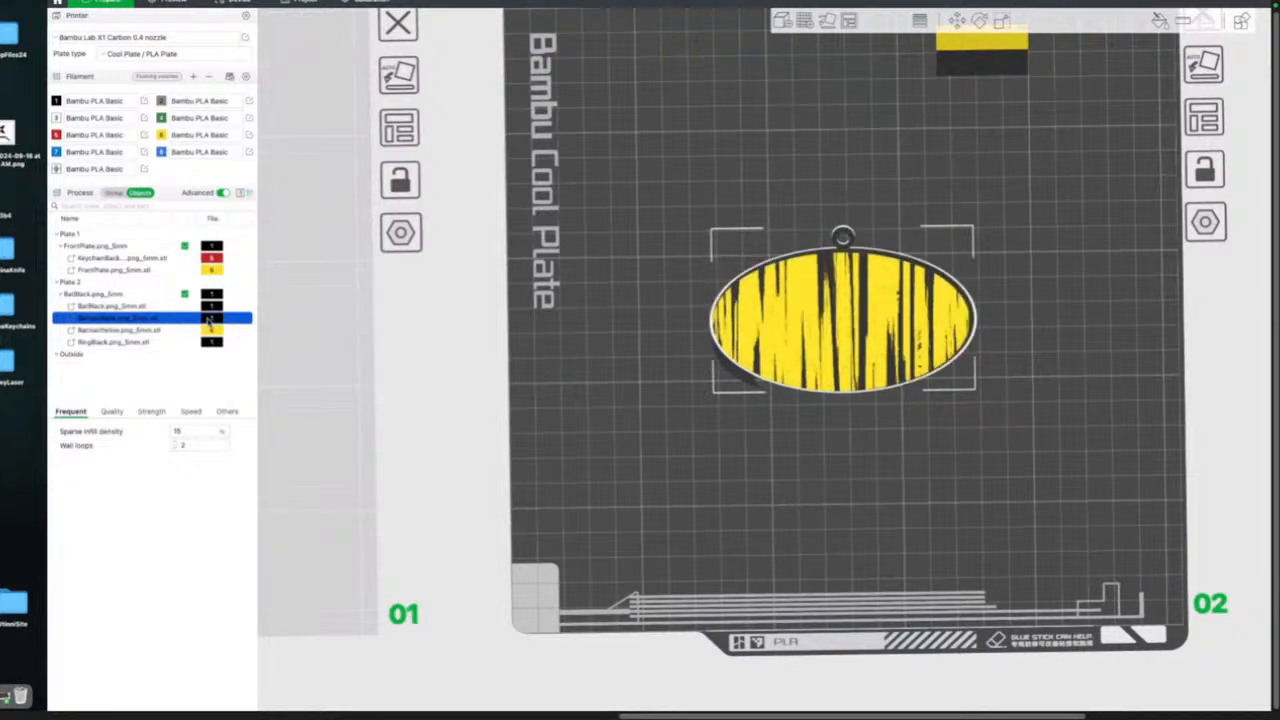
pyautogui.press('5')
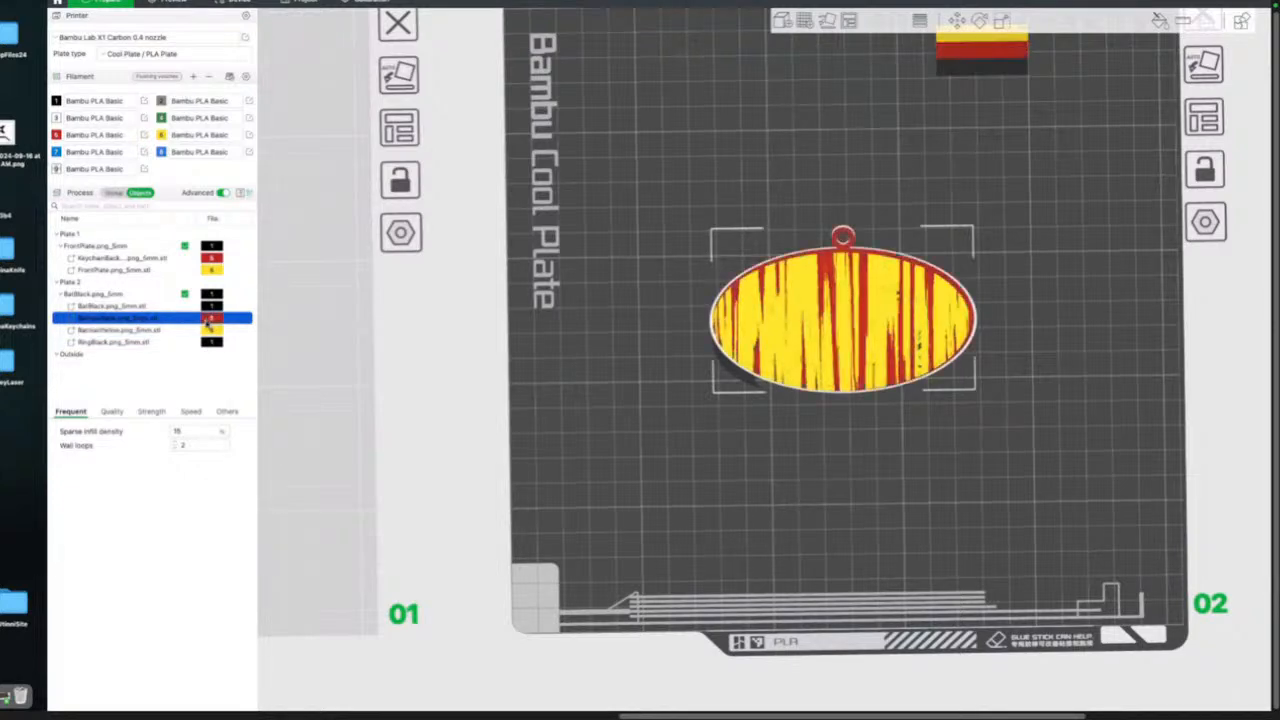
# Assign filament 4 (green) to the RingBlack part under Plate 2.
pyautogui.click(153, 345)
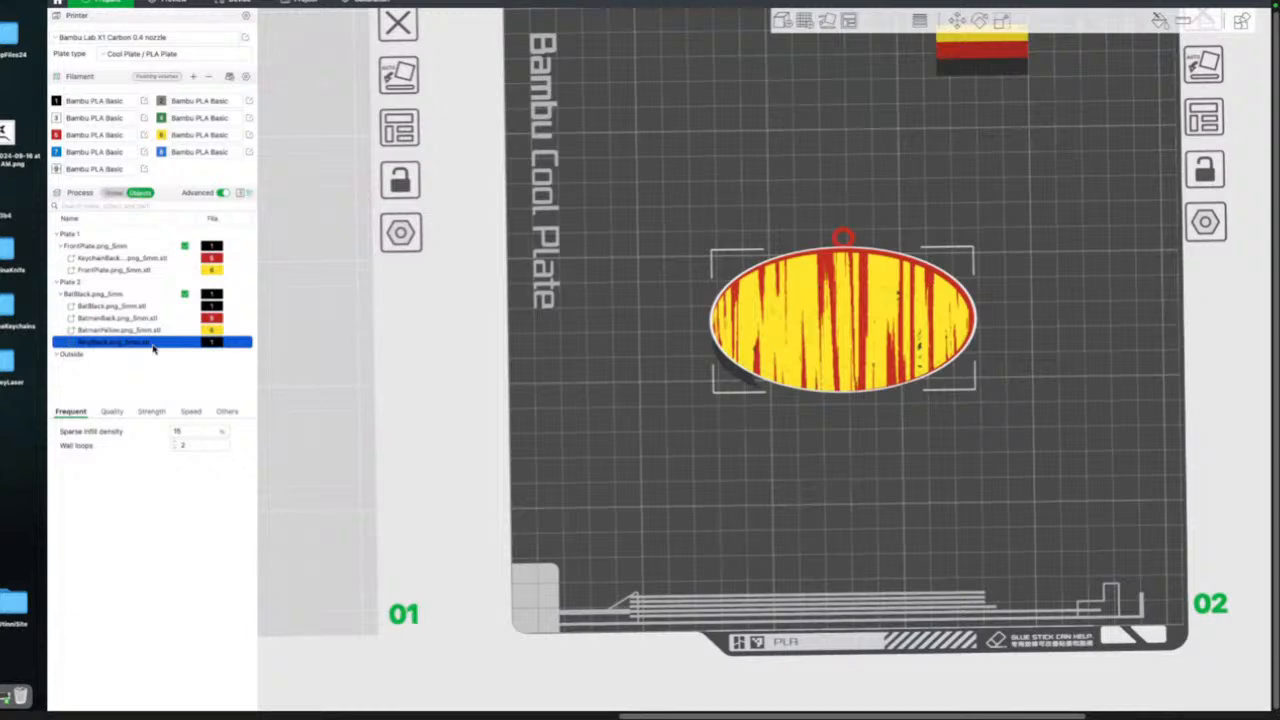
pyautogui.press('4')
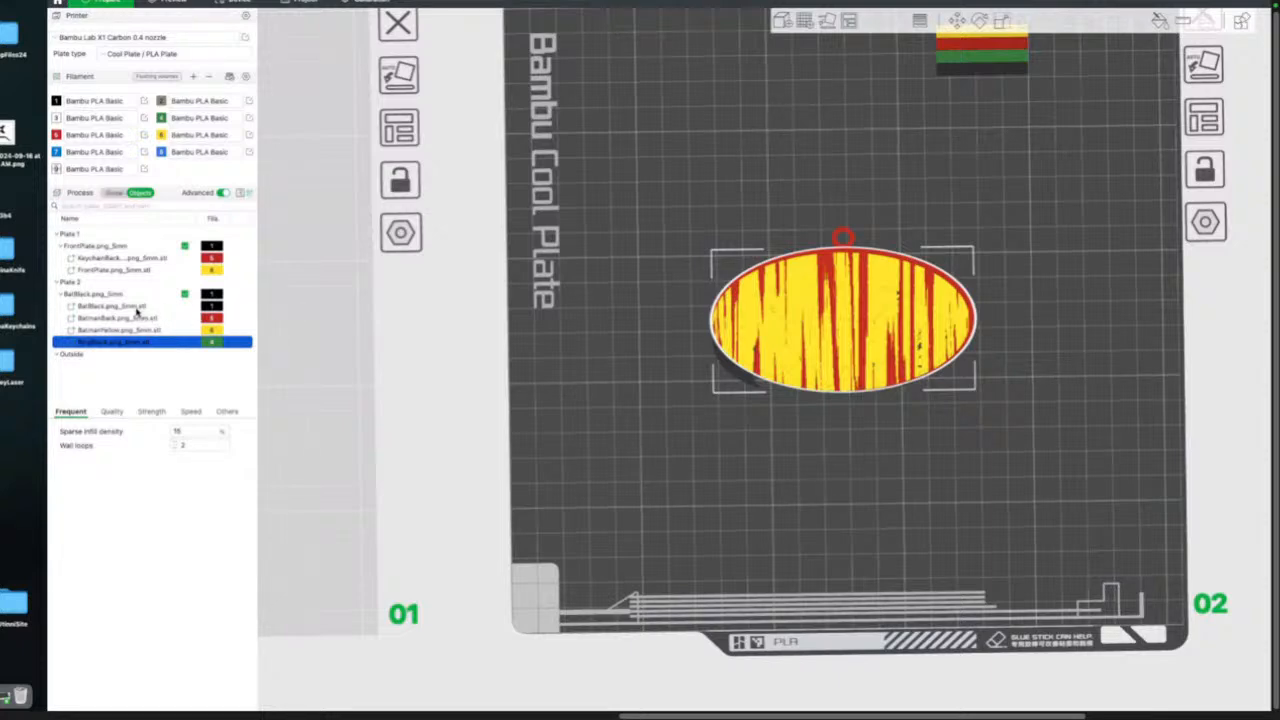
pyautogui.click(137, 307)
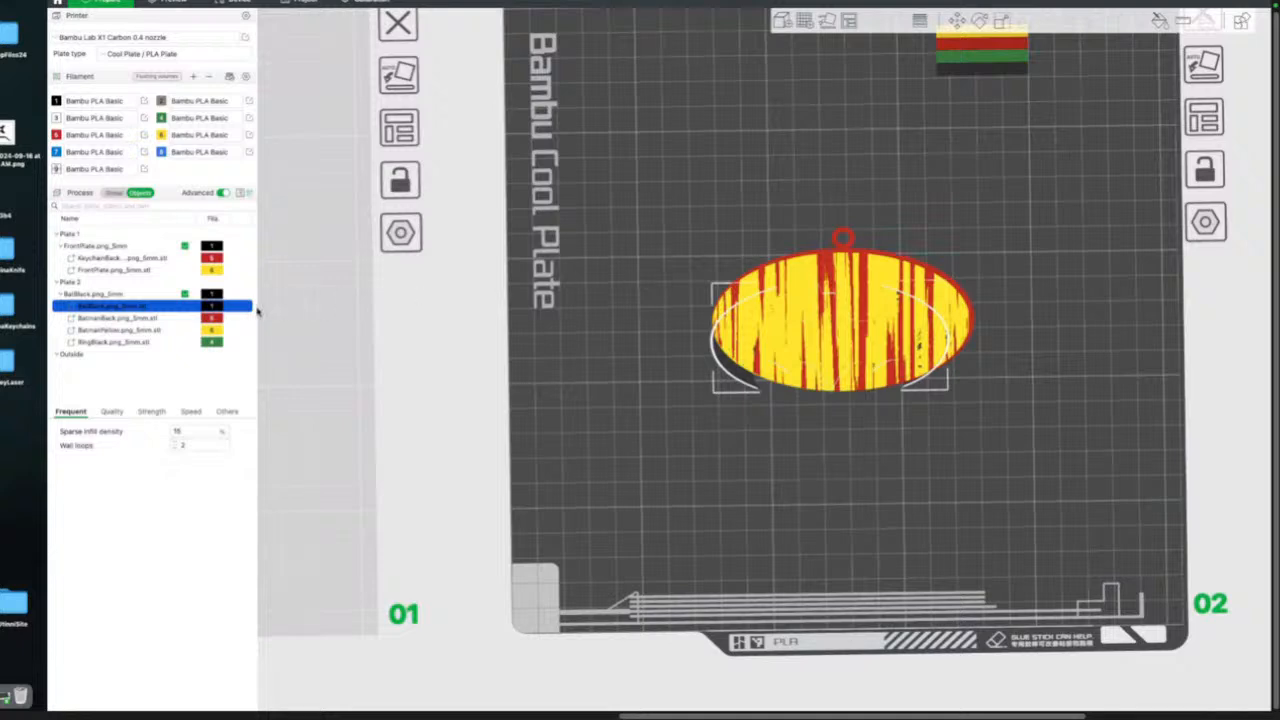
# Turn off uniform scaling for the BatmanBack part and set its Z size to 2 mm.
pyautogui.click(155, 320)
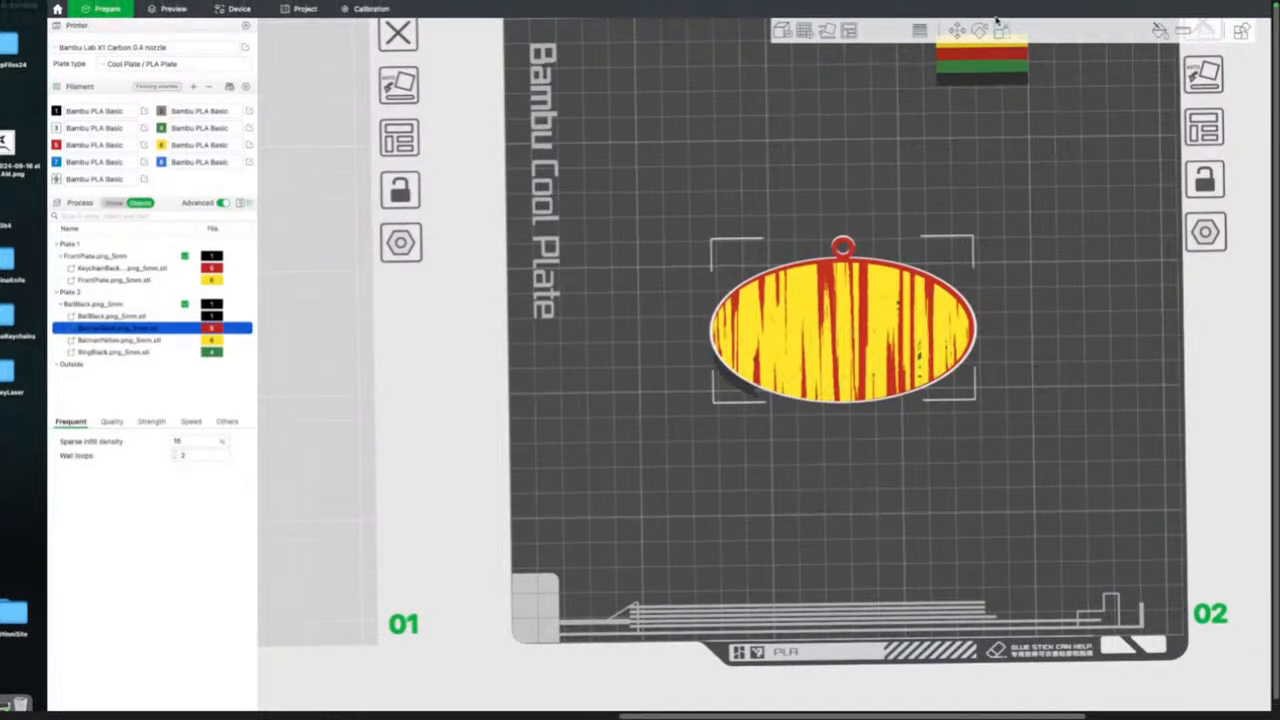
pyautogui.click(1000, 31)
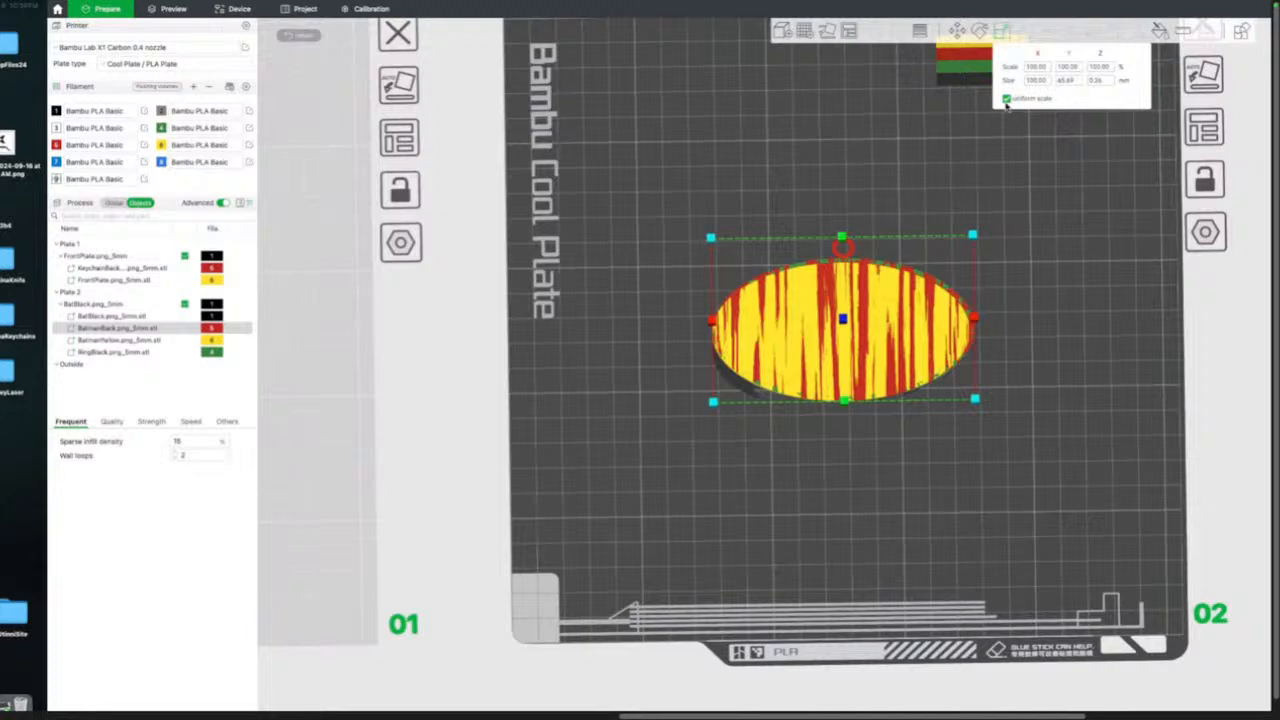
pyautogui.click(1006, 100)
pyautogui.click(1103, 83)
pyautogui.press('Return')
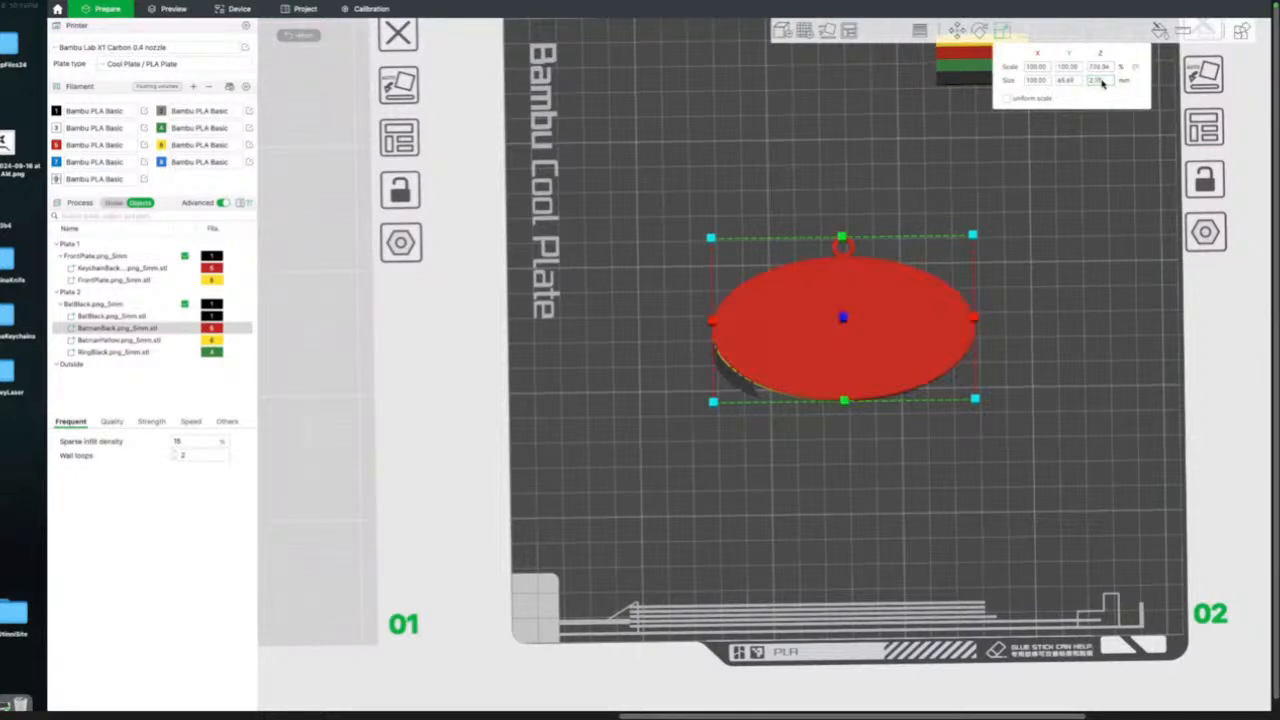
pyautogui.moveTo(836, 160); pyautogui.dragTo(848, 142)
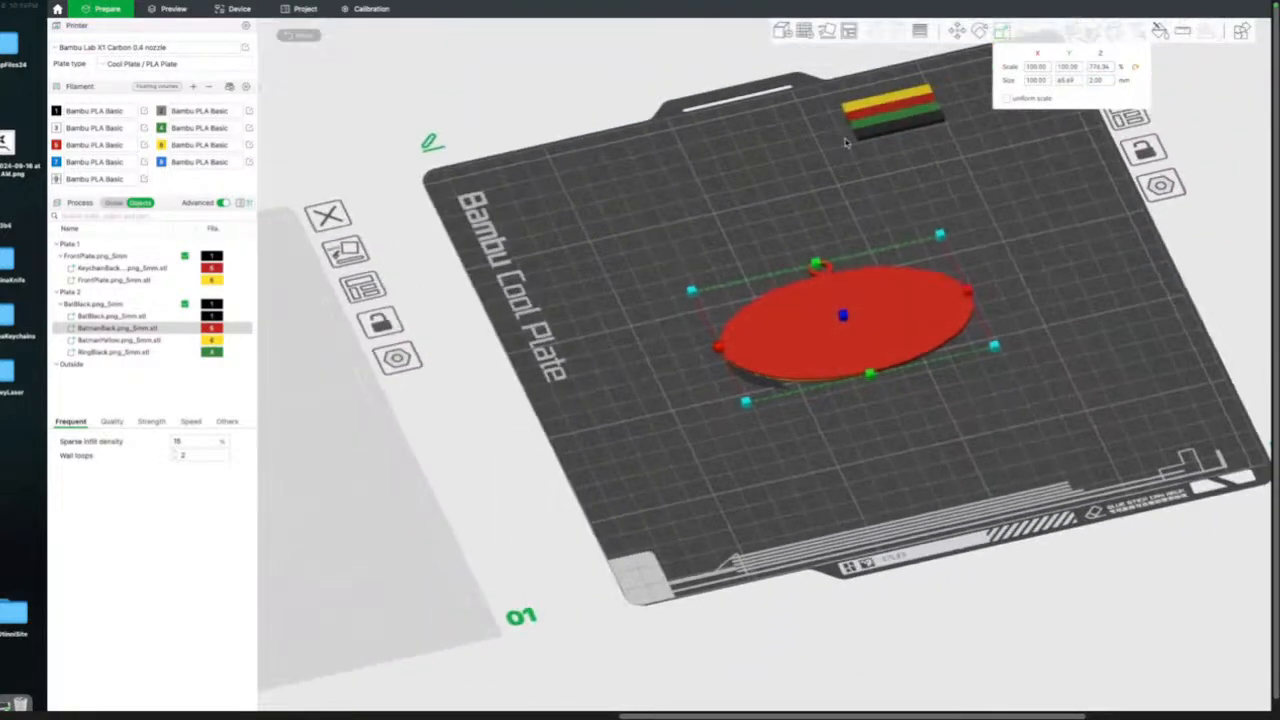
# Set the Z size of the BatmanYellow part to 1 mm.
pyautogui.click(148, 340)
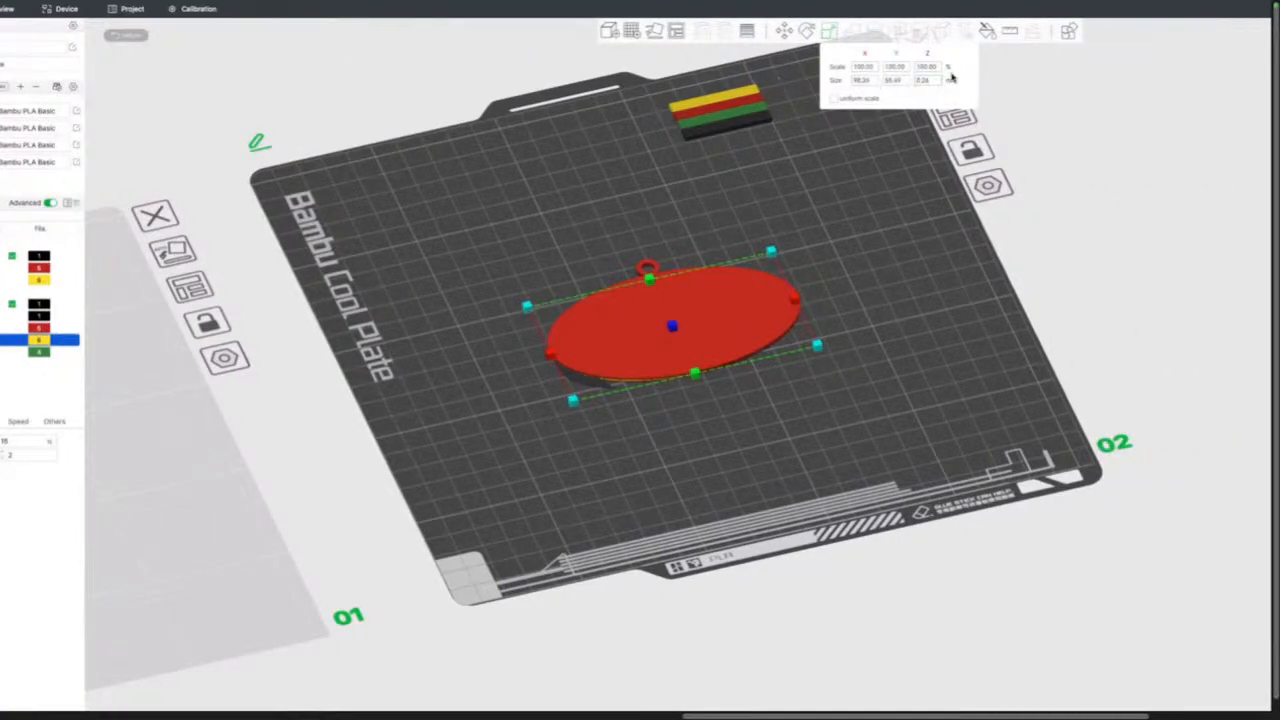
pyautogui.click(924, 81)
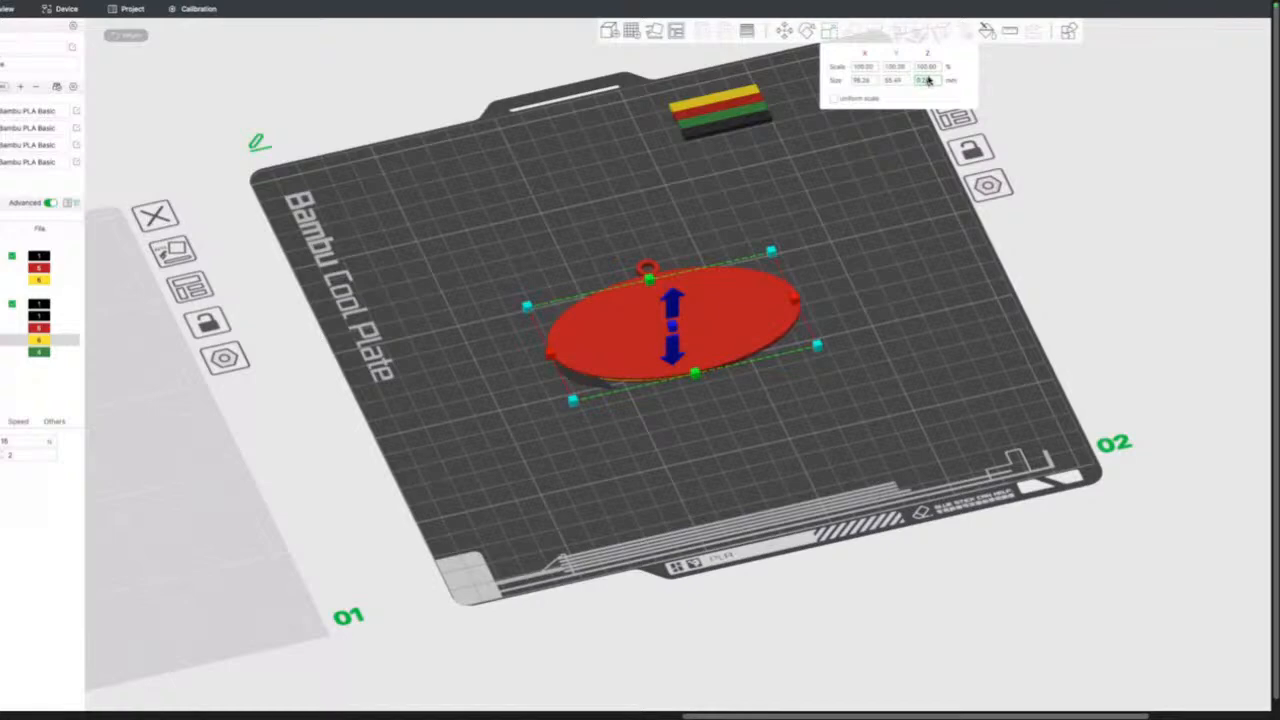
pyautogui.write('1')
pyautogui.press('Return')
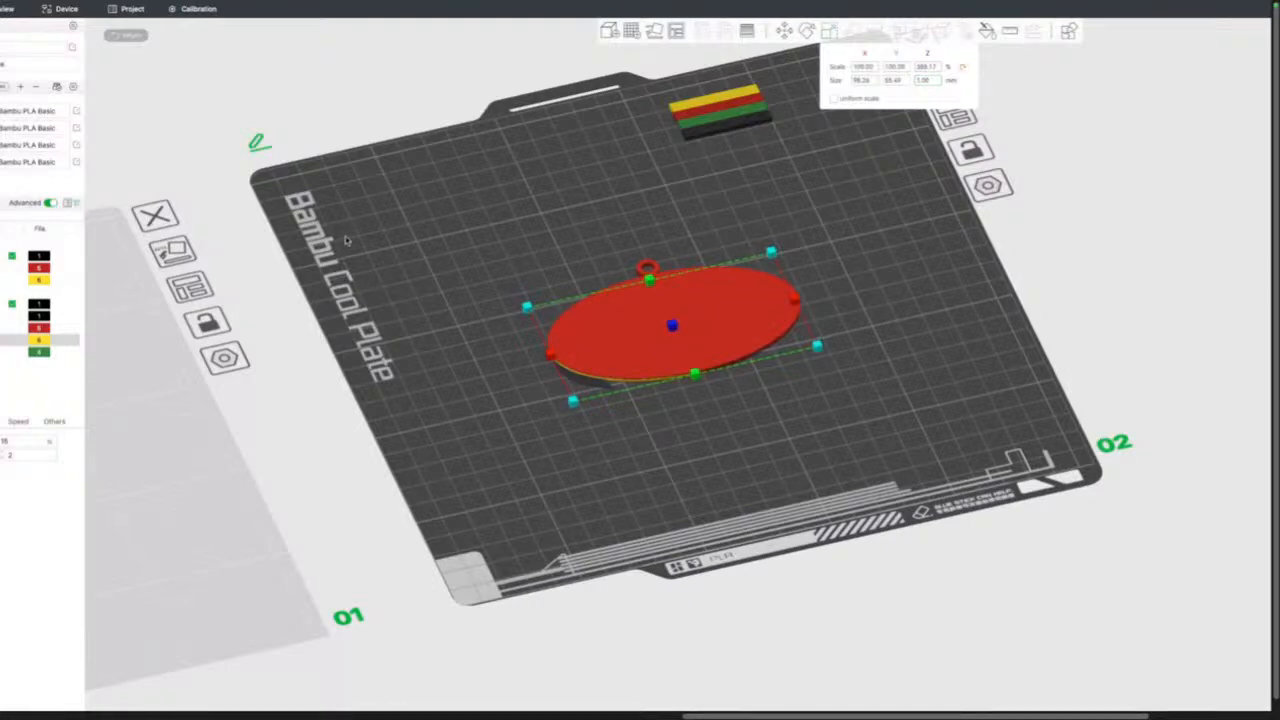
pyautogui.moveTo(378, 234); pyautogui.dragTo(534, 207, button='middle')
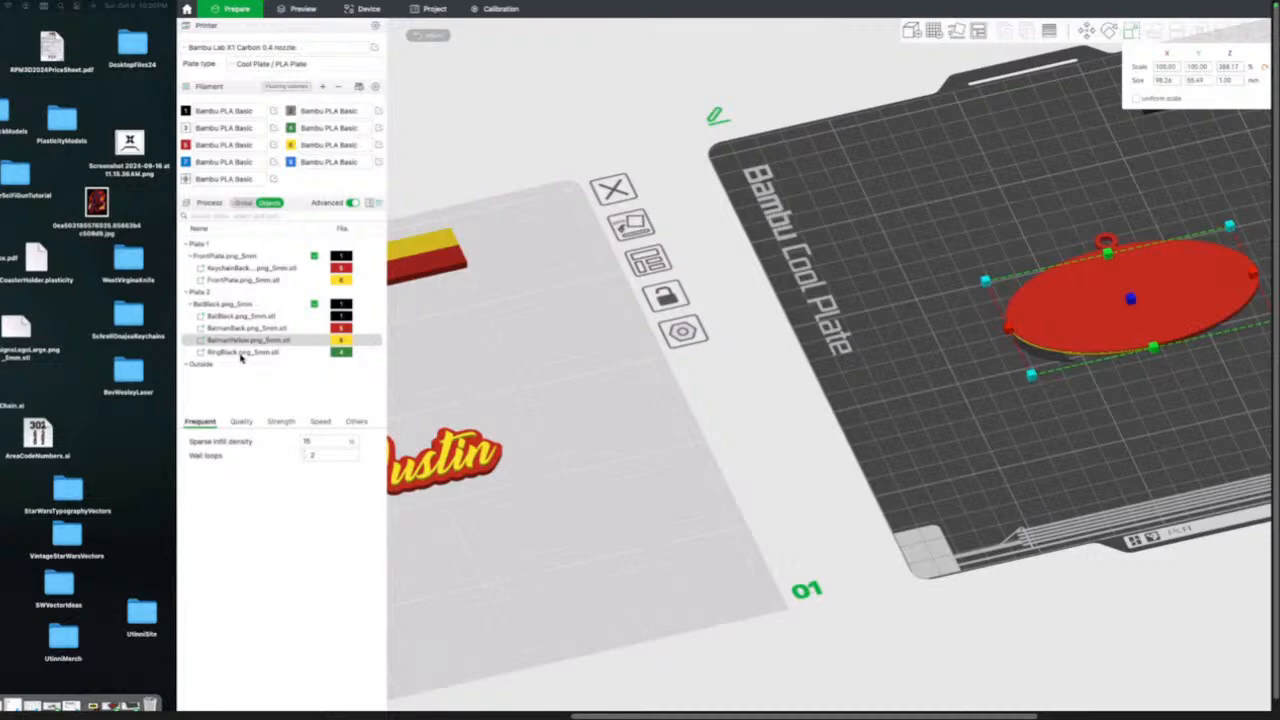
# Set the Z size of the RingBlack part to 1.25 mm.
pyautogui.click(240, 354)
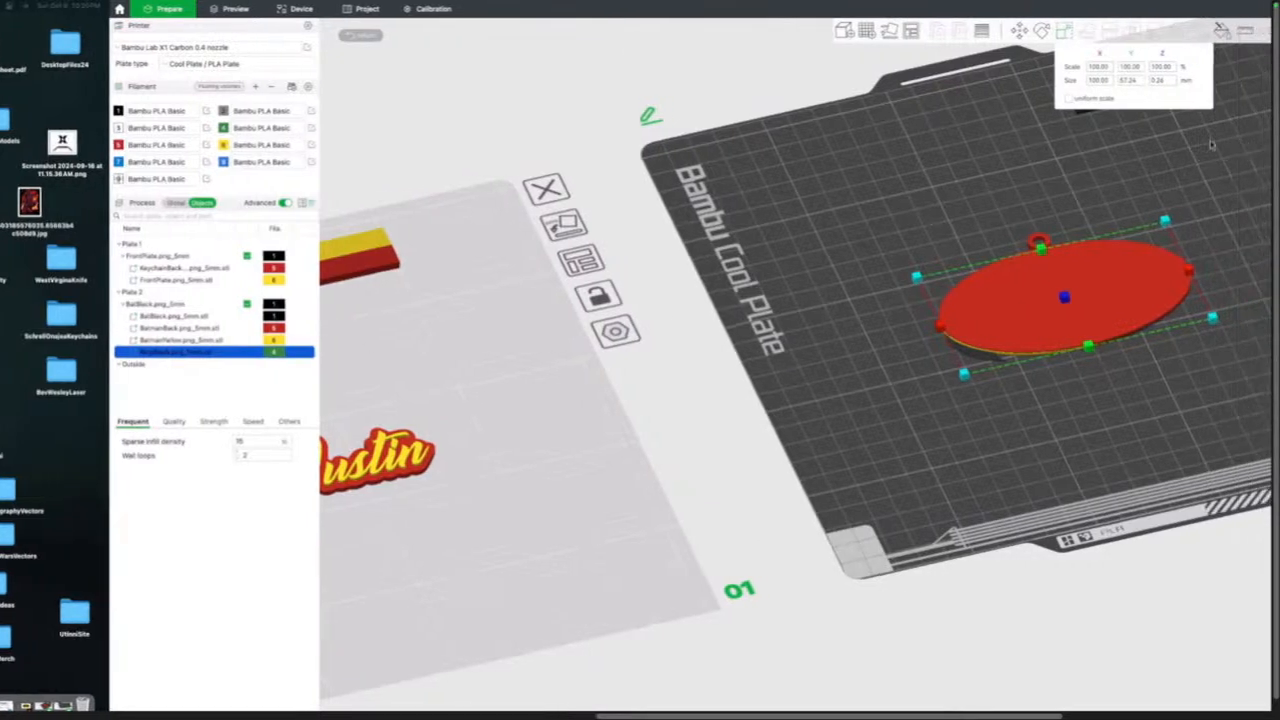
pyautogui.click(1162, 81)
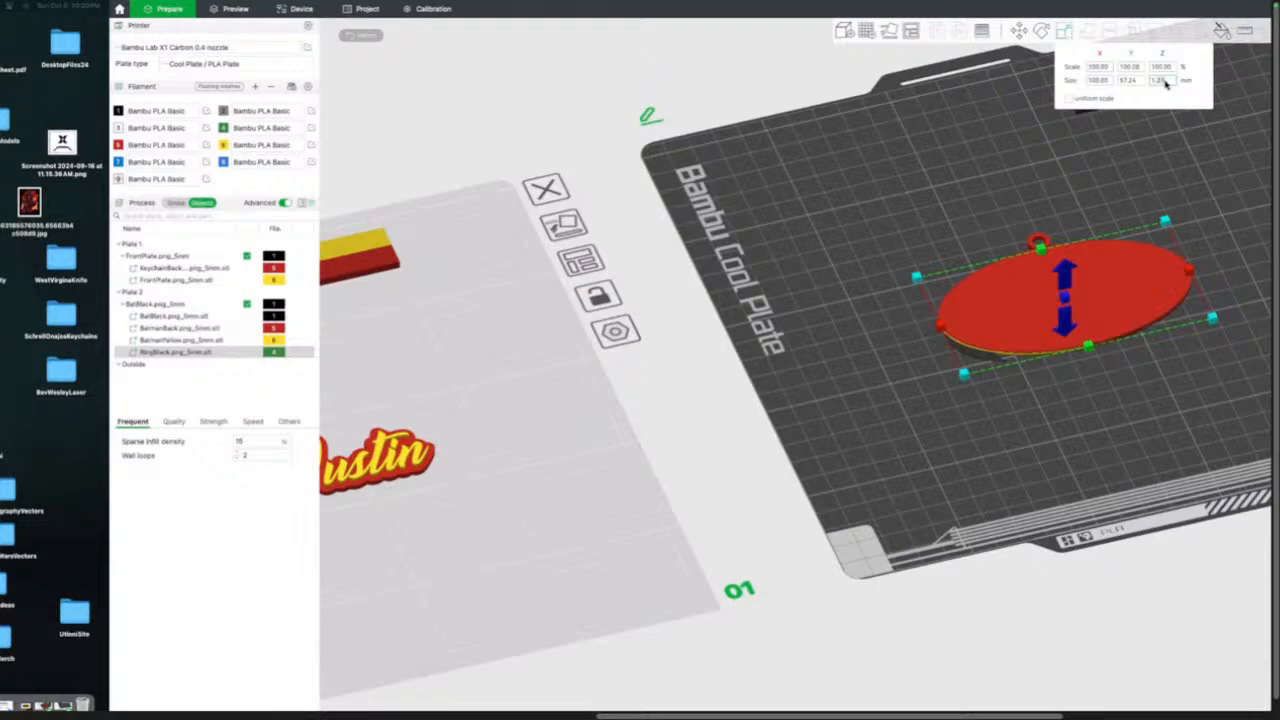
pyautogui.write('1.25')
pyautogui.press('Return')
# Set the Z size of the BatBlack part to 2 mm.
pyautogui.click(202, 316)
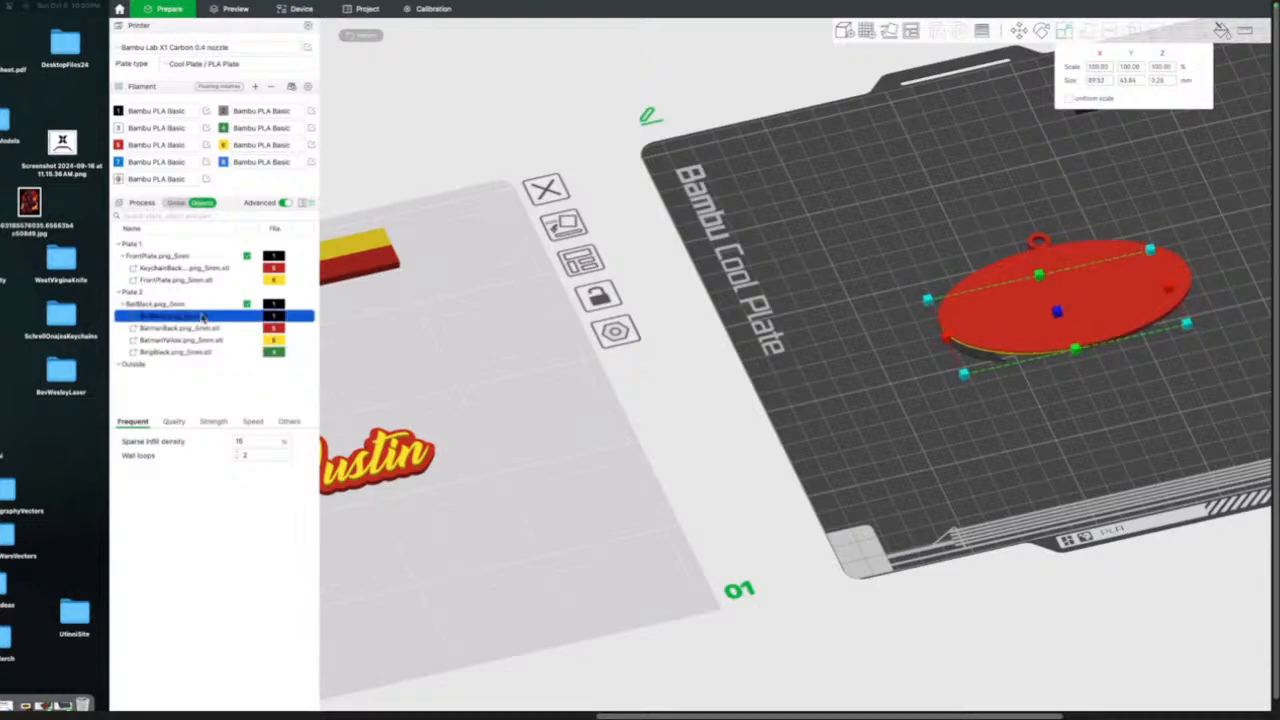
pyautogui.click(1168, 83)
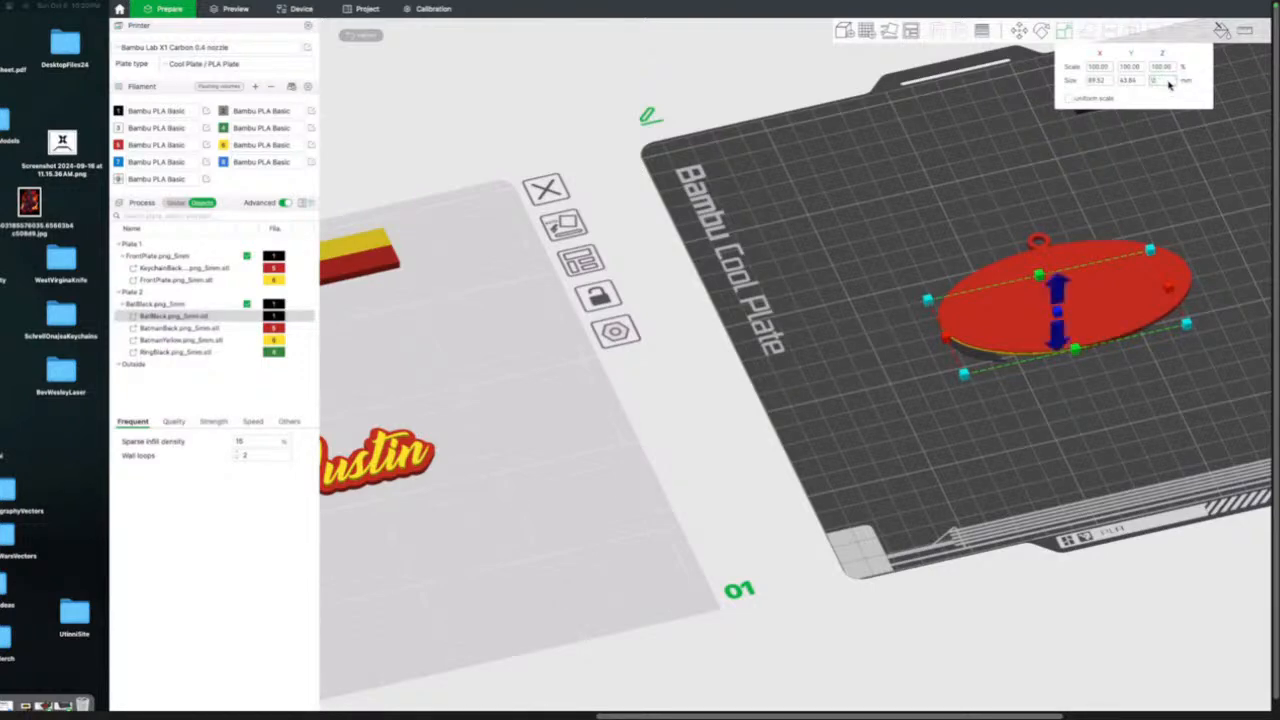
pyautogui.write('0.6')
pyautogui.press('Return')
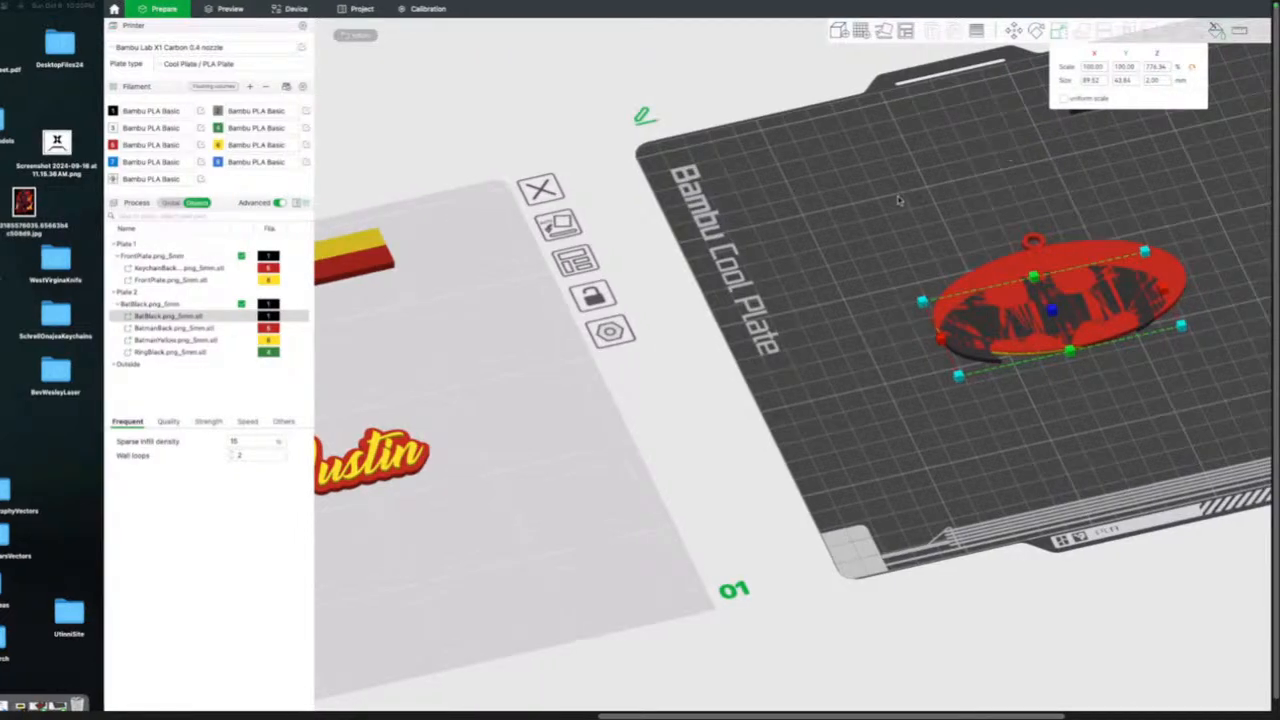
# Raise the BatmanYellow part above the red back plate to a Z position of about 1.63 mm.
pyautogui.click(183, 341)
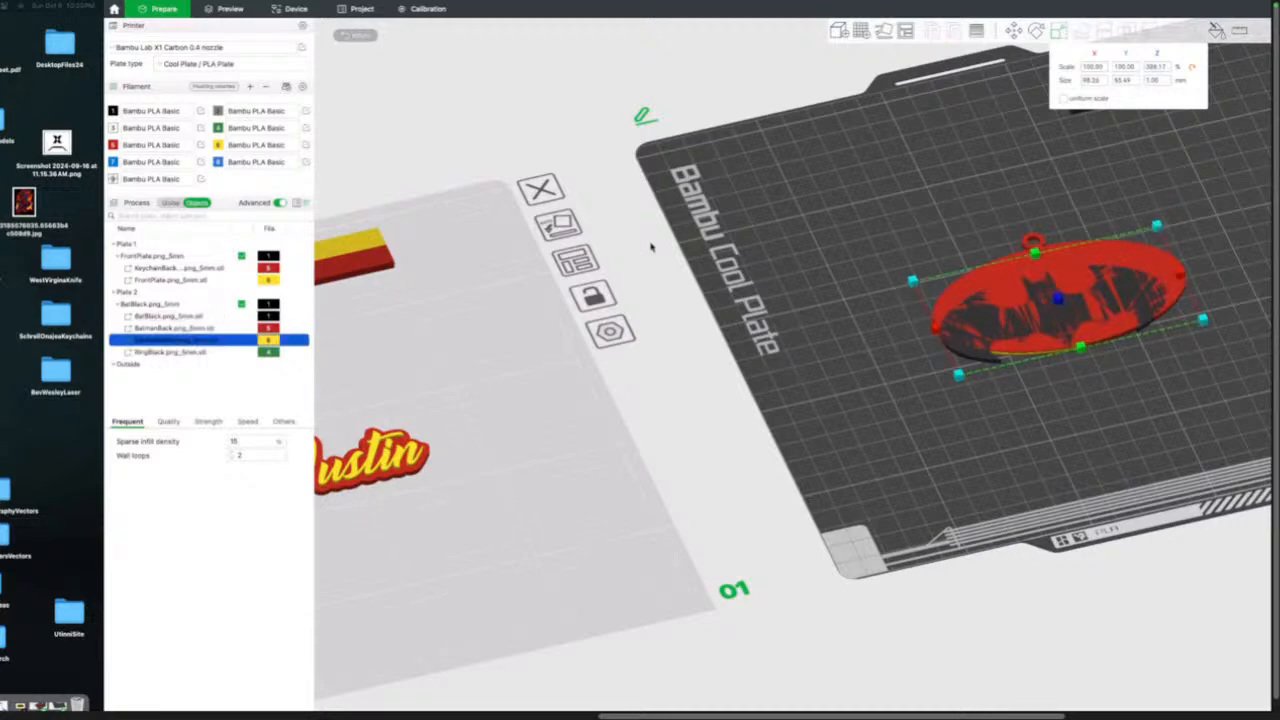
pyautogui.click(1016, 32)
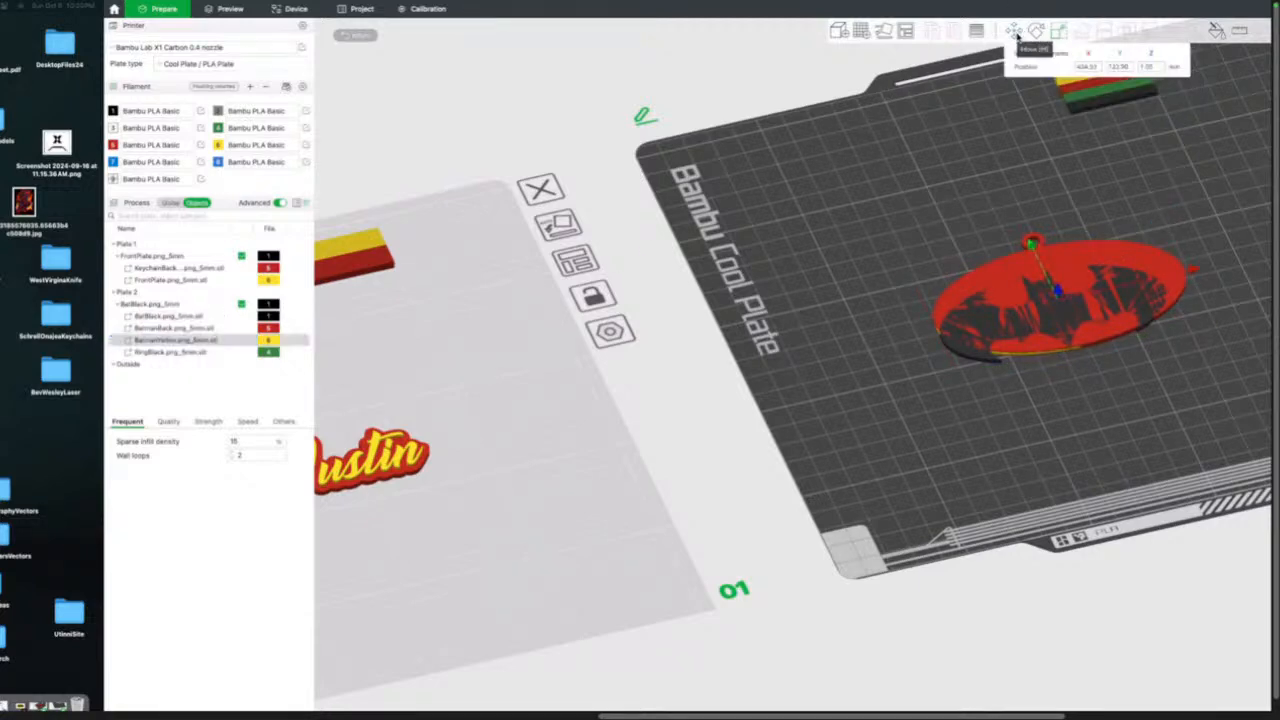
pyautogui.click(1152, 68)
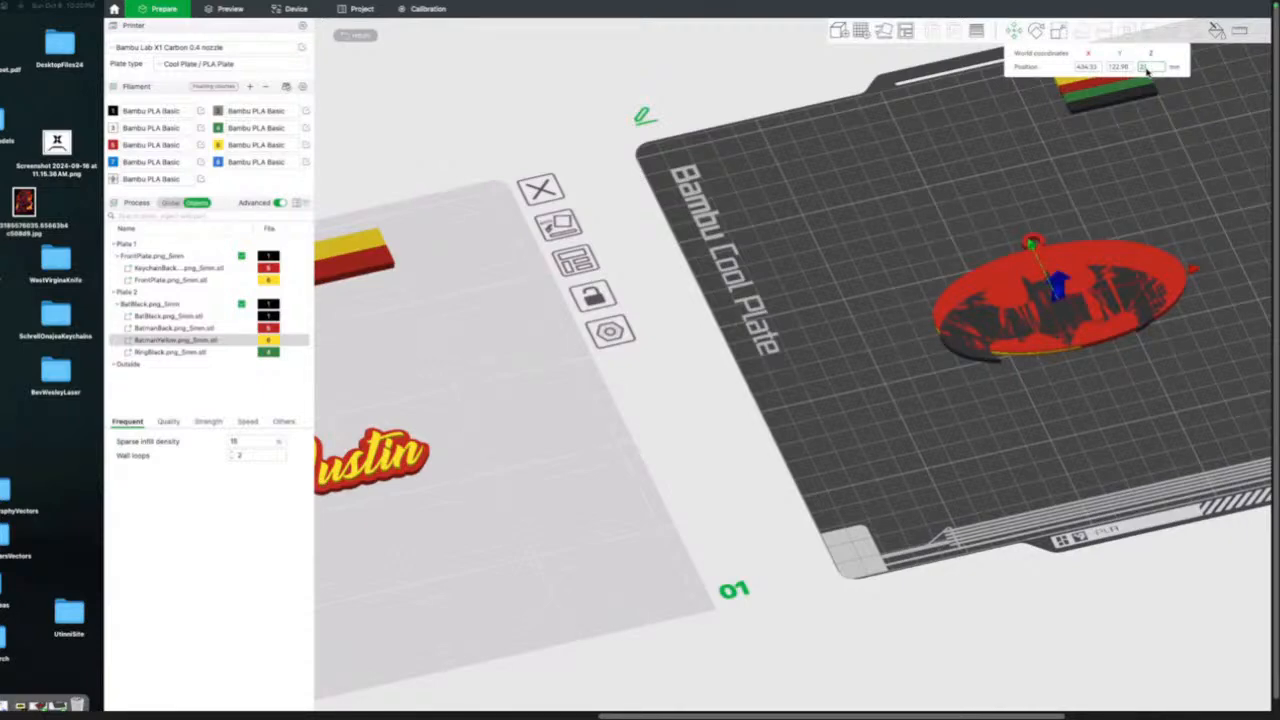
pyautogui.press('Return')
pyautogui.moveTo(1058, 291); pyautogui.dragTo(1056, 290)
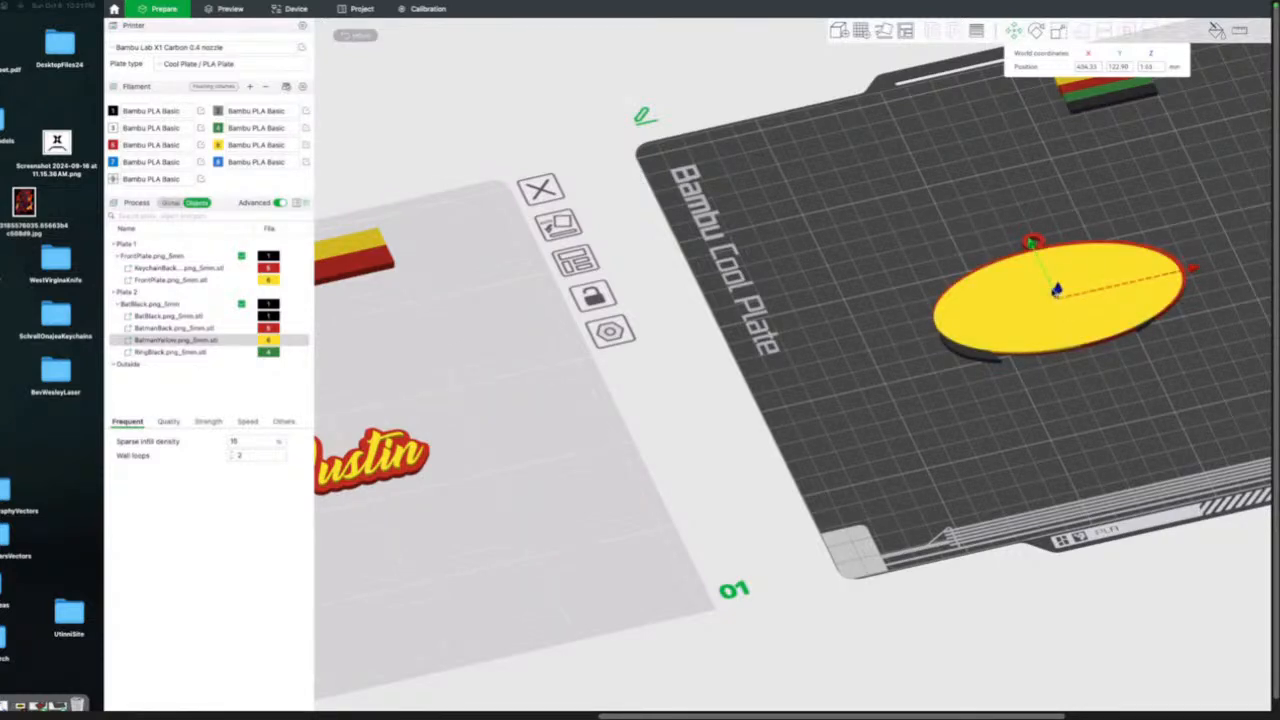
# Raise the BatBlack part to about Z 6.2 mm and the RingBlack part to about Z 2.66 mm, above the yellow layer.
pyautogui.click(188, 318)
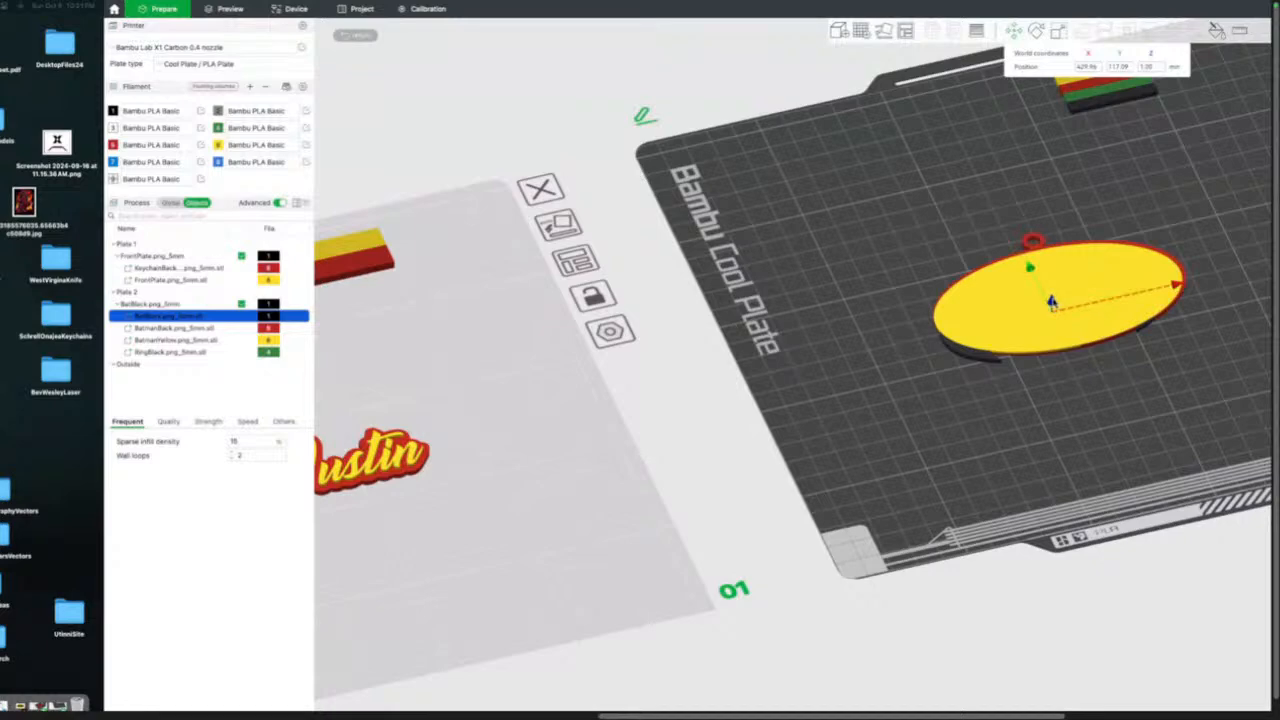
pyautogui.moveTo(1052, 303); pyautogui.dragTo(1052, 287)
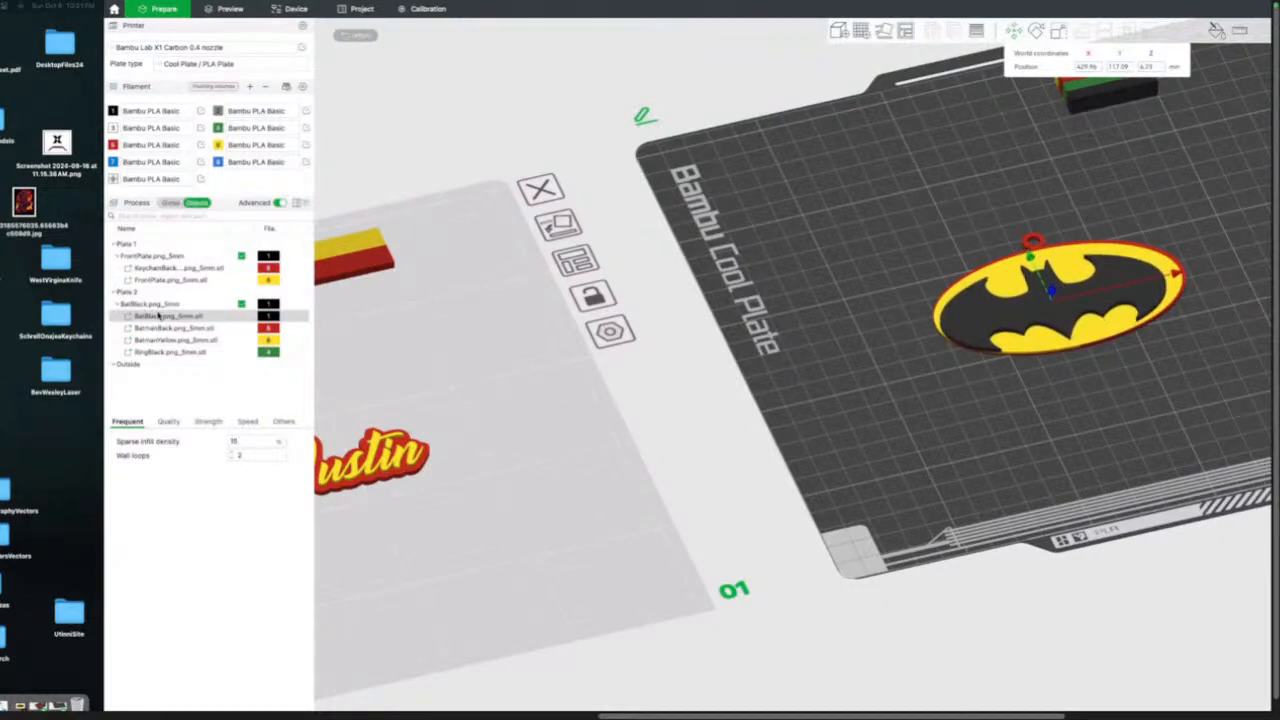
pyautogui.click(168, 352)
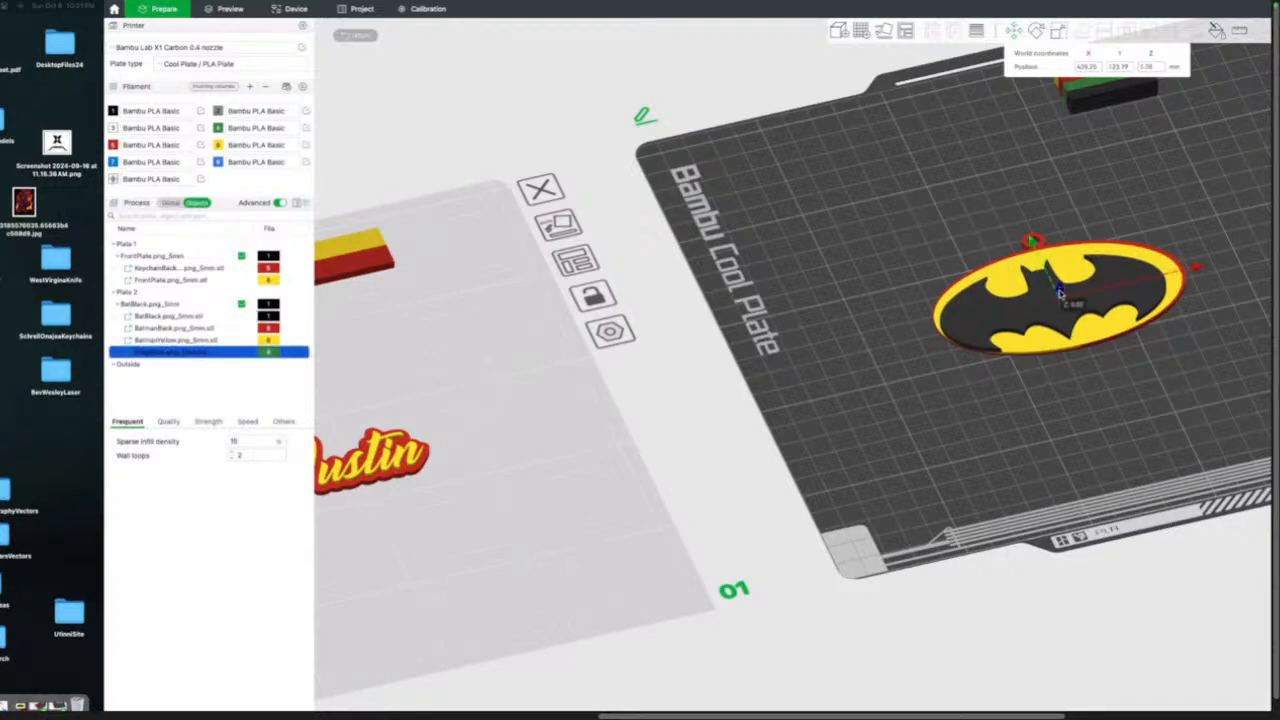
pyautogui.moveTo(1060, 289); pyautogui.dragTo(1060, 285)
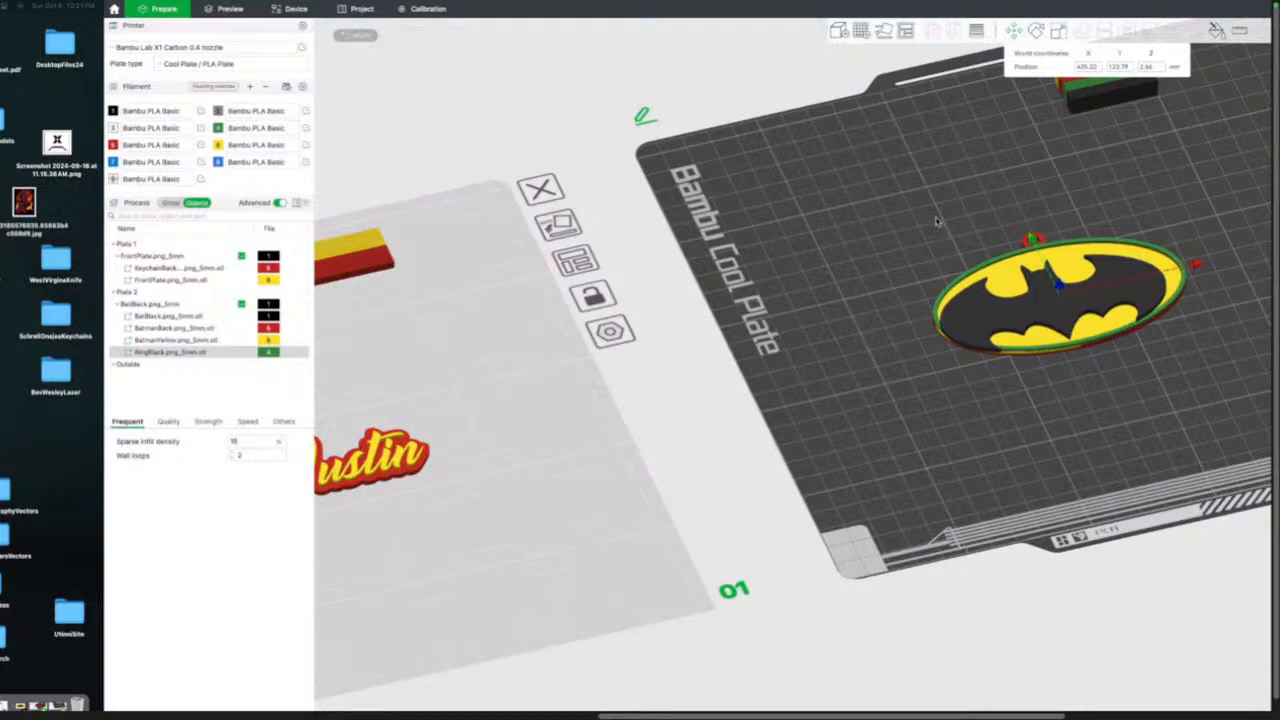
# Move the BatBlack and BatmanYellow parts within the plate plane so both sit centred inside the green ring.
pyautogui.moveTo(937, 222); pyautogui.dragTo(940, 230)
pyautogui.moveTo(940, 230); pyautogui.dragTo(1105, 303, button='right')
pyautogui.scroll(10, 613, 242)
pyautogui.scroll(-5, 613, 242)
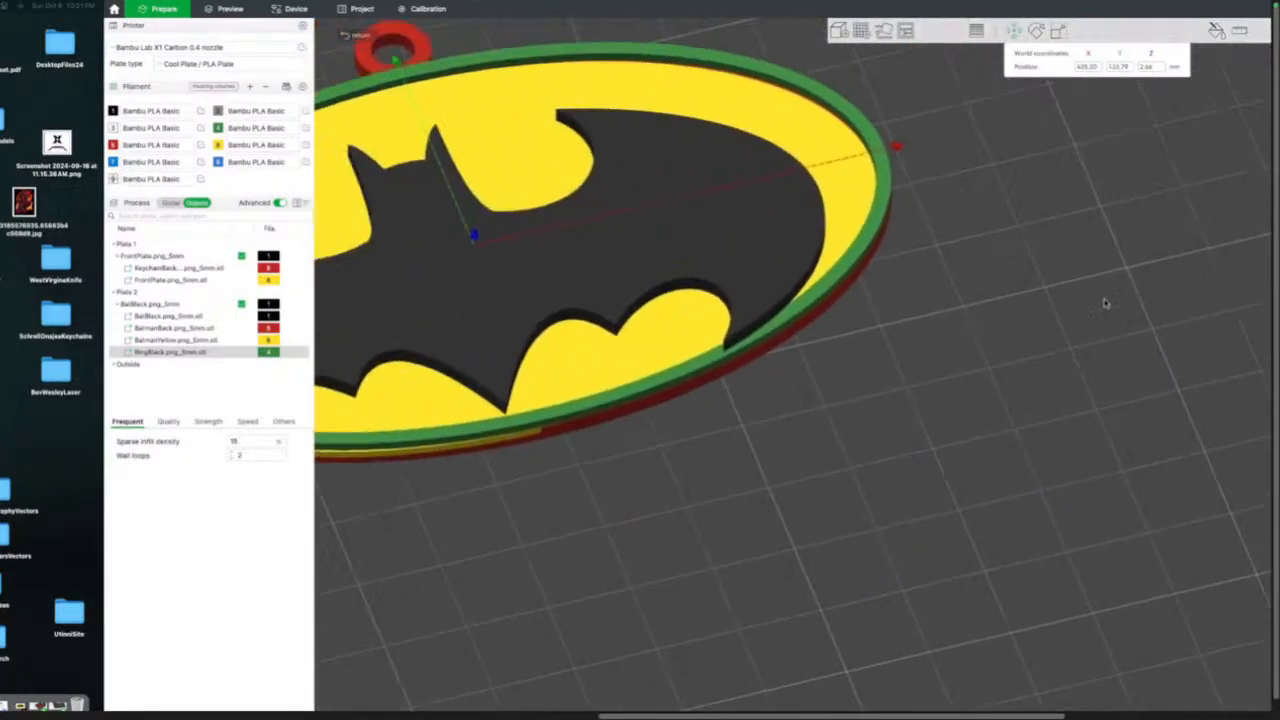
pyautogui.moveTo(874, 369); pyautogui.dragTo(1060, 351, button='right')
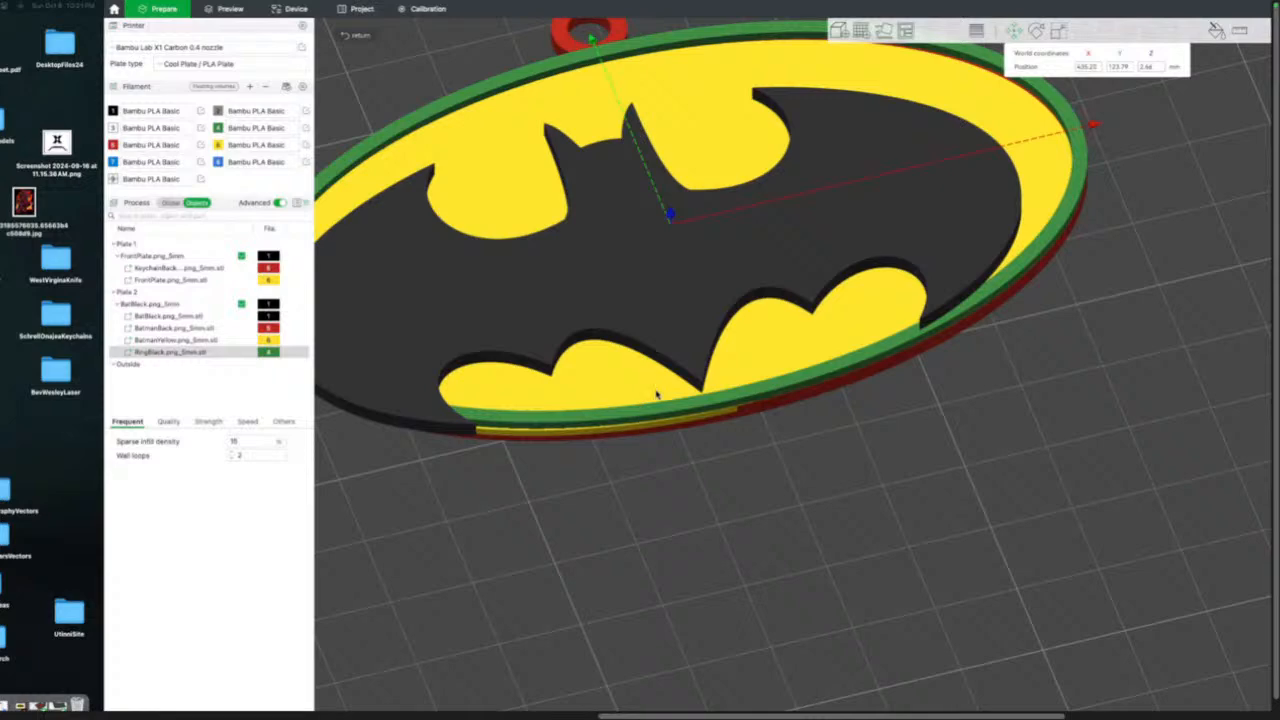
pyautogui.moveTo(660, 453); pyautogui.dragTo(649, 503)
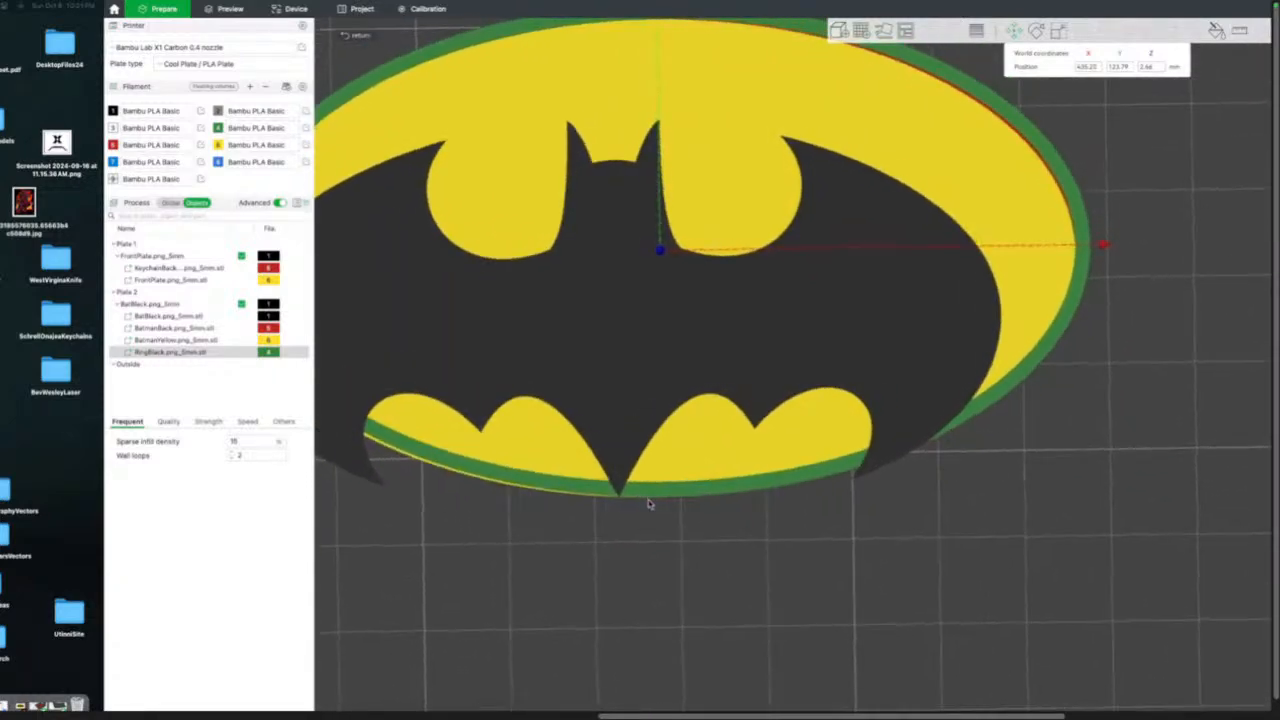
pyautogui.moveTo(673, 541); pyautogui.dragTo(782, 621, button='right')
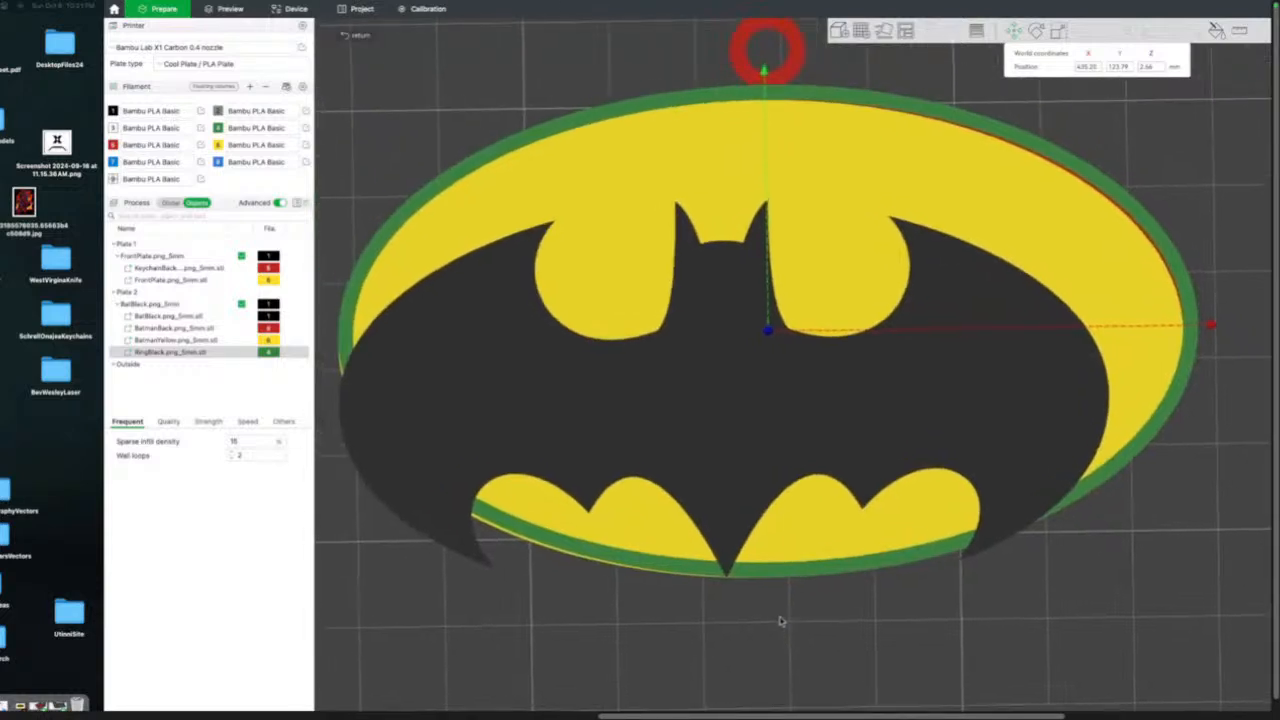
pyautogui.click(197, 316)
pyautogui.moveTo(668, 390); pyautogui.dragTo(710, 325)
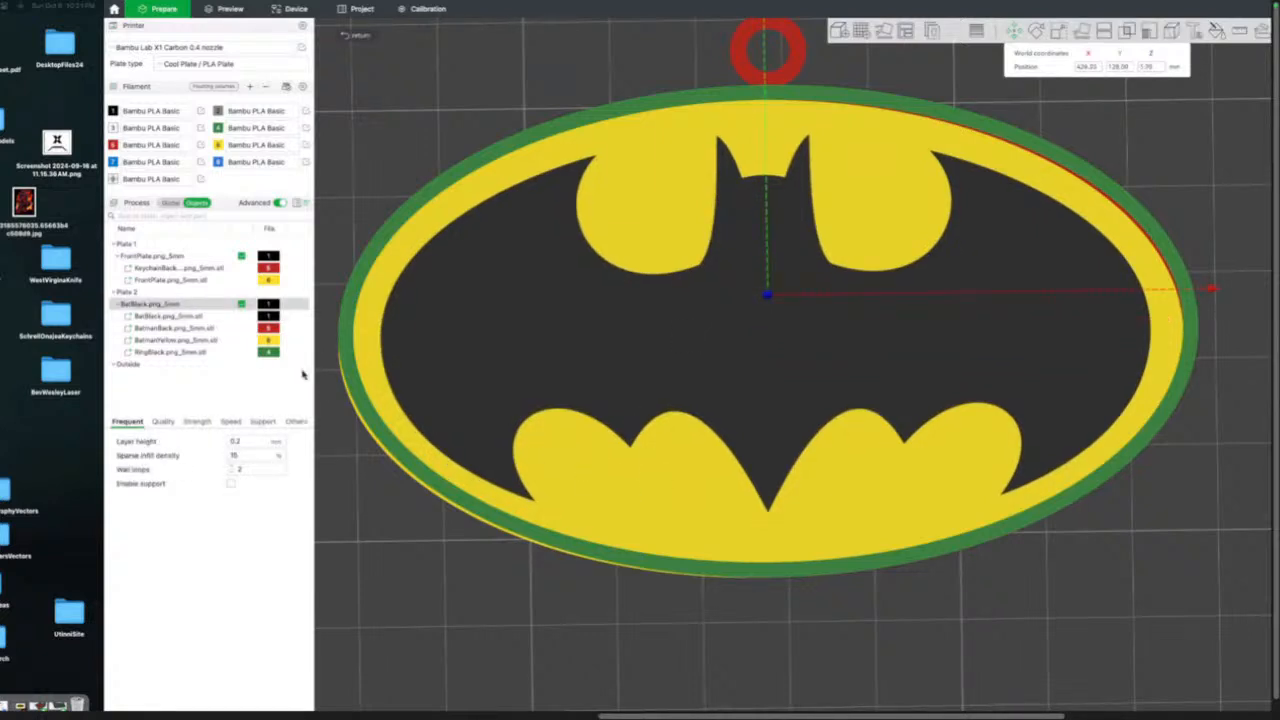
pyautogui.click(210, 342)
pyautogui.click(640, 476)
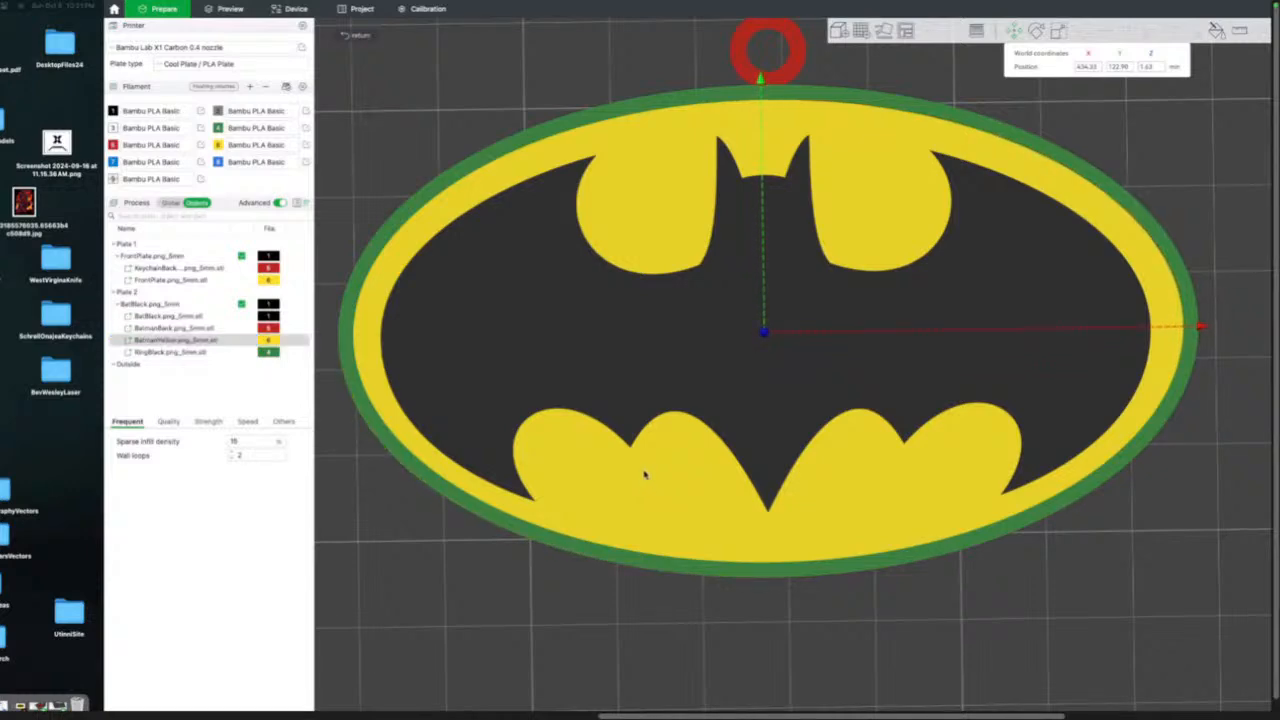
# Raise the RingBlack part to about Z 2.99 mm and the BatmanYellow part to about Z 2.51 mm.
pyautogui.click(214, 354)
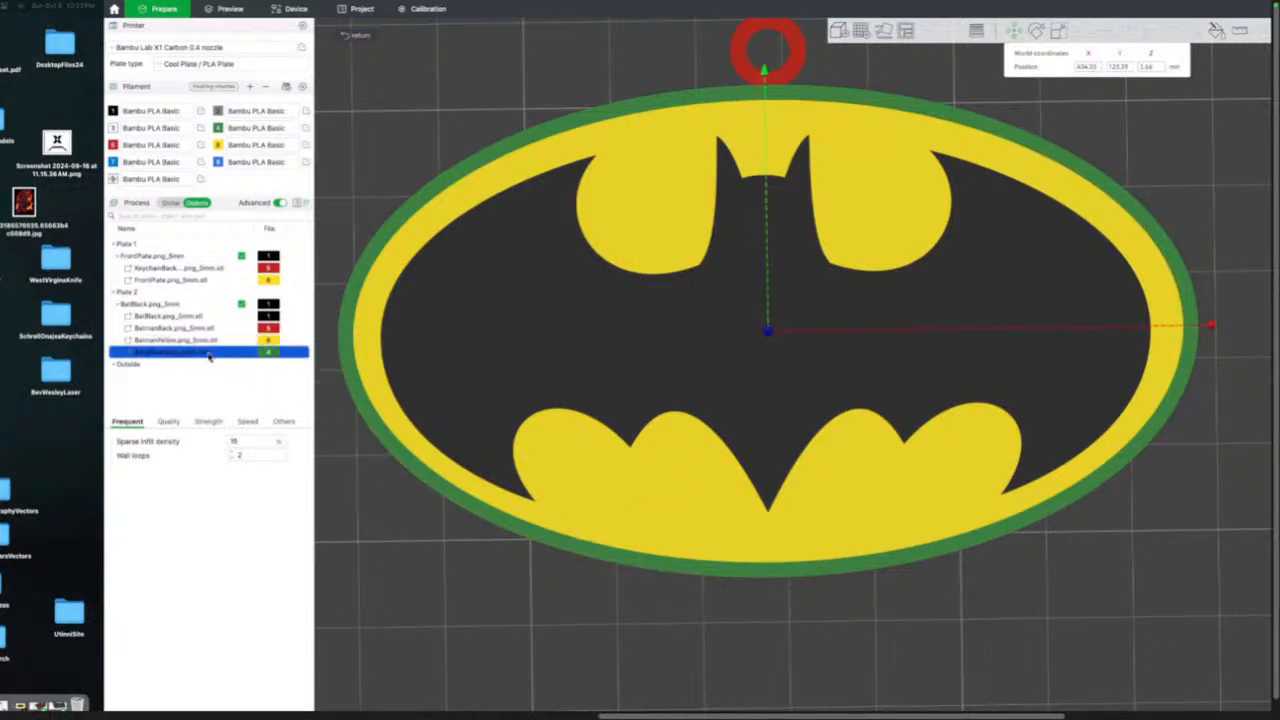
pyautogui.moveTo(806, 640); pyautogui.dragTo(821, 593)
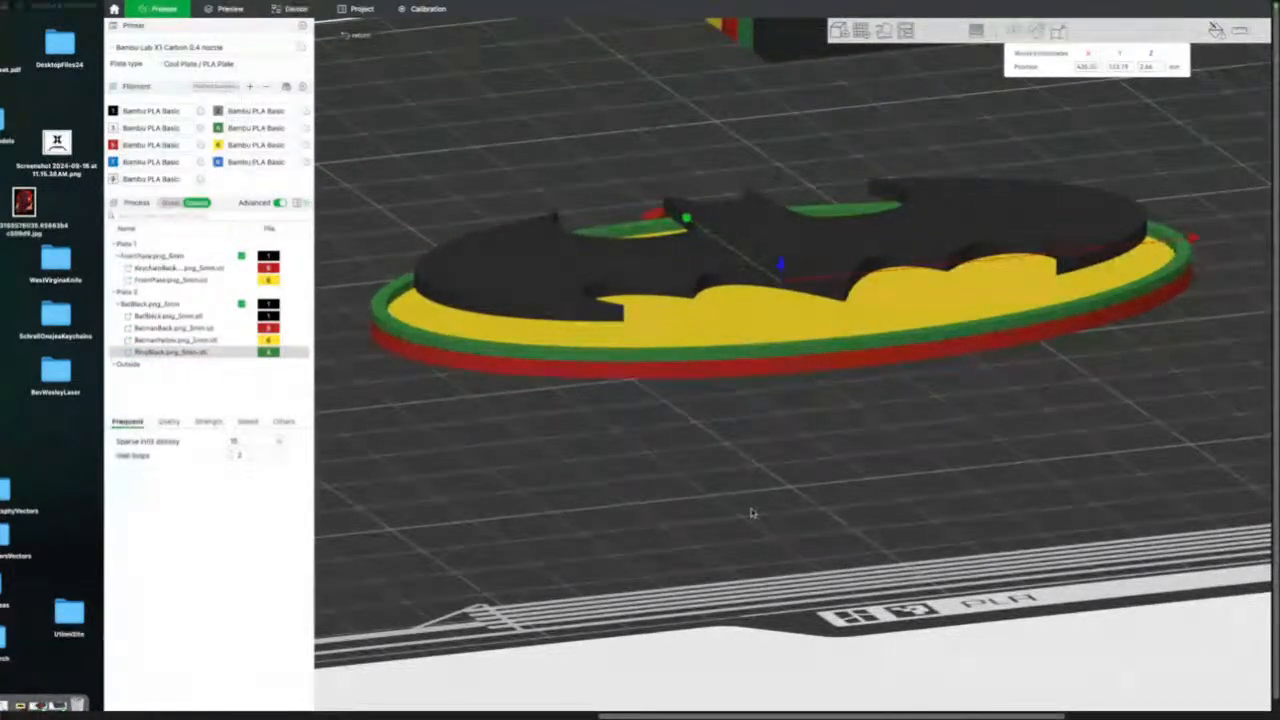
pyautogui.moveTo(723, 487); pyautogui.dragTo(769, 540, button='right')
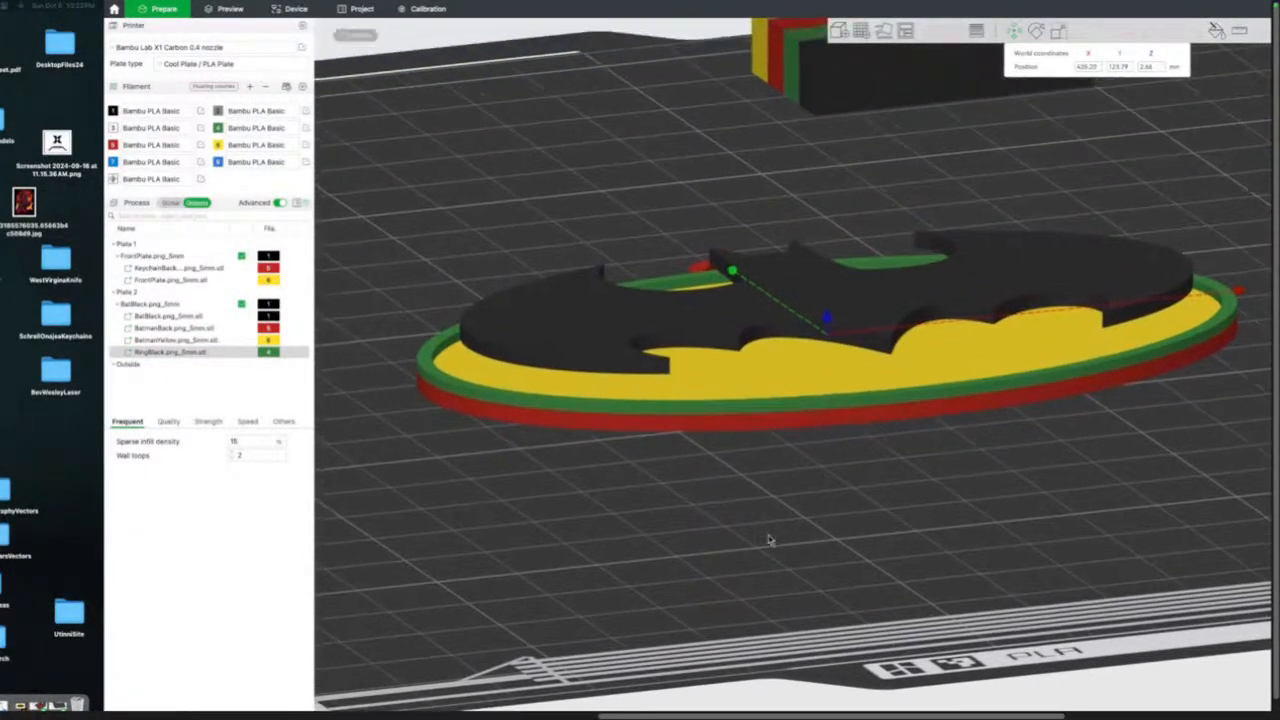
pyautogui.scroll(8, 769, 540)
pyautogui.moveTo(721, 563); pyautogui.dragTo(745, 554)
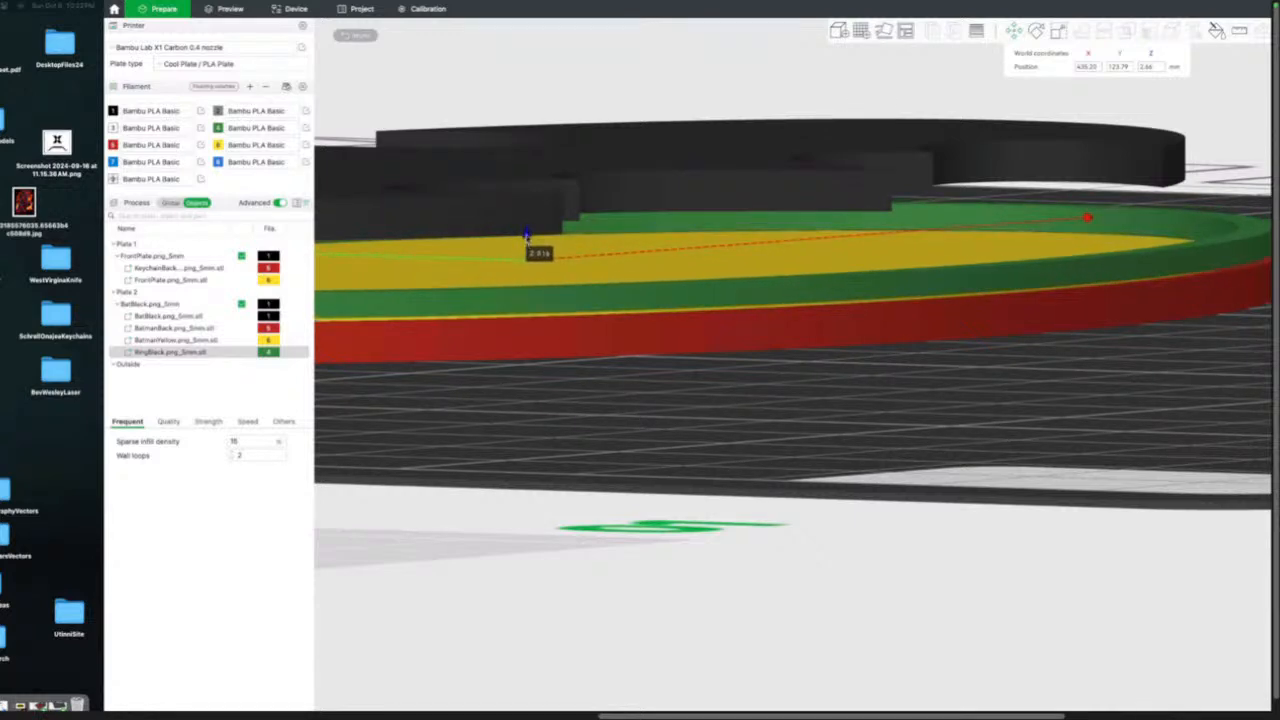
pyautogui.click(213, 341)
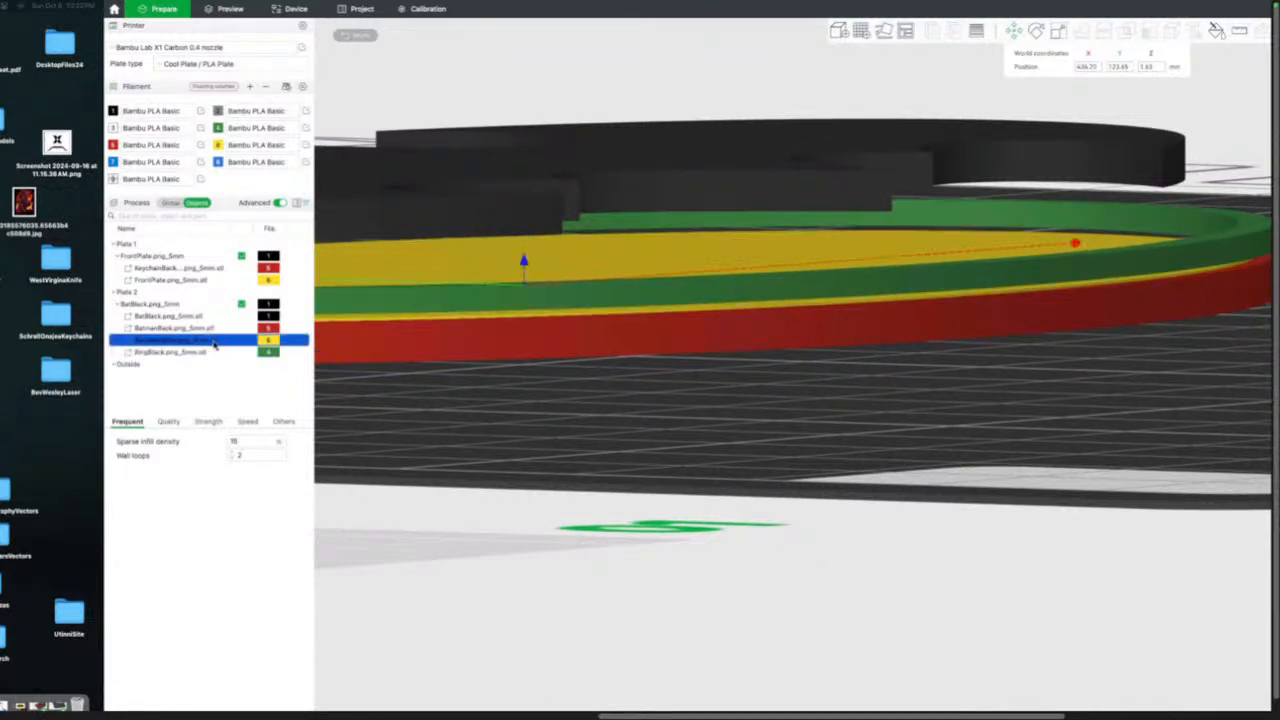
pyautogui.moveTo(523, 262); pyautogui.dragTo(523, 245)
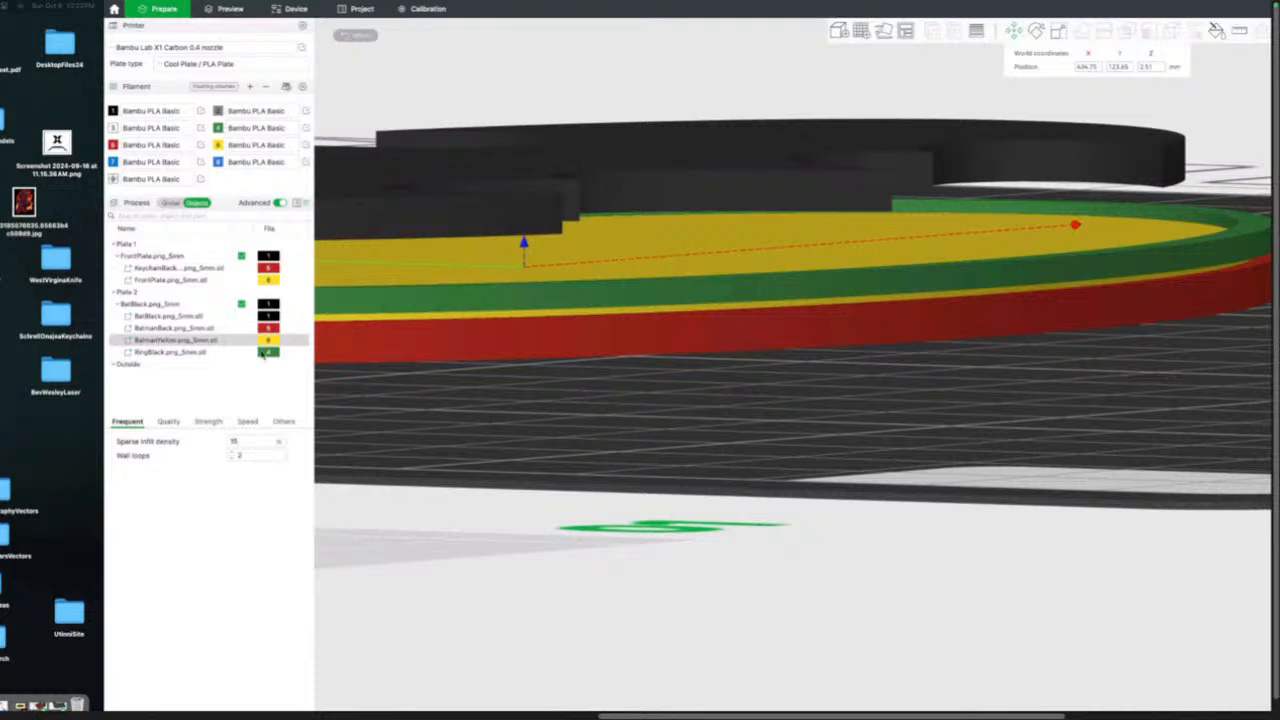
# Lower the RingBlack part to about Z 2.70 mm and the BatBlack part to about Z 4 mm, onto the yellow layer.
pyautogui.click(200, 362)
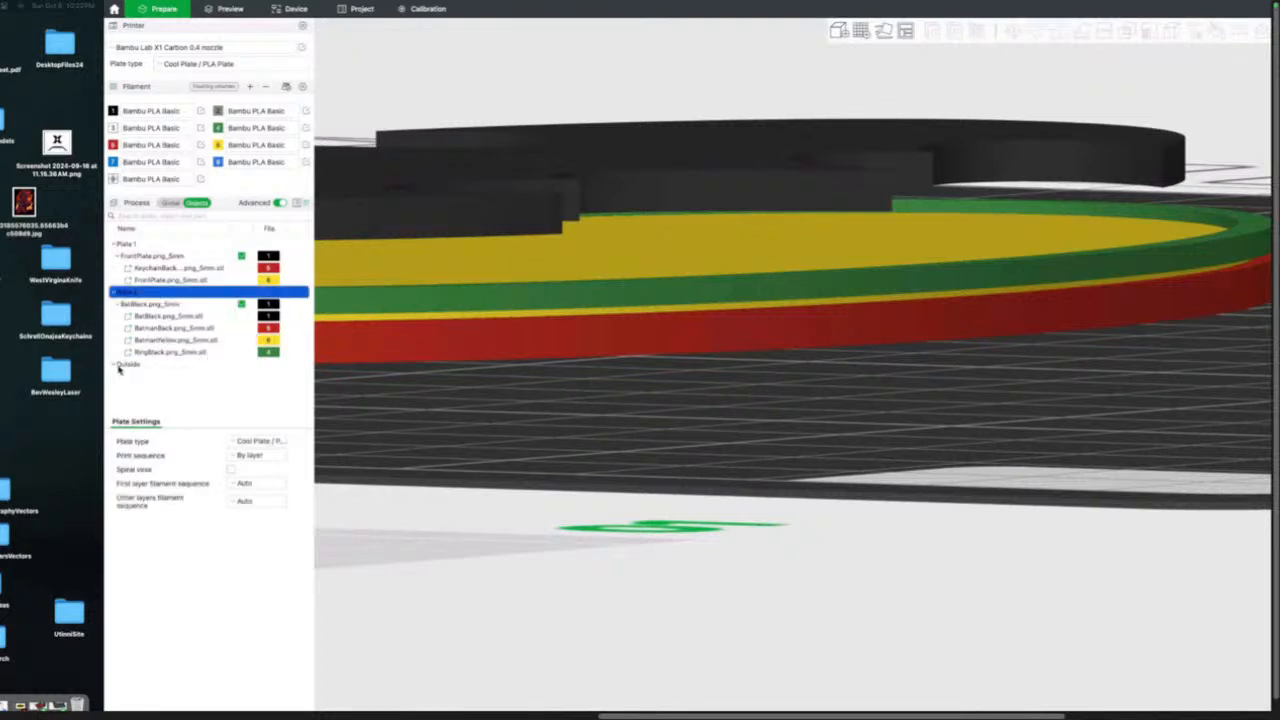
pyautogui.click(166, 353)
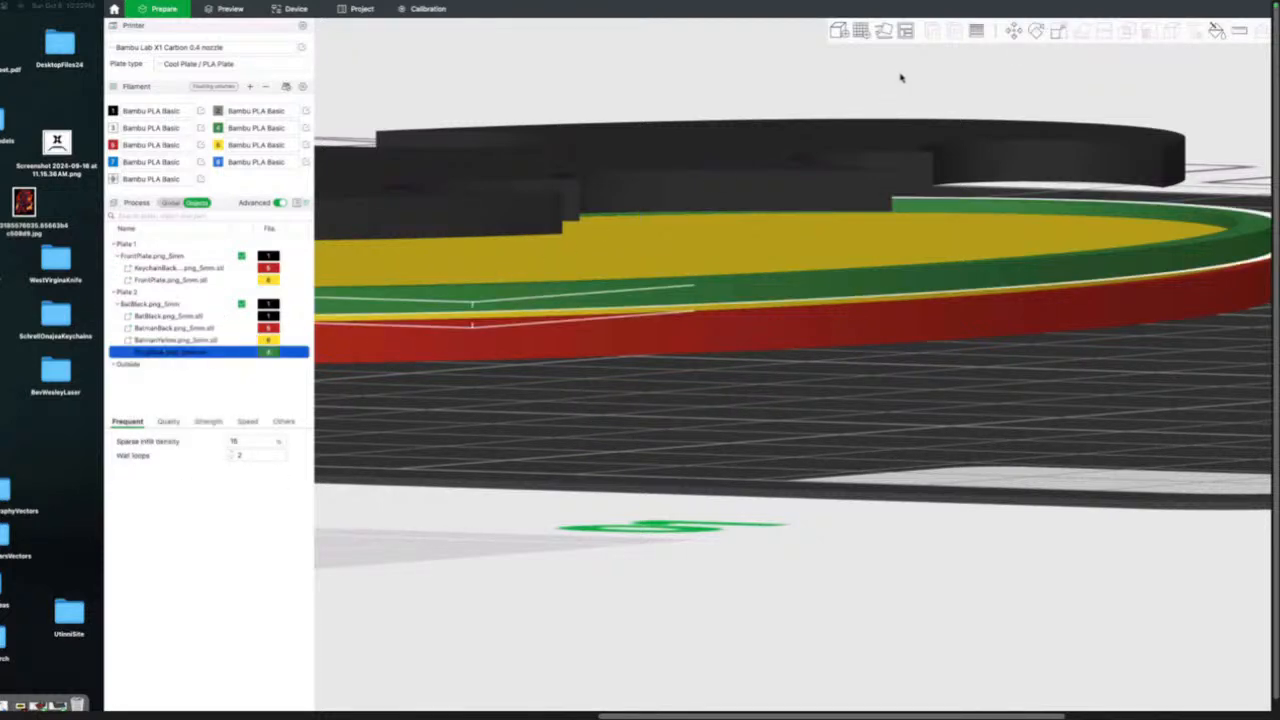
pyautogui.click(1014, 31)
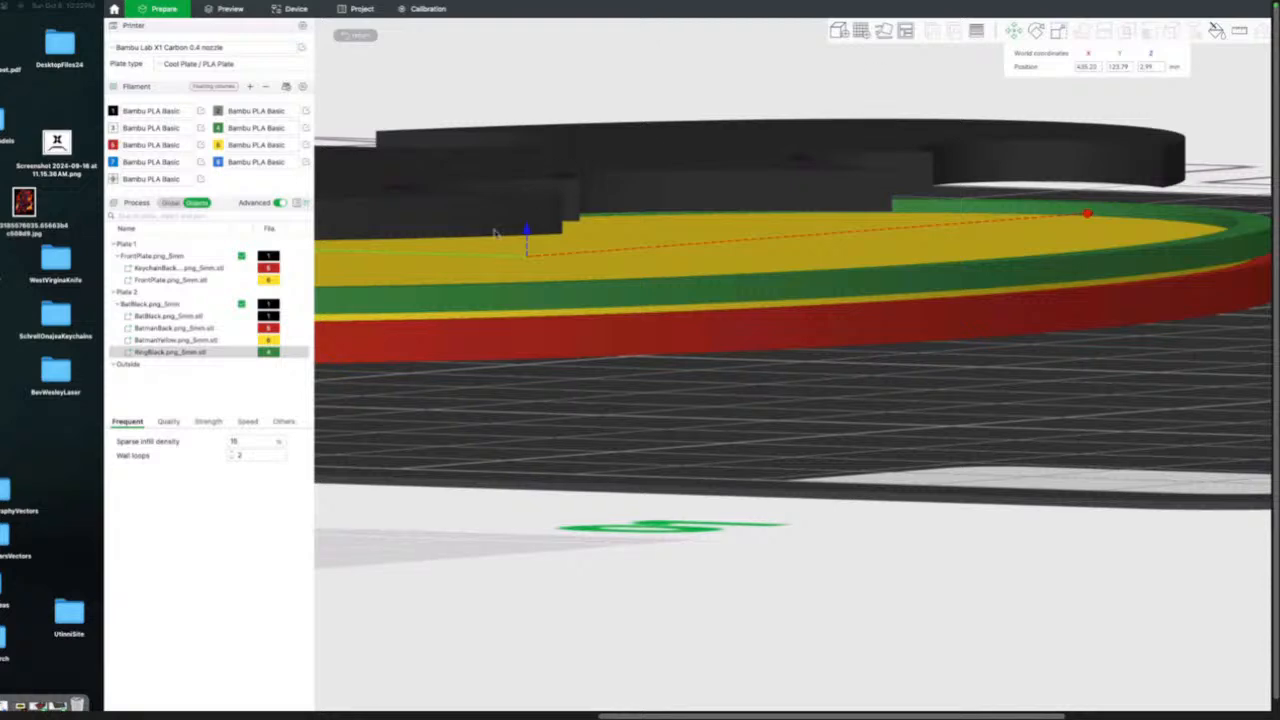
pyautogui.moveTo(523, 234); pyautogui.dragTo(527, 241)
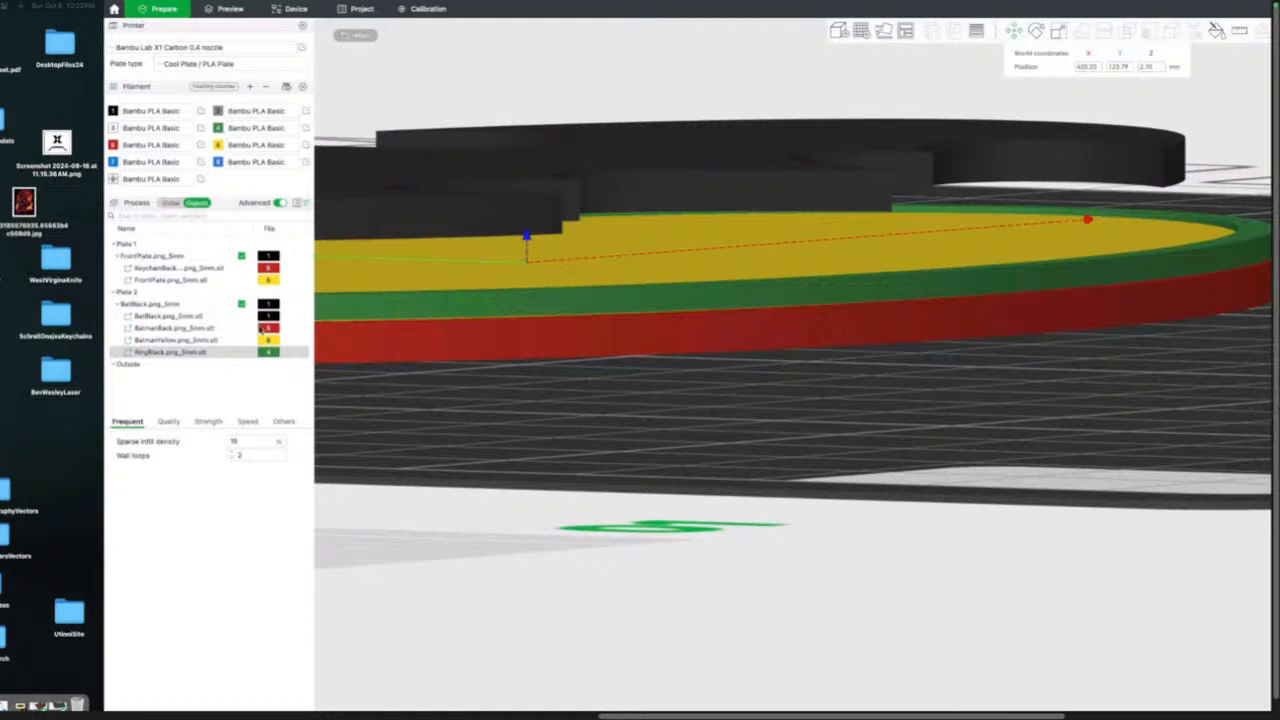
pyautogui.click(223, 317)
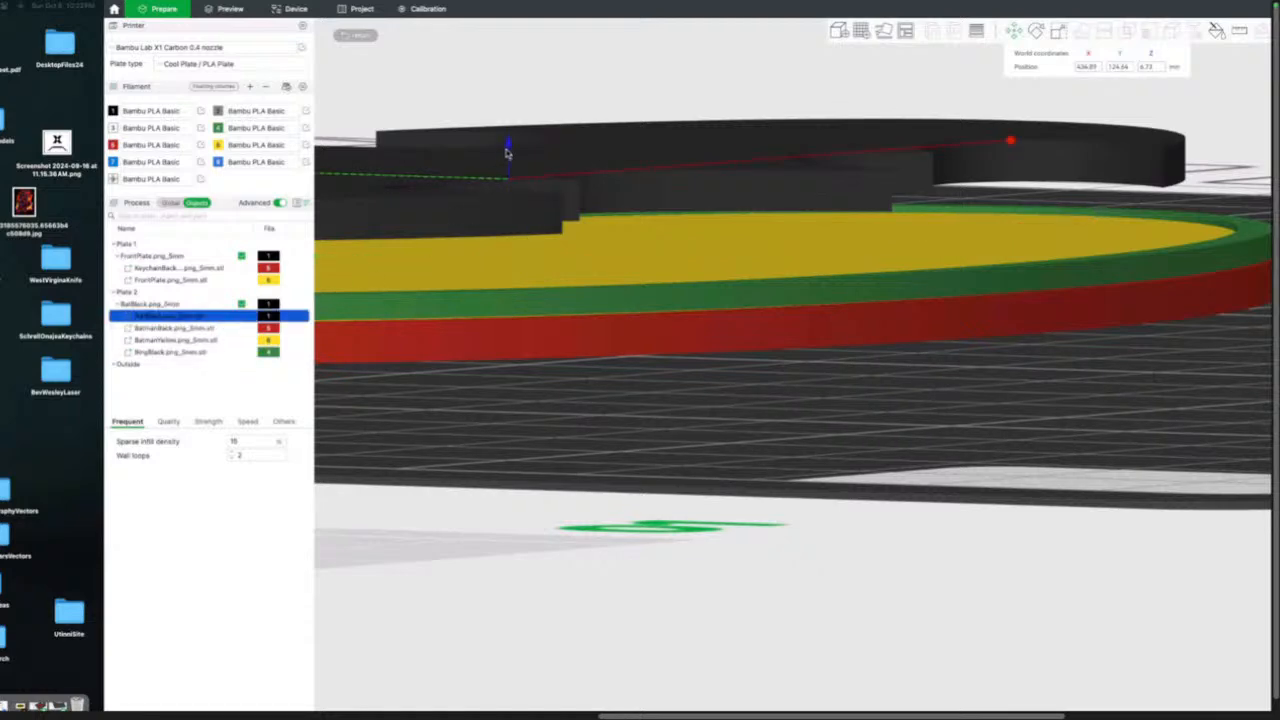
pyautogui.moveTo(509, 150); pyautogui.dragTo(511, 208)
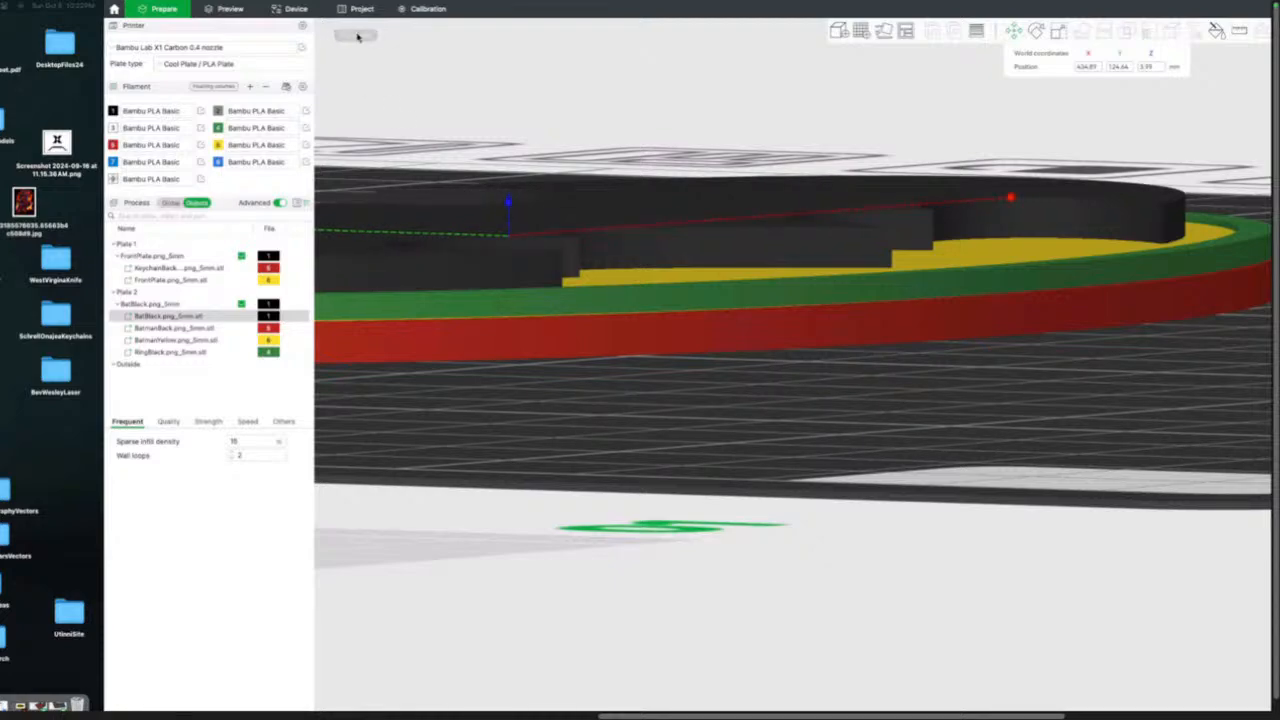
pyautogui.click(535, 78)
# Assign the black filament 1 to the RingBlack and BatmanBack parts.
pyautogui.moveTo(576, 79); pyautogui.dragTo(566, 119)
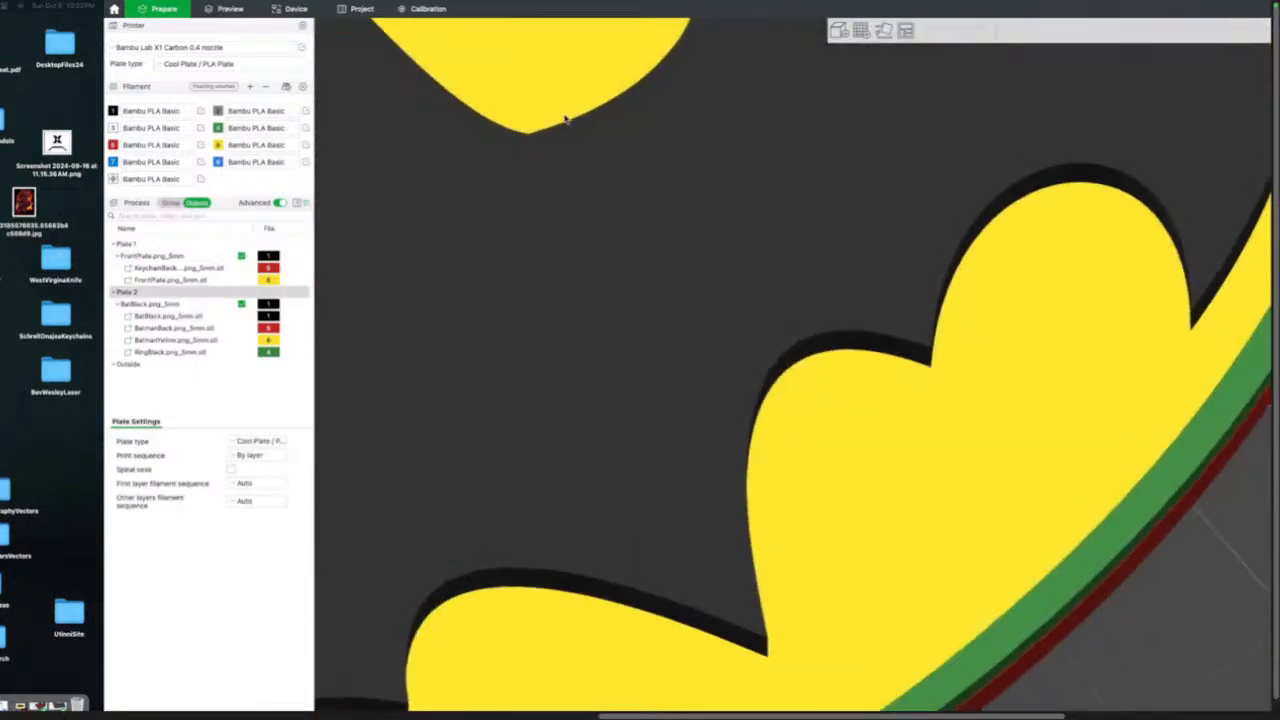
pyautogui.scroll(-10, 566, 119)
pyautogui.moveTo(678, 202); pyautogui.dragTo(658, 188)
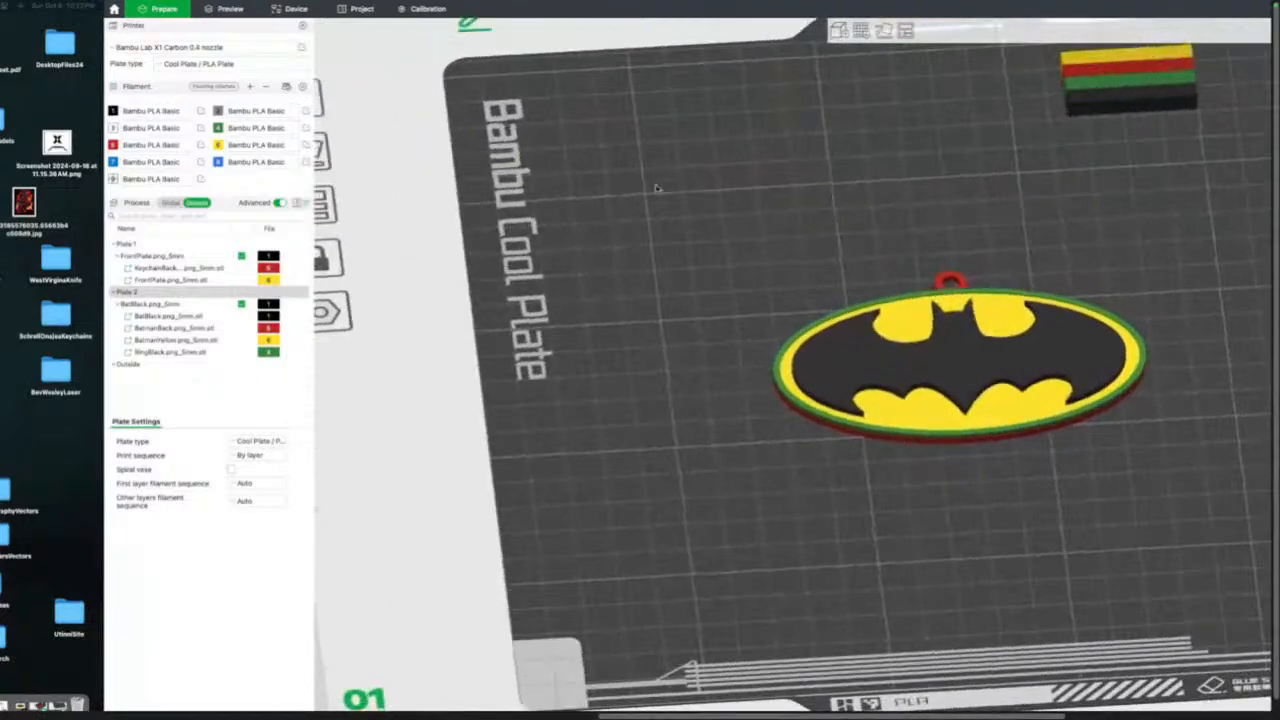
pyautogui.click(273, 353)
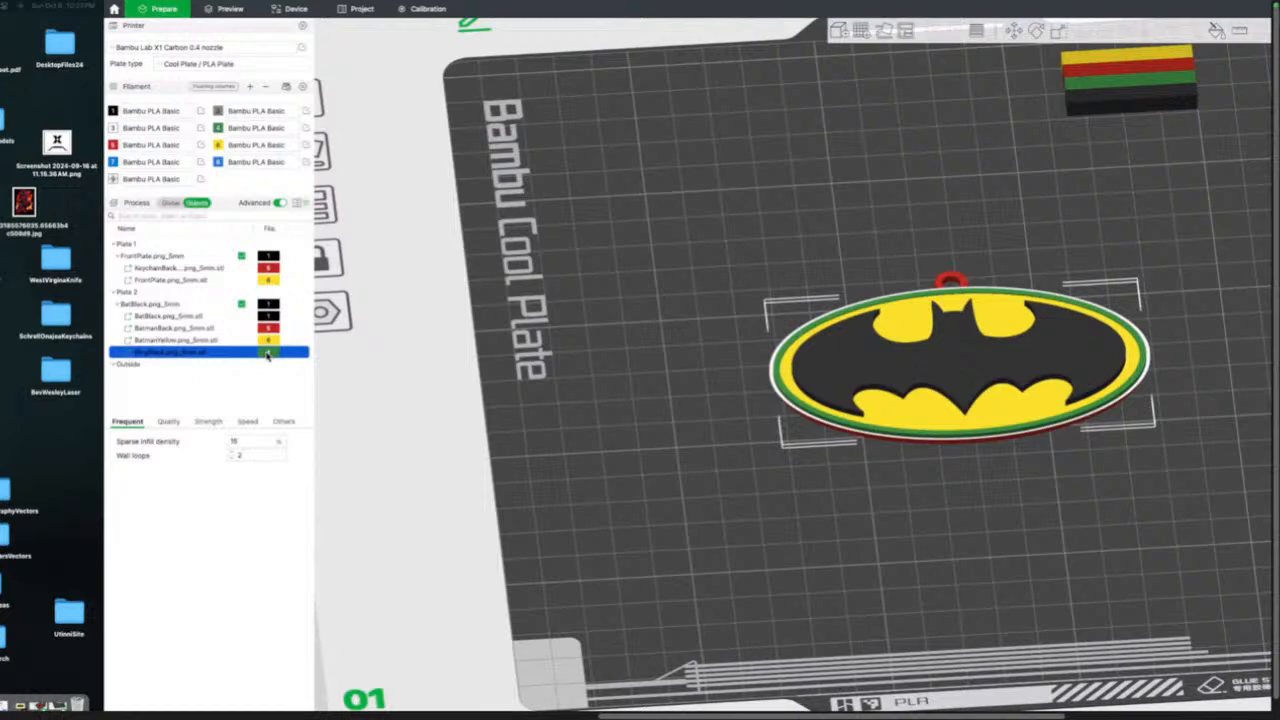
pyautogui.press('1')
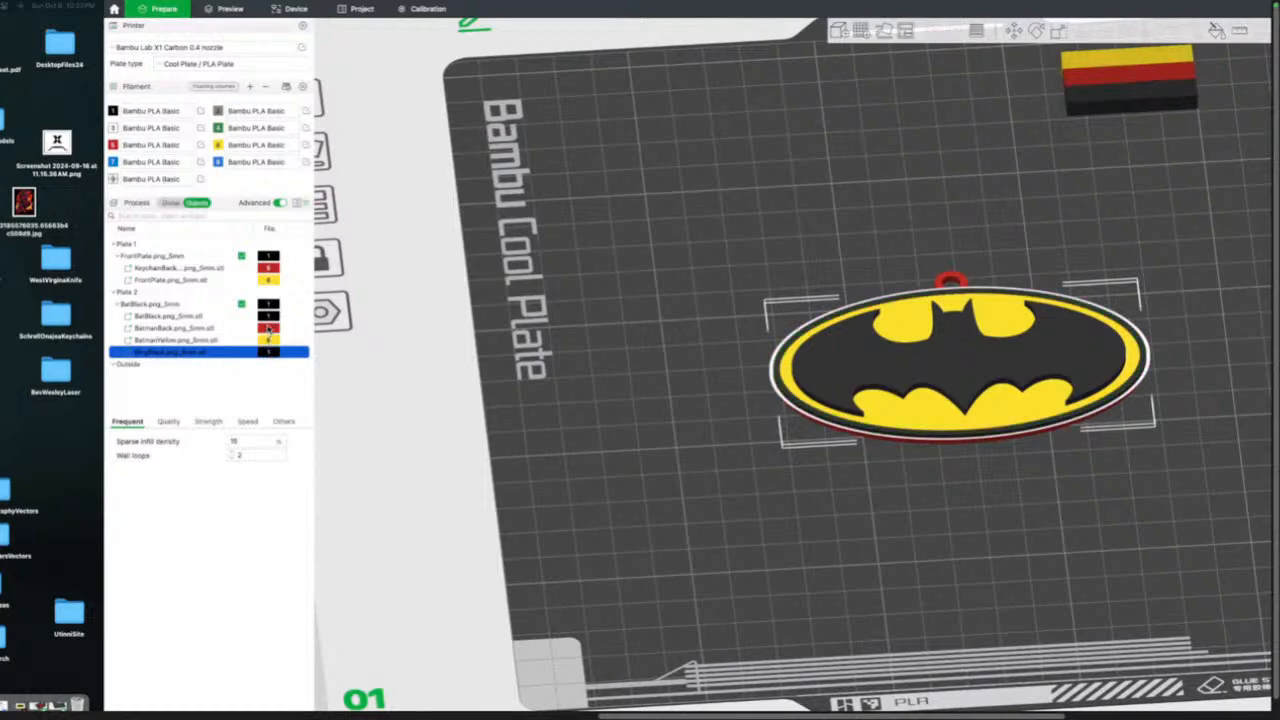
pyautogui.click(268, 328)
pyautogui.press('1')
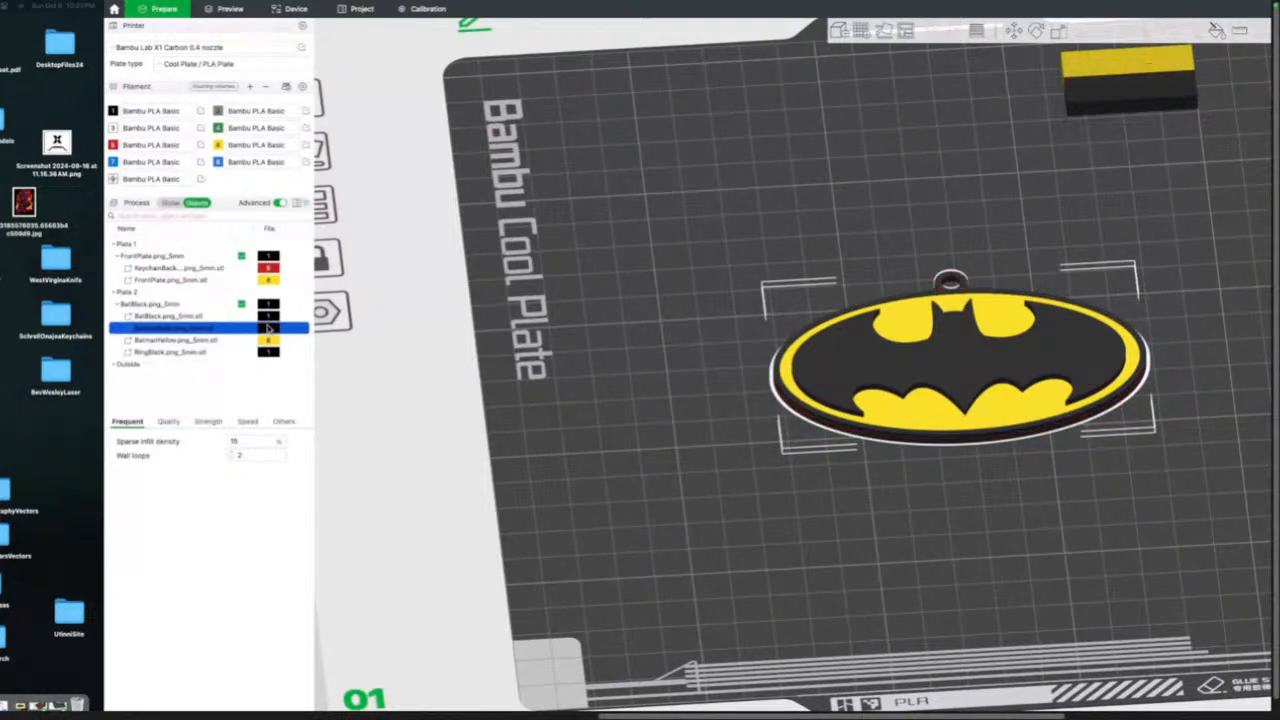
# Slice plate 2 with the Batman keychain.
pyautogui.moveTo(701, 266)
pyautogui.mouseDown()
pyautogui.moveTo(743, 237)
pyautogui.moveTo(709, 240)
pyautogui.moveTo(686, 274)
pyautogui.mouseUp()
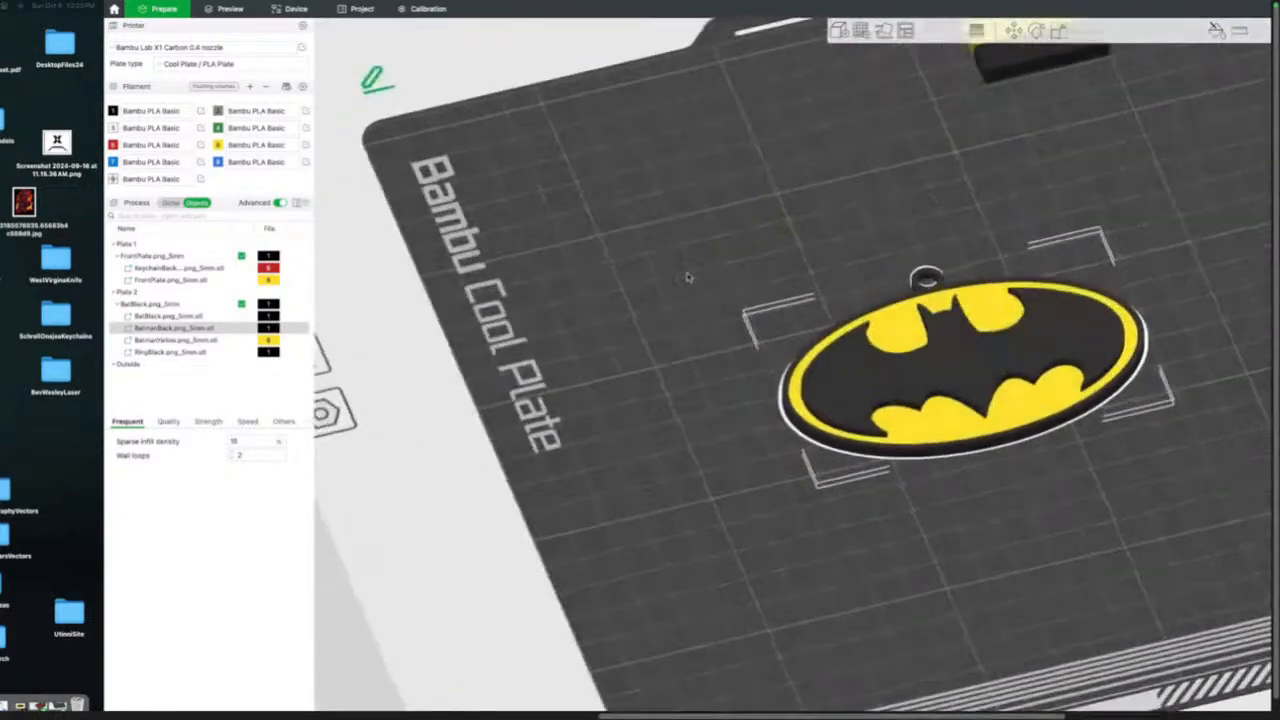
pyautogui.moveTo(786, 246); pyautogui.dragTo(514, 274, button='right')
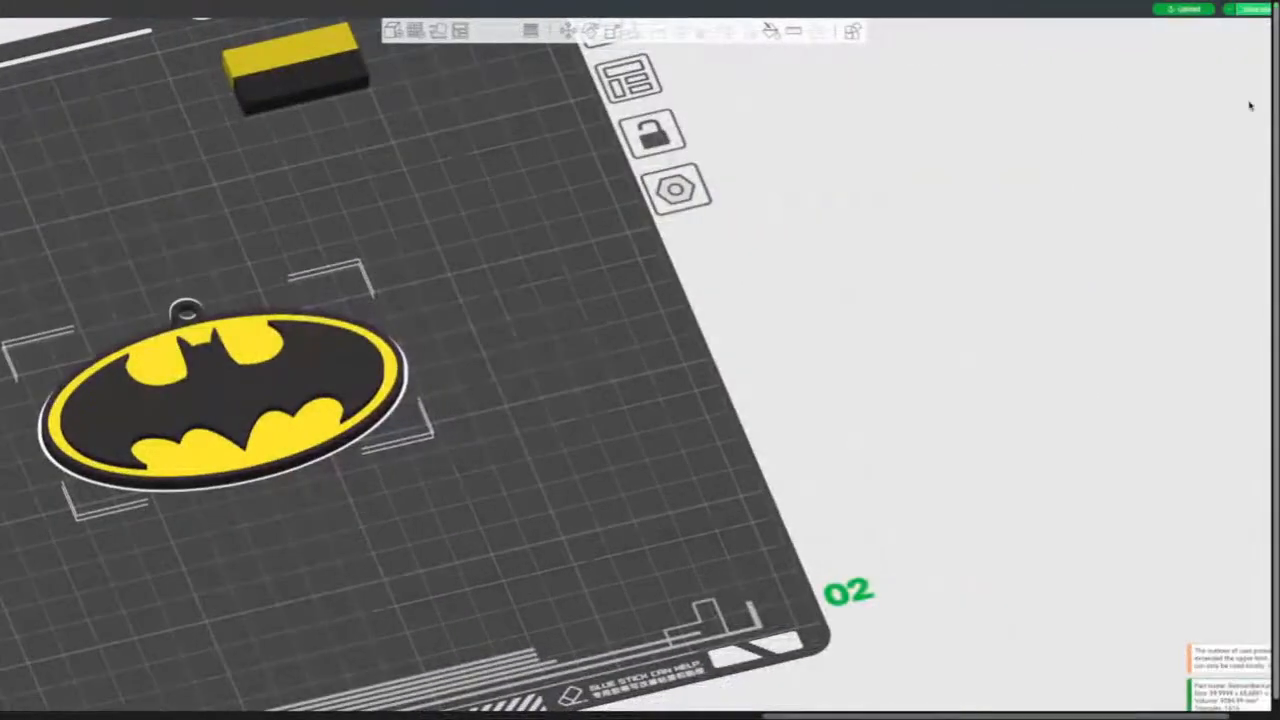
pyautogui.click(1262, 9)
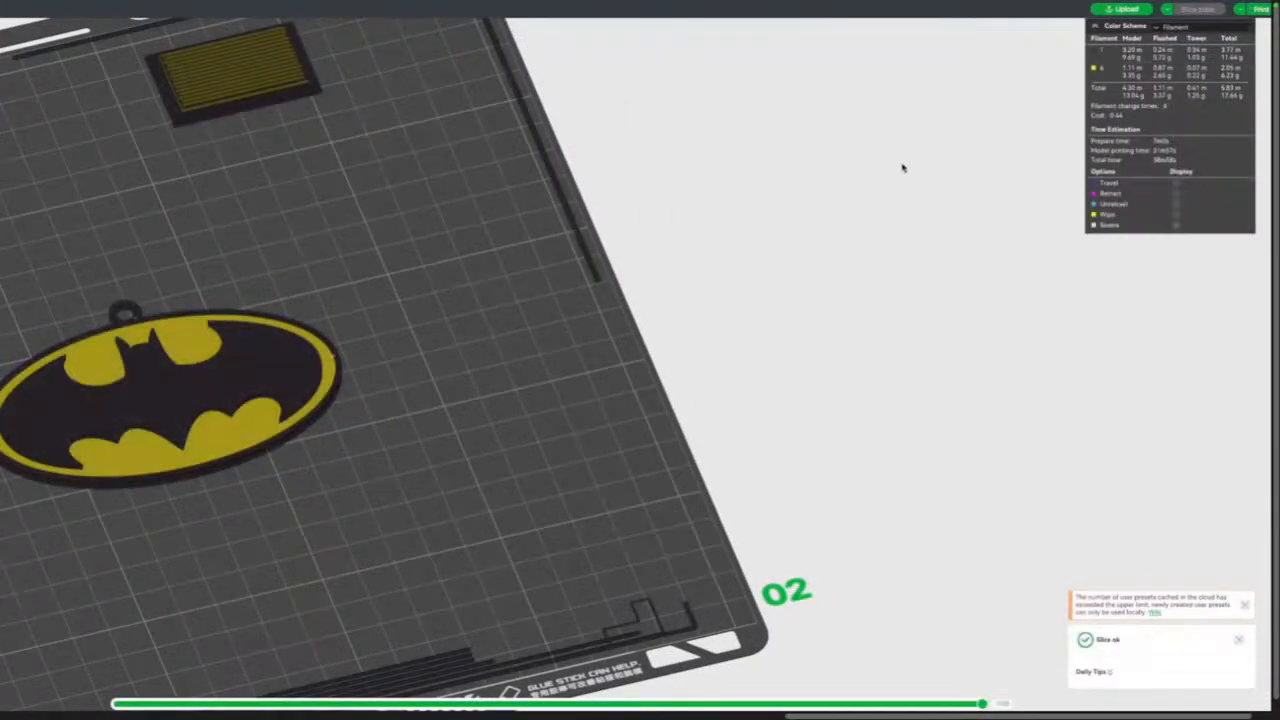
# Examine the sliced Batman keychain's stacked layers, edges and colours from low side angles and from above.
pyautogui.scroll(7, 1026, 168)
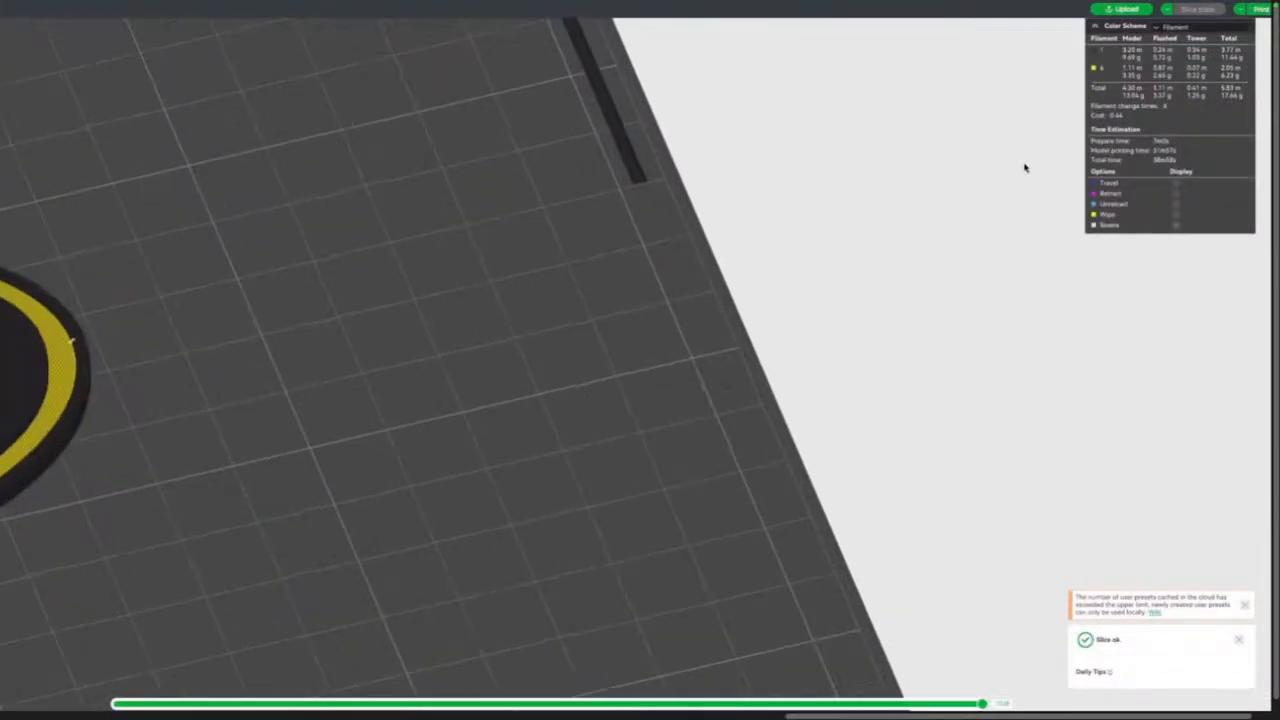
pyautogui.scroll(-6, 1026, 168)
pyautogui.moveTo(481, 318); pyautogui.dragTo(508, 288)
pyautogui.moveTo(440, 335); pyautogui.dragTo(737, 331)
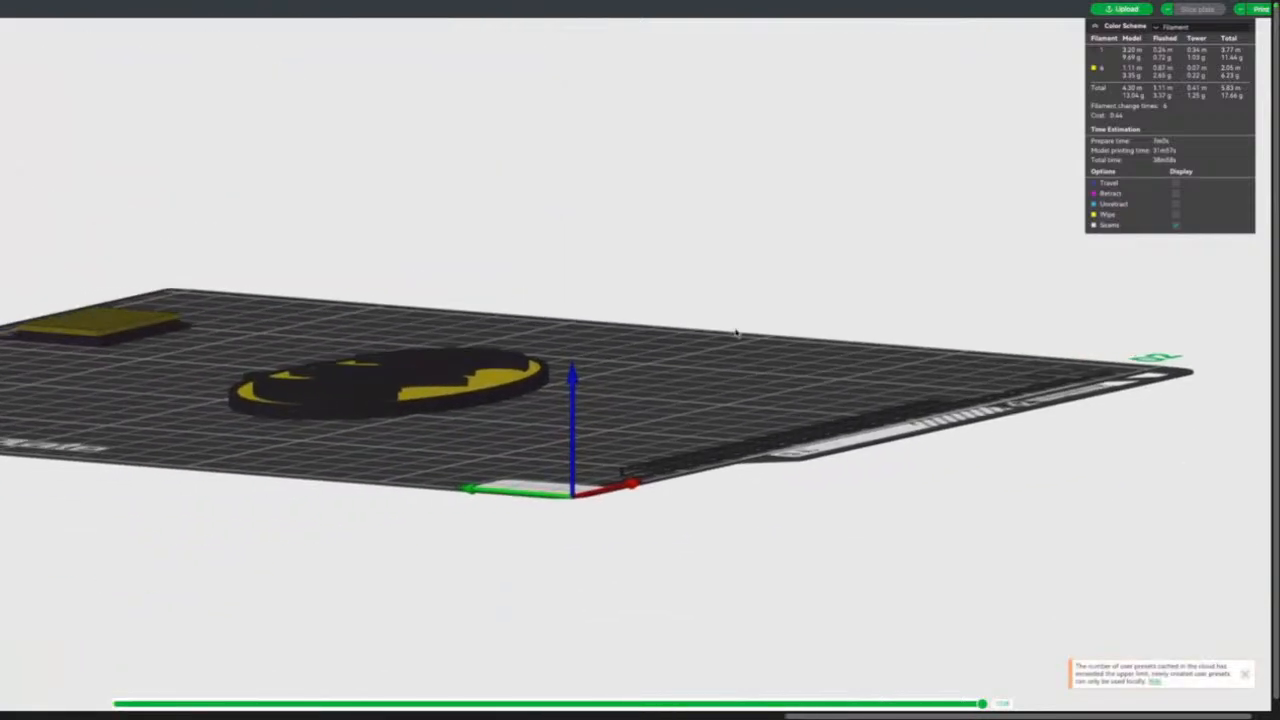
pyautogui.scroll(5, 737, 337)
pyautogui.moveTo(714, 347); pyautogui.dragTo(966, 246, button='middle')
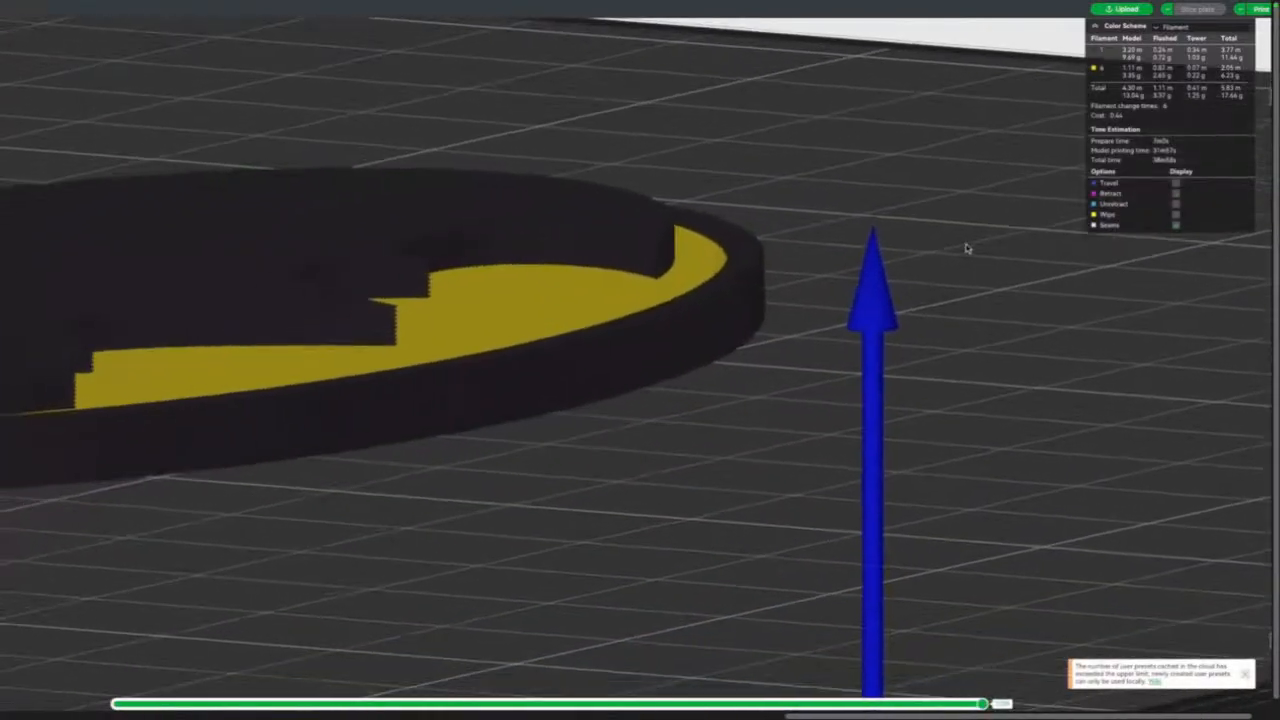
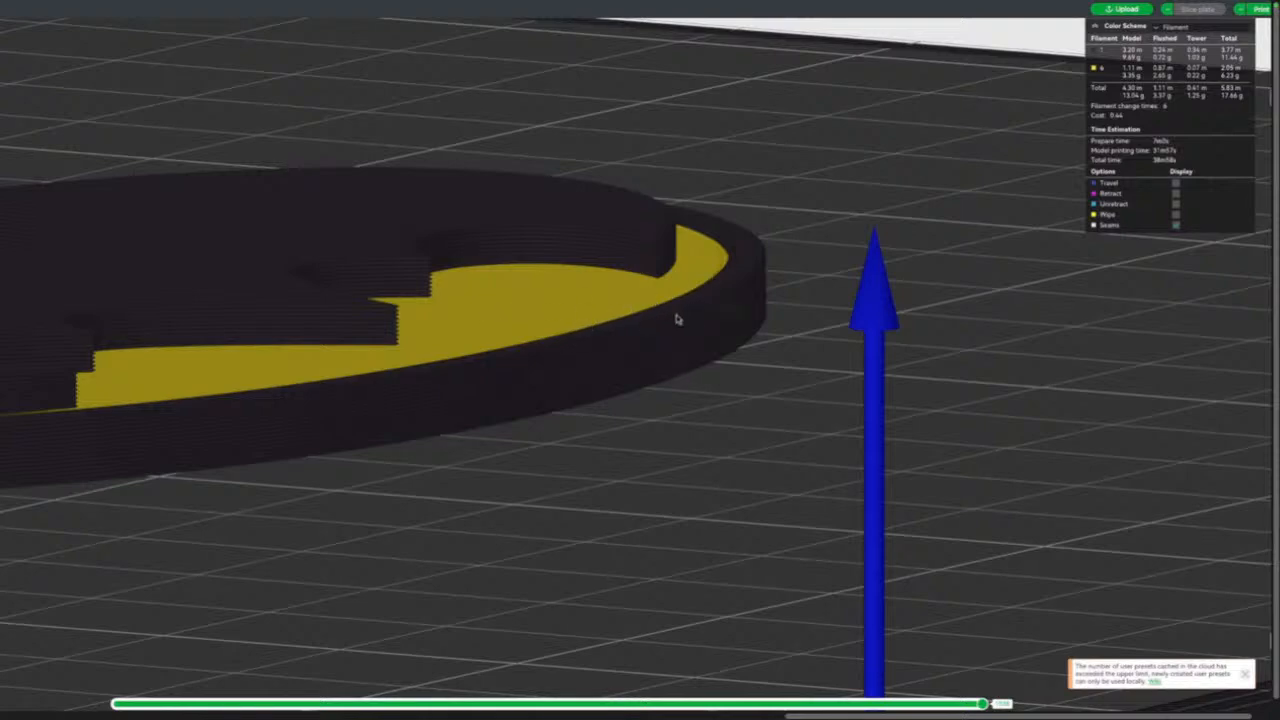
pyautogui.scroll(-5, 677, 368)
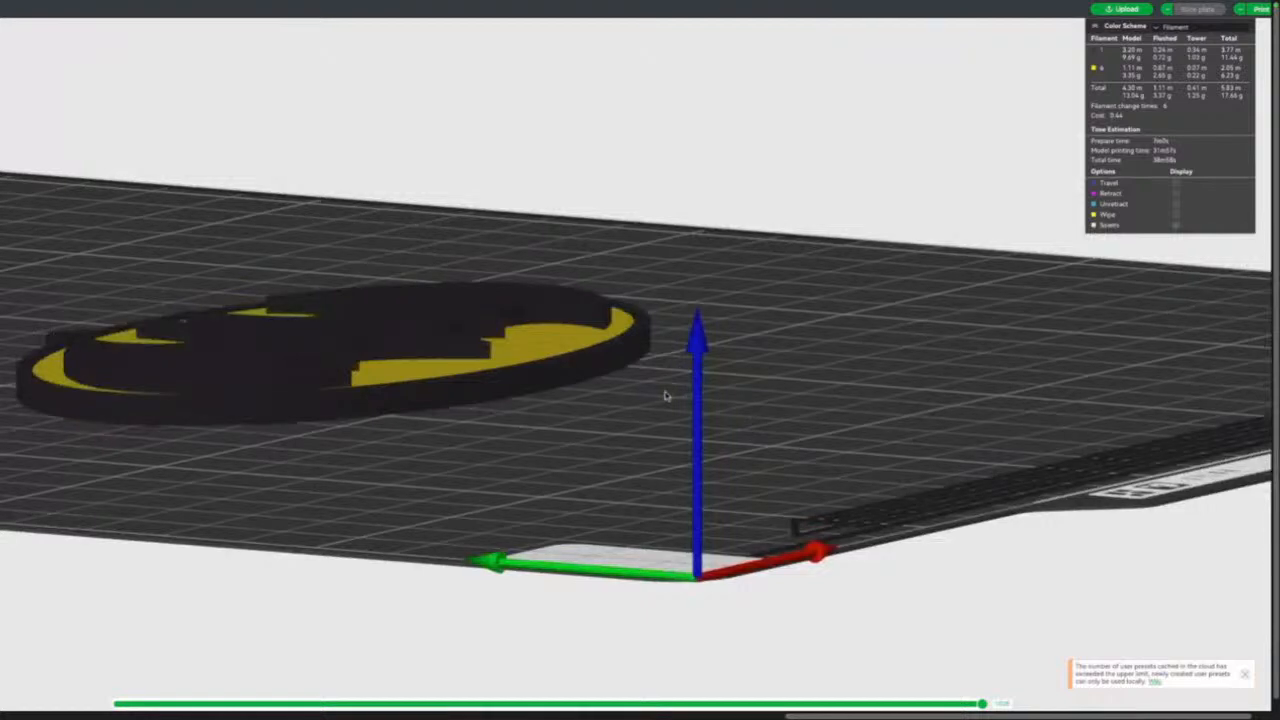
pyautogui.moveTo(664, 397); pyautogui.dragTo(646, 411)
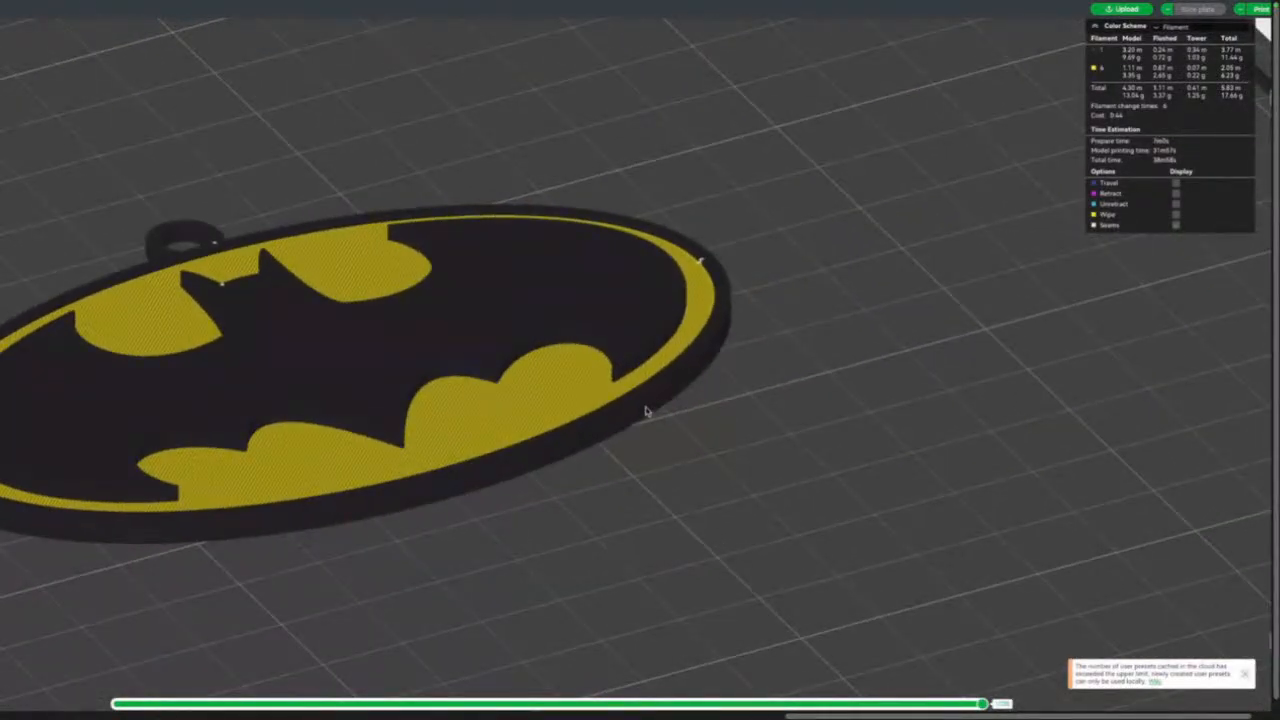
pyautogui.moveTo(646, 411); pyautogui.dragTo(634, 451)
pyautogui.scroll(3, 625, 333)
pyautogui.scroll(-3, 611, 87)
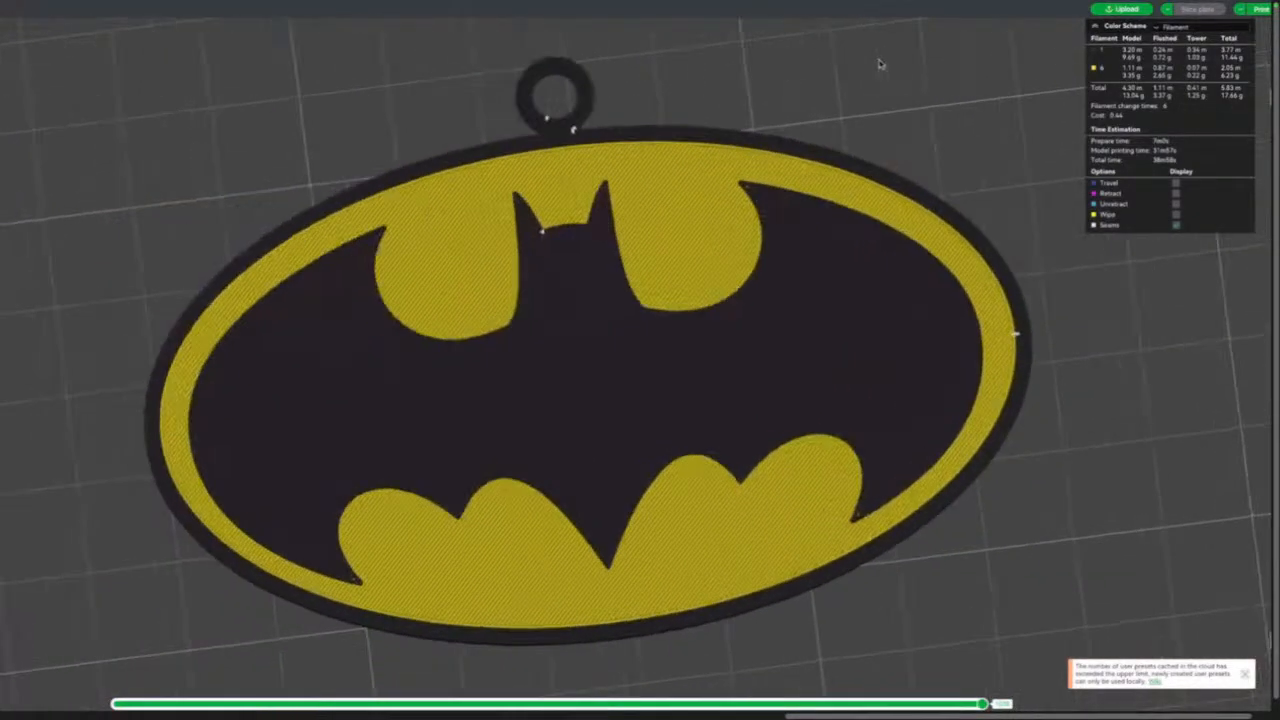
pyautogui.moveTo(171, 163); pyautogui.dragTo(202, 122)
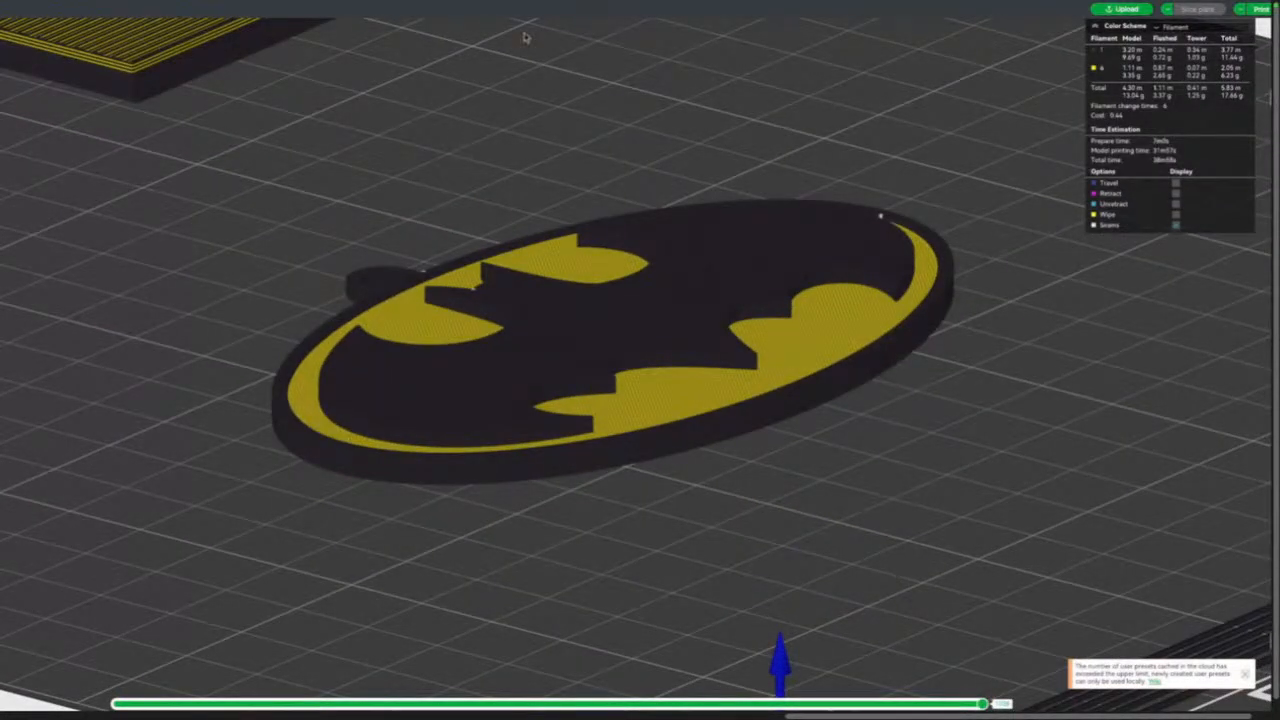
pyautogui.scroll(-6, 527, 37)
pyautogui.moveTo(556, 253); pyautogui.dragTo(563, 244)
pyautogui.scroll(8, 563, 247)
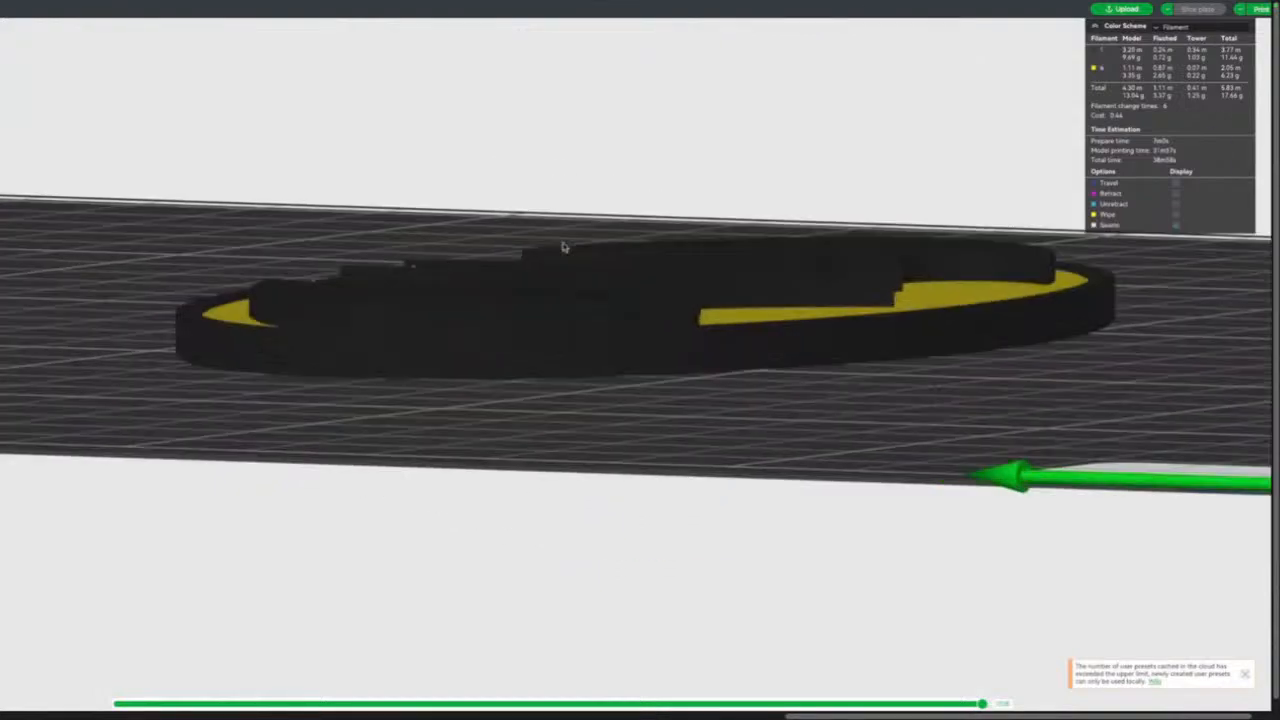
pyautogui.scroll(-2, 566, 400)
pyautogui.scroll(-2, 566, 403)
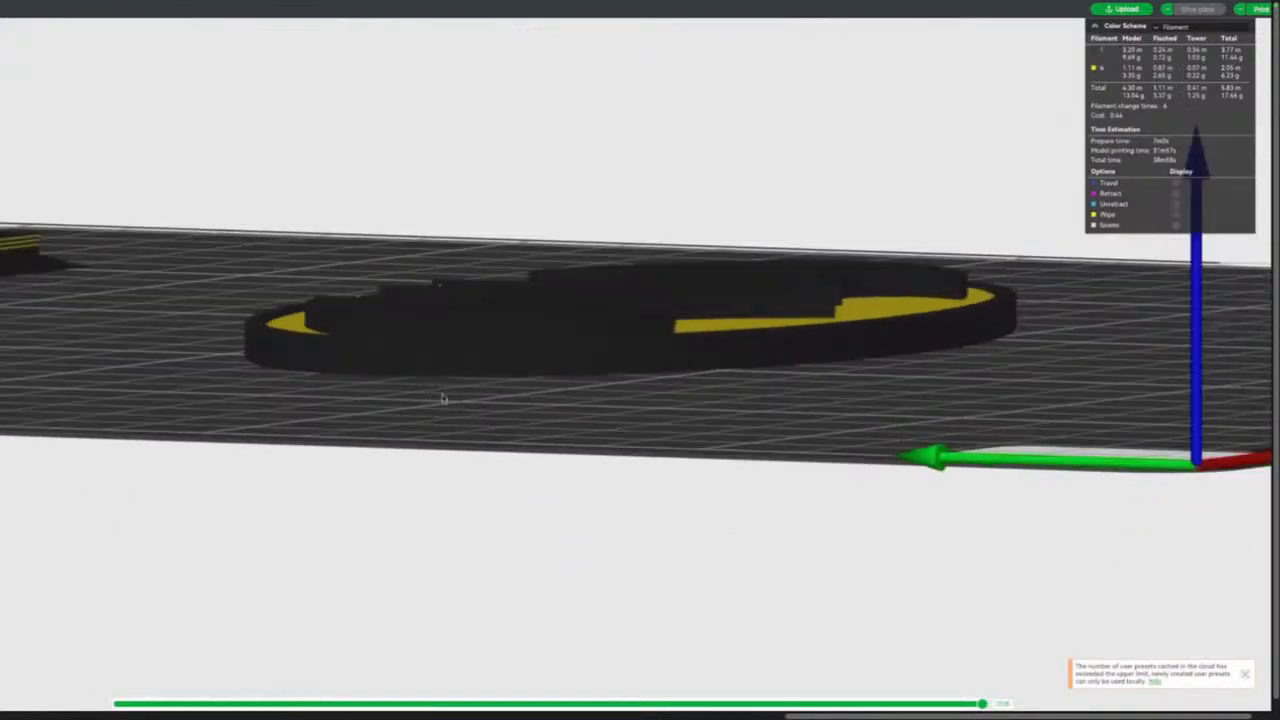
pyautogui.scroll(-3, 325, 170)
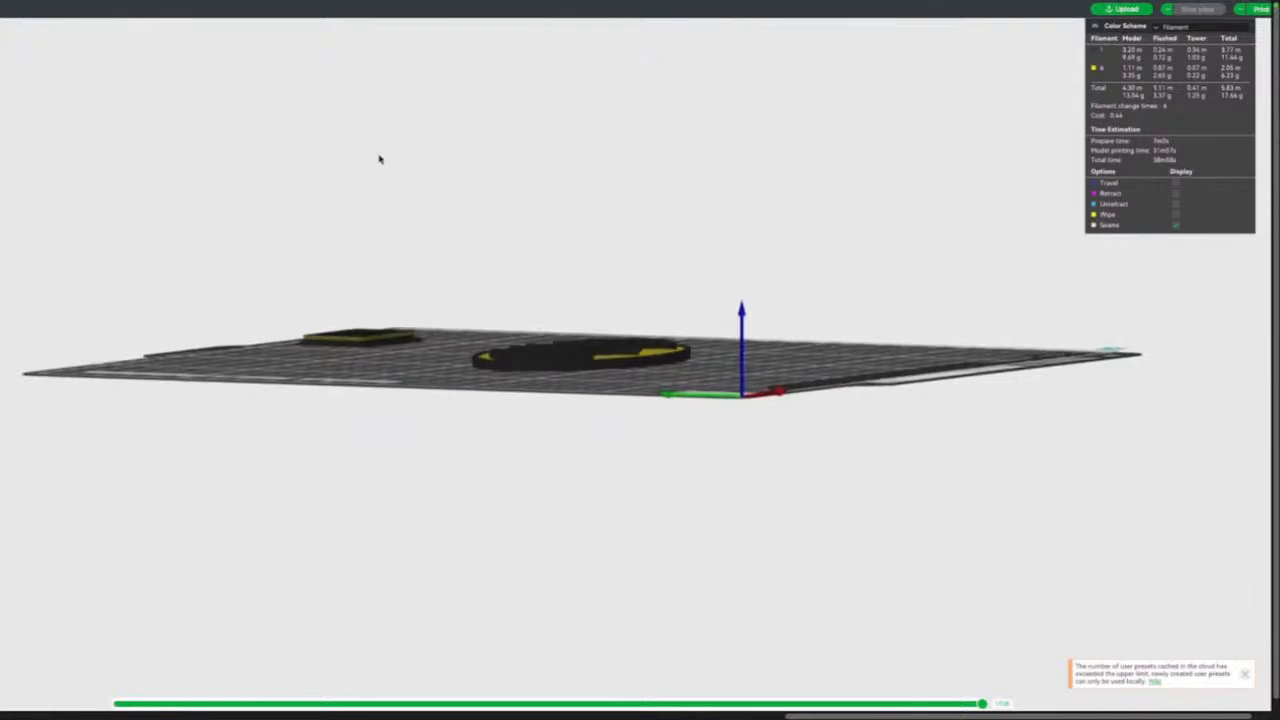
pyautogui.moveTo(380, 157); pyautogui.dragTo(383, 168)
pyautogui.scroll(-3, 381, 173)
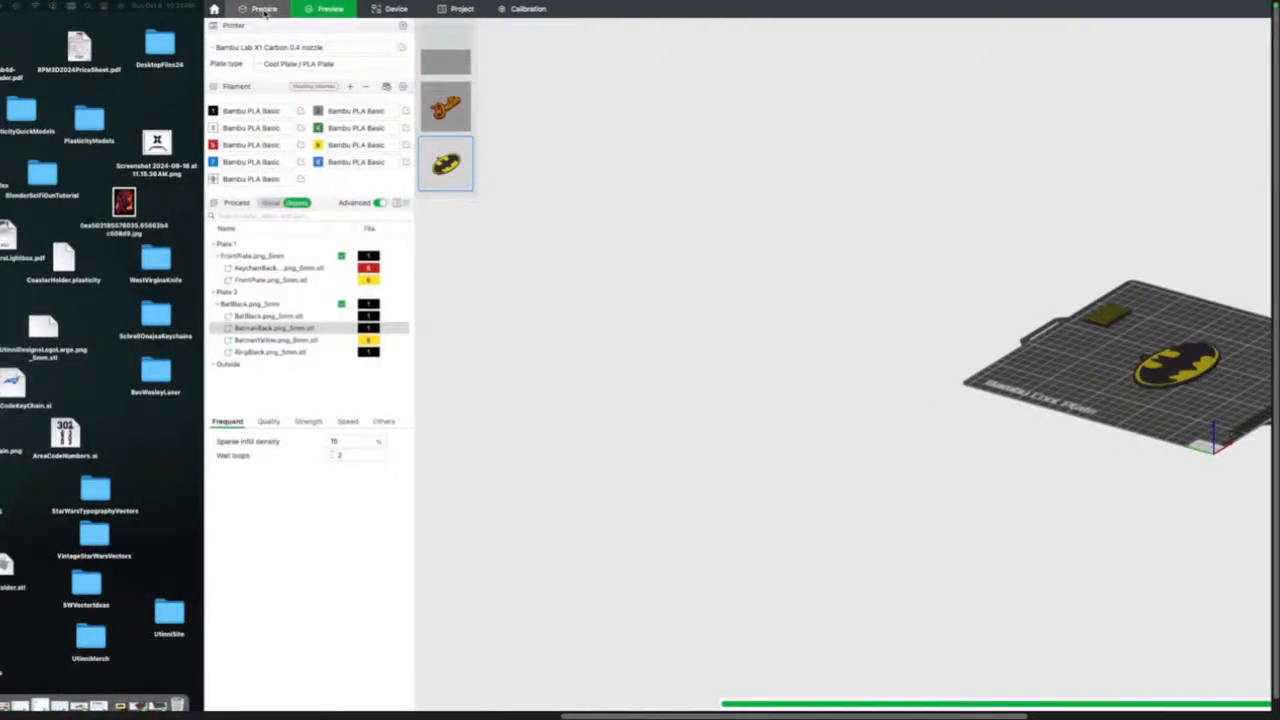
# Return from the sliced preview to model preparation and view the Batman keychain on plate 2.
pyautogui.click(265, 9)
pyautogui.moveTo(866, 286); pyautogui.dragTo(572, 343, button='right')
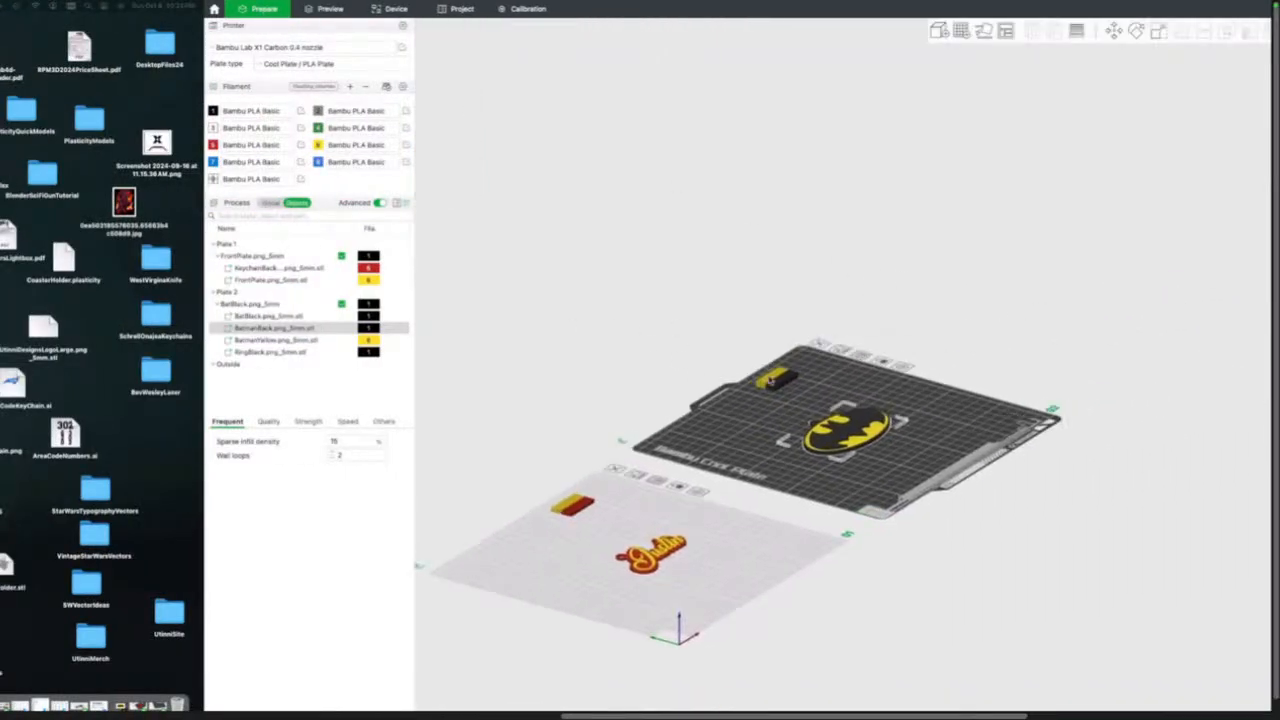
pyautogui.scroll(8, 770, 381)
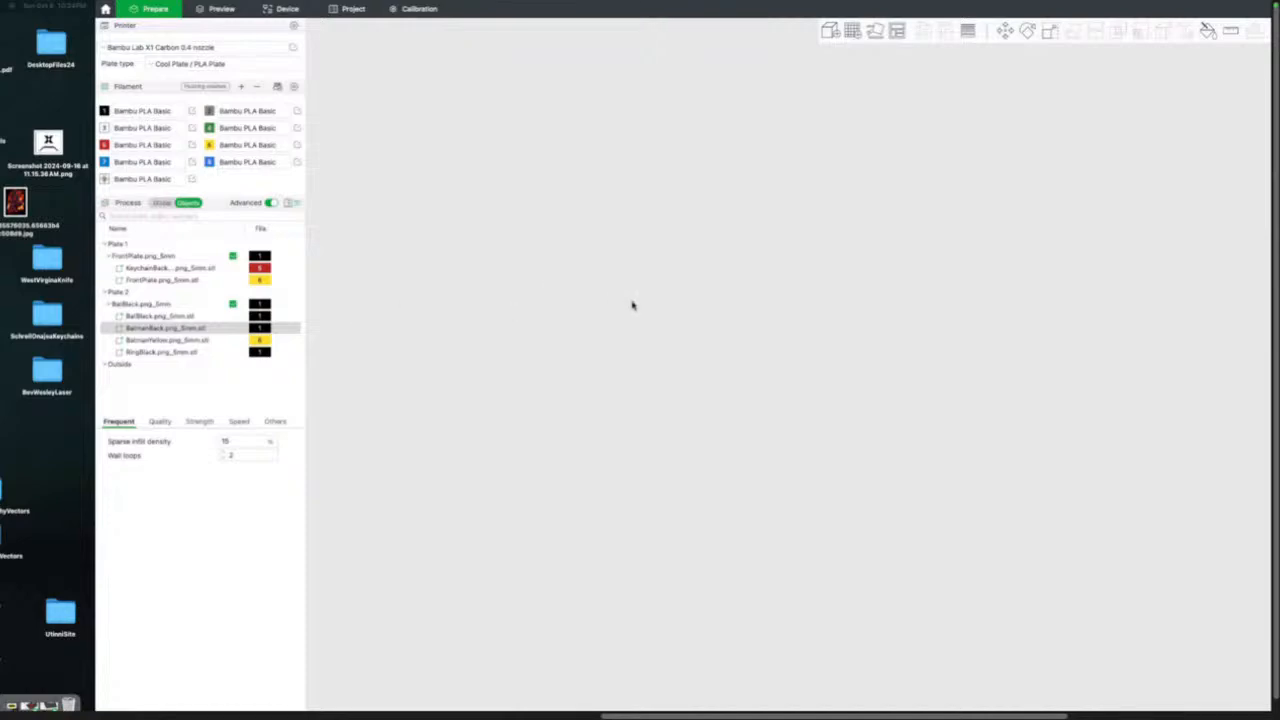
pyautogui.scroll(-8, 525, 416)
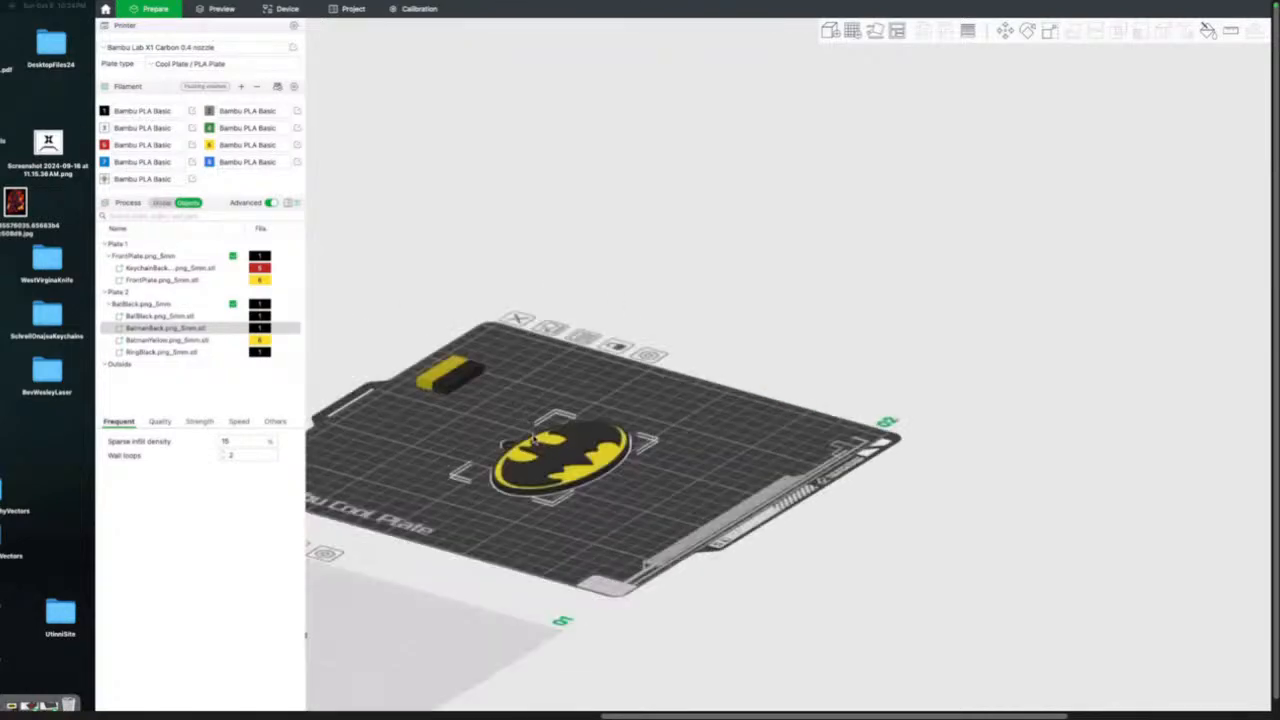
# Lower the RingBlack part slightly and raise the BatmanYellow part to a Z position of about 2.93 mm.
pyautogui.moveTo(570, 486); pyautogui.dragTo(845, 361, button='right')
pyautogui.scroll(10, 777, 389)
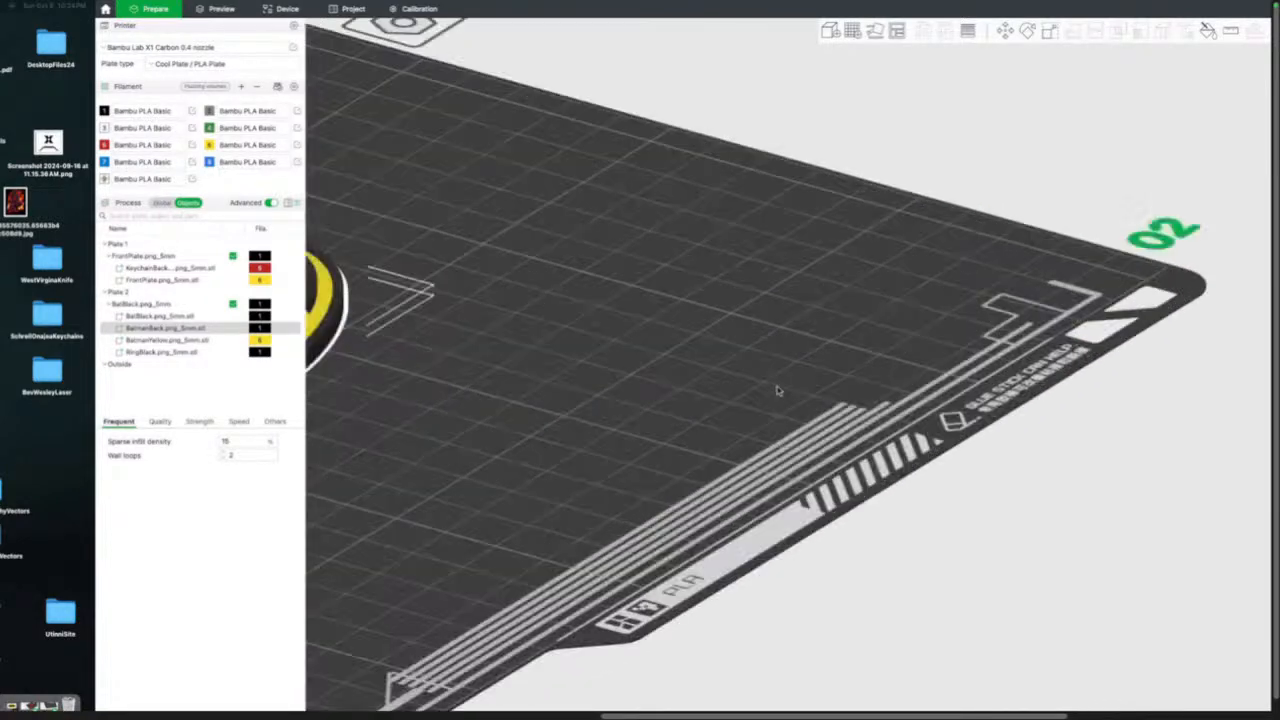
pyautogui.moveTo(690, 390); pyautogui.dragTo(1230, 290, button='right')
pyautogui.moveTo(657, 331); pyautogui.dragTo(1252, 348, button='right')
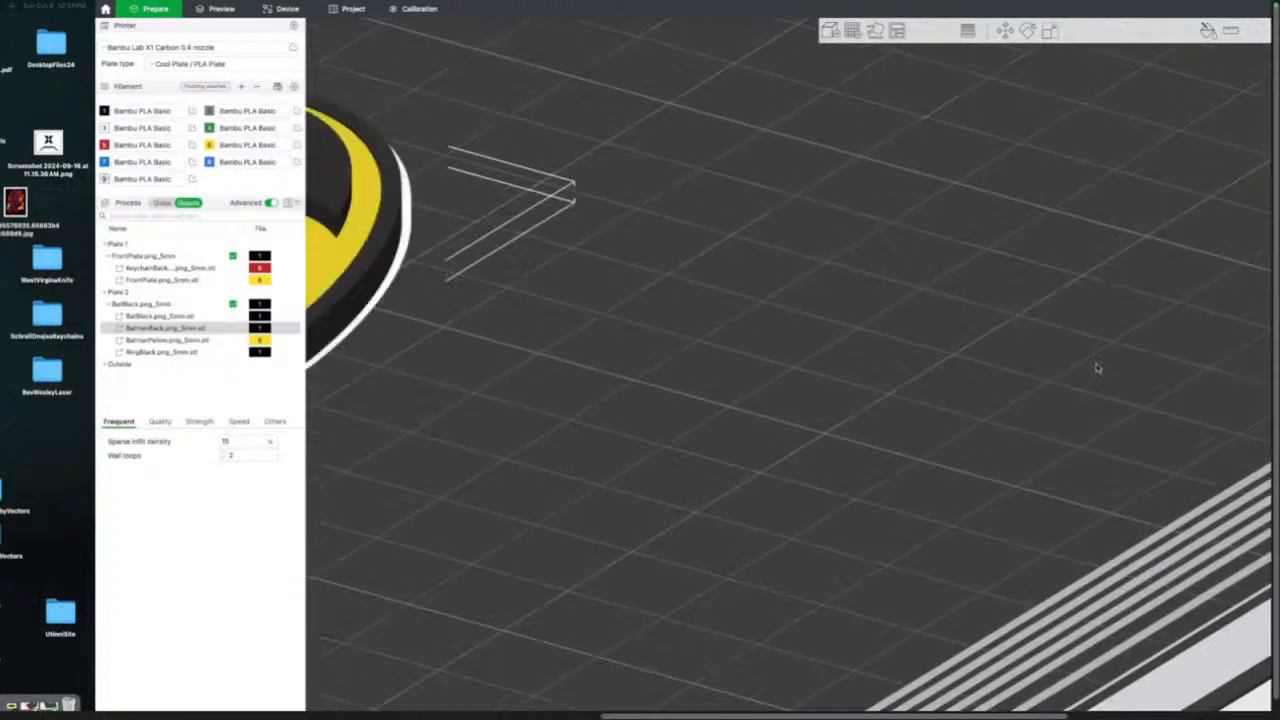
pyautogui.moveTo(697, 351); pyautogui.dragTo(983, 316, button='right')
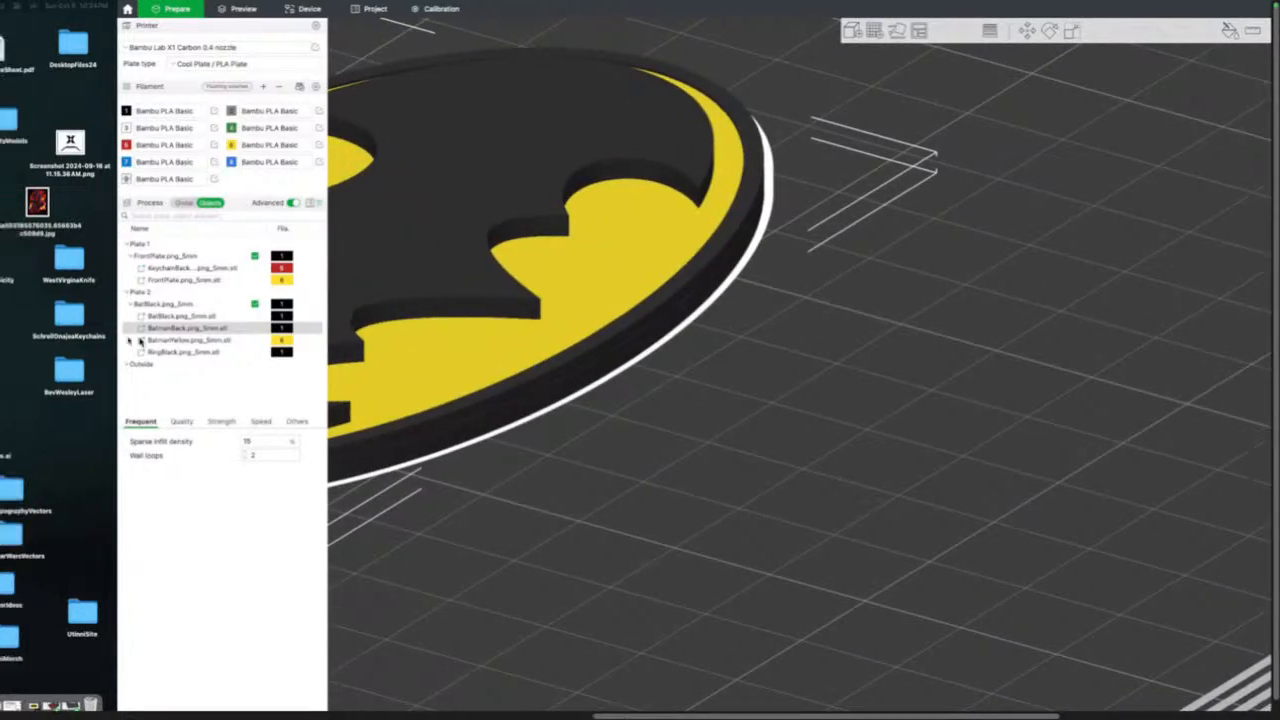
pyautogui.click(144, 353)
pyautogui.click(166, 354)
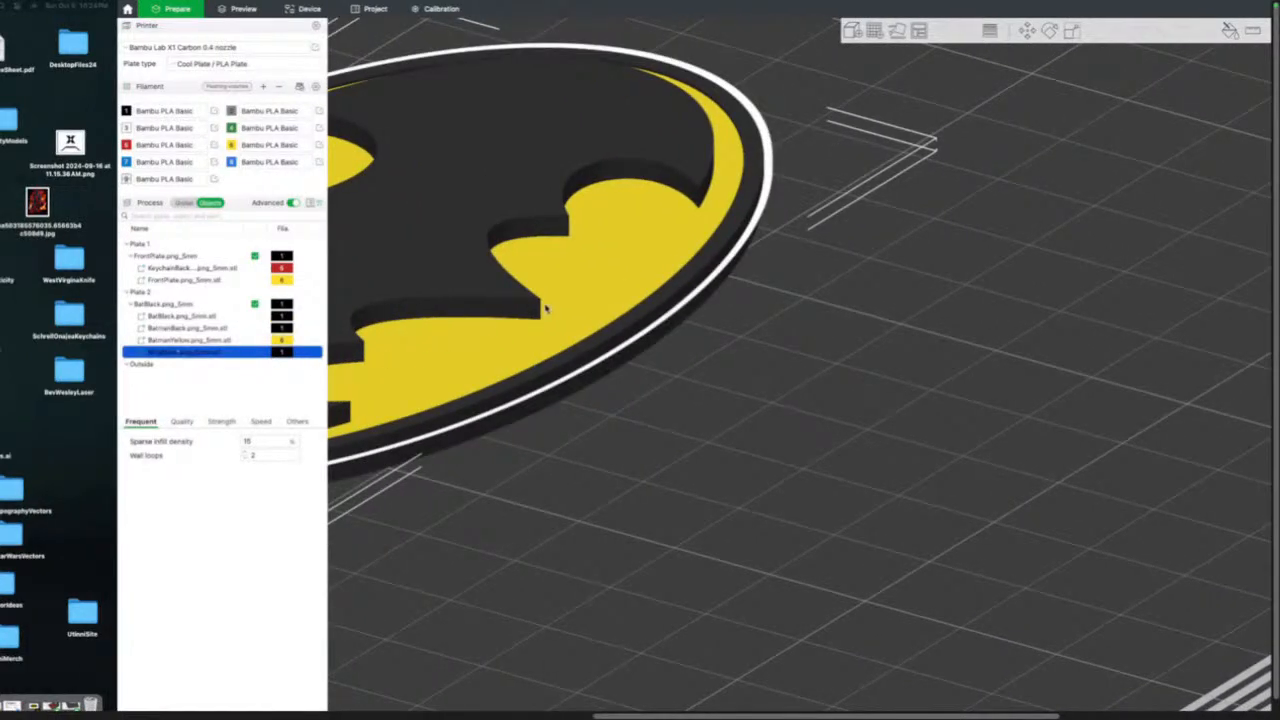
pyautogui.click(1028, 36)
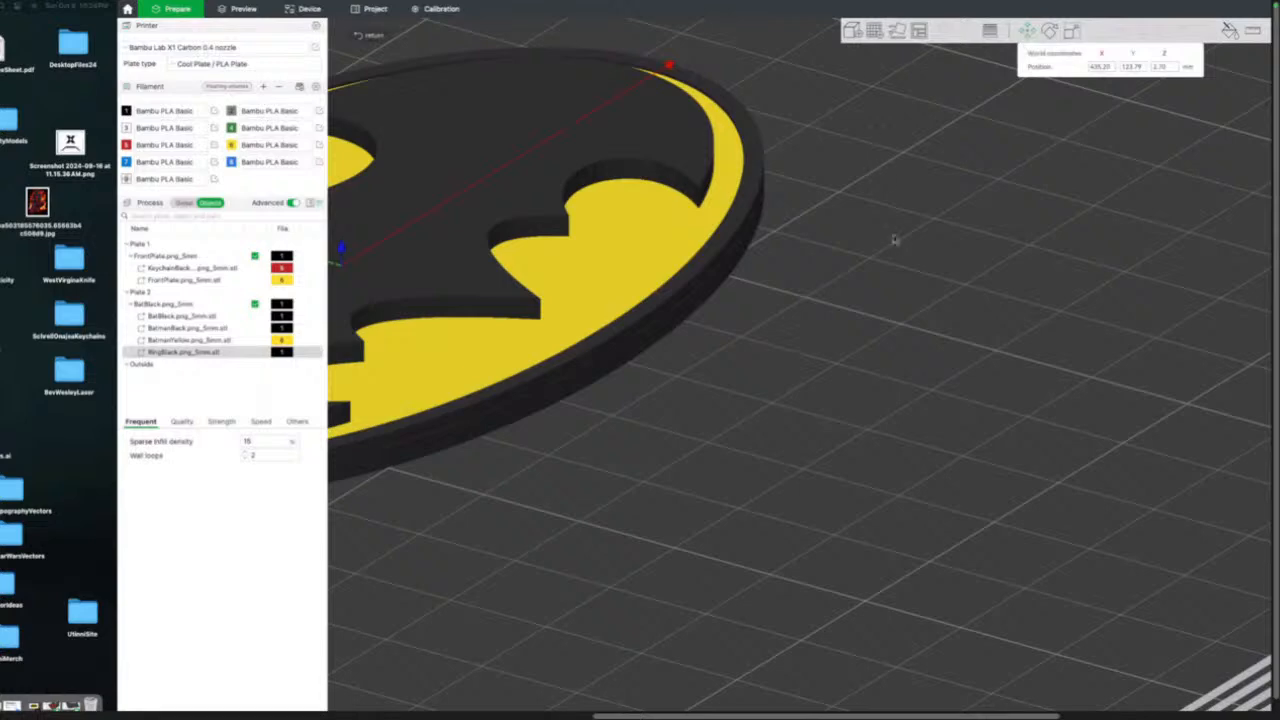
pyautogui.moveTo(700, 386); pyautogui.dragTo(901, 355, button='right')
pyautogui.moveTo(883, 400); pyautogui.dragTo(901, 388)
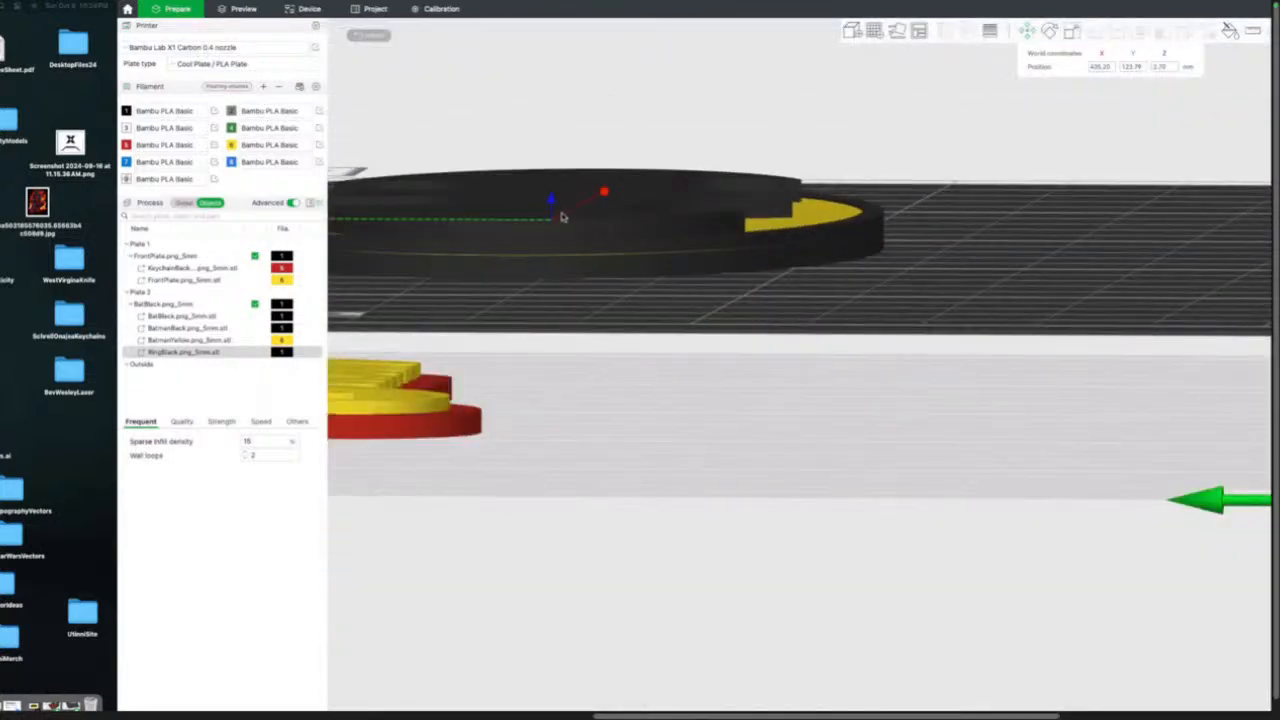
pyautogui.moveTo(555, 207); pyautogui.dragTo(553, 208)
pyautogui.click(240, 341)
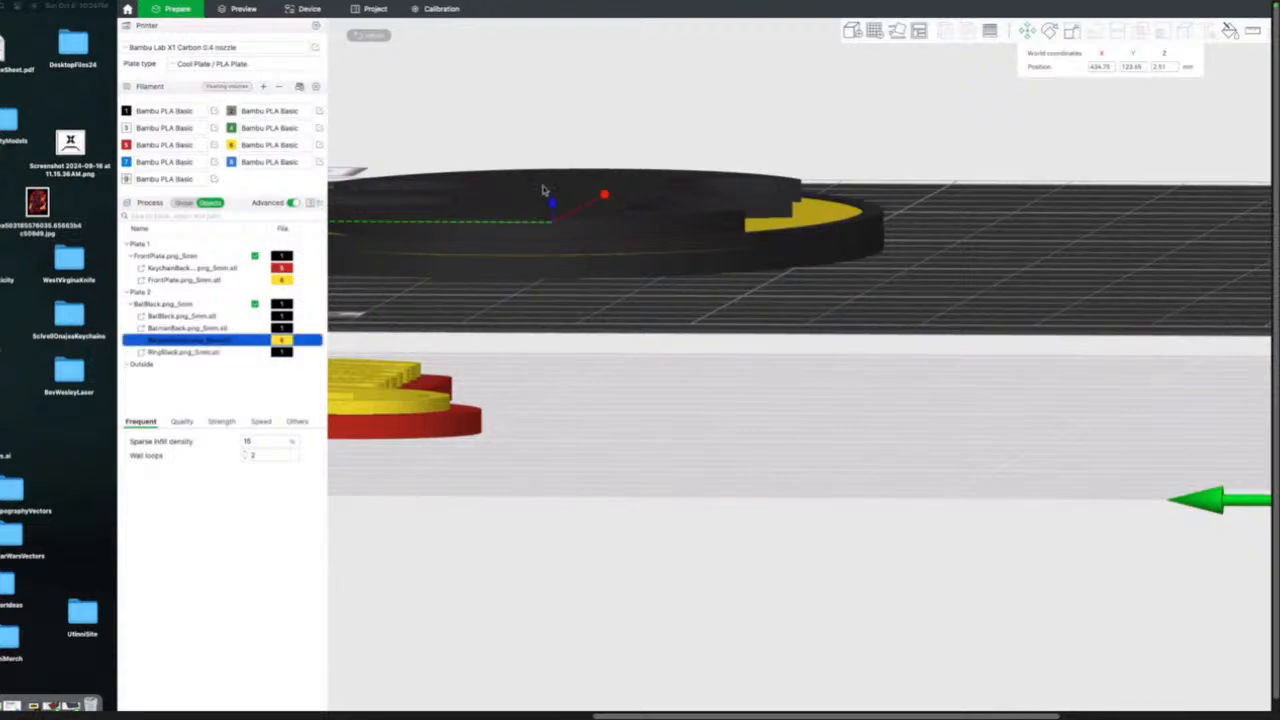
pyautogui.moveTo(551, 203); pyautogui.dragTo(550, 207)
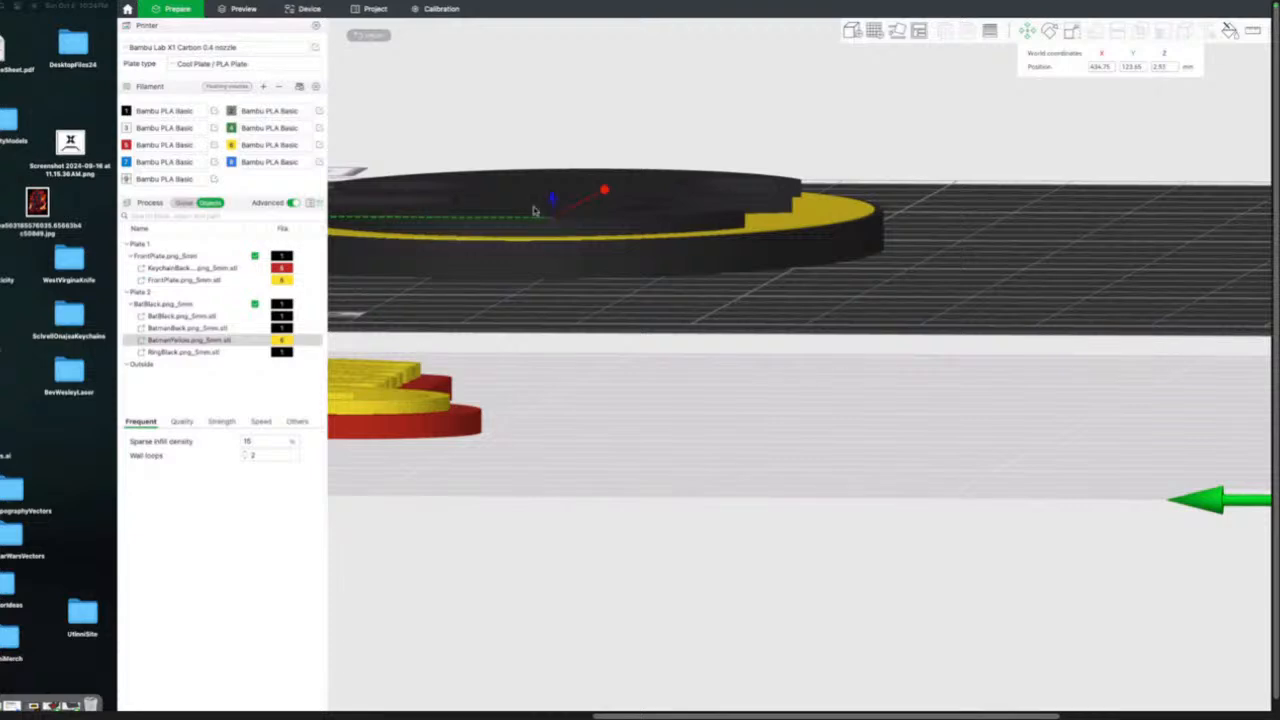
# Set the RingBlack part's Z size to 2 mm.
pyautogui.click(233, 354)
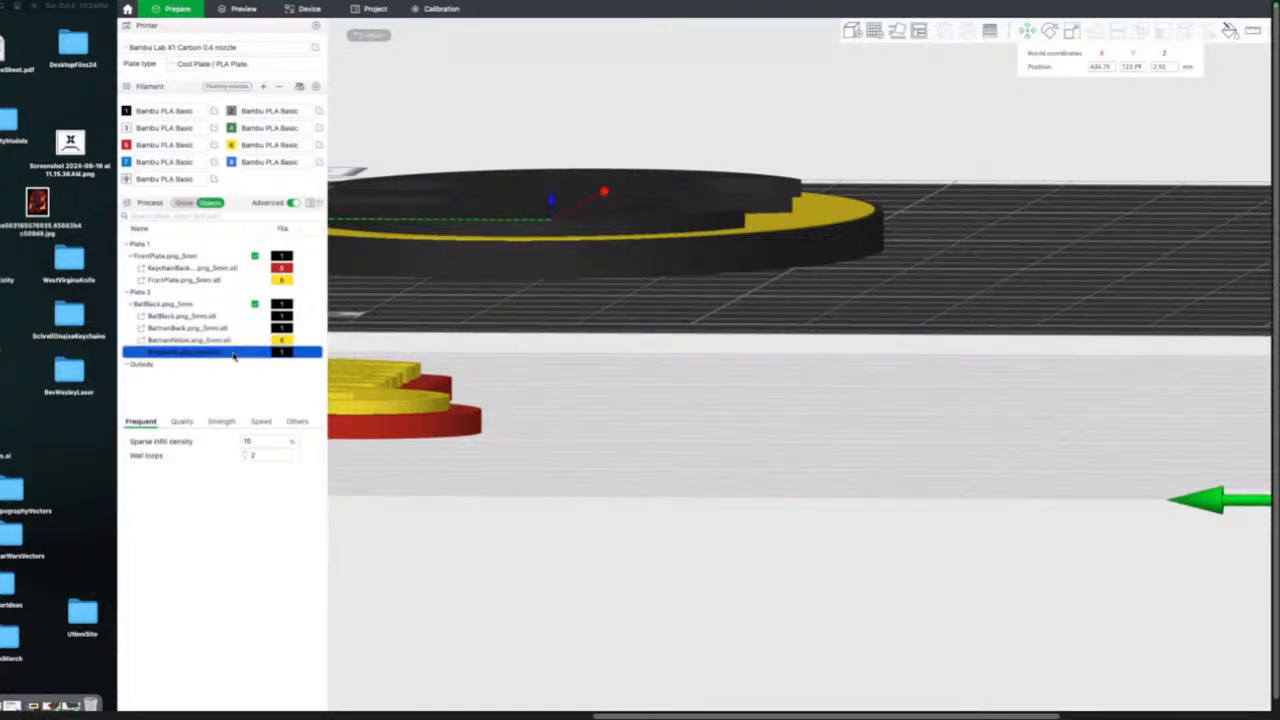
pyautogui.click(1161, 67)
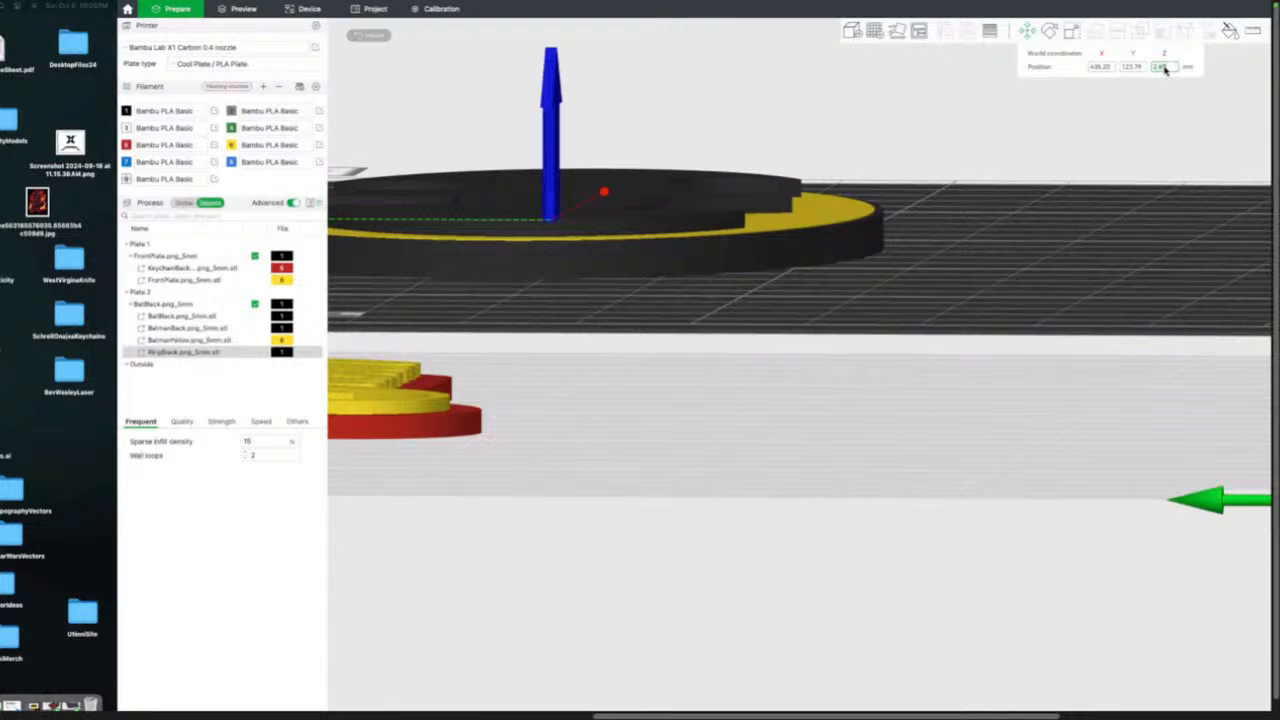
pyautogui.click(1071, 32)
pyautogui.click(1176, 83)
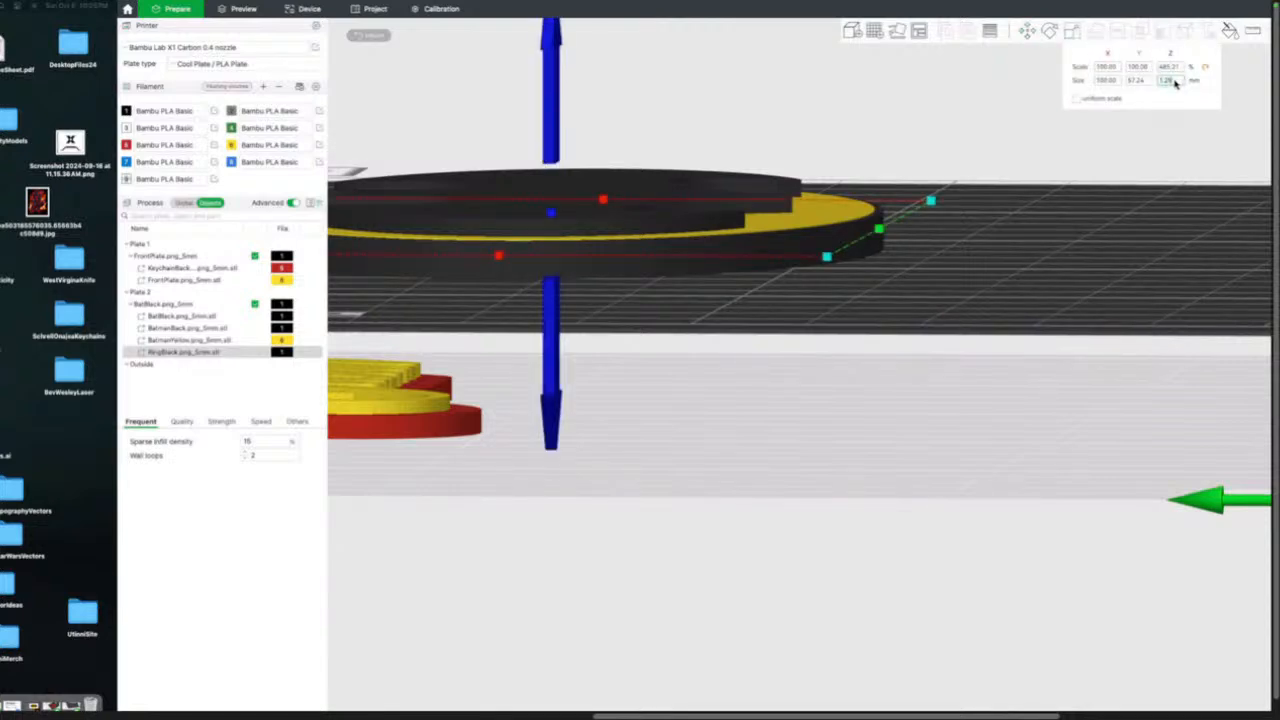
pyautogui.write('2')
pyautogui.press('Return')
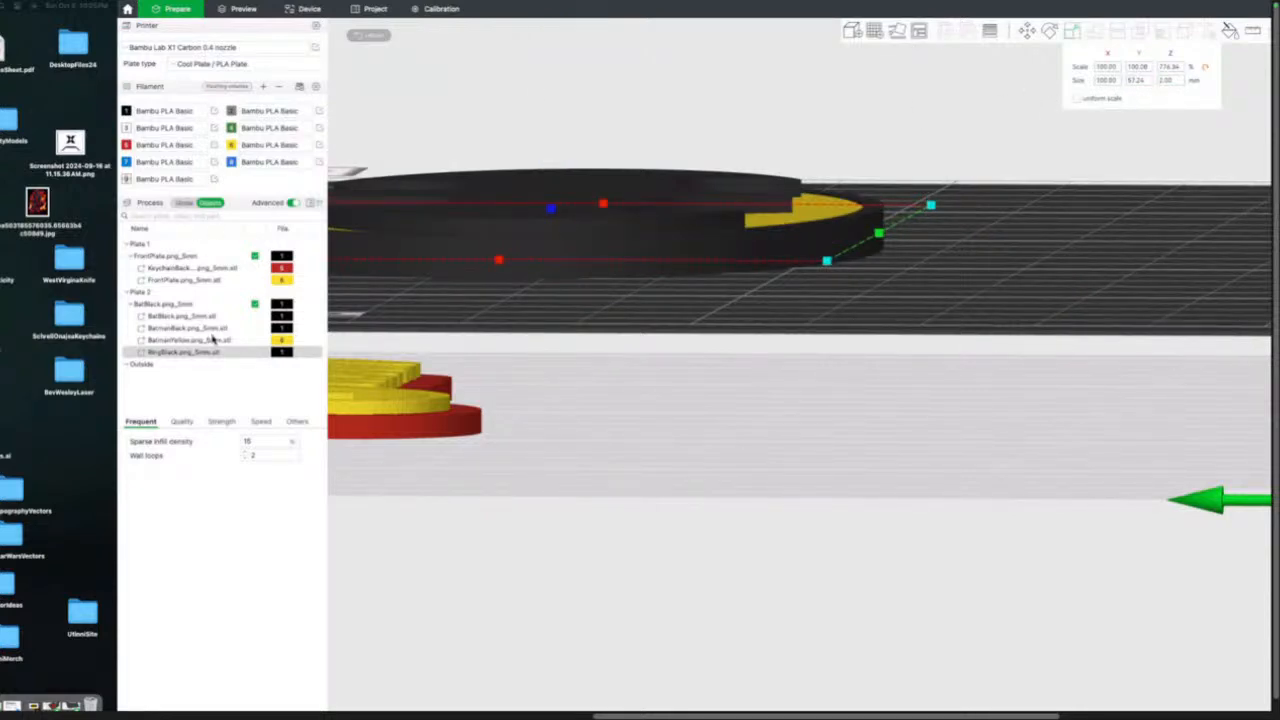
# Set the BatmanYellow part's Z size to 0.5 mm.
pyautogui.click(212, 340)
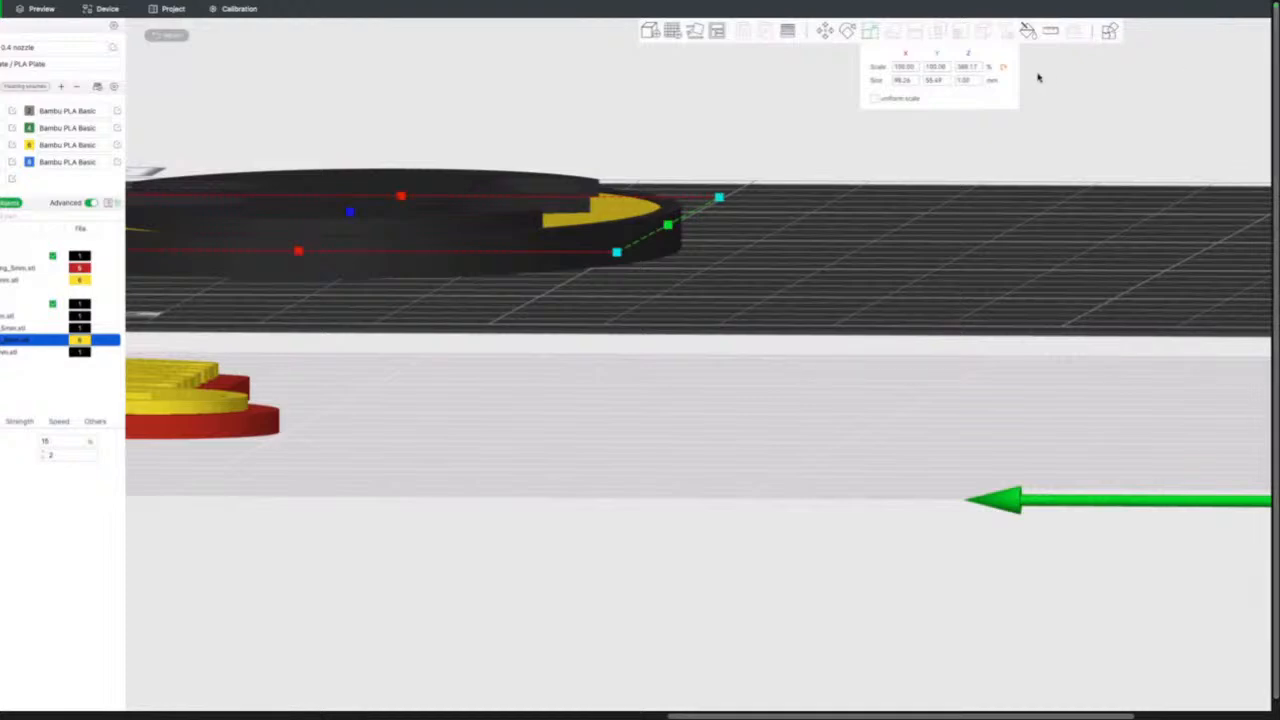
pyautogui.click(964, 81)
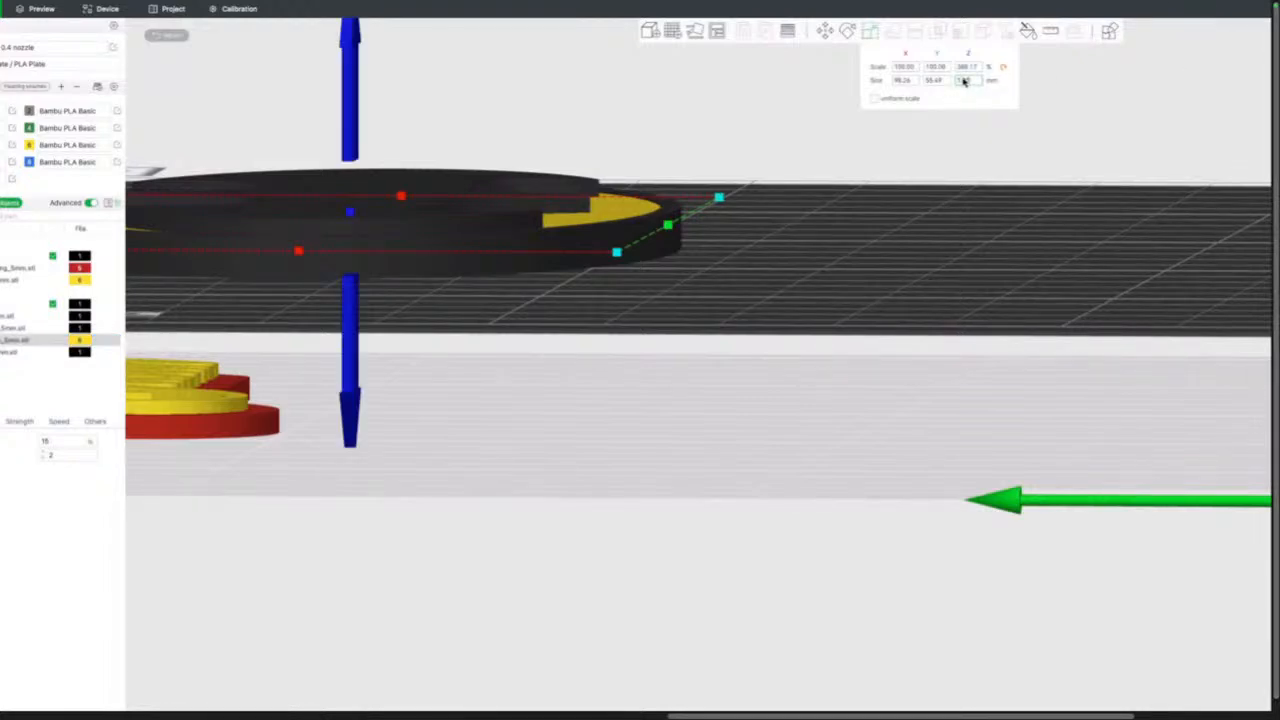
pyautogui.press('Return')
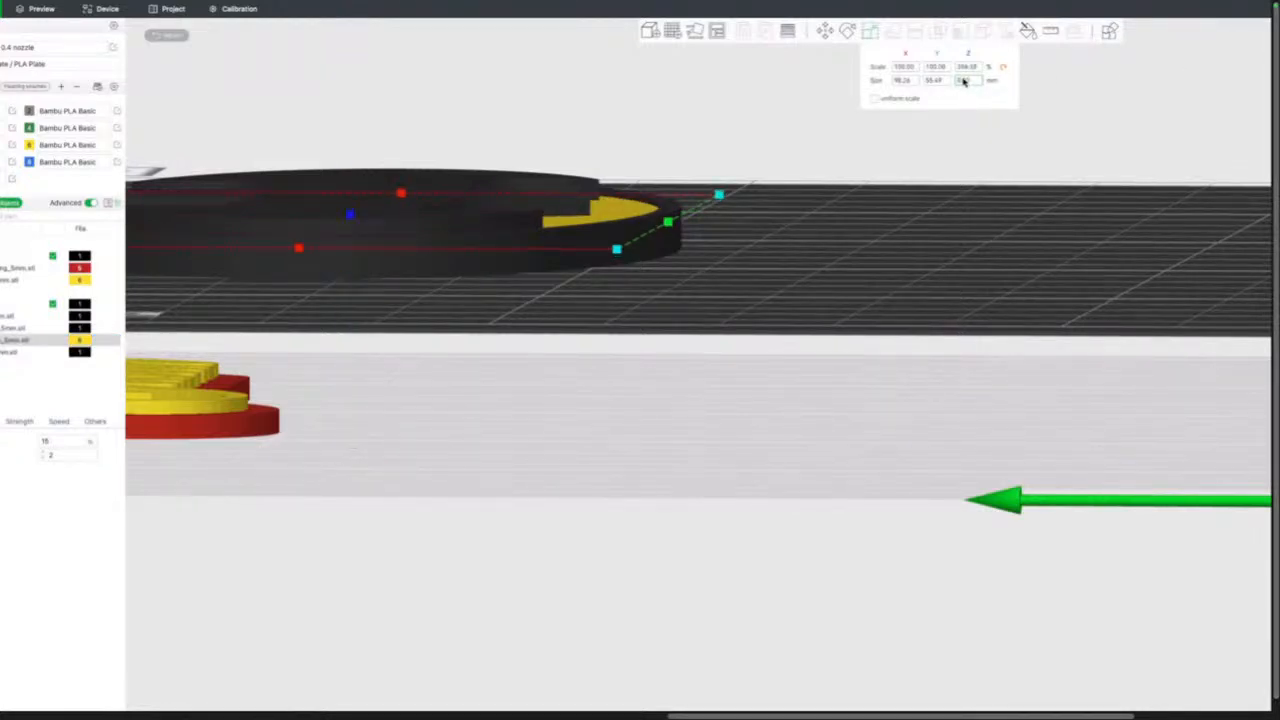
pyautogui.moveTo(603, 95); pyautogui.dragTo(753, 117, button='right')
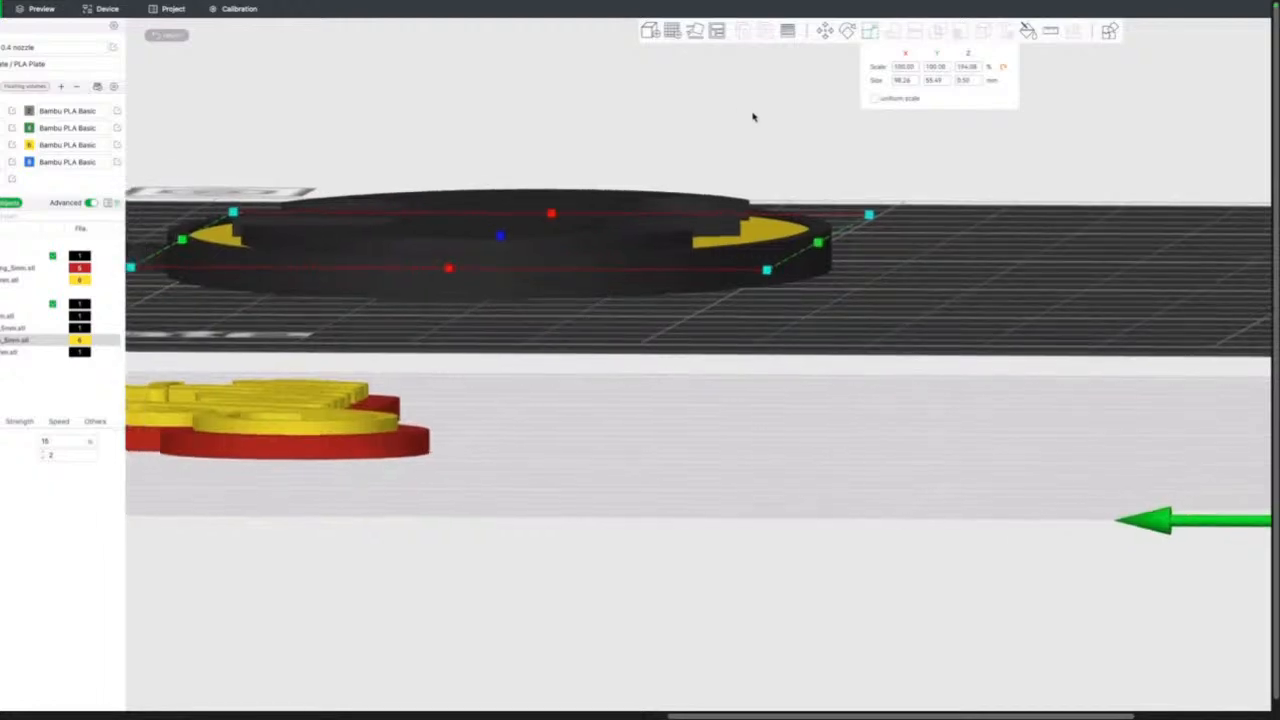
# Set the BatBlack part's Z size to 1 mm.
pyautogui.click(44, 316)
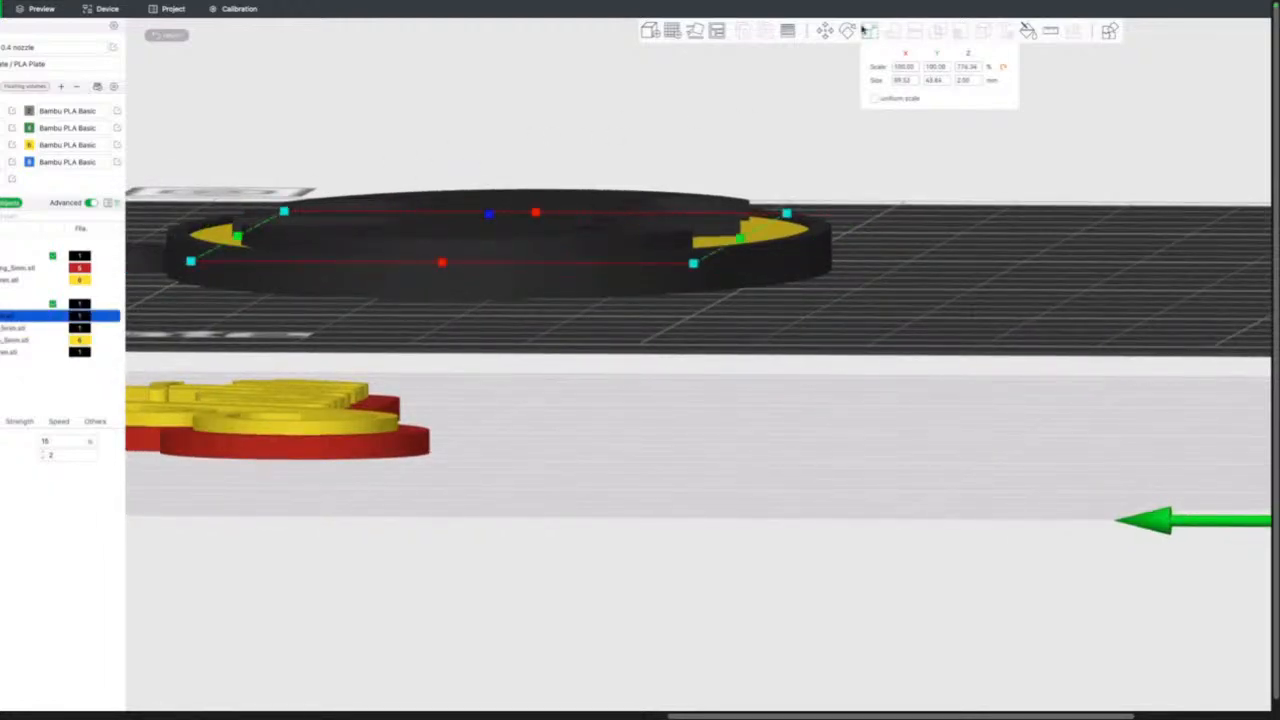
pyautogui.click(824, 31)
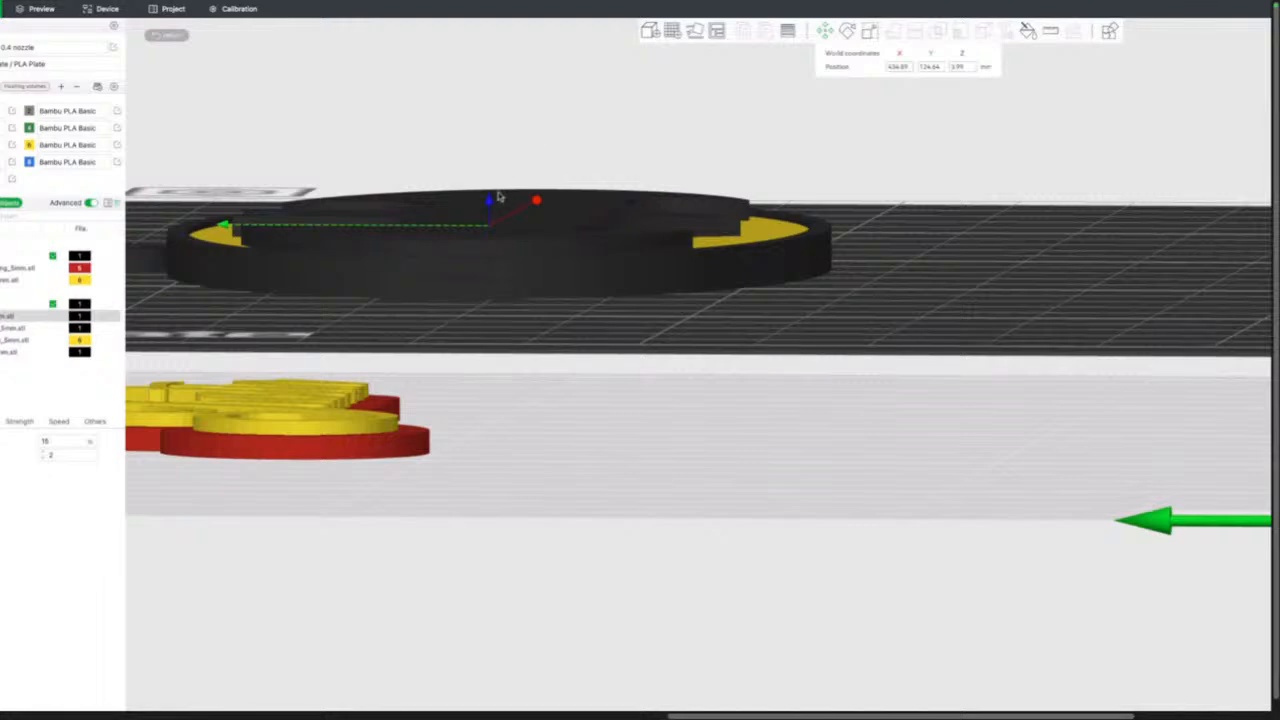
pyautogui.click(874, 32)
pyautogui.click(966, 80)
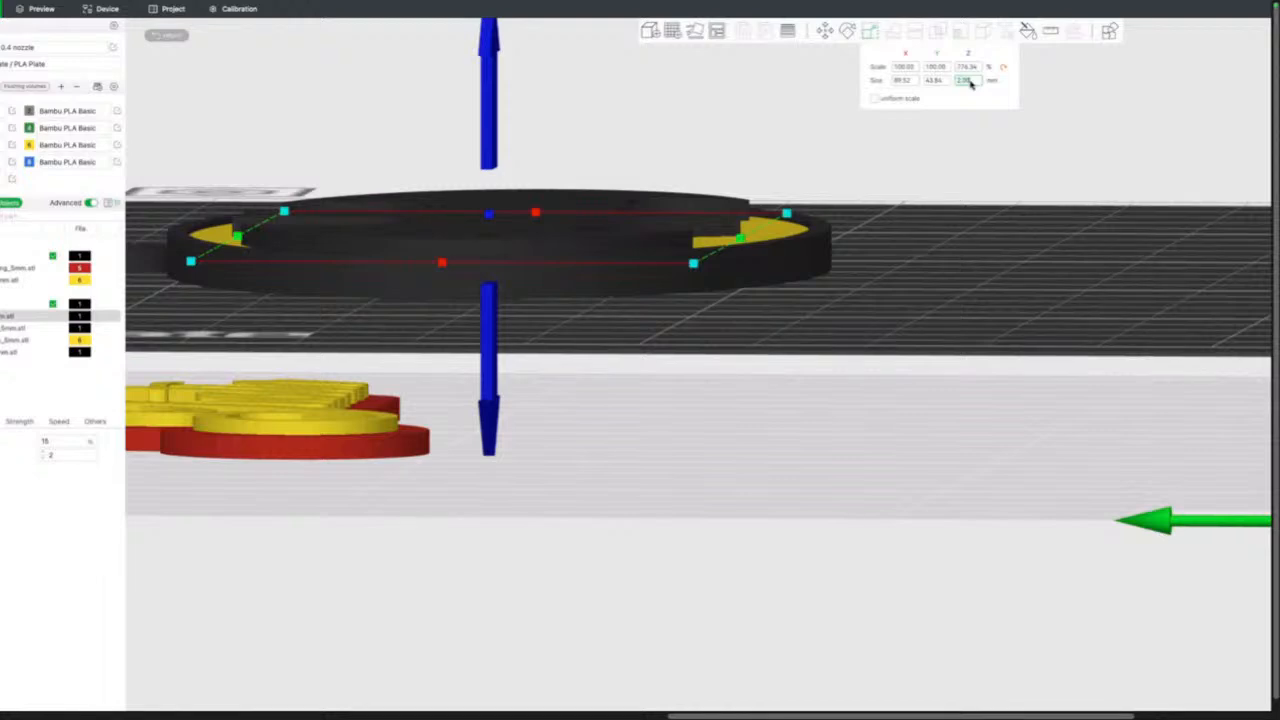
pyautogui.press('Return')
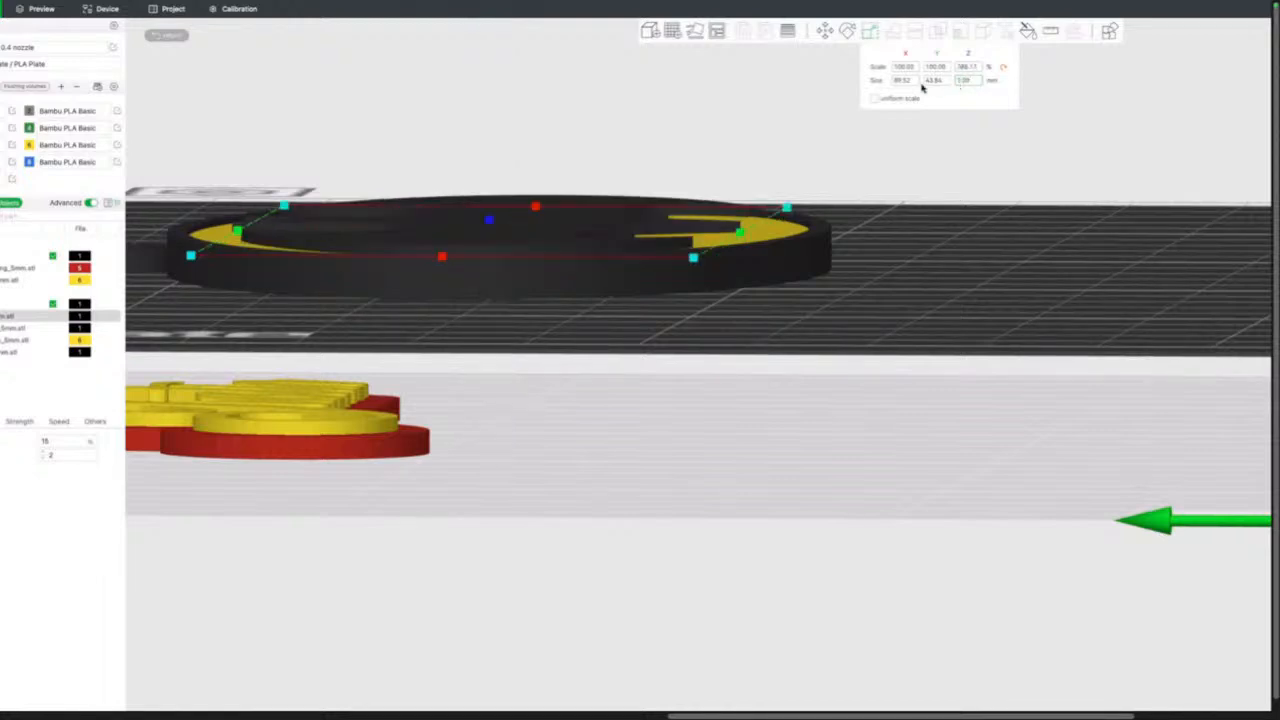
pyautogui.moveTo(643, 146); pyautogui.dragTo(842, 146, button='right')
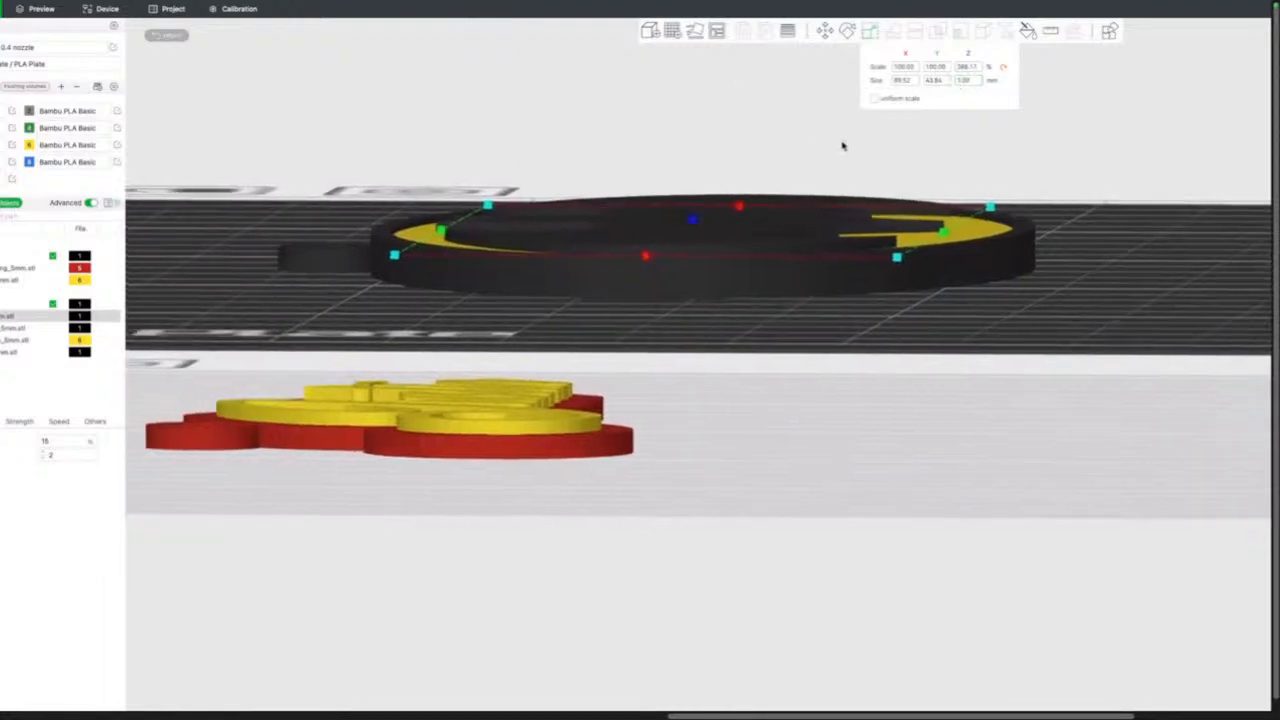
# Lower the BatBlack part into the keychain to a Z position of about 3.7 mm.
pyautogui.click(824, 31)
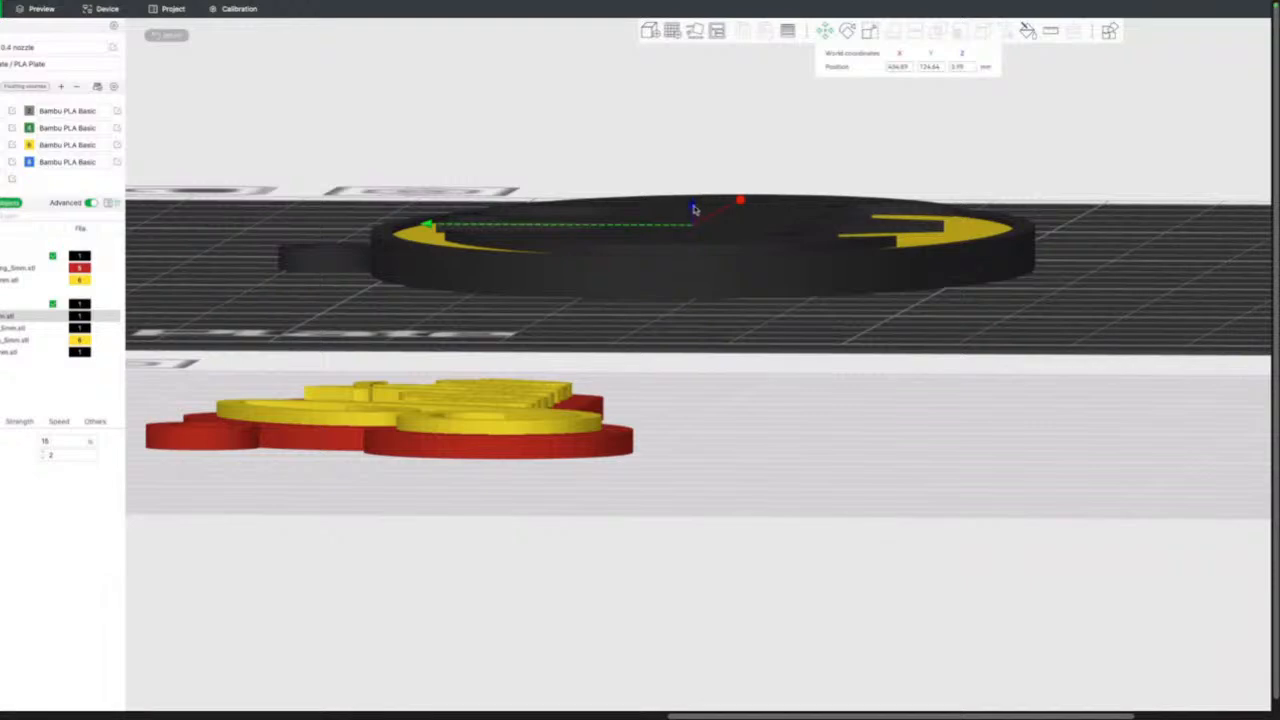
pyautogui.moveTo(693, 209); pyautogui.dragTo(696, 216)
pyautogui.scroll(8, 914, 262)
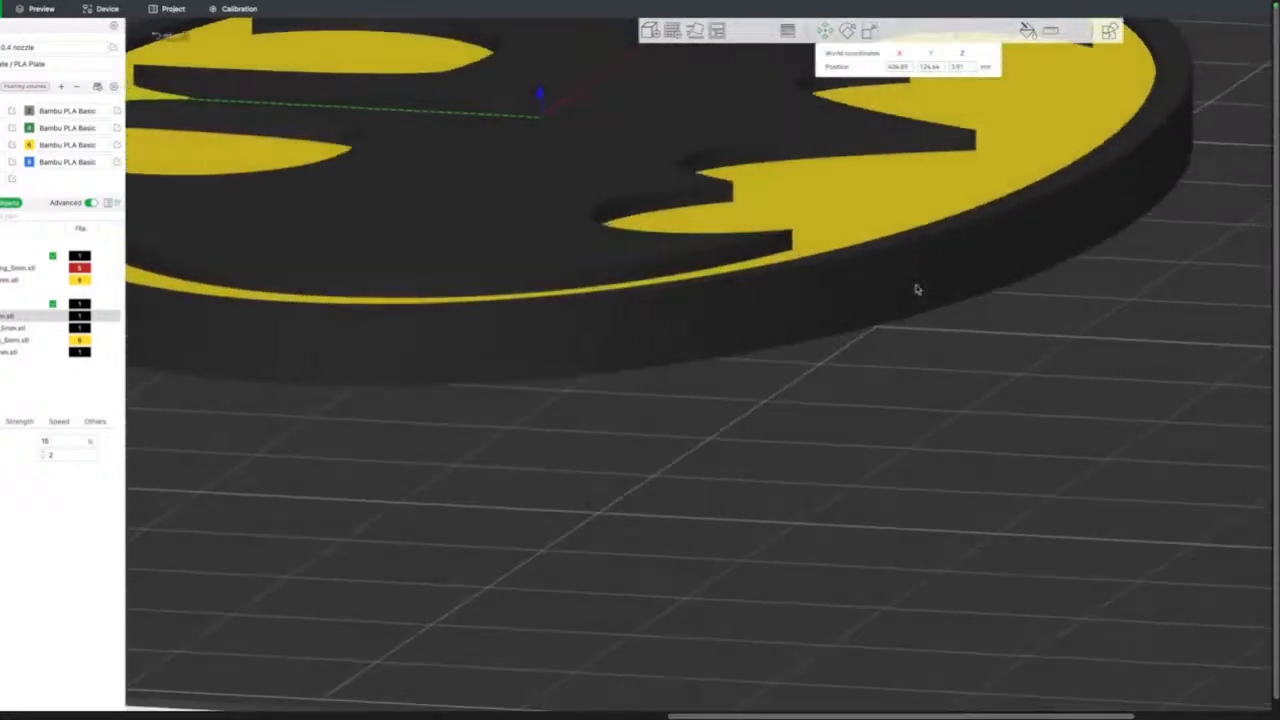
pyautogui.scroll(-2, 916, 290)
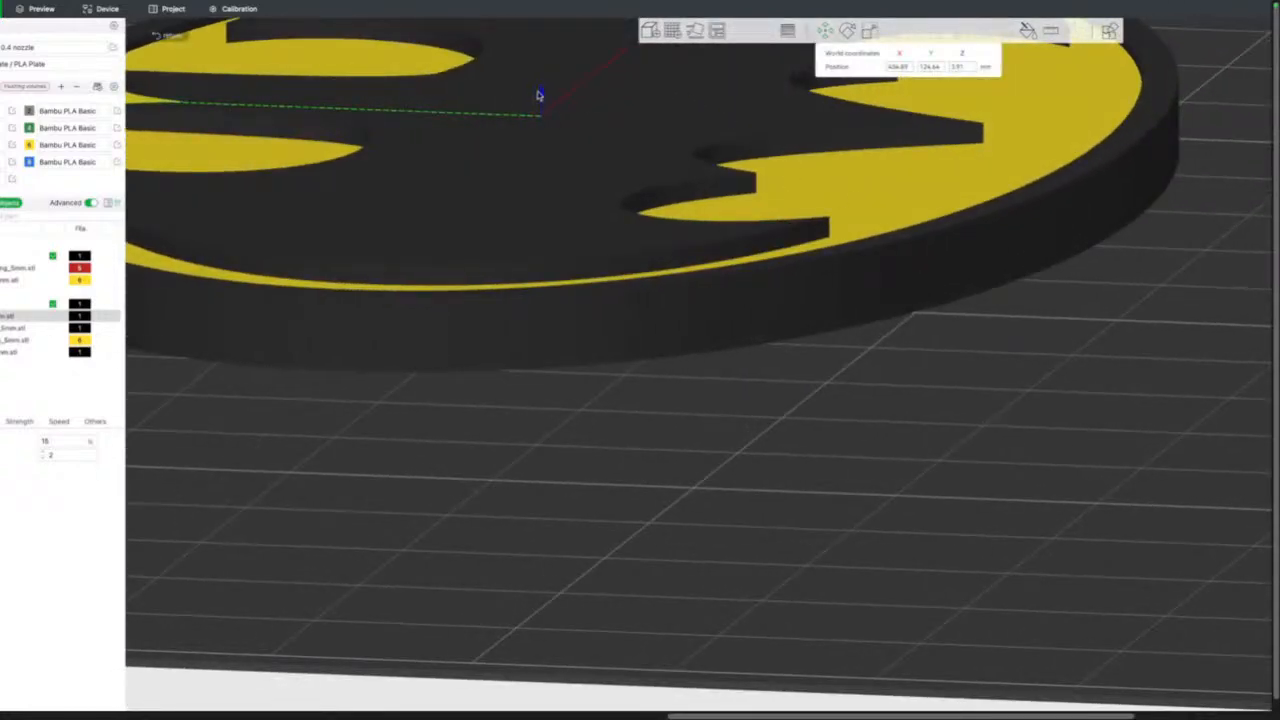
pyautogui.moveTo(540, 95)
pyautogui.mouseDown()
pyautogui.moveTo(543, 127)
pyautogui.moveTo(550, 103)
pyautogui.mouseUp()
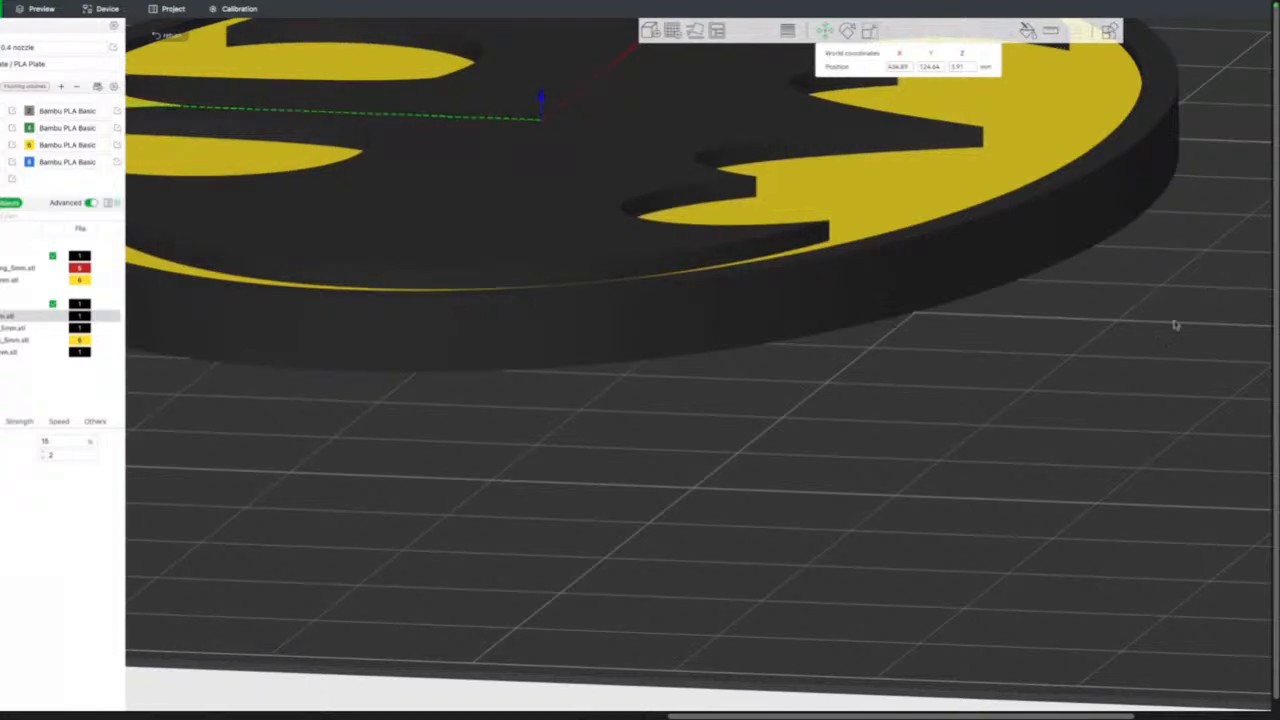
pyautogui.moveTo(1199, 349); pyautogui.dragTo(1177, 177)
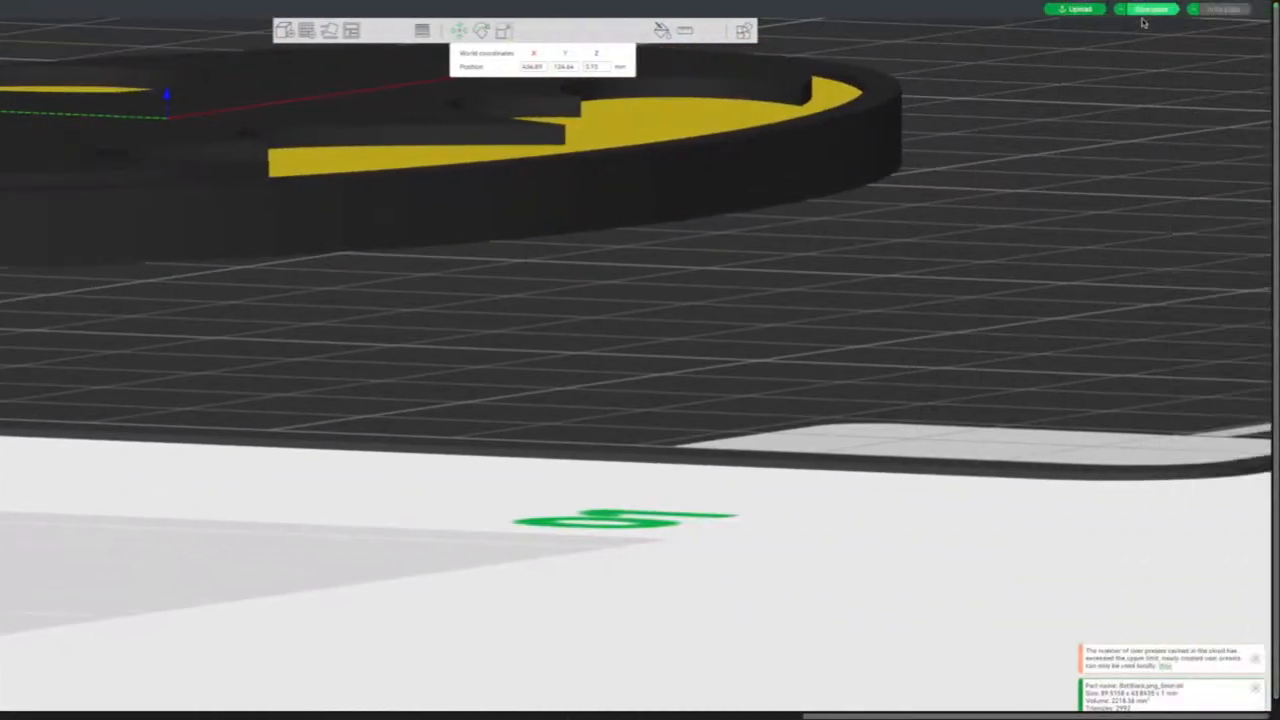
# Slice plate 2 and inspect the Batman keychain's layers and colours from the side and above.
pyautogui.click(1148, 10)
pyautogui.scroll(-4, 825, 173)
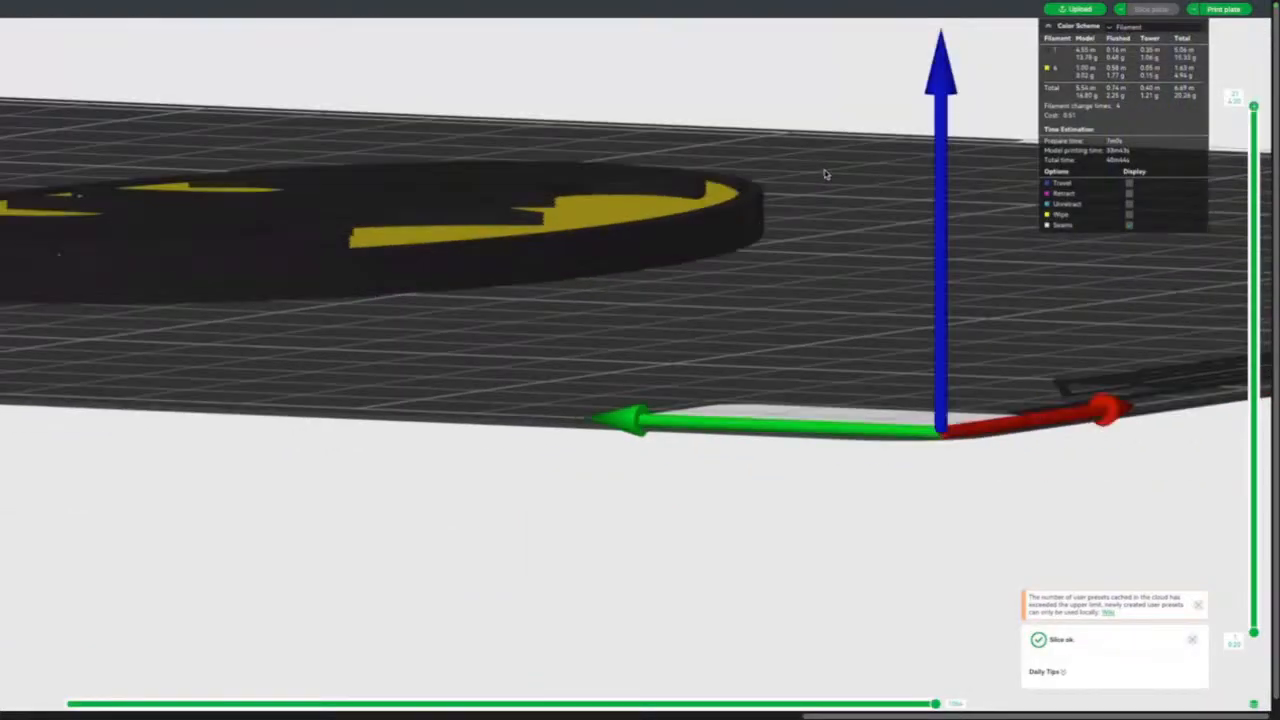
pyautogui.moveTo(826, 174); pyautogui.dragTo(763, 269)
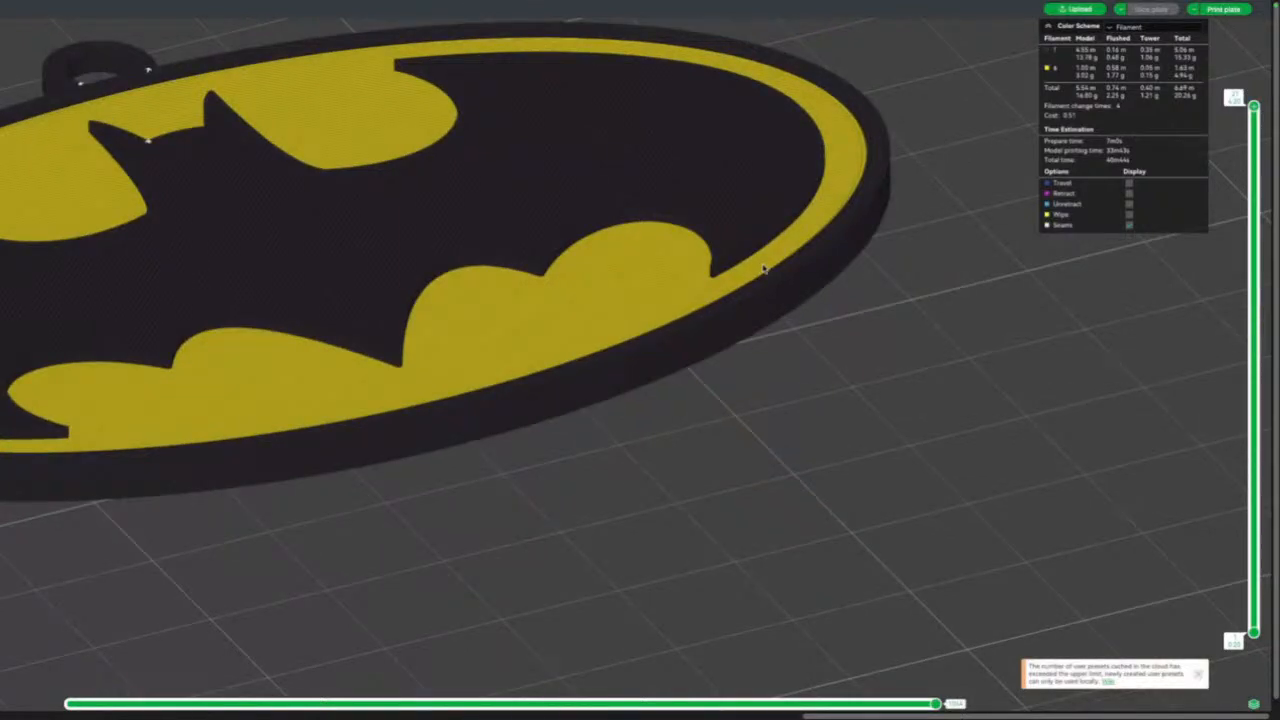
pyautogui.moveTo(763, 268); pyautogui.dragTo(759, 196)
pyautogui.scroll(3, 716, 288)
pyautogui.scroll(-8, 903, 277)
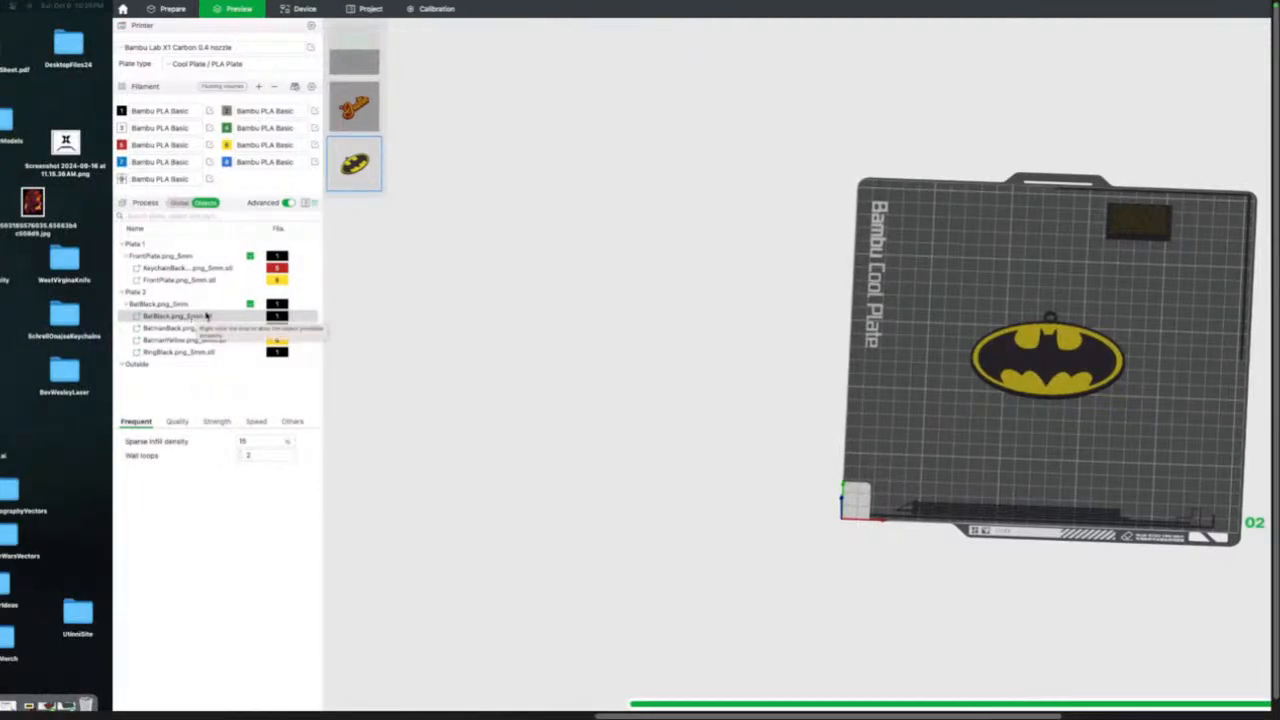
# Try yellow filament 6 on the RingBlack part and restore black filament 1.
pyautogui.click(268, 355)
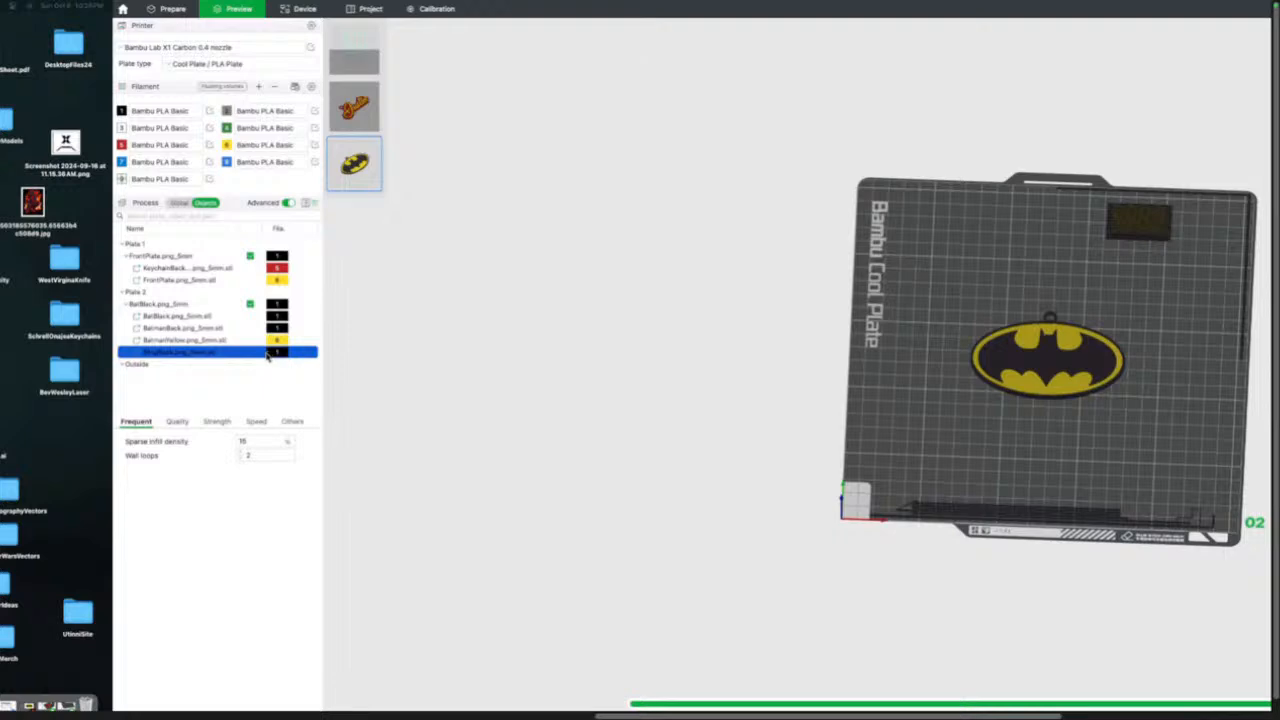
pyautogui.press('6')
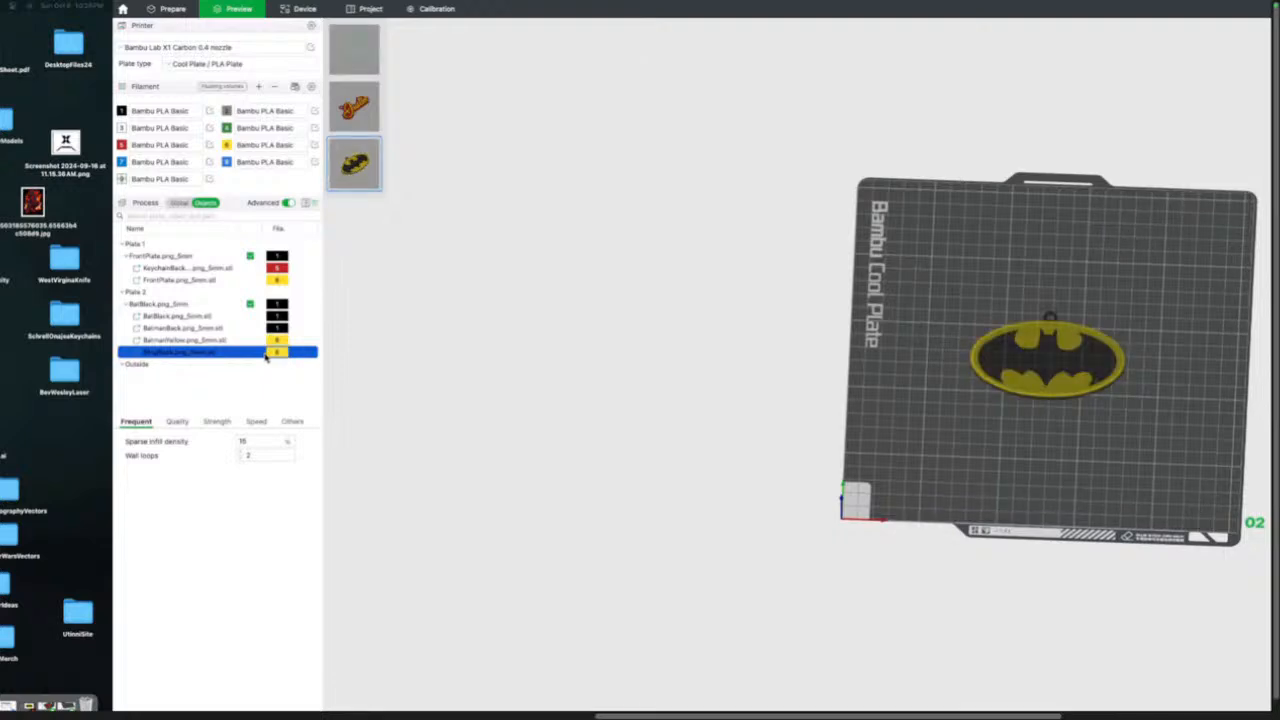
pyautogui.press('1')
# Assign the yellow filament 6 to the BatmanBack part and select the RingBlack part.
pyautogui.click(239, 328)
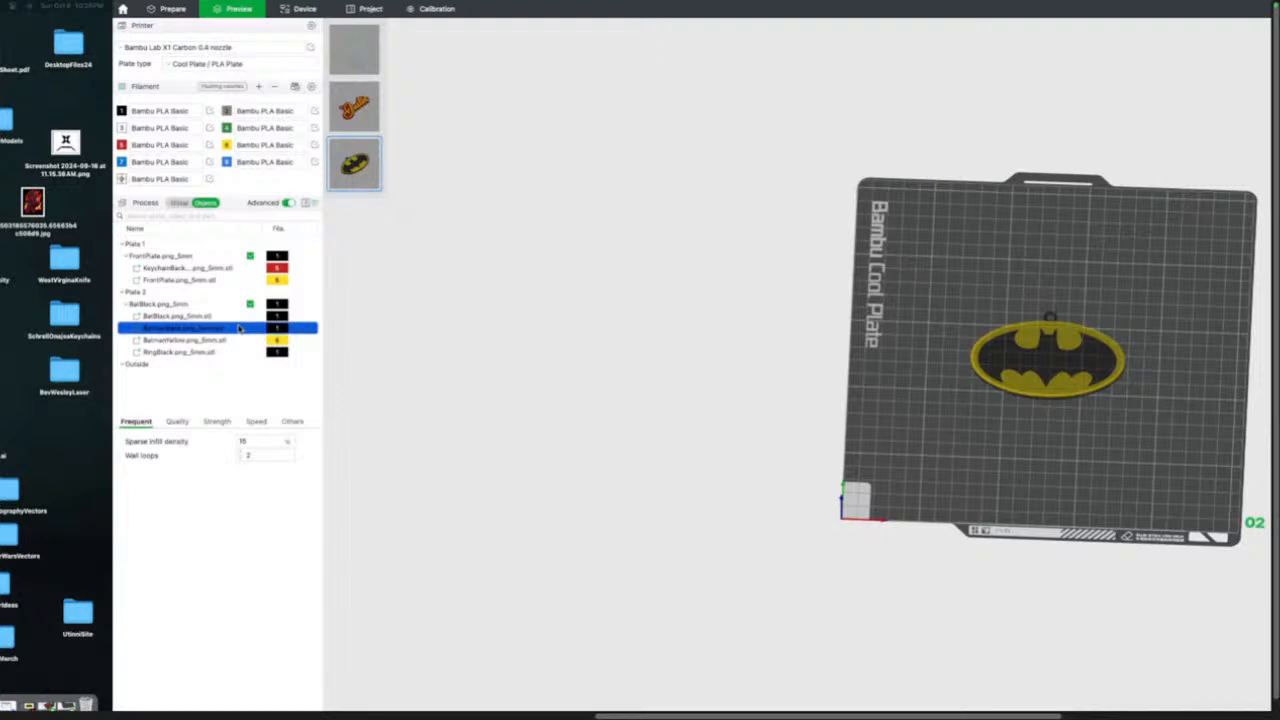
pyautogui.press('6')
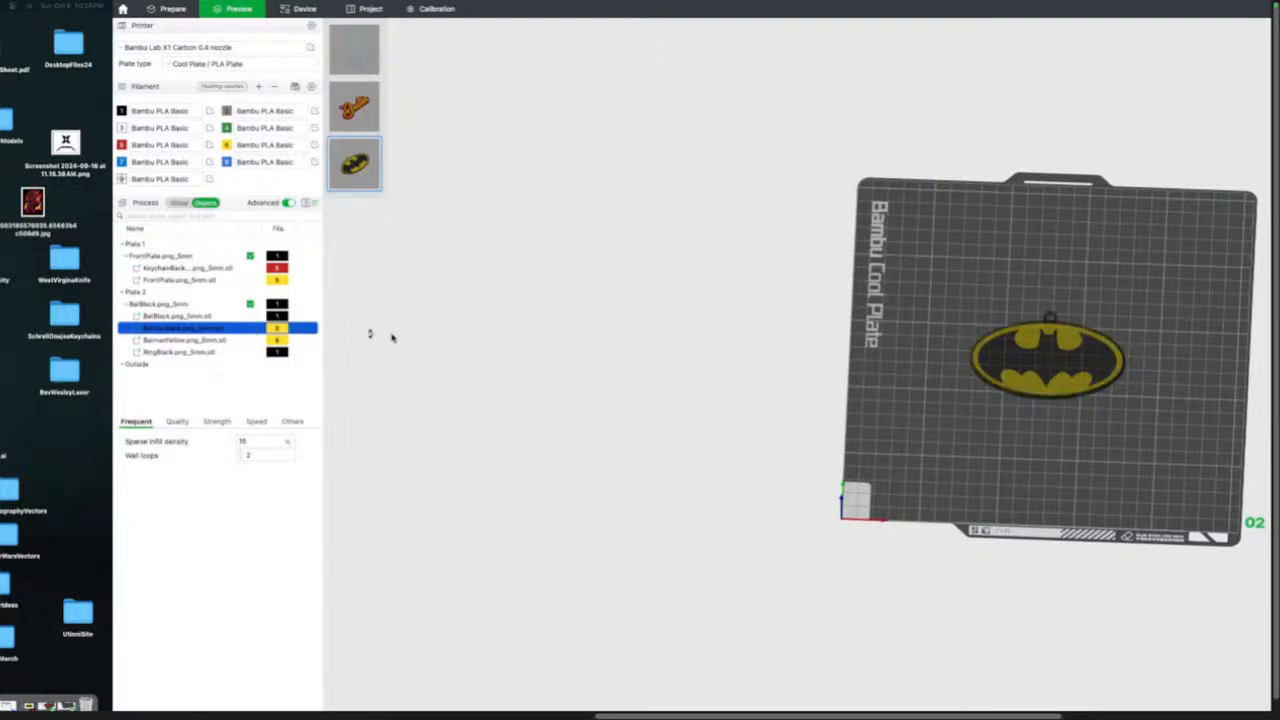
pyautogui.moveTo(562, 342); pyautogui.dragTo(604, 329)
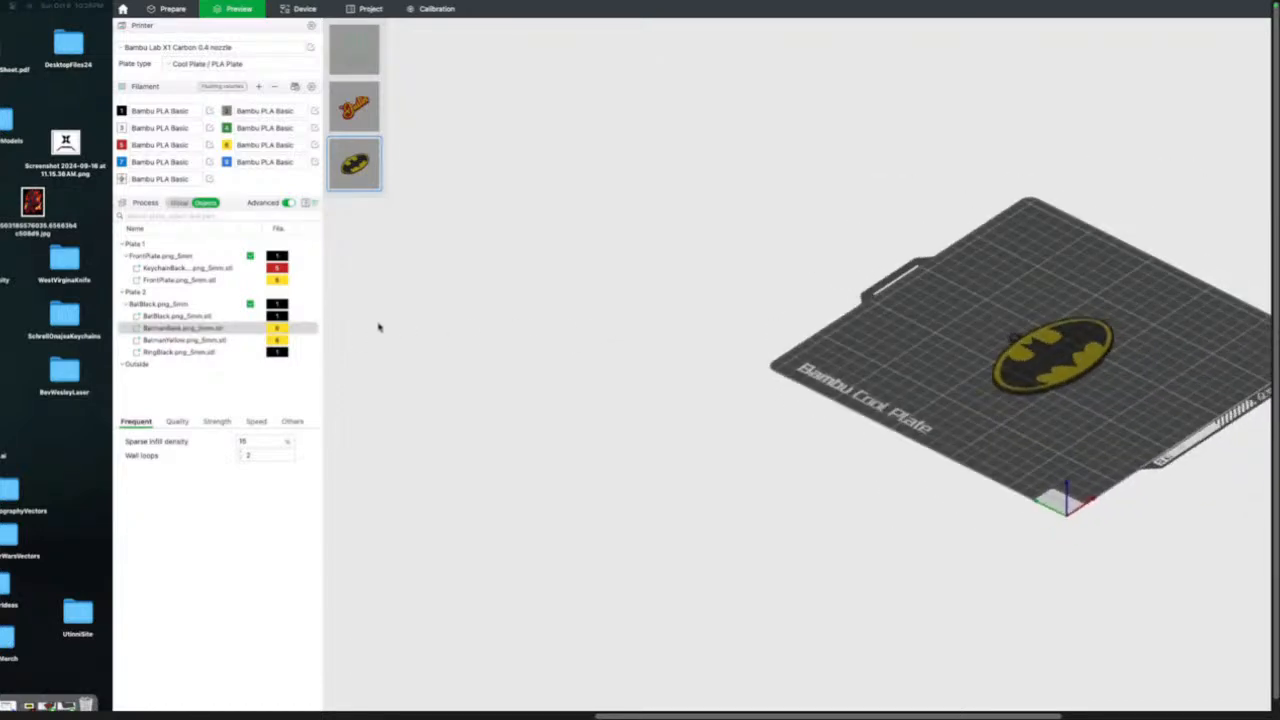
pyautogui.click(215, 351)
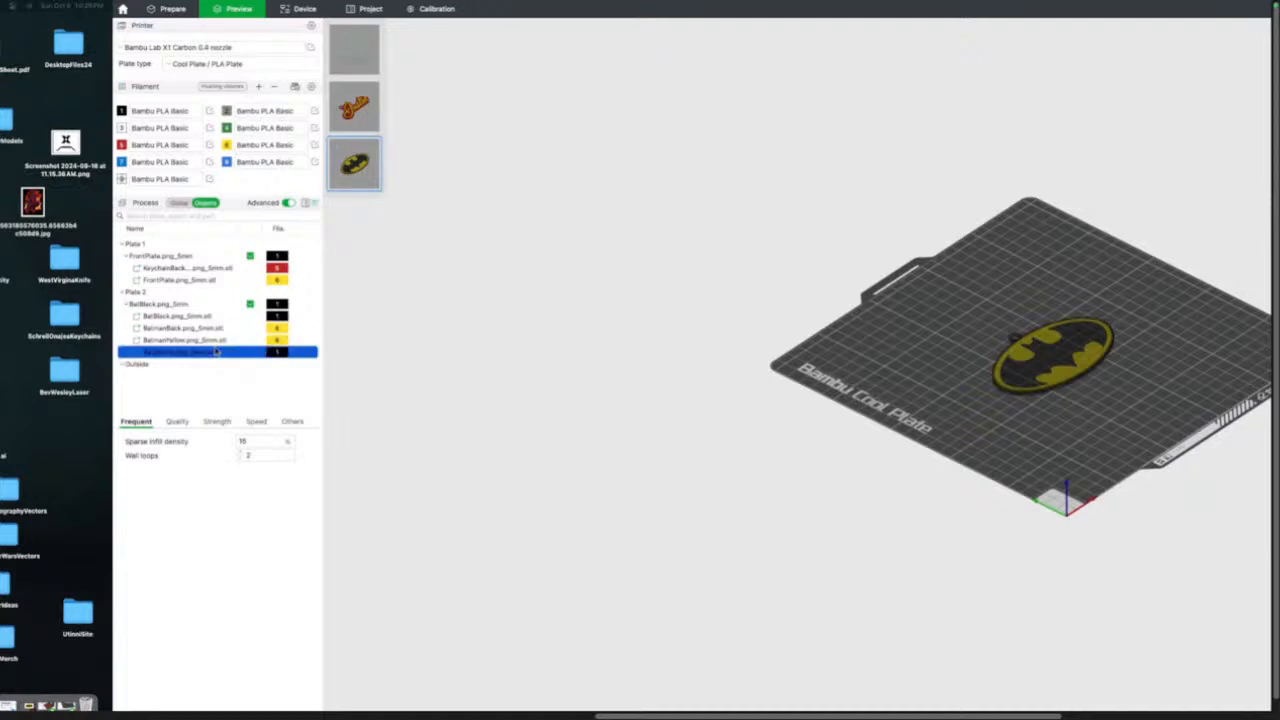
# Raise the RingBlack part to a Z position of 3.17 mm after checking the keychain's BatmanBack layer.
pyautogui.click(218, 328)
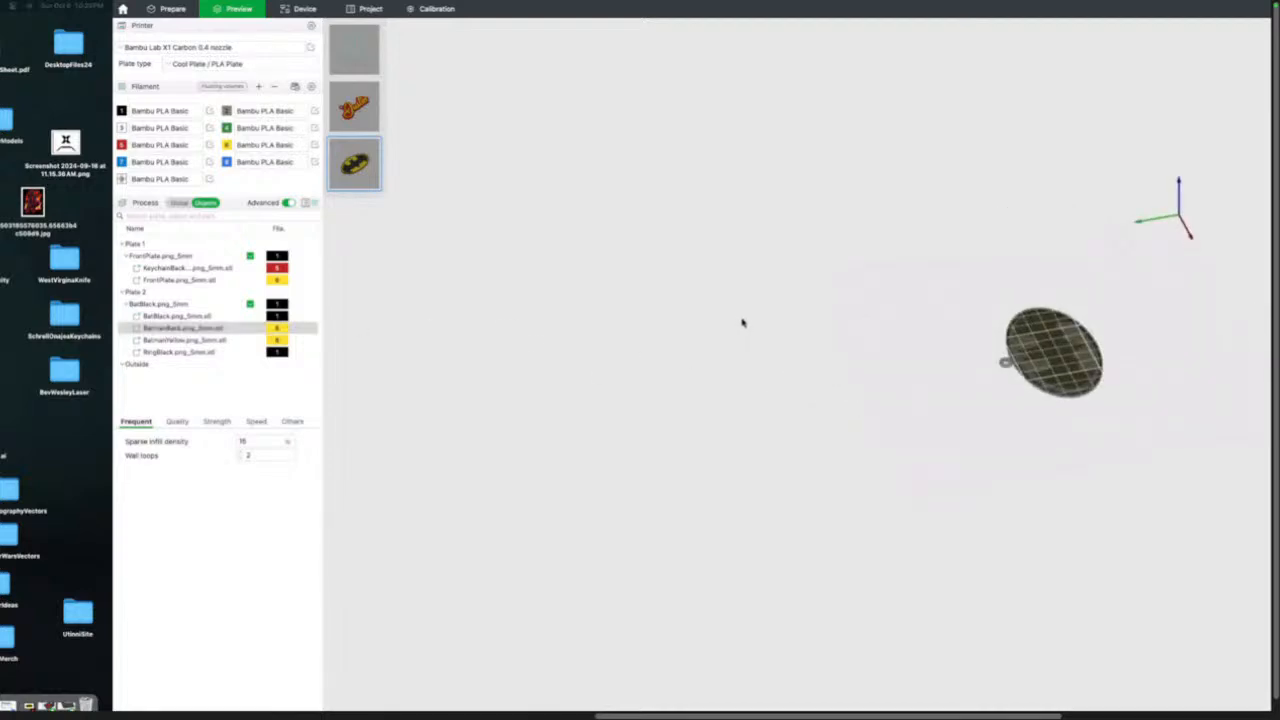
pyautogui.scroll(15, 951, 386)
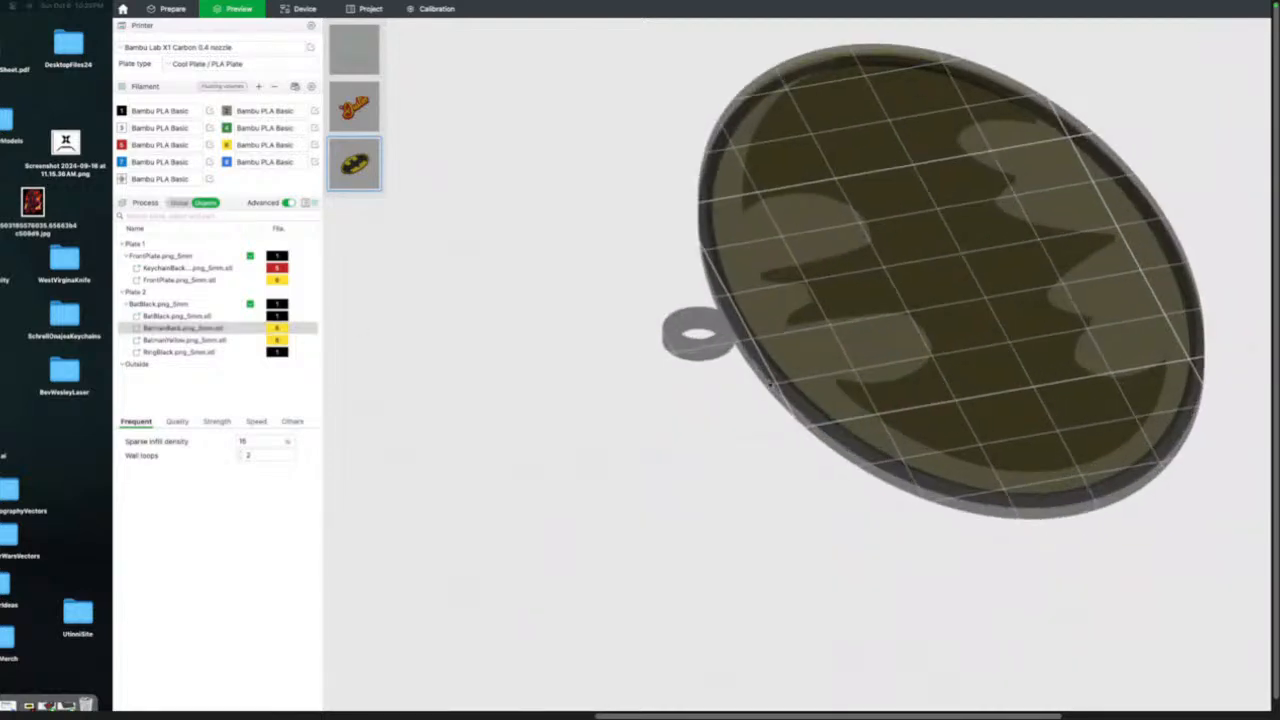
pyautogui.moveTo(603, 446)
pyautogui.mouseDown()
pyautogui.moveTo(626, 441)
pyautogui.moveTo(619, 478)
pyautogui.moveTo(609, 463)
pyautogui.mouseUp()
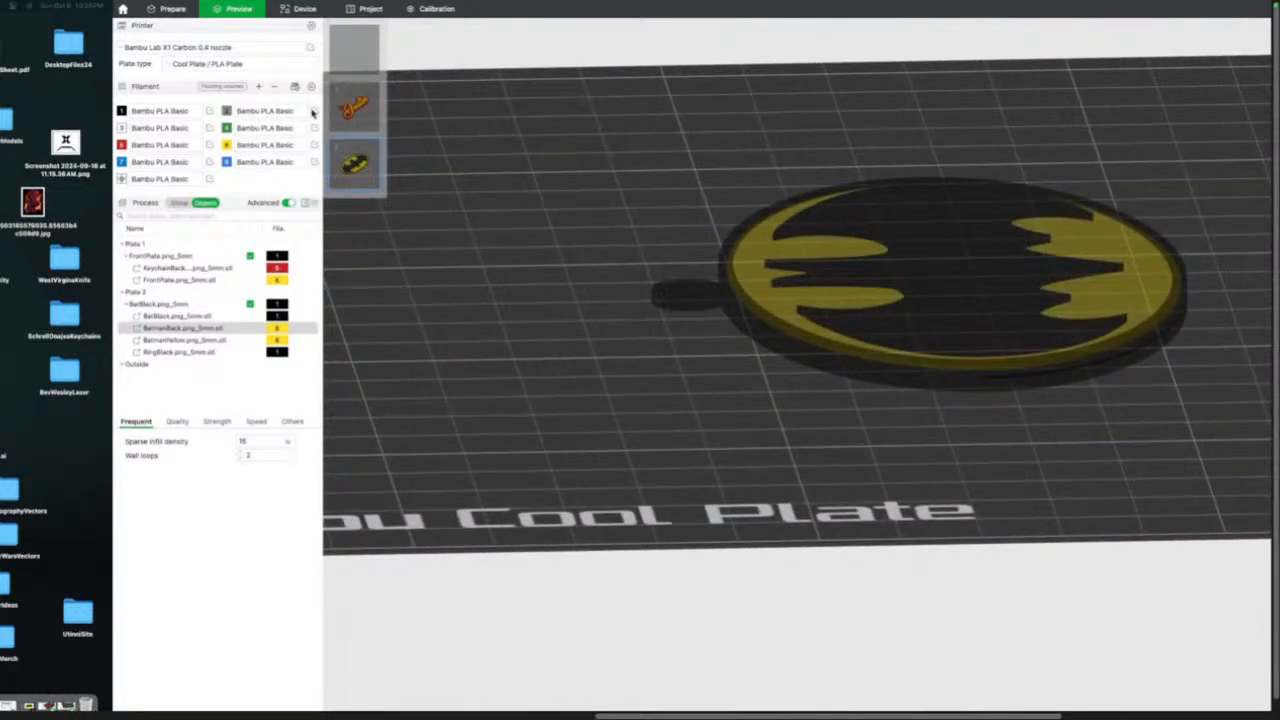
pyautogui.click(172, 9)
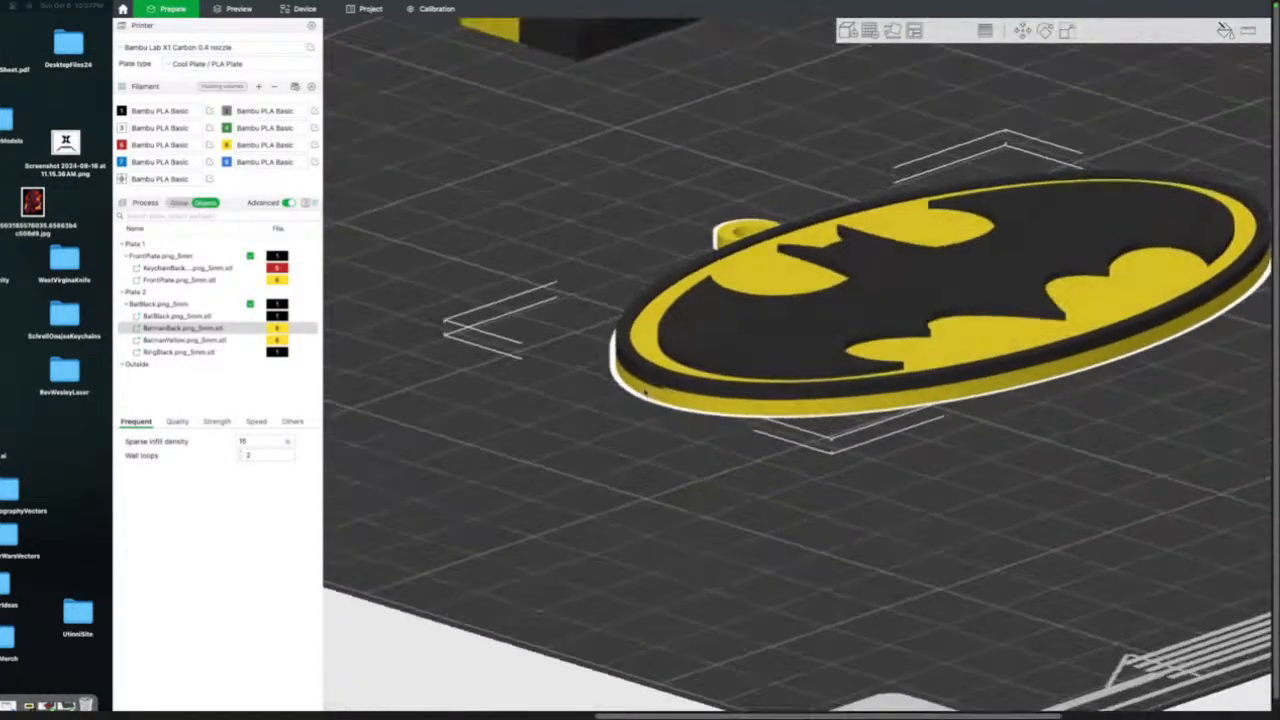
pyautogui.moveTo(645, 392); pyautogui.dragTo(652, 393)
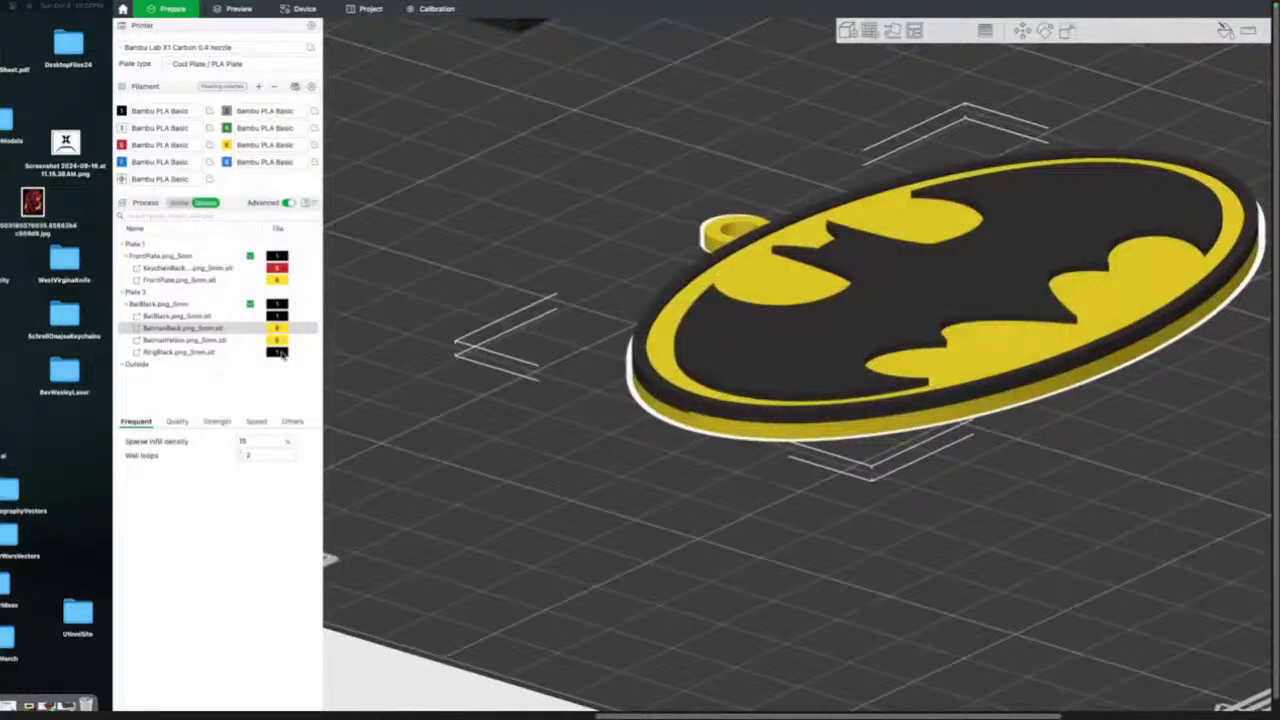
pyautogui.click(229, 355)
pyautogui.click(229, 353)
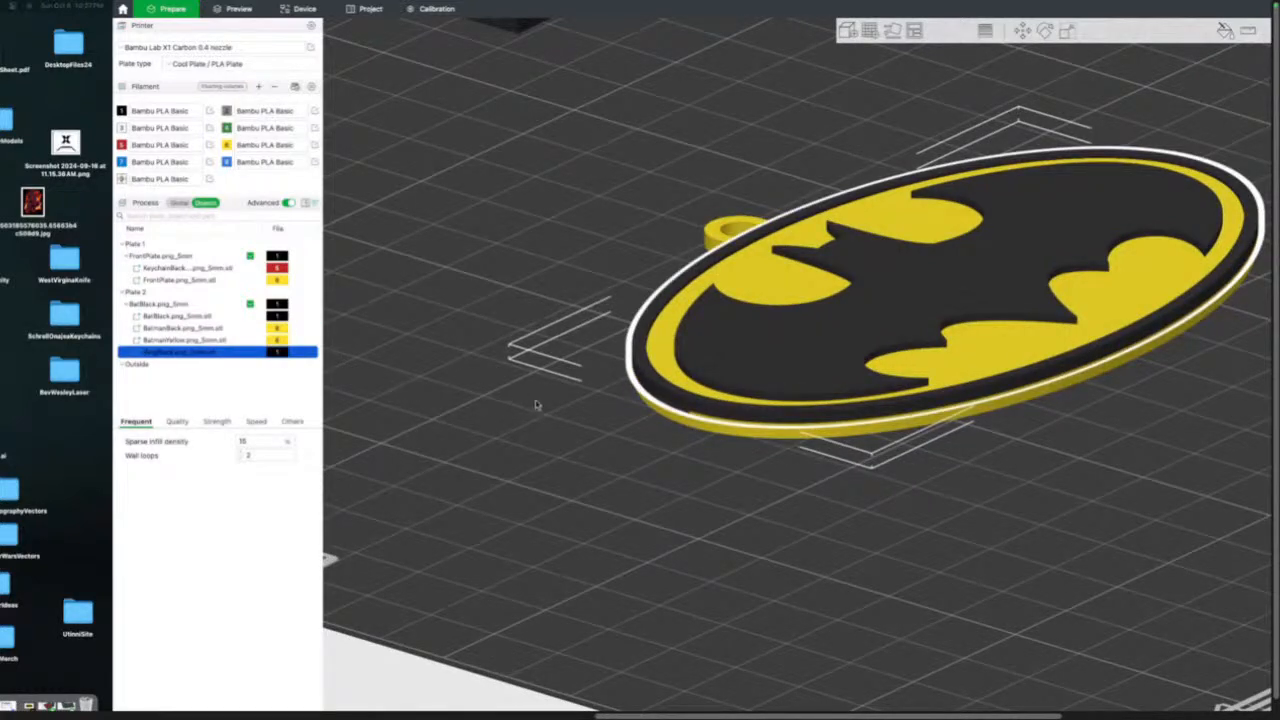
pyautogui.click(1021, 31)
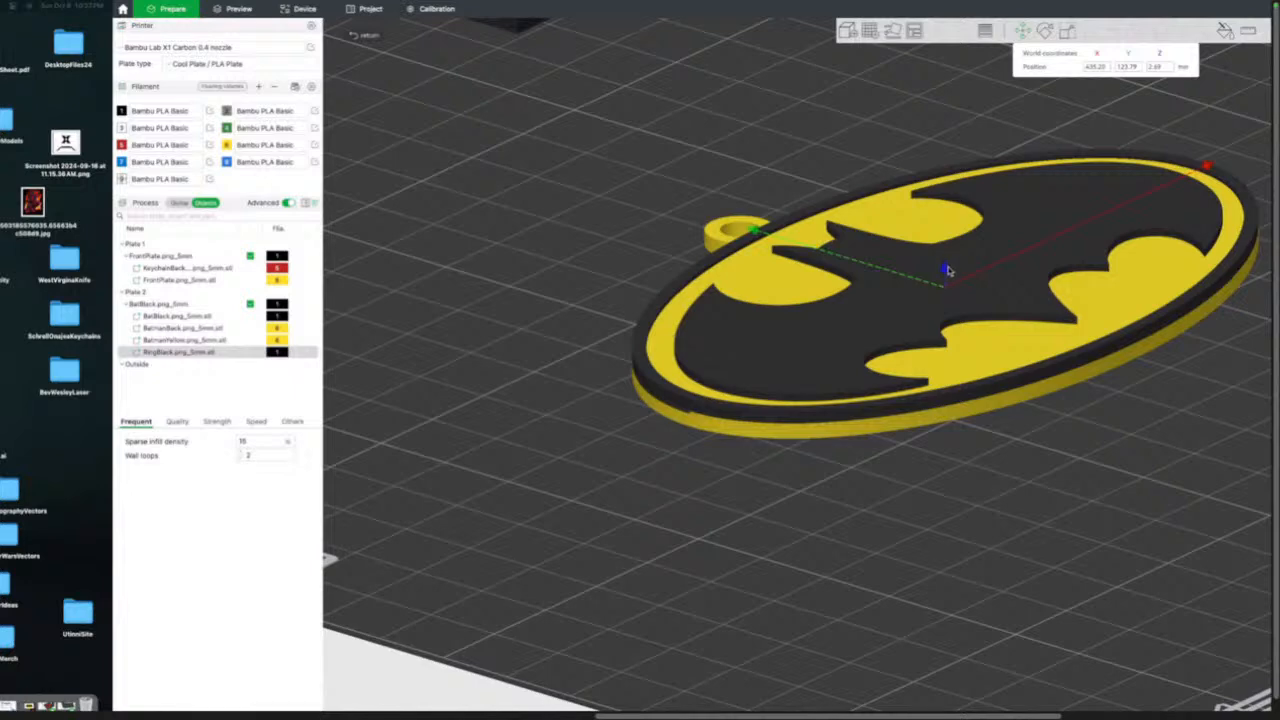
pyautogui.moveTo(947, 271); pyautogui.dragTo(947, 271)
# Slice plate 2 again and inspect the sliced Batman keychain from a low side angle.
pyautogui.moveTo(726, 169); pyautogui.dragTo(695, 207)
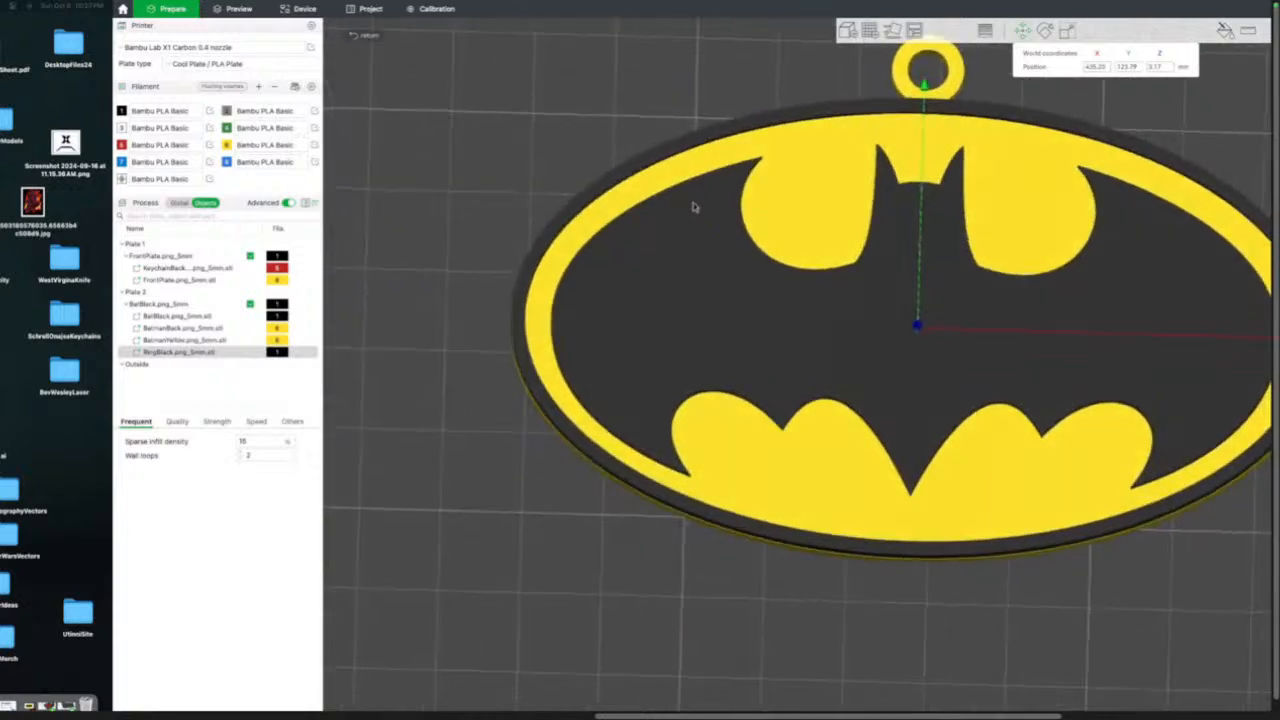
pyautogui.scroll(-8, 697, 208)
pyautogui.moveTo(937, 174); pyautogui.dragTo(711, 205, button='right')
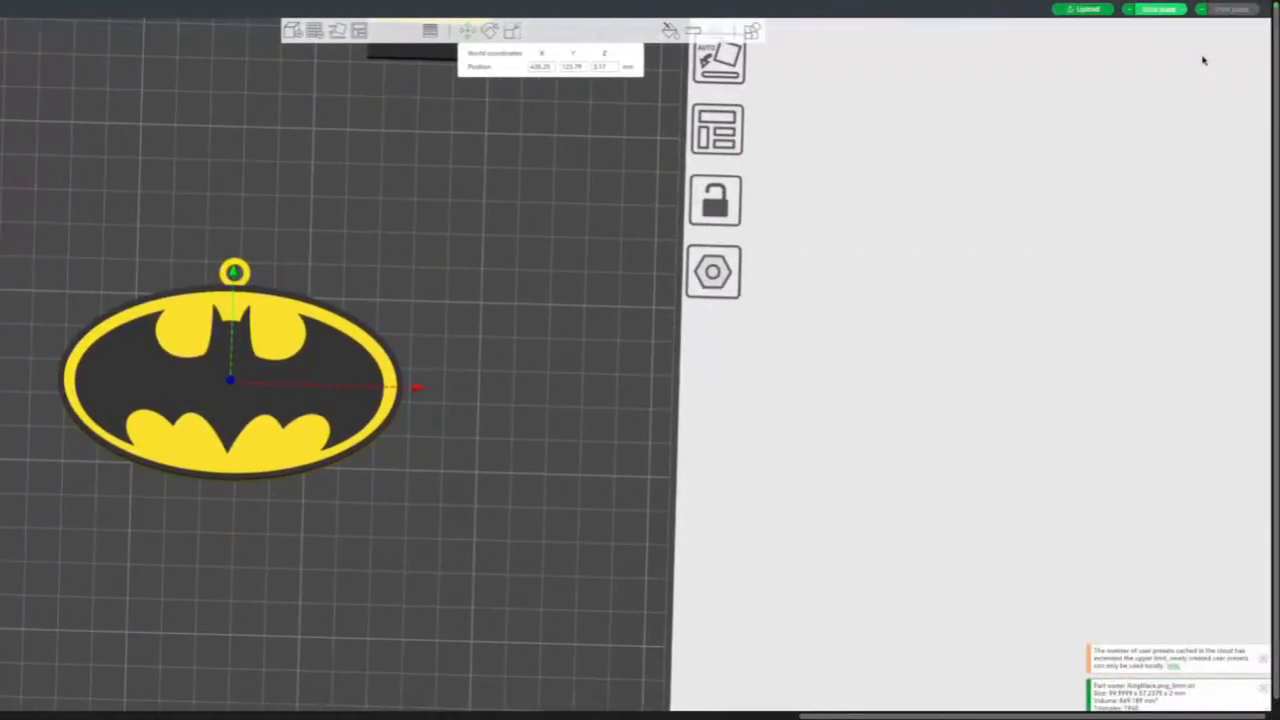
pyautogui.click(1160, 10)
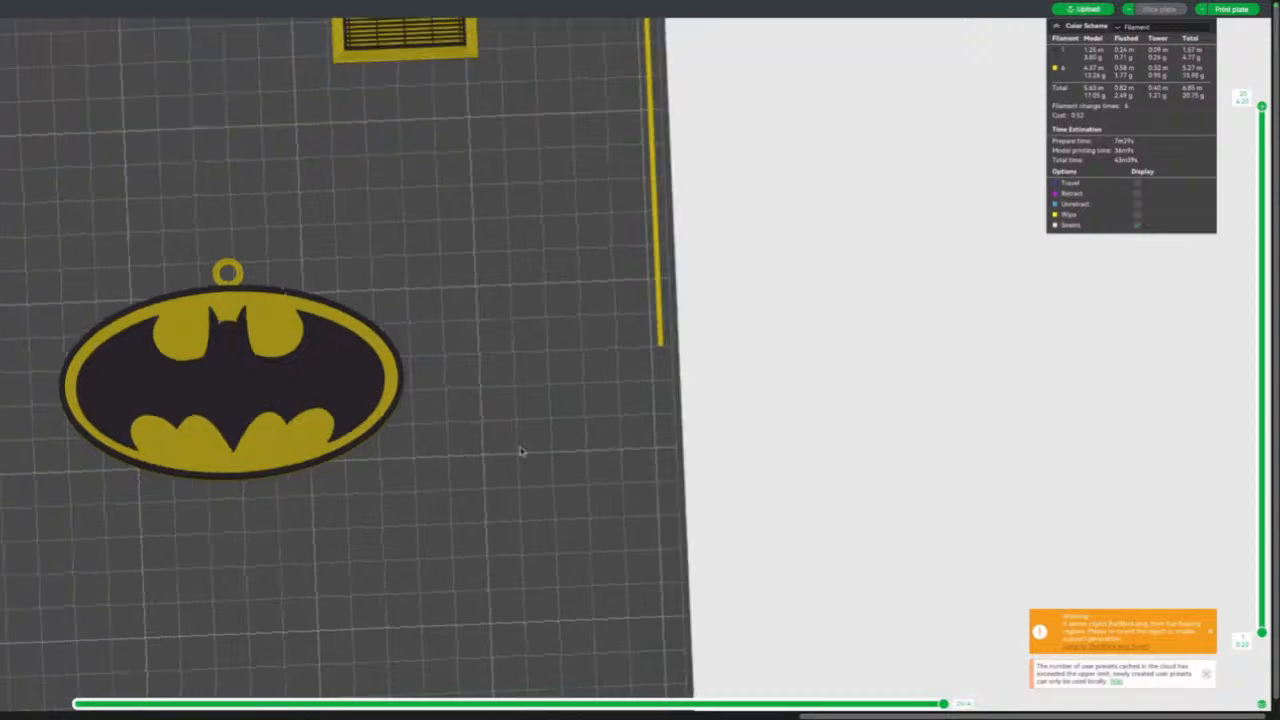
pyautogui.moveTo(517, 451); pyautogui.dragTo(525, 418)
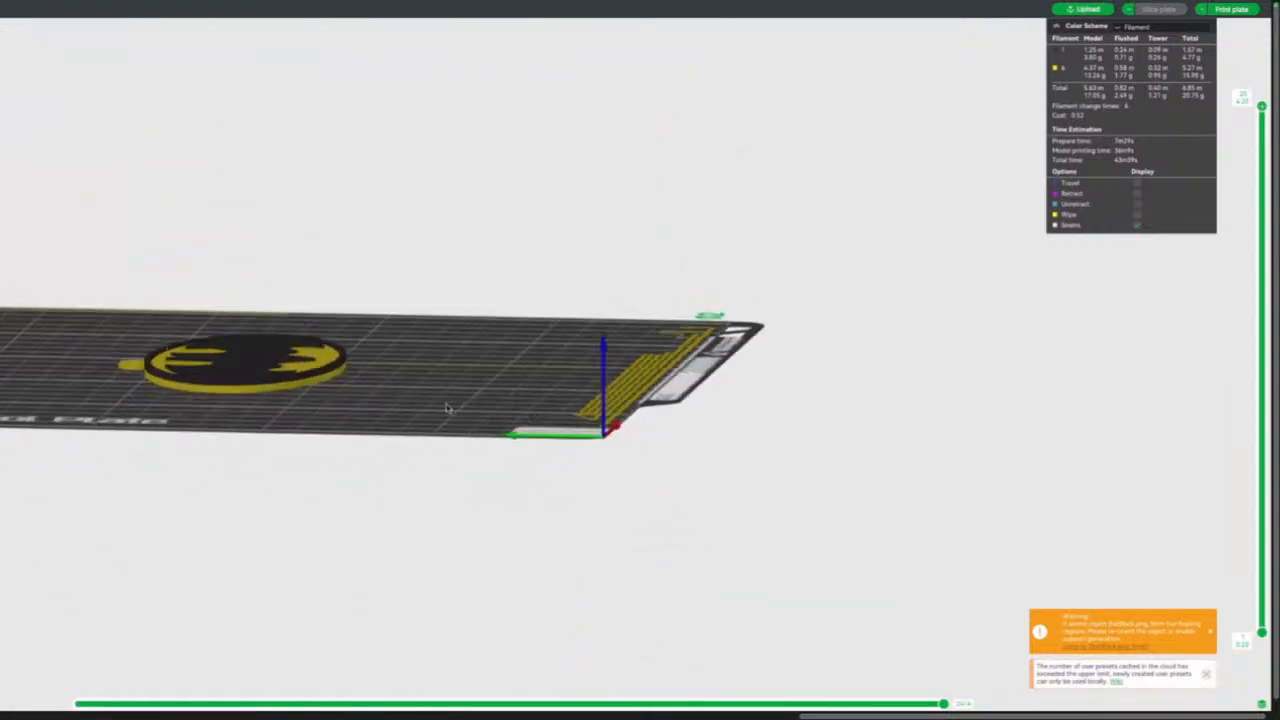
pyautogui.moveTo(613, 441); pyautogui.dragTo(1211, 502, button='right')
pyautogui.moveTo(1040, 471); pyautogui.dragTo(986, 449, button='right')
pyautogui.moveTo(955, 358); pyautogui.dragTo(945, 366)
pyautogui.scroll(-5, 766, 187)
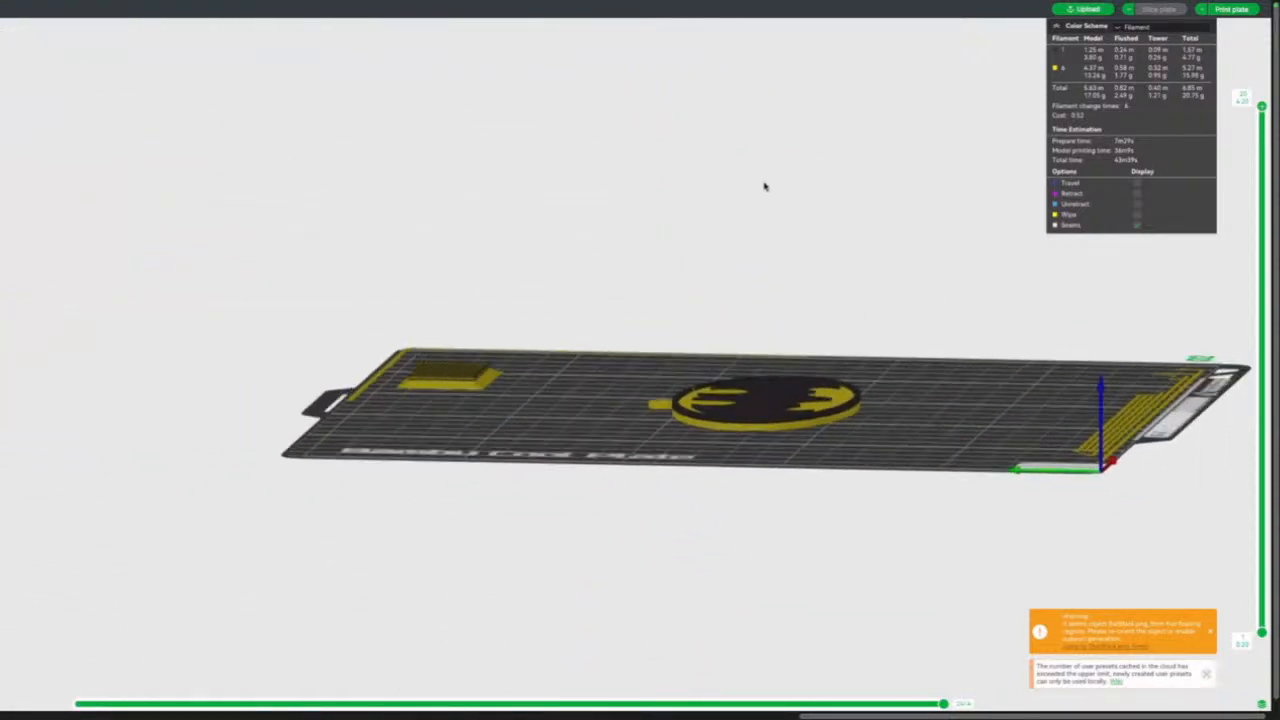
pyautogui.scroll(10, 576, 193)
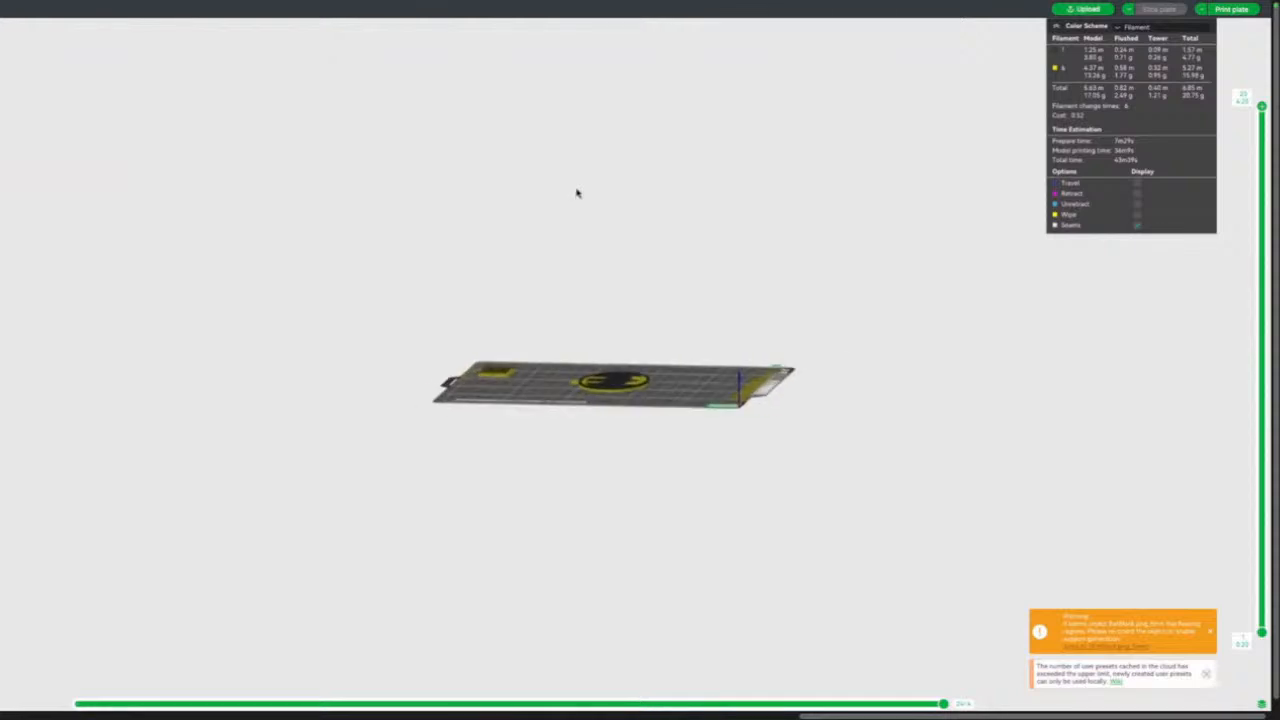
pyautogui.scroll(-1, 583, 189)
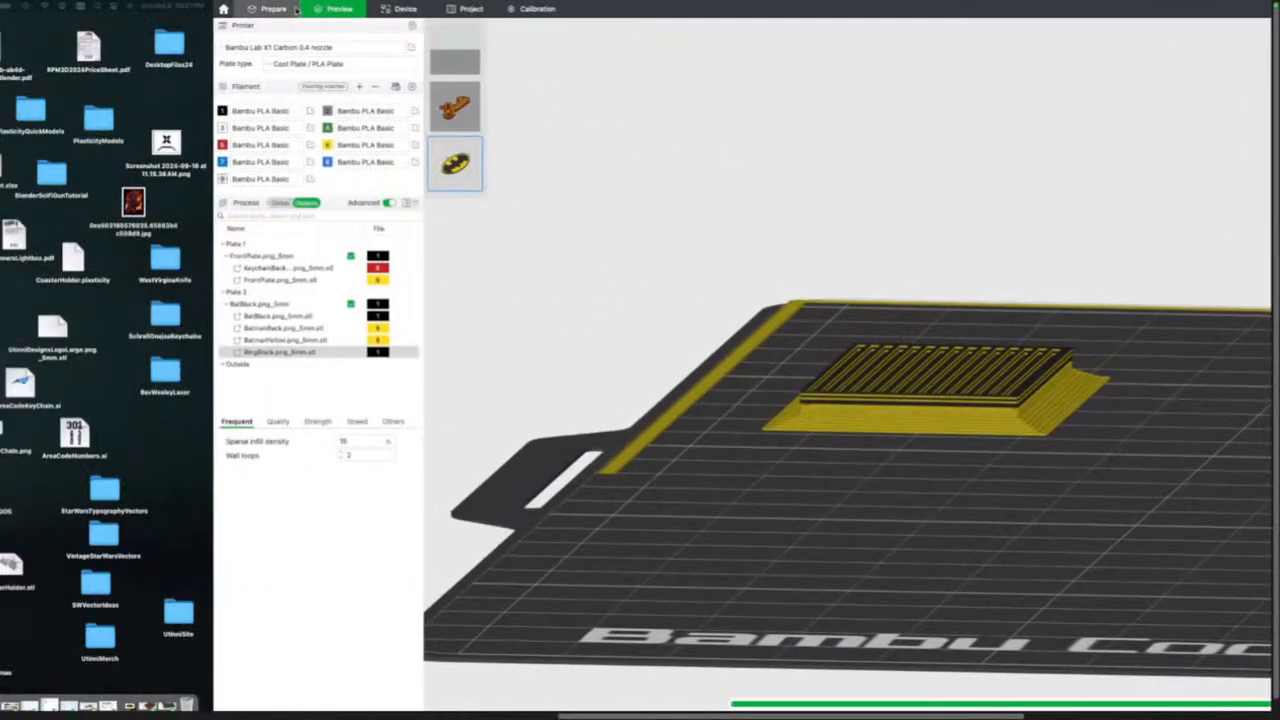
# Try to lower the BatmanBack part along the Z axis in the plate editor.
pyautogui.click(290, 9)
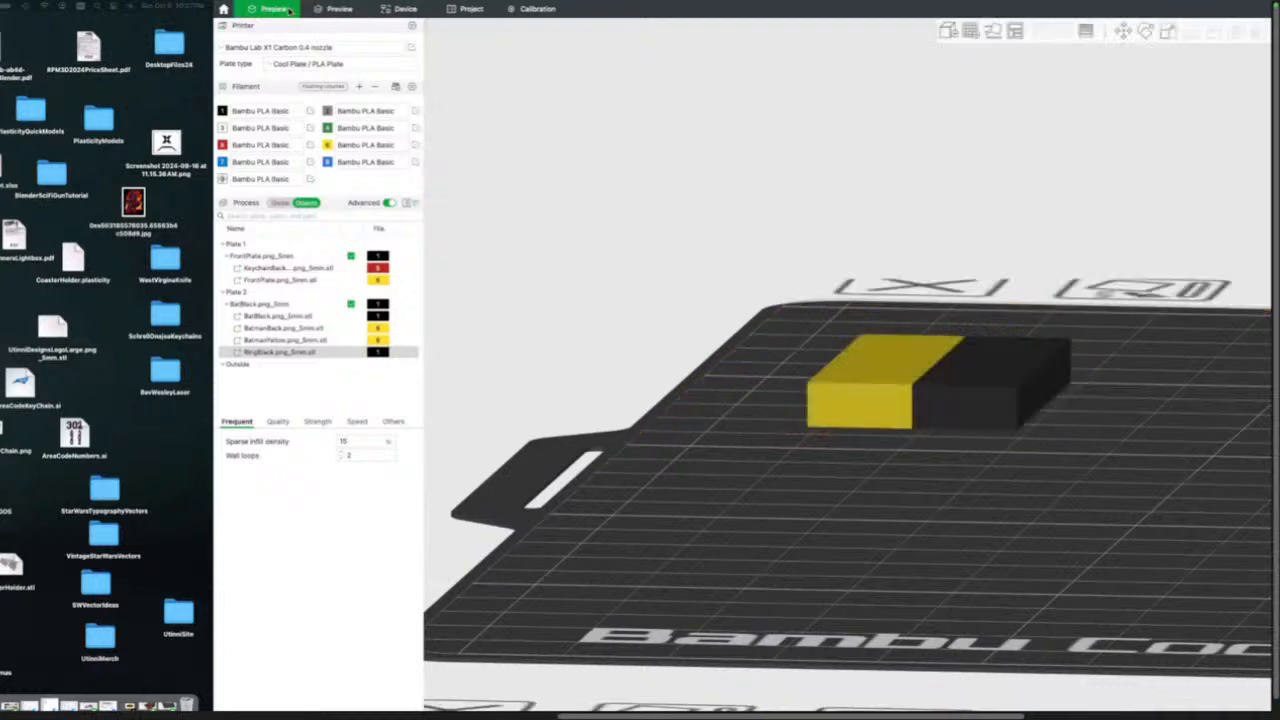
pyautogui.click(290, 328)
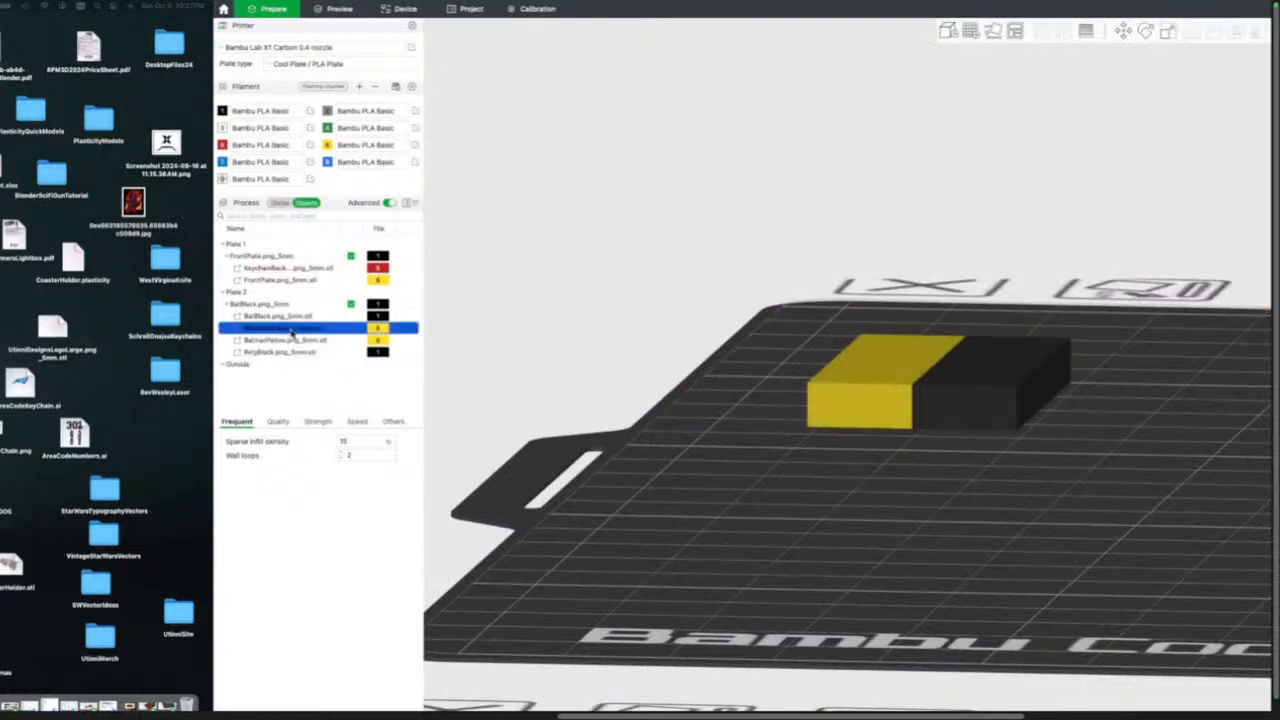
pyautogui.moveTo(1022, 242); pyautogui.dragTo(490, 207, button='right')
pyautogui.moveTo(1152, 283); pyautogui.dragTo(675, 236, button='right')
pyautogui.moveTo(1099, 165); pyautogui.dragTo(910, 165, button='right')
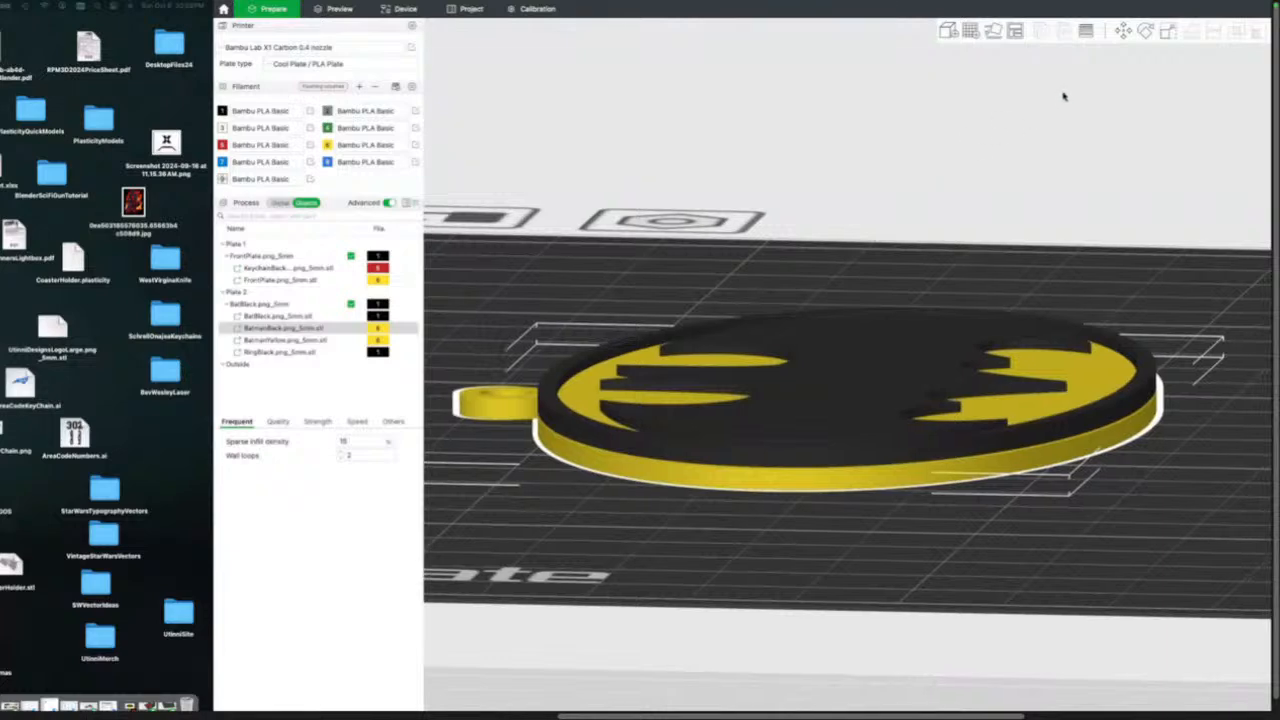
pyautogui.click(1120, 32)
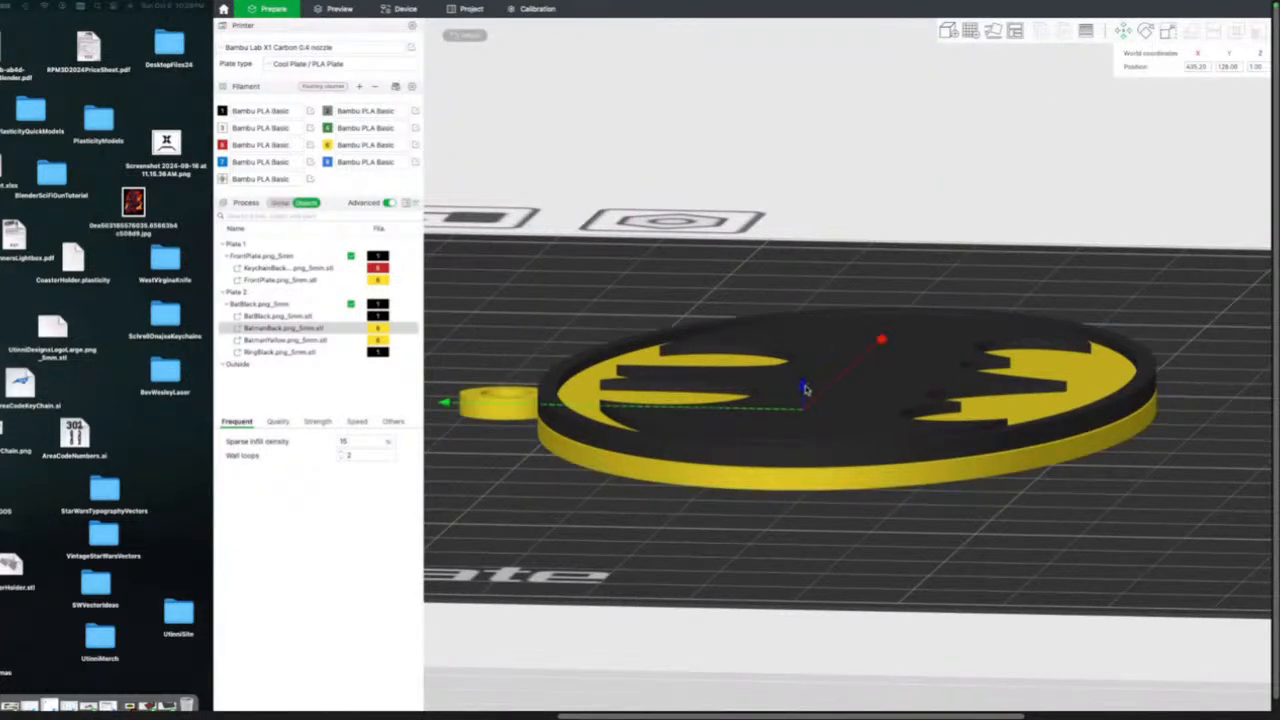
pyautogui.moveTo(806, 390); pyautogui.dragTo(805, 397)
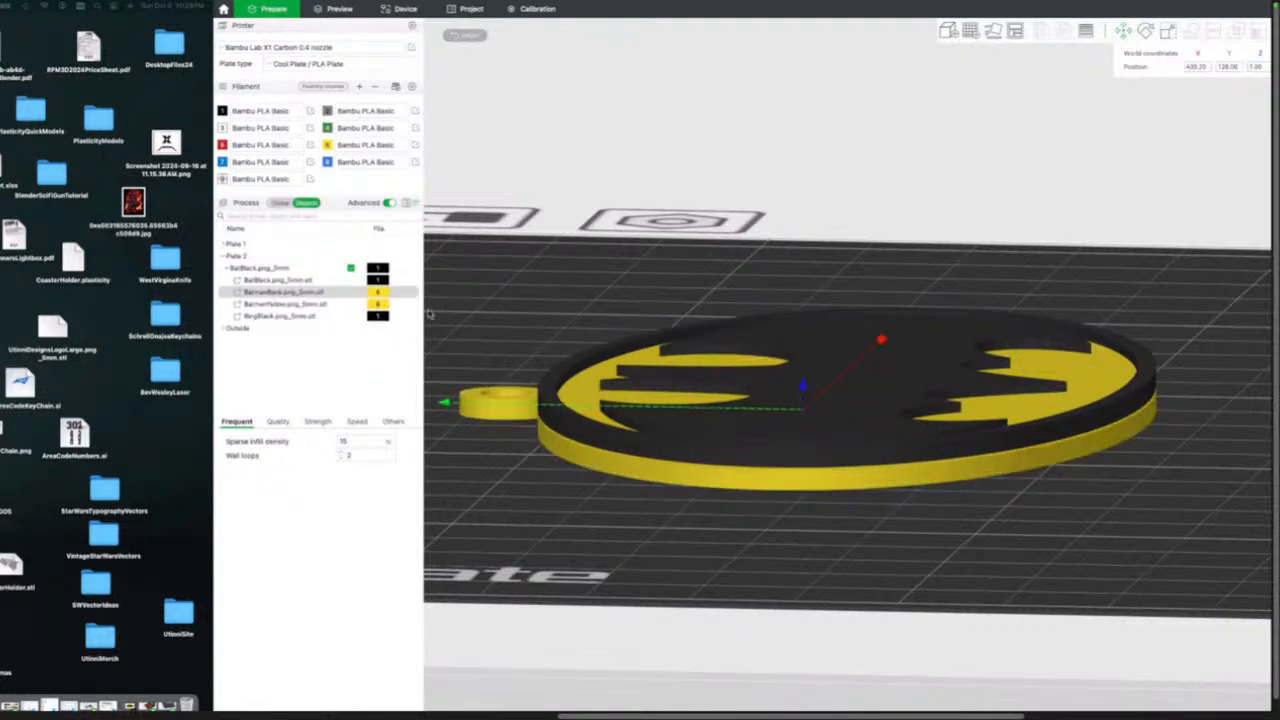
# Lower the BatBlack part to a Z position of 3.71 mm and reslice plate 2.
pyautogui.click(318, 281)
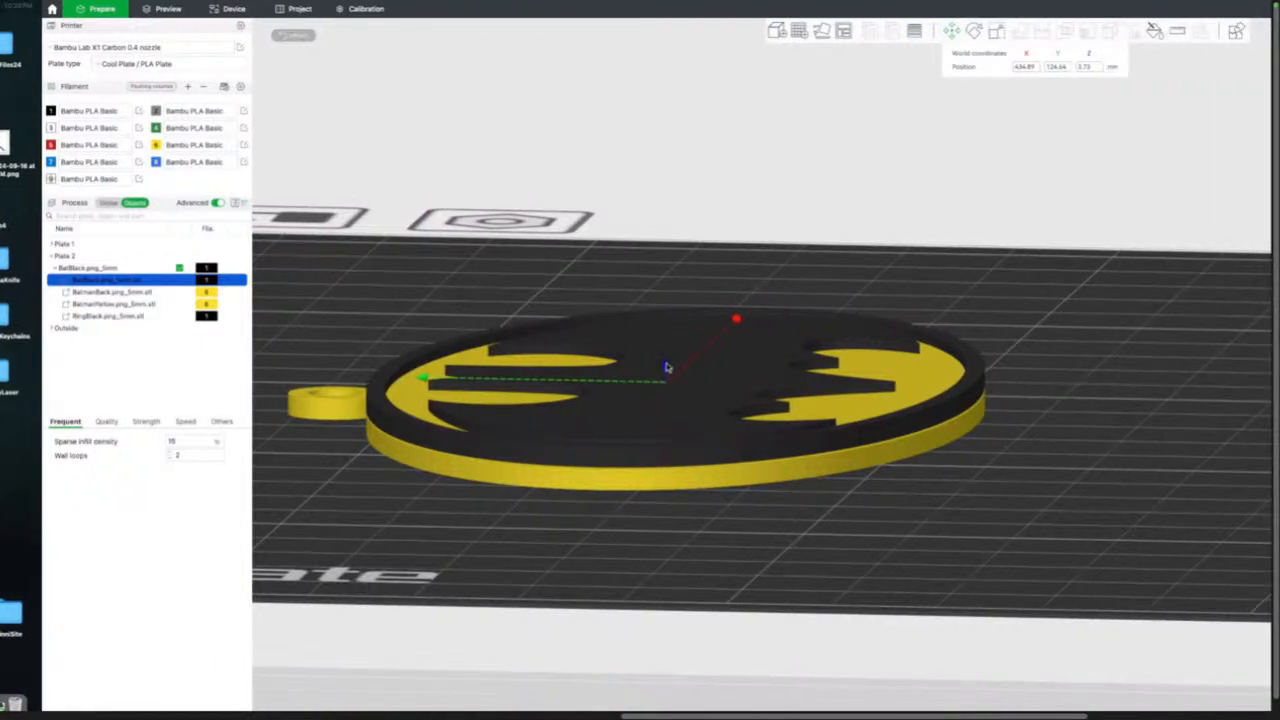
pyautogui.moveTo(667, 365); pyautogui.dragTo(668, 370)
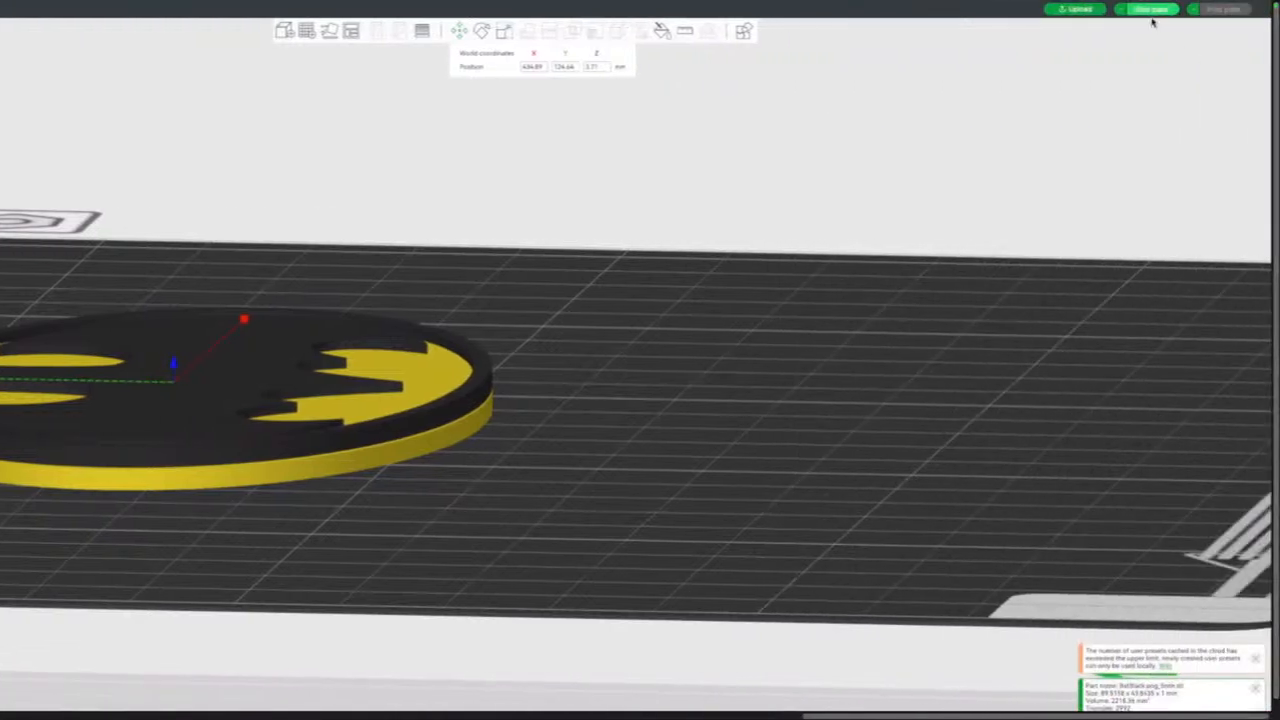
pyautogui.click(1151, 12)
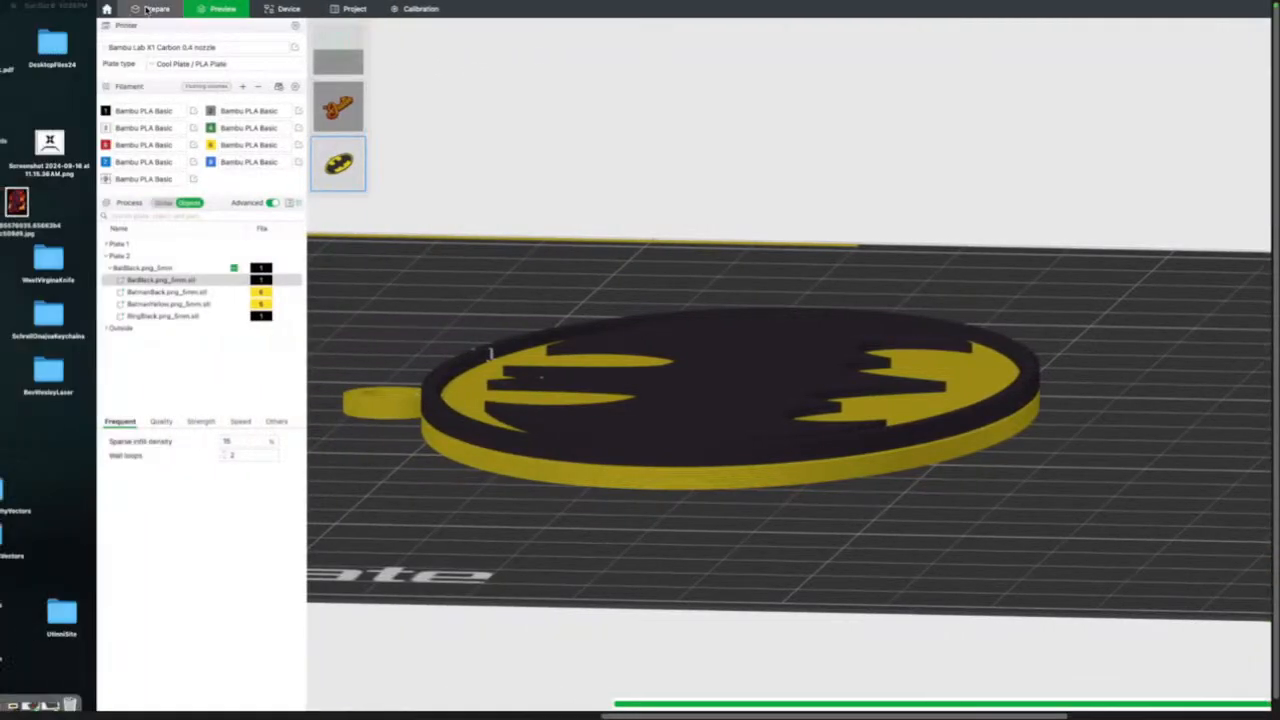
# Lower the BatBlack part further to a Z position of about 3.57 mm and reslice plate 2.
pyautogui.click(150, 9)
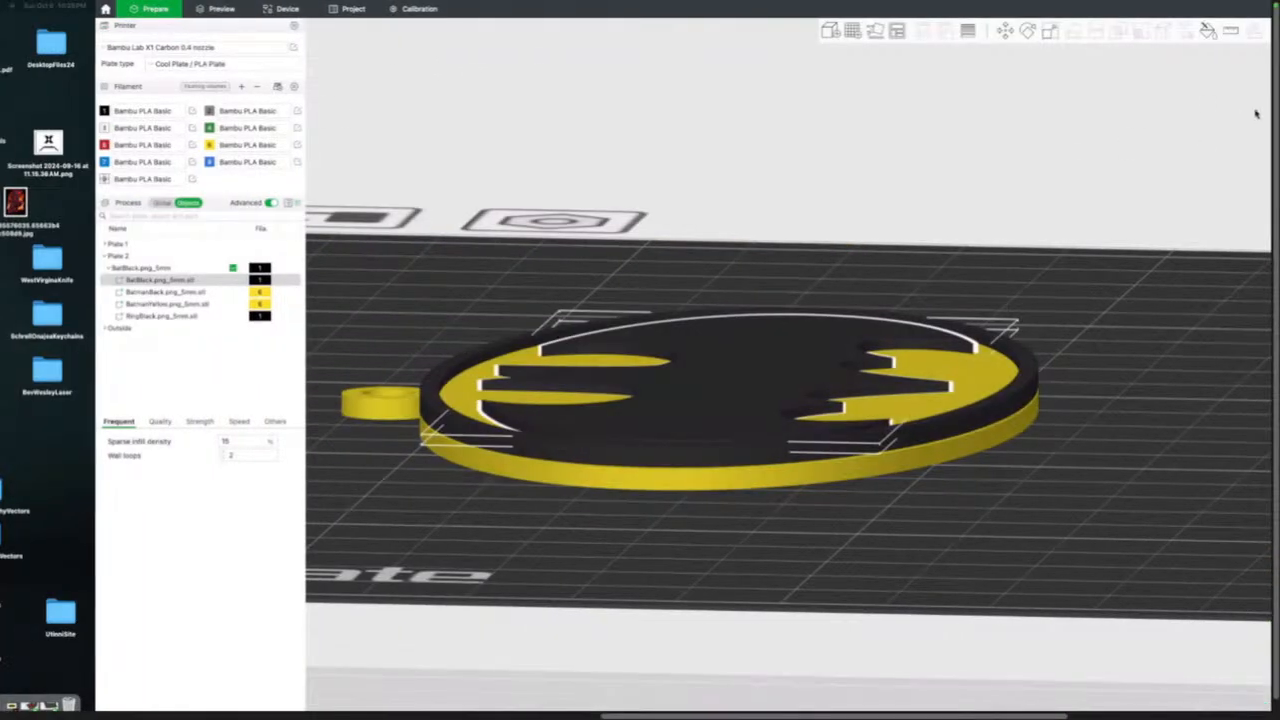
pyautogui.click(957, 32)
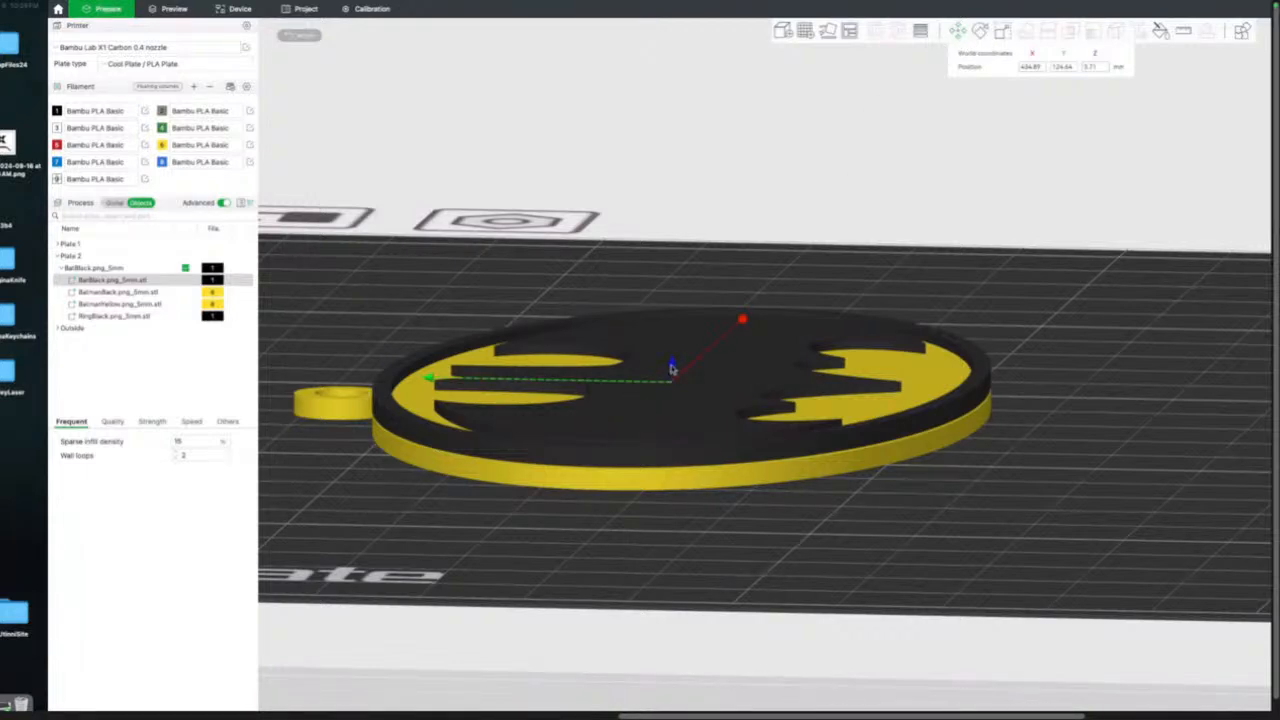
pyautogui.moveTo(672, 368)
pyautogui.mouseDown()
pyautogui.moveTo(677, 352)
pyautogui.moveTo(680, 373)
pyautogui.mouseUp()
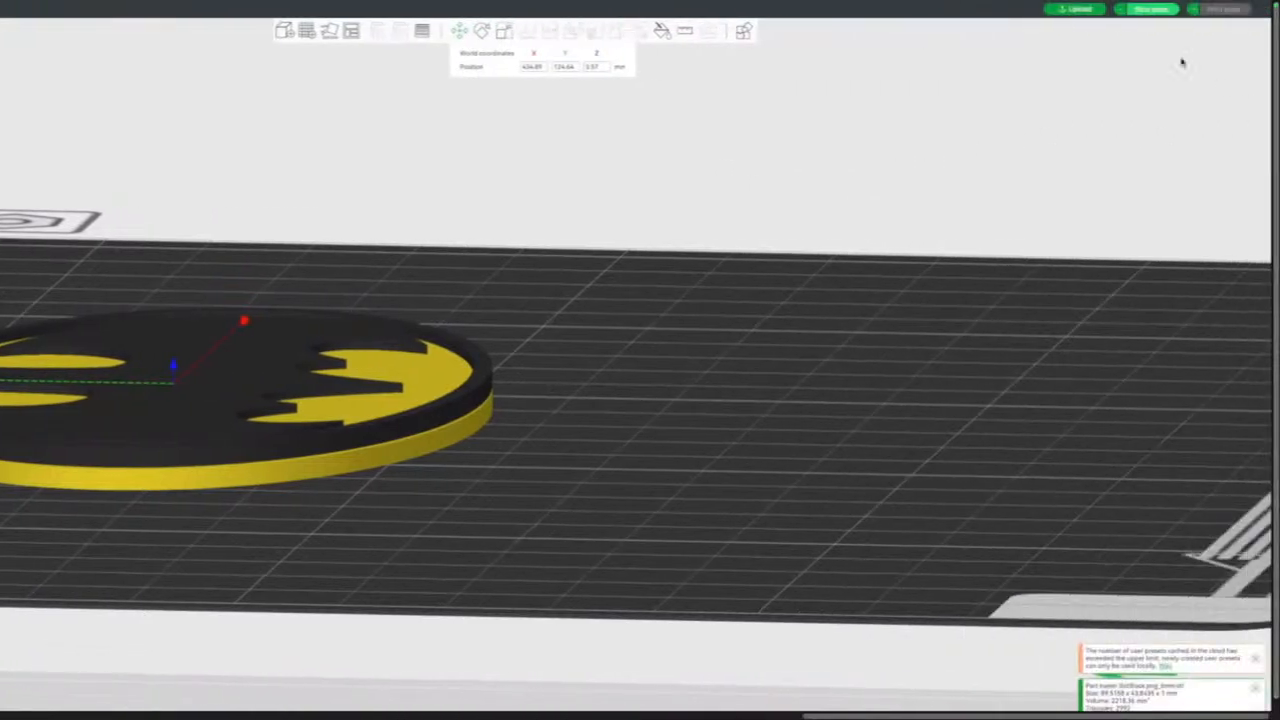
pyautogui.click(1152, 9)
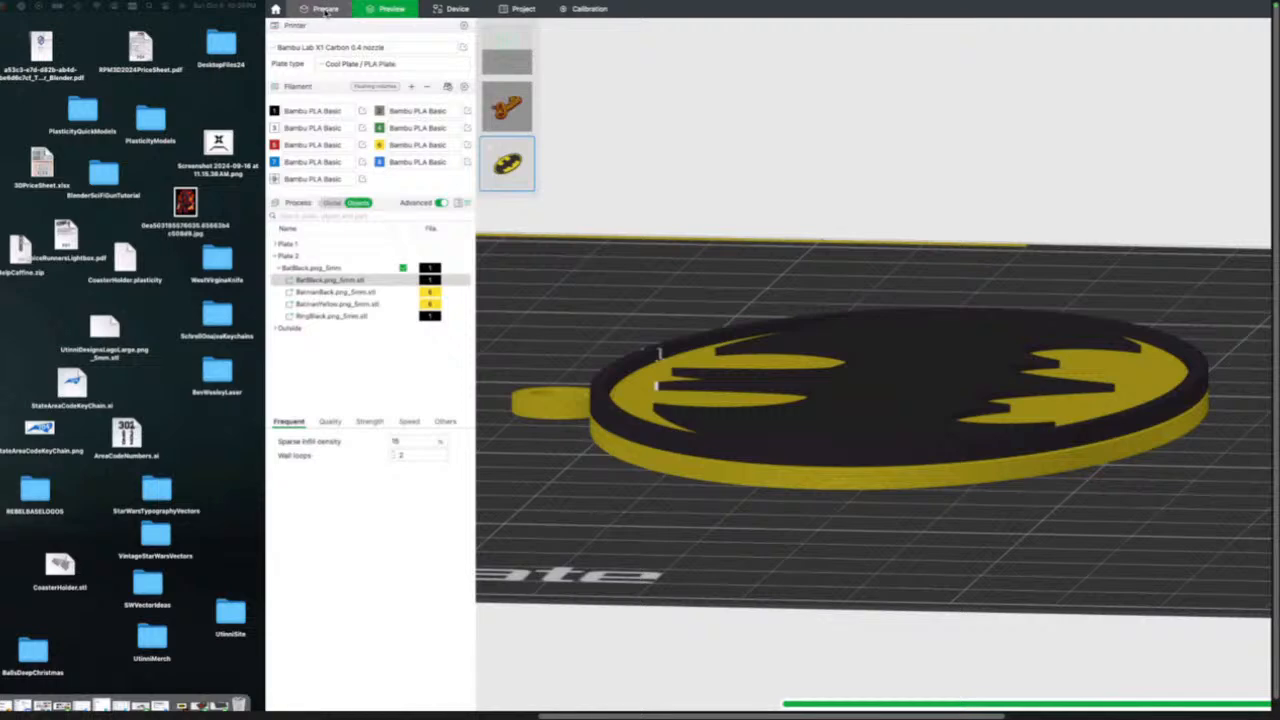
# Lower the BatBlack part slightly more to a Z position of about 3.52 mm and reslice plate 2.
pyautogui.click(325, 9)
pyautogui.click(1172, 32)
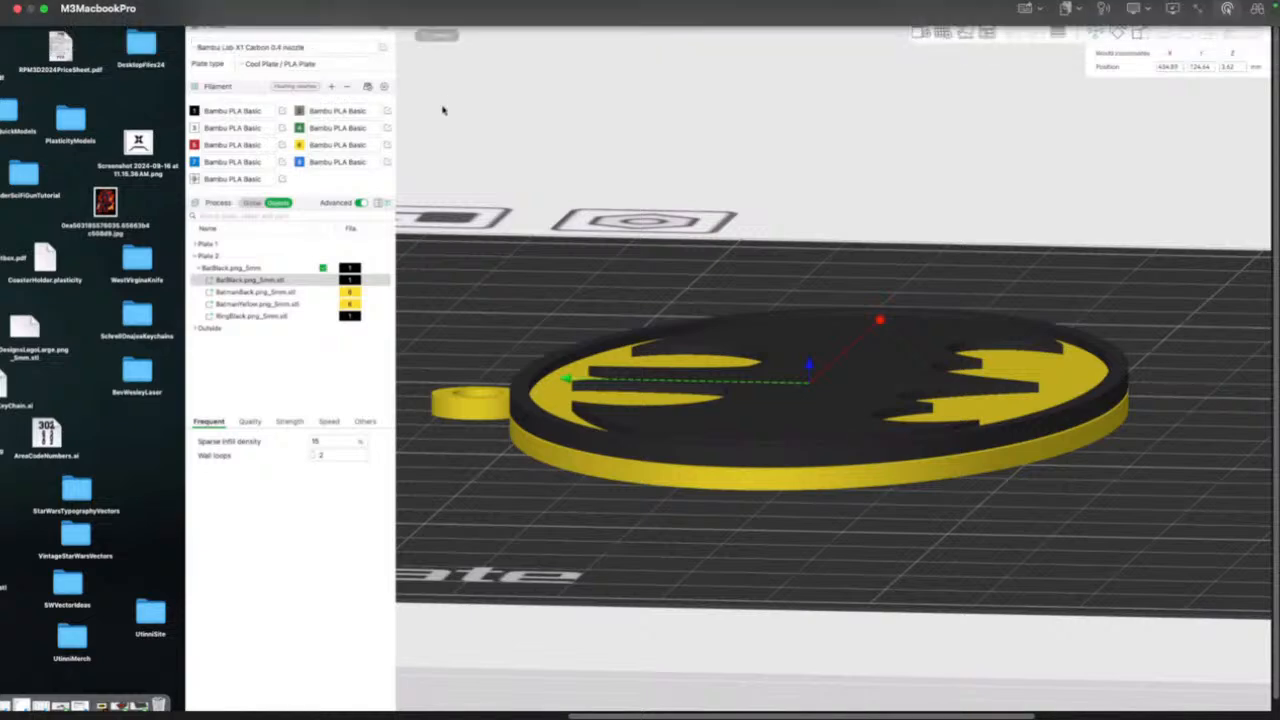
pyautogui.click(452, 46)
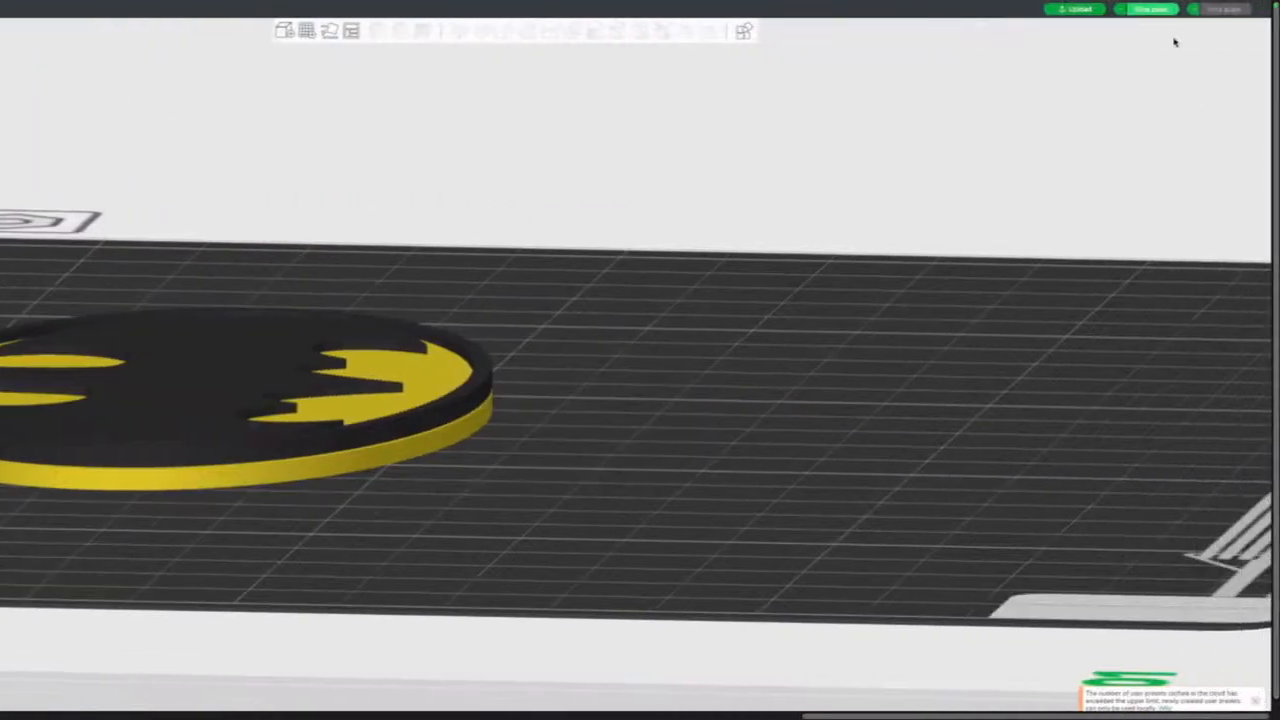
pyautogui.click(1152, 10)
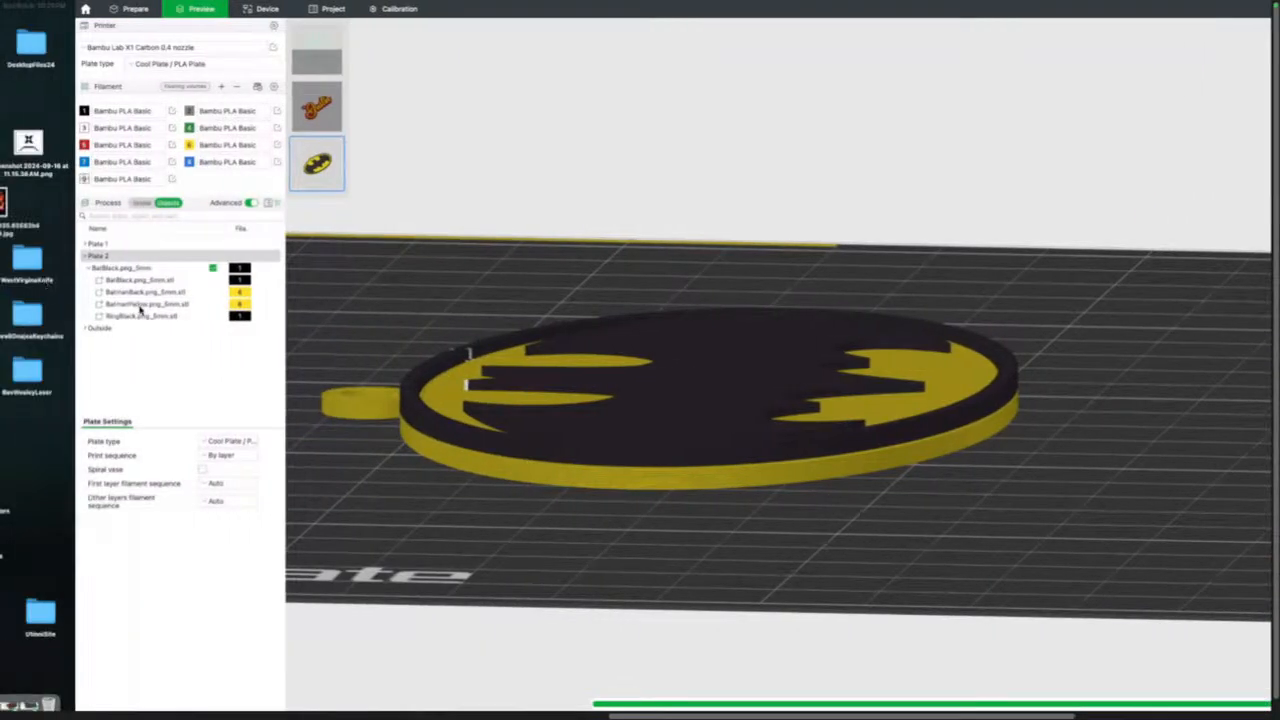
# Lower the RingBlack part along the Z axis to a position of about 3.00 mm and reslice plate 2.
pyautogui.click(150, 318)
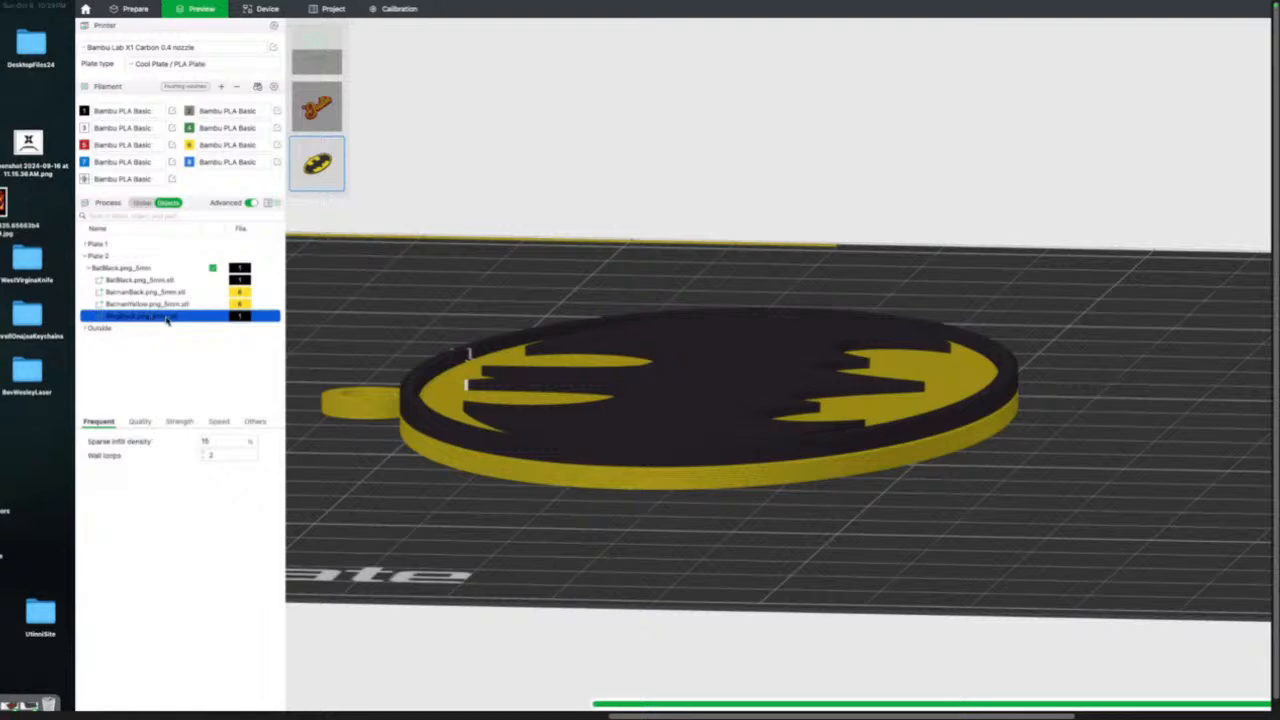
pyautogui.moveTo(541, 264); pyautogui.dragTo(547, 261)
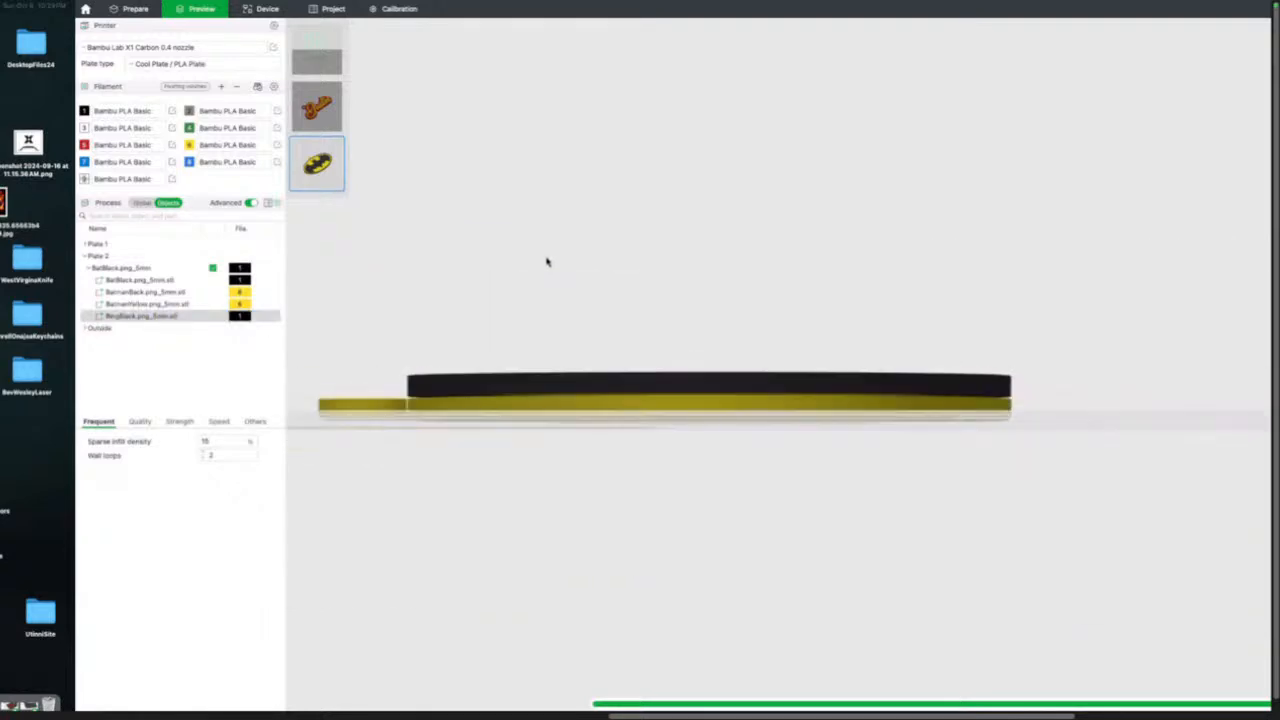
pyautogui.scroll(10, 548, 262)
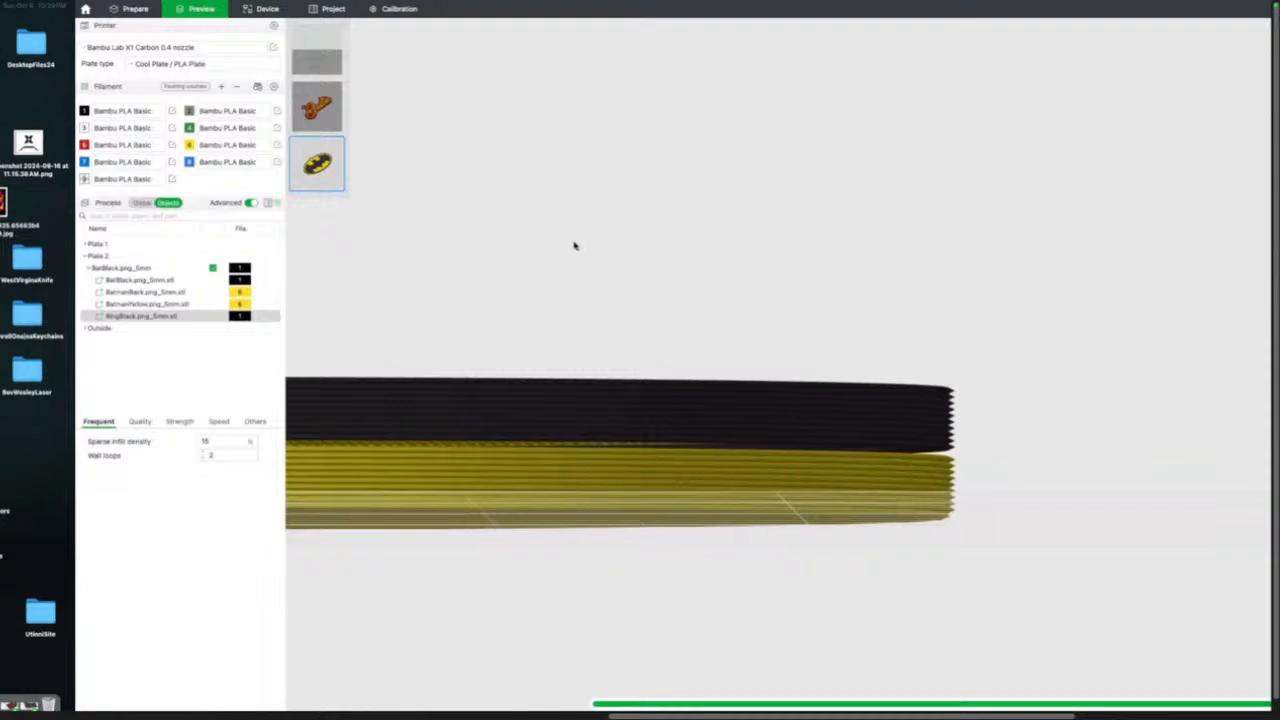
pyautogui.moveTo(575, 247); pyautogui.dragTo(576, 246)
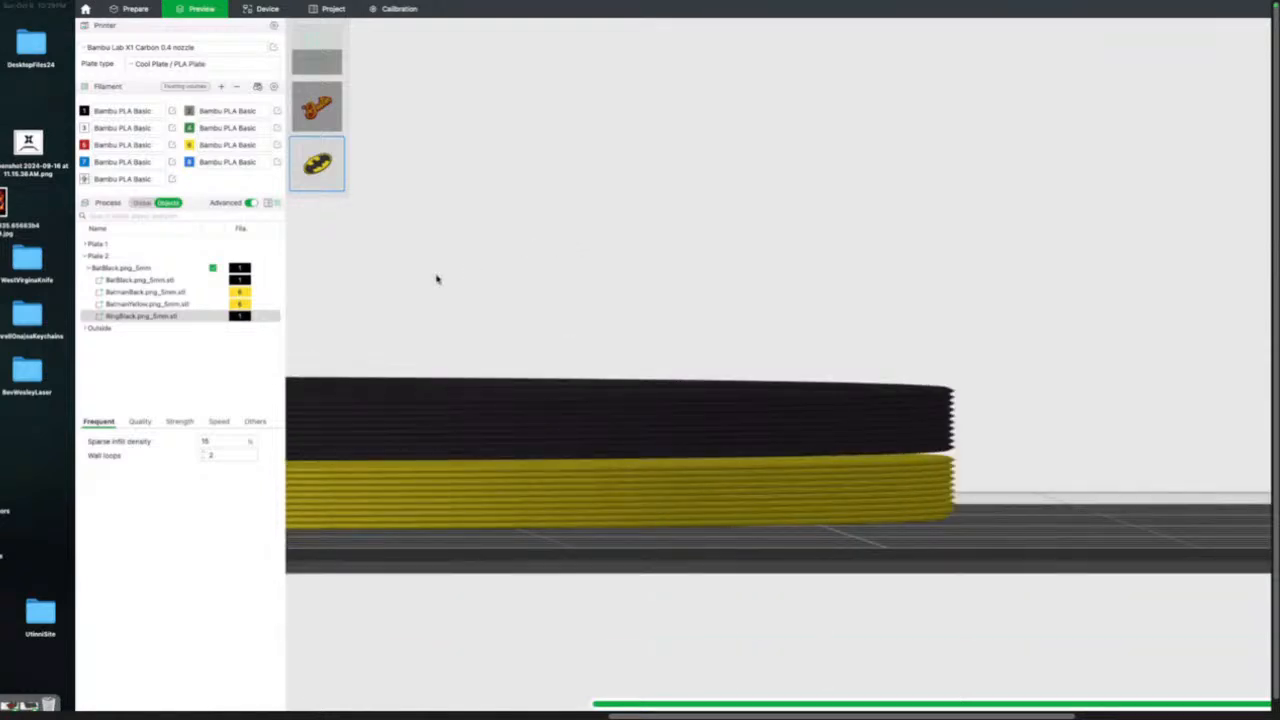
pyautogui.click(138, 9)
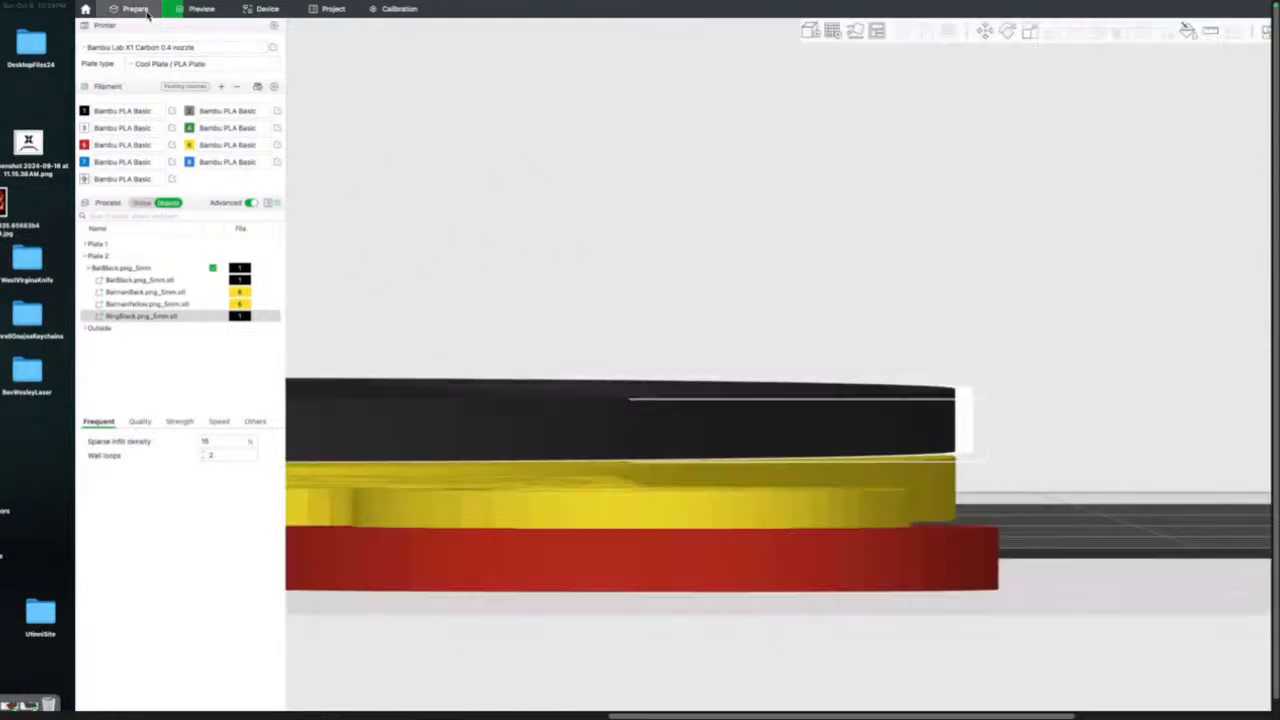
pyautogui.click(985, 31)
pyautogui.scroll(-3, 593, 284)
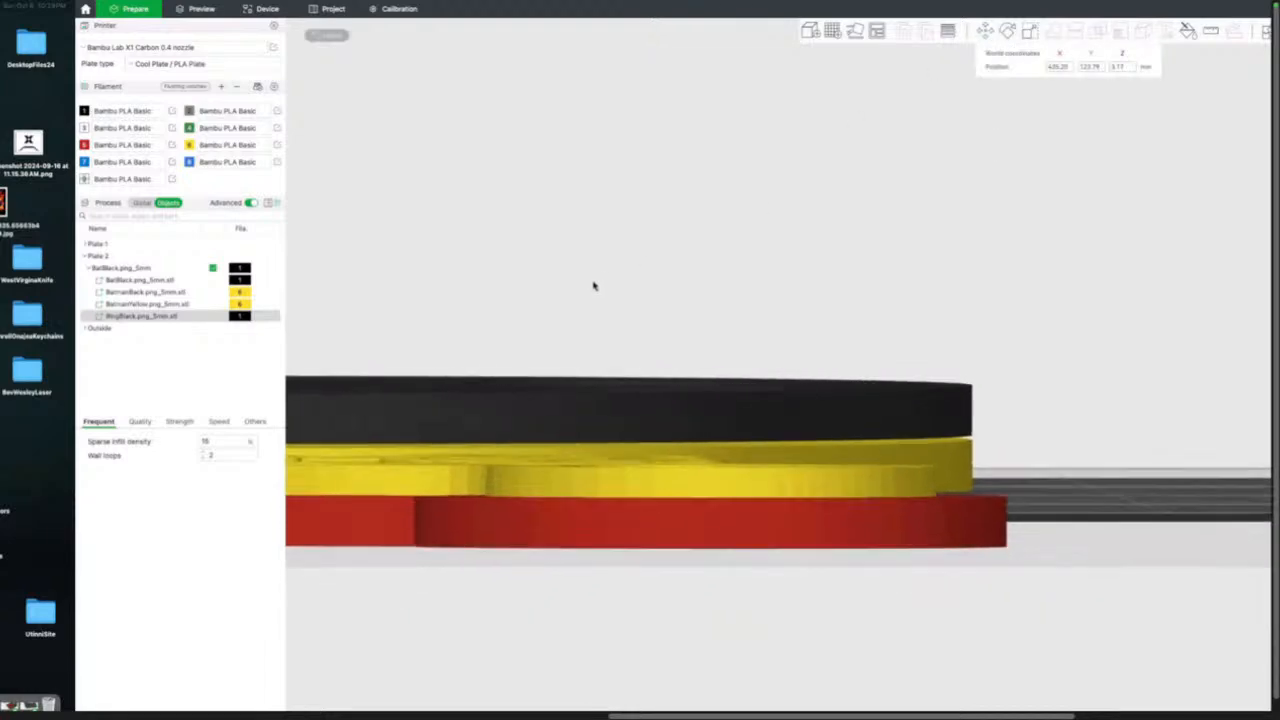
pyautogui.moveTo(593, 284); pyautogui.dragTo(838, 268, button='right')
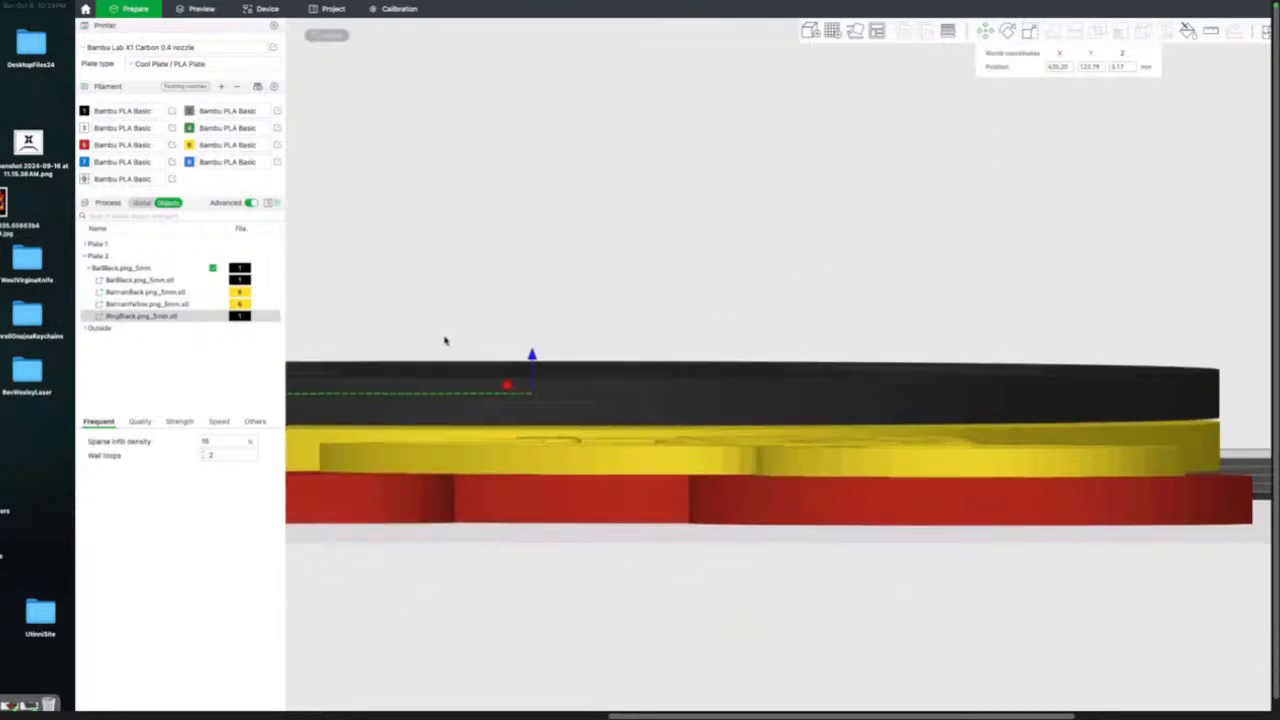
pyautogui.moveTo(532, 356); pyautogui.dragTo(533, 369)
pyautogui.moveTo(752, 268); pyautogui.dragTo(740, 275)
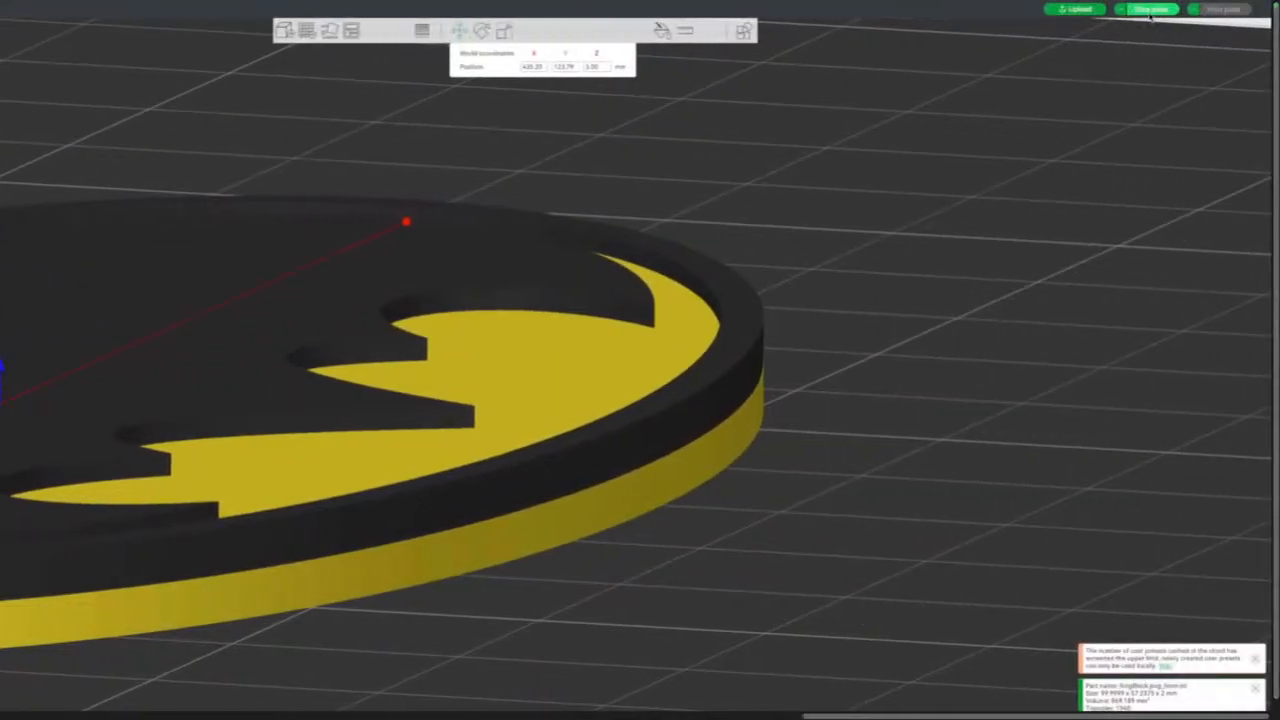
pyautogui.click(1150, 10)
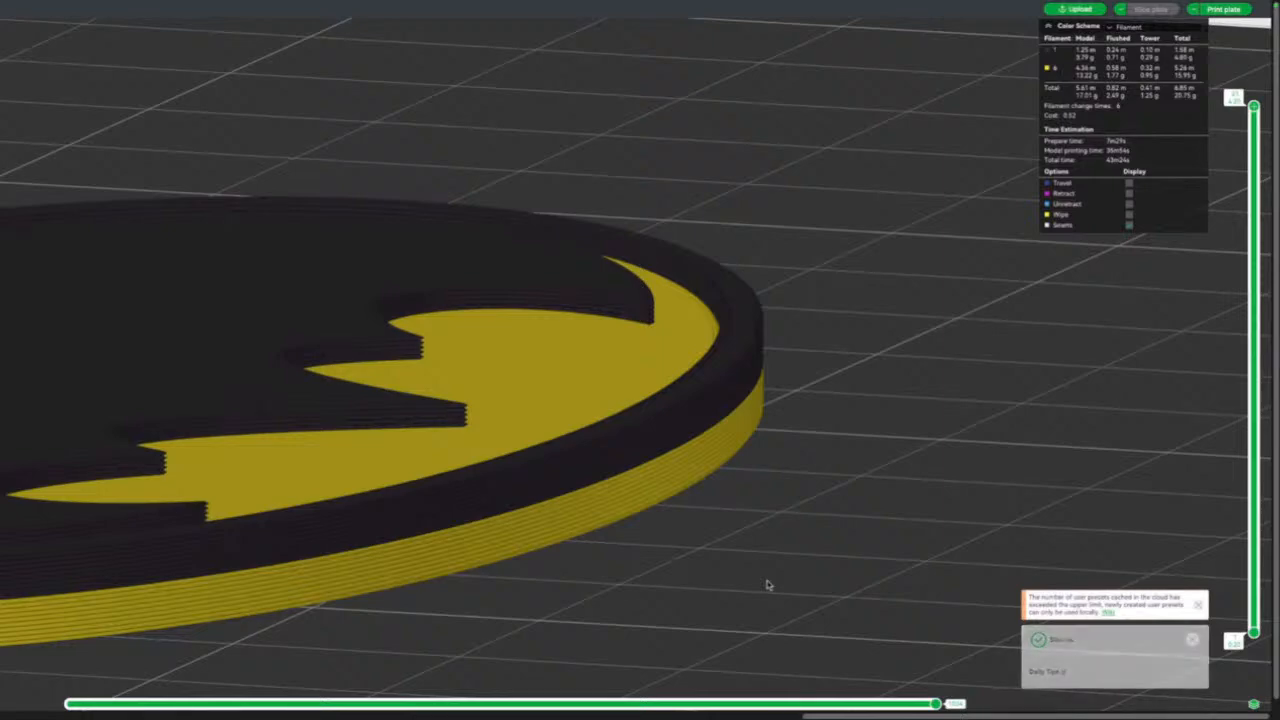
# Examine the resliced Batman keychain on plate 2 from several angles and distances.
pyautogui.moveTo(883, 517); pyautogui.dragTo(815, 477)
pyautogui.scroll(-5, 751, 417)
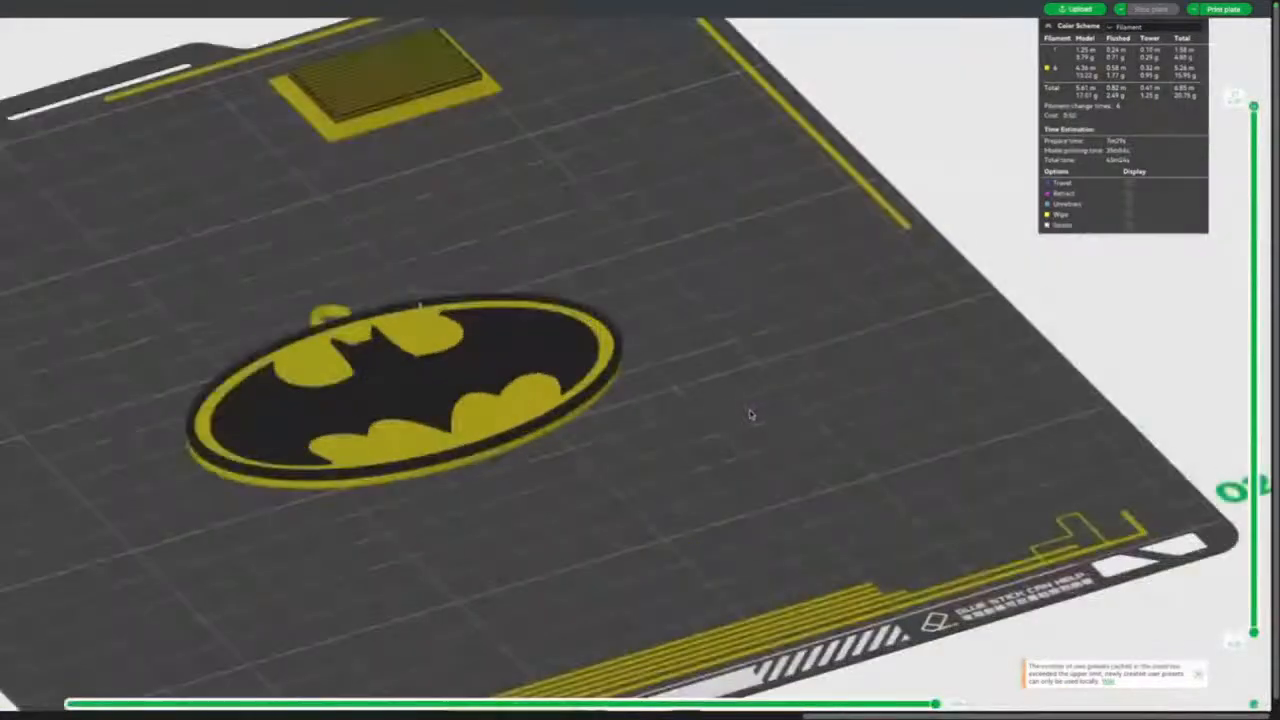
pyautogui.scroll(3, 740, 426)
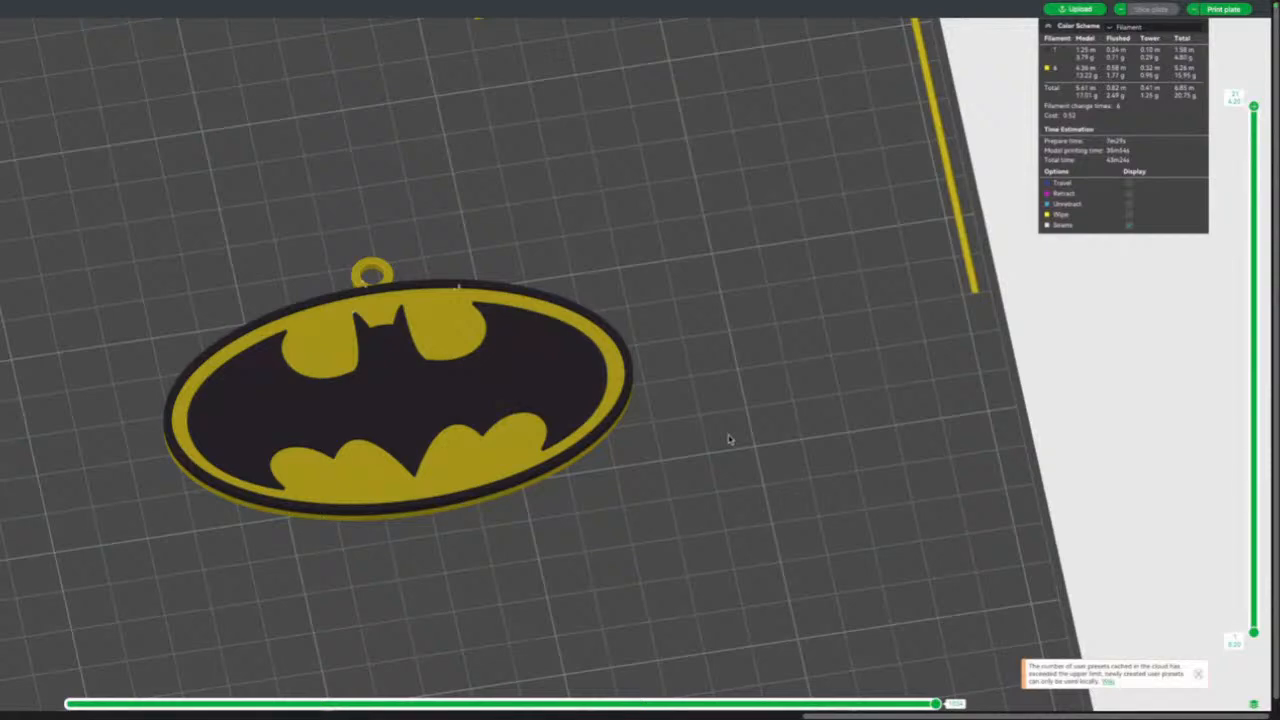
pyautogui.scroll(-3, 729, 439)
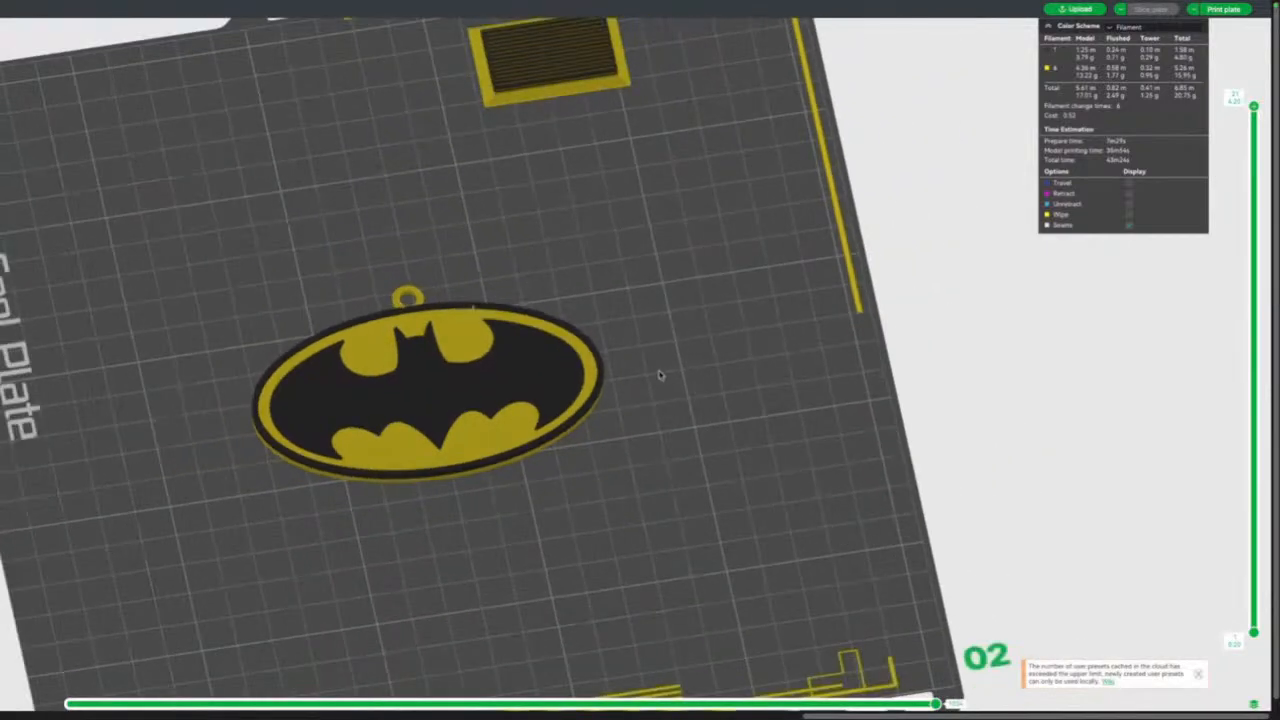
pyautogui.moveTo(661, 373); pyautogui.dragTo(850, 333, button='right')
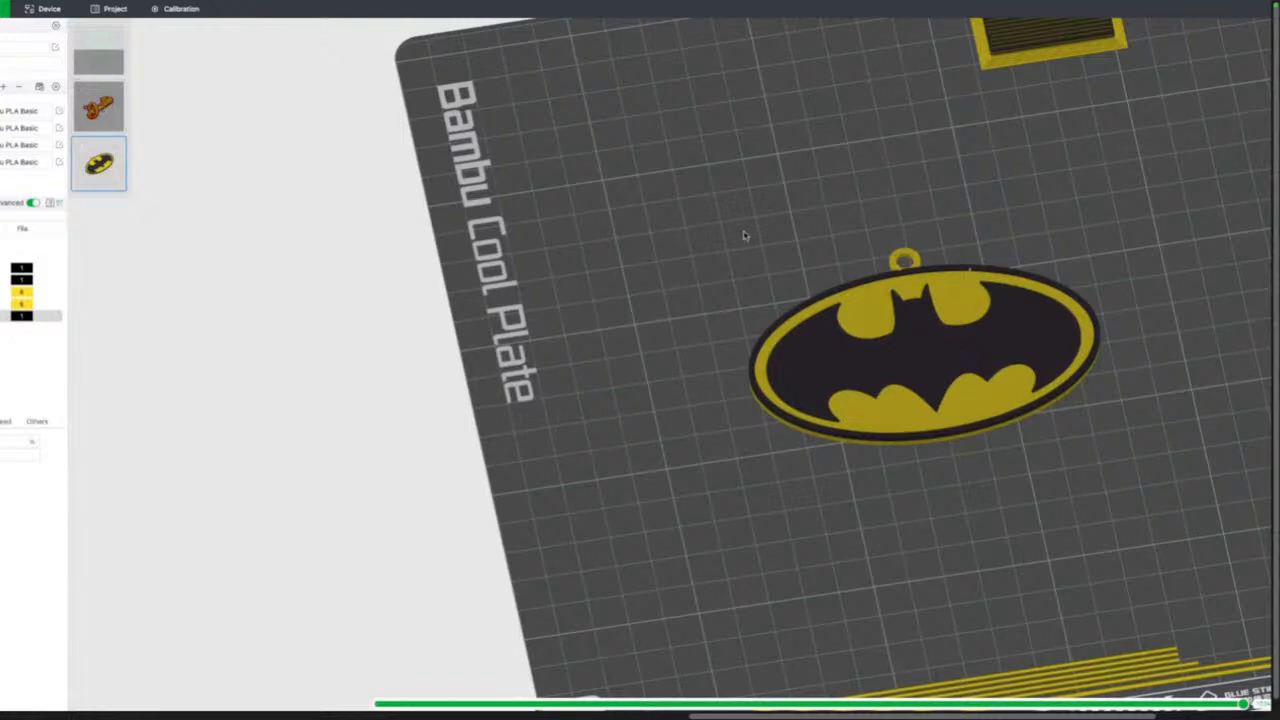
pyautogui.moveTo(752, 245); pyautogui.dragTo(762, 230)
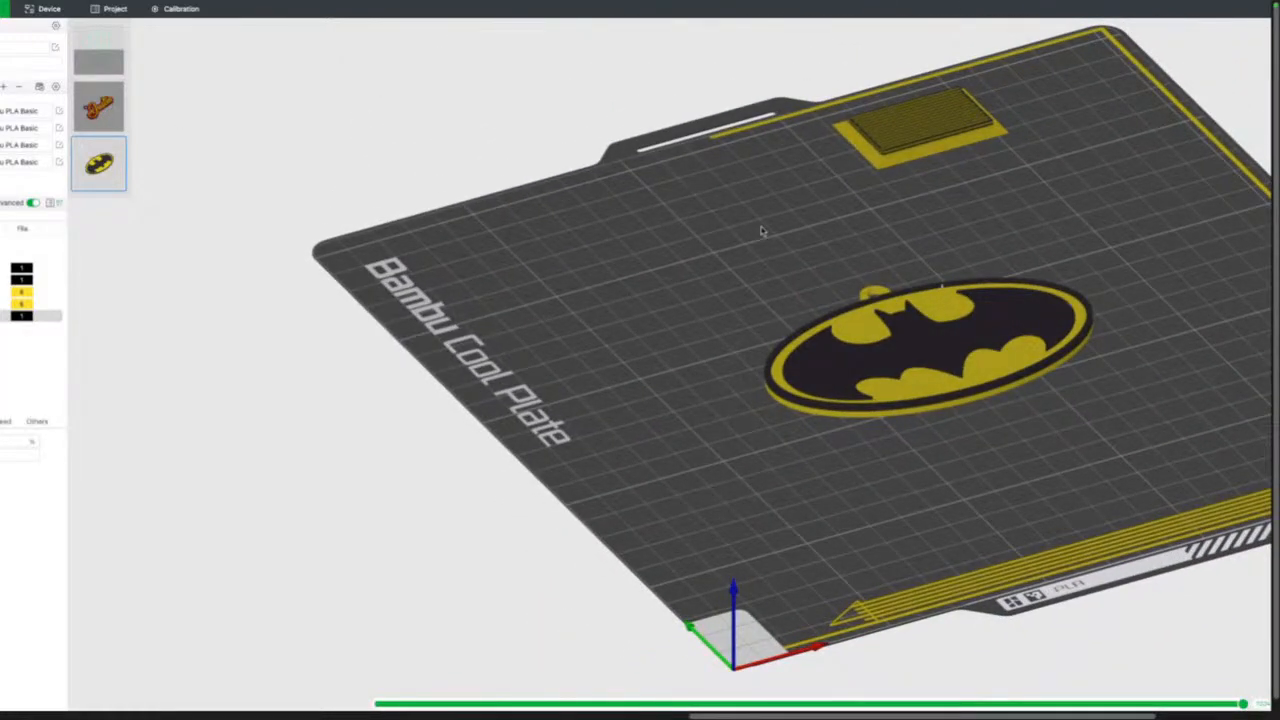
# Select the KeychainBack part of plate 1's FrontPlate object and return to the plate editor.
pyautogui.click(118, 110)
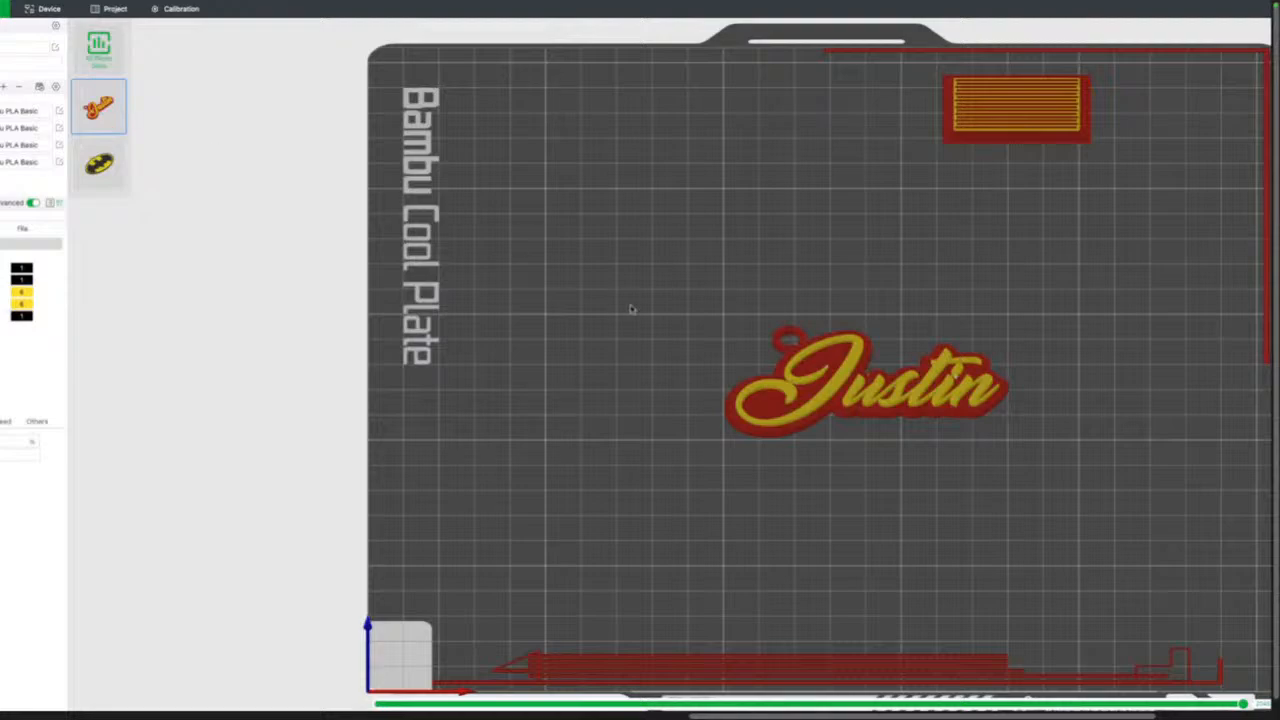
pyautogui.moveTo(612, 369); pyautogui.dragTo(635, 360)
pyautogui.moveTo(635, 360); pyautogui.dragTo(562, 405, button='right')
pyautogui.scroll(10, 561, 406)
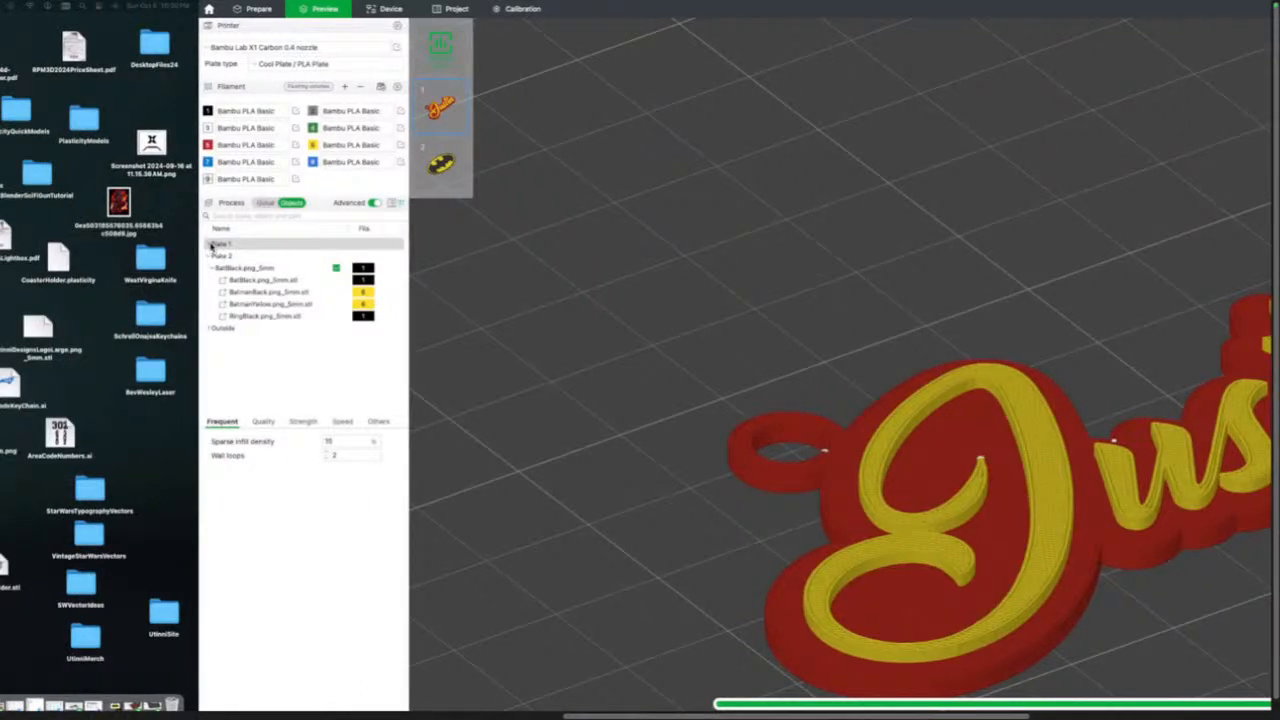
pyautogui.click(210, 245)
pyautogui.click(213, 257)
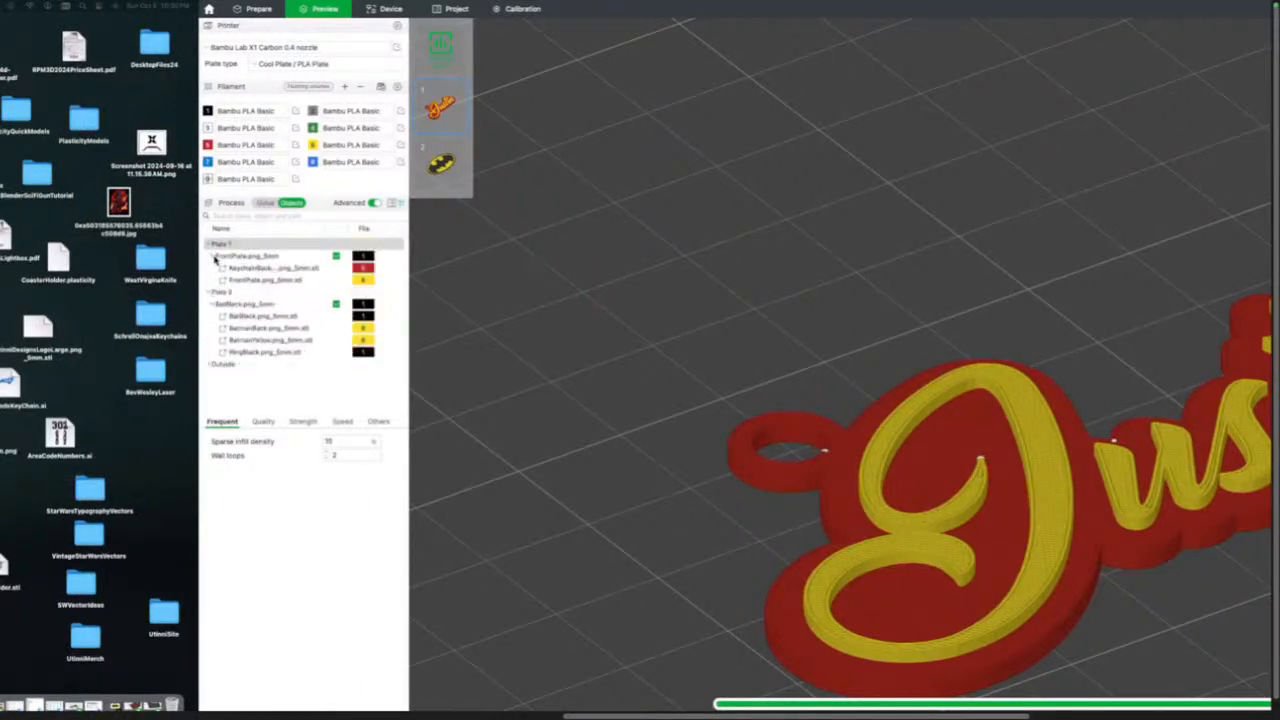
pyautogui.click(249, 270)
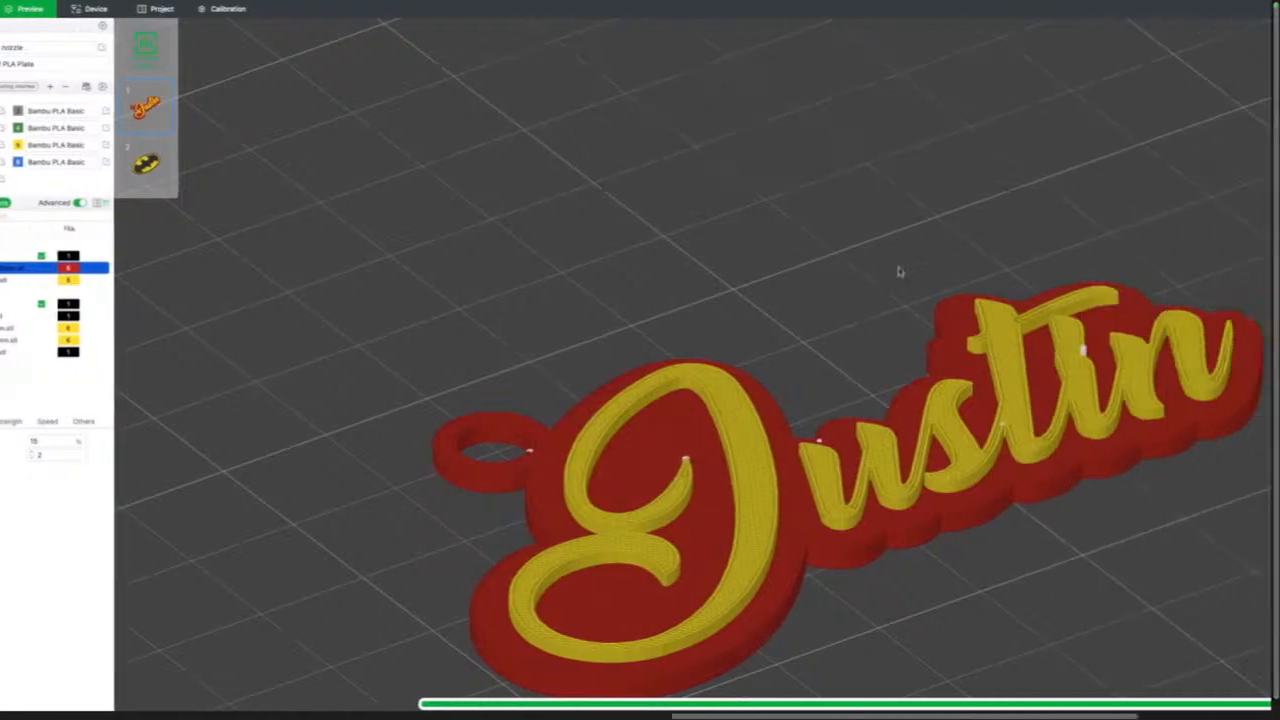
pyautogui.moveTo(783, 417); pyautogui.dragTo(765, 440)
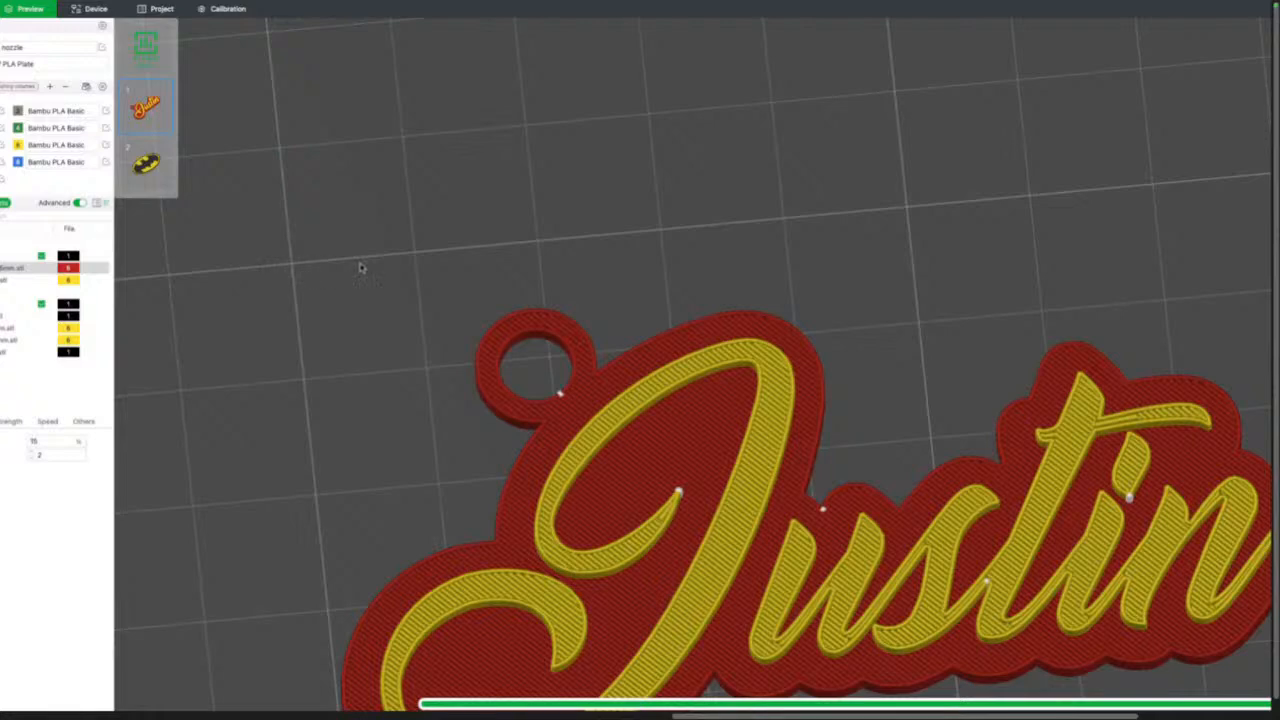
pyautogui.scroll(-5, 380, 236)
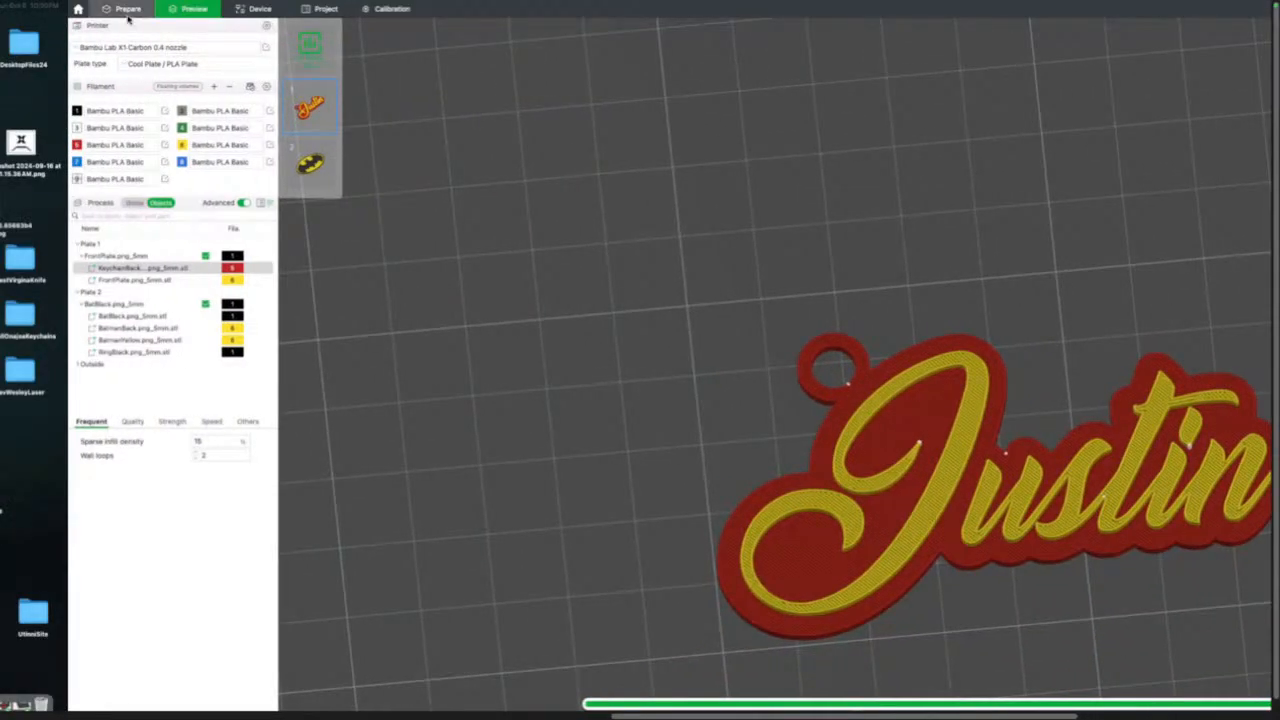
pyautogui.click(128, 9)
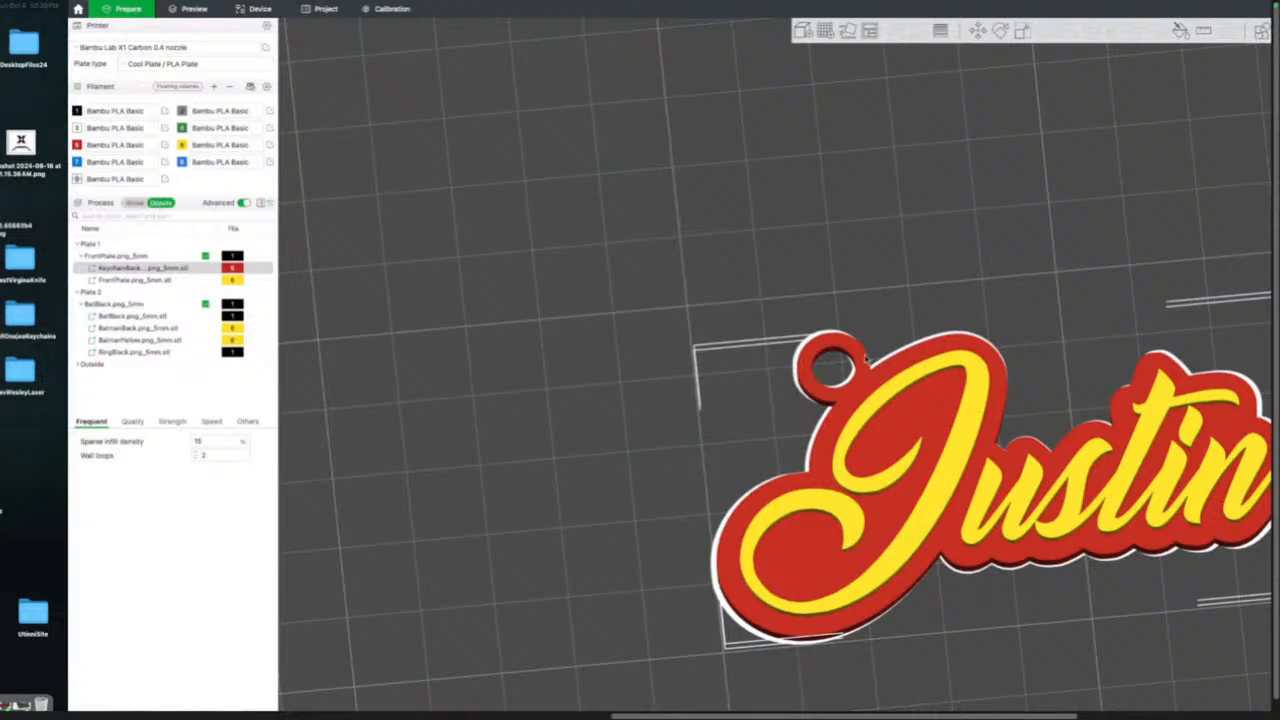
# Try moving the red KeychainBack part and the yellow FrontPlate part separately across plate 1.
pyautogui.moveTo(868, 358); pyautogui.dragTo(718, 235)
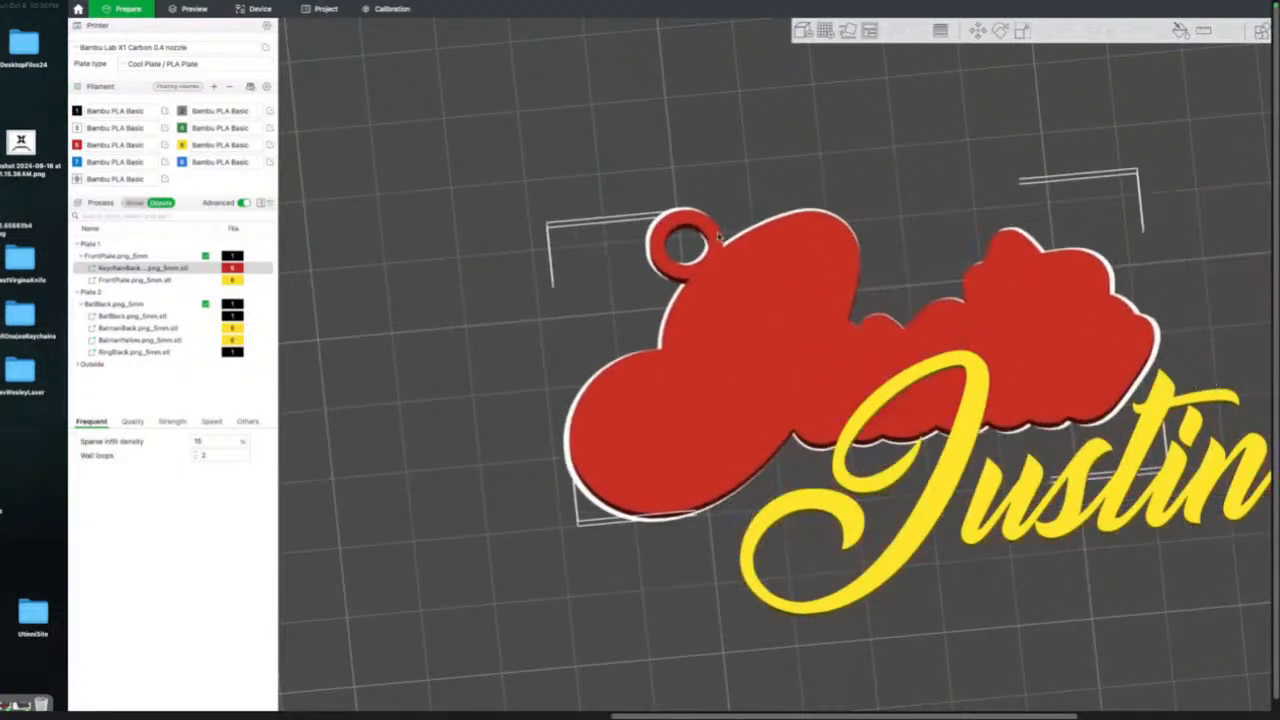
pyautogui.click(190, 280)
pyautogui.moveTo(939, 493); pyautogui.dragTo(889, 462)
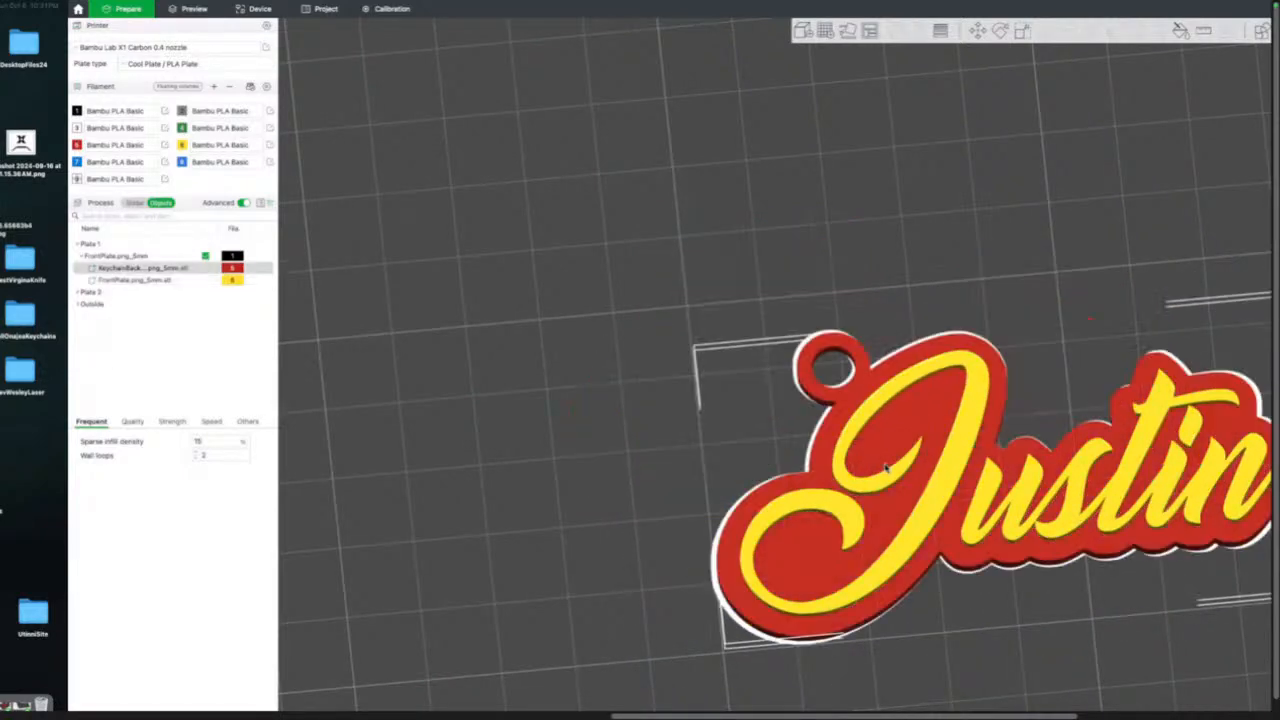
# Scale the red KeychainBack part to a Z size of 5 mm without uniform scaling.
pyautogui.scroll(-3, 885, 468)
pyautogui.moveTo(877, 294); pyautogui.dragTo(900, 259)
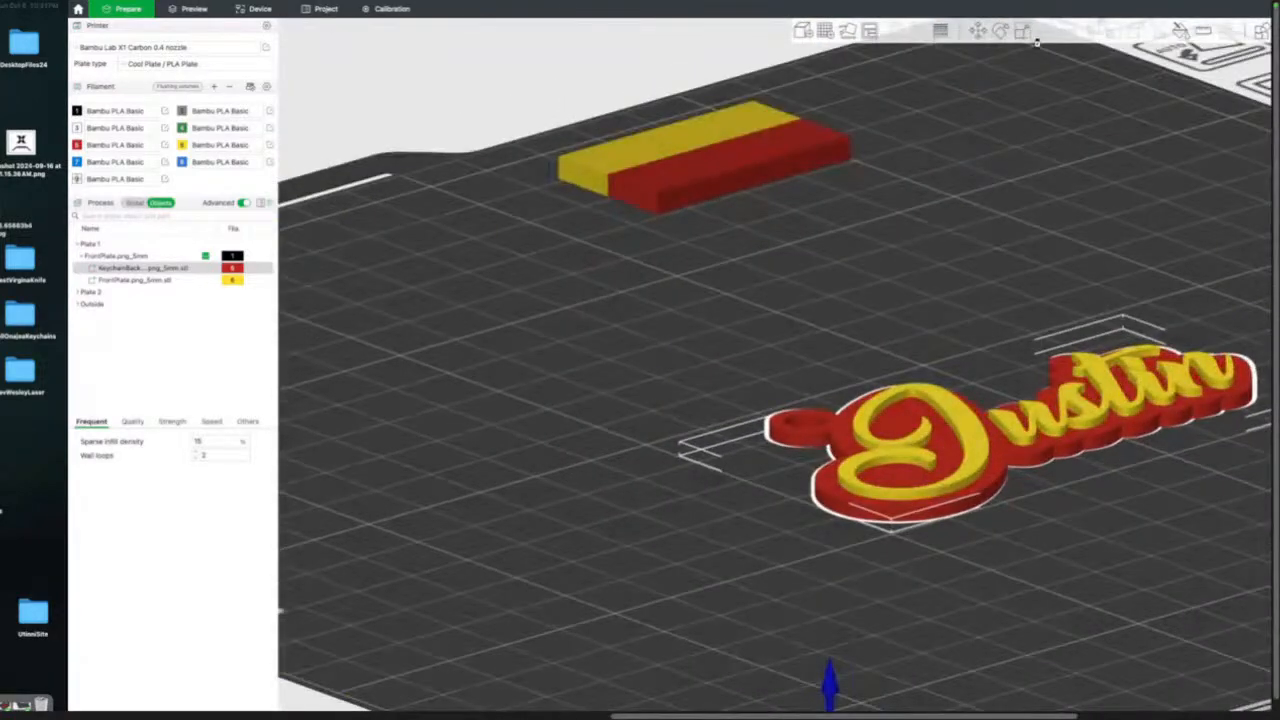
pyautogui.click(1024, 32)
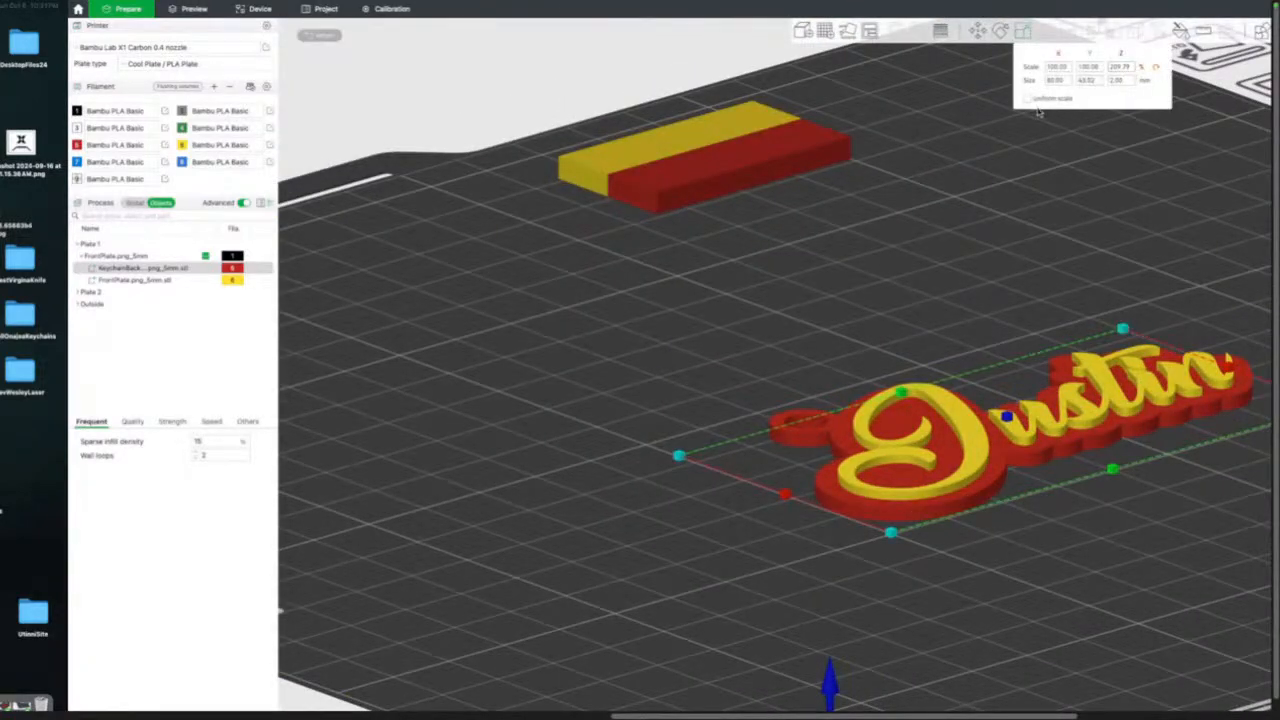
pyautogui.click(1122, 81)
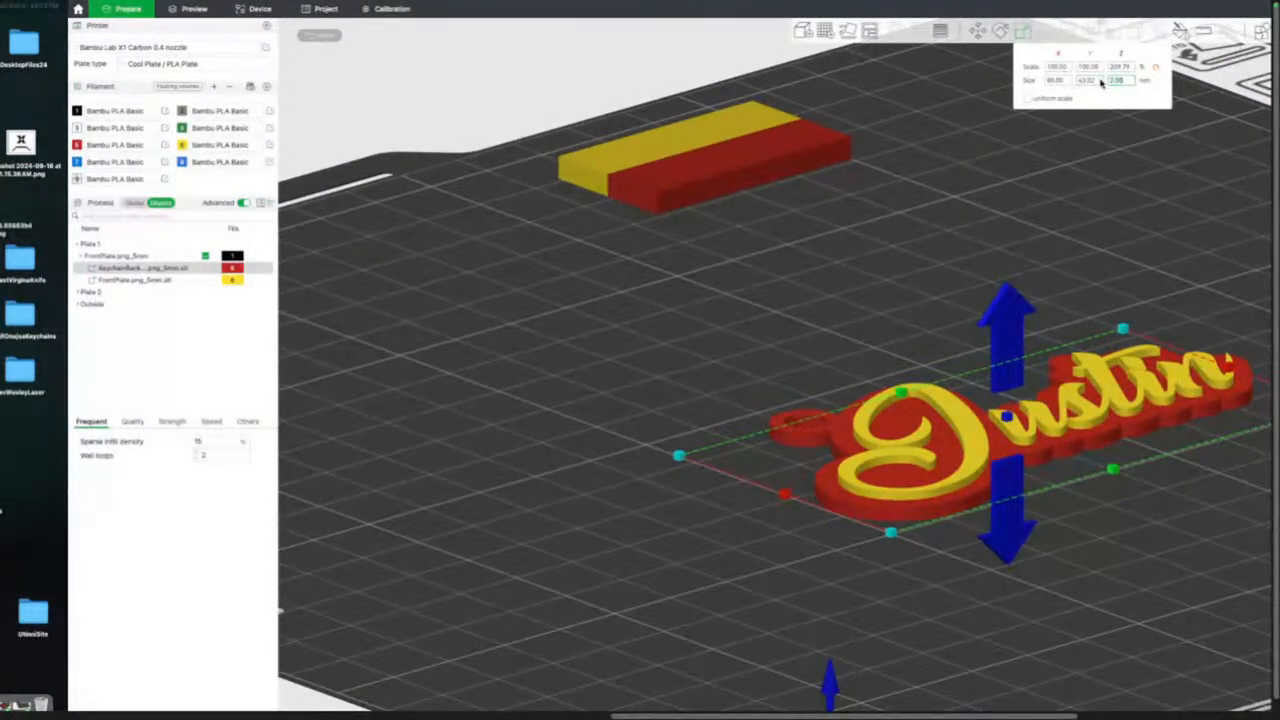
pyautogui.press('Return')
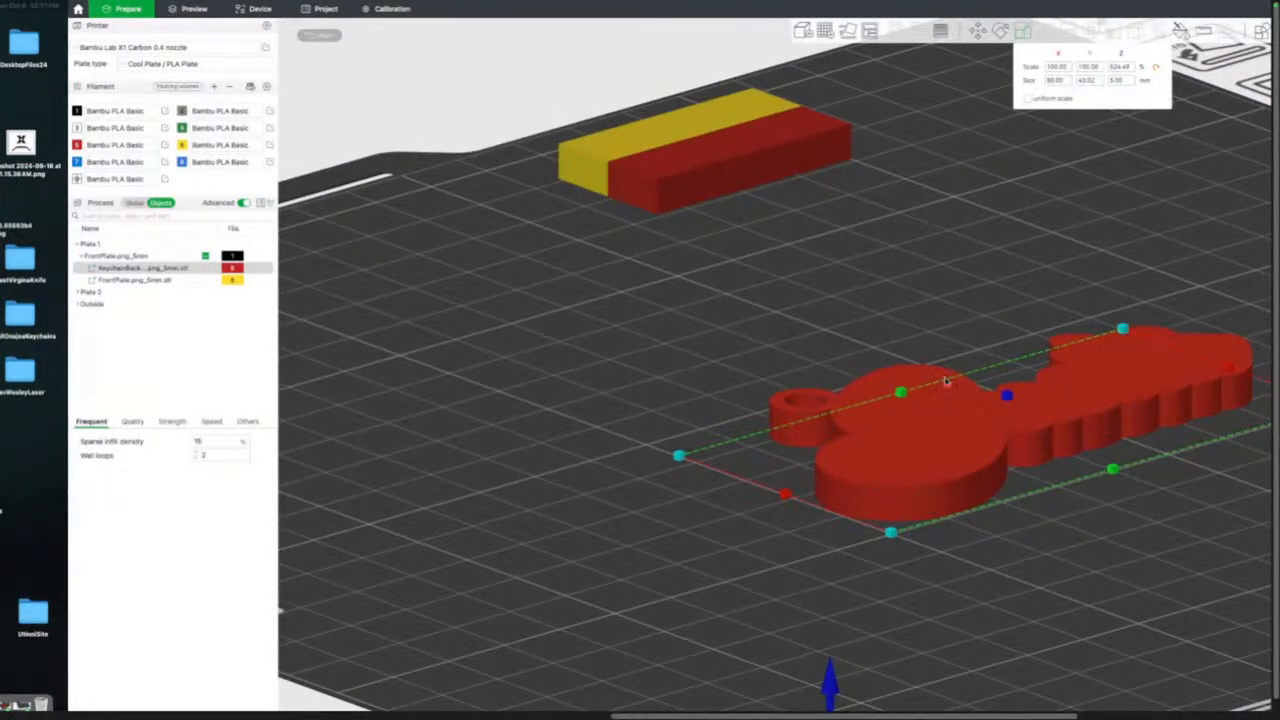
# Raise the yellow FrontPlate lettering to a Z position of about 5.57 mm so it rests on the thickened back.
pyautogui.click(143, 281)
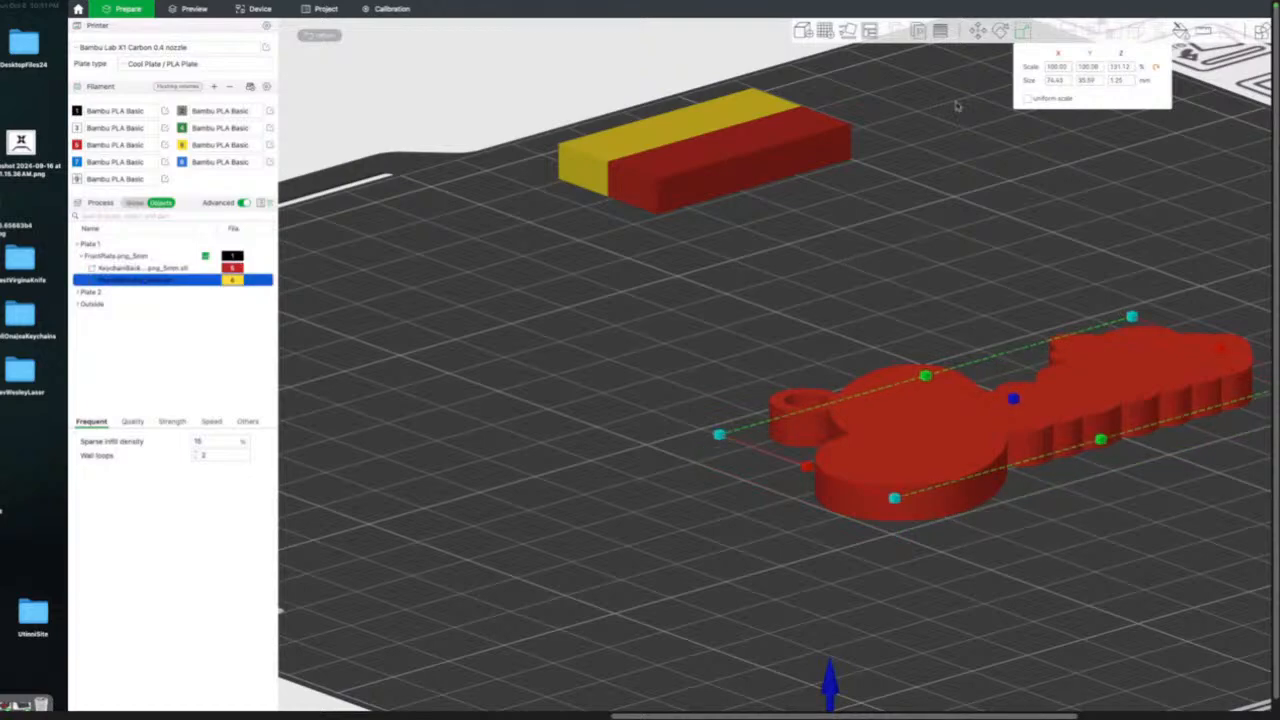
pyautogui.click(977, 31)
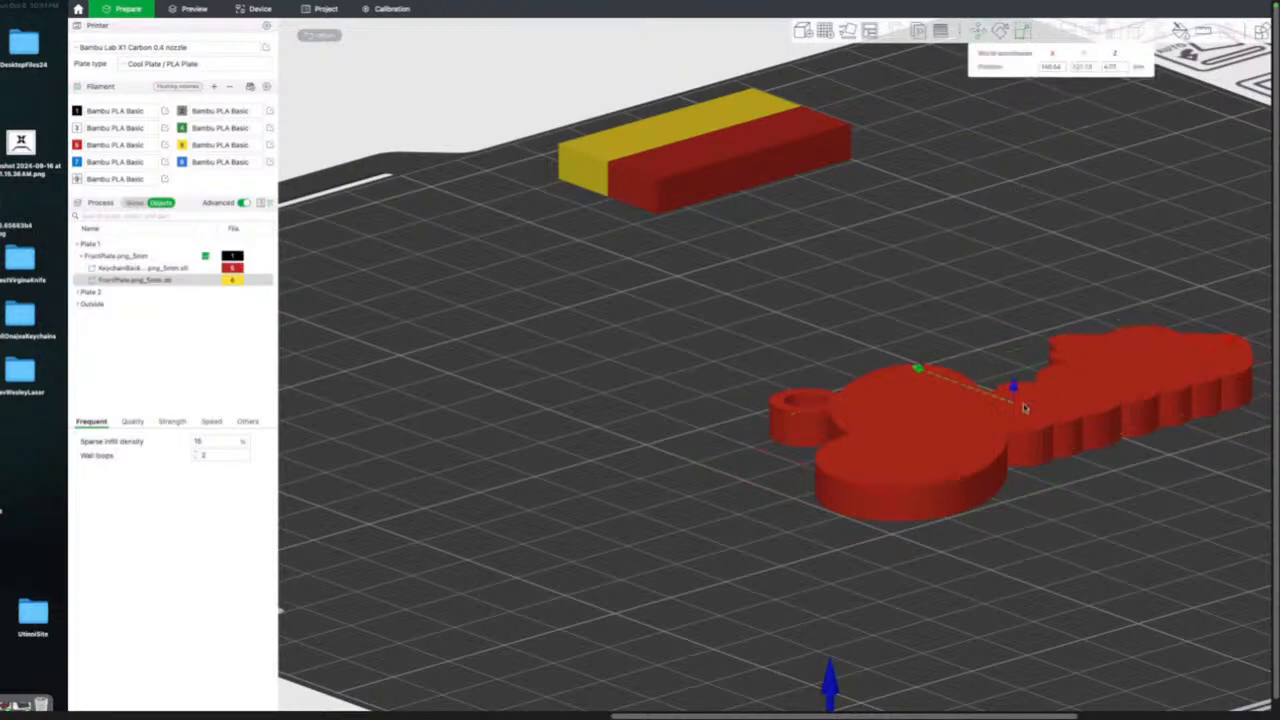
pyautogui.moveTo(1015, 386); pyautogui.dragTo(1040, 378)
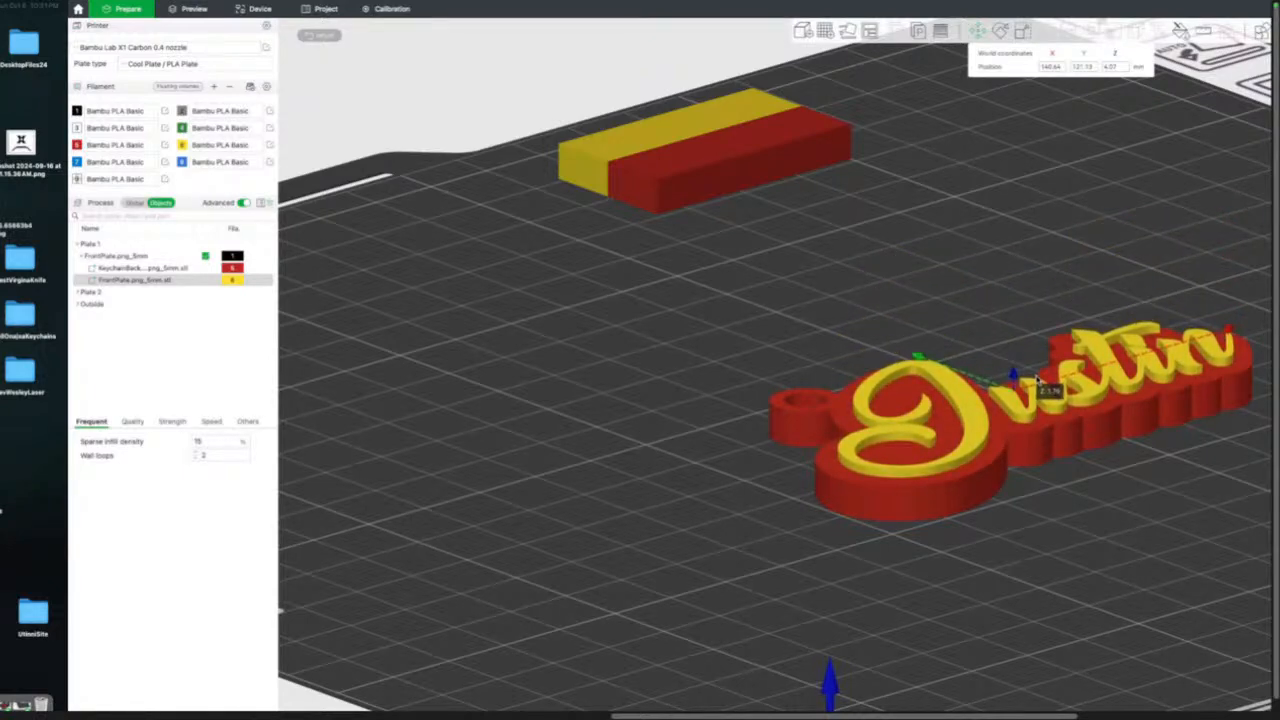
pyautogui.moveTo(970, 282); pyautogui.dragTo(997, 272)
pyautogui.scroll(10, 997, 273)
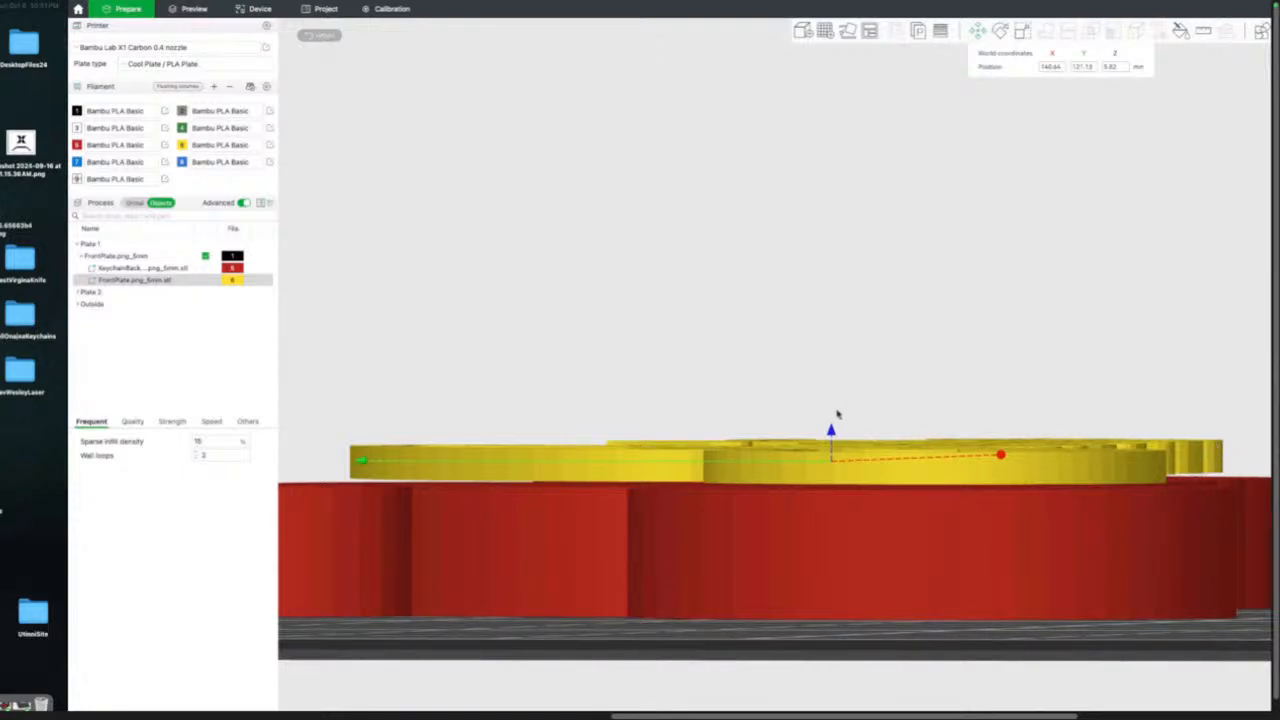
pyautogui.moveTo(831, 433); pyautogui.dragTo(835, 445)
pyautogui.moveTo(987, 327)
pyautogui.mouseDown()
pyautogui.moveTo(1006, 310)
pyautogui.moveTo(982, 327)
pyautogui.mouseUp()
pyautogui.scroll(-6, 982, 327)
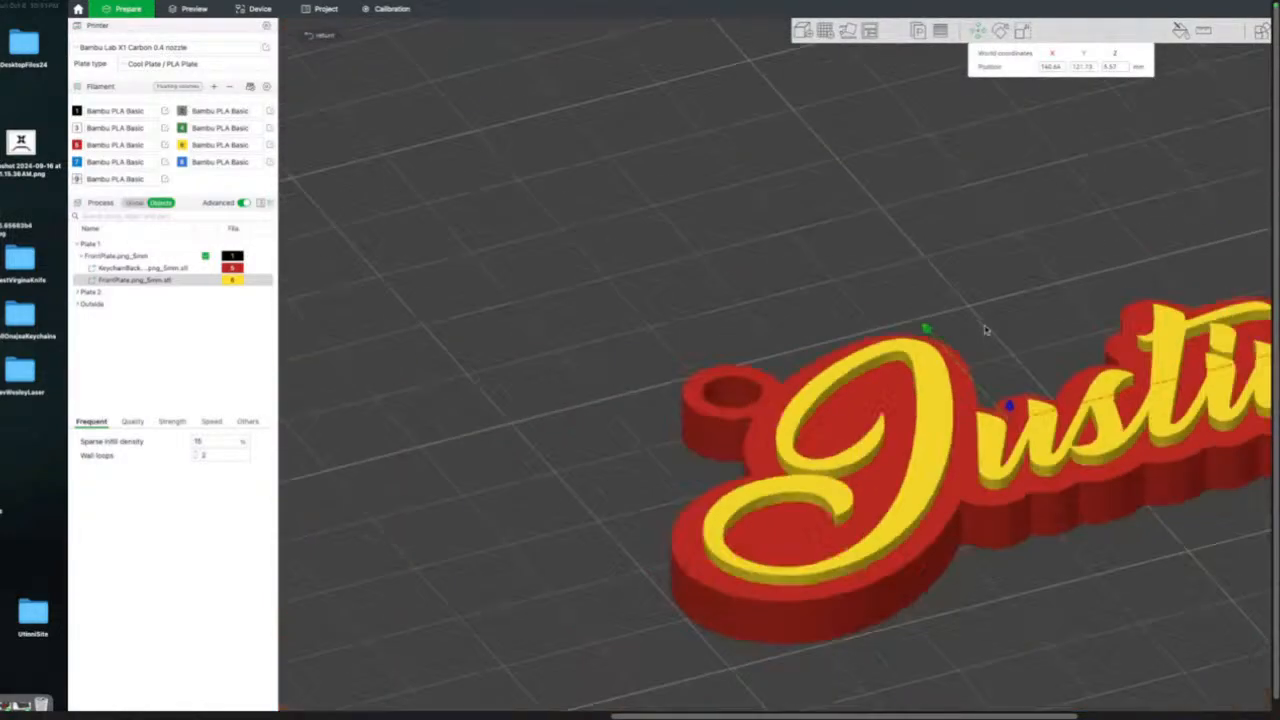
# Reslice plate 1 and dismiss the notification about cached user presets.
pyautogui.moveTo(1078, 216); pyautogui.dragTo(763, 340)
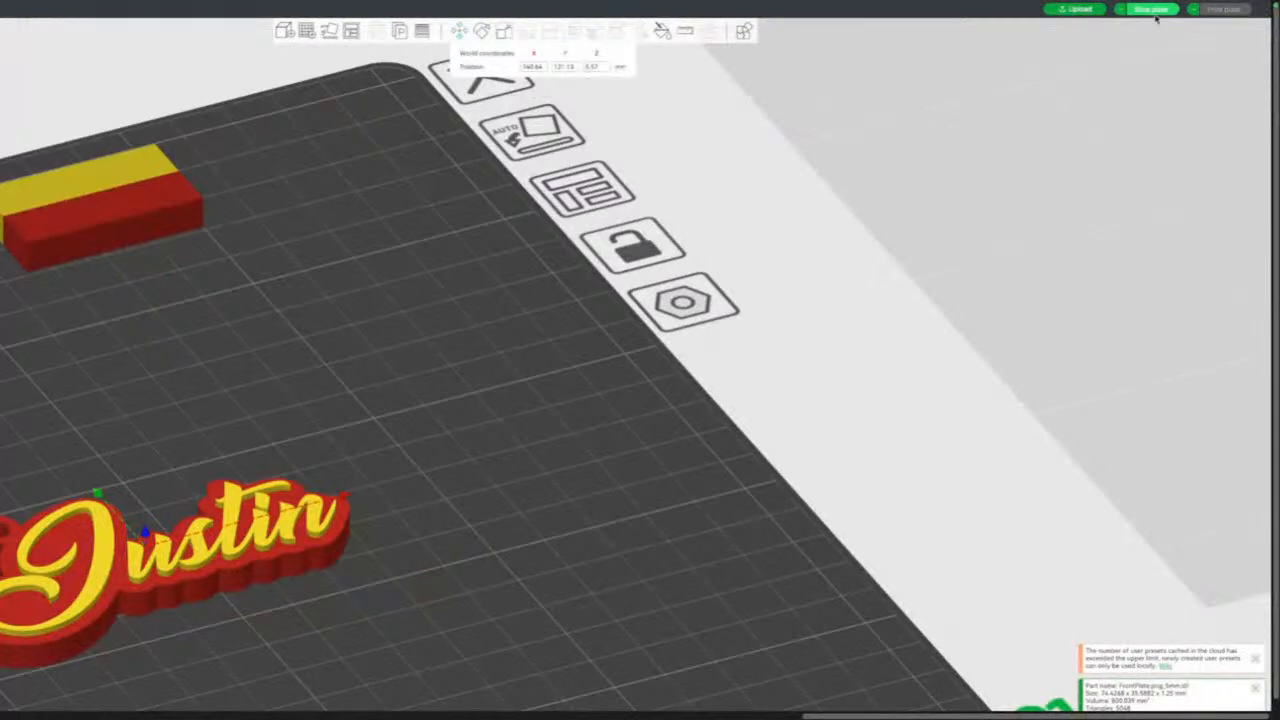
pyautogui.click(1156, 13)
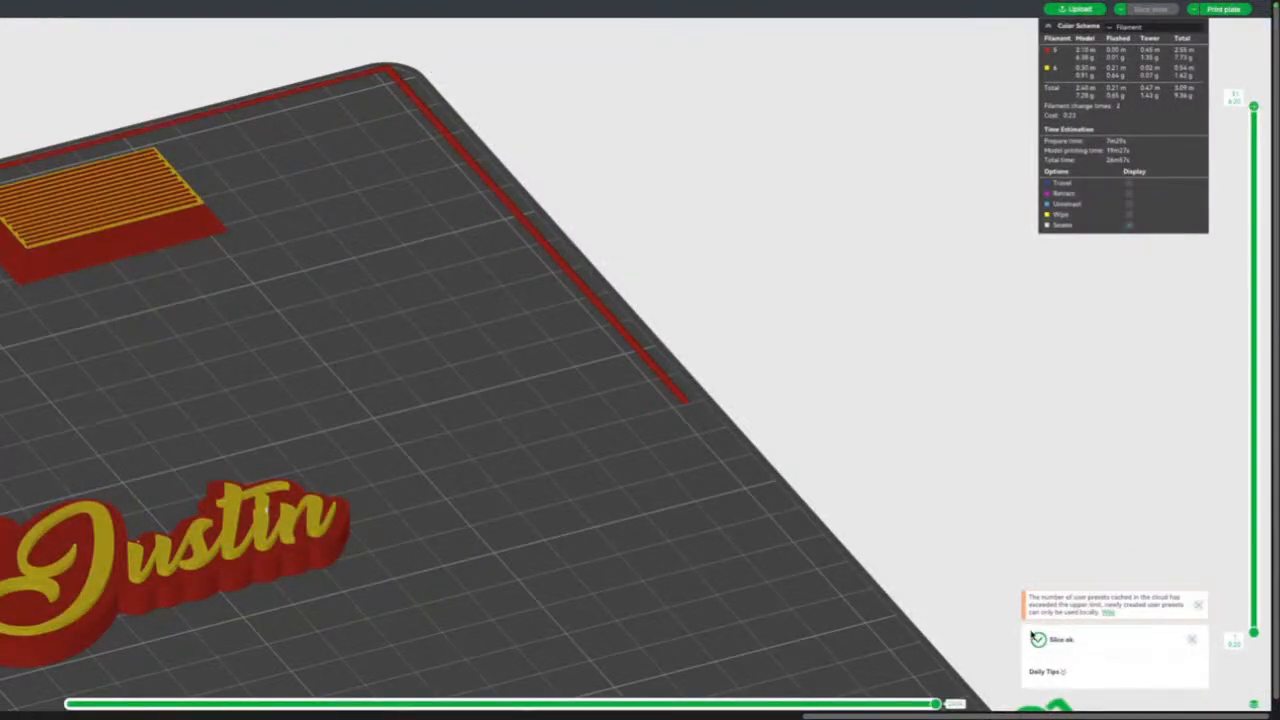
pyautogui.click(1198, 605)
pyautogui.moveTo(473, 430); pyautogui.dragTo(680, 406, button='middle')
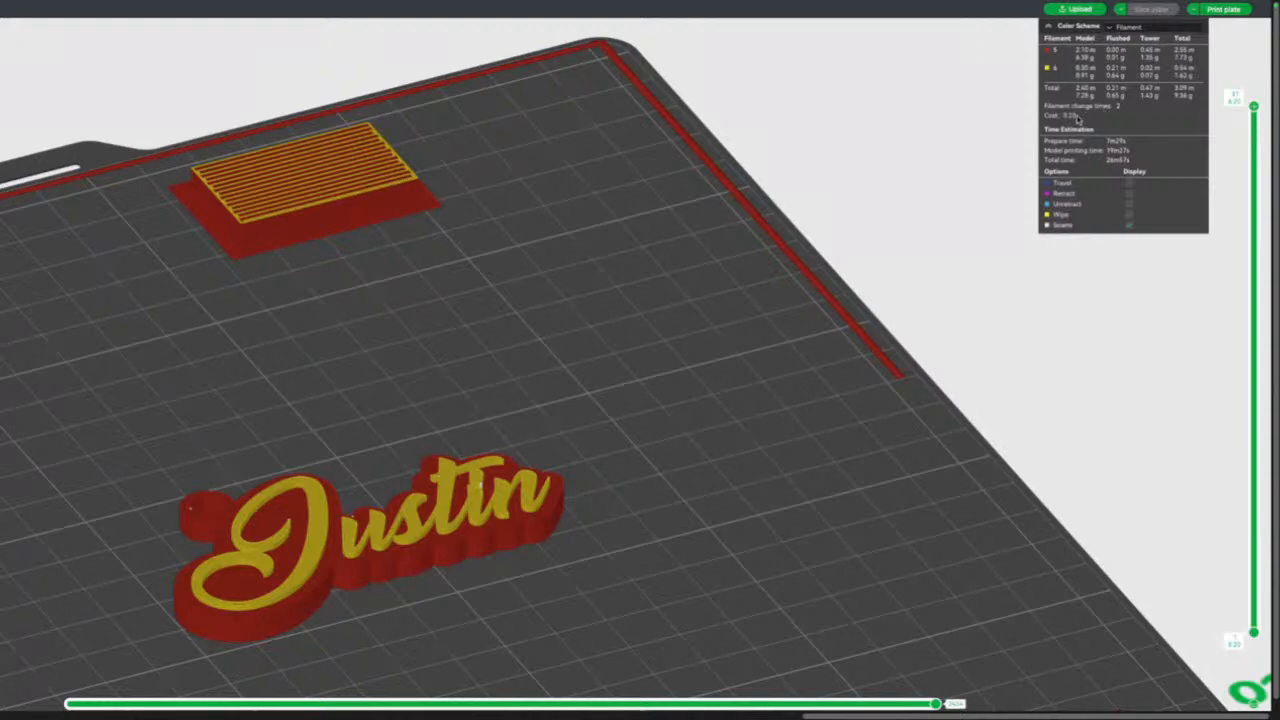
# Return to the plate preparation view and make plate 2 with the Batman keychain the active plate.
pyautogui.scroll(-10, 440, 312)
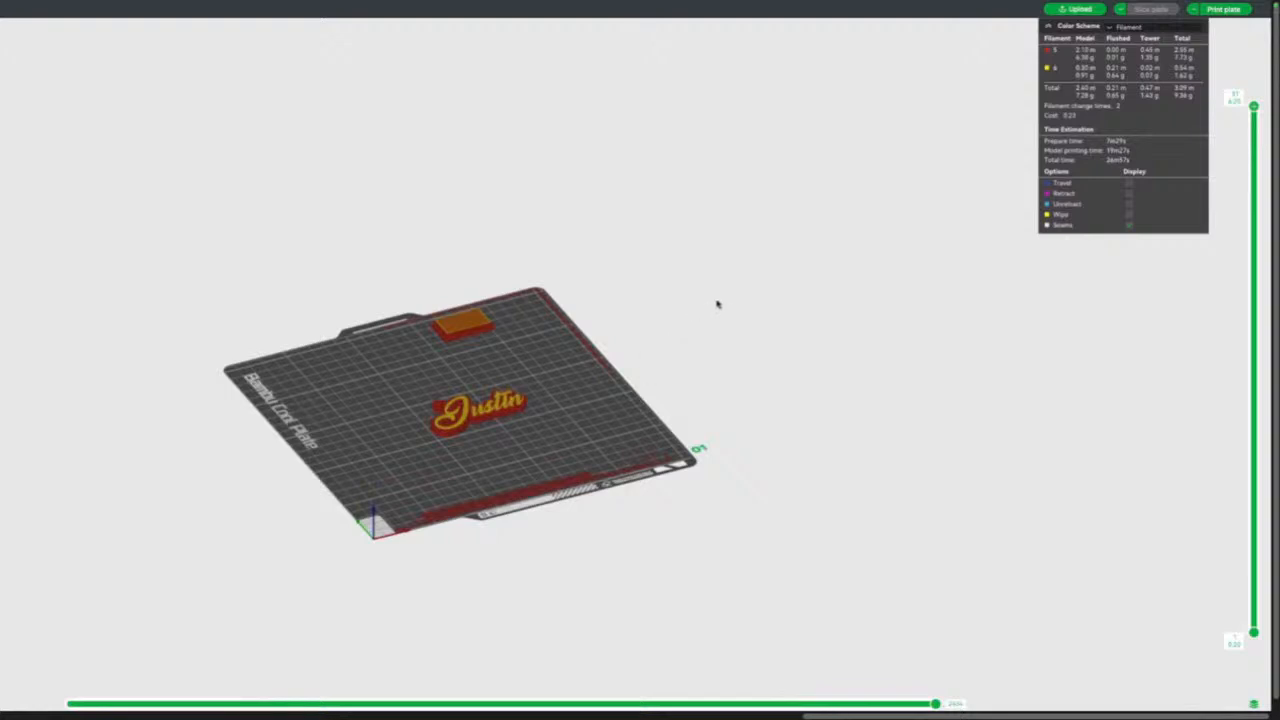
pyautogui.moveTo(717, 304); pyautogui.dragTo(577, 351, button='right')
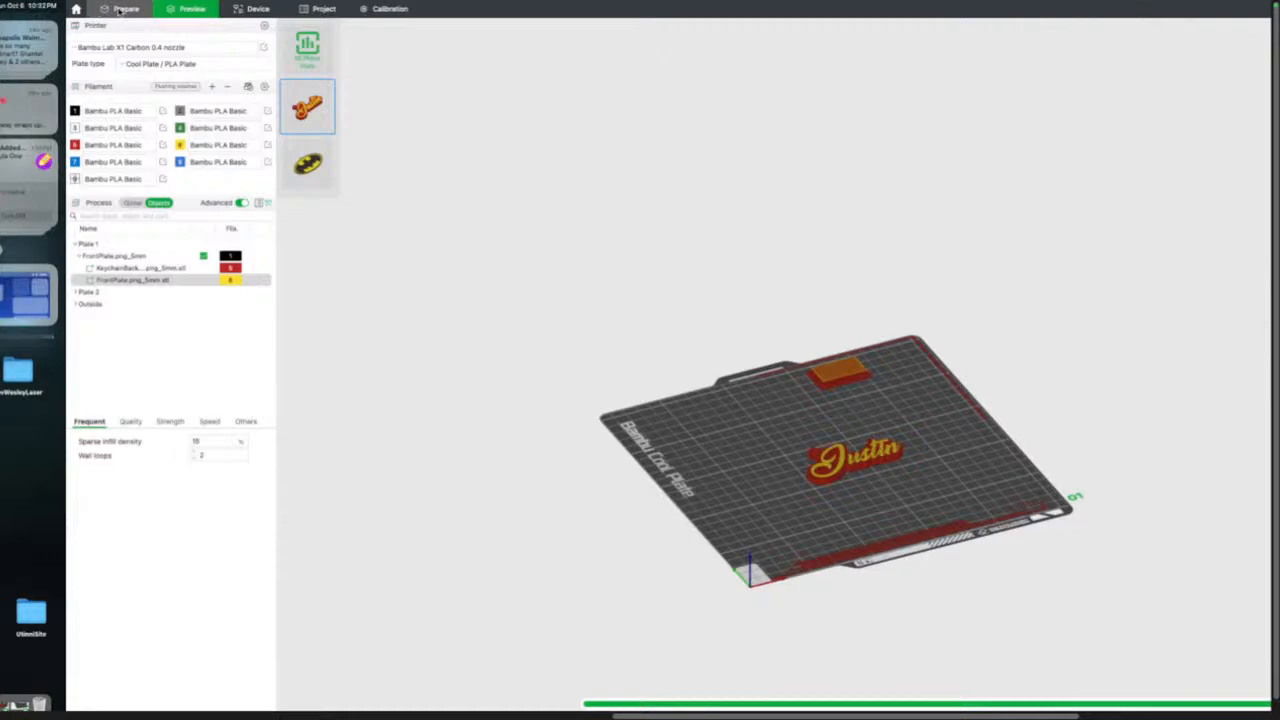
pyautogui.click(119, 11)
pyautogui.moveTo(1075, 291); pyautogui.dragTo(735, 300, button='right')
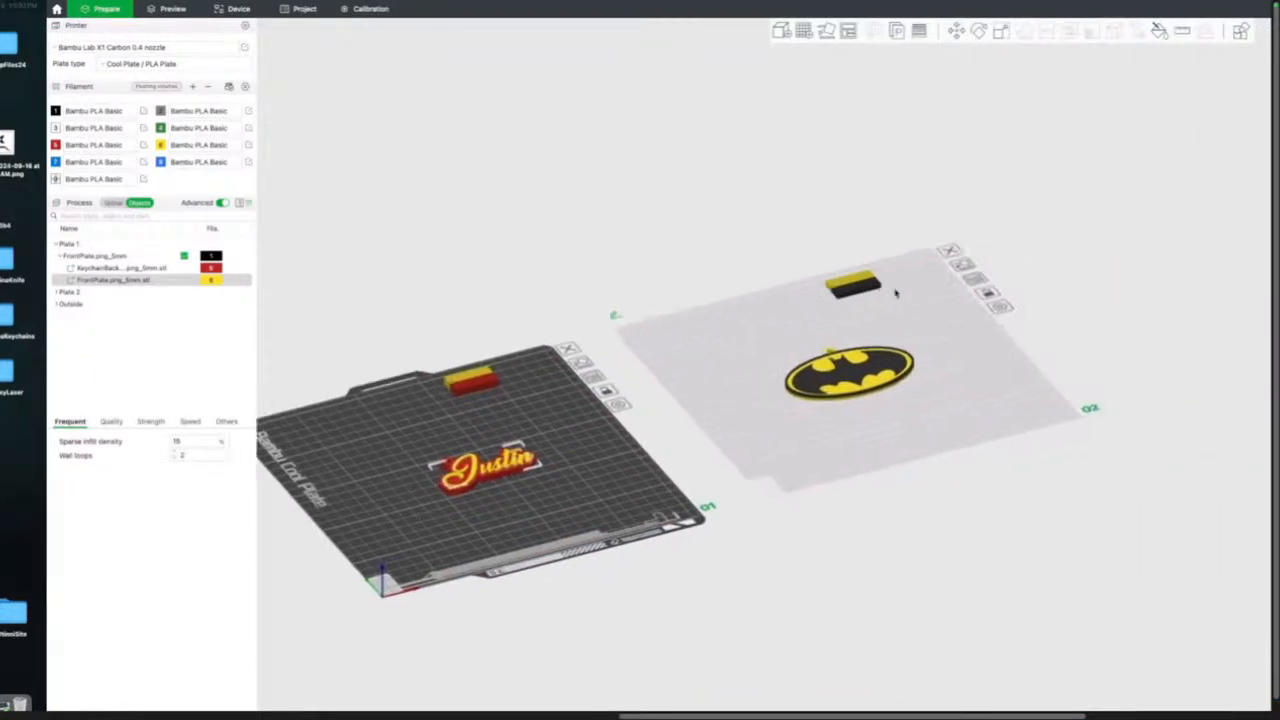
pyautogui.scroll(10, 895, 292)
pyautogui.click(823, 320)
pyautogui.moveTo(828, 320); pyautogui.dragTo(997, 275, button='right')
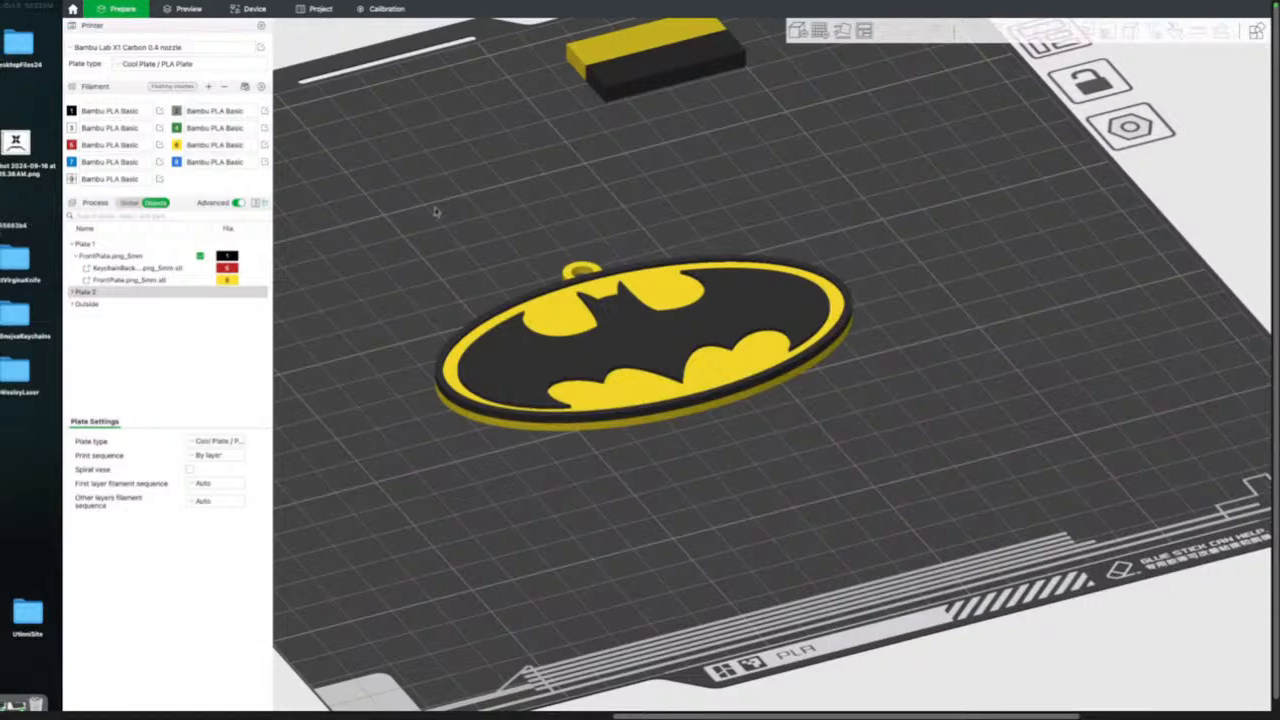
# Expand plate 2's BatBlack object, try moving its black bat part off the yellow oval, and undo the move.
pyautogui.click(74, 294)
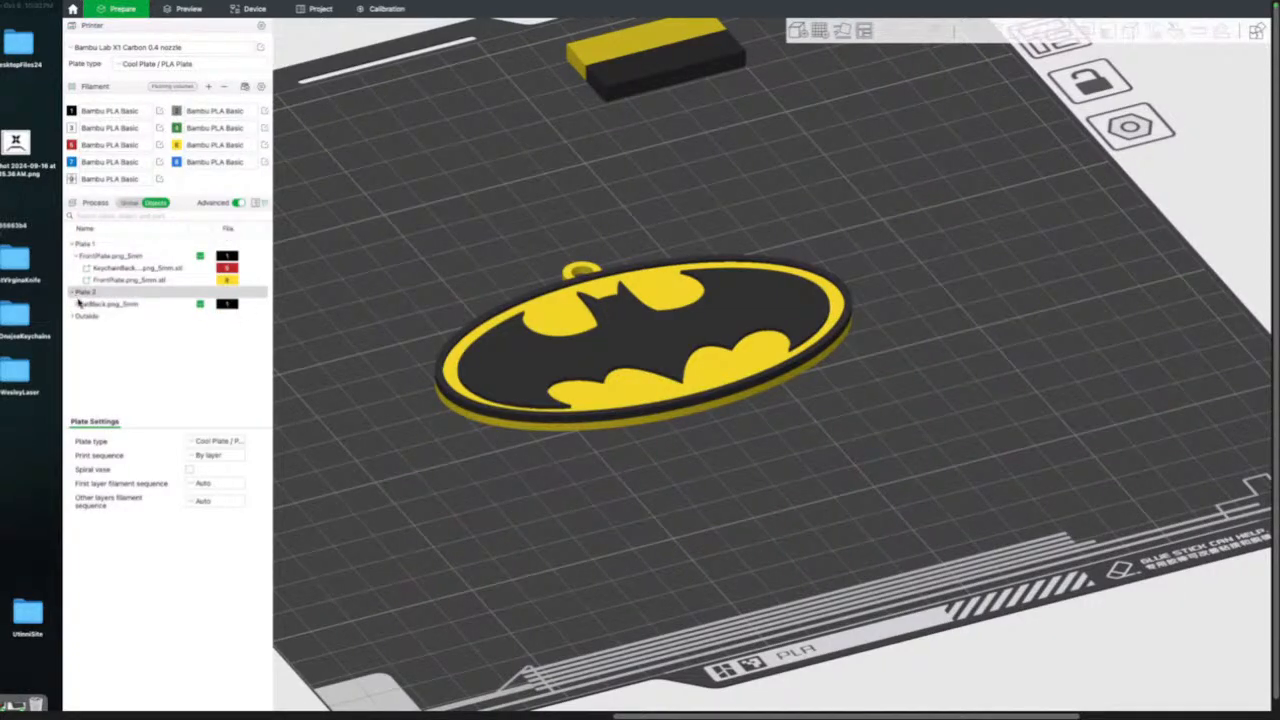
pyautogui.click(78, 304)
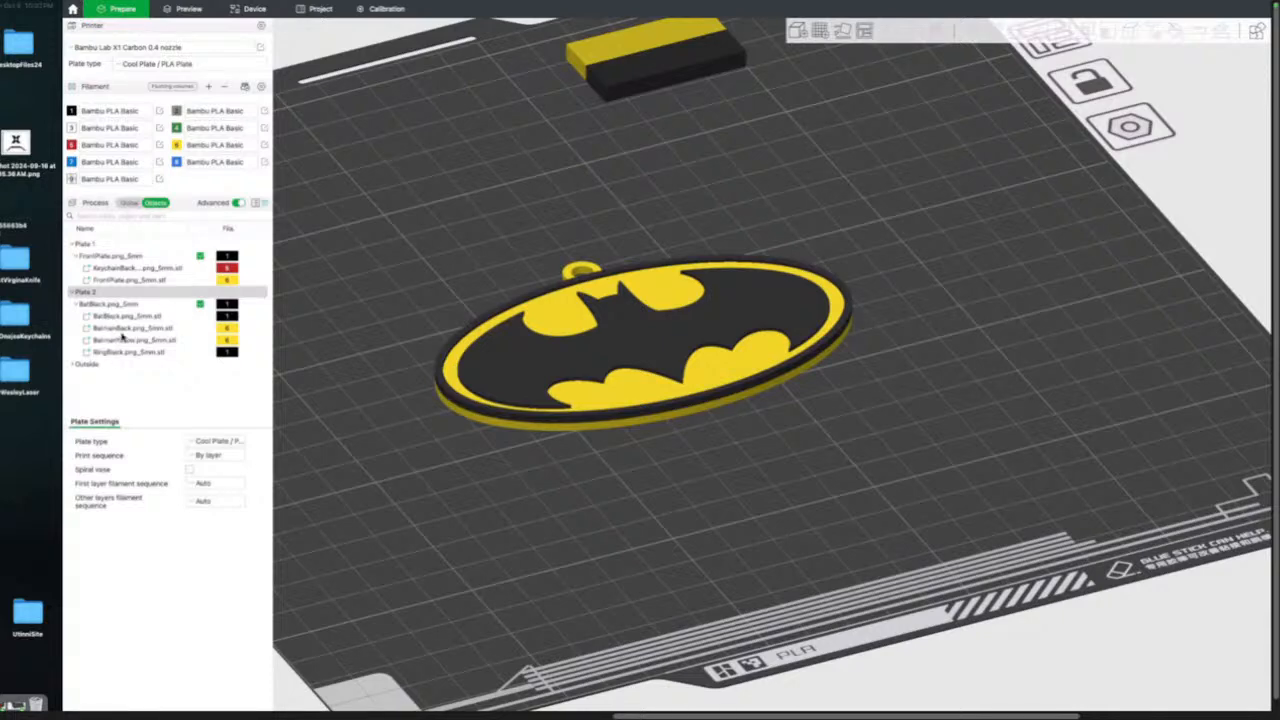
pyautogui.click(124, 317)
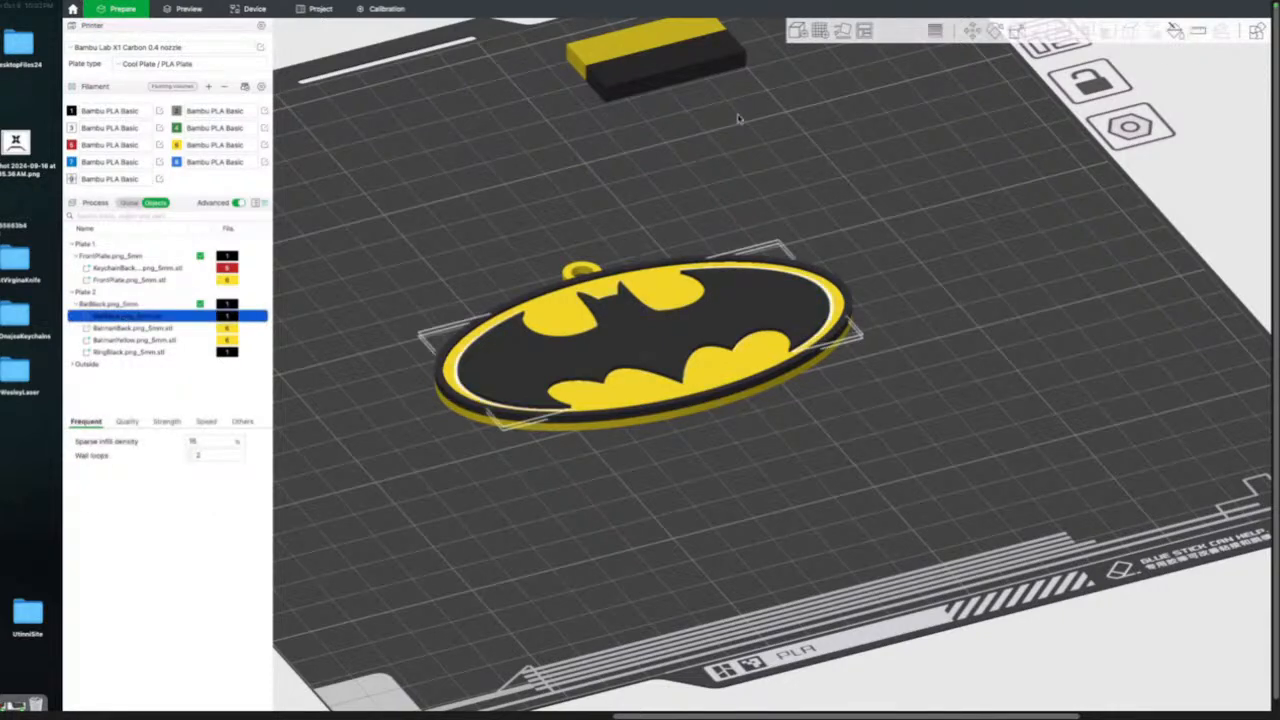
pyautogui.moveTo(725, 303); pyautogui.dragTo(698, 254)
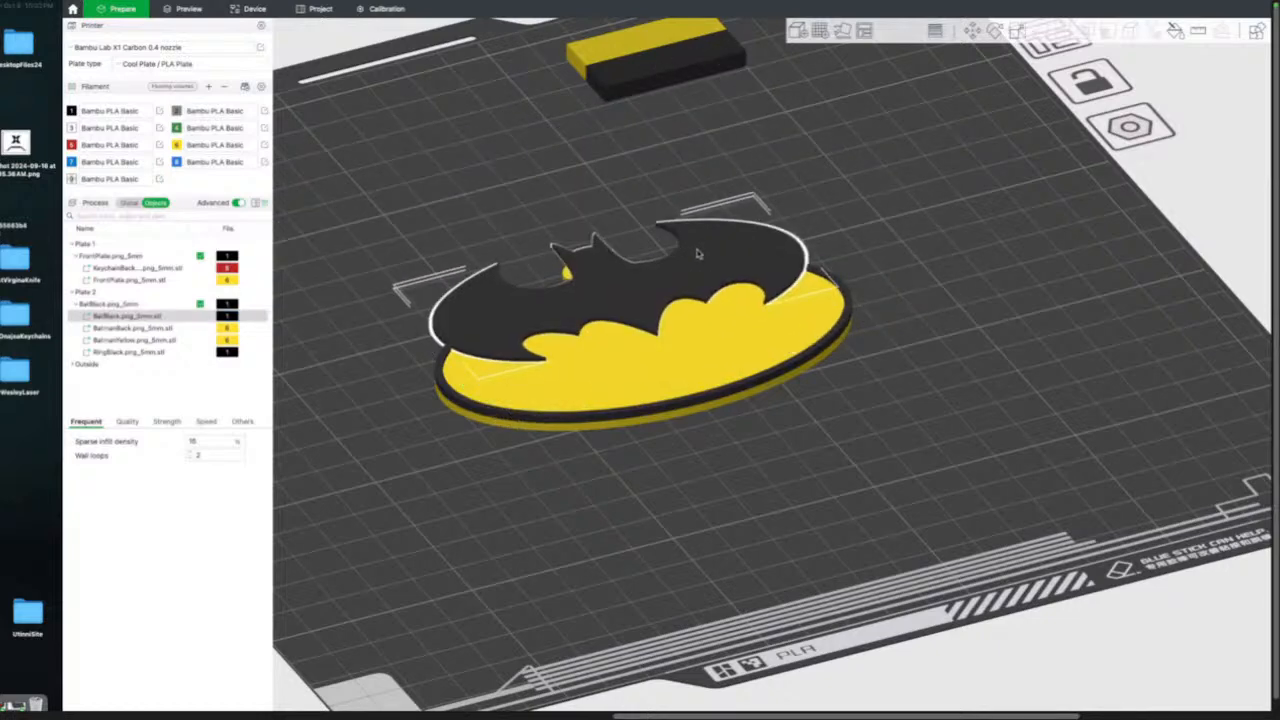
pyautogui.press('super+z')
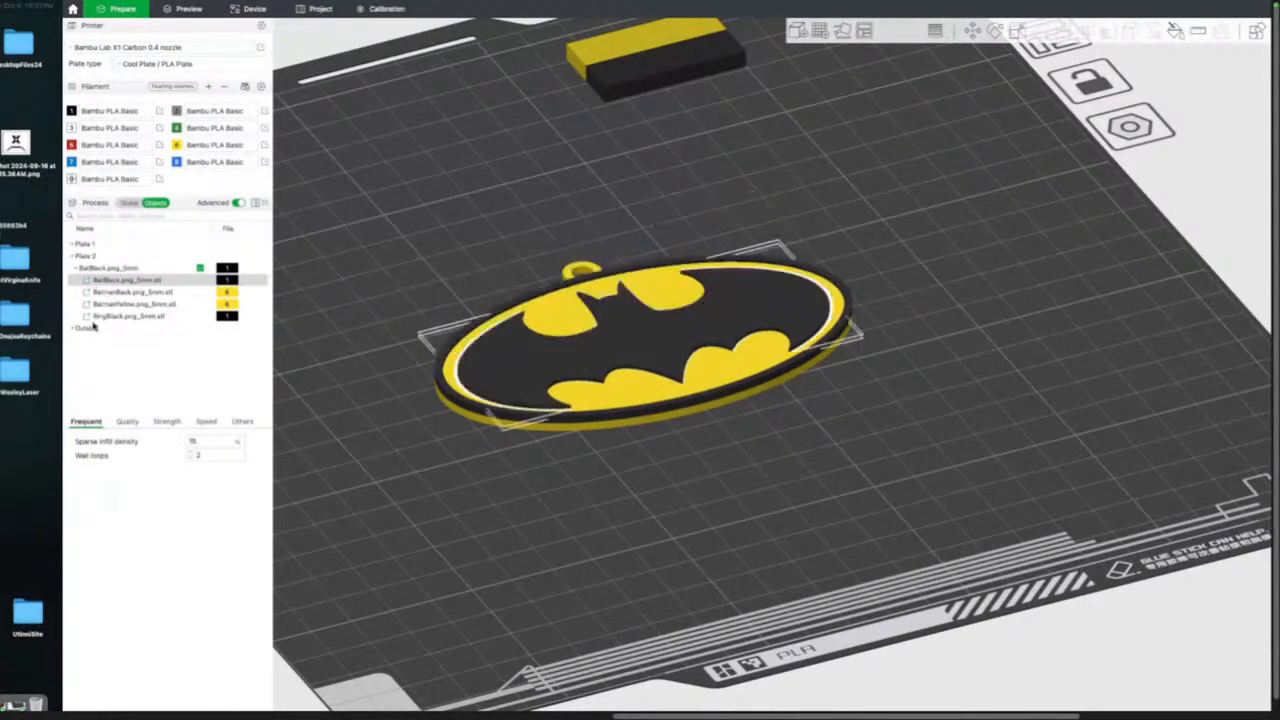
pyautogui.click(148, 292)
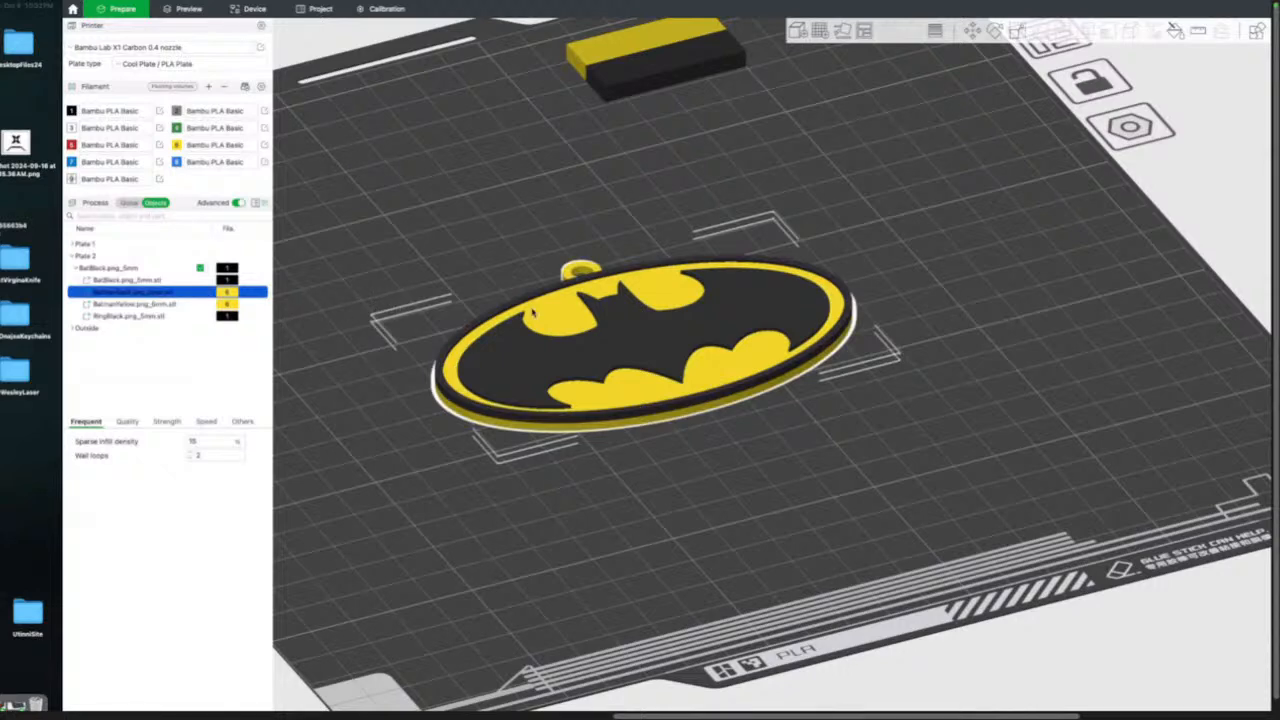
pyautogui.moveTo(536, 312); pyautogui.dragTo(510, 232)
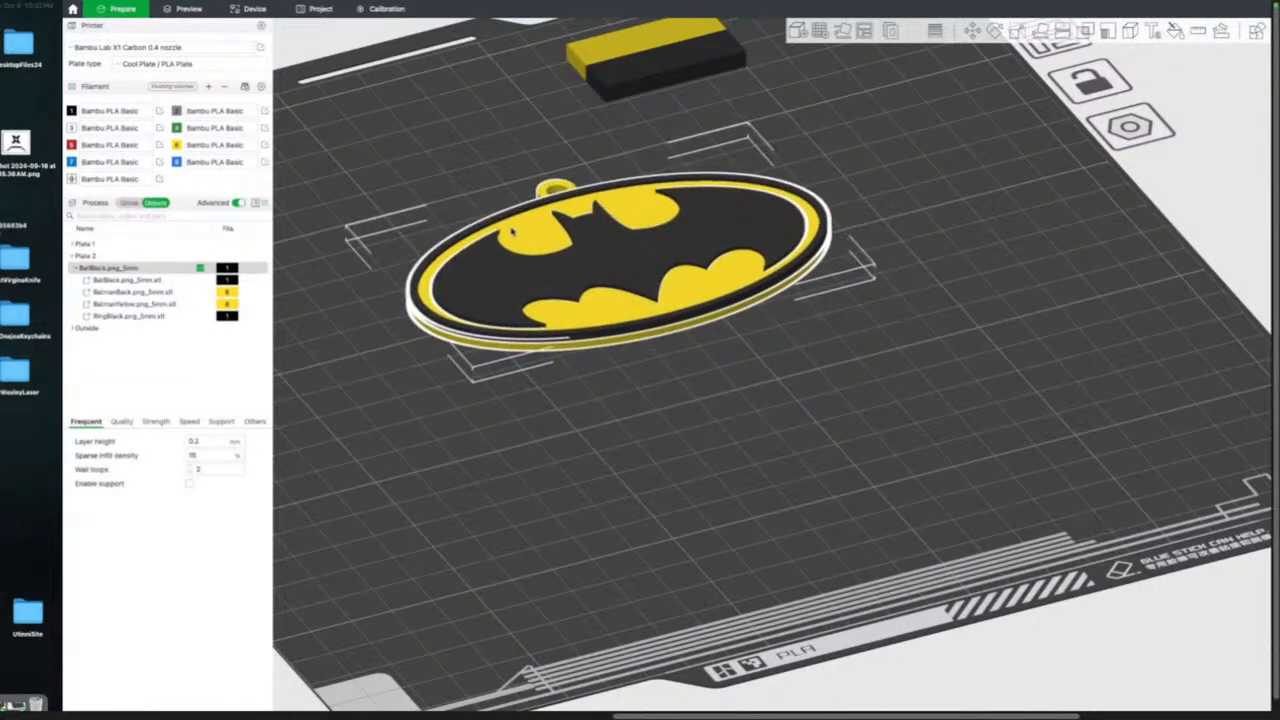
pyautogui.press('super+z')
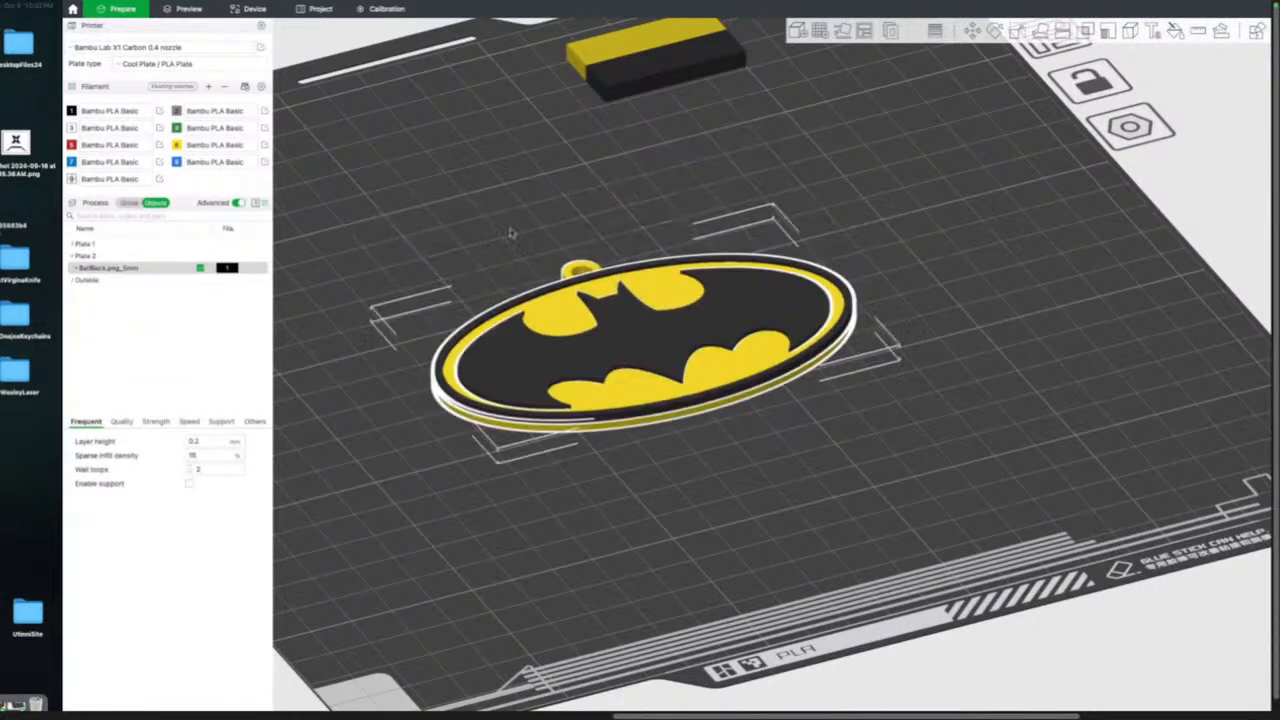
# Try moving the BatmanBack part on its own, undo the move, and assign black filament 1 to that part.
pyautogui.click(76, 268)
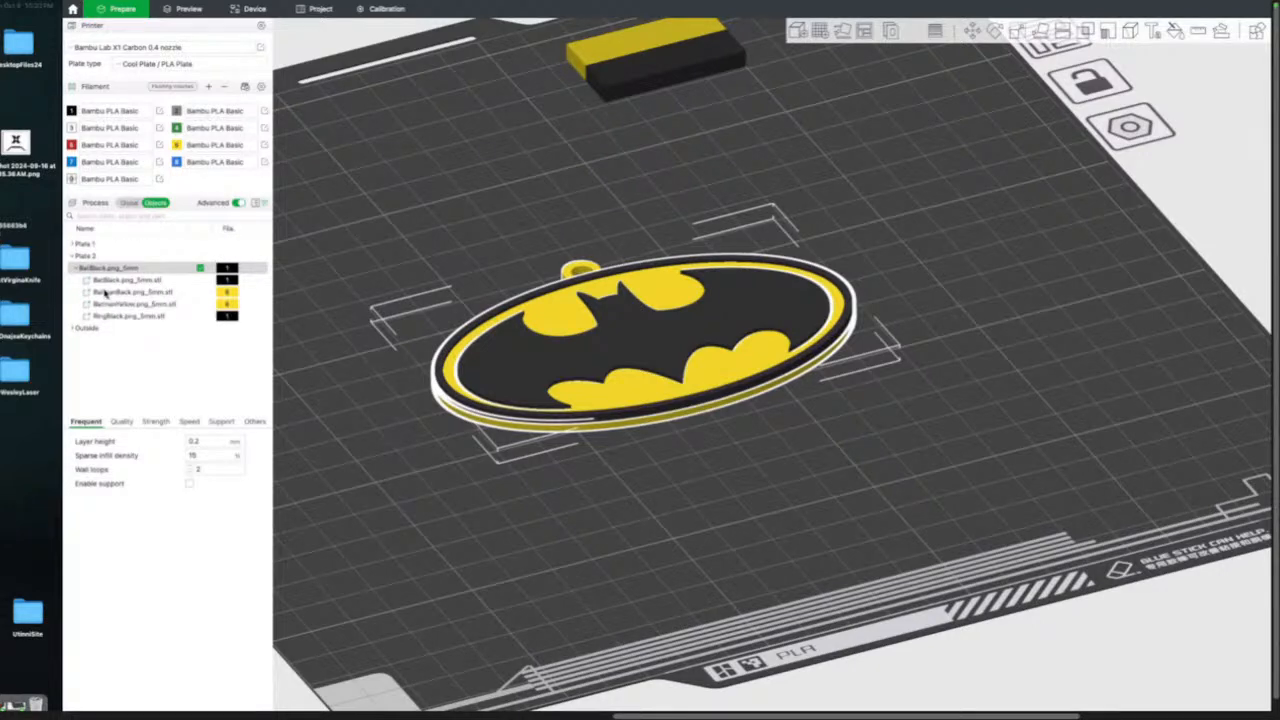
pyautogui.click(104, 291)
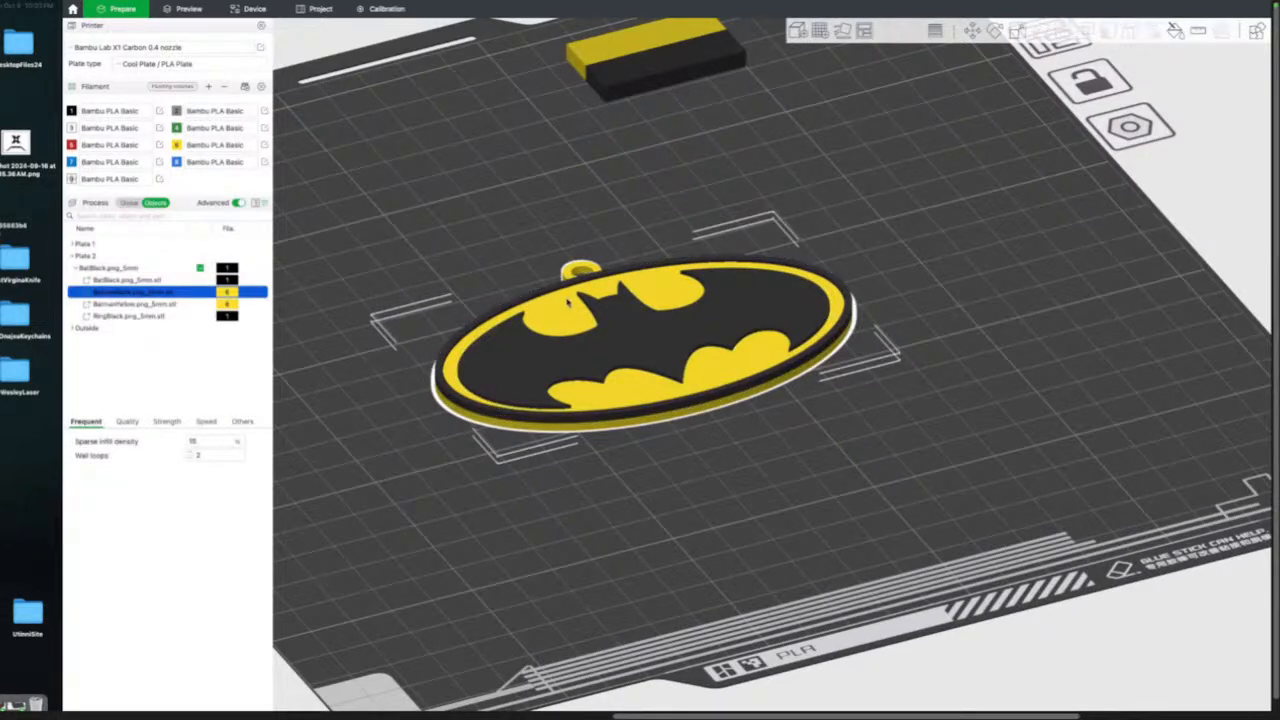
pyautogui.moveTo(565, 272); pyautogui.dragTo(524, 191)
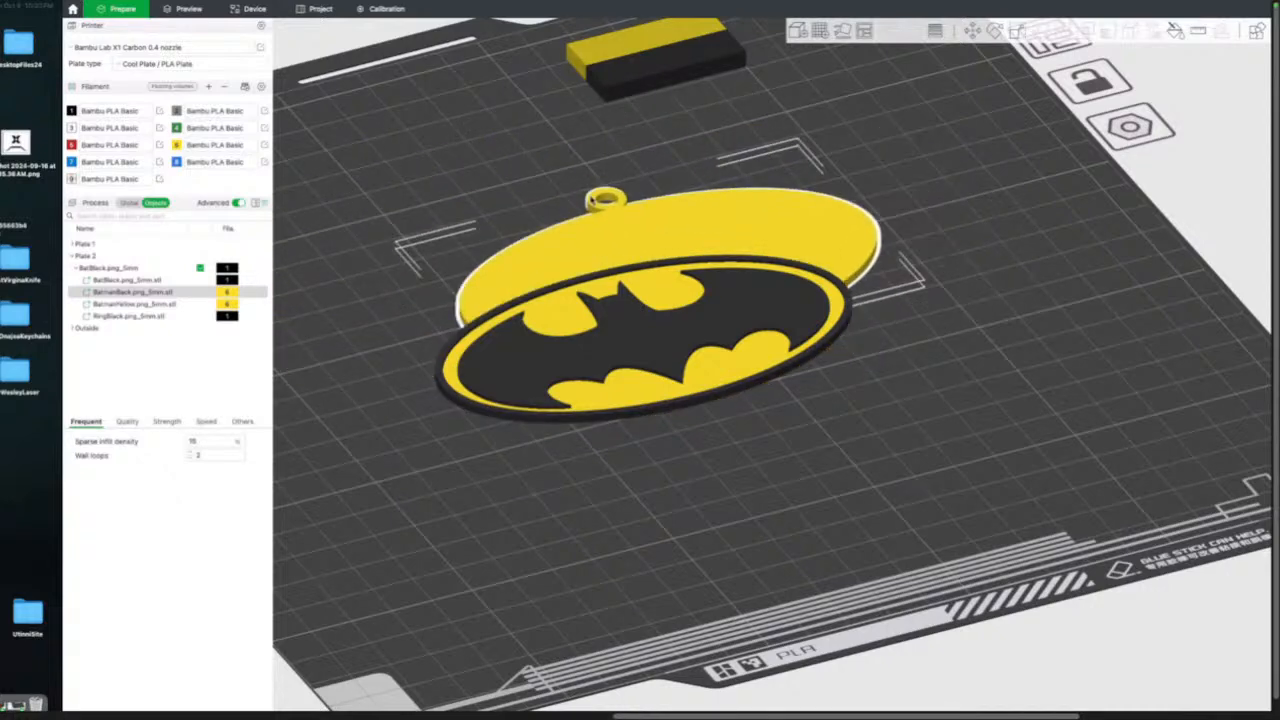
pyautogui.hotkey('ctrl', 'z')
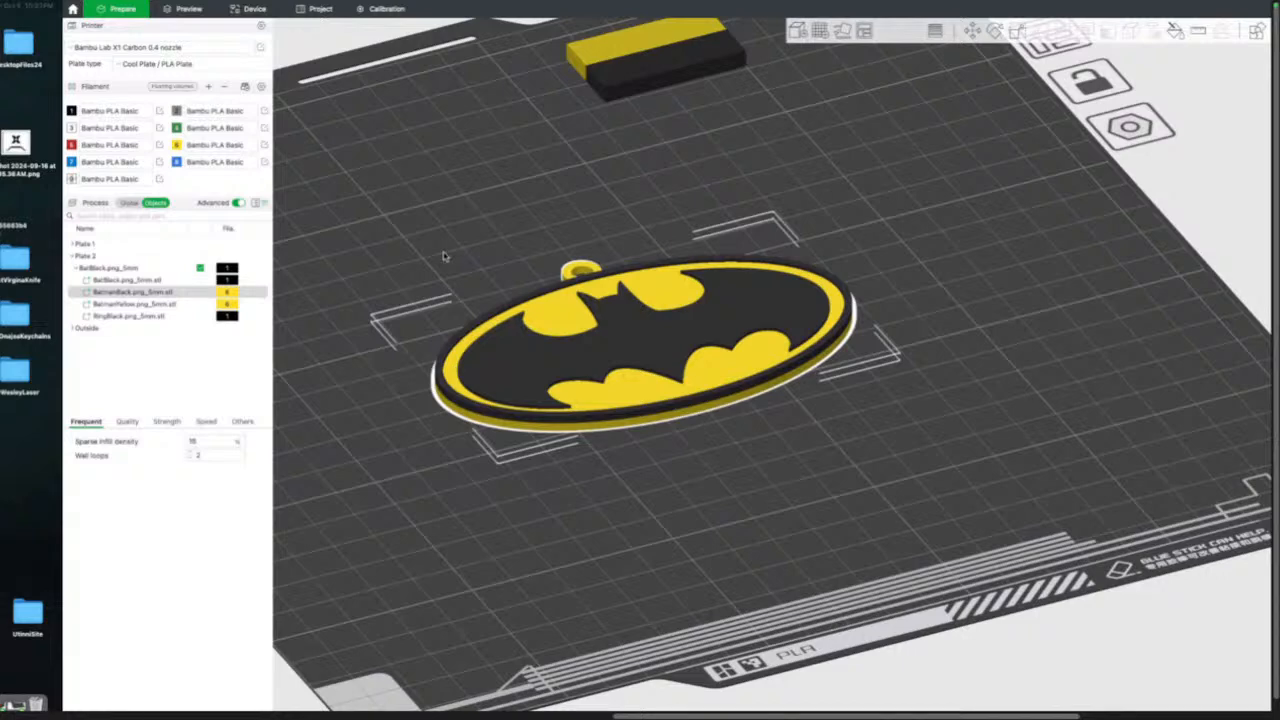
pyautogui.press('1')
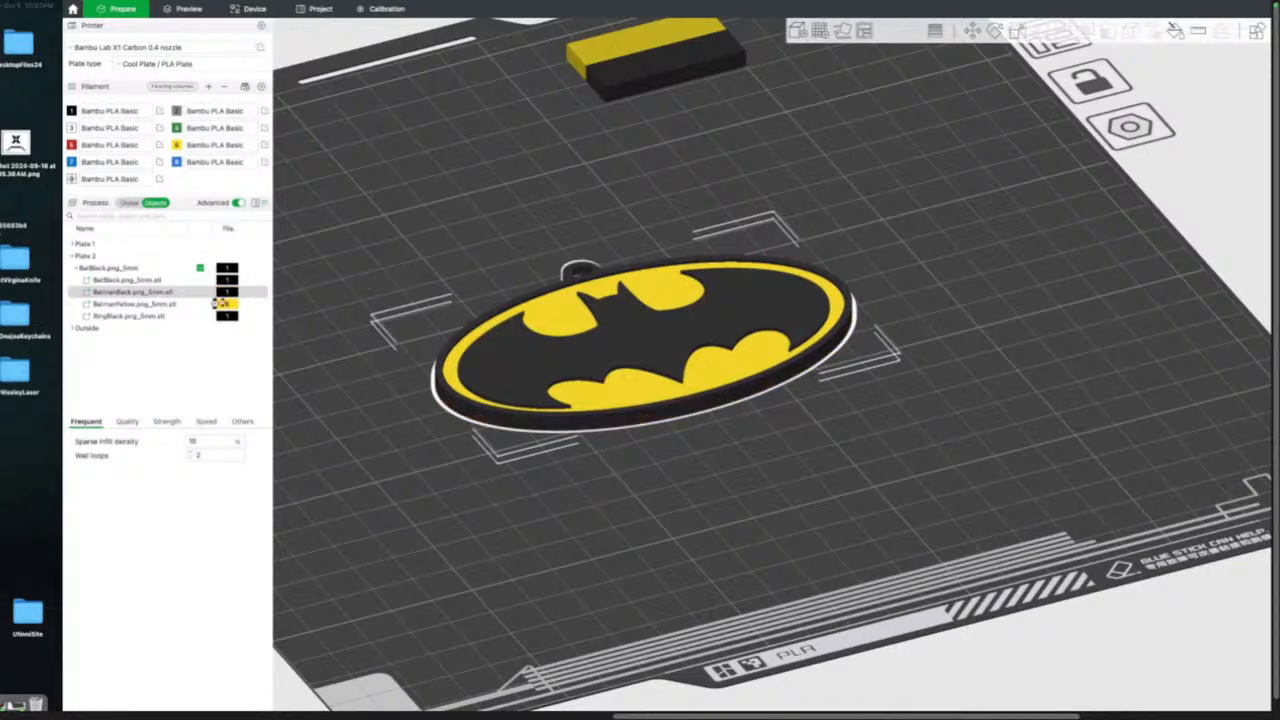
# Try moving the BatmanYellow oval part away from the keychain and undo the move.
pyautogui.click(181, 305)
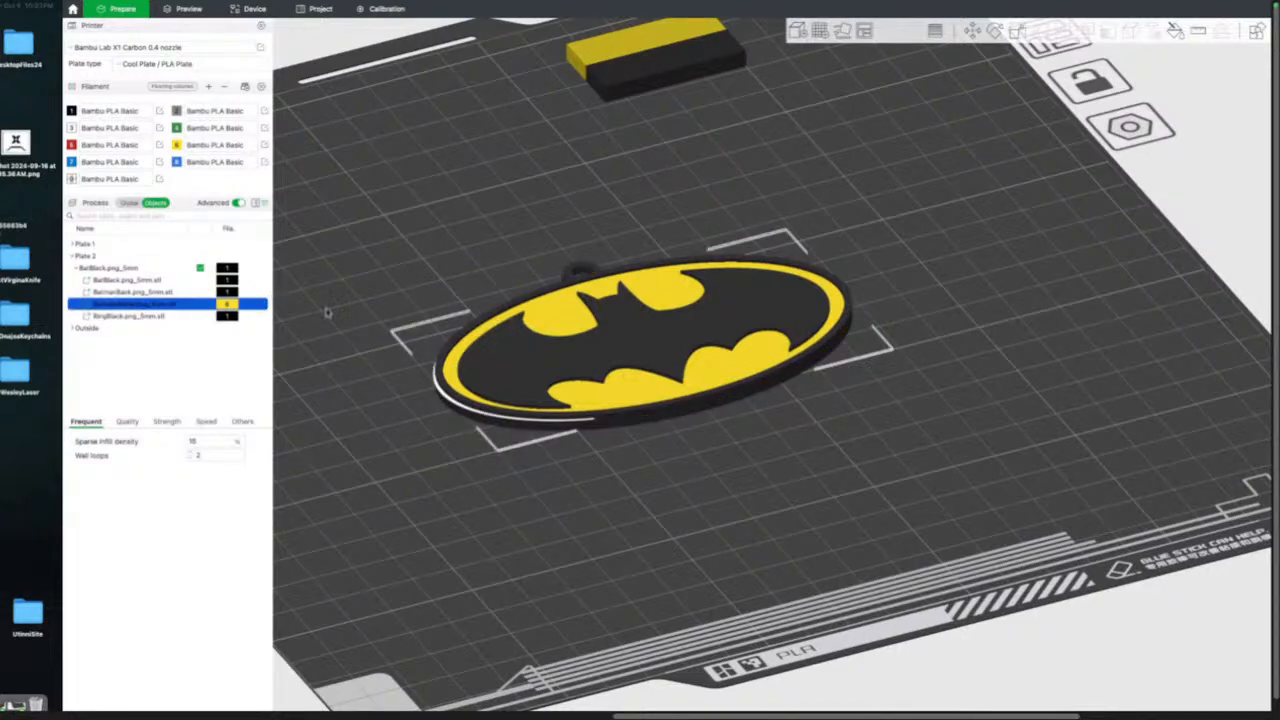
pyautogui.moveTo(537, 318); pyautogui.dragTo(411, 195)
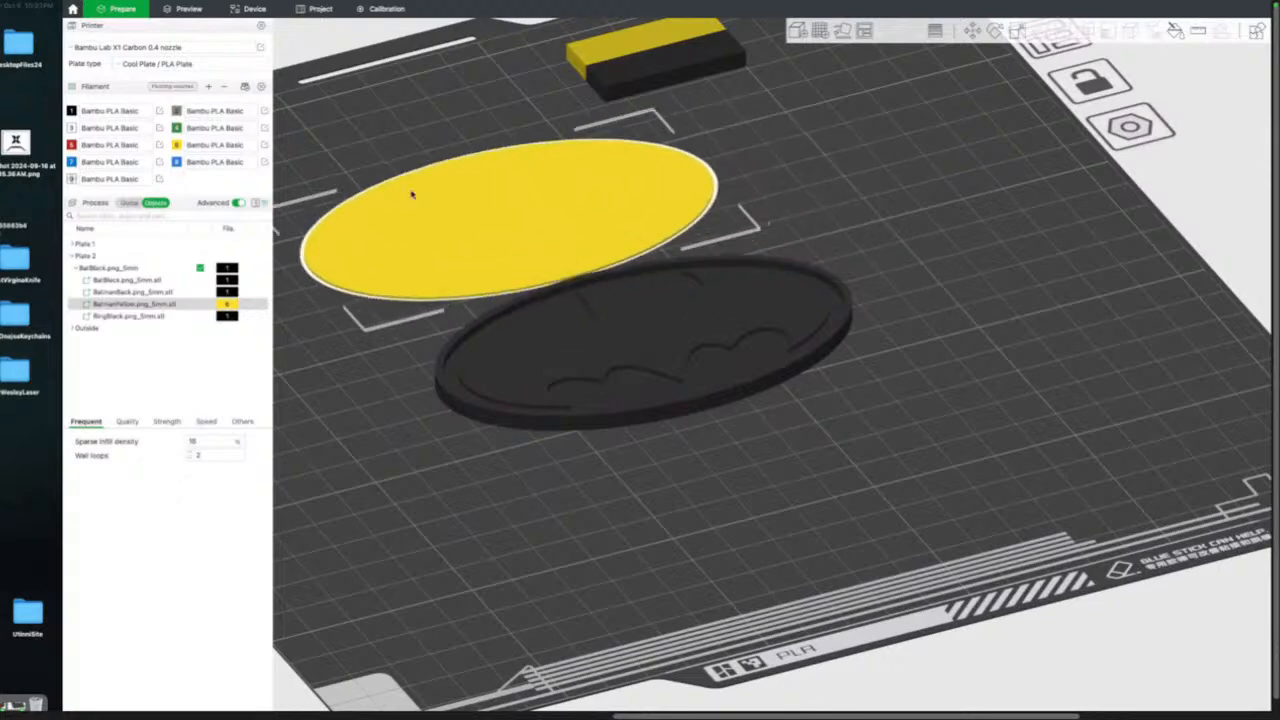
pyautogui.press('super+z')
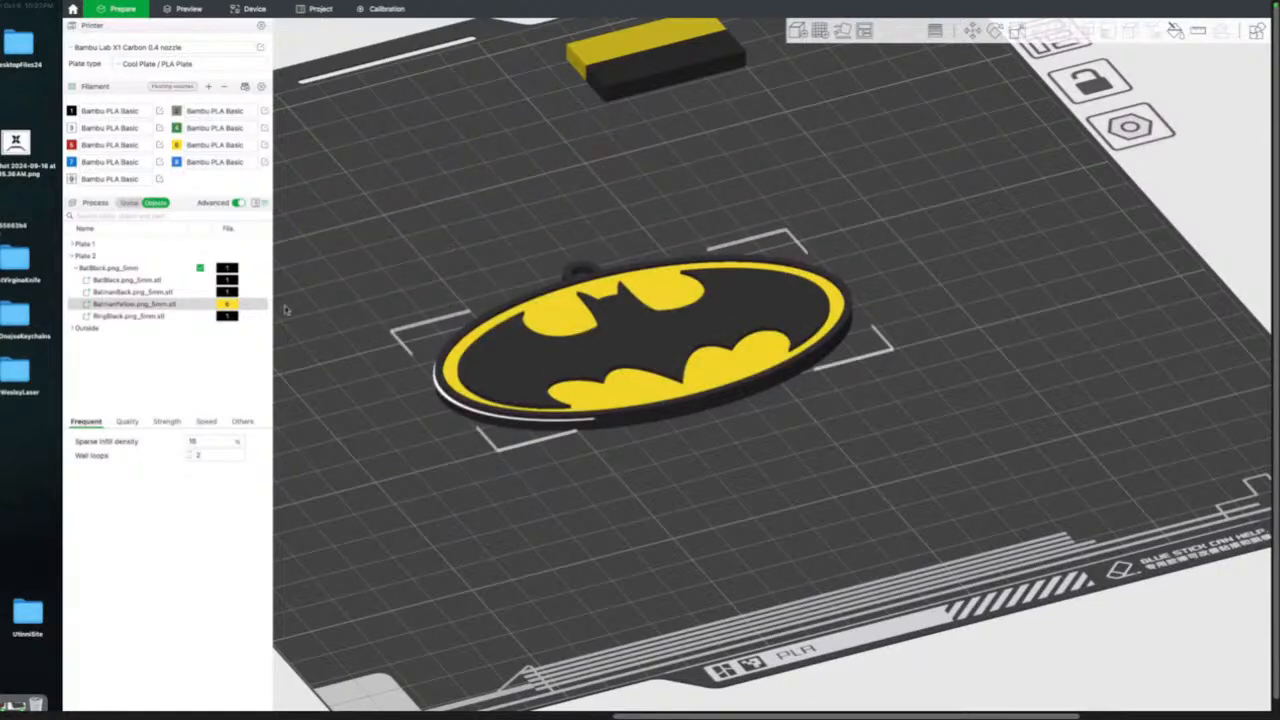
# Select the RingBlack part on the Batman keychain and reslice plate 2.
pyautogui.click(190, 318)
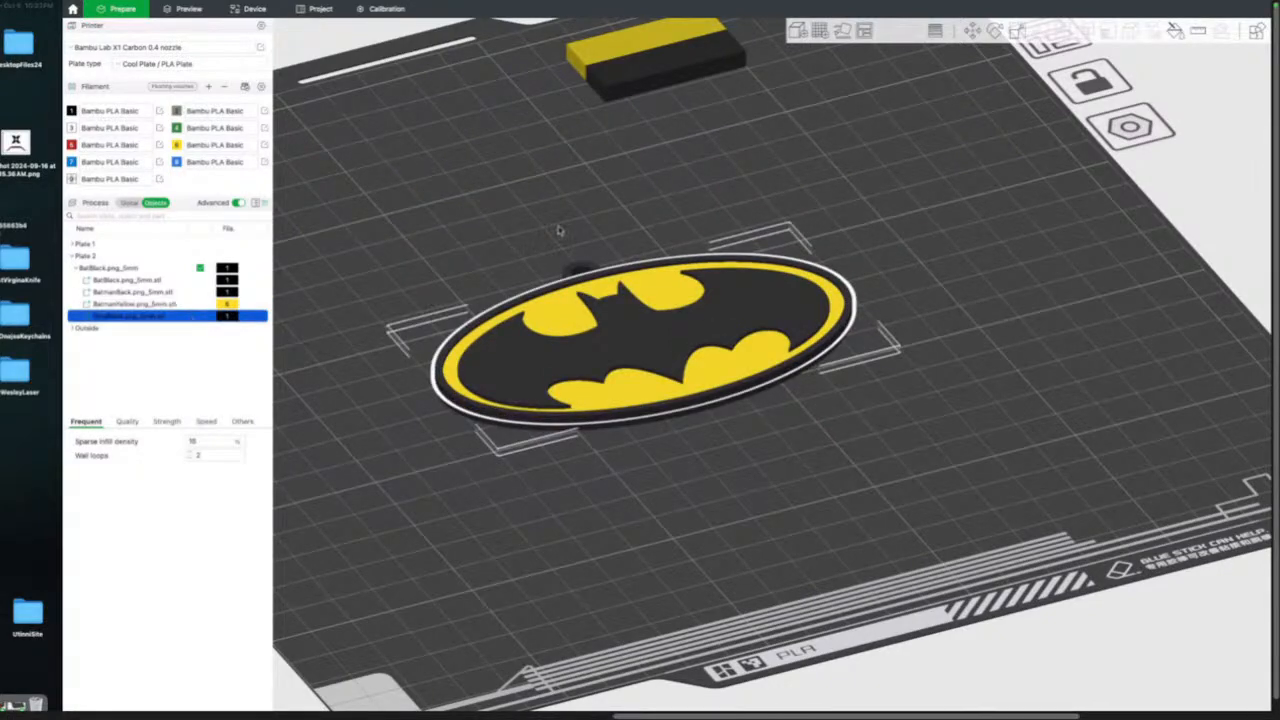
pyautogui.moveTo(560, 229)
pyautogui.mouseDown()
pyautogui.moveTo(596, 208)
pyautogui.moveTo(563, 213)
pyautogui.mouseUp()
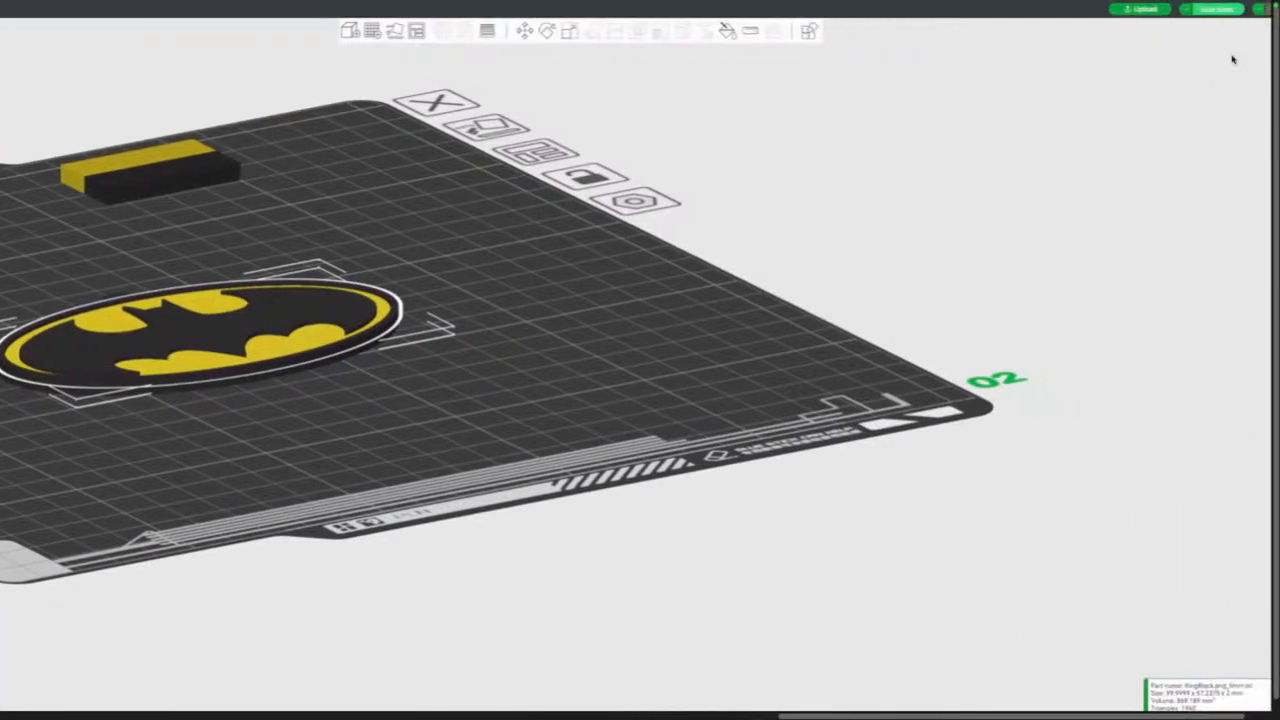
pyautogui.click(1218, 11)
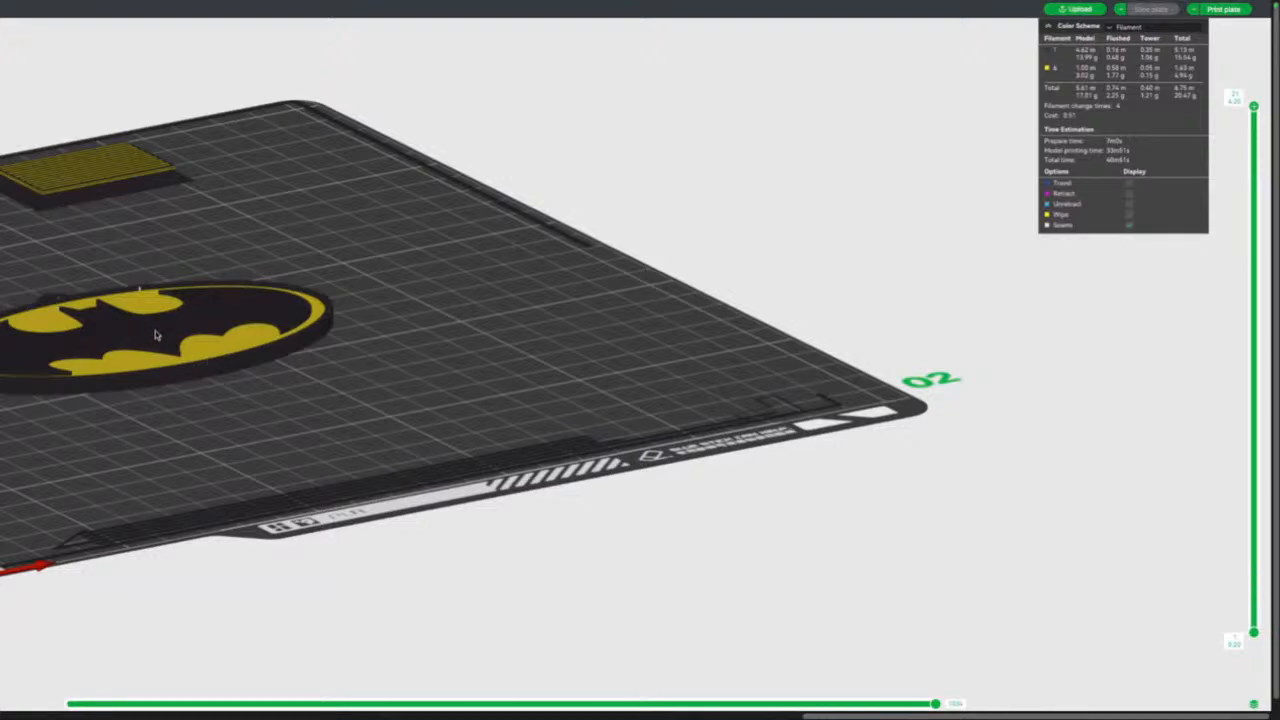
# Inspect plate 2's sliced layers from the black base through the yellow oval up to the finished bat emblem.
pyautogui.moveTo(834, 211)
pyautogui.mouseDown()
pyautogui.moveTo(815, 224)
pyautogui.moveTo(836, 213)
pyautogui.mouseUp()
pyautogui.moveTo(648, 250); pyautogui.dragTo(930, 217, button='middle')
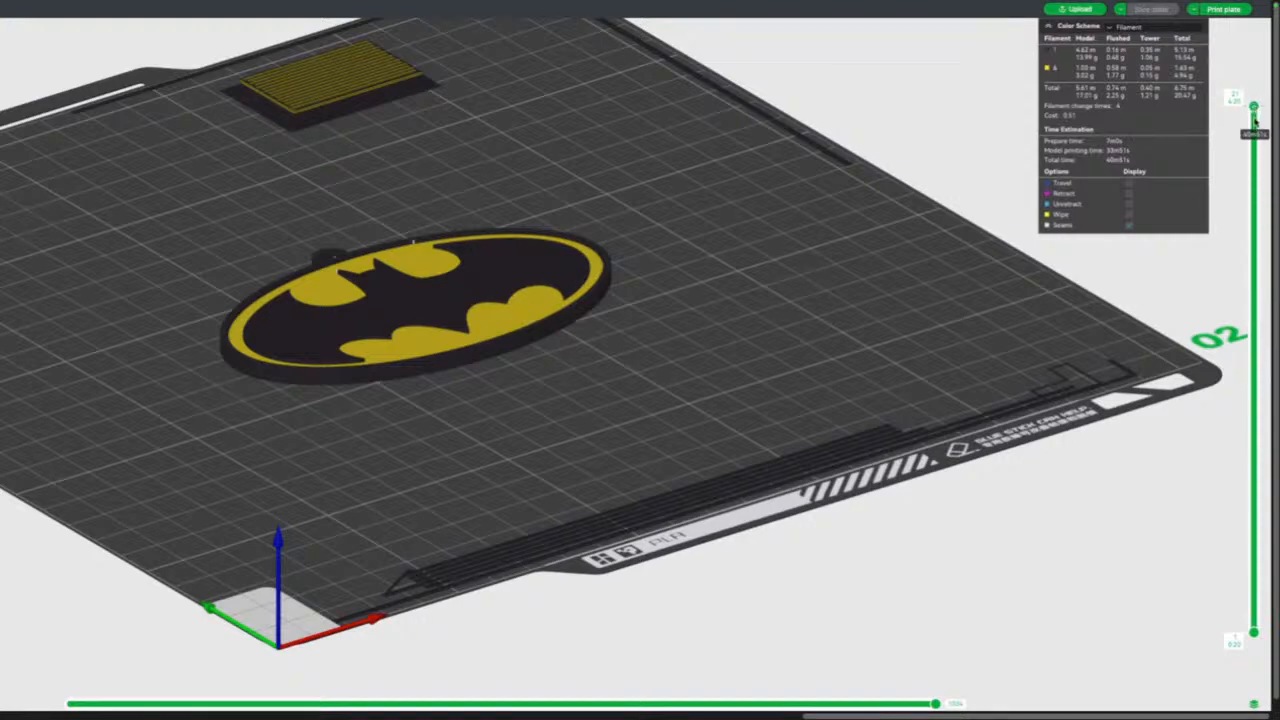
pyautogui.moveTo(1255, 118); pyautogui.dragTo(1268, 323)
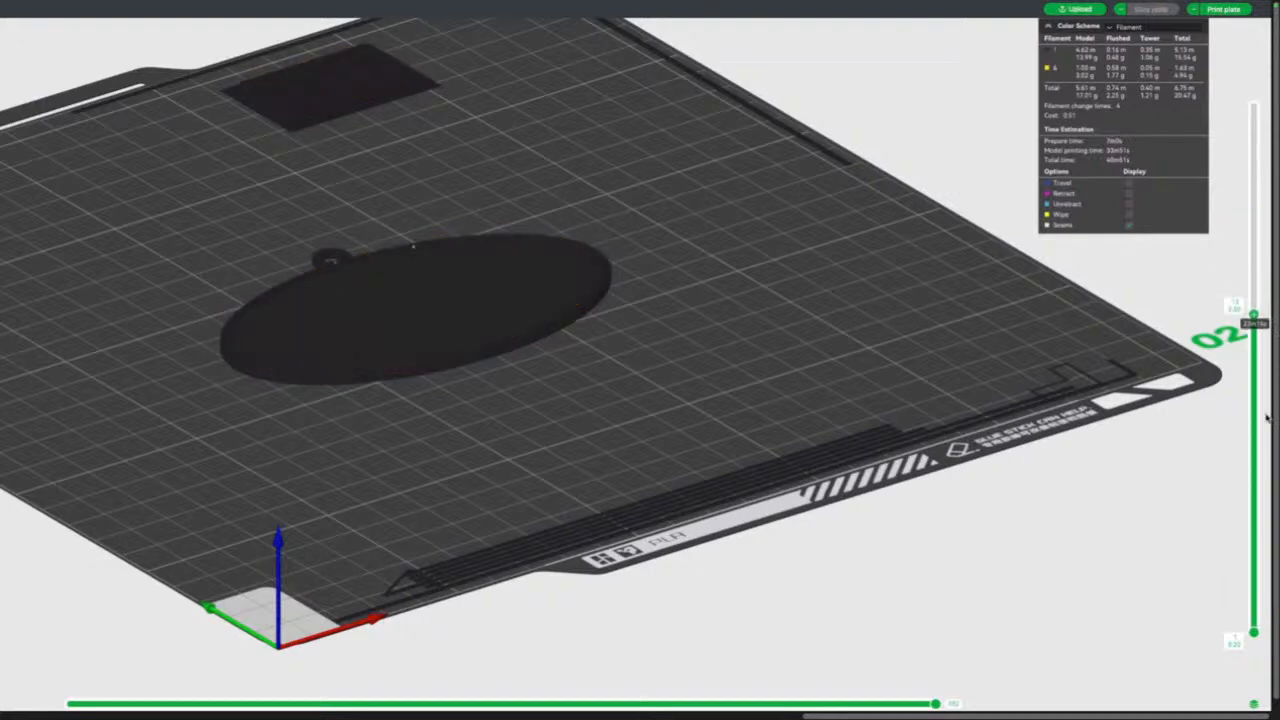
pyautogui.moveTo(1266, 416); pyautogui.dragTo(1260, 296)
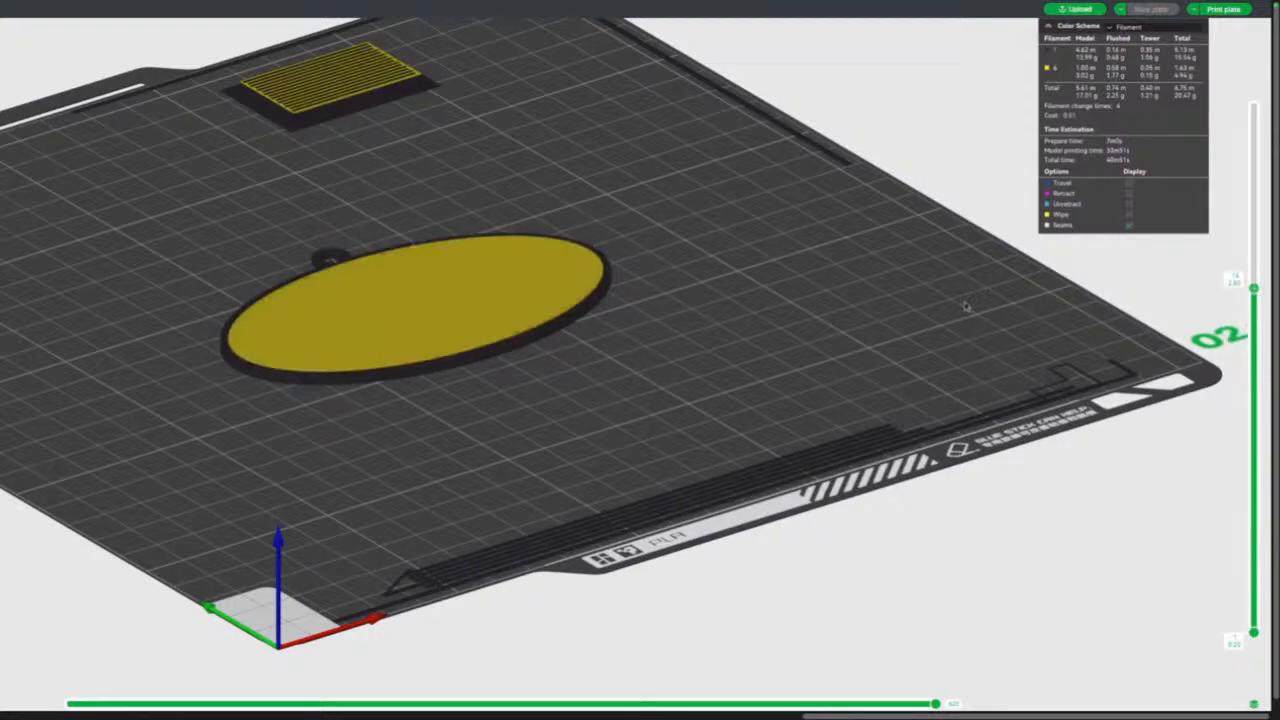
pyautogui.moveTo(645, 336); pyautogui.dragTo(657, 330)
pyautogui.scroll(10, 655, 330)
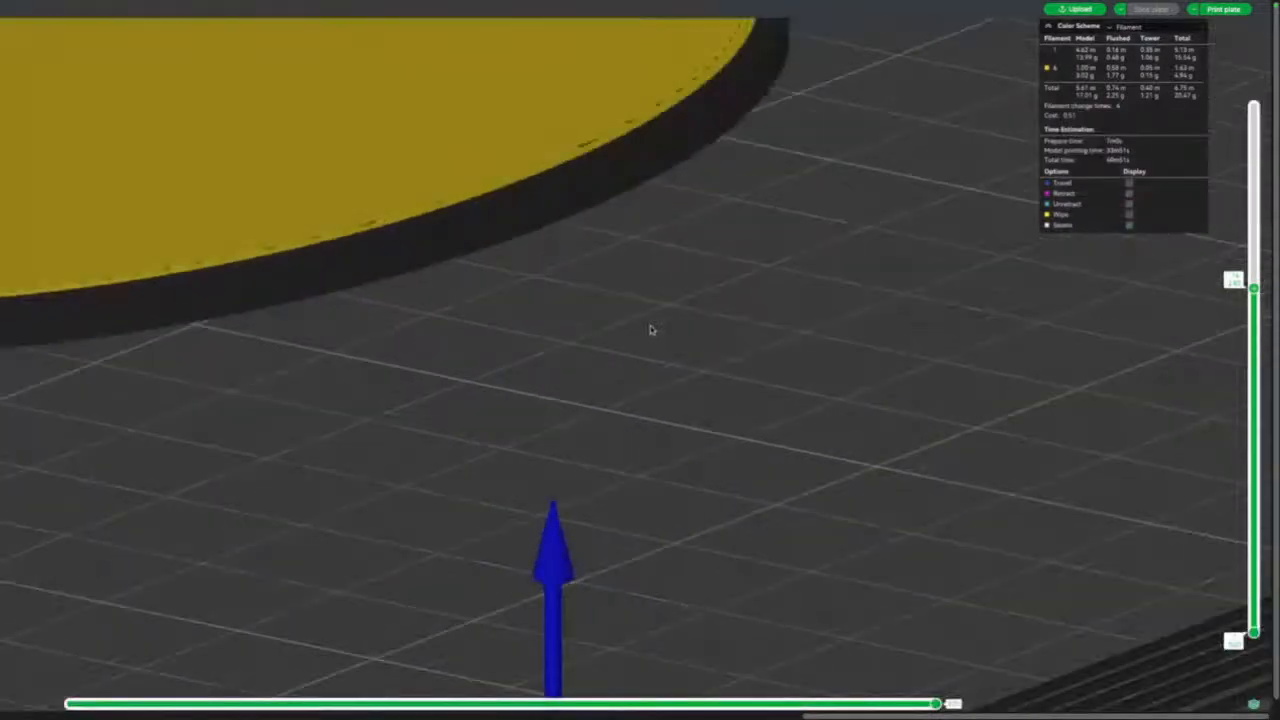
pyautogui.moveTo(652, 329); pyautogui.dragTo(811, 506, button='right')
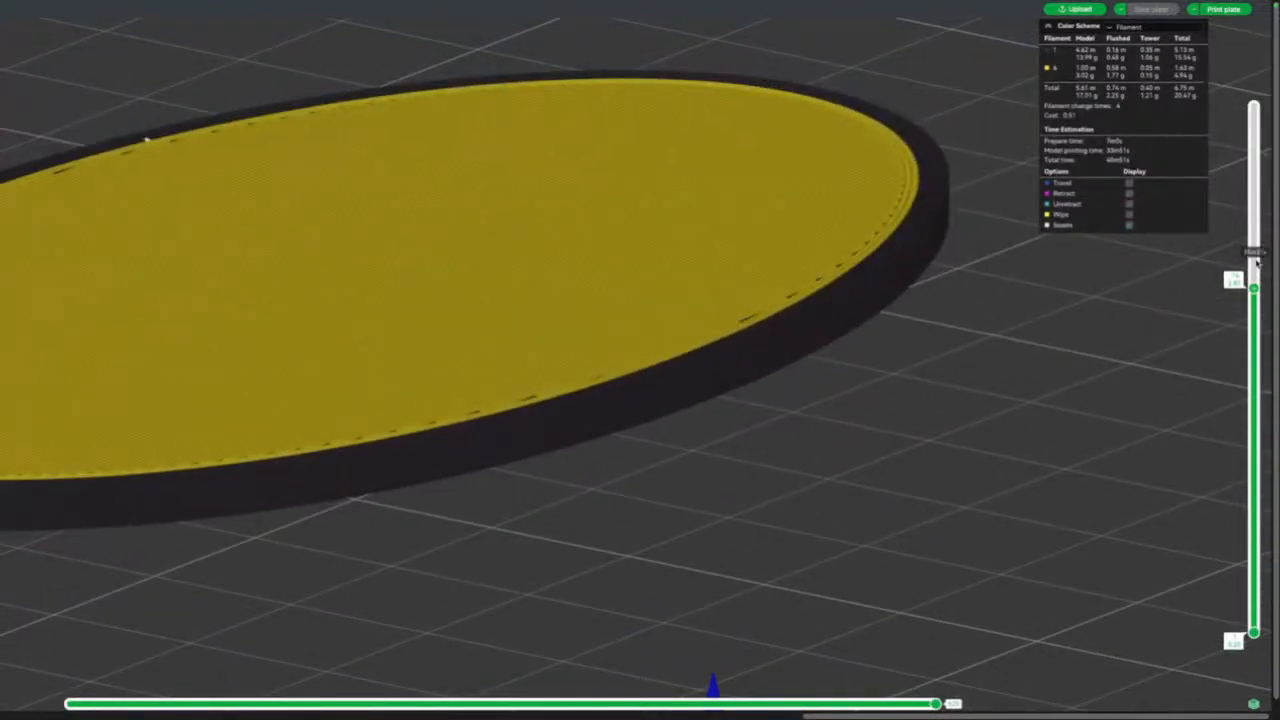
pyautogui.moveTo(1254, 290); pyautogui.dragTo(1255, 249)
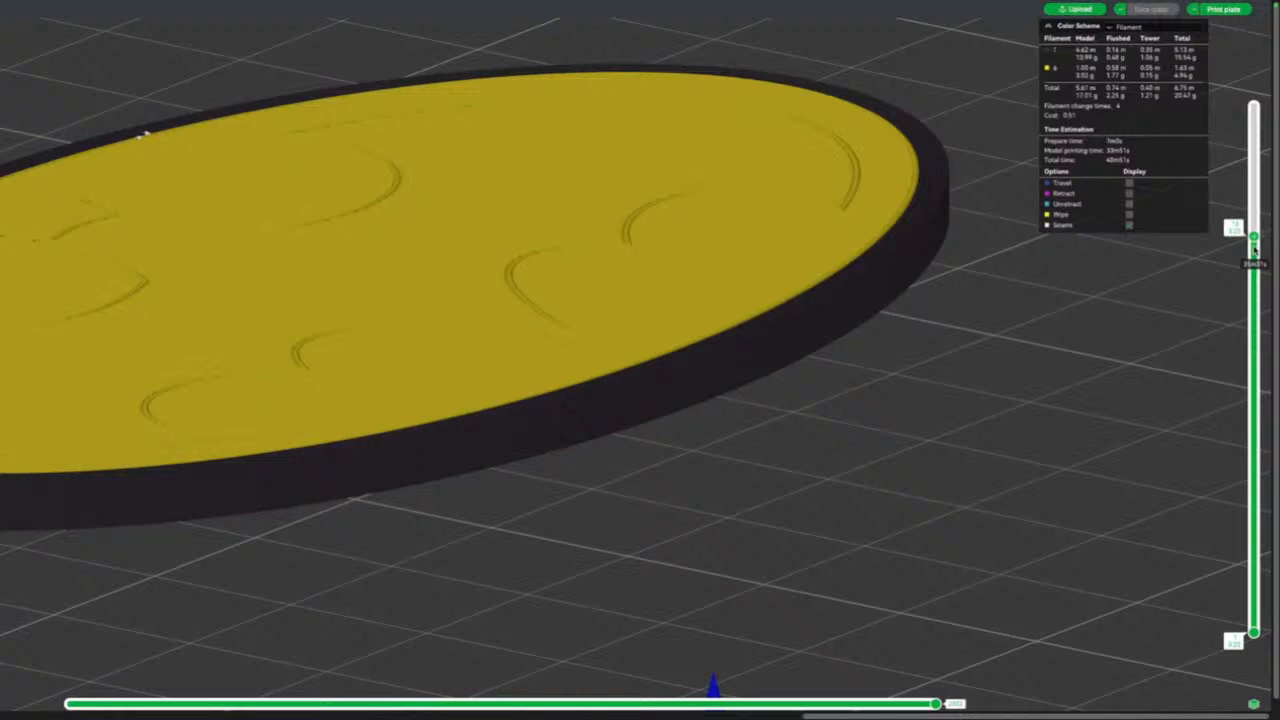
pyautogui.moveTo(1255, 246); pyautogui.dragTo(1262, 105)
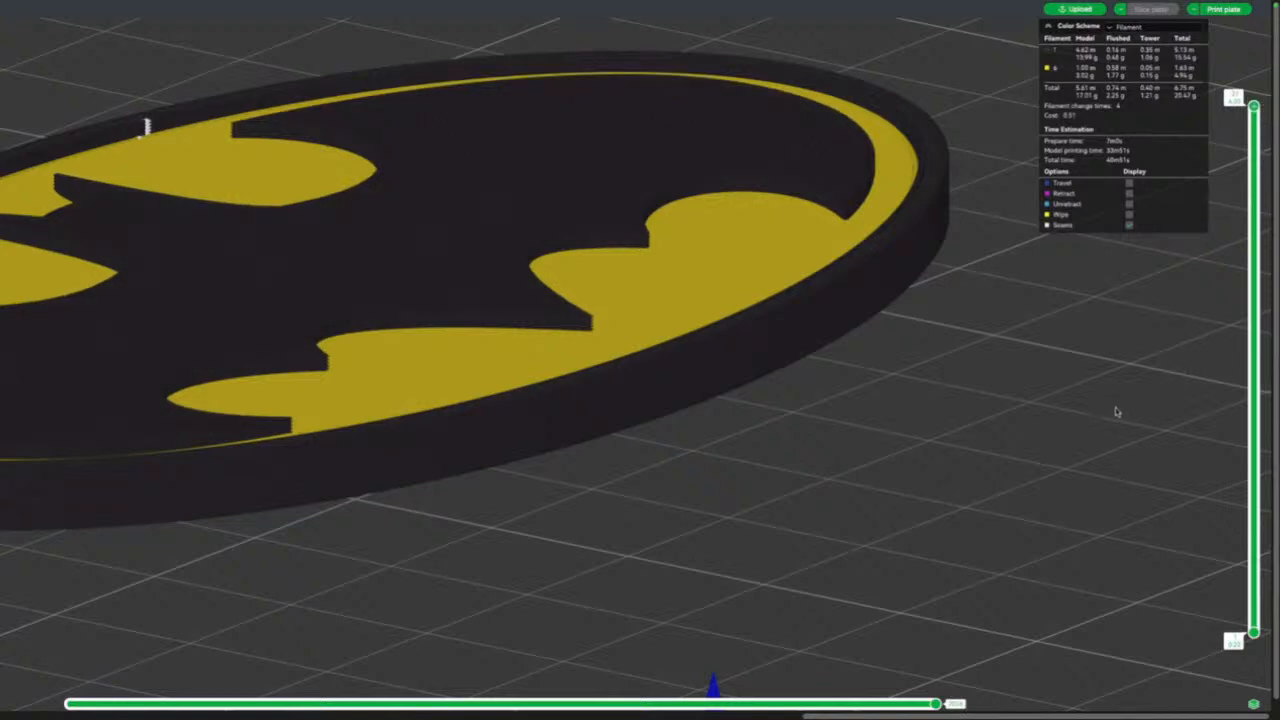
# Hide and restore the keychain's lowest sliced layers, and lower the upper layer limit to examine the black base.
pyautogui.scroll(5, 1103, 420)
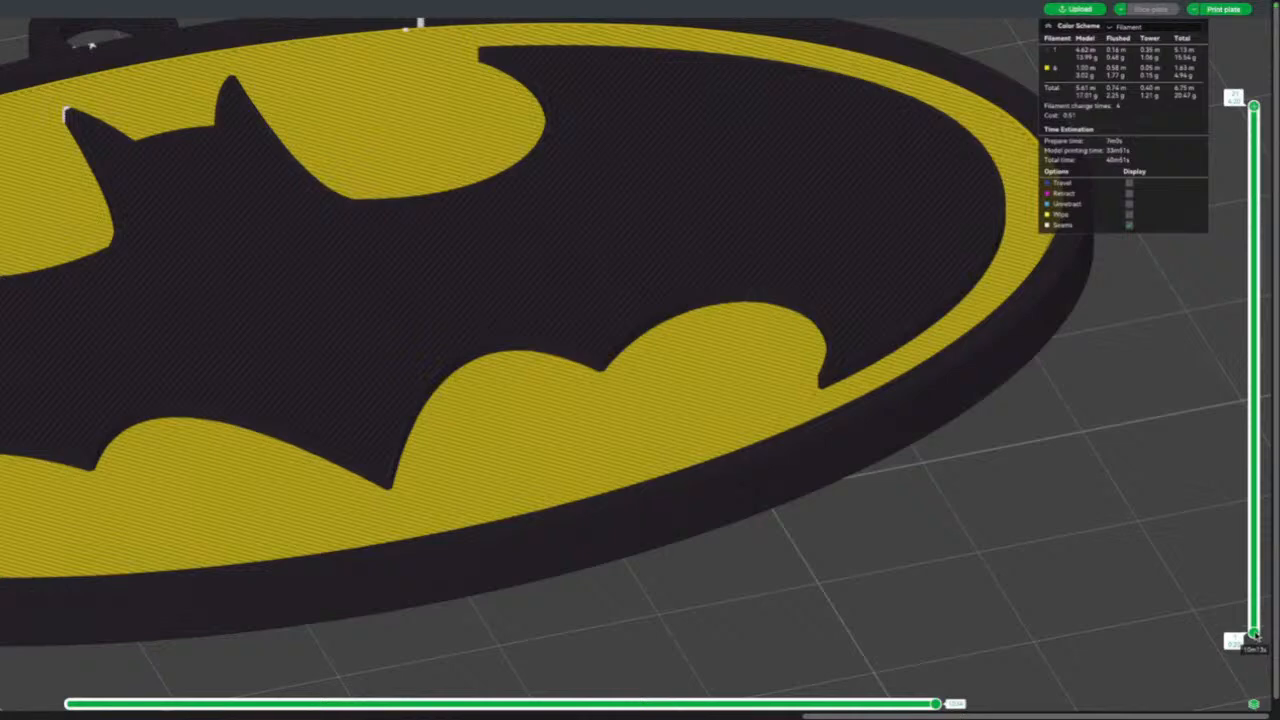
pyautogui.moveTo(1250, 632); pyautogui.dragTo(1275, 447)
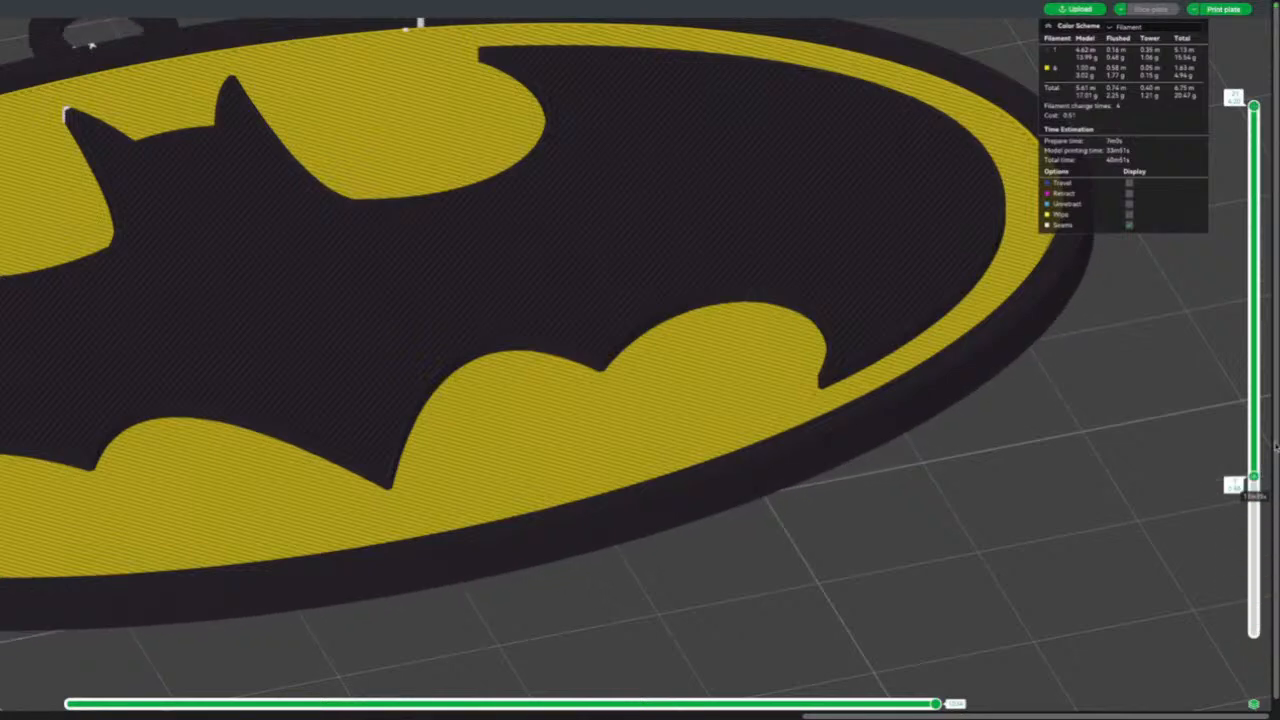
pyautogui.moveTo(1277, 327); pyautogui.dragTo(1266, 638)
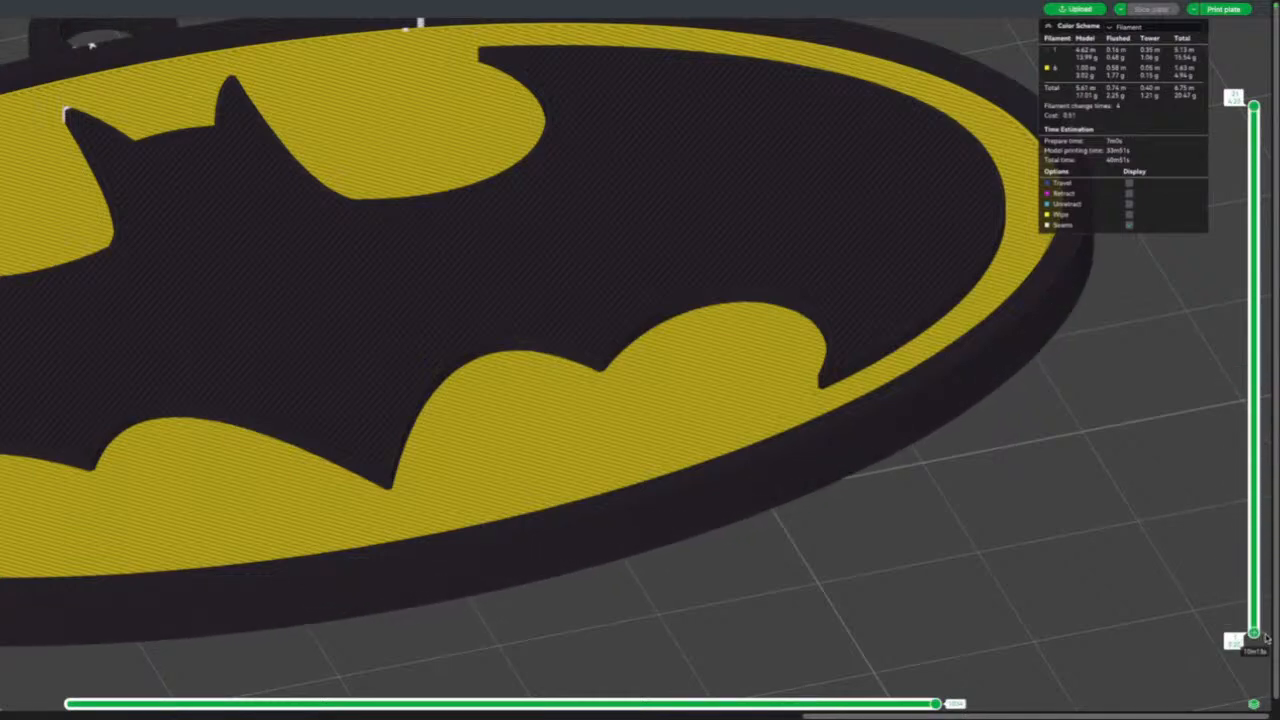
pyautogui.moveTo(1266, 638); pyautogui.dragTo(1236, 618)
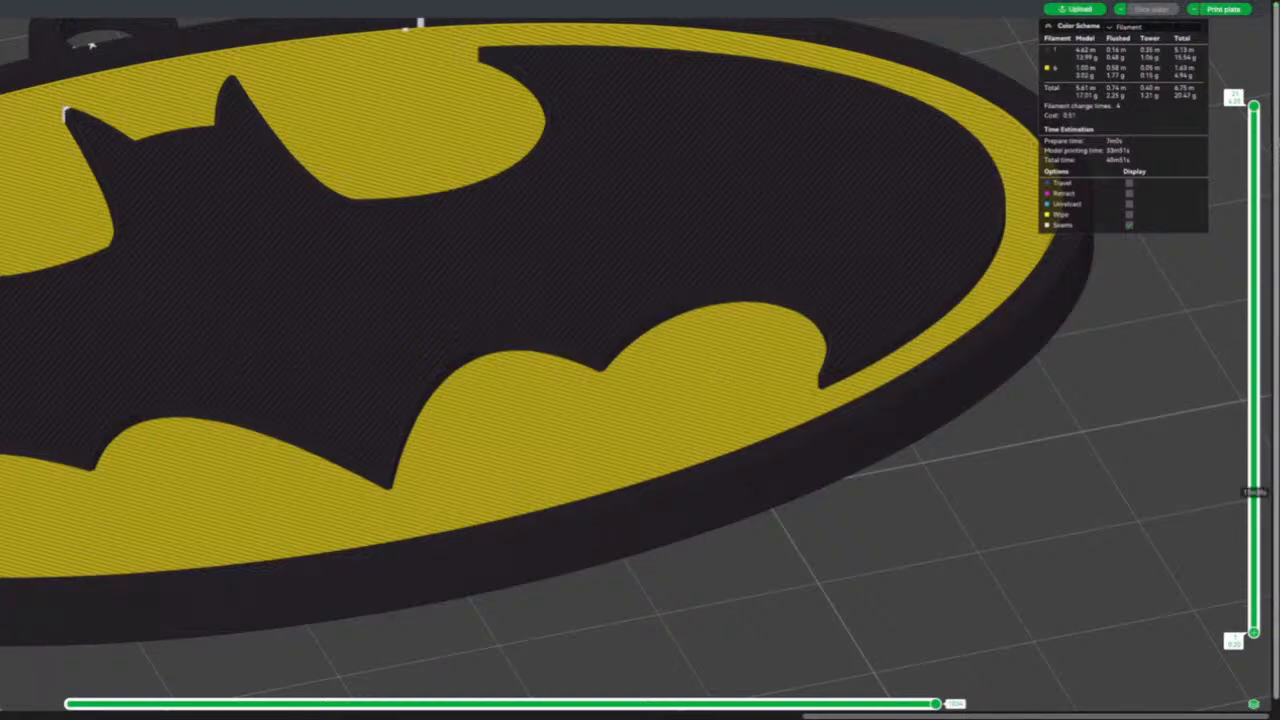
pyautogui.moveTo(1253, 105); pyautogui.dragTo(1257, 346)
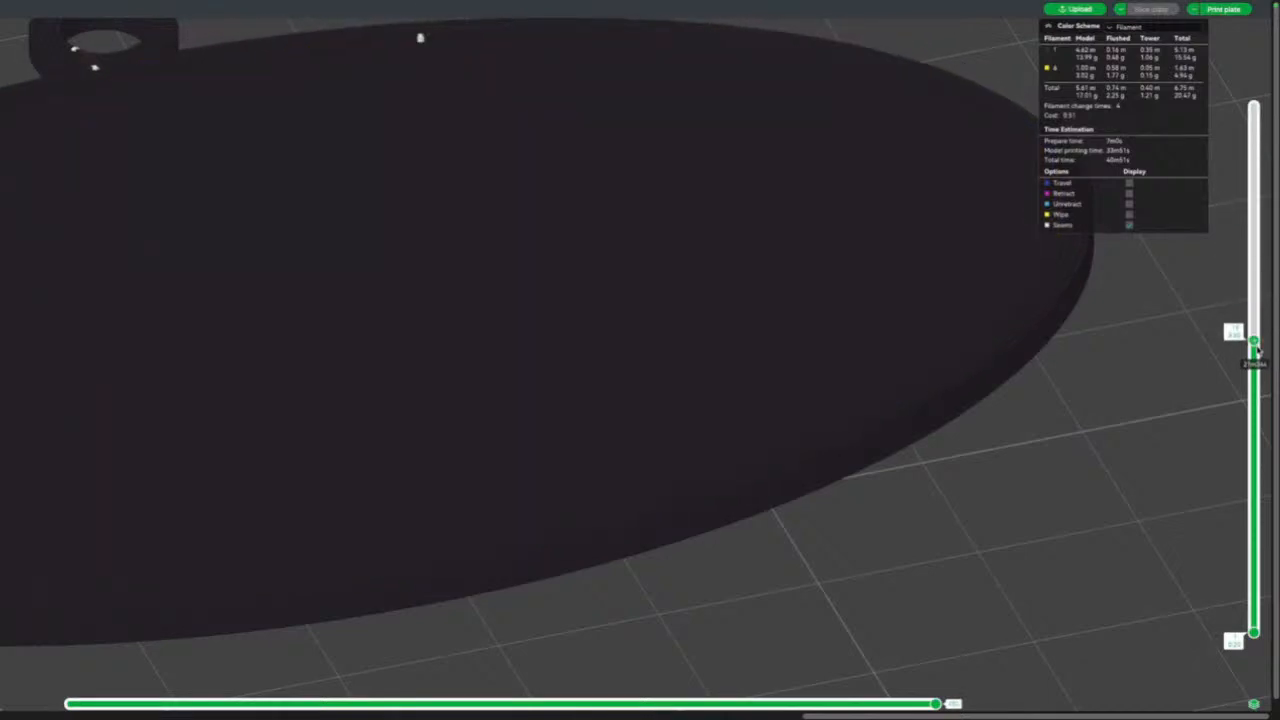
# Insert a print pause at layer 12 of plate 2 and restore the preview's upper layer limit to the topmost layer.
pyautogui.rightClick(1255, 345)
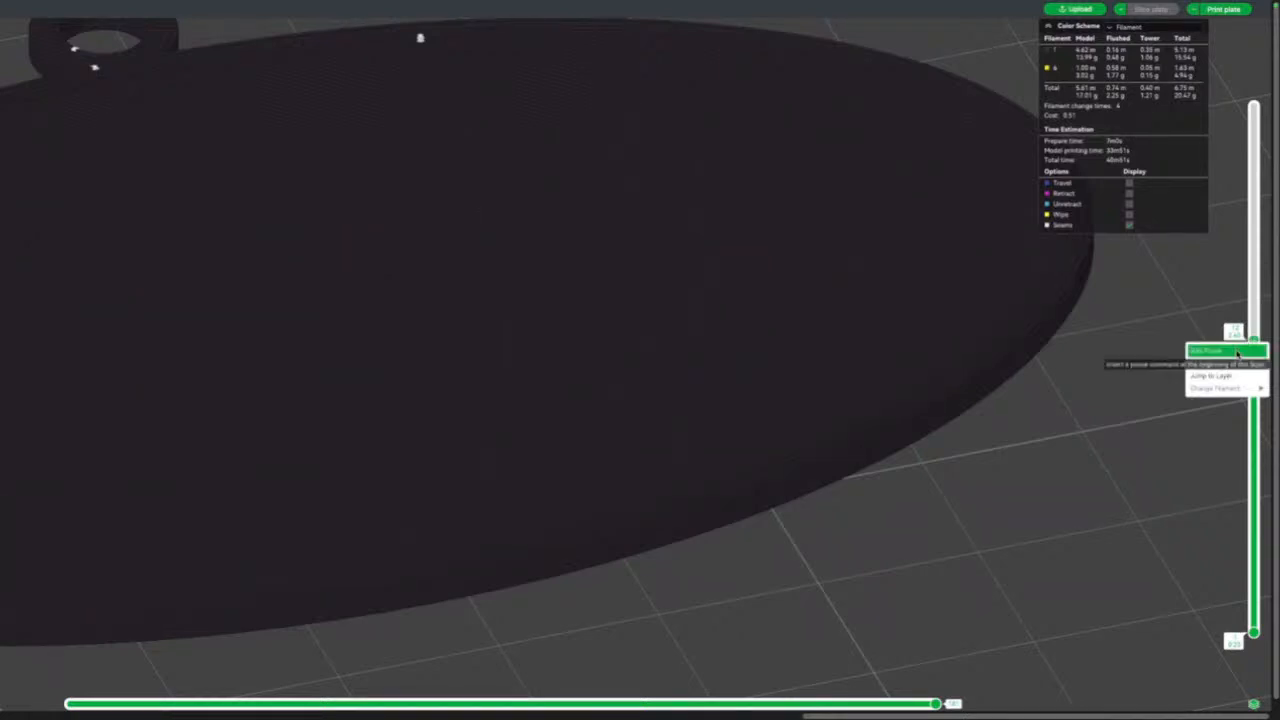
pyautogui.click(1237, 350)
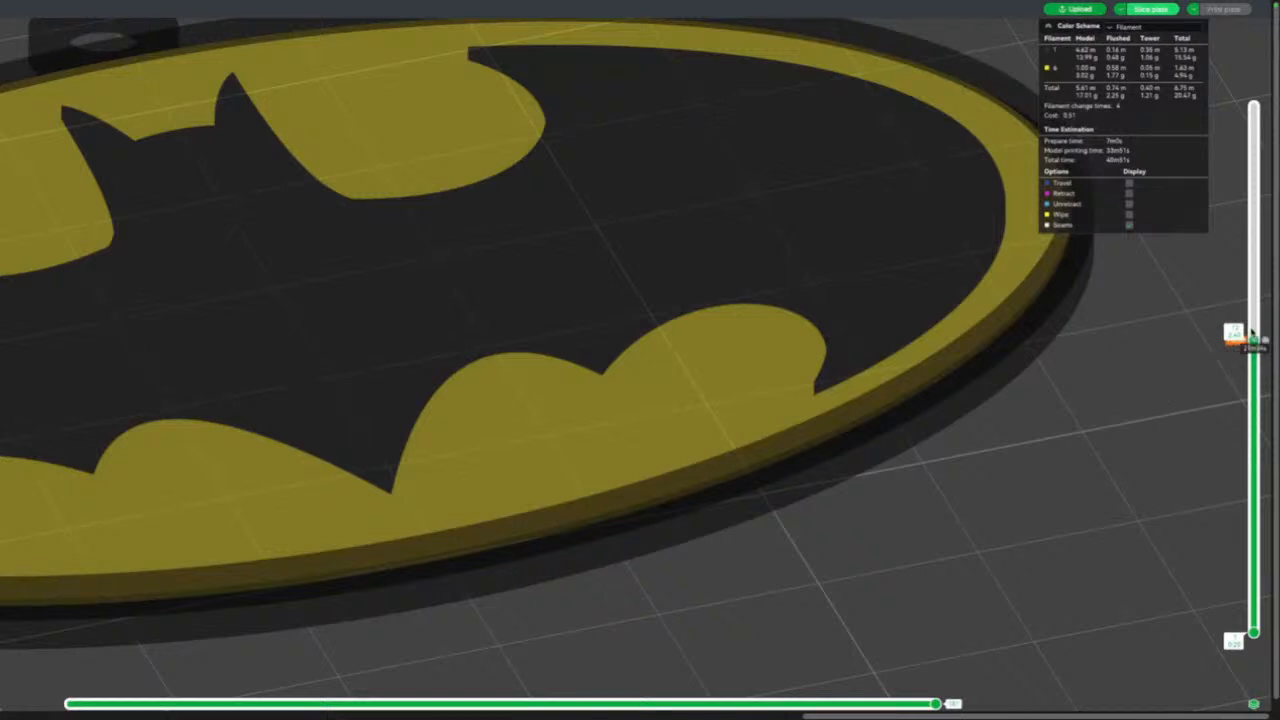
pyautogui.moveTo(1253, 339); pyautogui.dragTo(1254, 315)
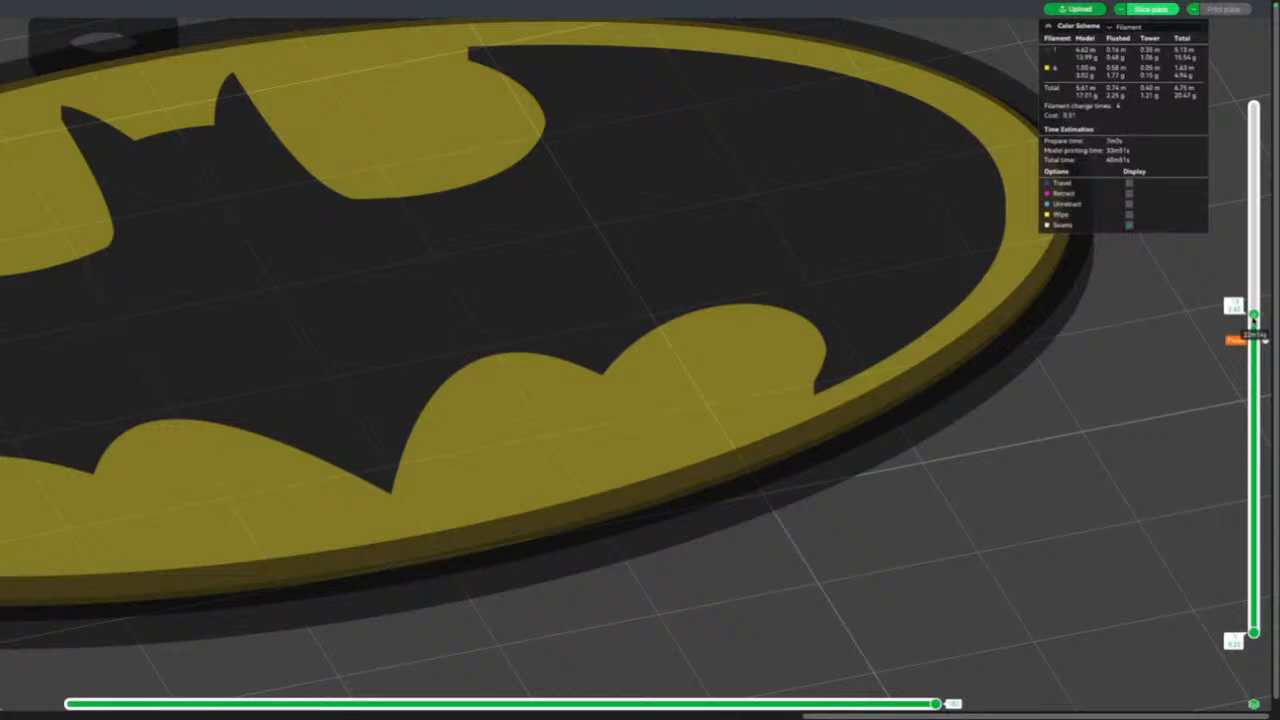
pyautogui.moveTo(1255, 318); pyautogui.dragTo(1254, 102)
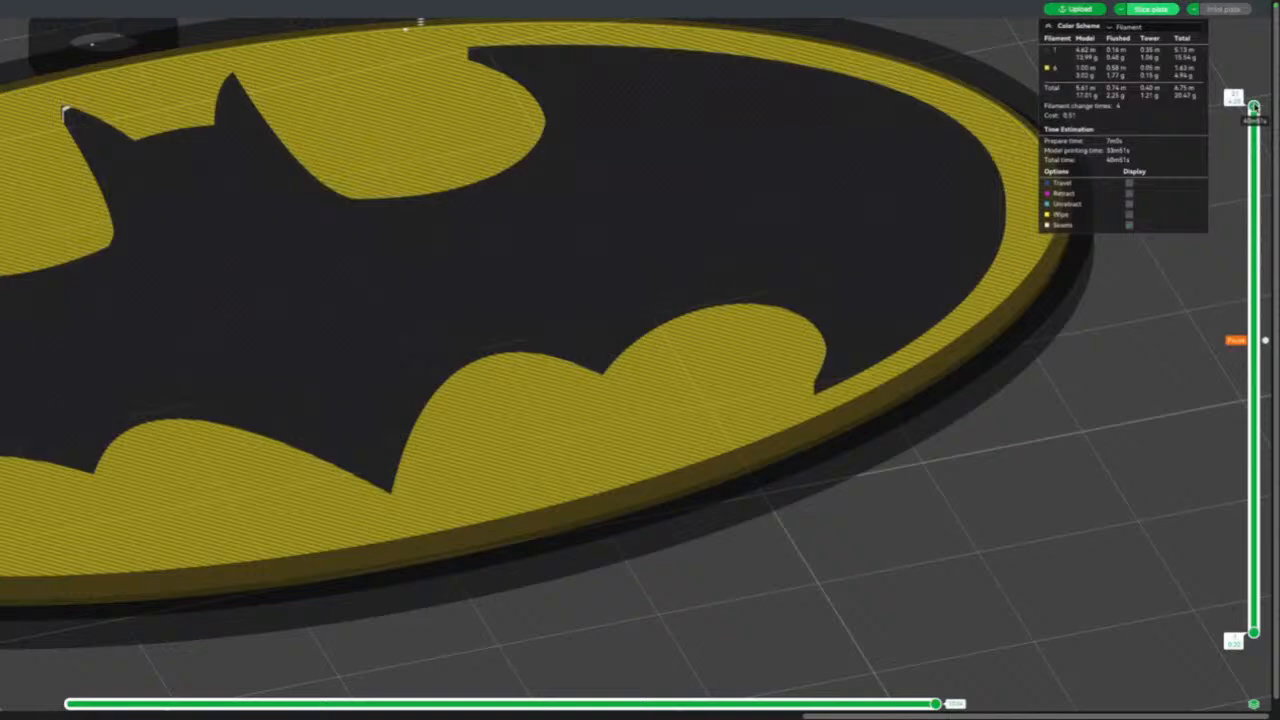
# Examine the complete sliced Batman keychain and its plate from low, close-up and overhead angles.
pyautogui.moveTo(1036, 478); pyautogui.dragTo(1065, 459)
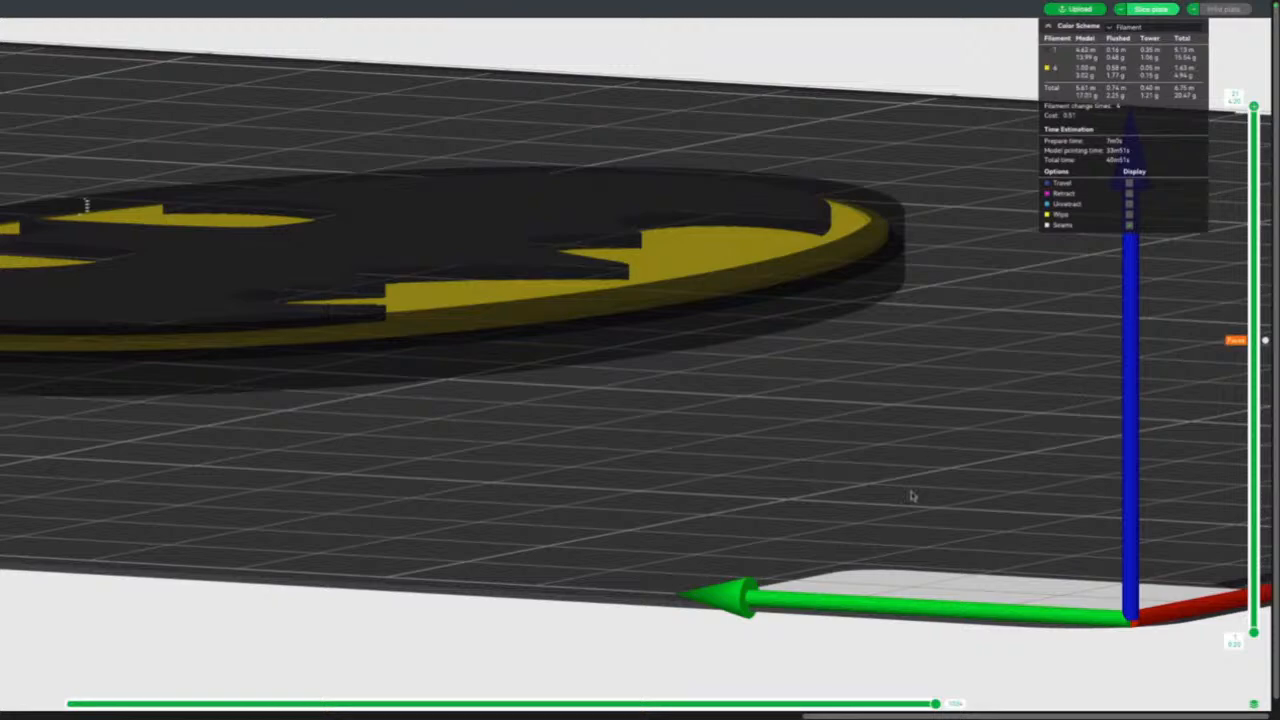
pyautogui.moveTo(731, 457); pyautogui.dragTo(706, 469)
pyautogui.scroll(5, 706, 469)
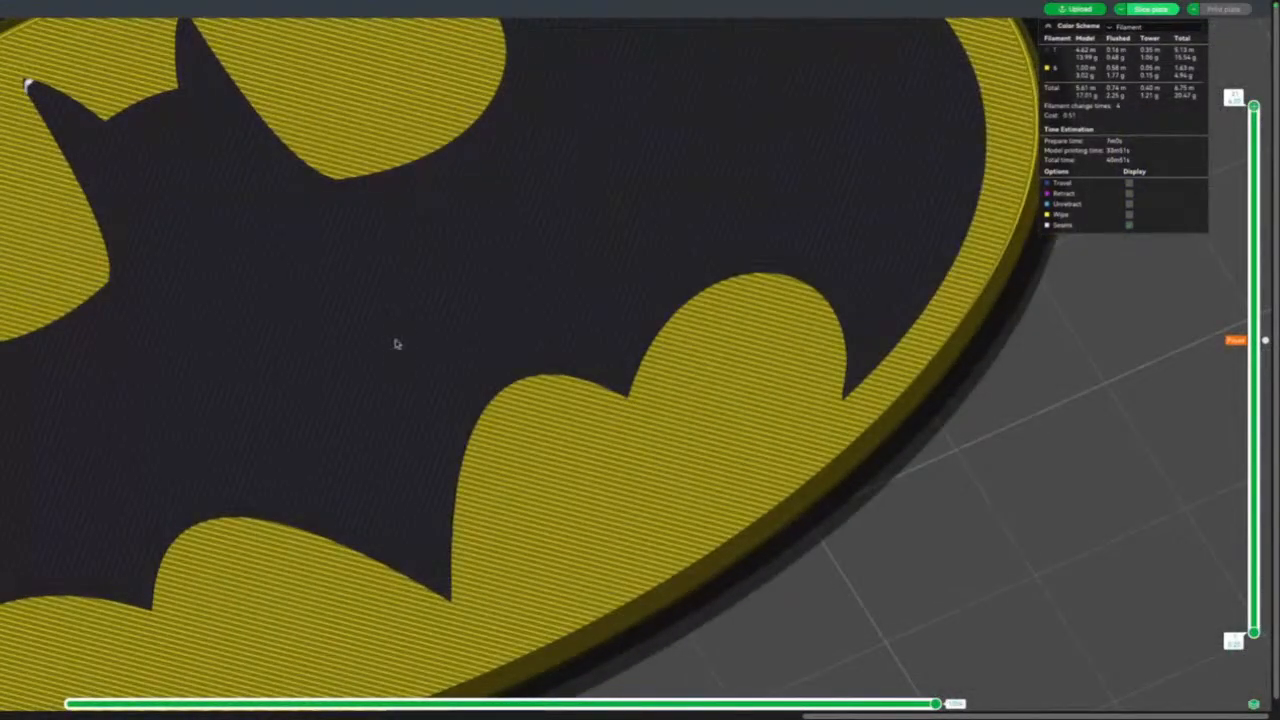
pyautogui.scroll(-2, 632, 240)
pyautogui.scroll(-6, 626, 243)
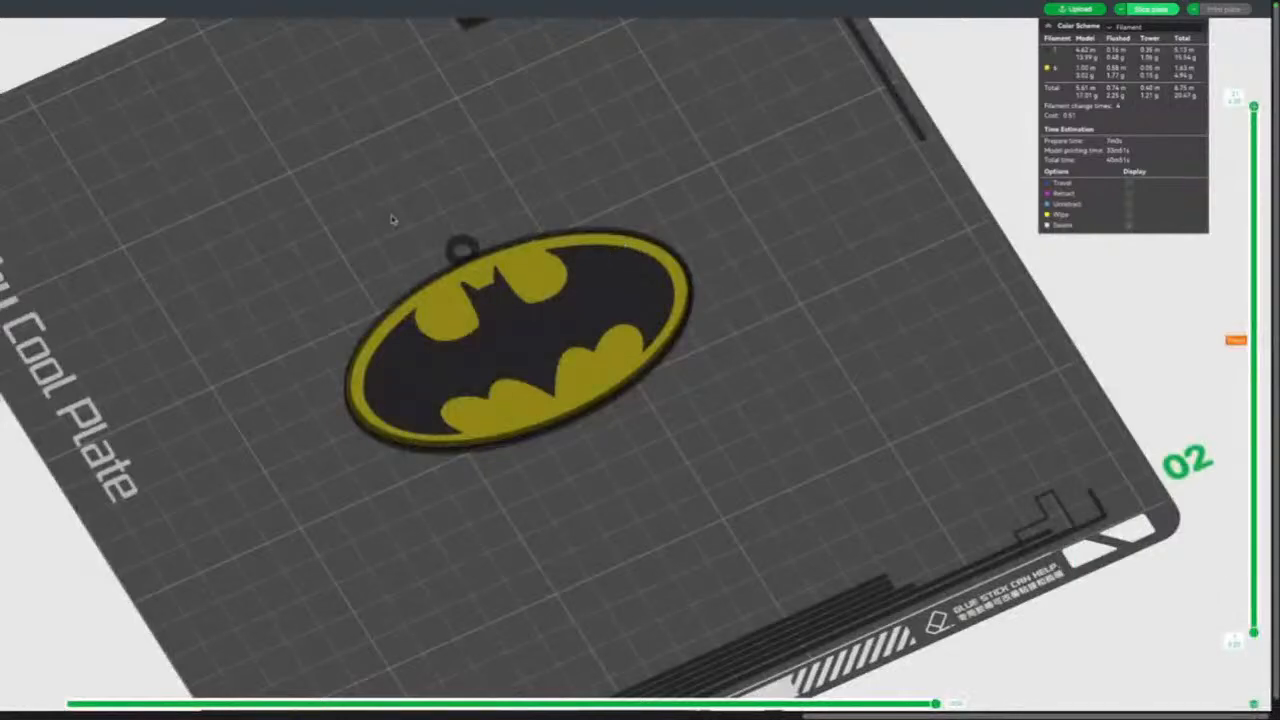
pyautogui.moveTo(392, 219); pyautogui.dragTo(427, 195)
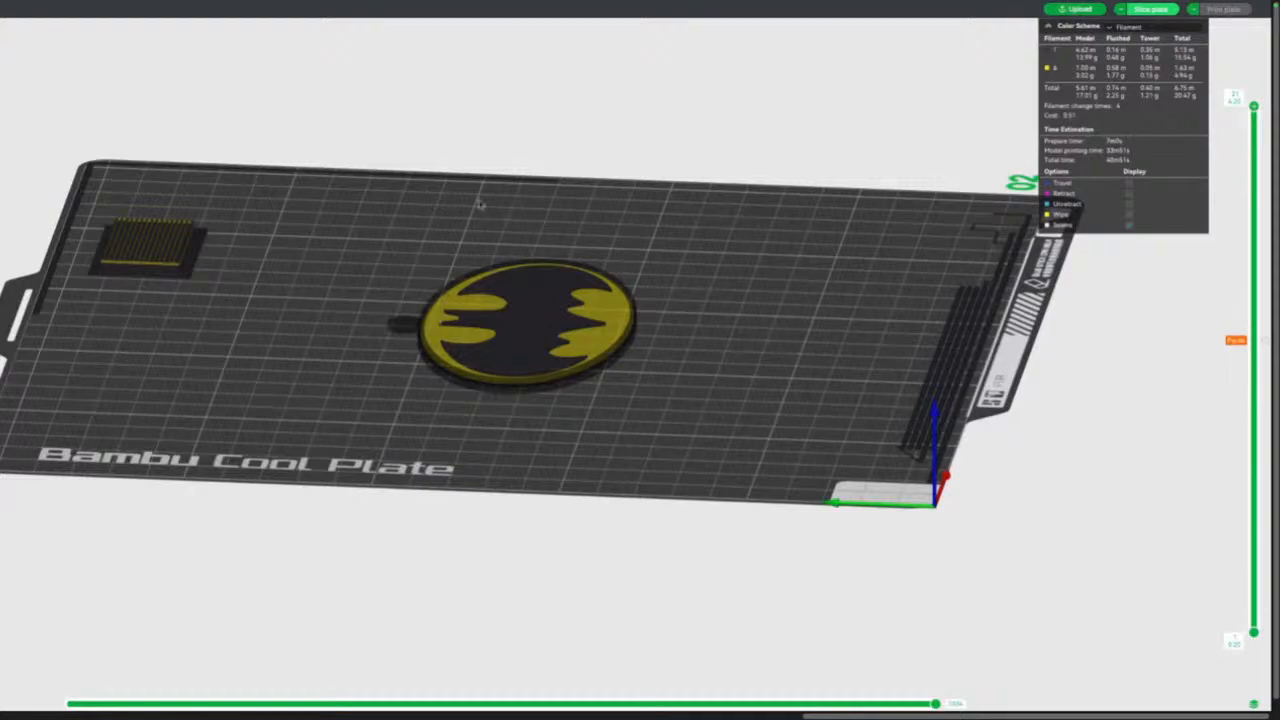
pyautogui.moveTo(515, 207); pyautogui.dragTo(473, 229)
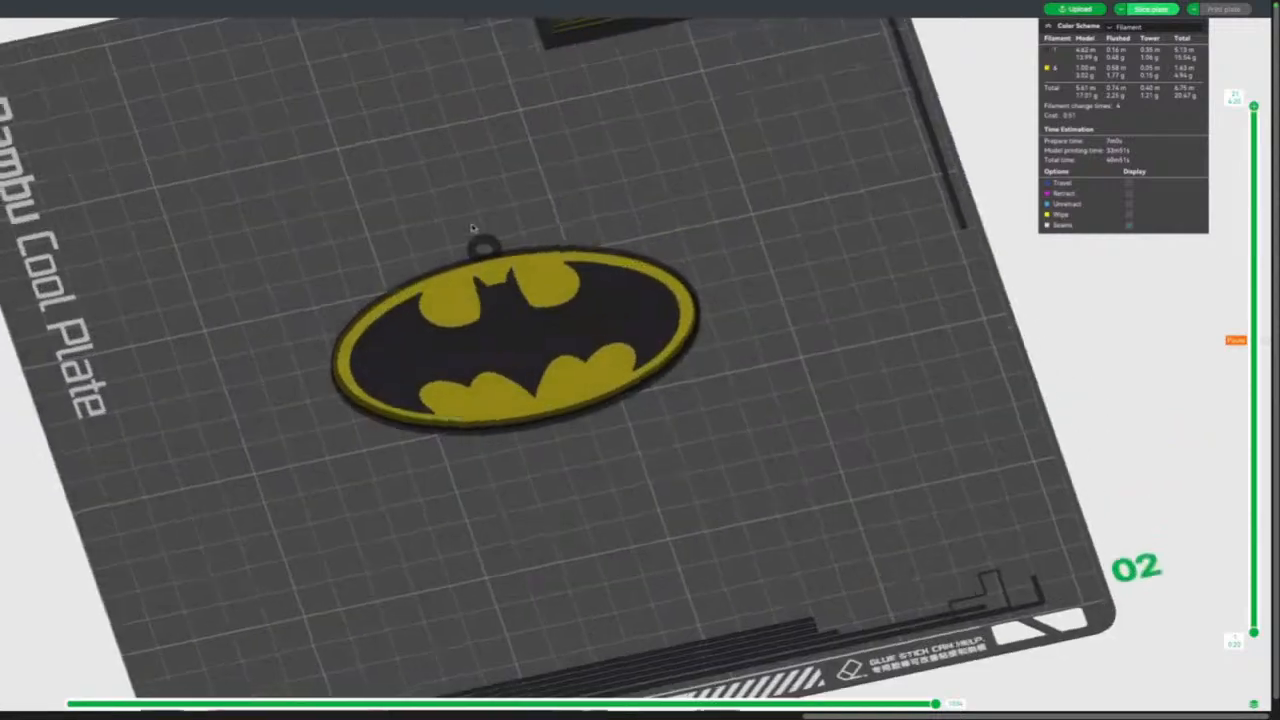
pyautogui.scroll(-10, 473, 229)
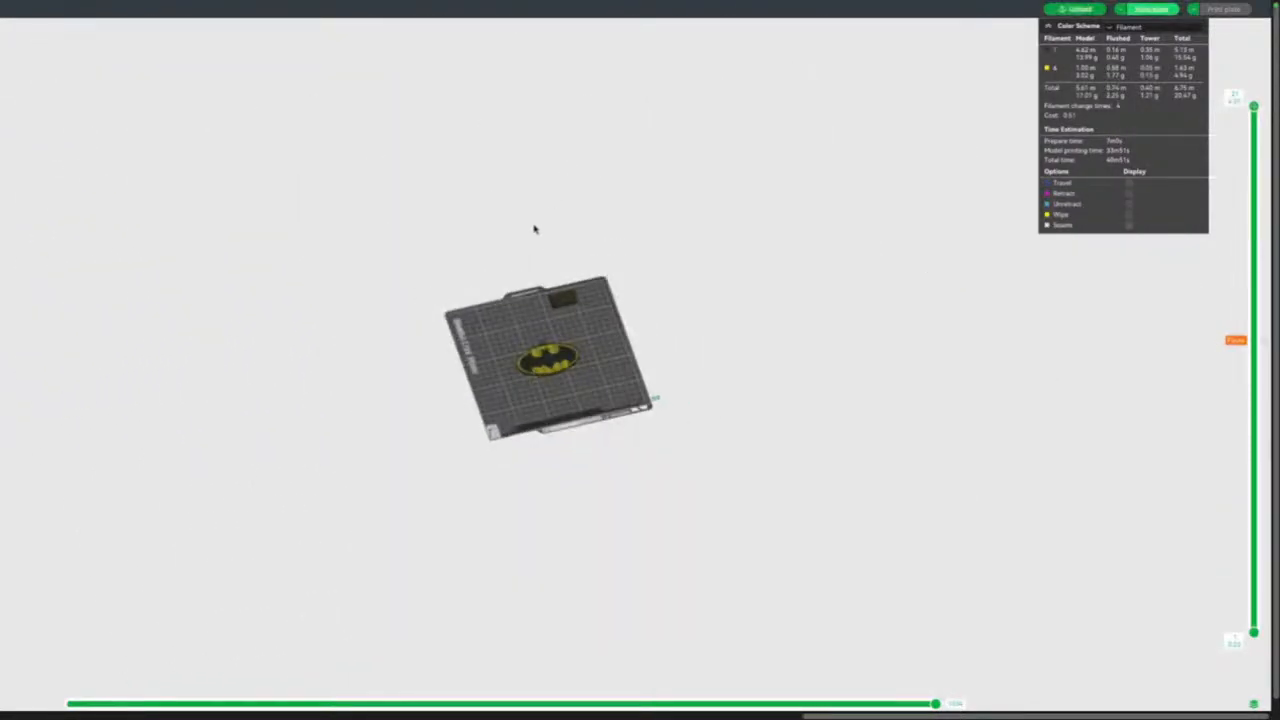
pyautogui.press('z')
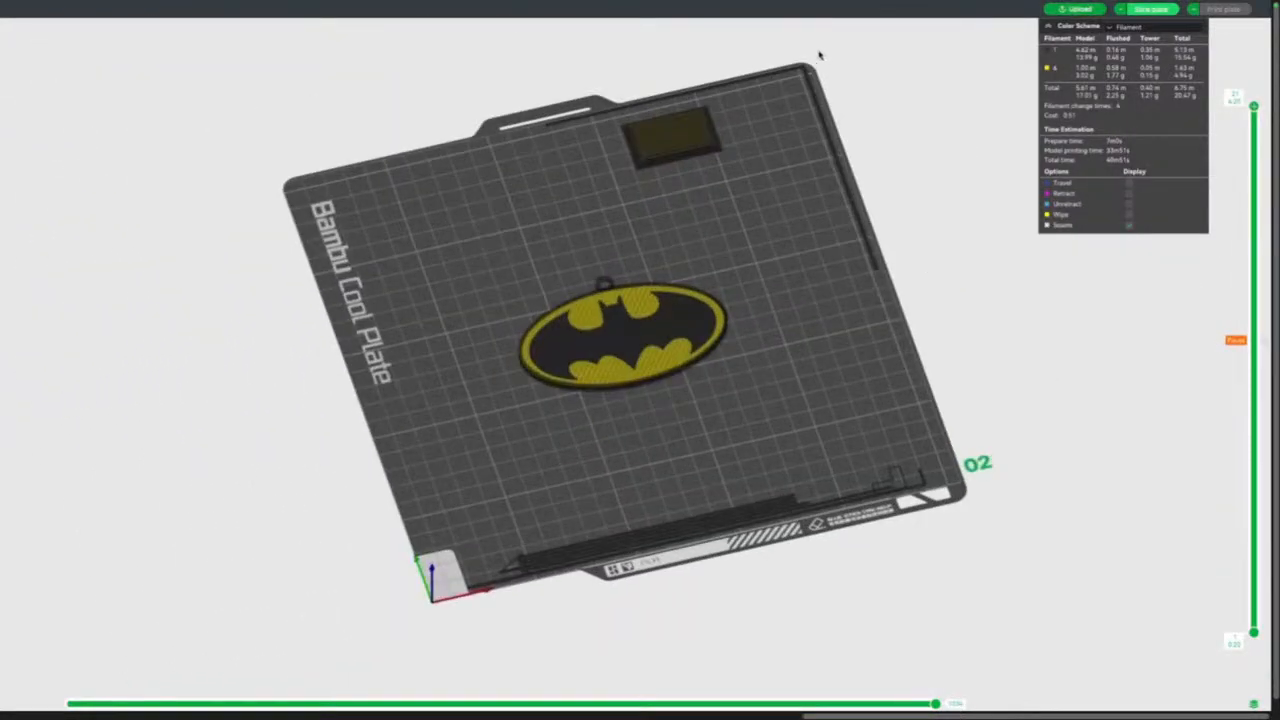
pyautogui.moveTo(378, 57); pyautogui.dragTo(612, 64, button='right')
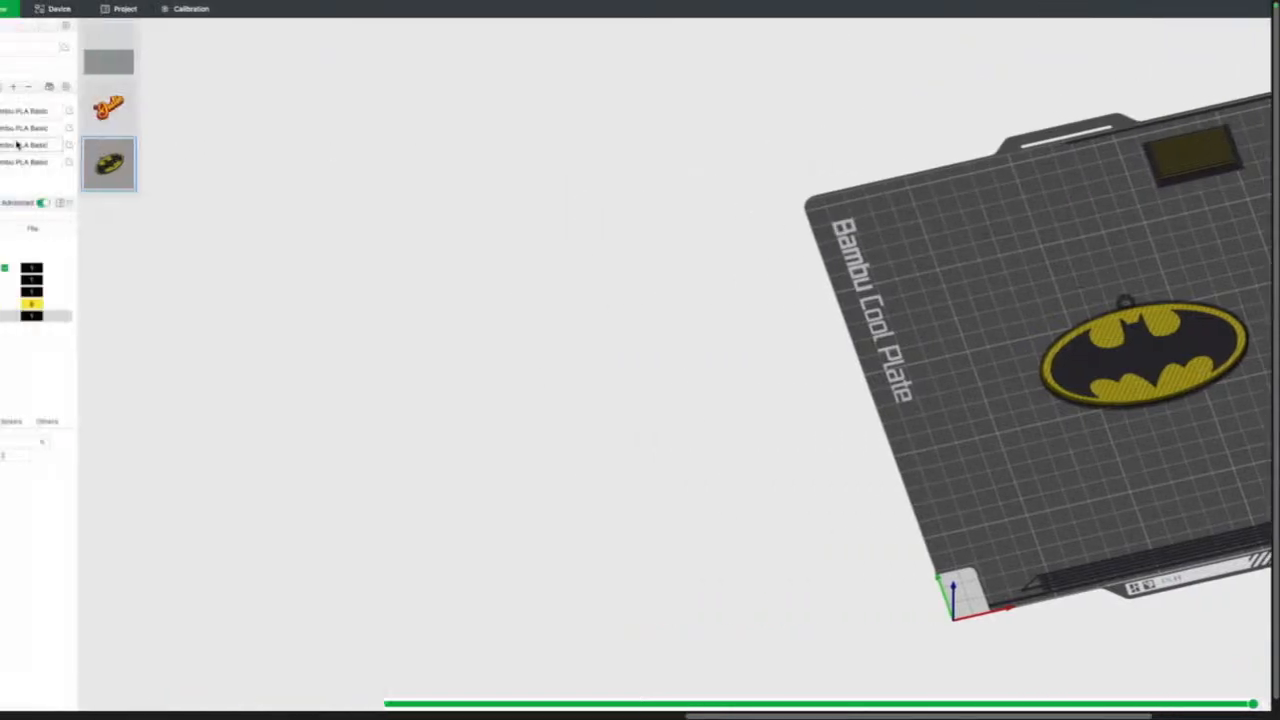
# Return to the editable models and select the BatBlack and BatmanBack parts in turn to identify them on the keychain.
pyautogui.click(125, 9)
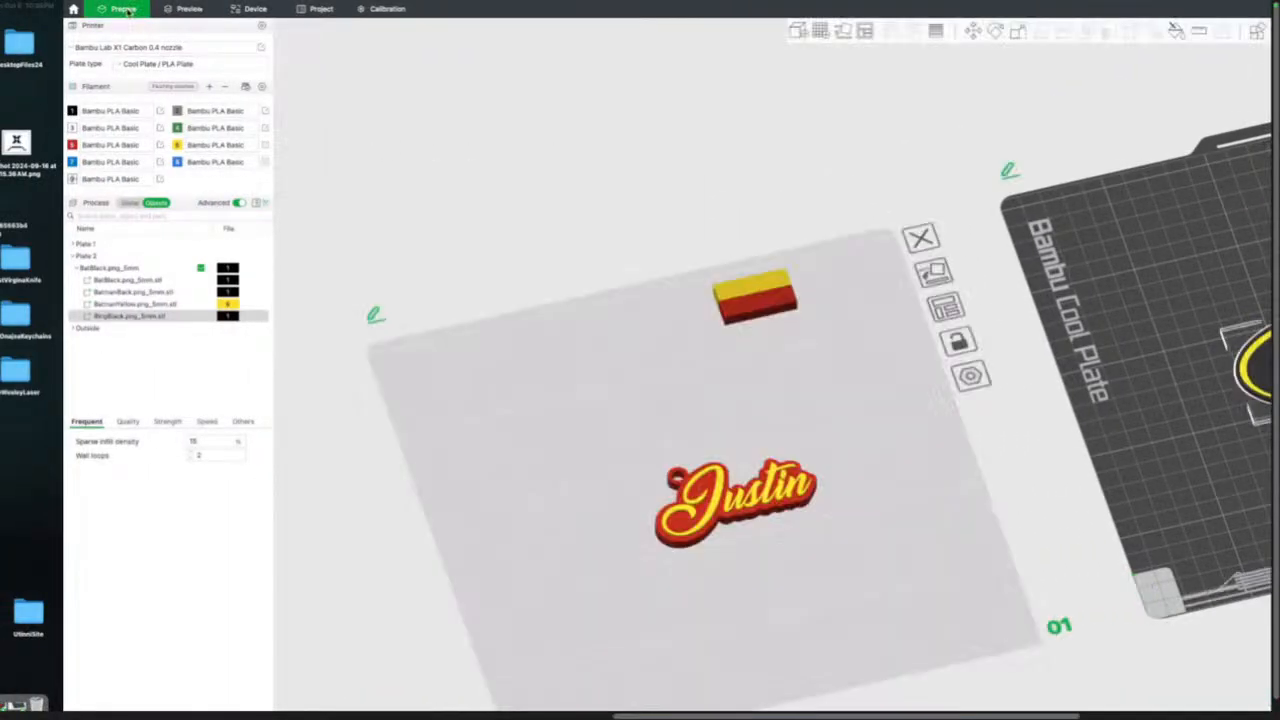
pyautogui.moveTo(868, 339); pyautogui.dragTo(511, 337, button='right')
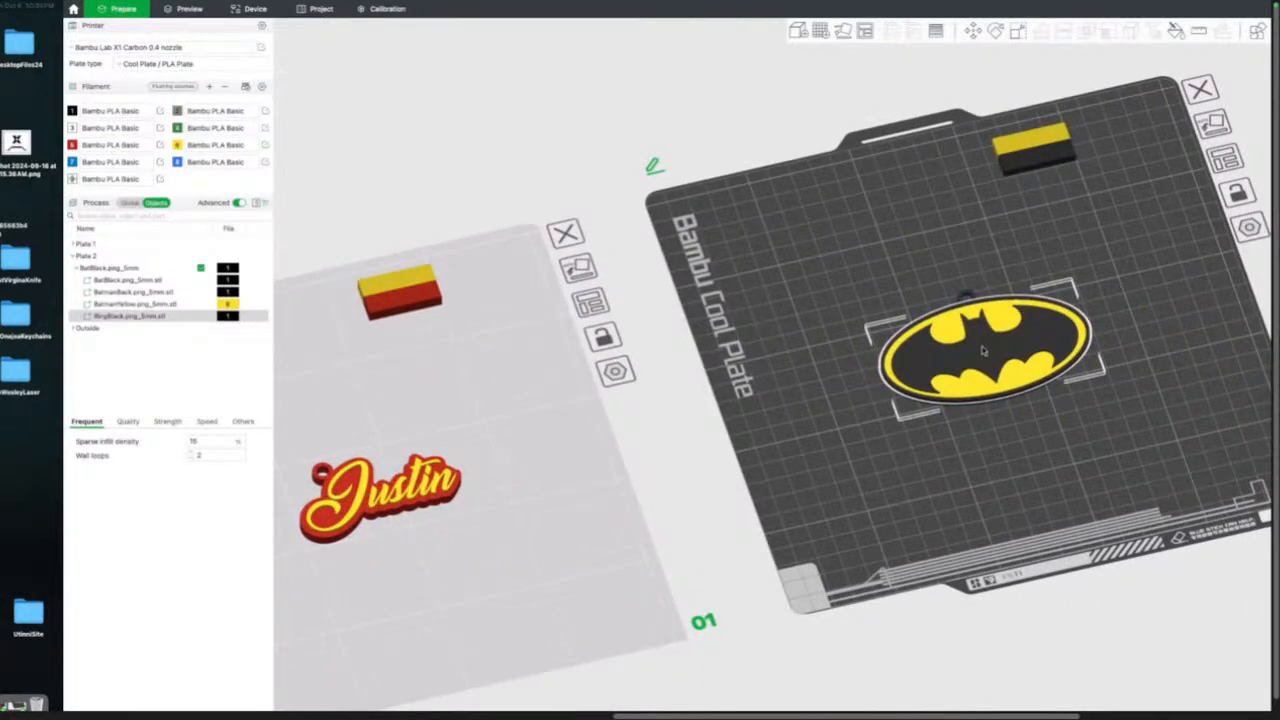
pyautogui.scroll(10, 983, 350)
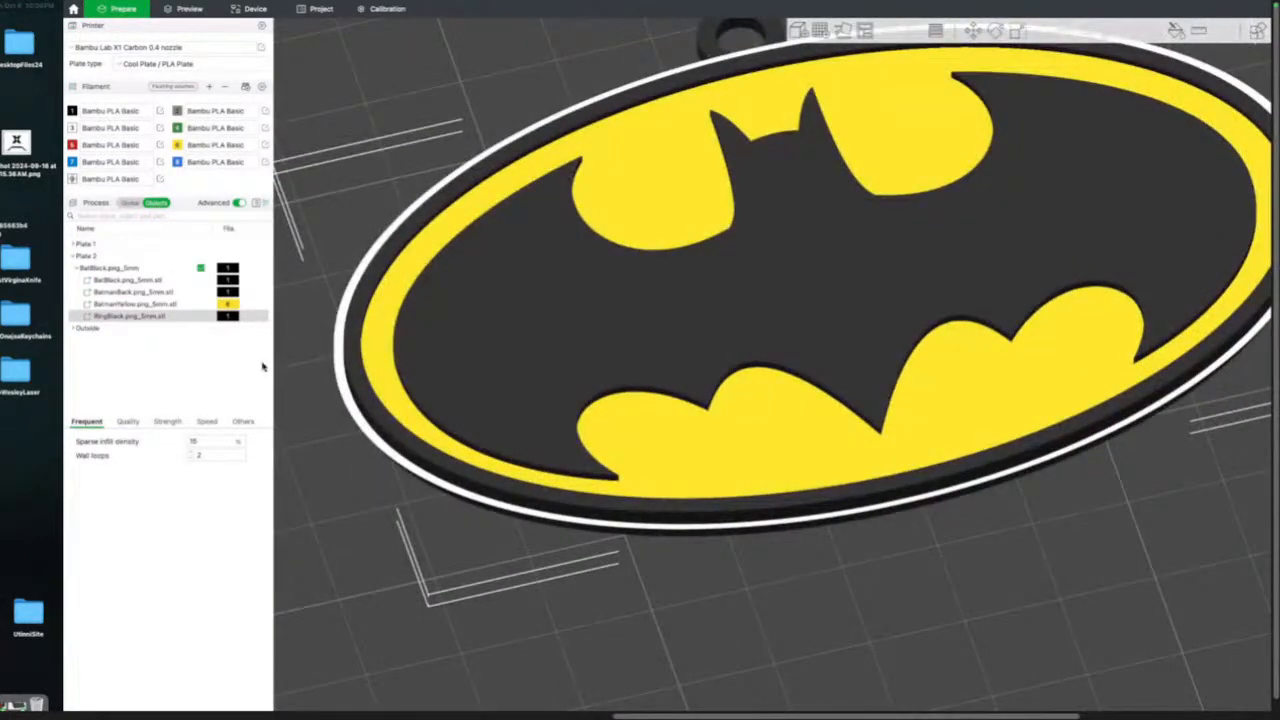
pyautogui.click(173, 281)
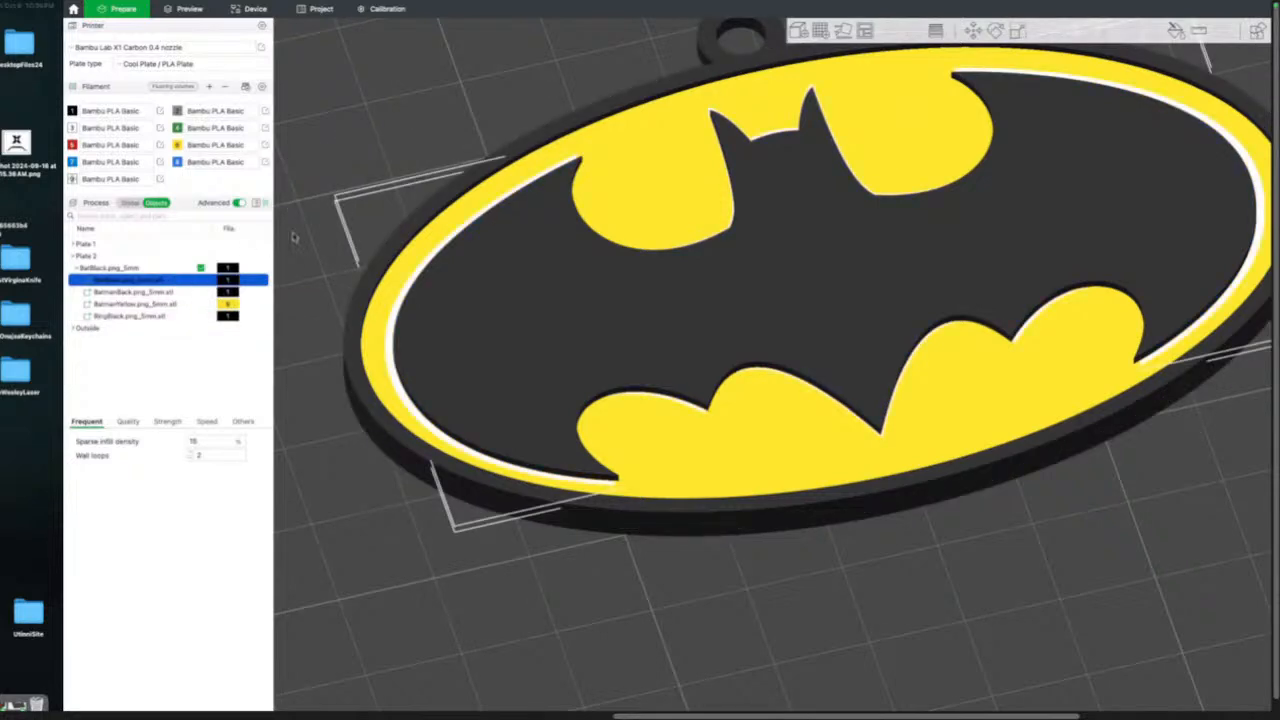
pyautogui.moveTo(374, 152); pyautogui.dragTo(410, 133)
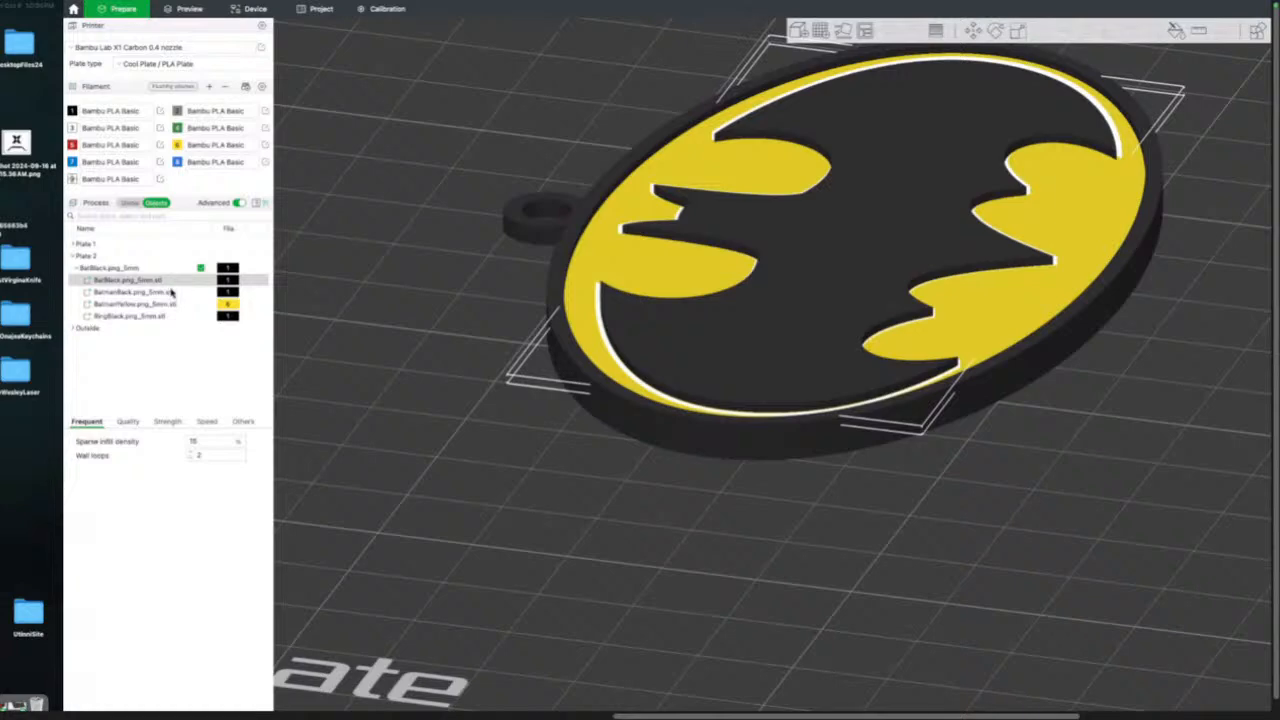
pyautogui.click(171, 291)
pyautogui.moveTo(420, 166); pyautogui.dragTo(409, 165)
pyautogui.rightClick(577, 157)
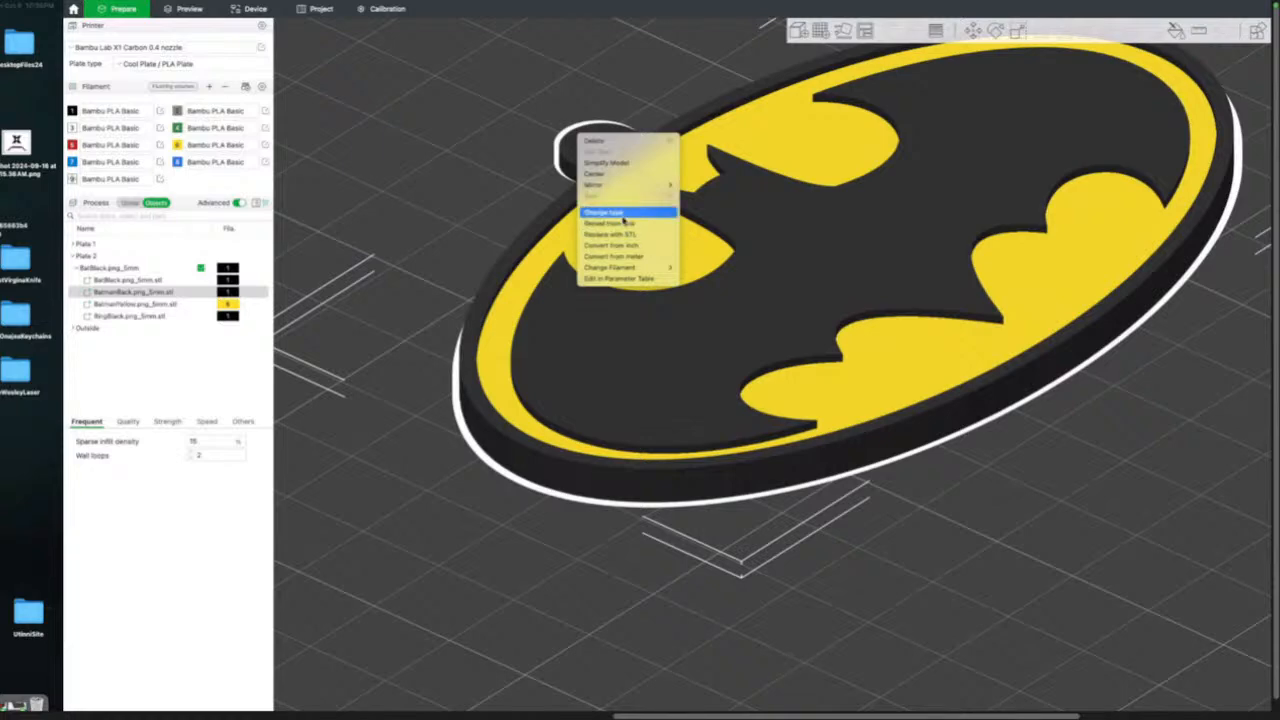
pyautogui.press('Escape')
pyautogui.click(430, 158)
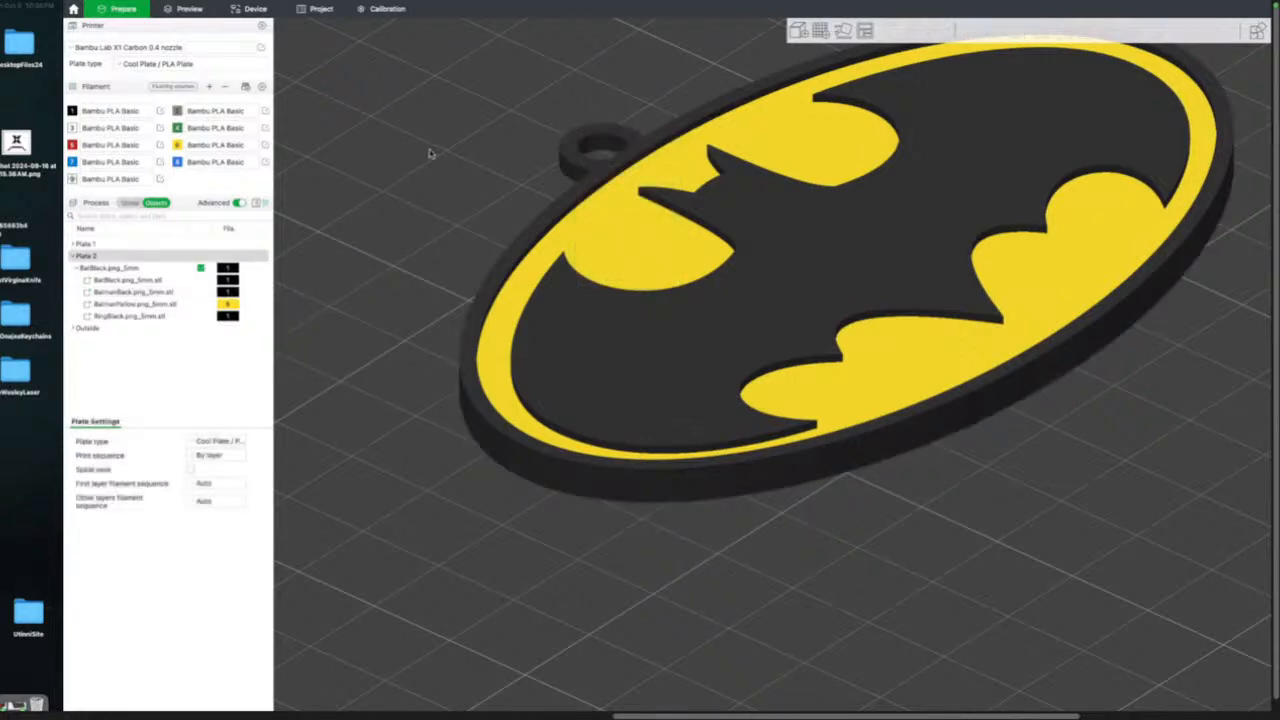
# Add a cylinder primitive to plate 2 beside the Batman keychain's ring.
pyautogui.moveTo(429, 153); pyautogui.dragTo(427, 155)
pyautogui.moveTo(453, 150)
pyautogui.mouseDown()
pyautogui.moveTo(434, 162)
pyautogui.moveTo(446, 155)
pyautogui.mouseUp()
pyautogui.rightClick(440, 152)
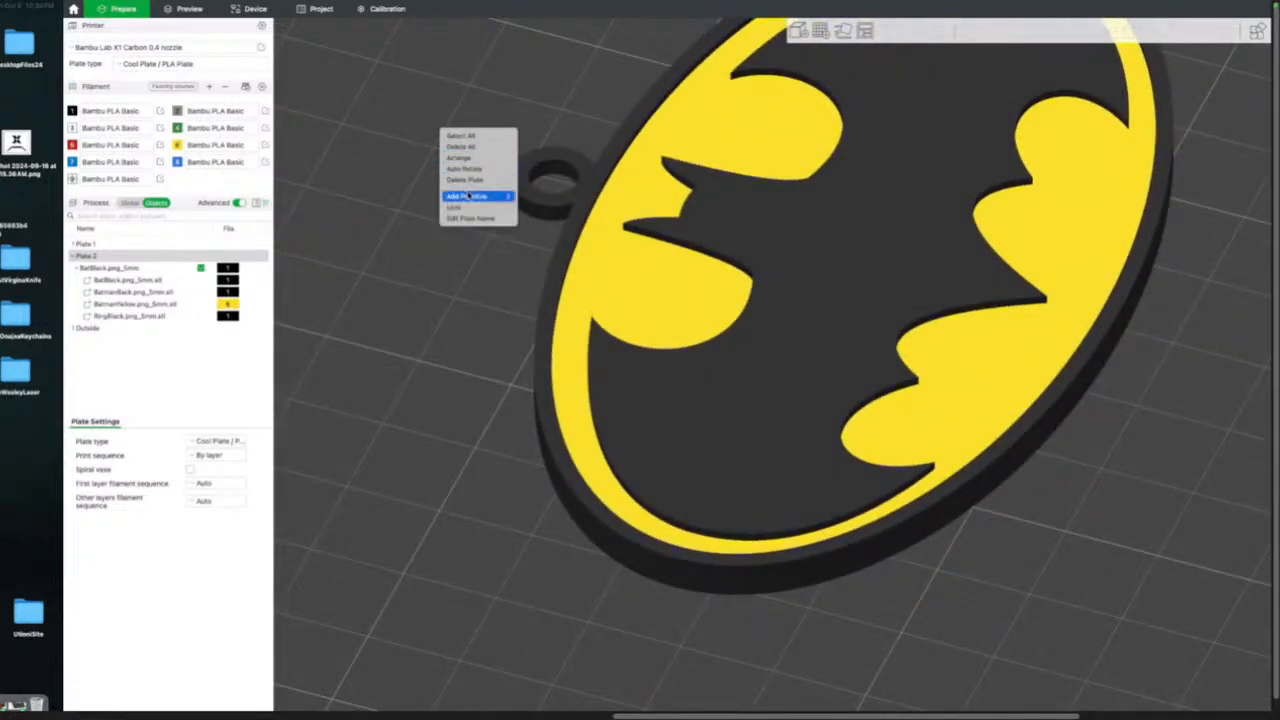
pyautogui.moveTo(468, 196)
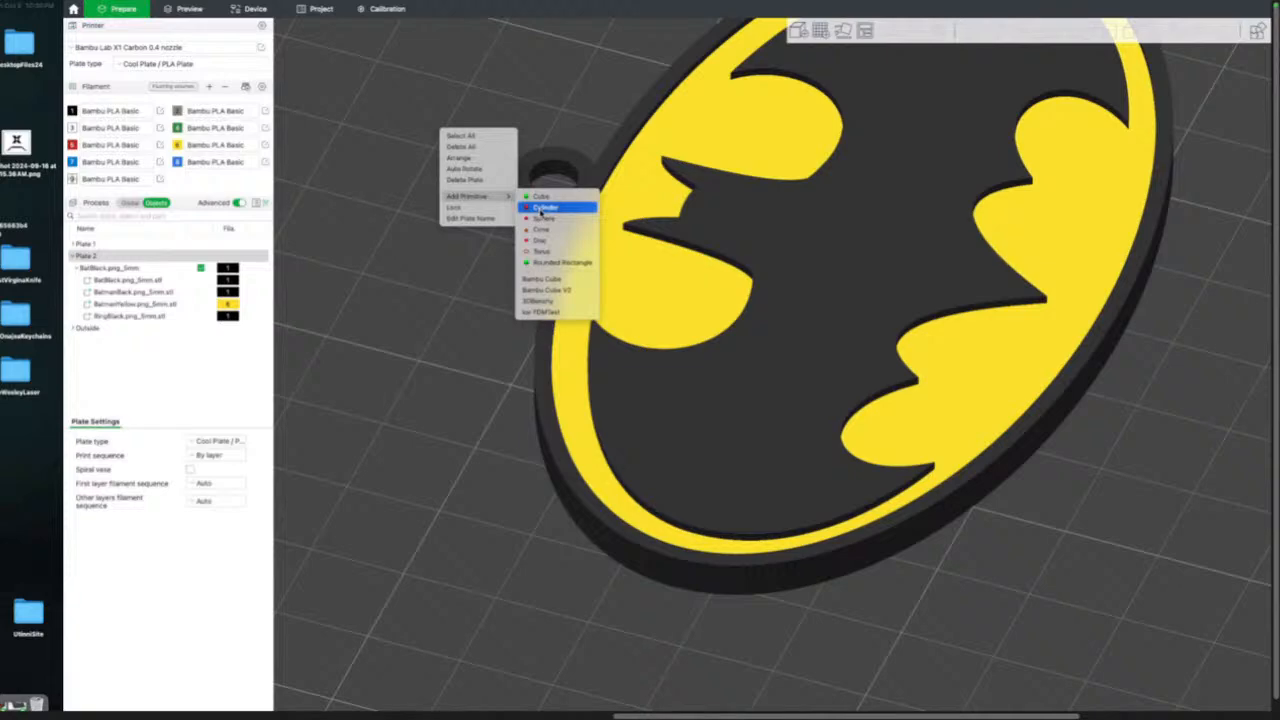
pyautogui.click(543, 208)
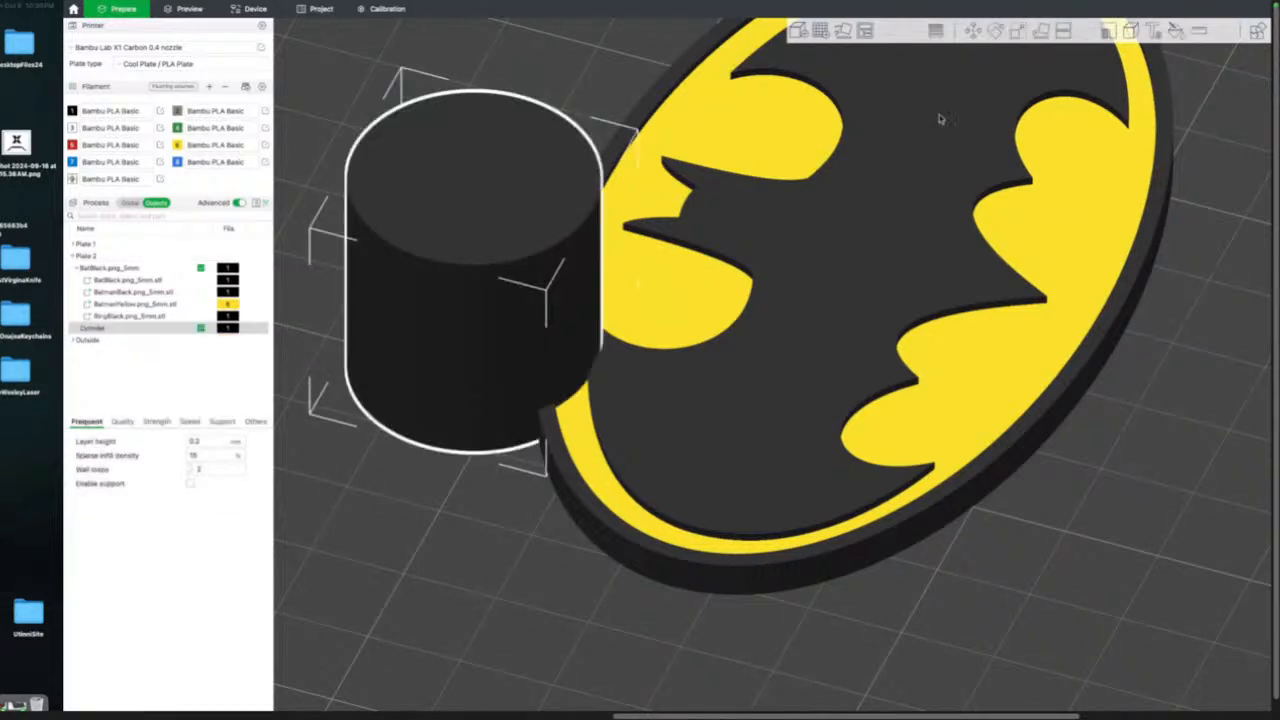
# Enable uniform scaling for the cylinder and set its size to 5 mm.
pyautogui.click(1016, 32)
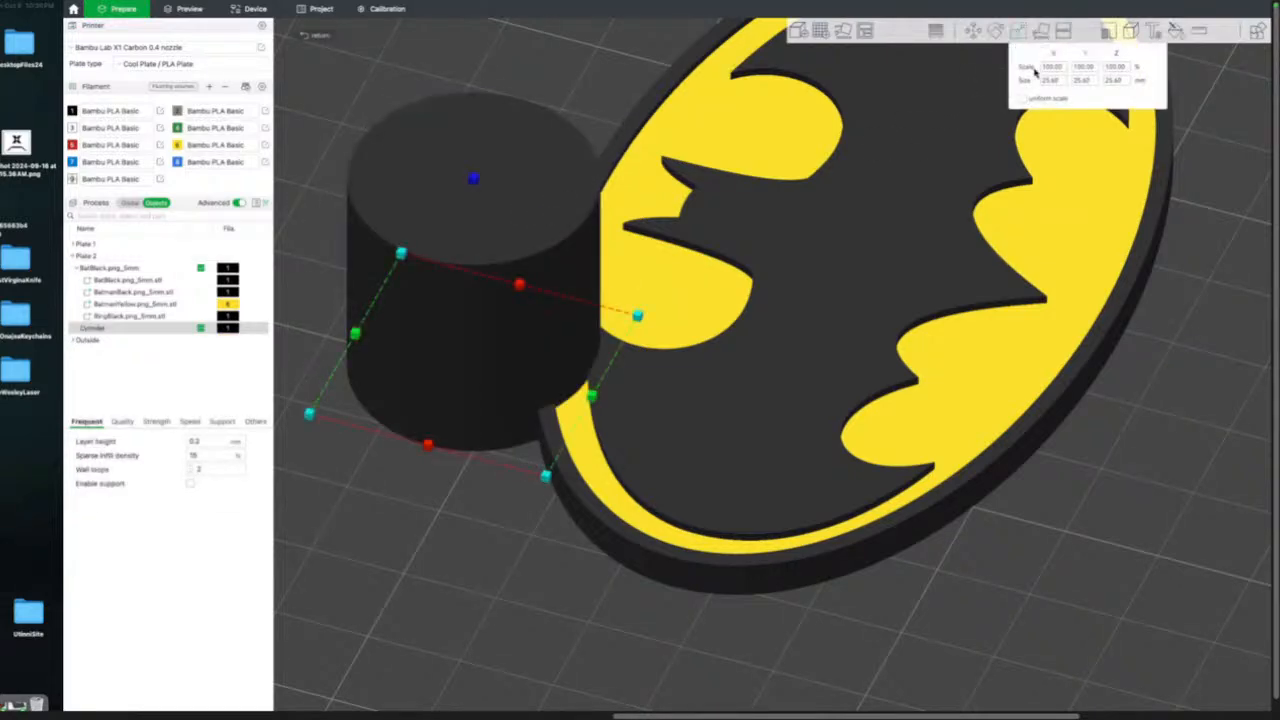
pyautogui.click(1044, 98)
pyautogui.click(1051, 82)
pyautogui.write('5')
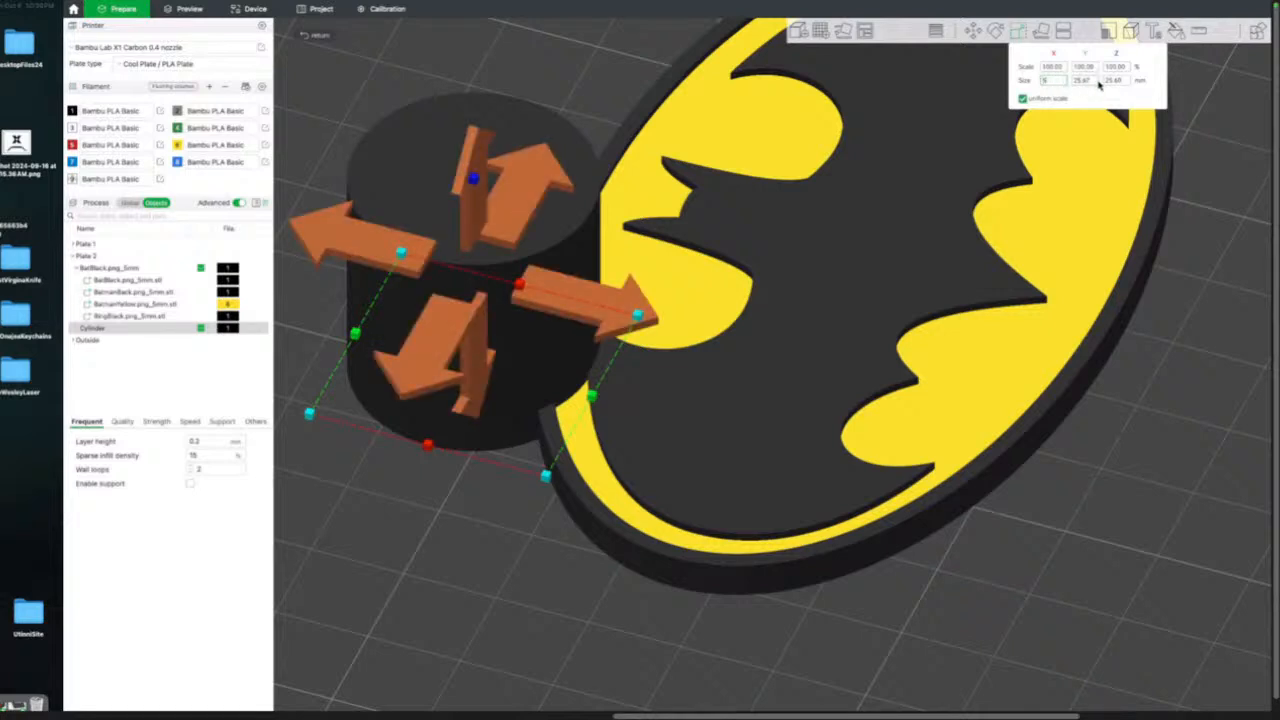
pyautogui.press('Return')
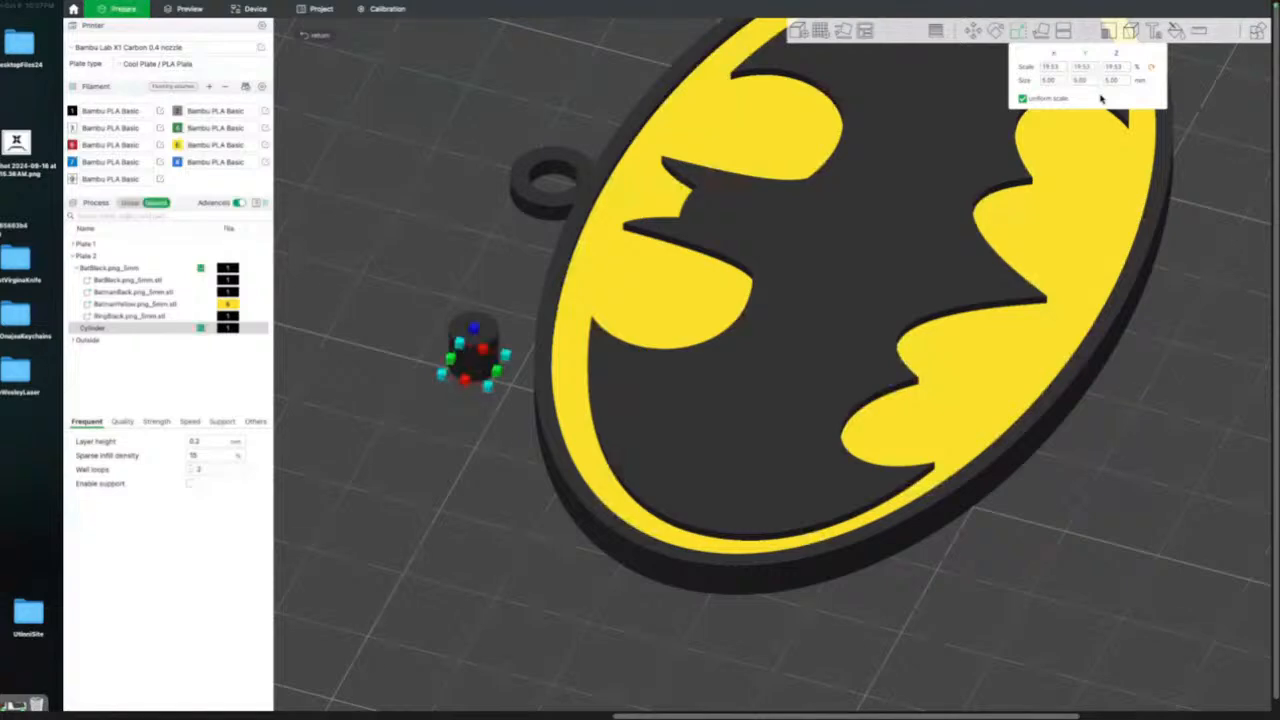
# Enlarge the small cylinder uniformly to 5.25 mm.
pyautogui.click(1047, 80)
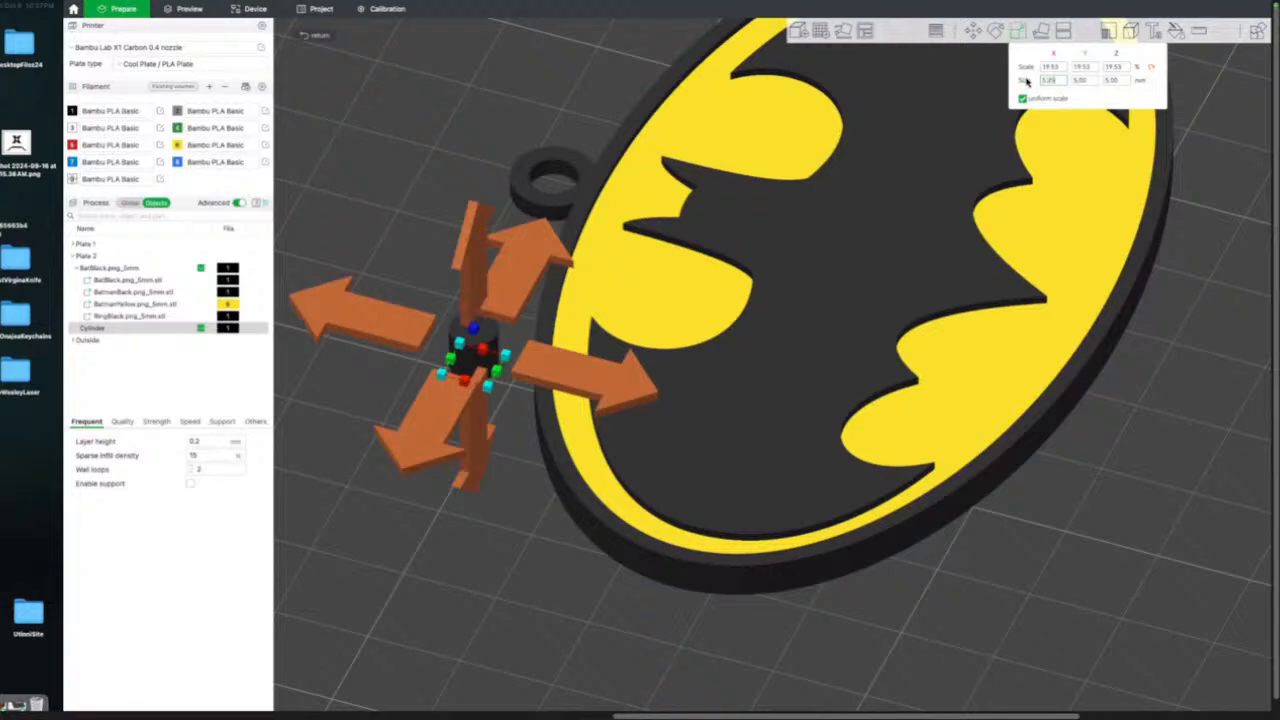
pyautogui.write('5.25')
pyautogui.press('Return')
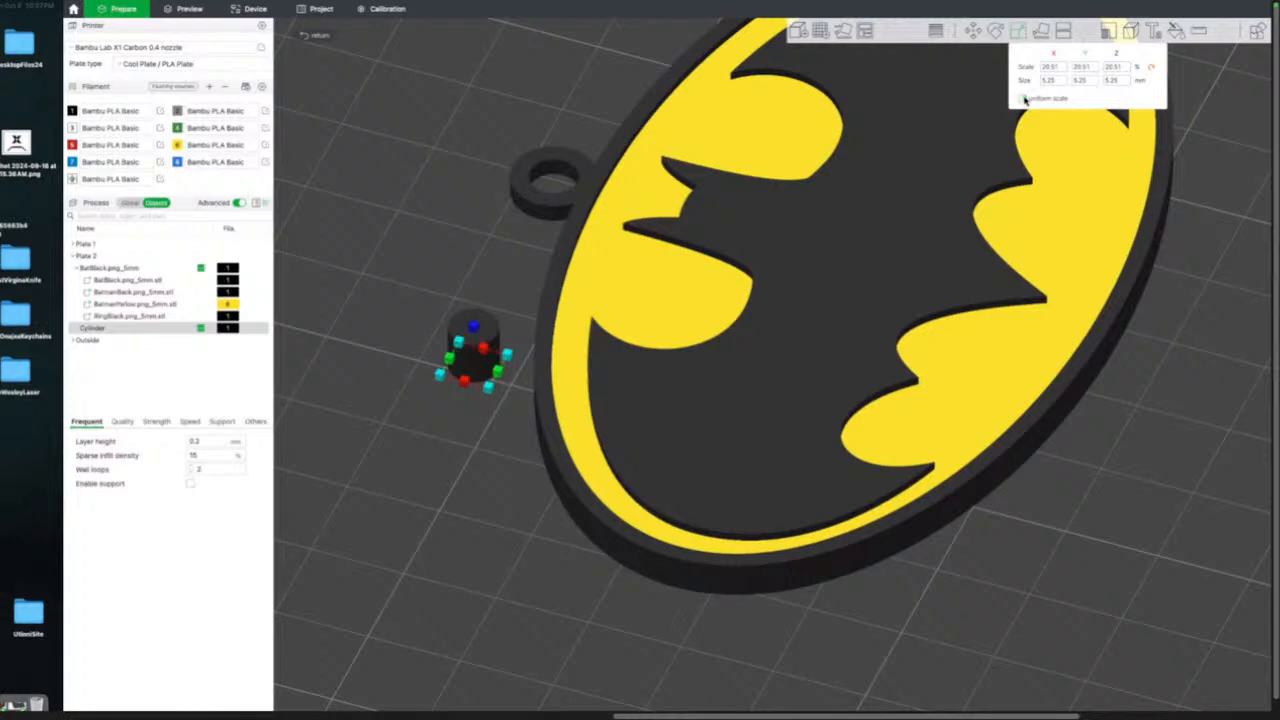
# Turn off uniform scaling and set only the cylinder's height to 3.25 mm.
pyautogui.click(1110, 80)
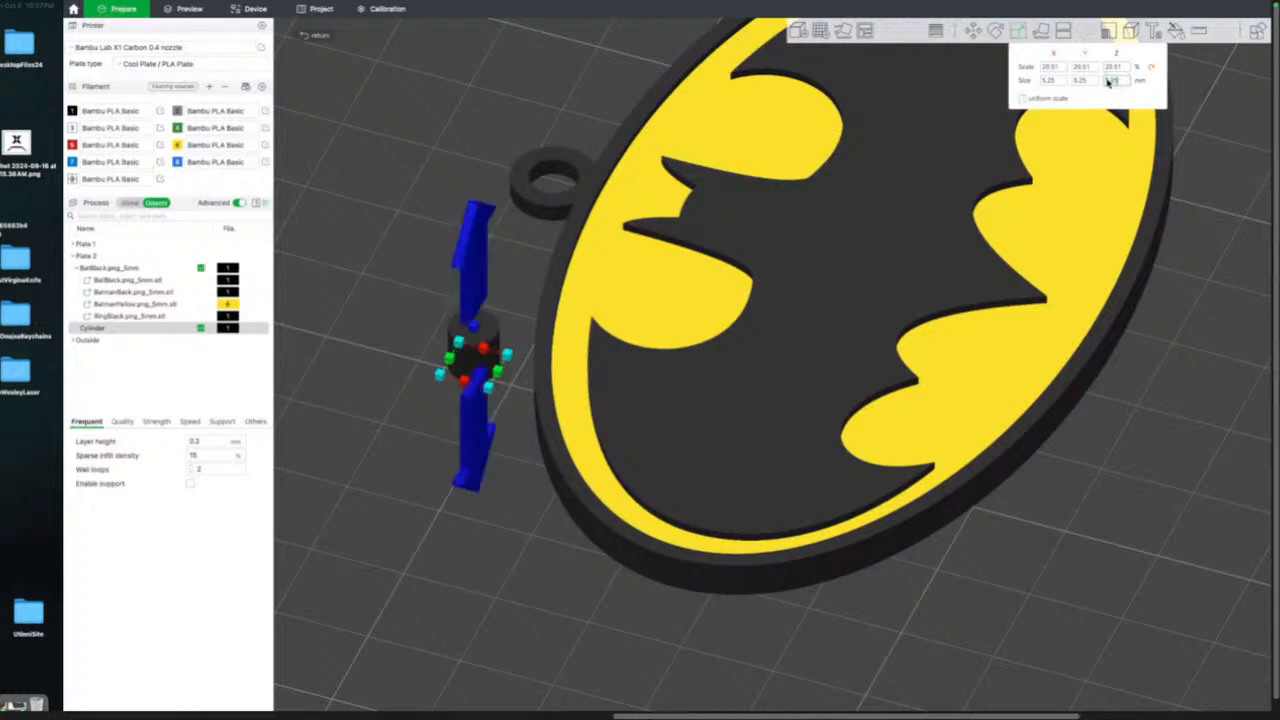
pyautogui.moveTo(1108, 82); pyautogui.dragTo(1102, 83)
pyautogui.write('5')
pyautogui.press('Return')
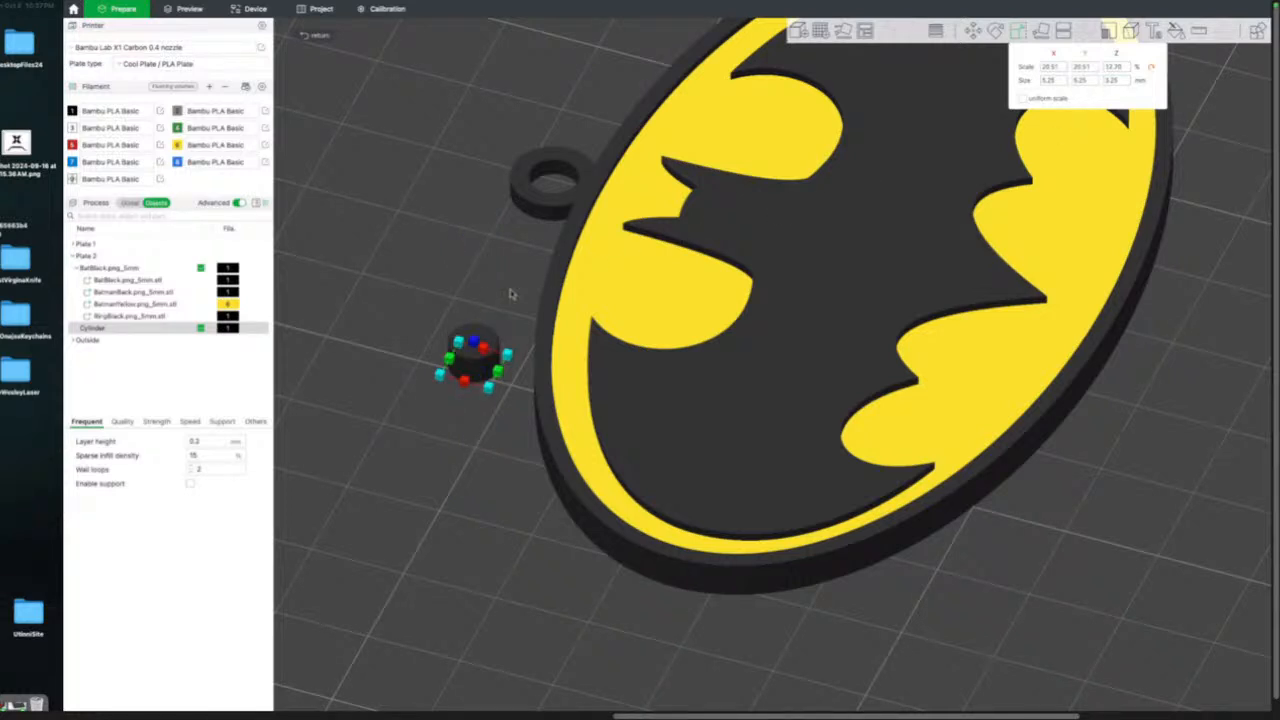
pyautogui.click(487, 291)
# Select the cylinder together with the BatBlack keychain object and merge them into one assembly.
pyautogui.click(476, 347)
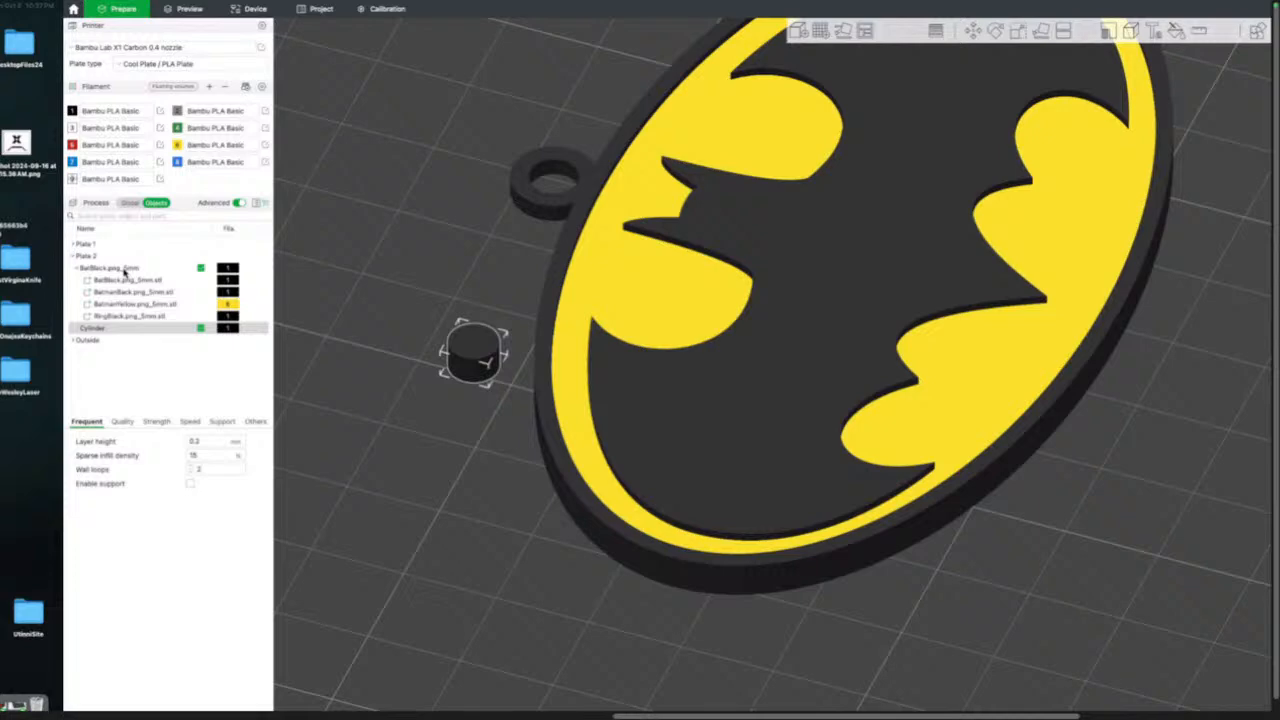
pyautogui.doubleClick(109, 331)
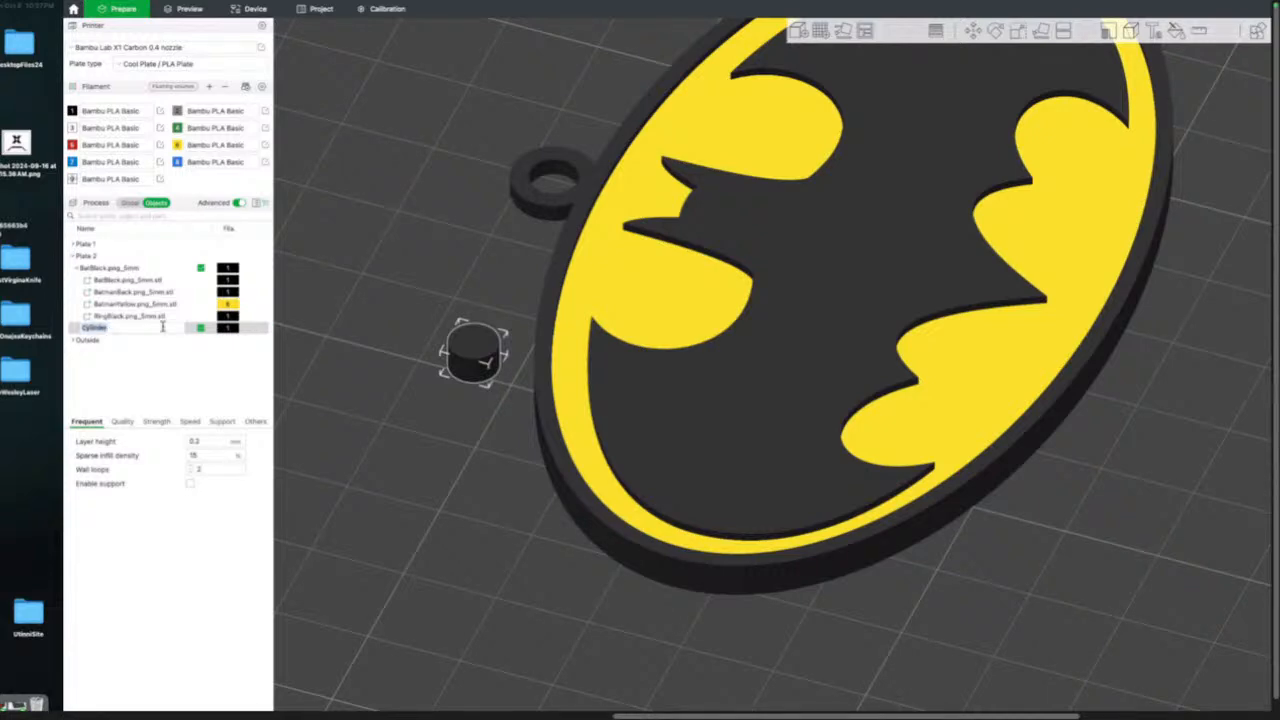
pyautogui.click(460, 308)
pyautogui.click(472, 335)
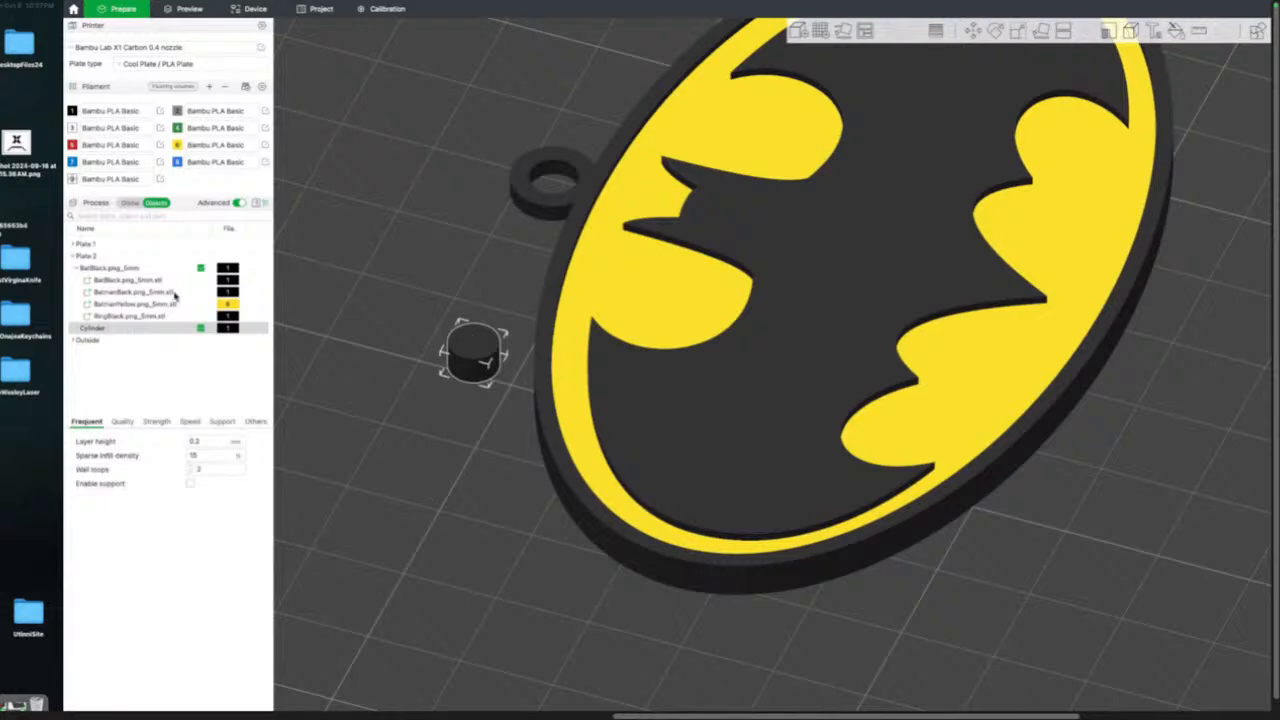
pyautogui.keyDown('super'); pyautogui.click(110, 268); pyautogui.keyUp('super')
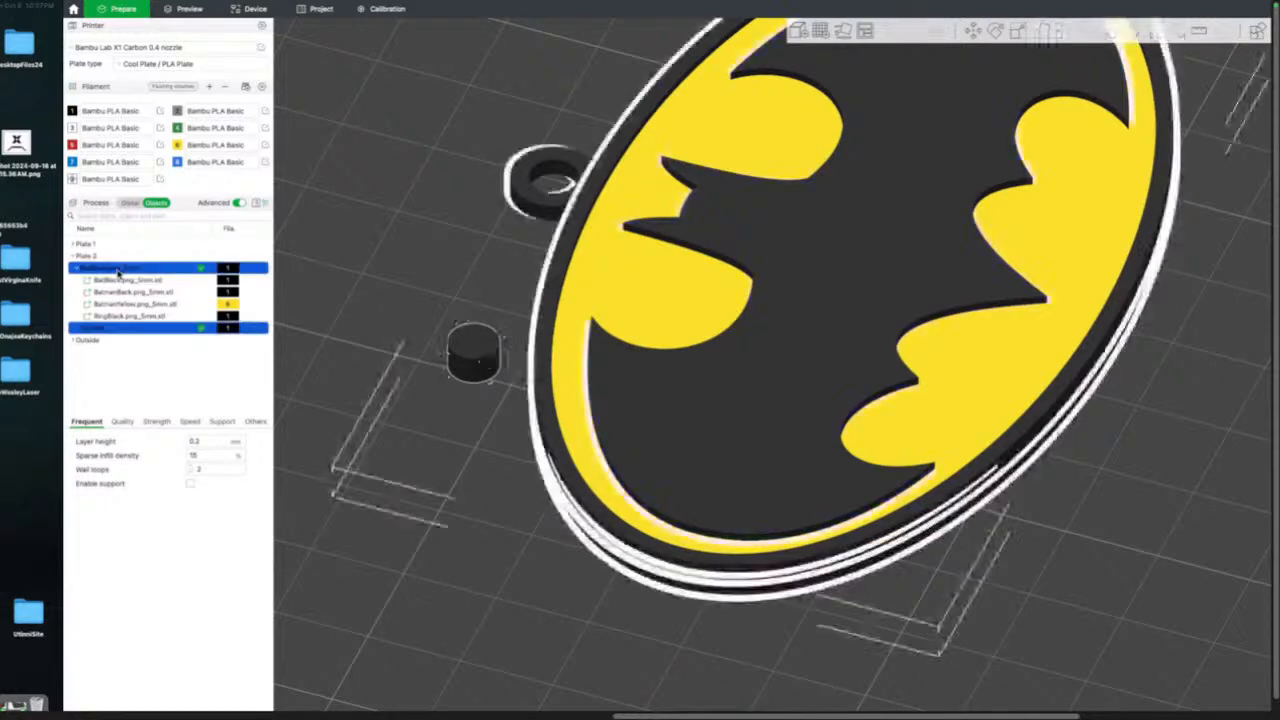
pyautogui.rightClick(486, 339)
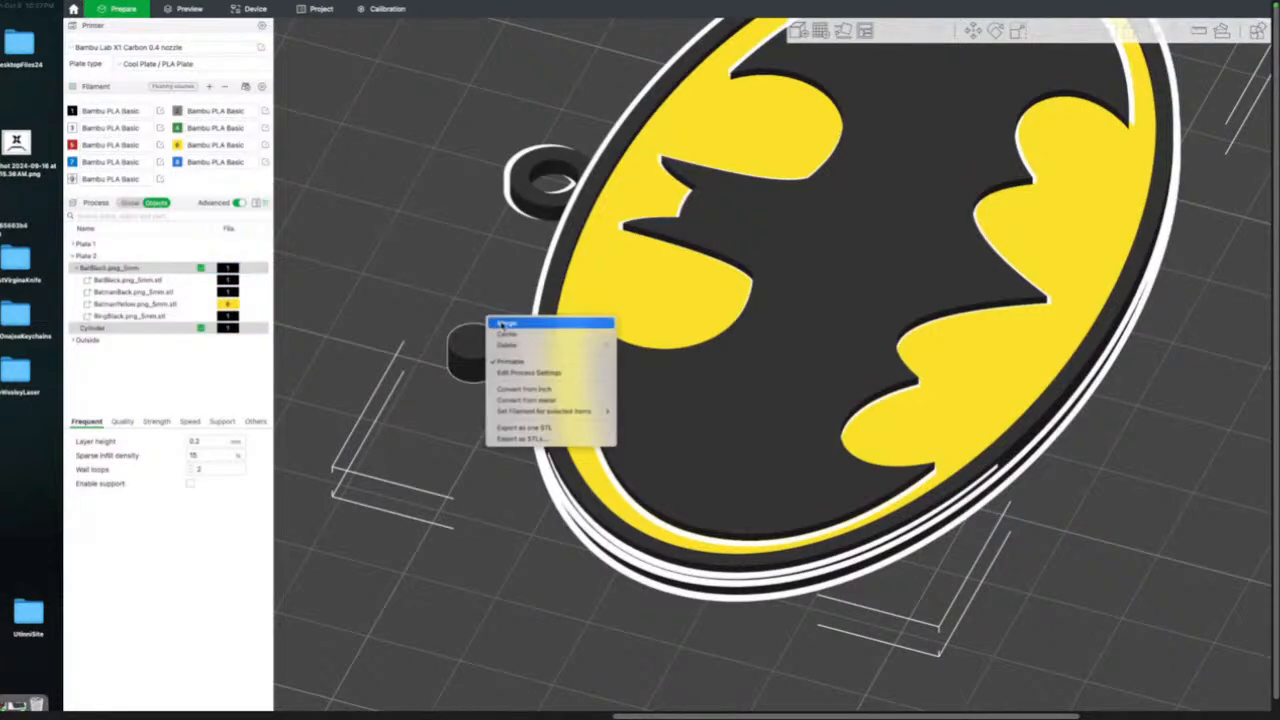
pyautogui.click(505, 323)
pyautogui.click(407, 274)
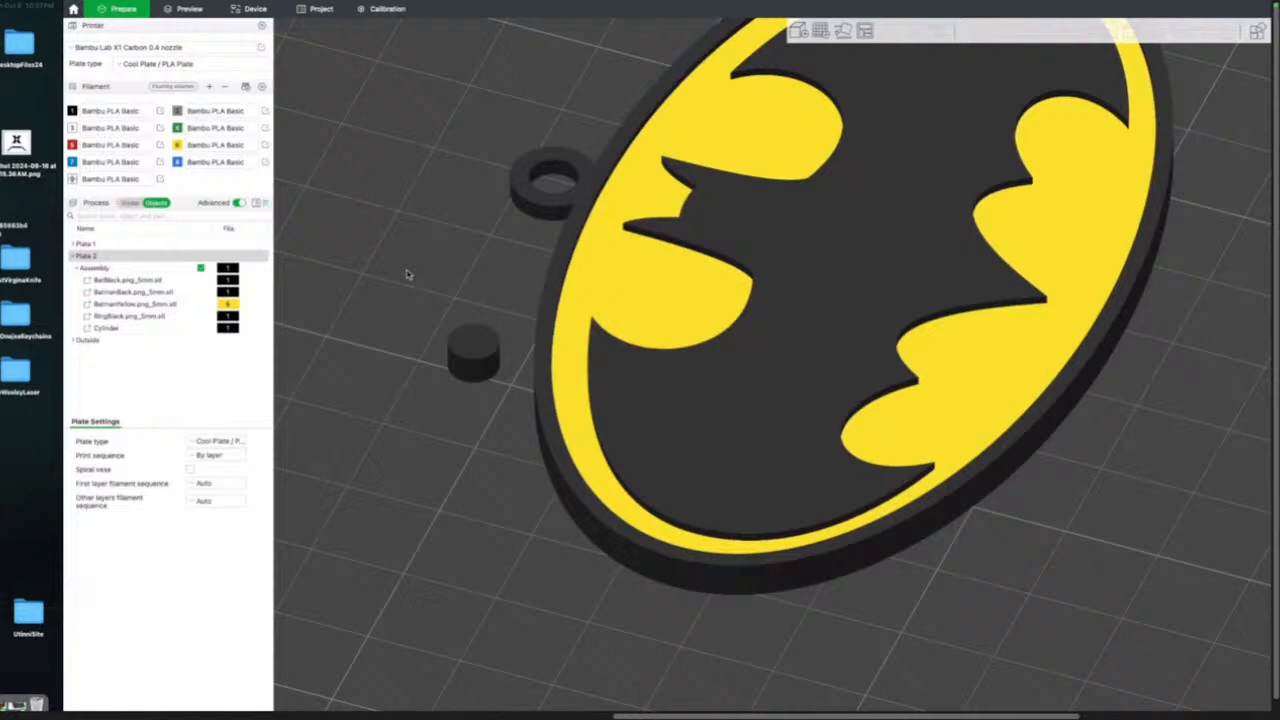
# Move the Cylinder part onto the centre of the Batman oval, at about X 436, Y 126, leaving its height position alone.
pyautogui.click(466, 339)
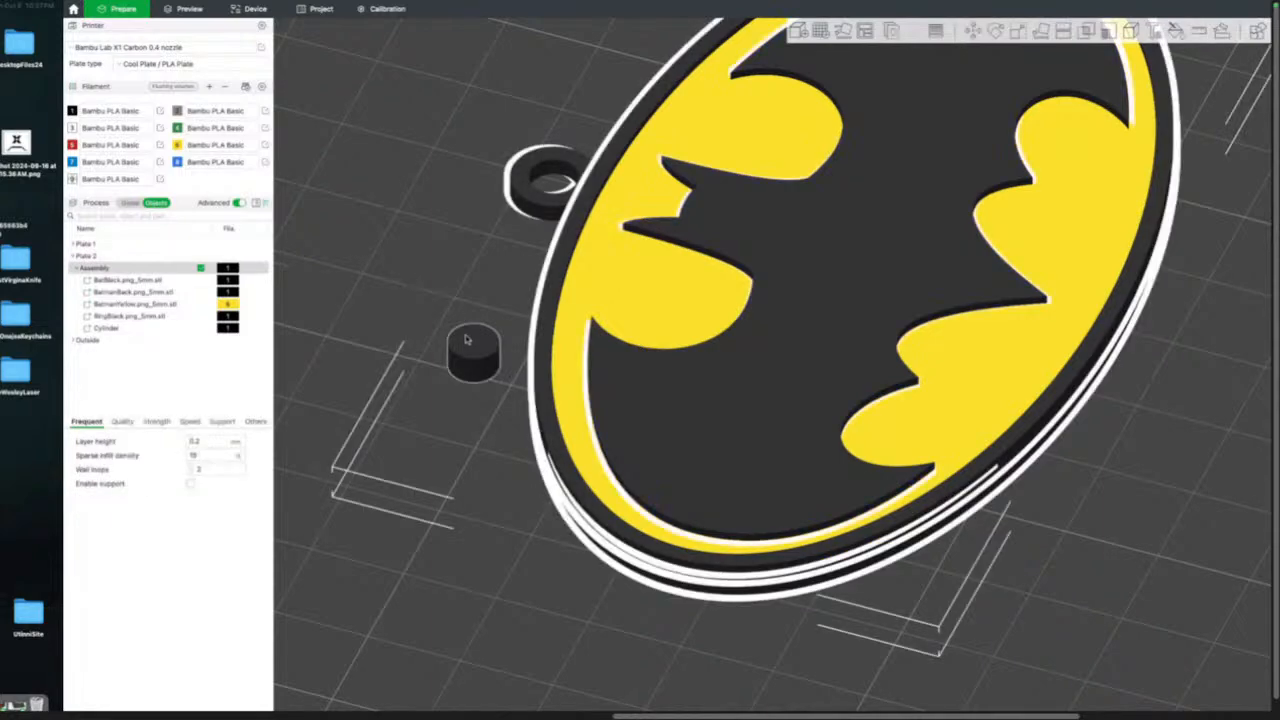
pyautogui.click(120, 328)
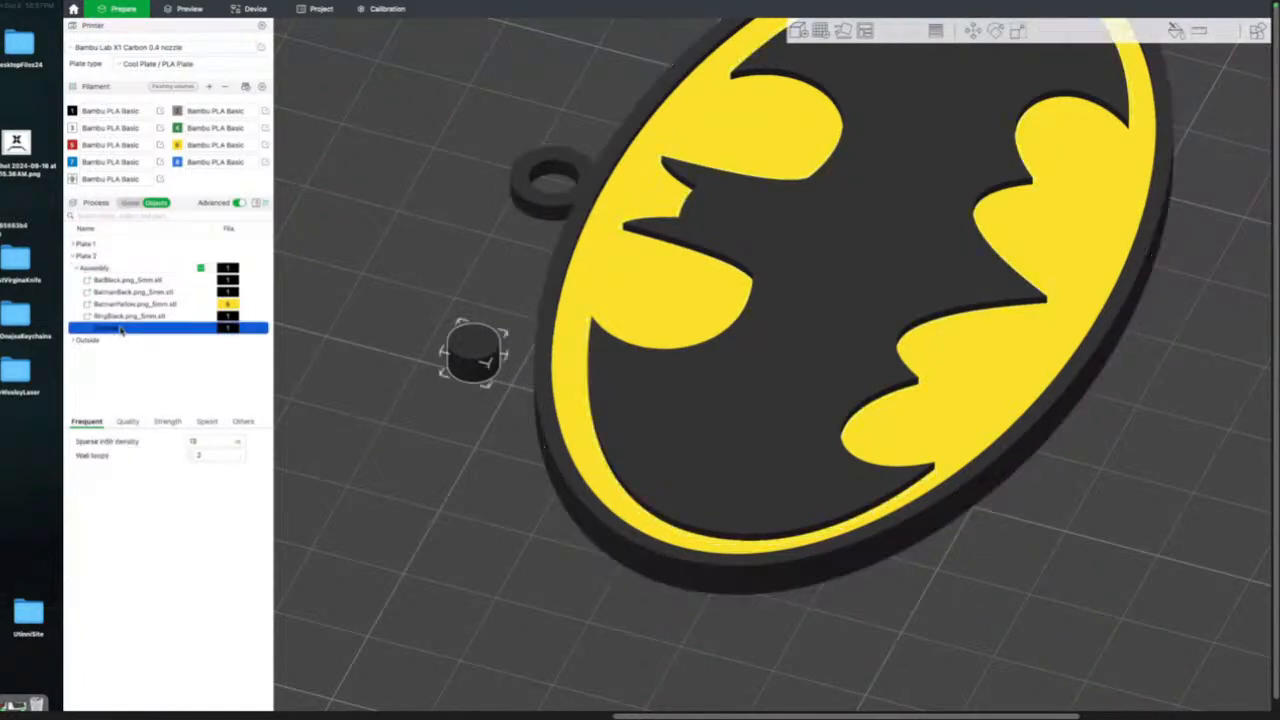
pyautogui.click(975, 32)
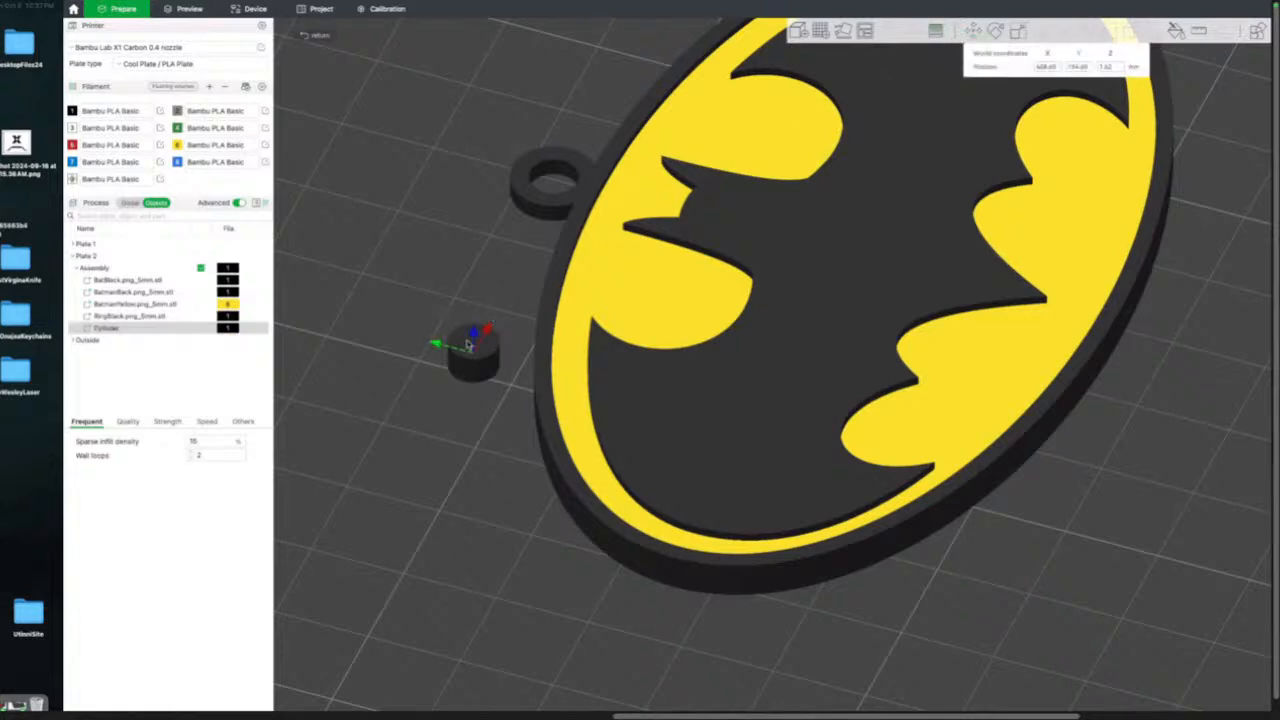
pyautogui.moveTo(487, 329); pyautogui.dragTo(880, 117)
pyautogui.moveTo(1061, 493); pyautogui.dragTo(1018, 577)
pyautogui.scroll(-5, 1000, 494)
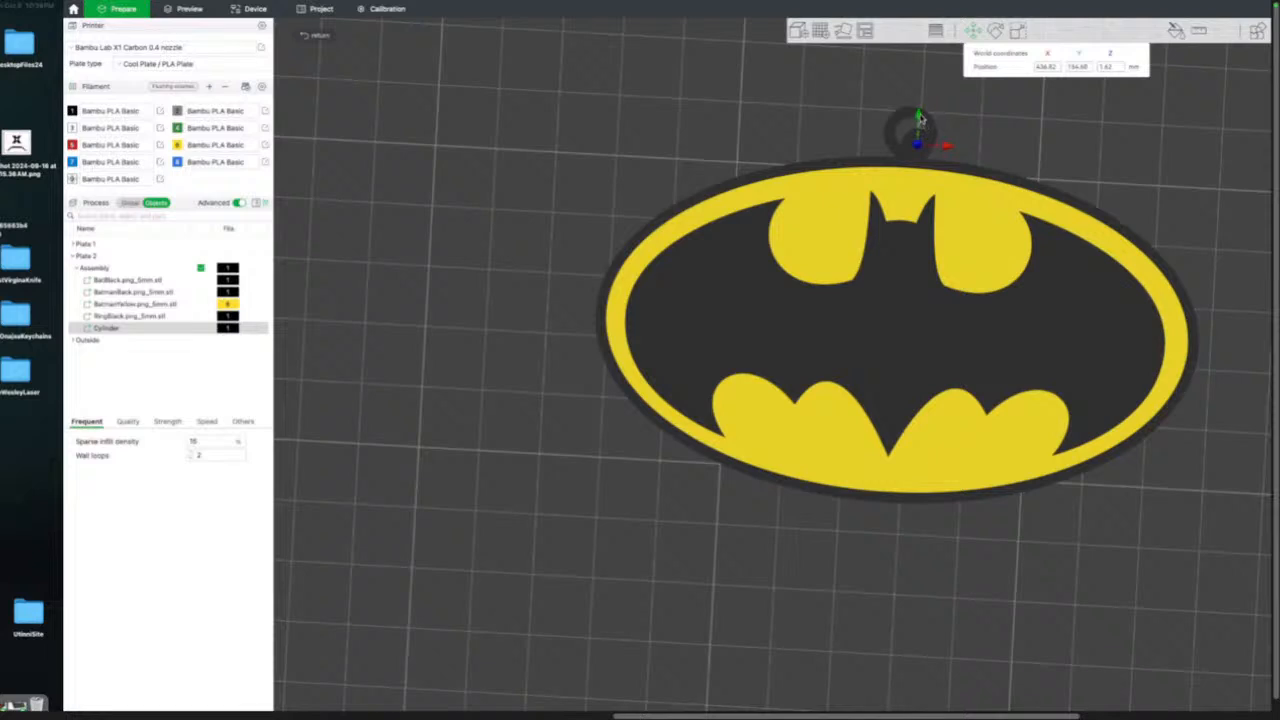
pyautogui.moveTo(906, 140); pyautogui.dragTo(931, 318)
pyautogui.moveTo(1004, 163); pyautogui.dragTo(1033, 112)
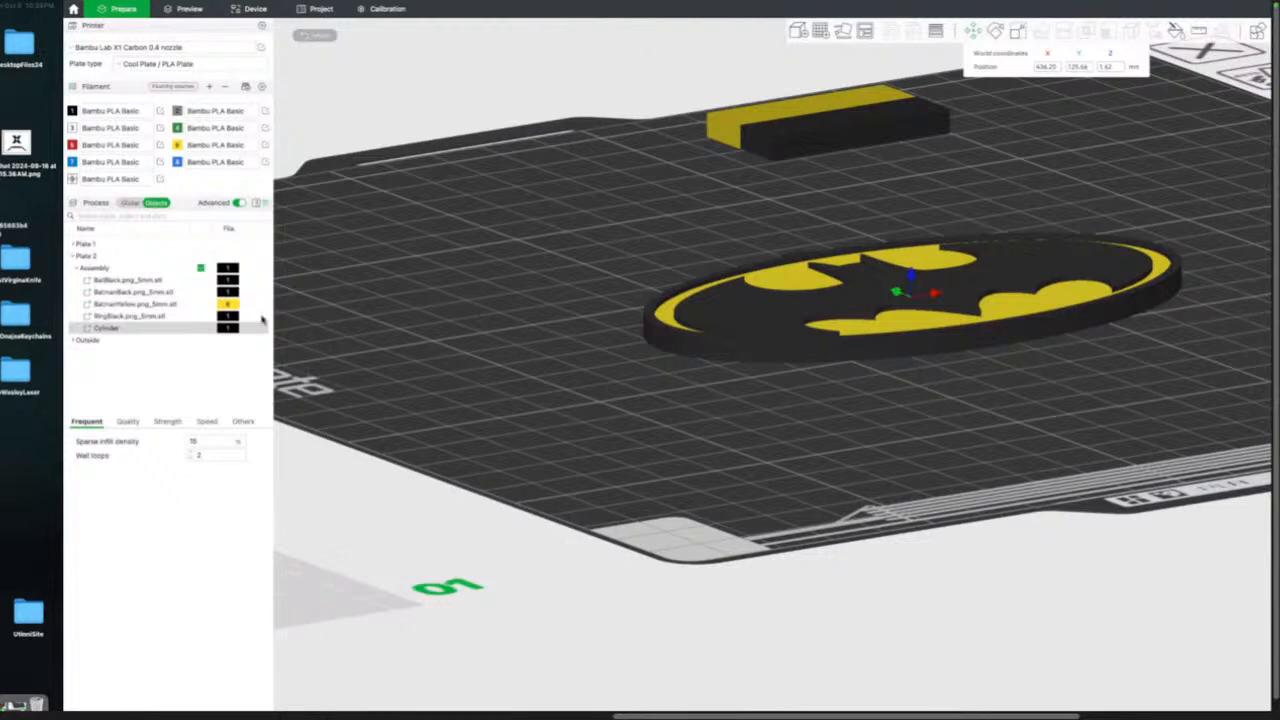
# Change the Cylinder's part type to negative part, check its position from underneath, and finish moving it.
pyautogui.rightClick(186, 330)
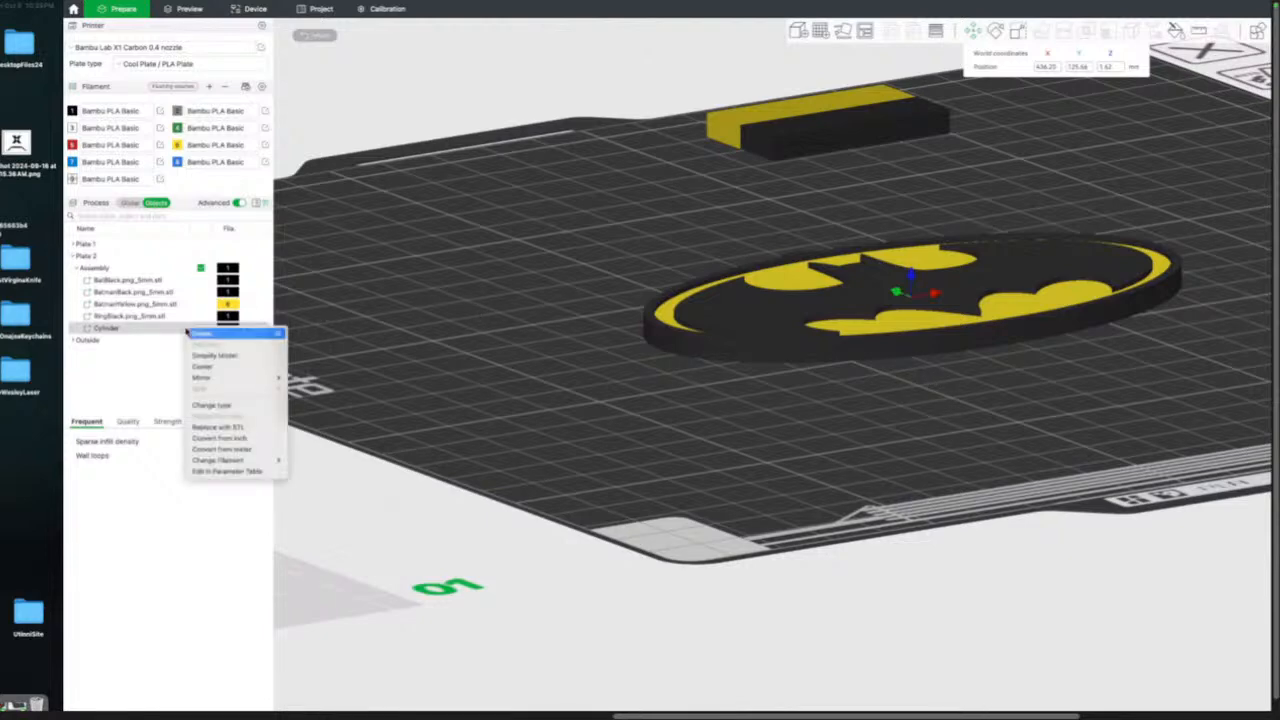
pyautogui.click(211, 405)
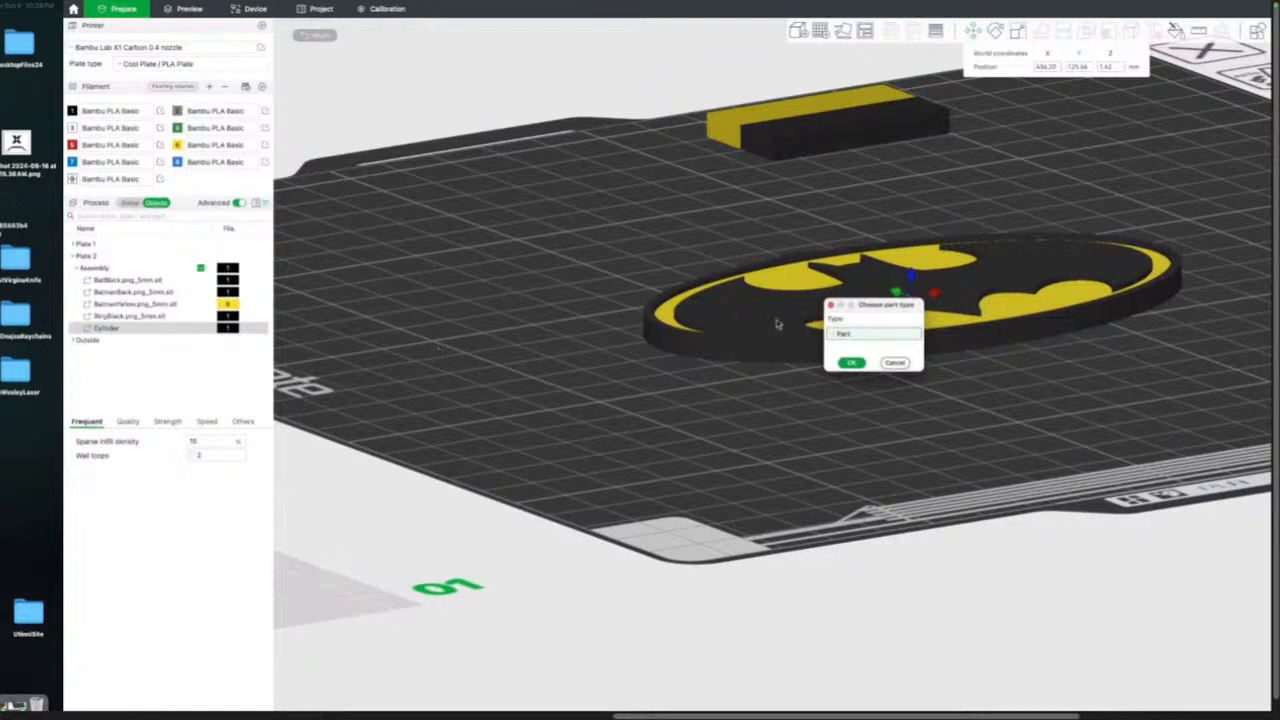
pyautogui.click(856, 334)
pyautogui.click(858, 364)
pyautogui.click(850, 363)
pyautogui.scroll(5, 893, 376)
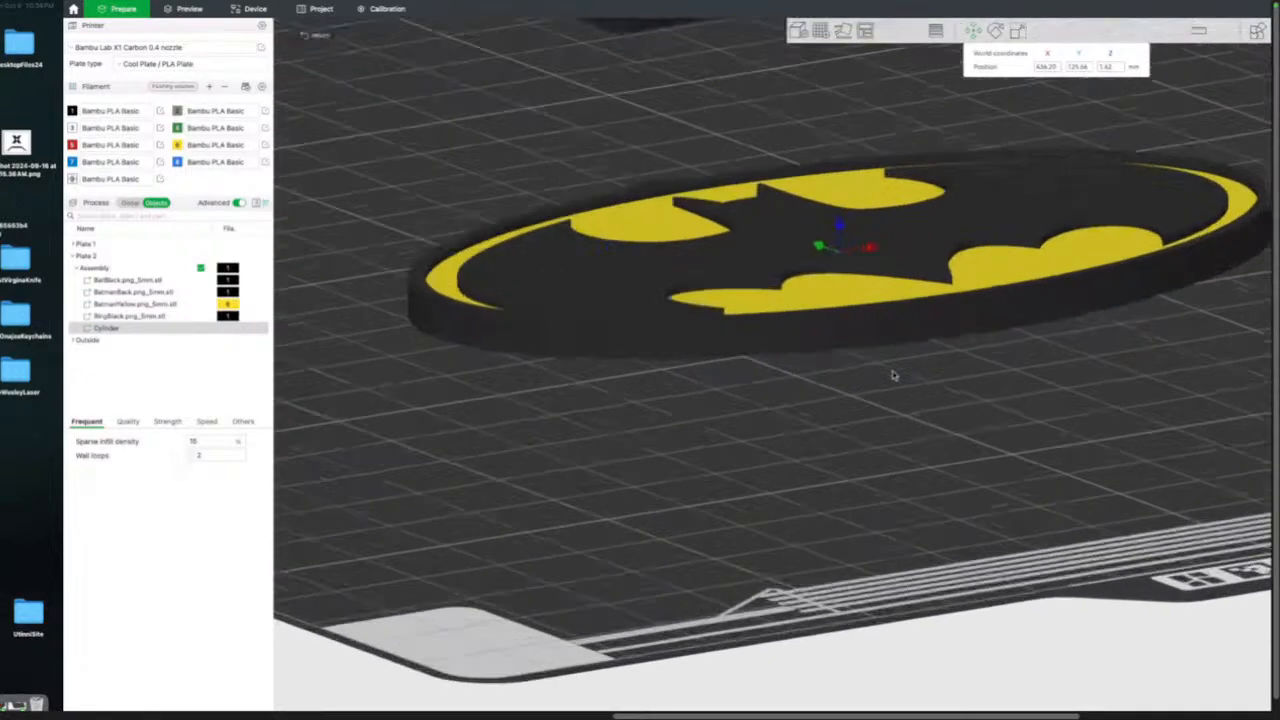
pyautogui.moveTo(892, 377); pyautogui.dragTo(893, 365)
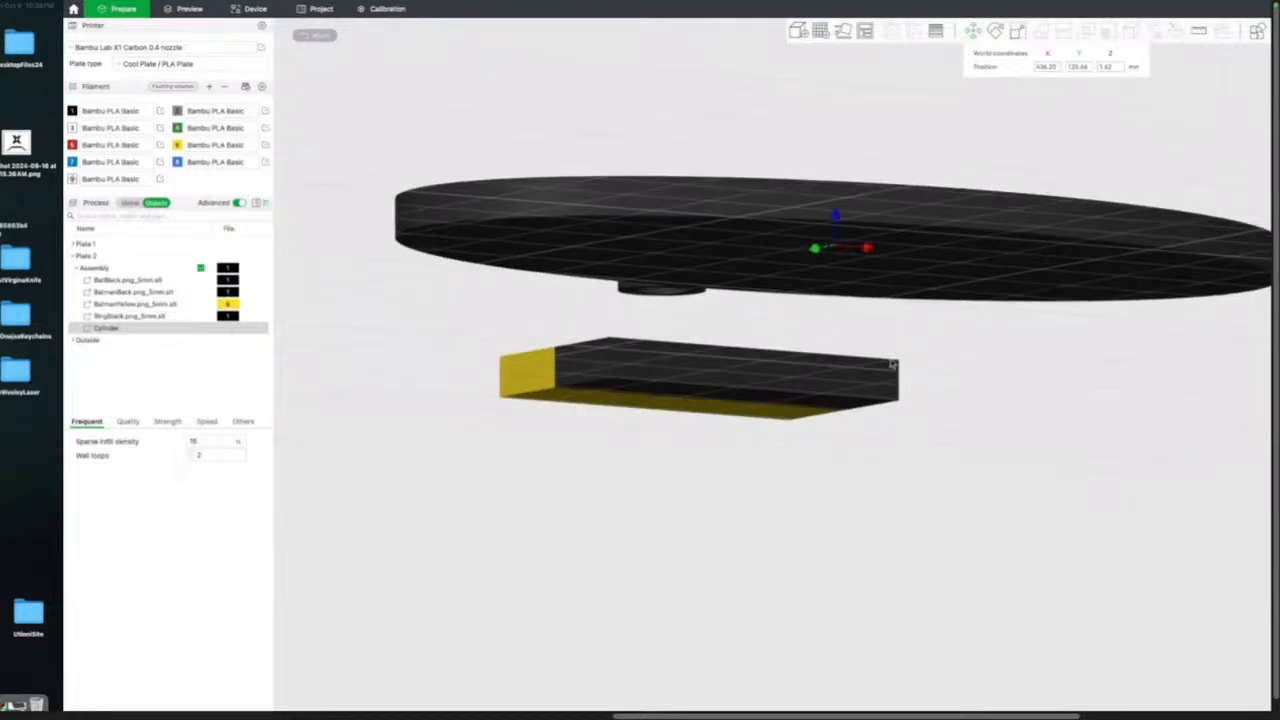
pyautogui.click(319, 38)
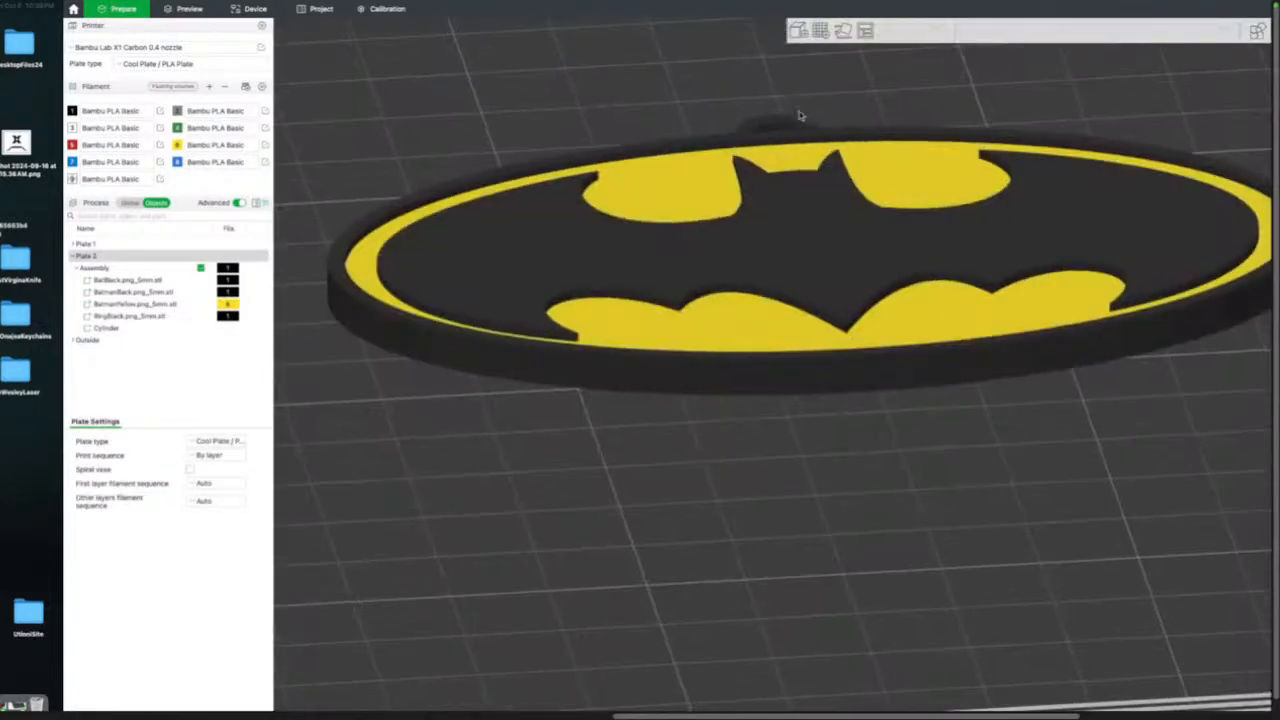
# Slice the Batman plate and lower the layer preview to layer 15 to examine the cavity cut by the cylinder.
pyautogui.scroll(-10, 803, 116)
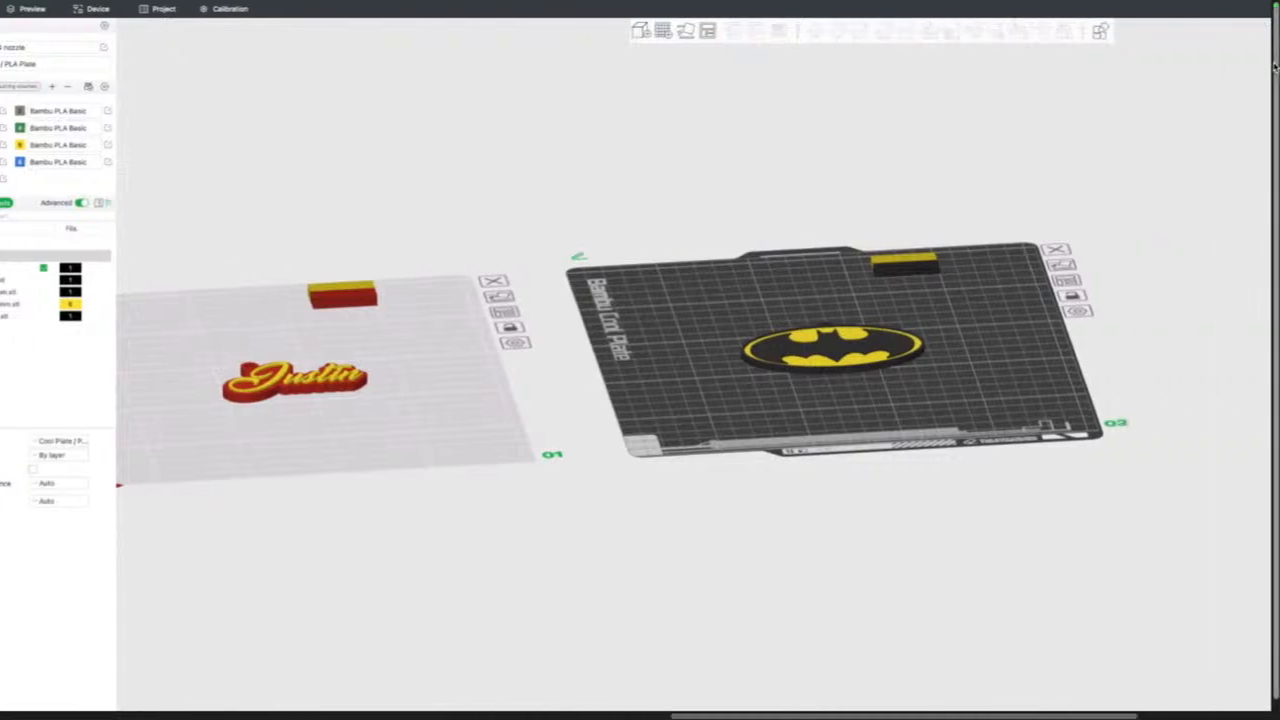
pyautogui.click(1172, 12)
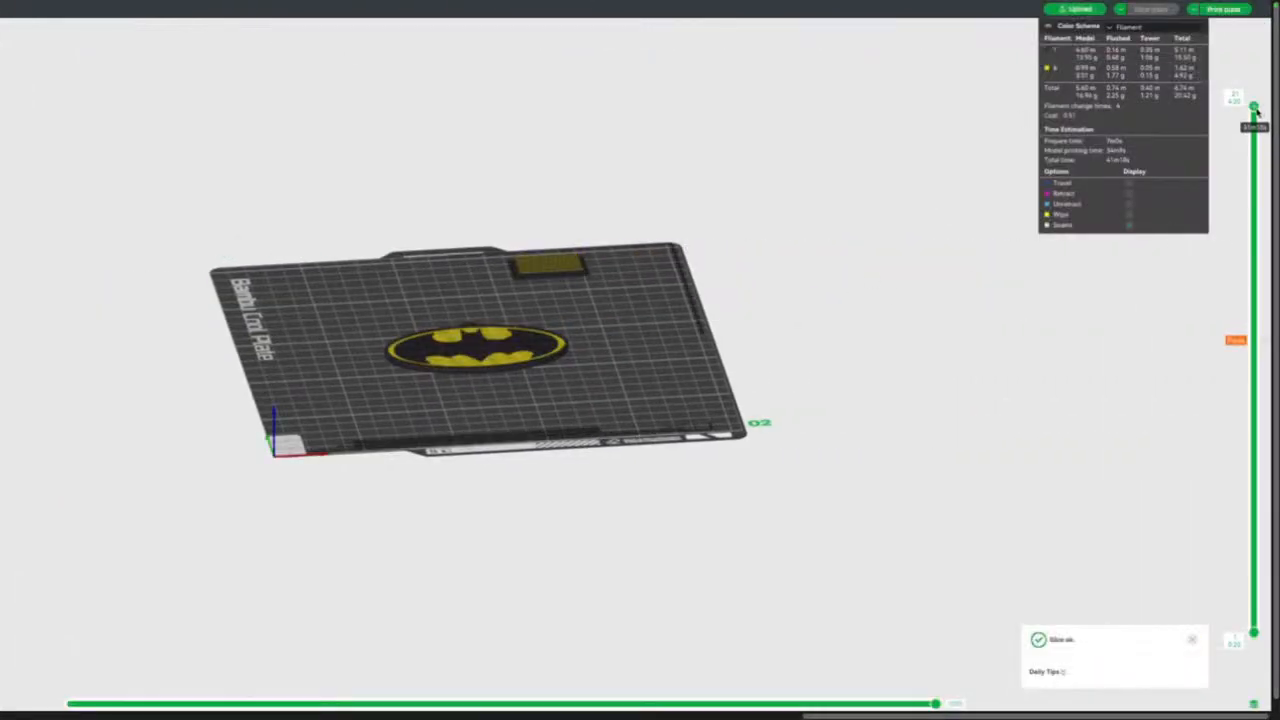
pyautogui.moveTo(1256, 118); pyautogui.dragTo(1261, 276)
pyautogui.moveTo(337, 410); pyautogui.dragTo(337, 424)
pyautogui.scroll(10, 337, 424)
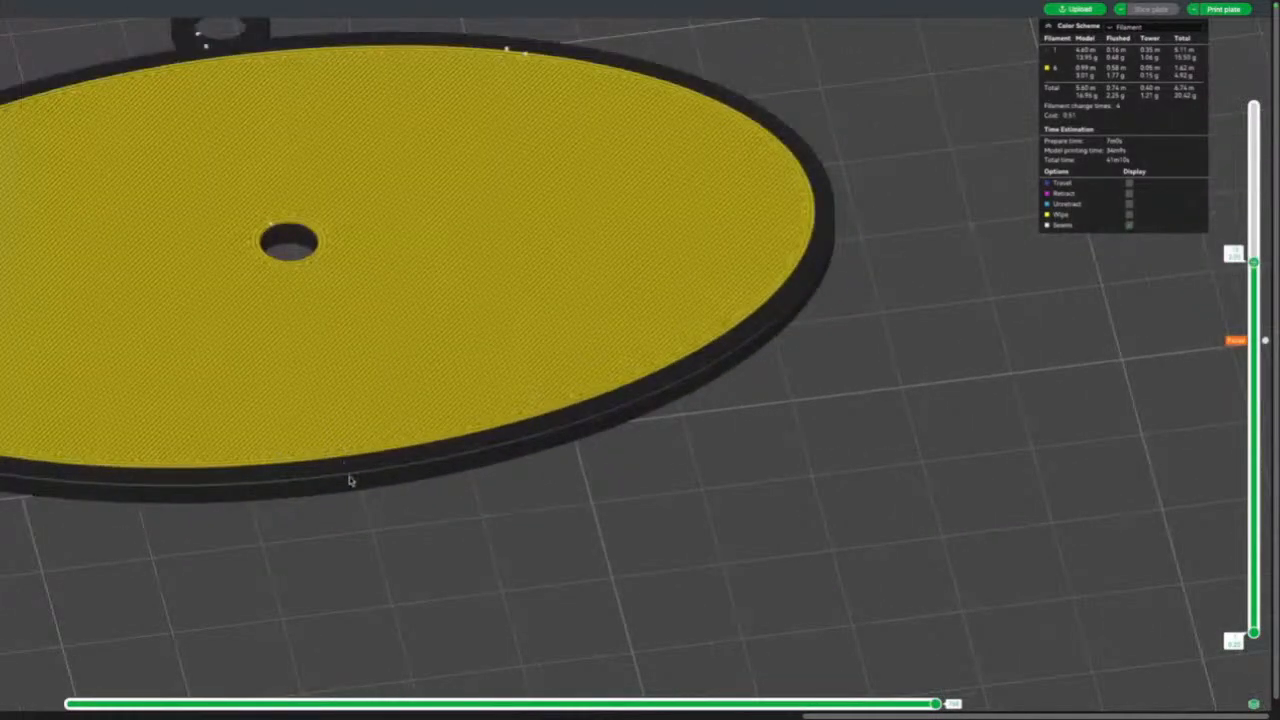
pyautogui.moveTo(349, 480); pyautogui.dragTo(580, 523)
pyautogui.moveTo(582, 523); pyautogui.dragTo(663, 534, button='right')
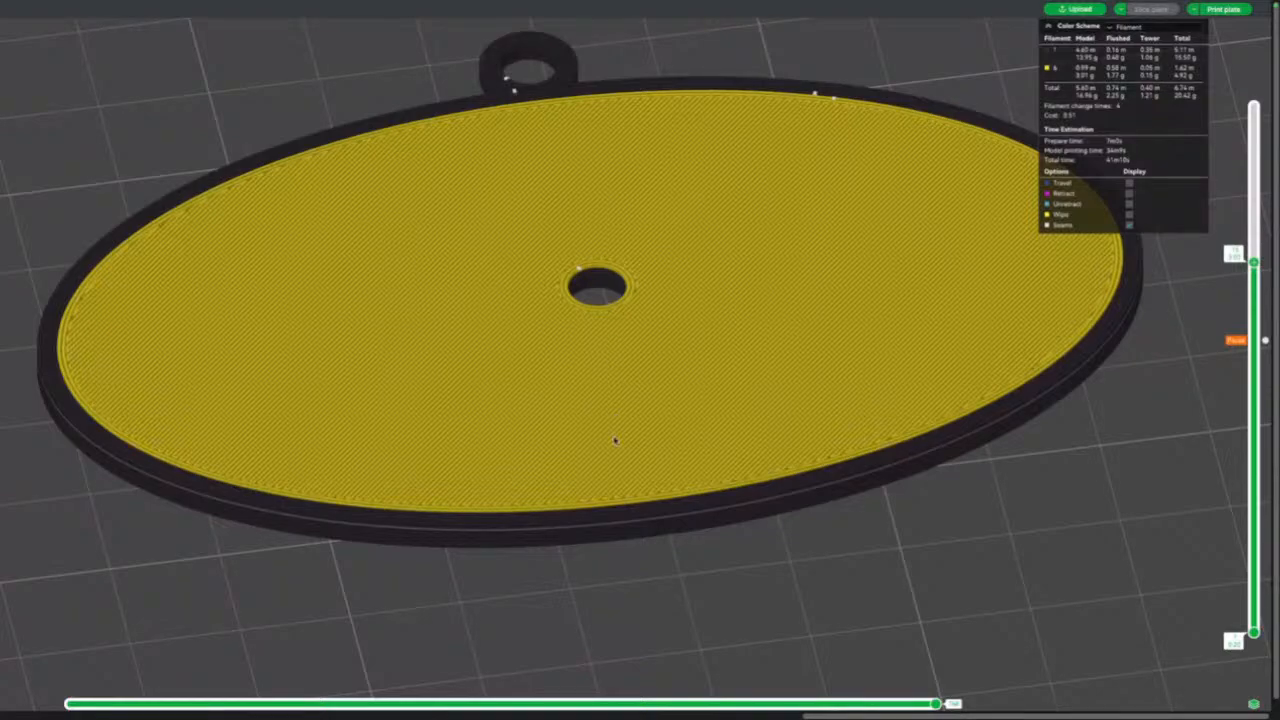
pyautogui.moveTo(727, 617)
pyautogui.mouseDown()
pyautogui.moveTo(737, 579)
pyautogui.moveTo(720, 551)
pyautogui.moveTo(729, 600)
pyautogui.mouseUp()
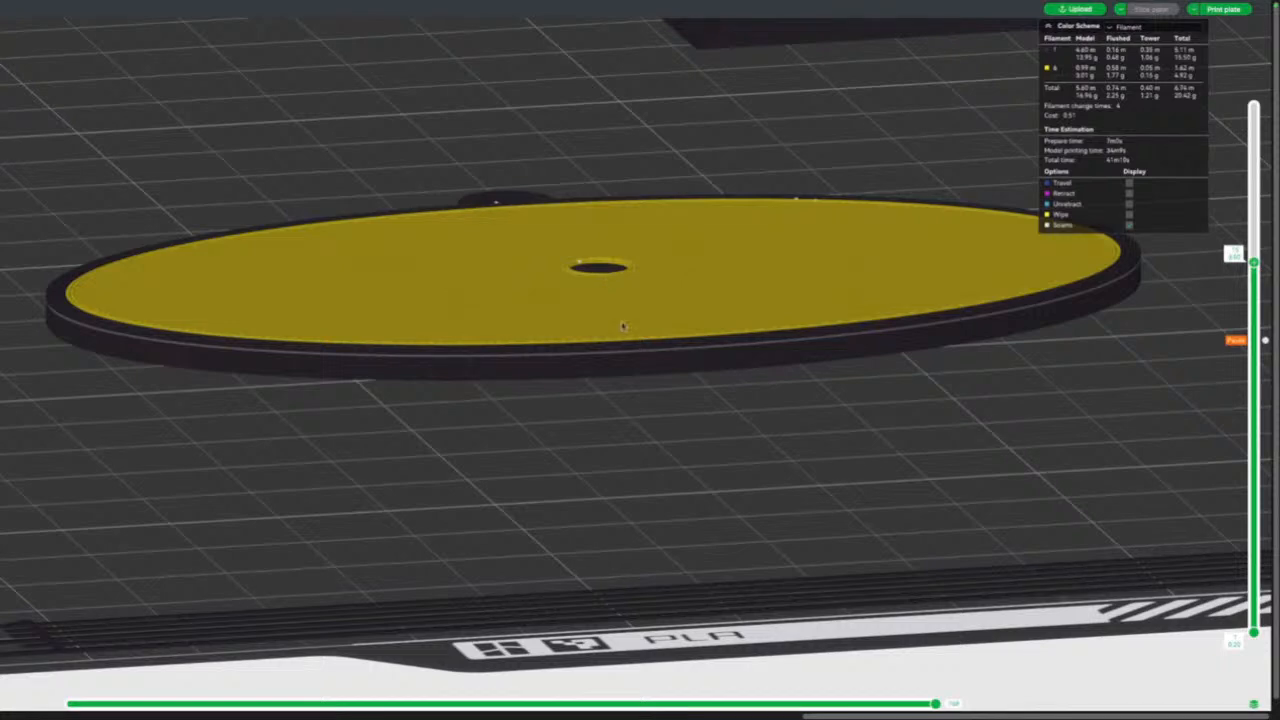
pyautogui.moveTo(650, 392); pyautogui.dragTo(654, 428)
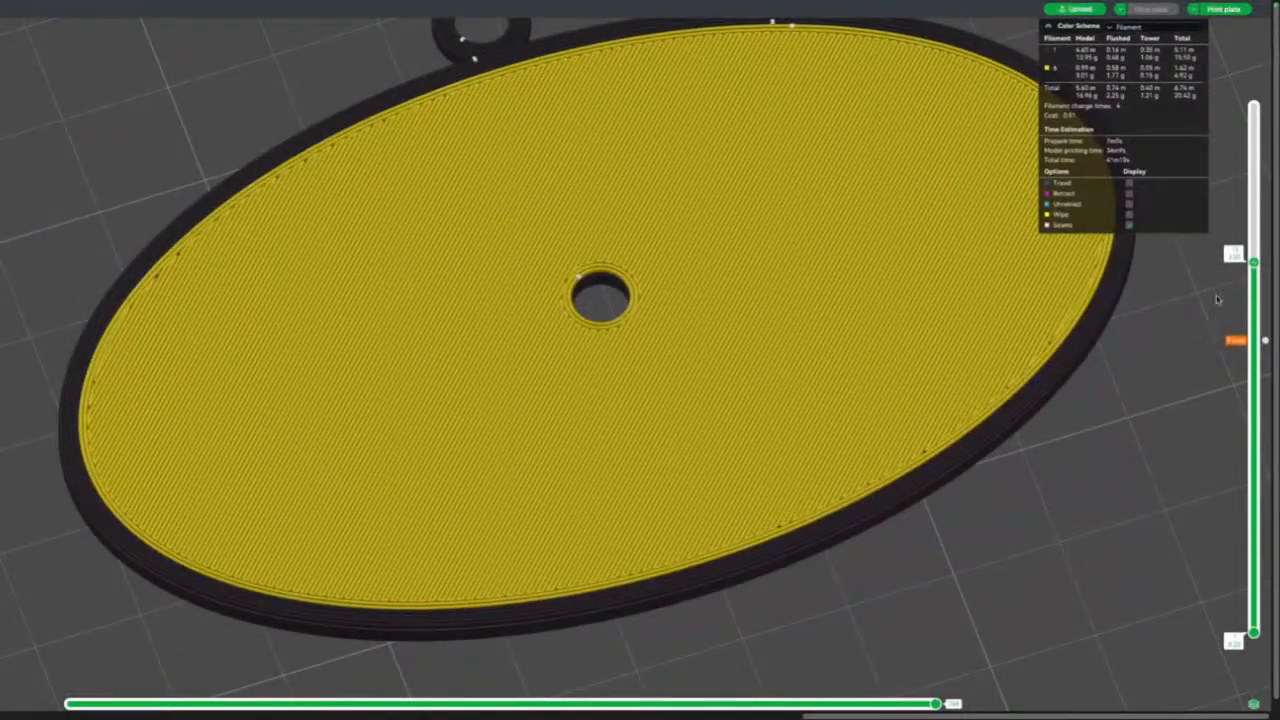
# Raise the layer preview to the top layer and examine the complete sliced Batman keychain on its plate.
pyautogui.moveTo(1254, 262); pyautogui.dragTo(1222, 77)
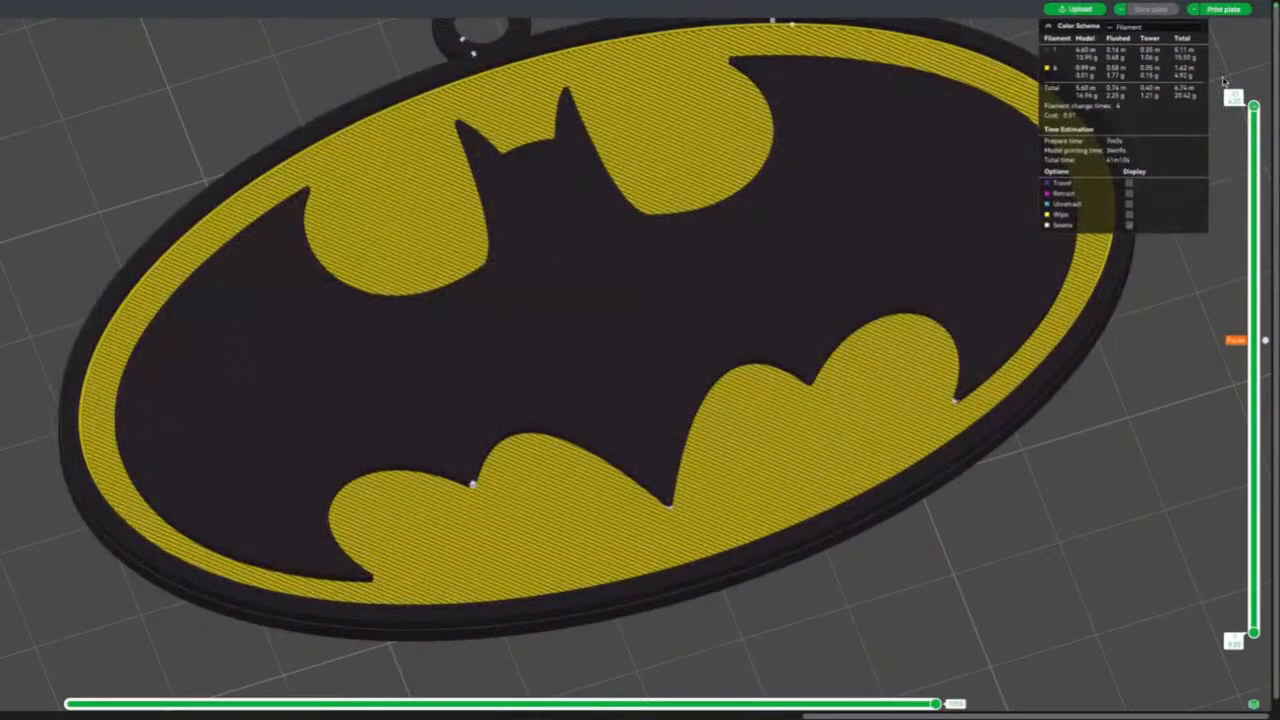
pyautogui.moveTo(1063, 431); pyautogui.dragTo(1063, 408)
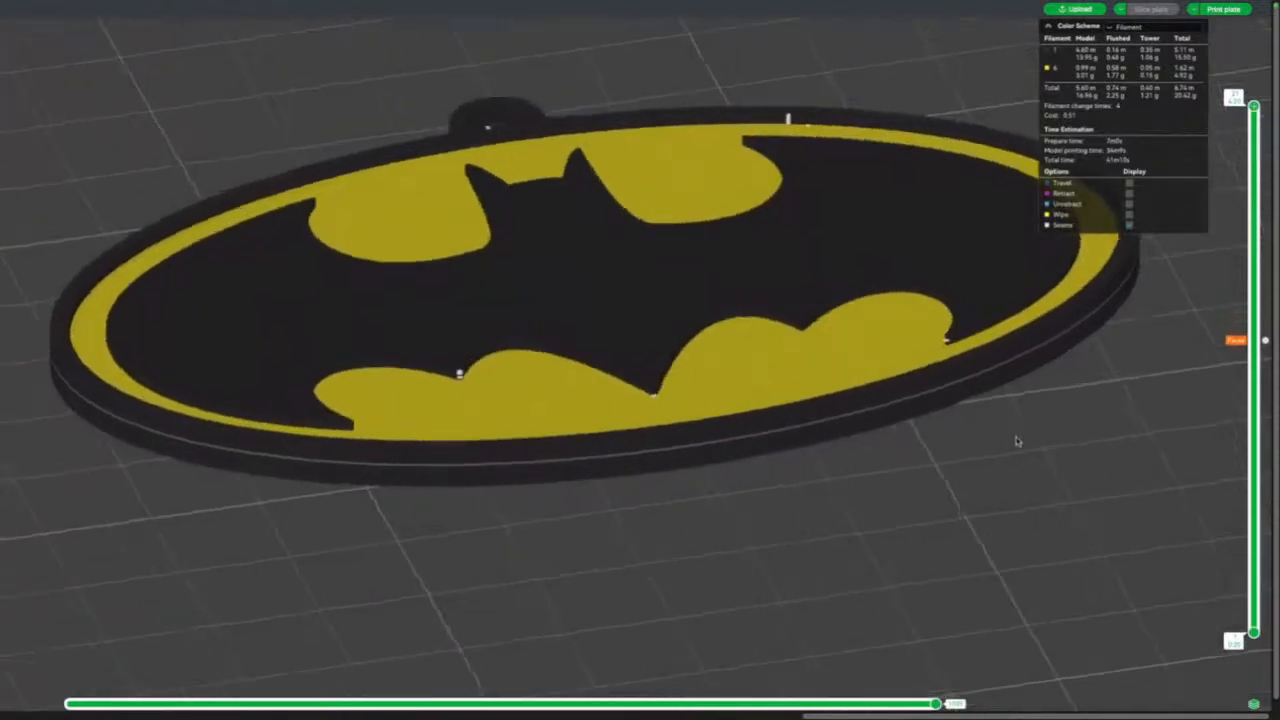
pyautogui.moveTo(1017, 441); pyautogui.dragTo(1014, 437)
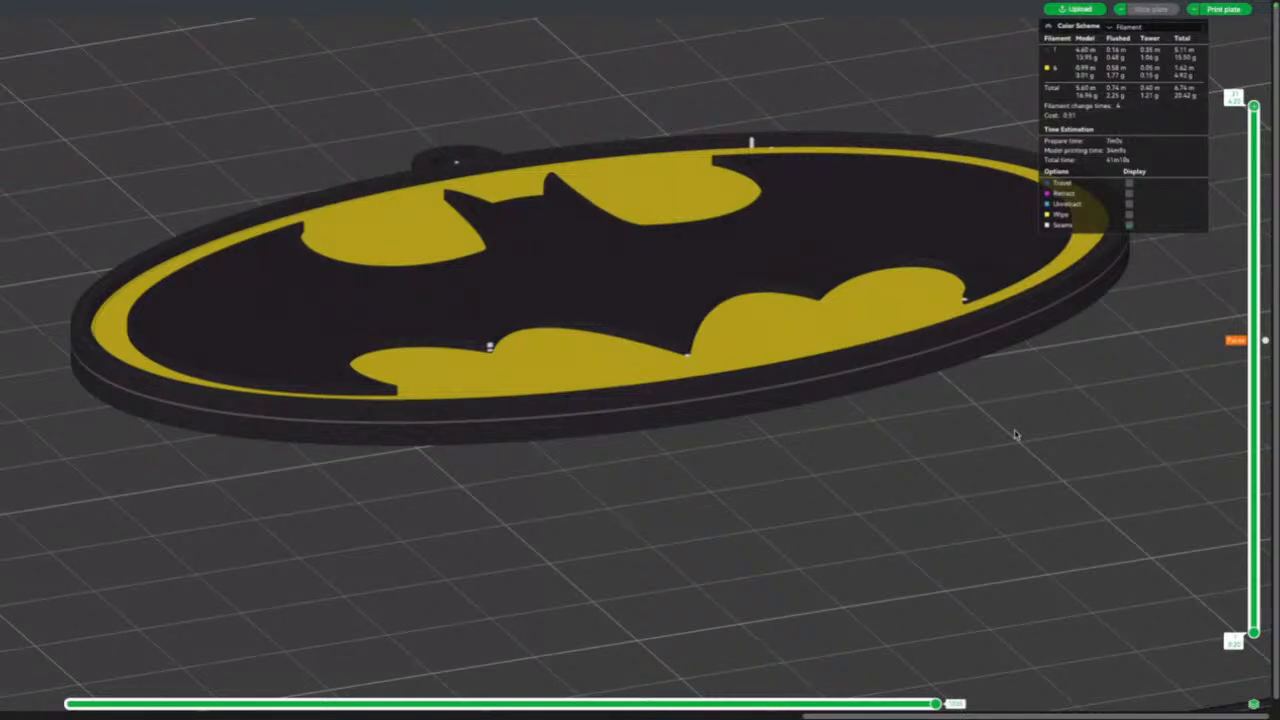
pyautogui.moveTo(1018, 471); pyautogui.dragTo(999, 492)
pyautogui.scroll(-15, 999, 492)
pyautogui.moveTo(702, 424); pyautogui.dragTo(724, 414)
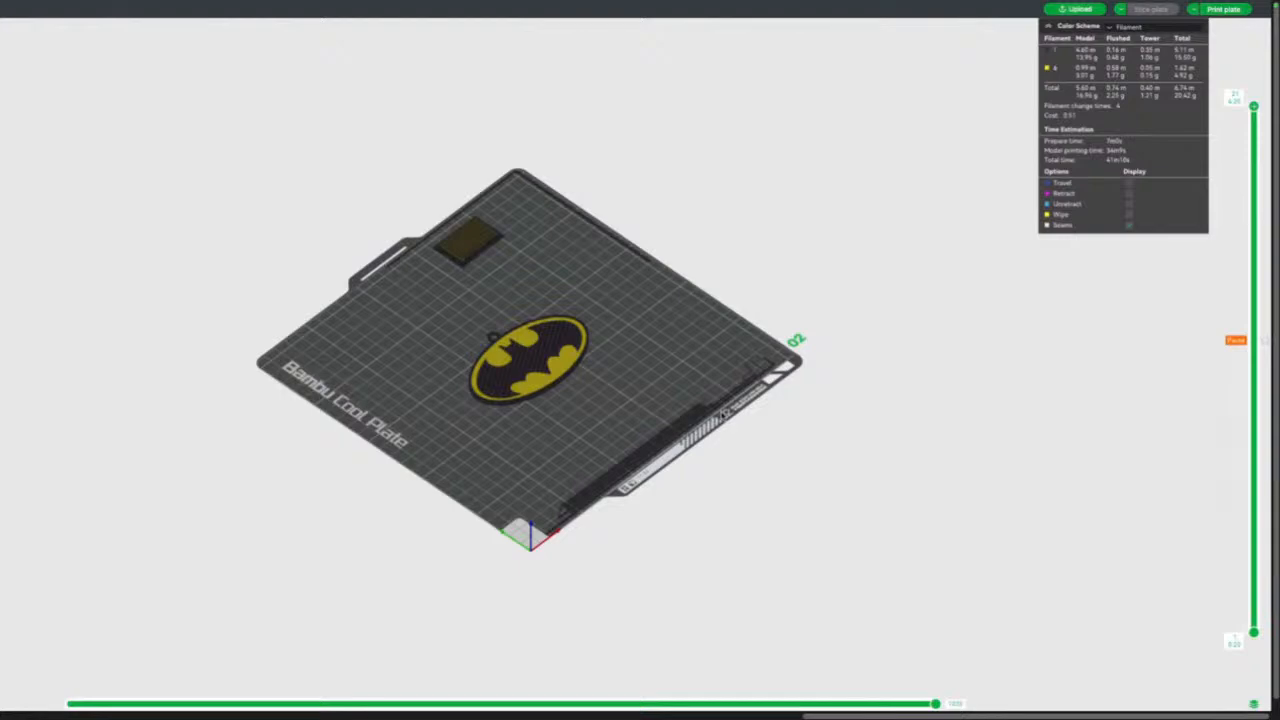
pyautogui.moveTo(724, 414); pyautogui.dragTo(823, 184)
pyautogui.scroll(-8, 820, 185)
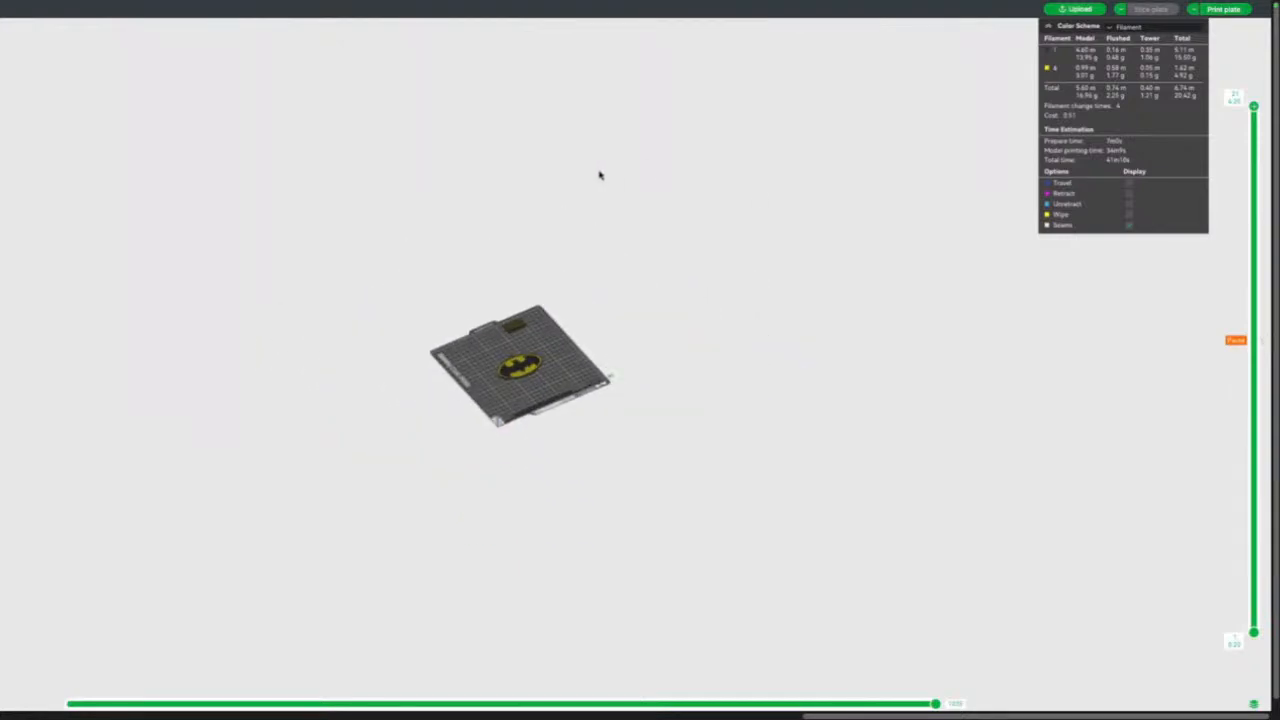
pyautogui.moveTo(597, 174); pyautogui.dragTo(736, 164, button='right')
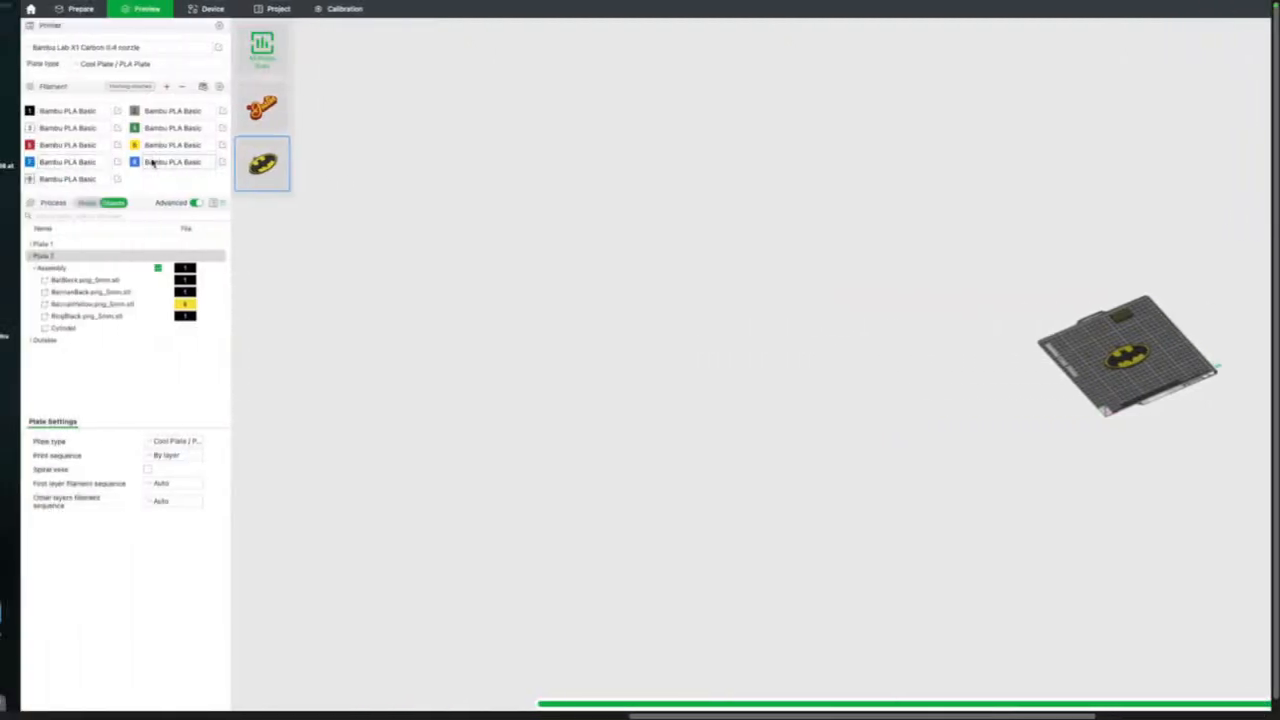
# Show the sliced preview of the name keychain's plate and examine its raised yellow lettering and red backplate.
pyautogui.click(262, 107)
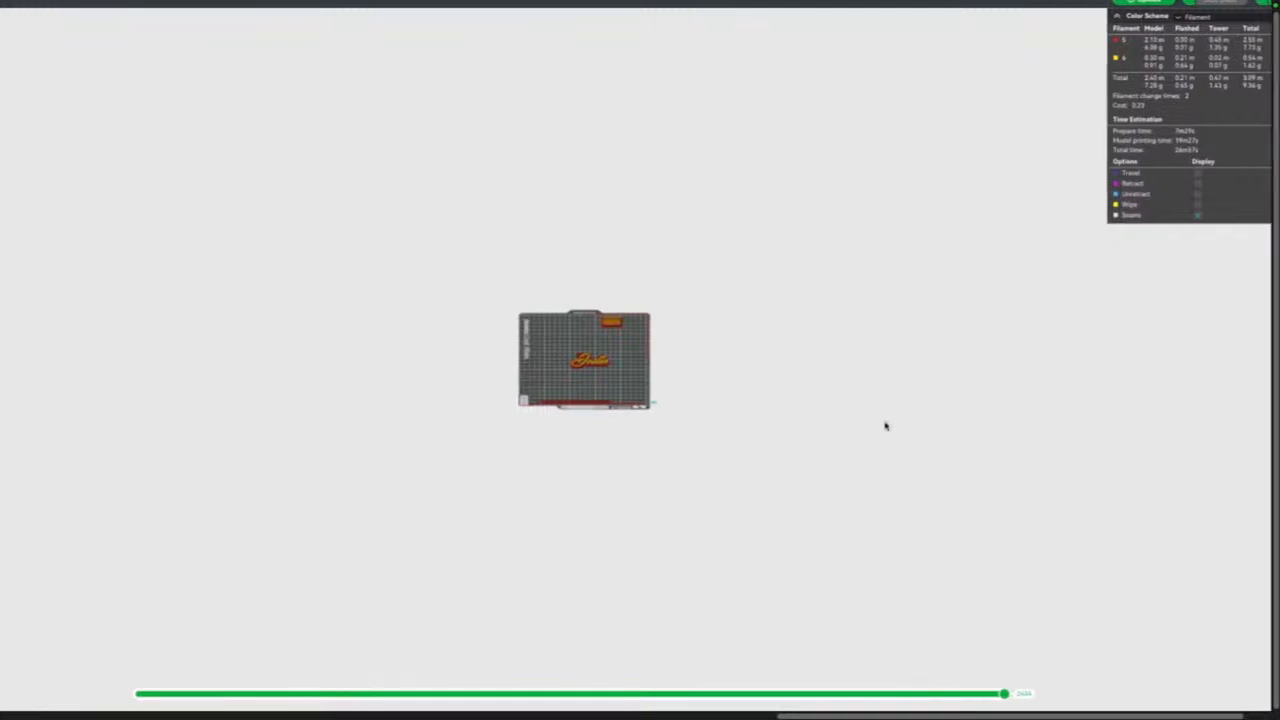
pyautogui.moveTo(845, 413); pyautogui.dragTo(860, 406)
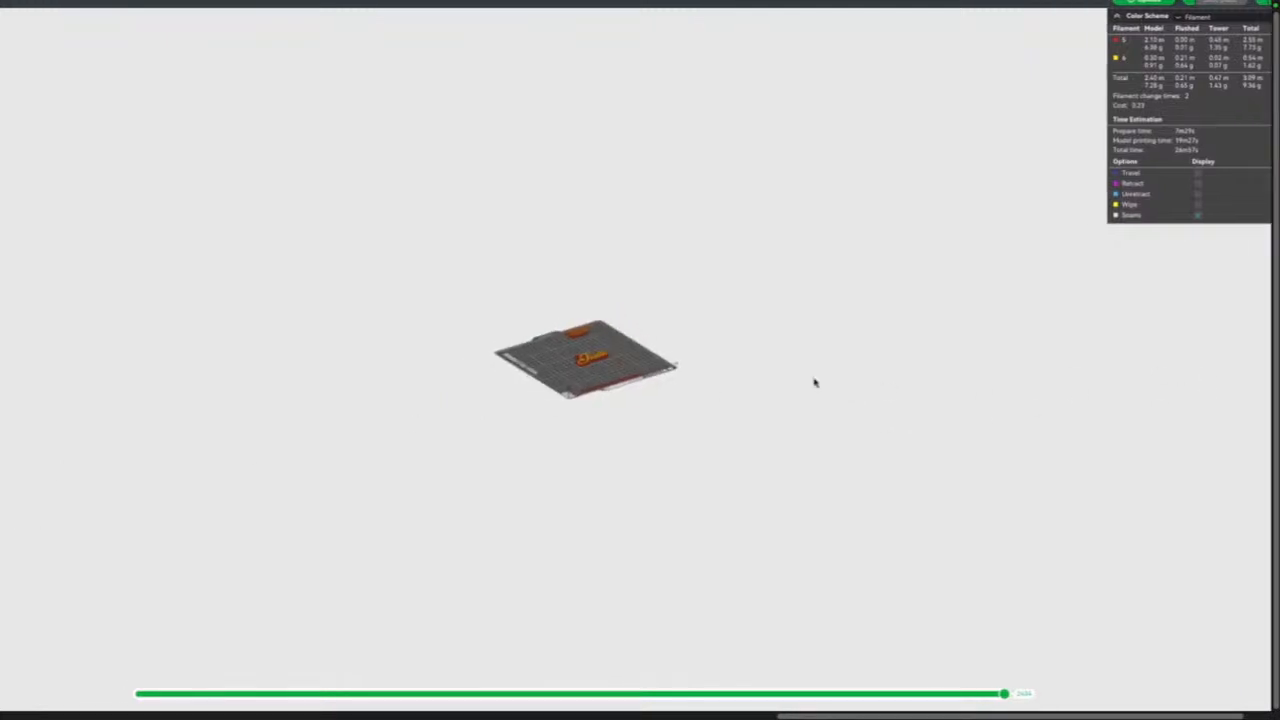
pyautogui.scroll(5, 814, 380)
pyautogui.scroll(10, 815, 382)
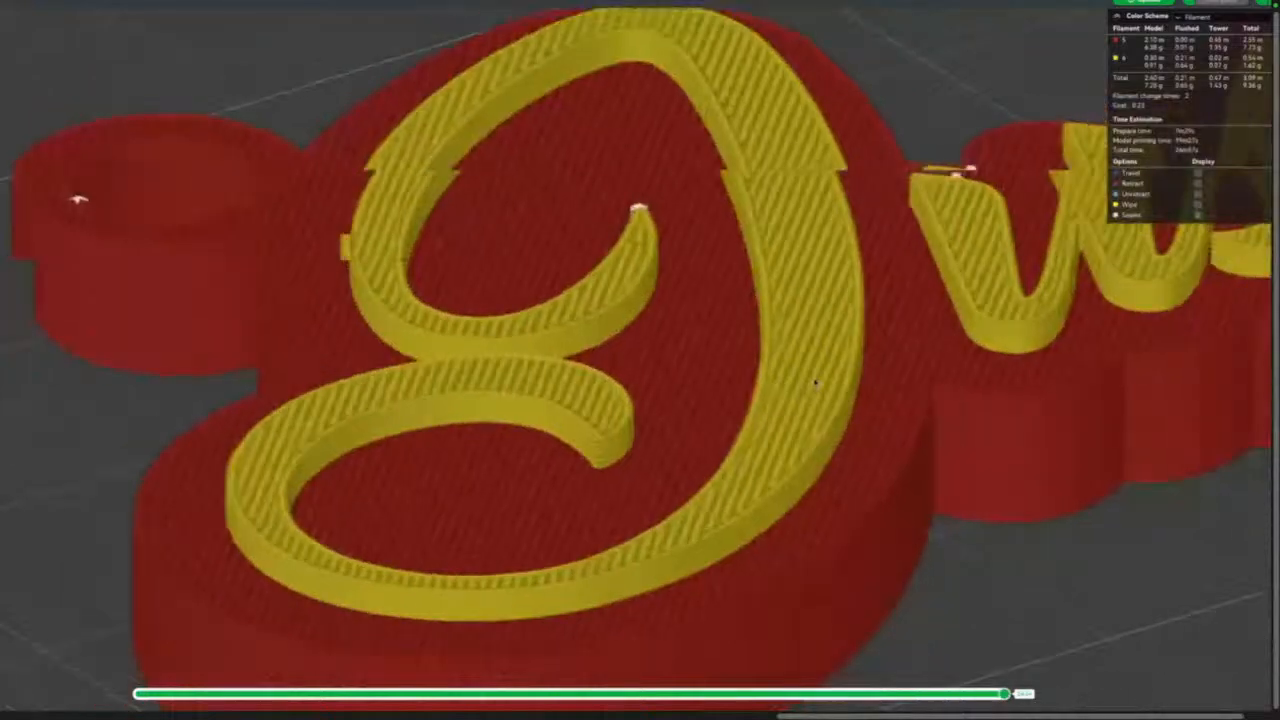
pyautogui.scroll(-7, 814, 383)
pyautogui.scroll(1, 814, 383)
pyautogui.moveTo(773, 423); pyautogui.dragTo(769, 444)
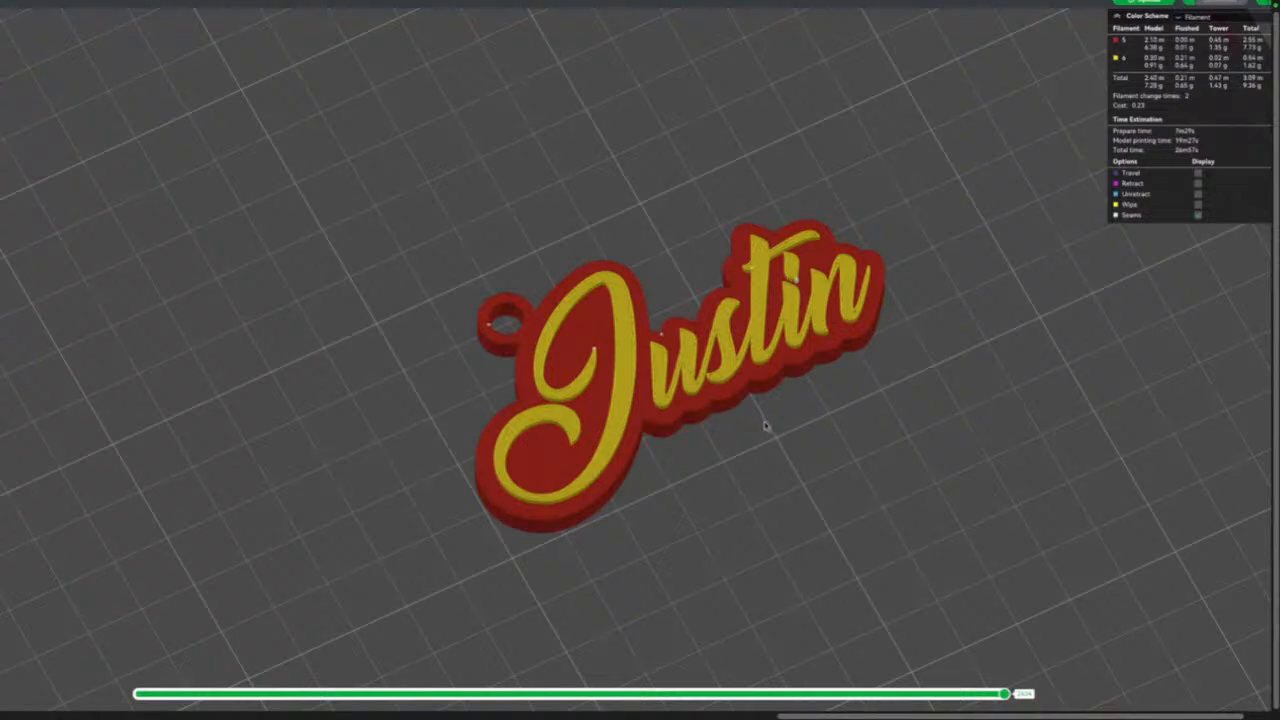
pyautogui.moveTo(763, 423); pyautogui.dragTo(764, 432)
pyautogui.scroll(-10, 763, 432)
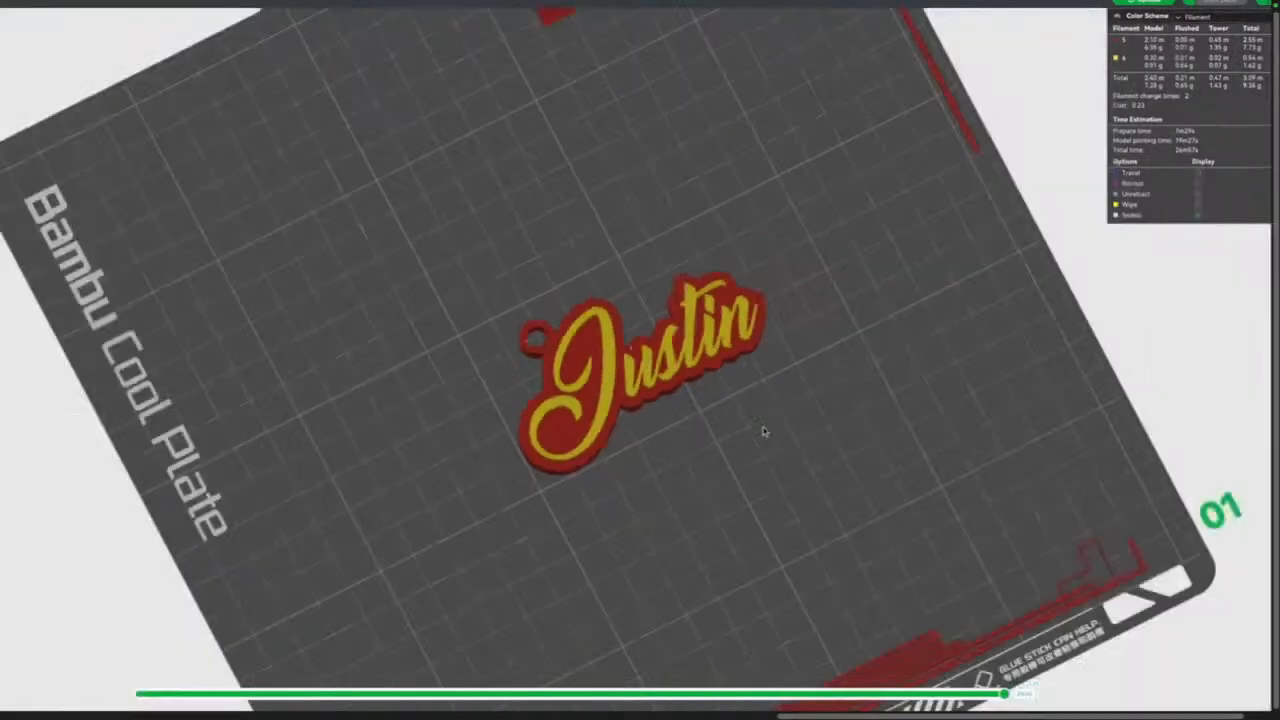
pyautogui.moveTo(680, 417); pyautogui.dragTo(657, 382)
pyautogui.scroll(10, 657, 382)
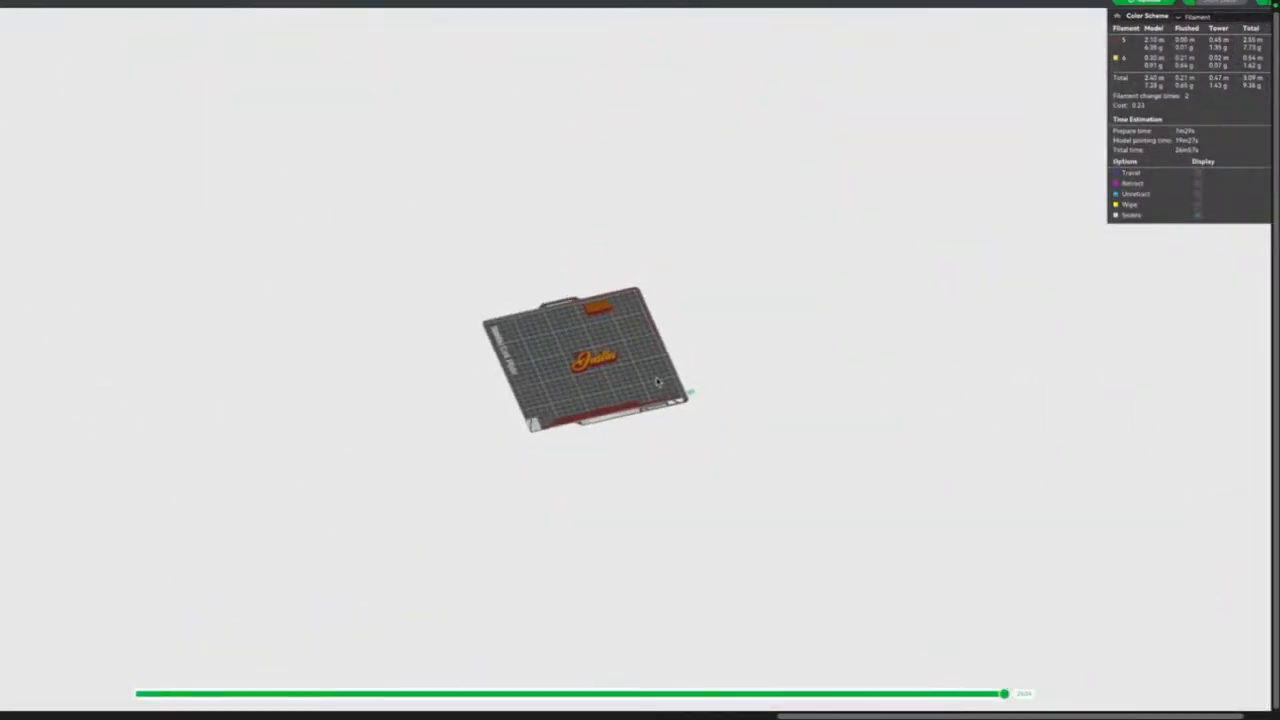
pyautogui.scroll(8, 657, 382)
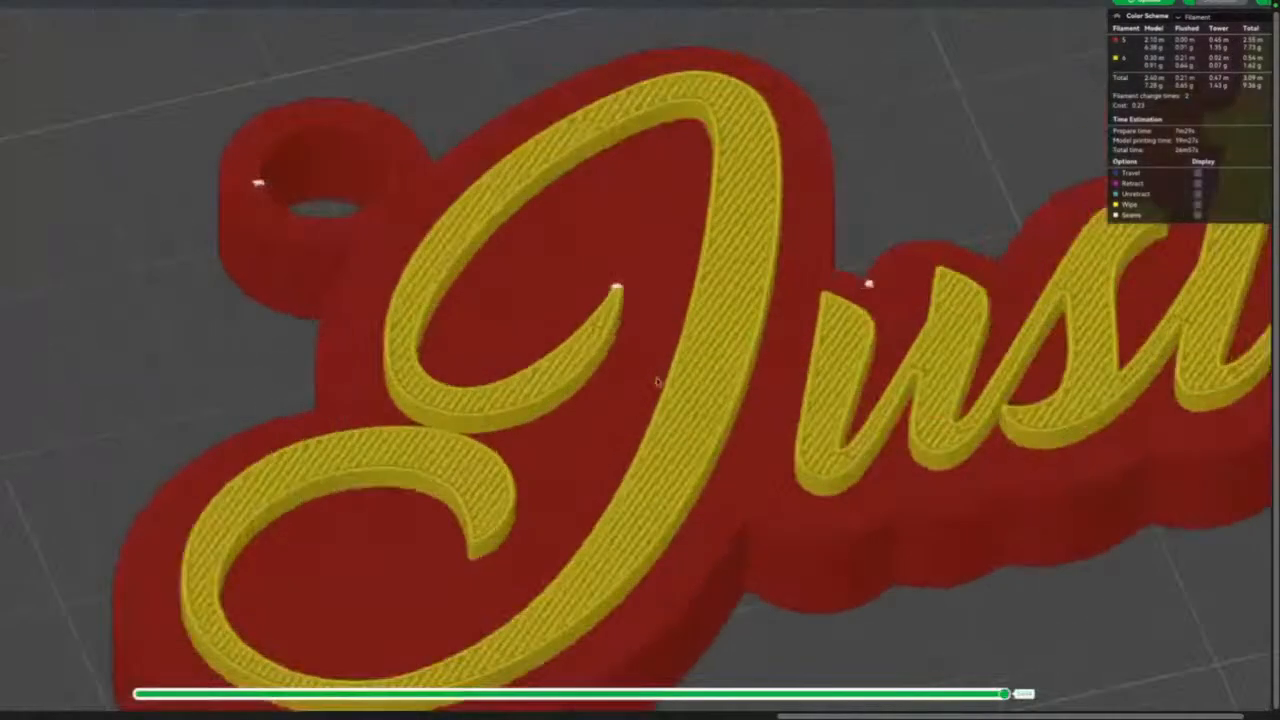
pyautogui.scroll(-3, 657, 382)
pyautogui.scroll(2, 657, 382)
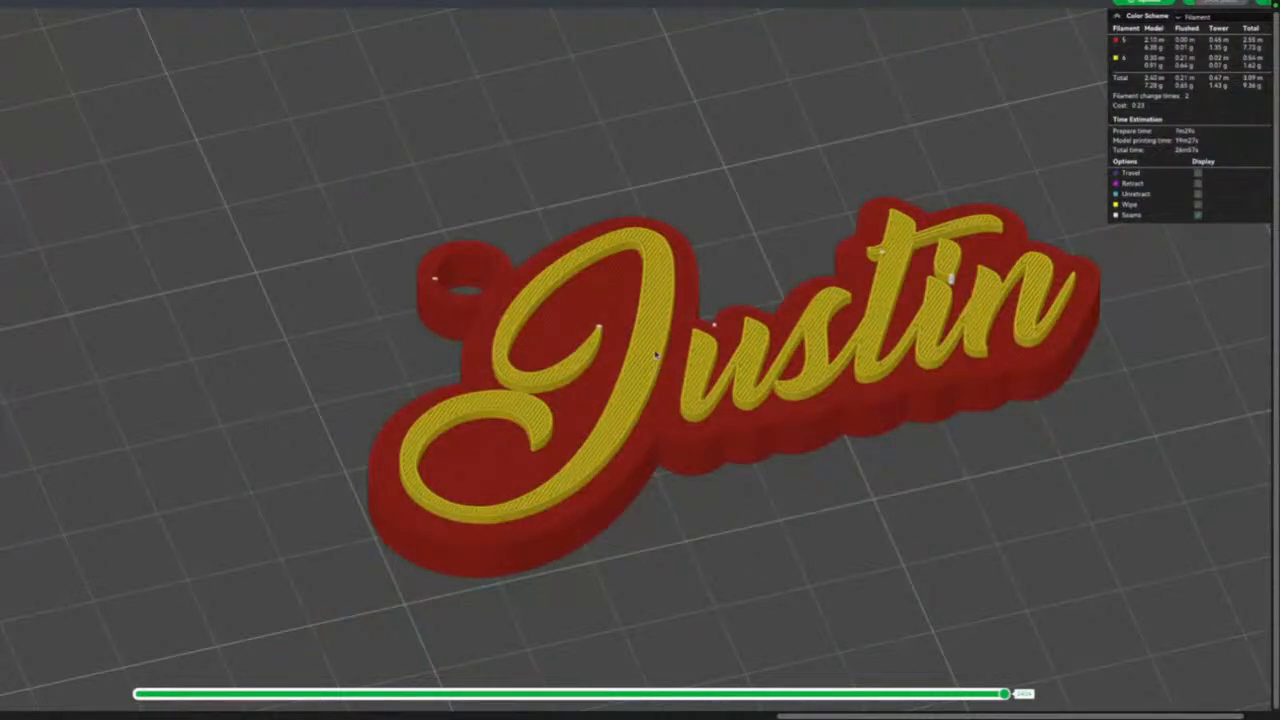
pyautogui.scroll(-5, 657, 382)
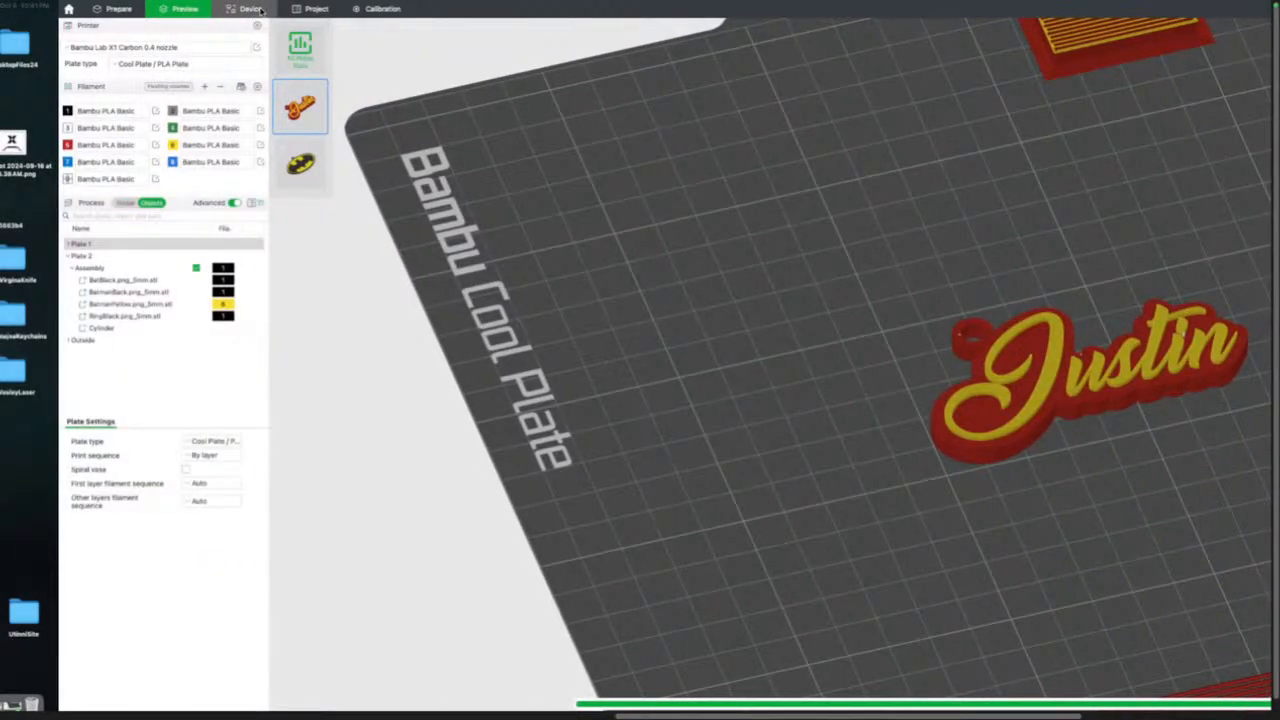
# Check the printer's live camera and print progress, and return to the plate preparation view.
pyautogui.click(250, 9)
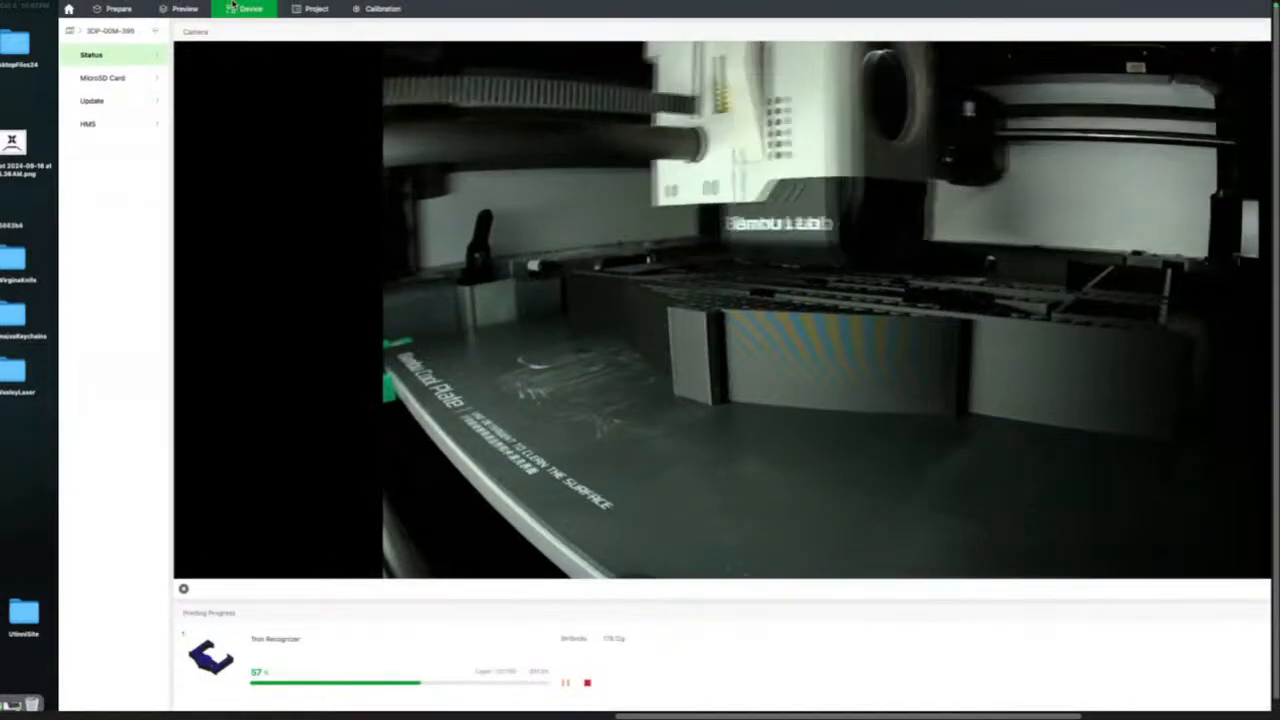
pyautogui.click(115, 8)
# Switch to Adobe Illustrator and bring the Batman logo artwork with its key ring into view.
pyautogui.moveTo(914, 367); pyautogui.dragTo(620, 386, button='right')
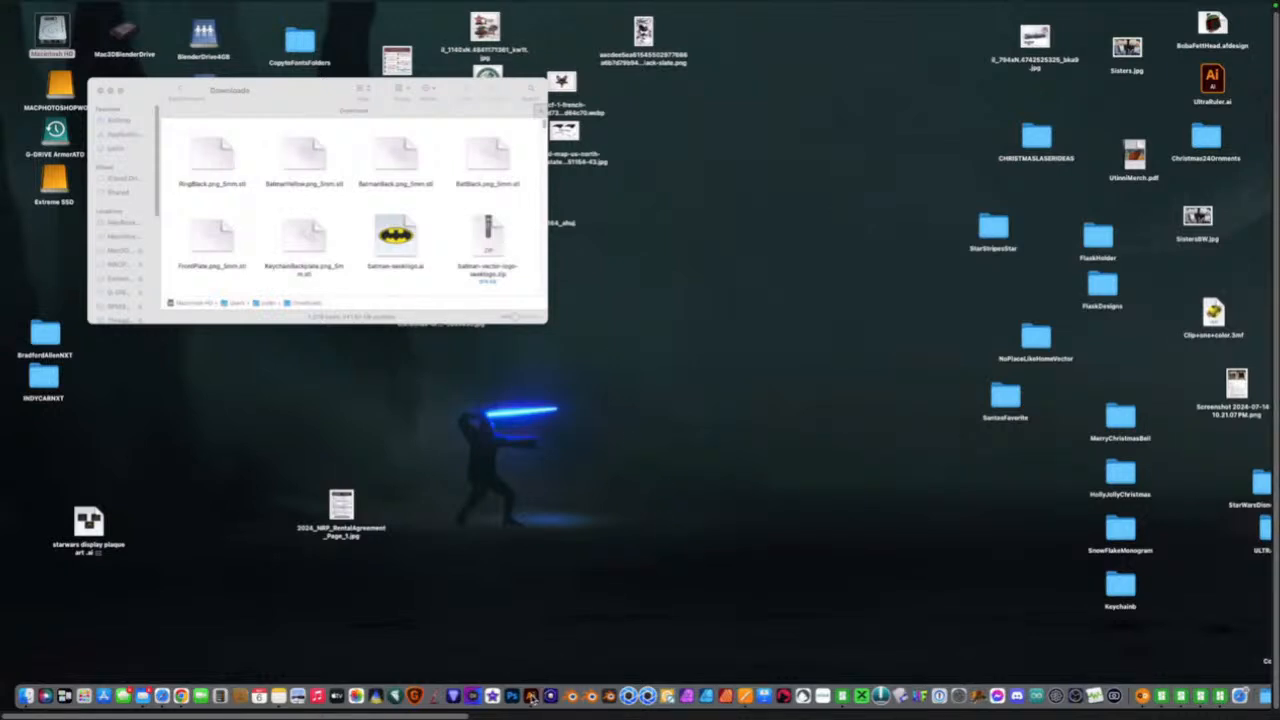
pyautogui.click(531, 699)
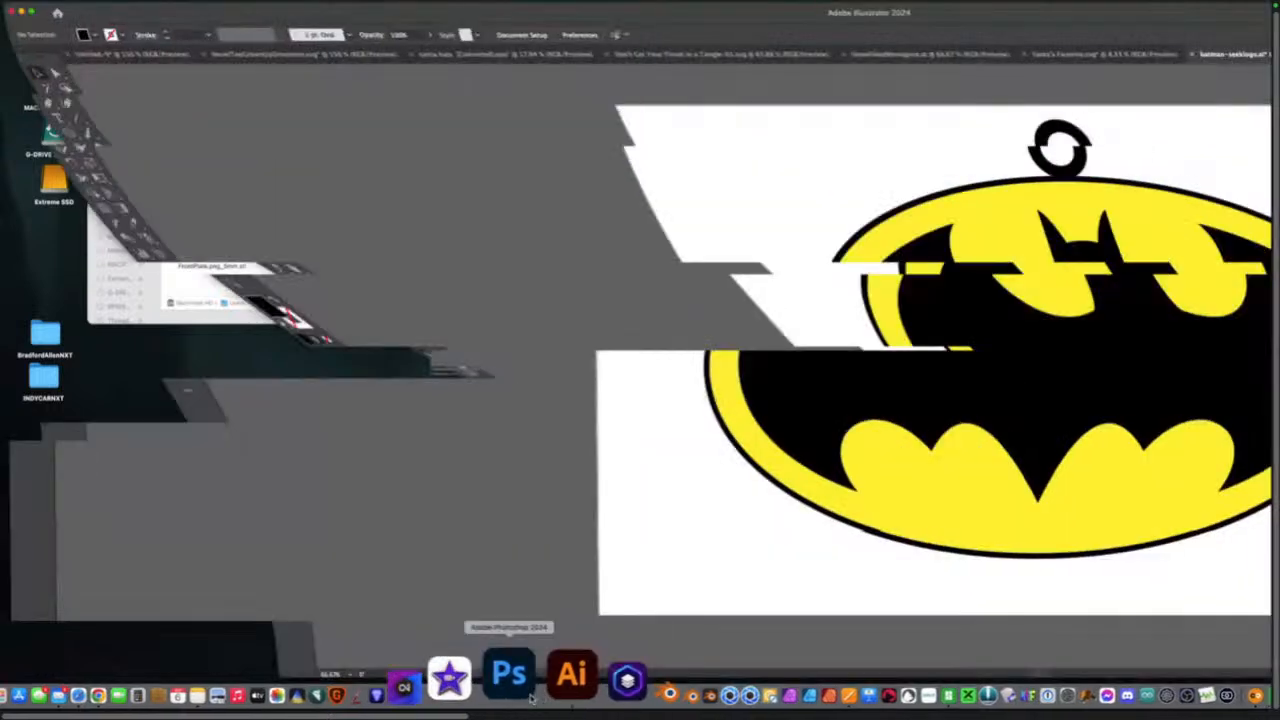
pyautogui.moveTo(625, 497); pyautogui.dragTo(129, 493)
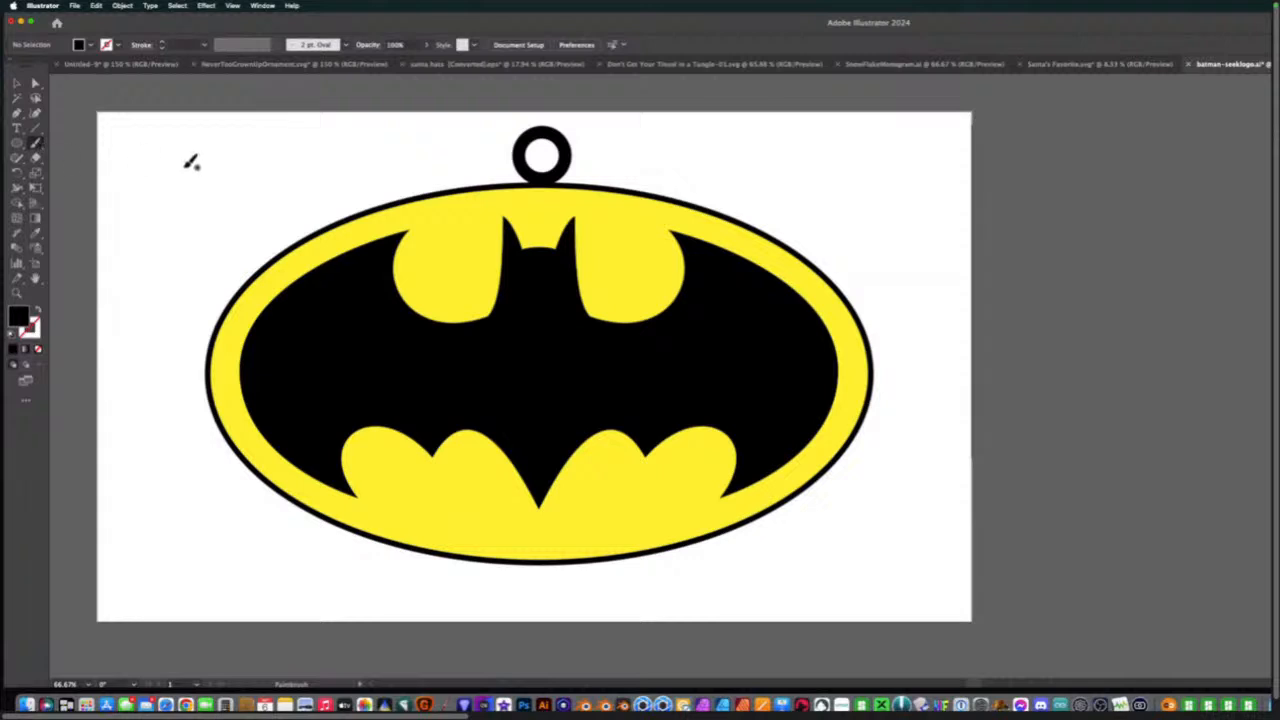
# Paint a freehand flame-like outline about 4.8 by 5.4 in beside the Batman logo with the Paintbrush.
pyautogui.moveTo(183, 168)
pyautogui.mouseDown()
pyautogui.moveTo(160, 187)
pyautogui.moveTo(233, 156)
pyautogui.moveTo(155, 233)
pyautogui.moveTo(279, 178)
pyautogui.moveTo(163, 318)
pyautogui.moveTo(160, 345)
pyautogui.moveTo(130, 272)
pyautogui.moveTo(140, 178)
pyautogui.moveTo(182, 167)
pyautogui.mouseUp()
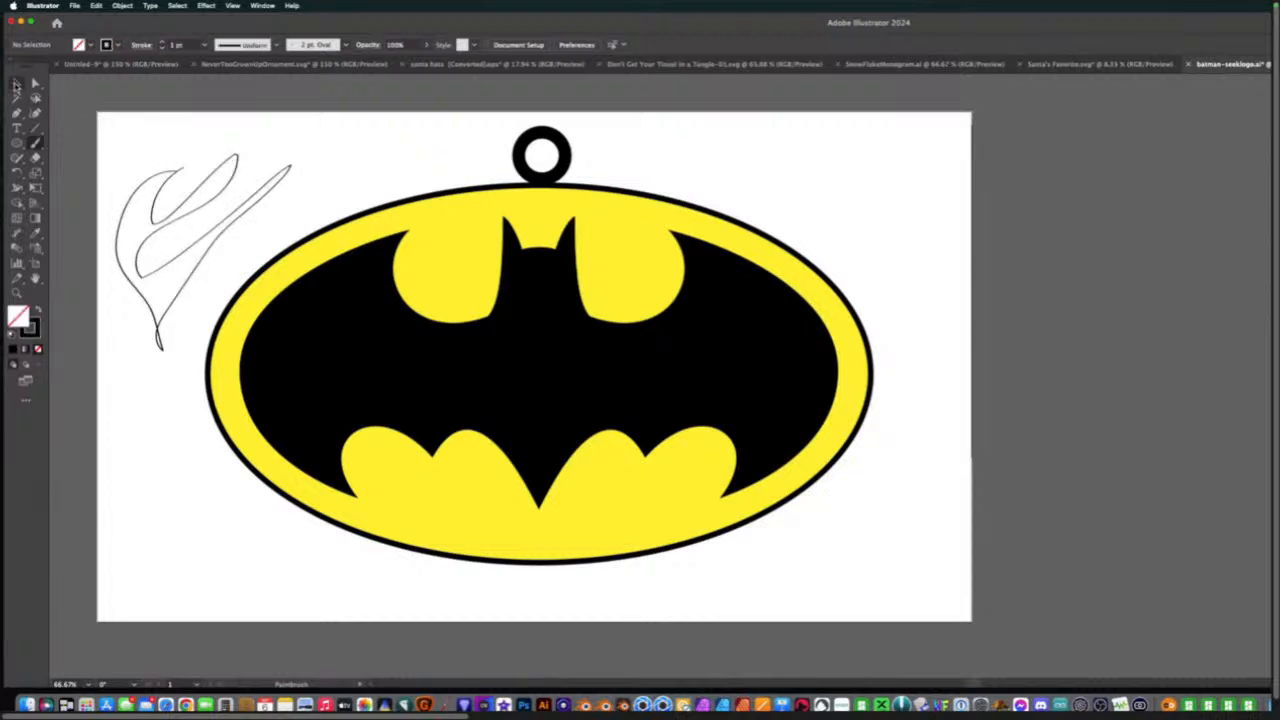
pyautogui.click(17, 84)
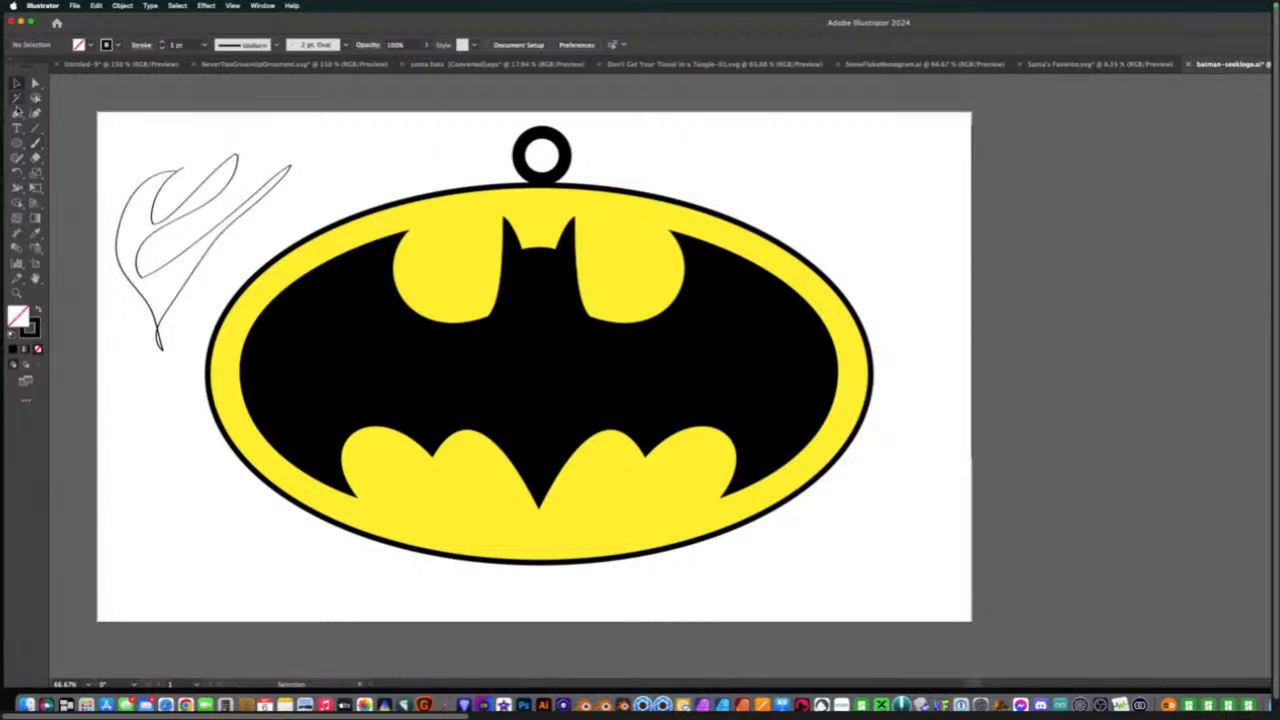
pyautogui.click(37, 312)
# Swap the painted path's stroke and fill to make it solid black, and move it slightly up towards the logo.
pyautogui.click(118, 250)
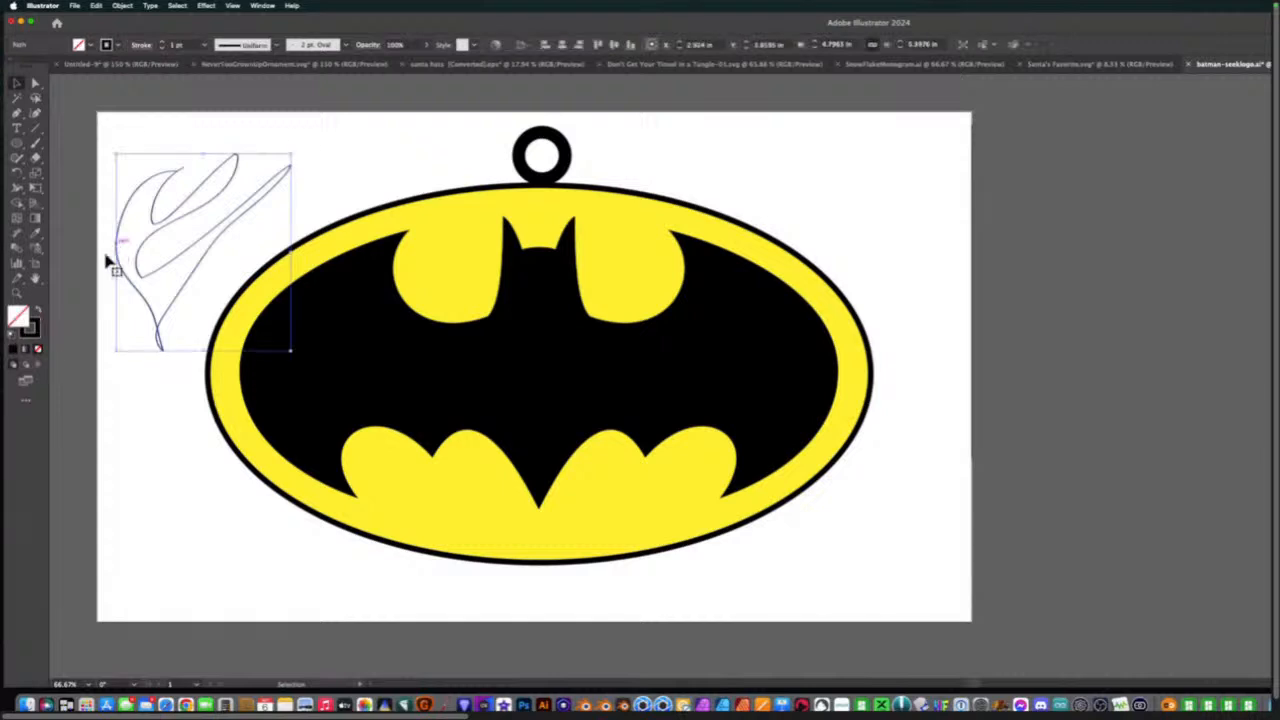
pyautogui.click(37, 313)
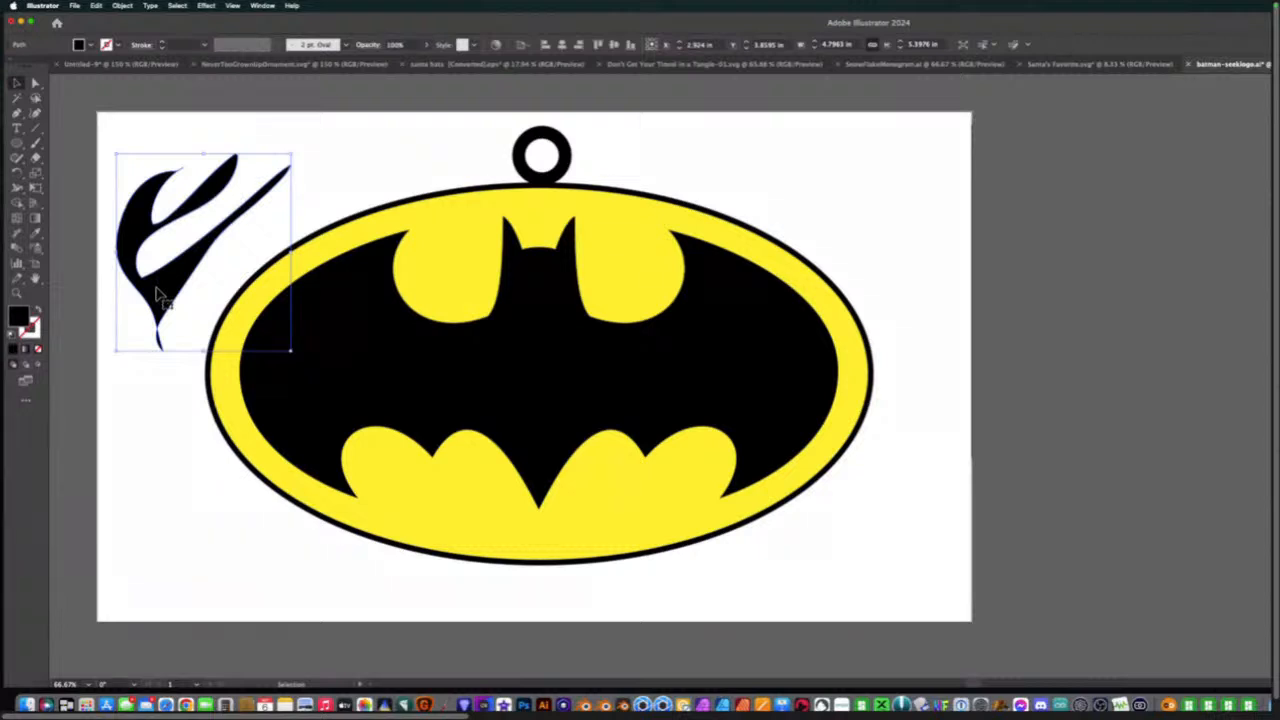
pyautogui.moveTo(156, 288); pyautogui.dragTo(189, 272)
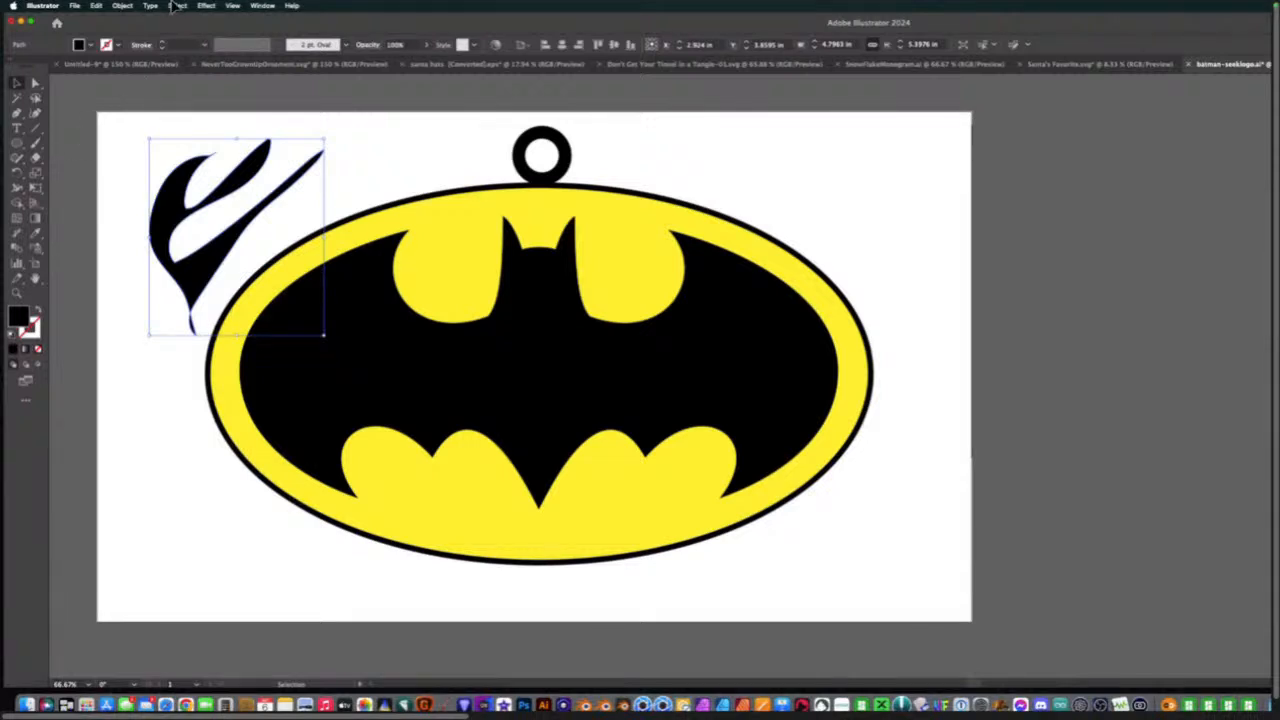
pyautogui.moveTo(180, 5)
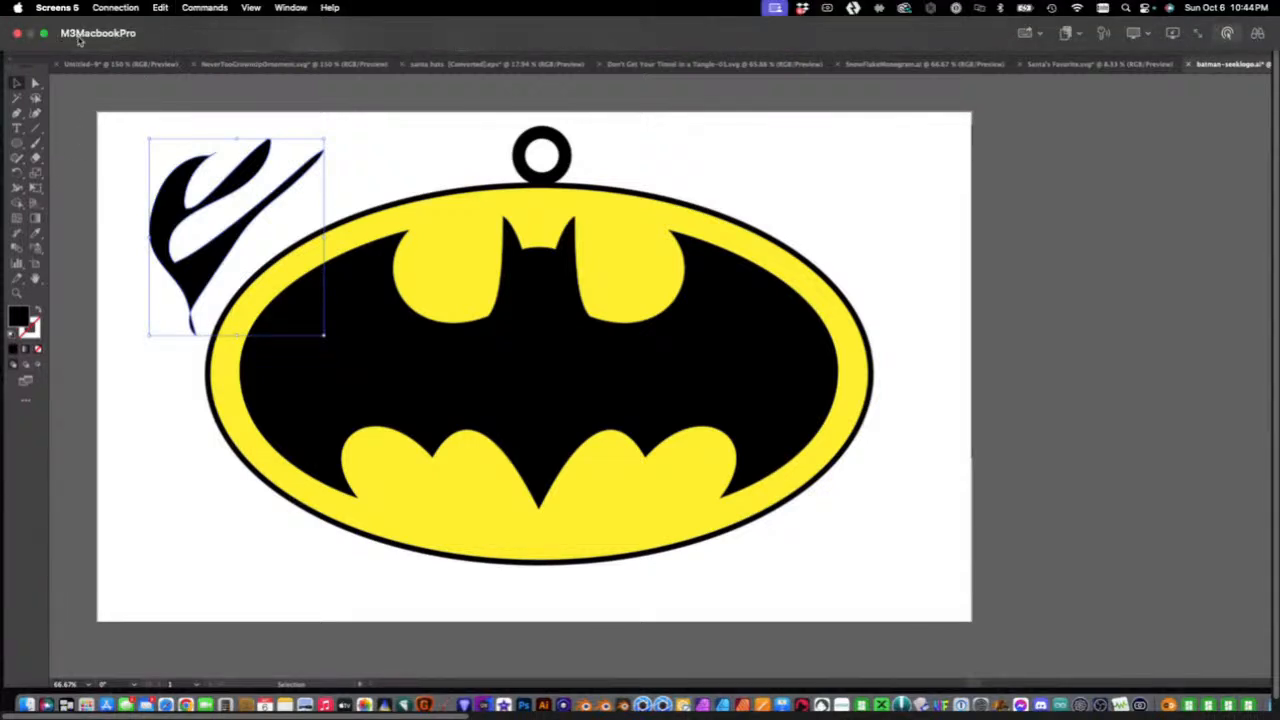
pyautogui.click(45, 34)
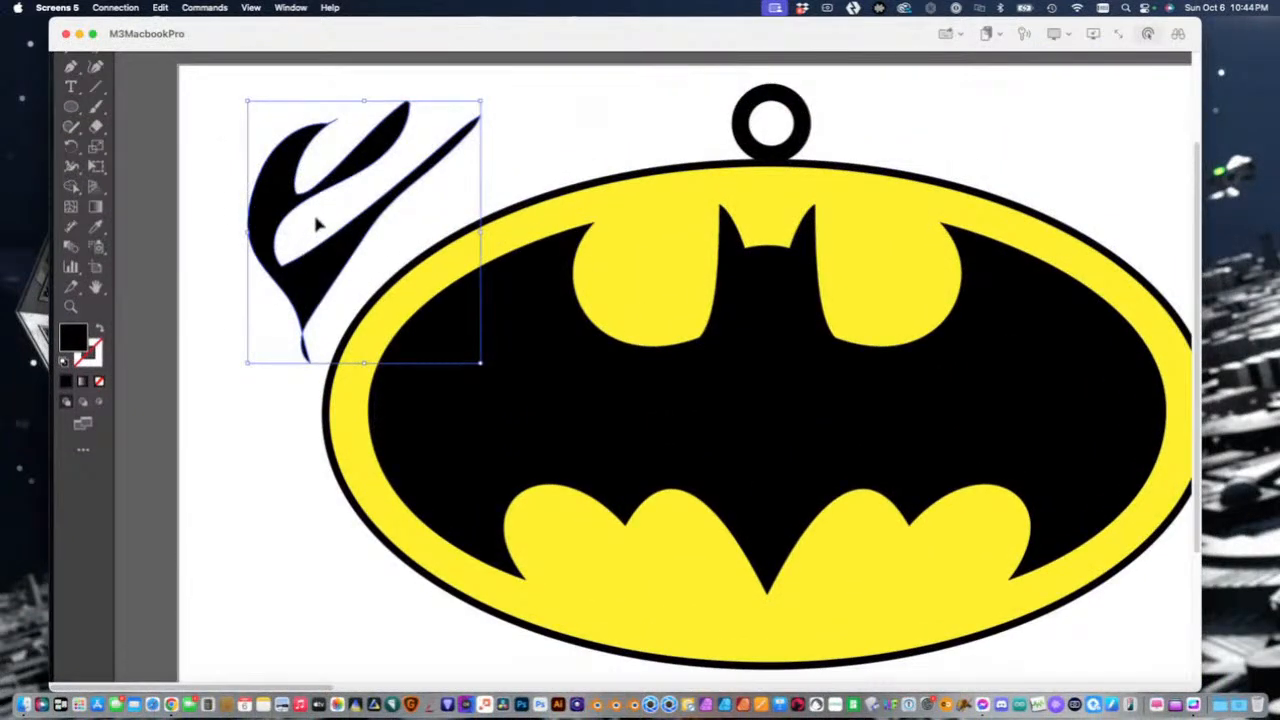
pyautogui.moveTo(420, 54)
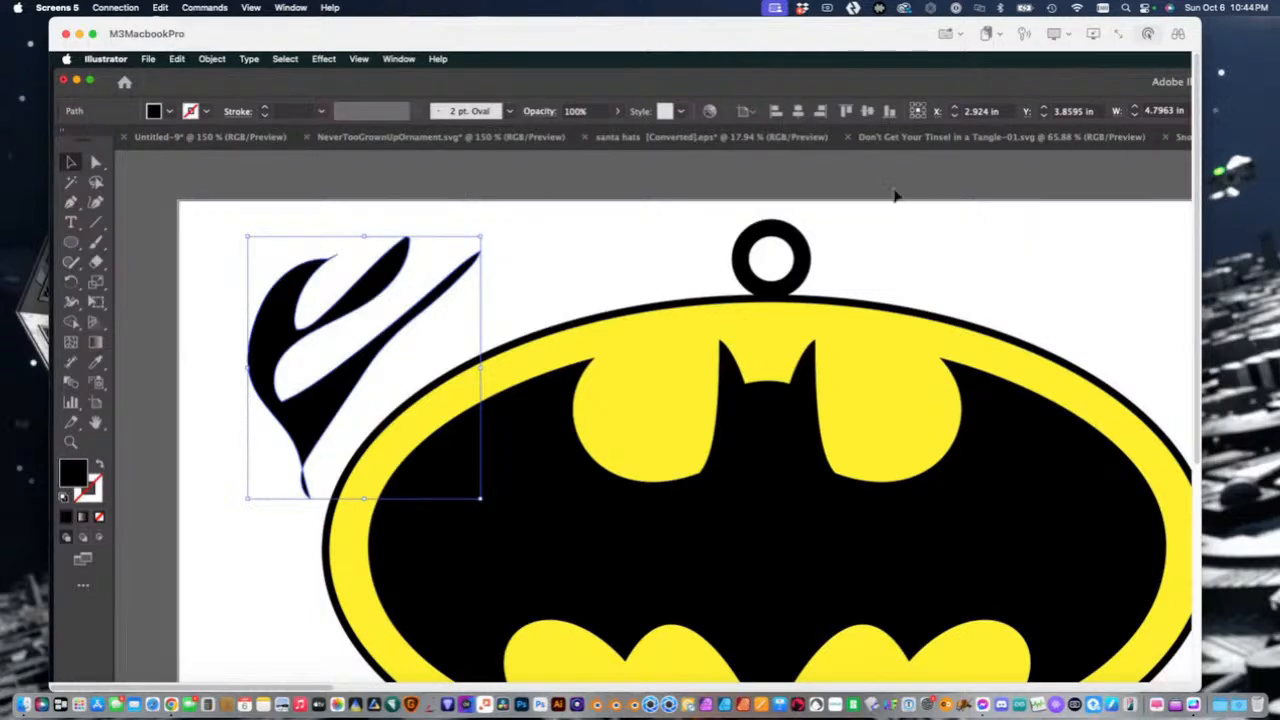
pyautogui.click(92, 34)
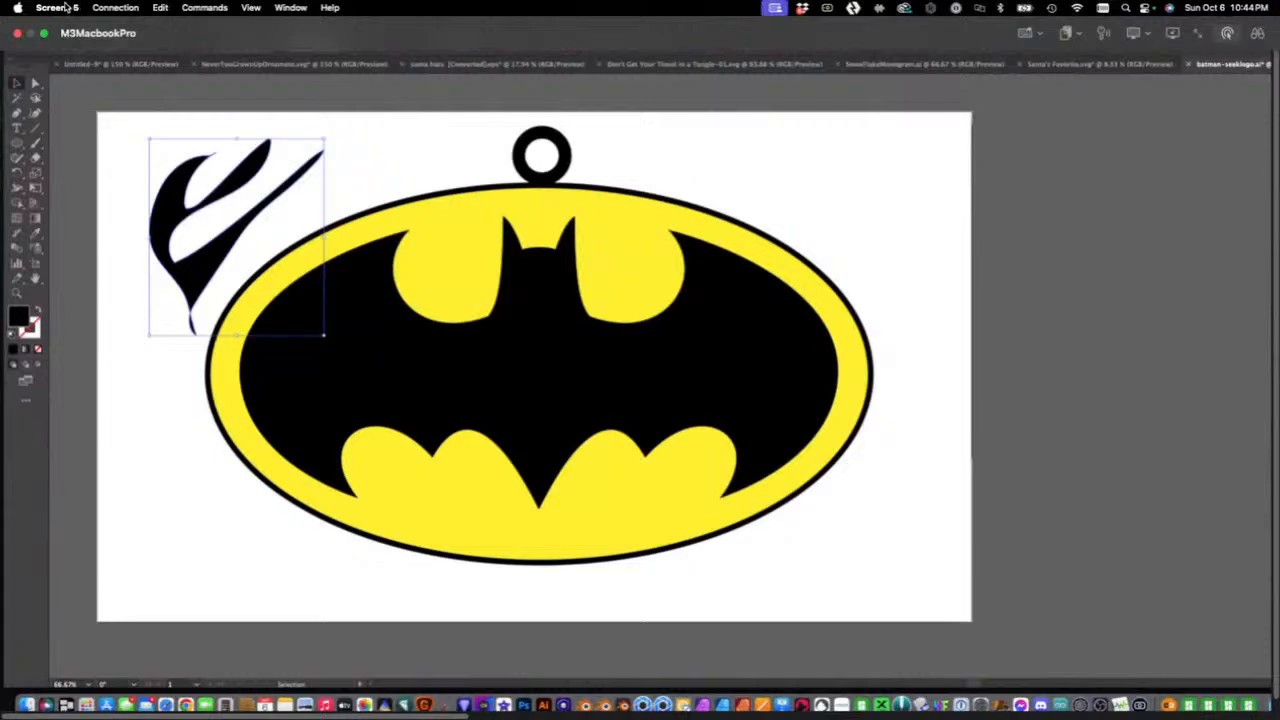
pyautogui.click(62, 7)
pyautogui.click(65, 145)
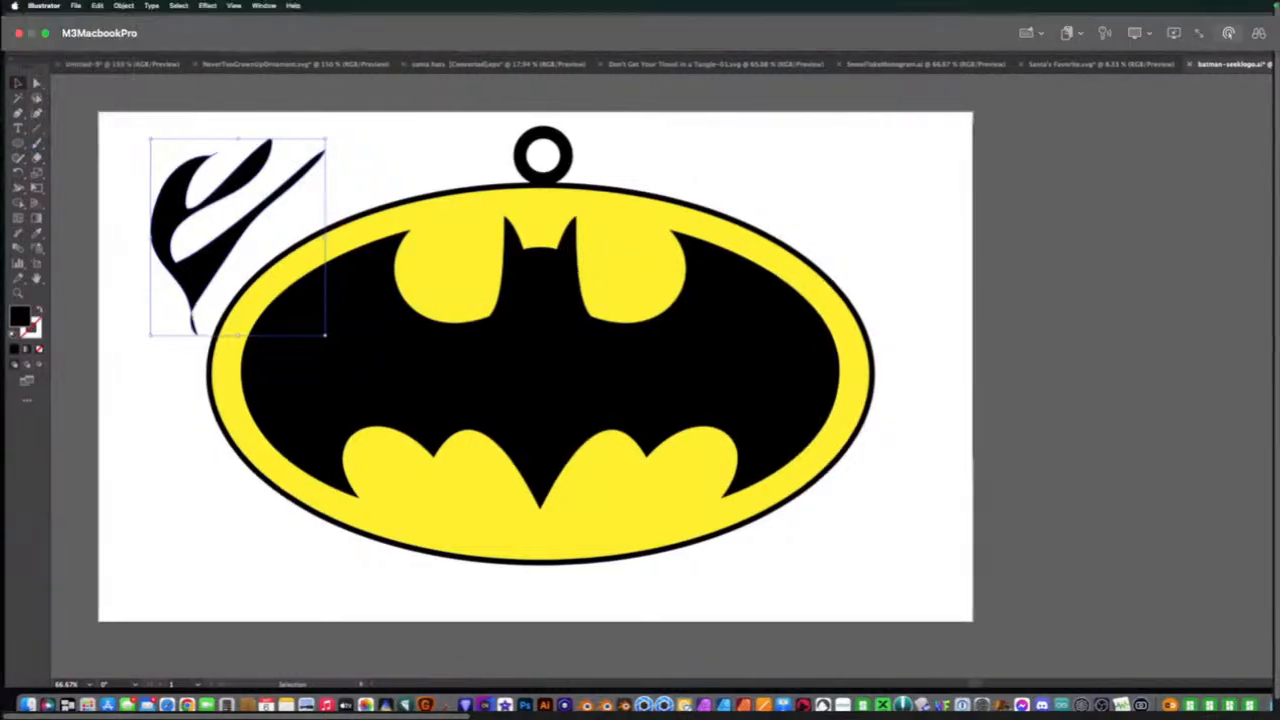